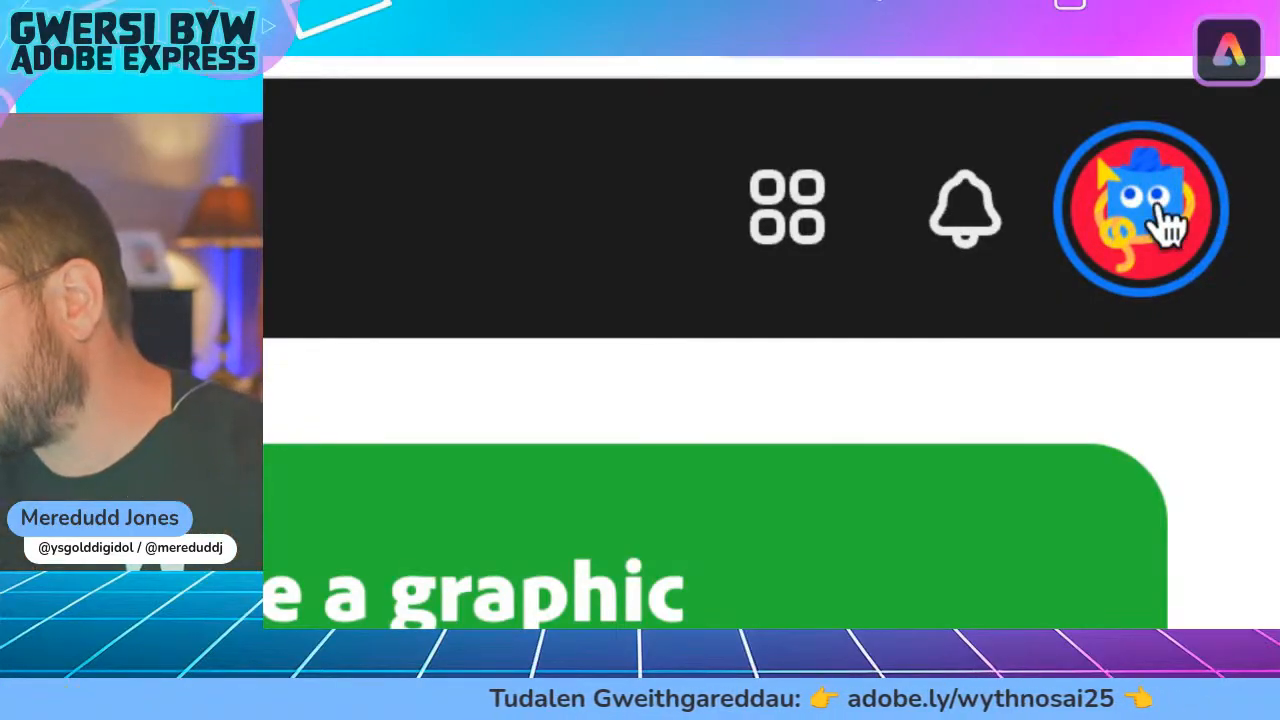
# - Set the interface language to Cymraeg (Y Deyrnas Unedig) in the account settings and close the settings
pyautogui.click(1168, 225)
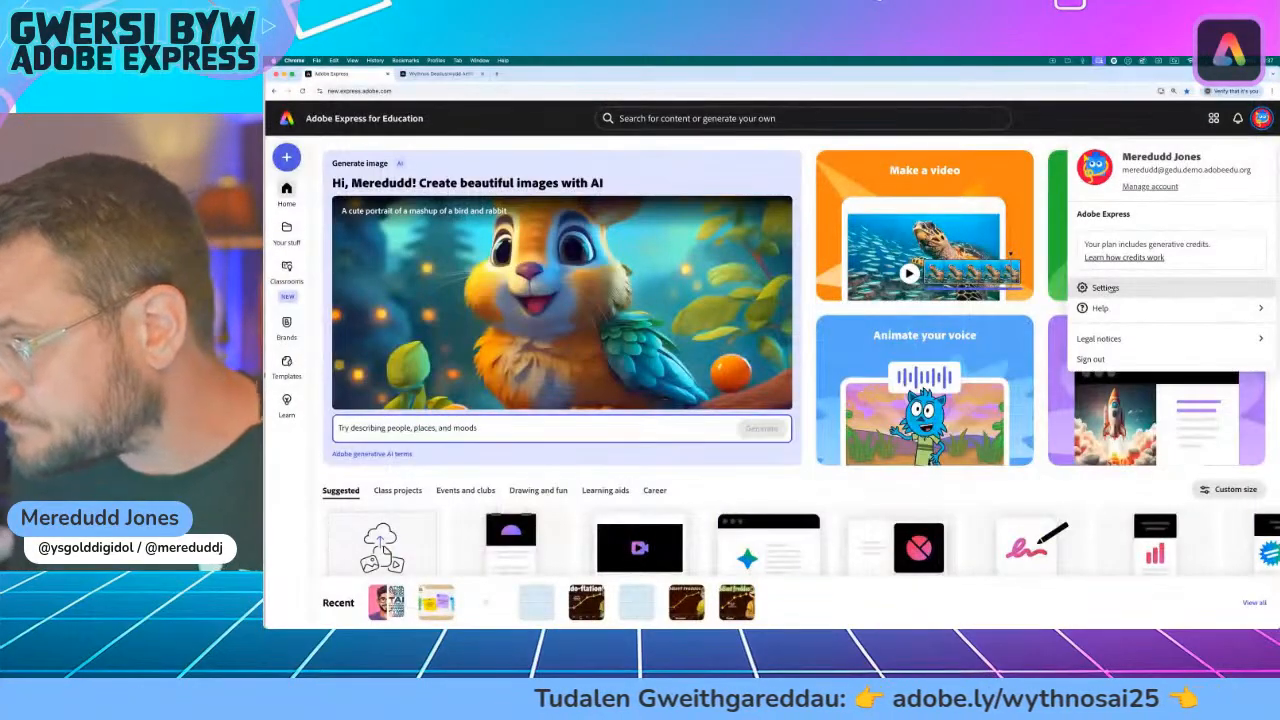
pyautogui.click(993, 423)
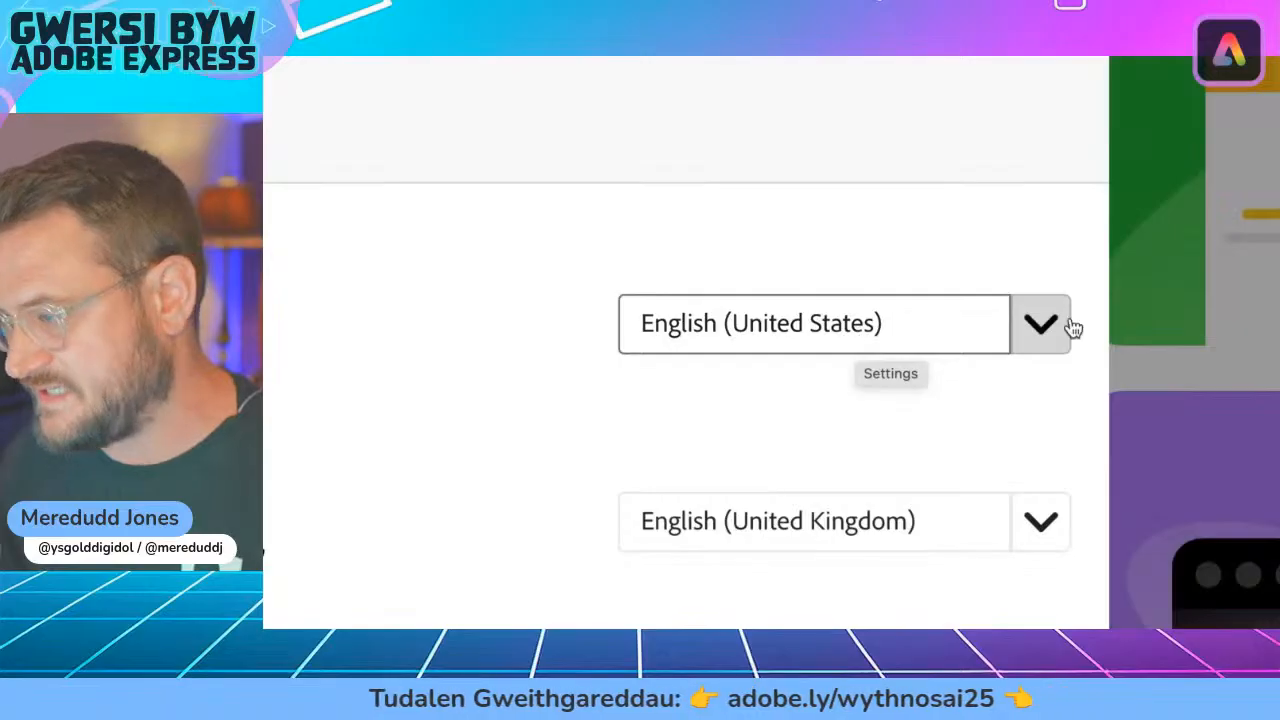
pyautogui.click(1040, 325)
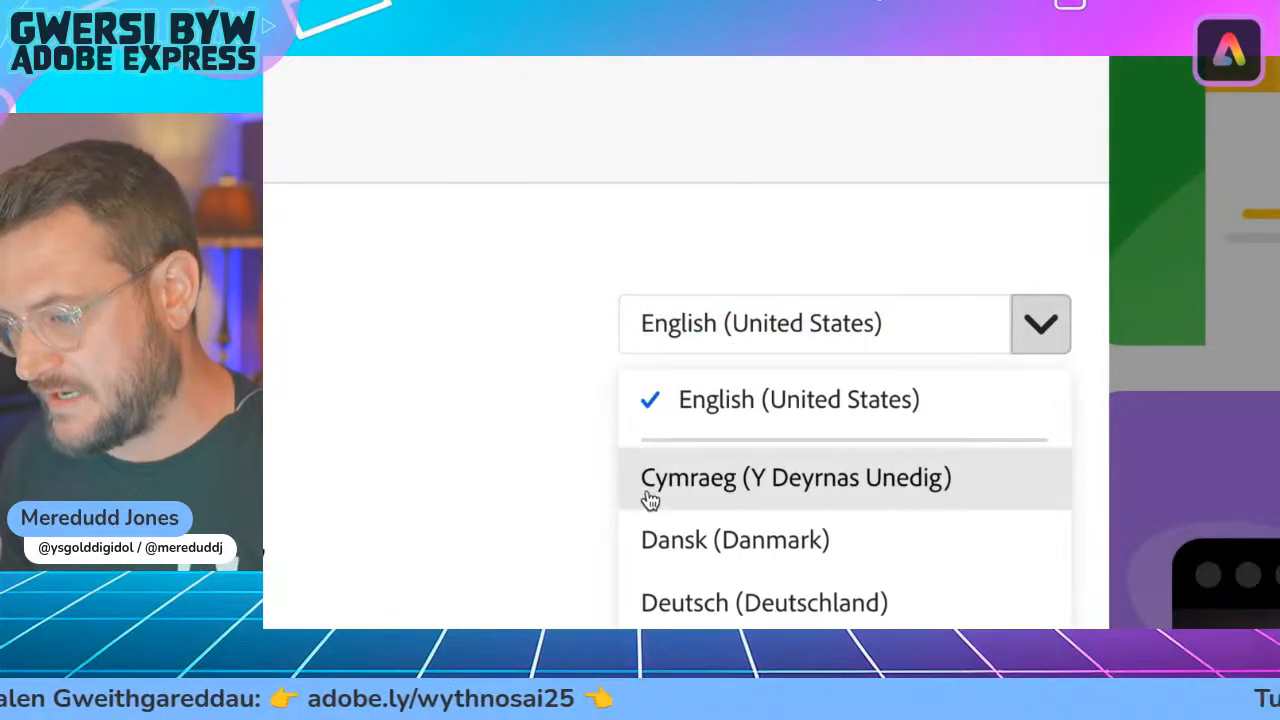
pyautogui.click(792, 490)
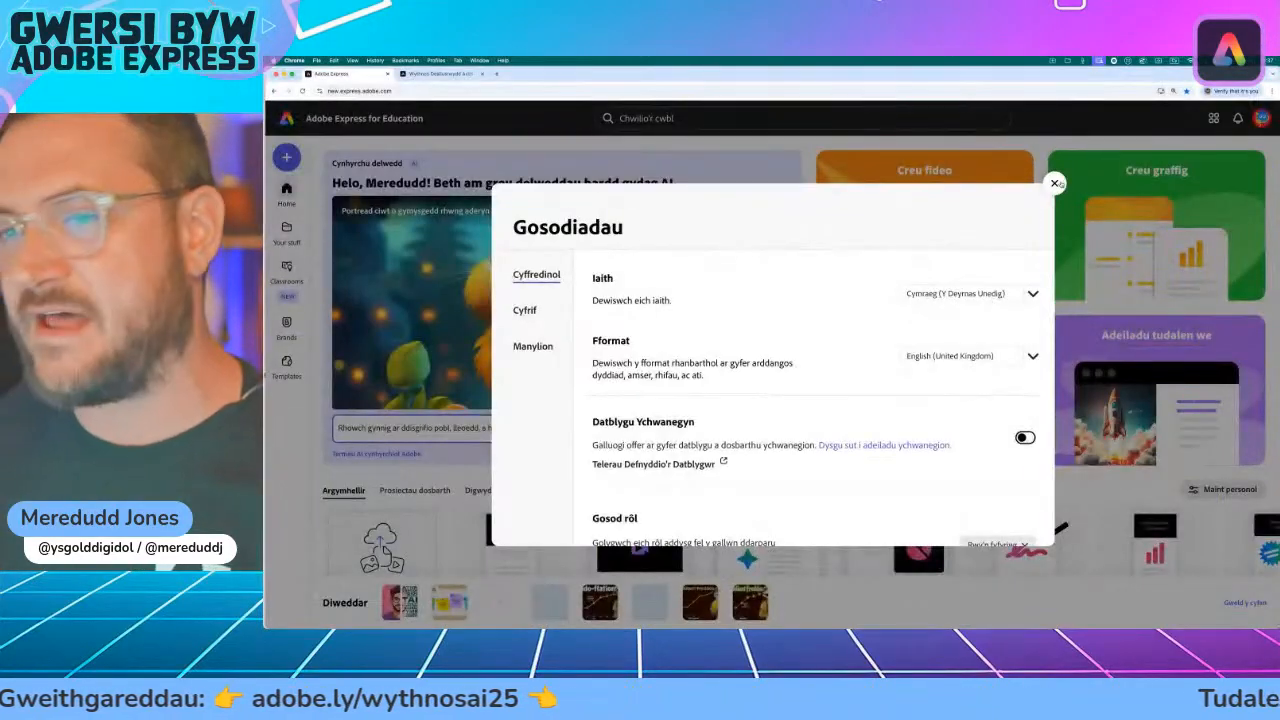
pyautogui.click(1040, 204)
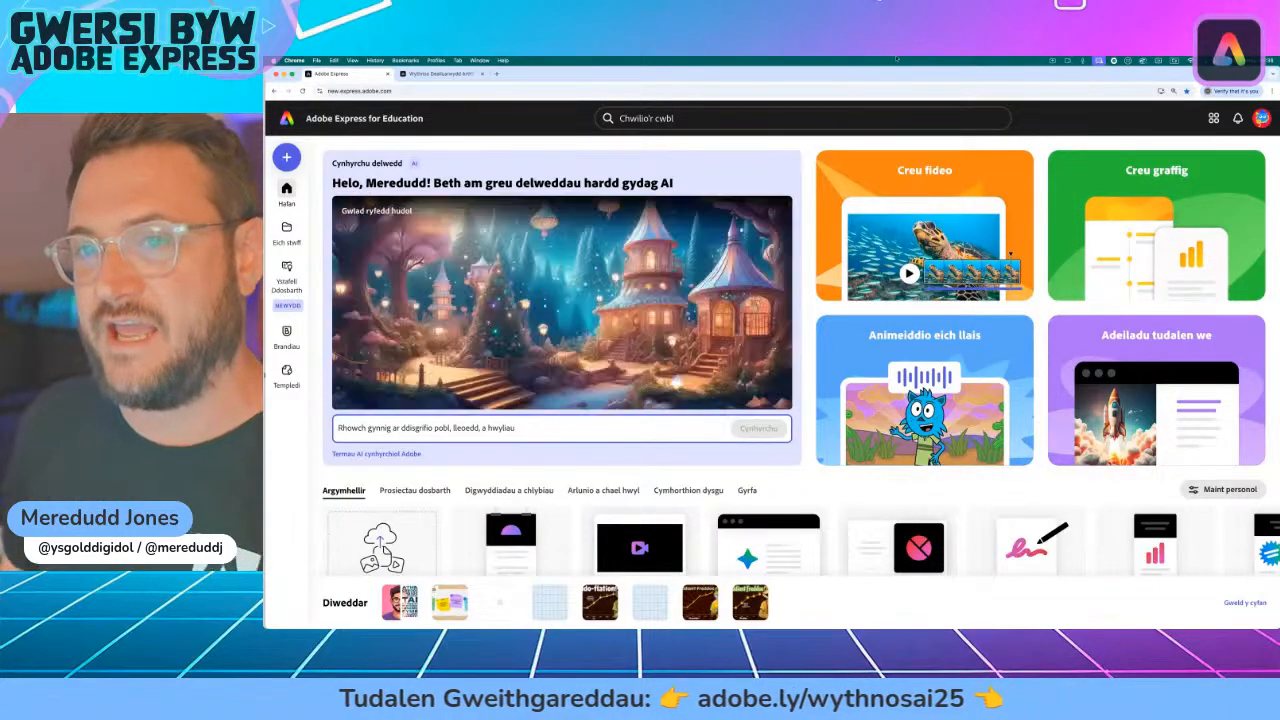
# - Go to the Wythnos Deallusrwydd Artiffisial activity page and open the Gweithgaredd 1 template from it
pyautogui.click(440, 74)
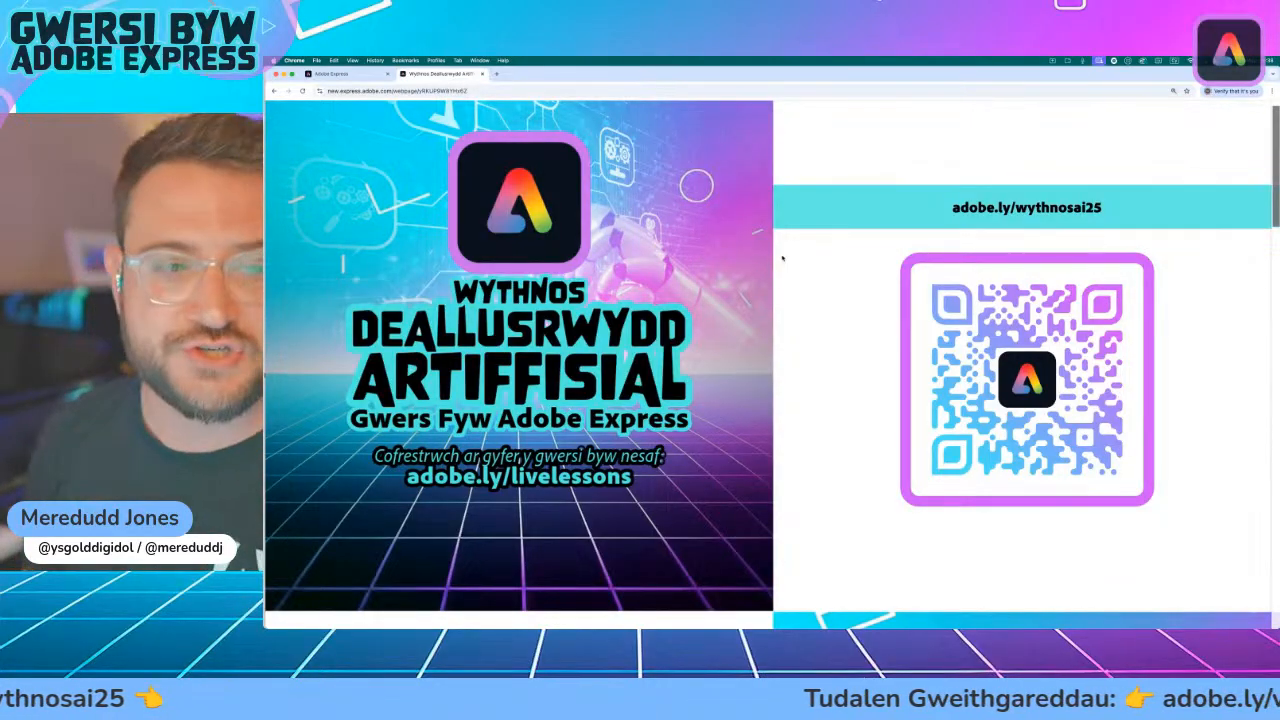
pyautogui.scroll(-5, 800, 291)
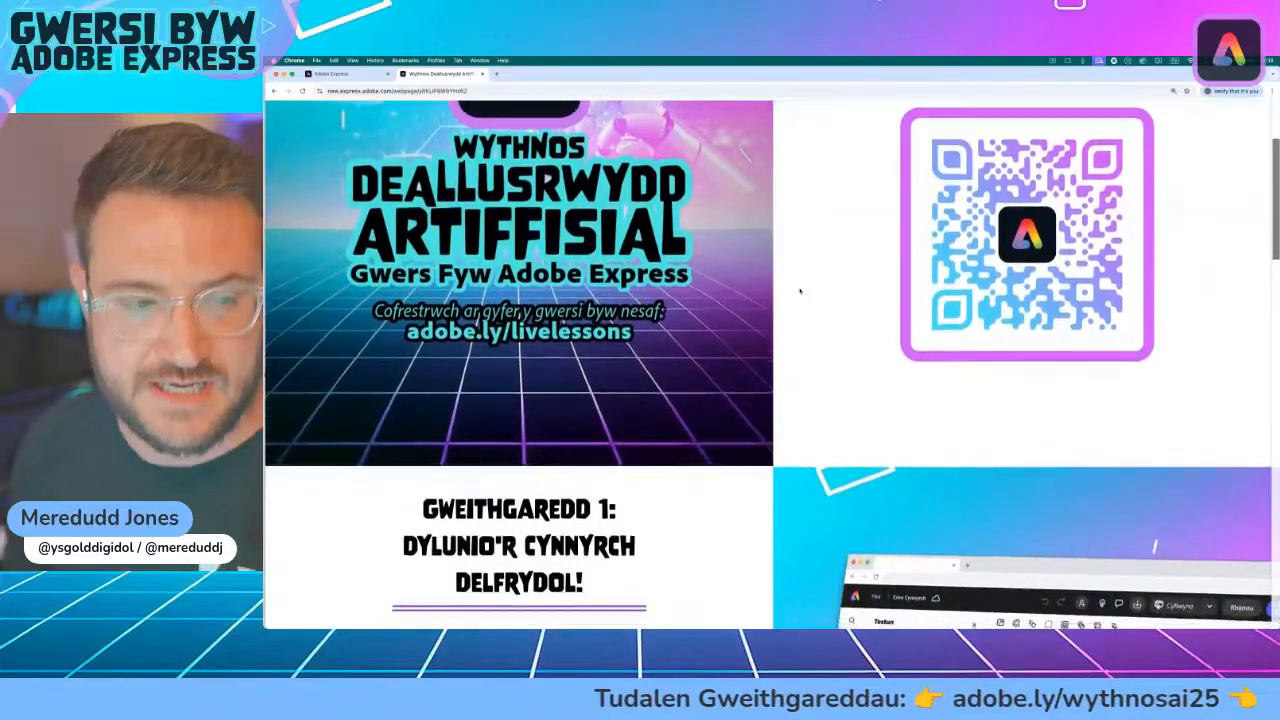
pyautogui.scroll(-3, 800, 291)
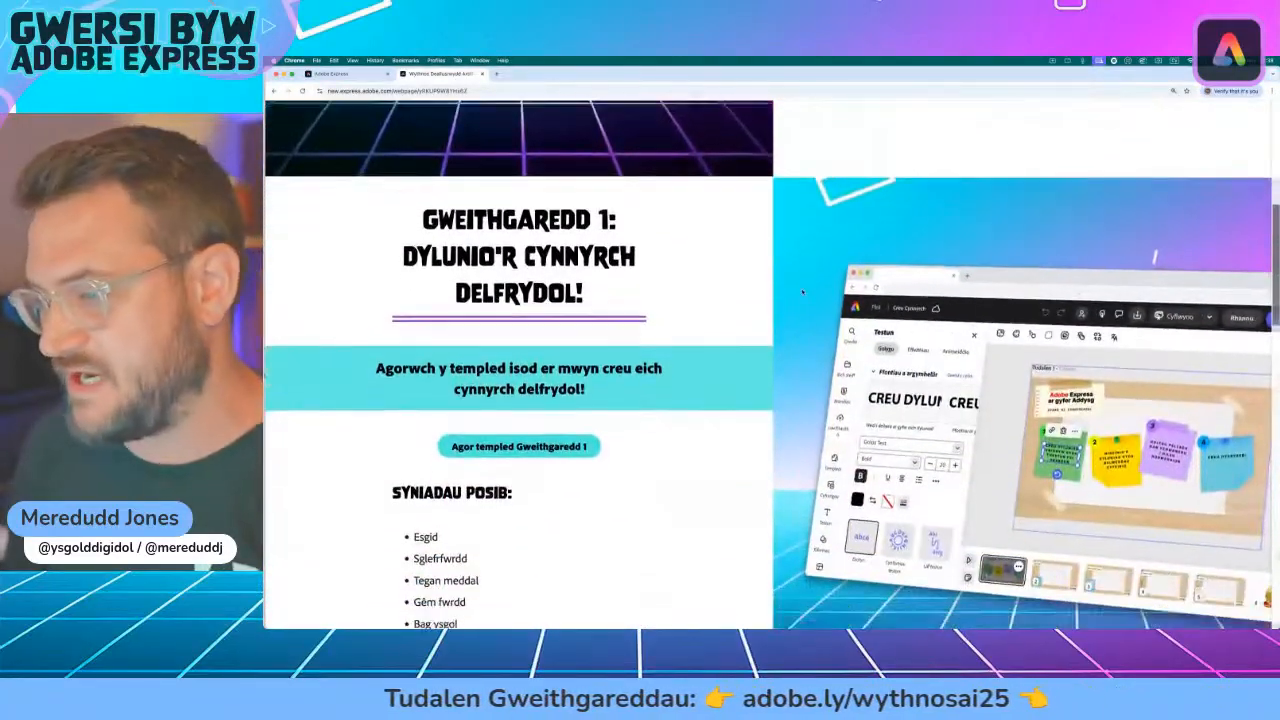
pyautogui.scroll(-2, 803, 293)
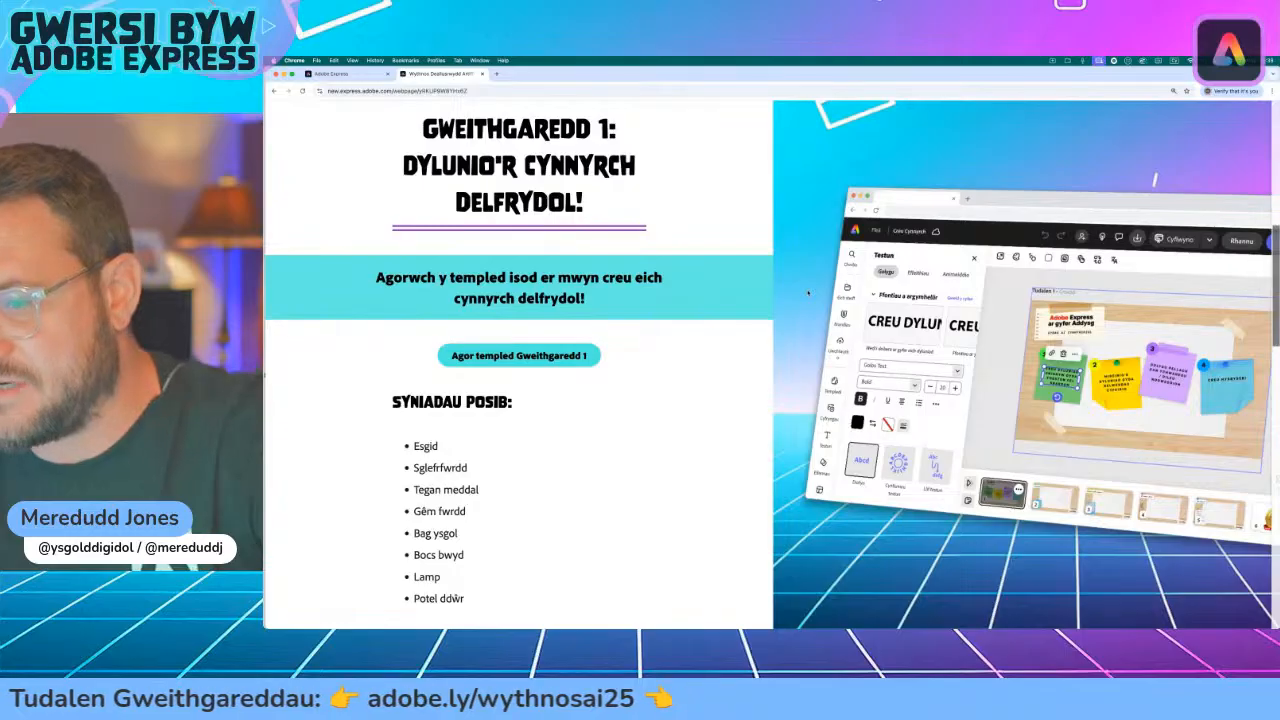
pyautogui.scroll(-1, 670, 319)
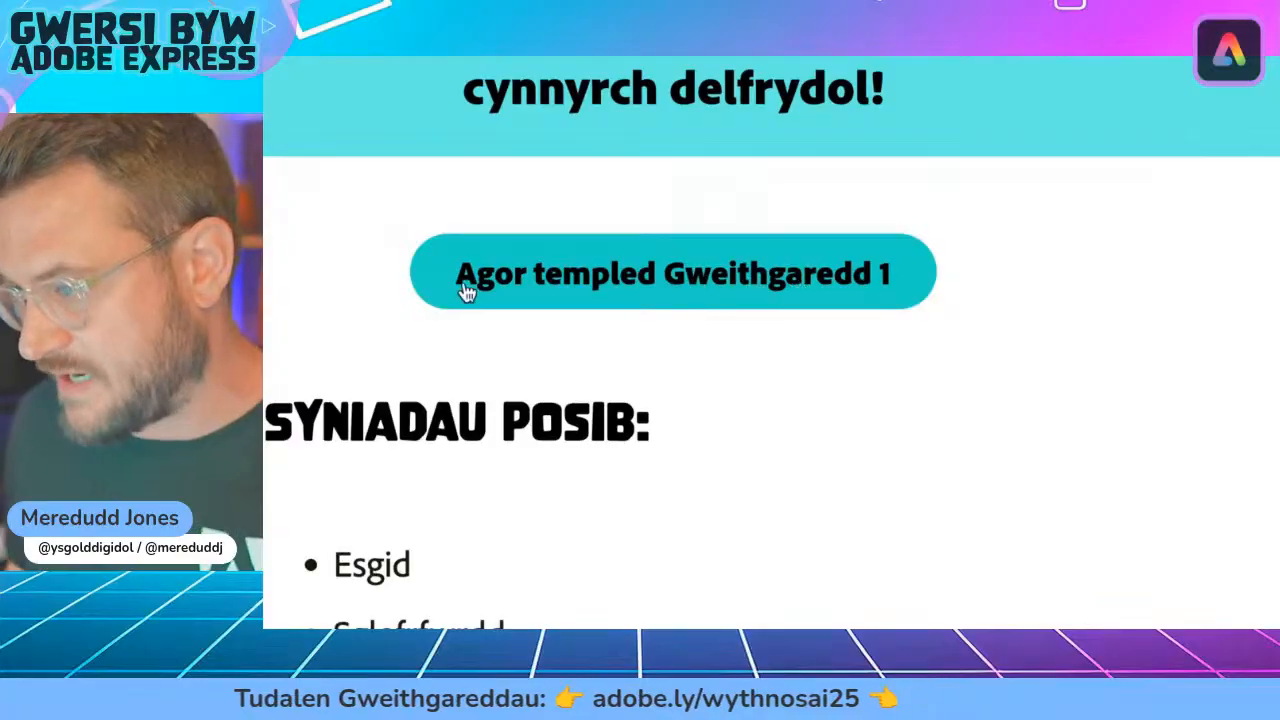
pyautogui.click(660, 275)
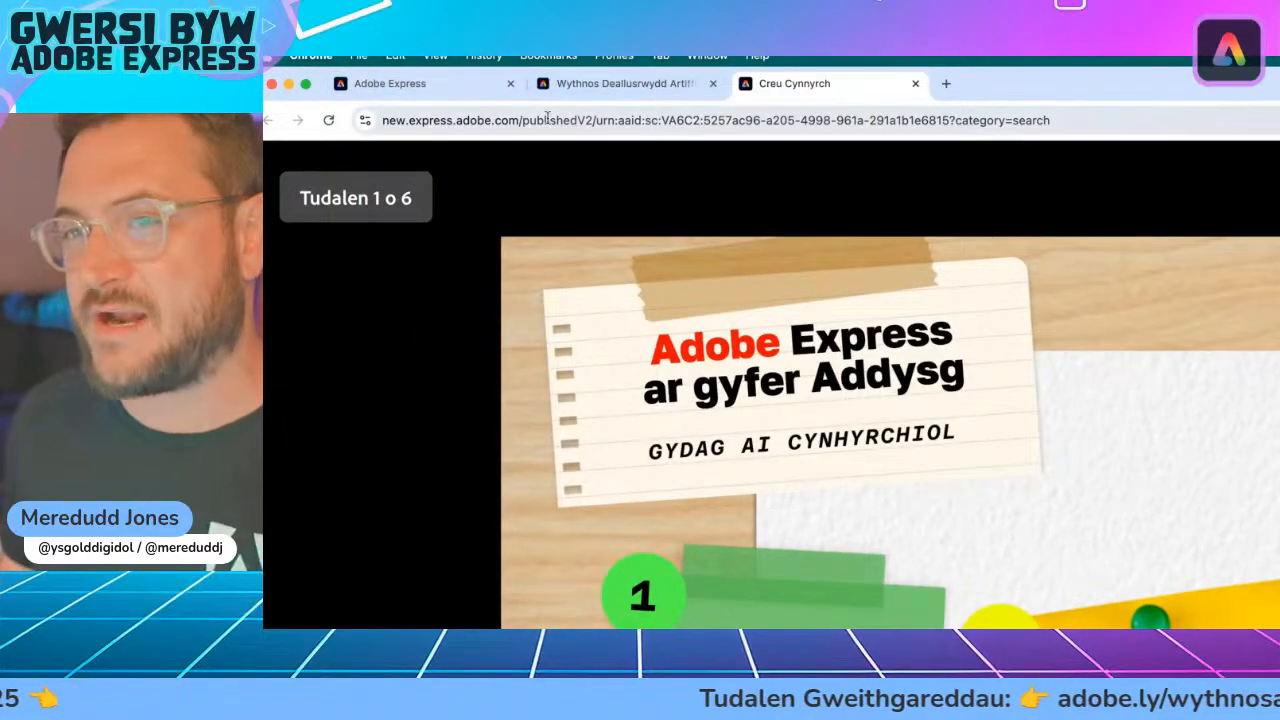
# - Revisit the home and activity pages, return to the Creu Cynnyrch template and remix it into an editable copy
pyautogui.click(398, 85)
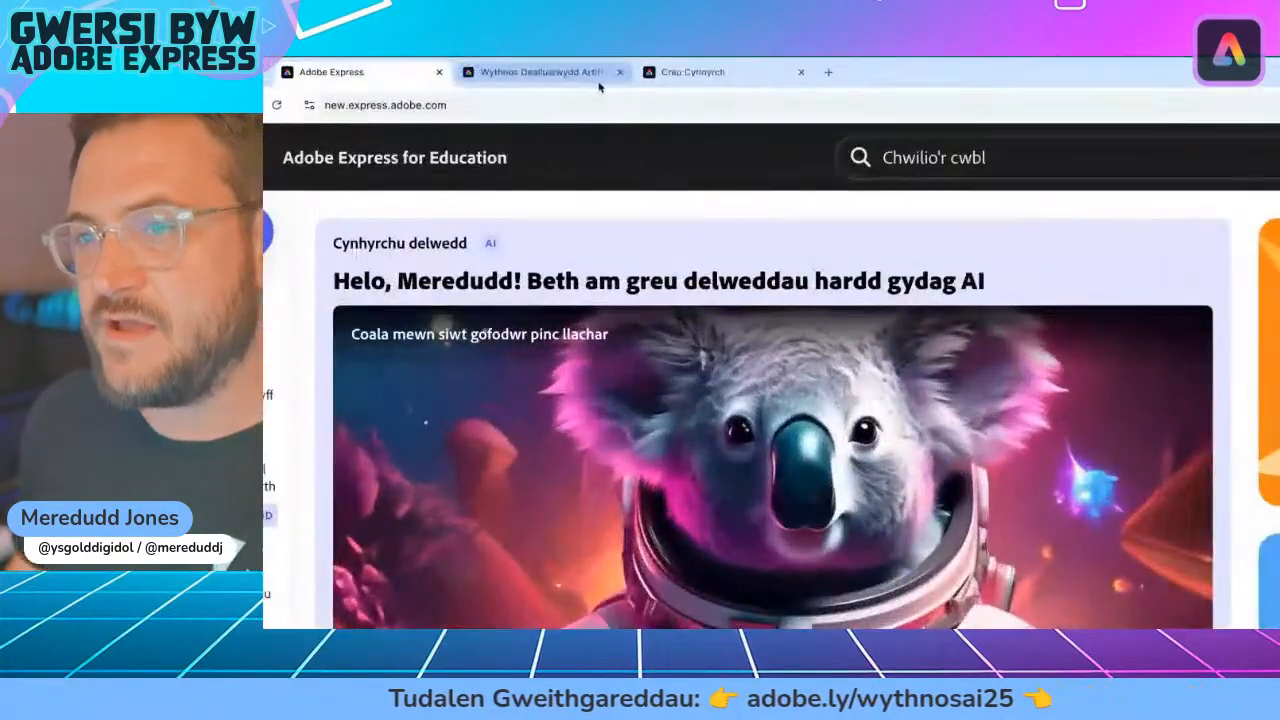
pyautogui.click(432, 74)
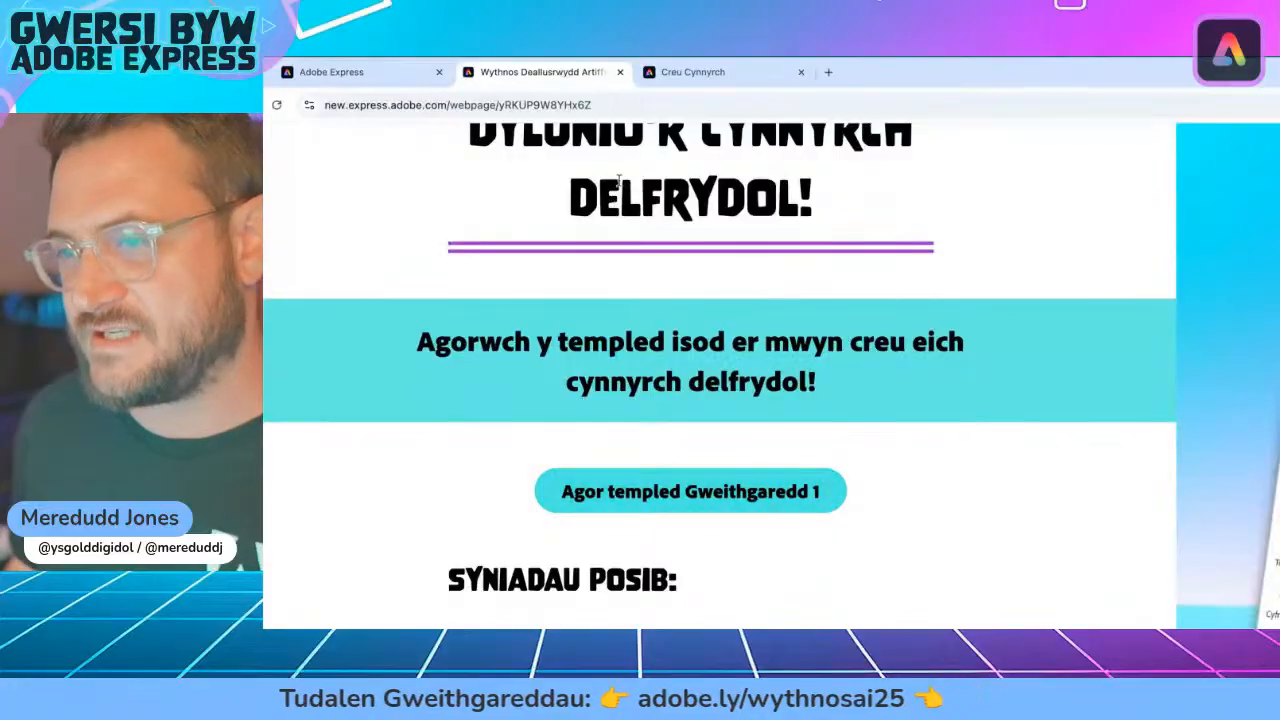
pyautogui.click(700, 72)
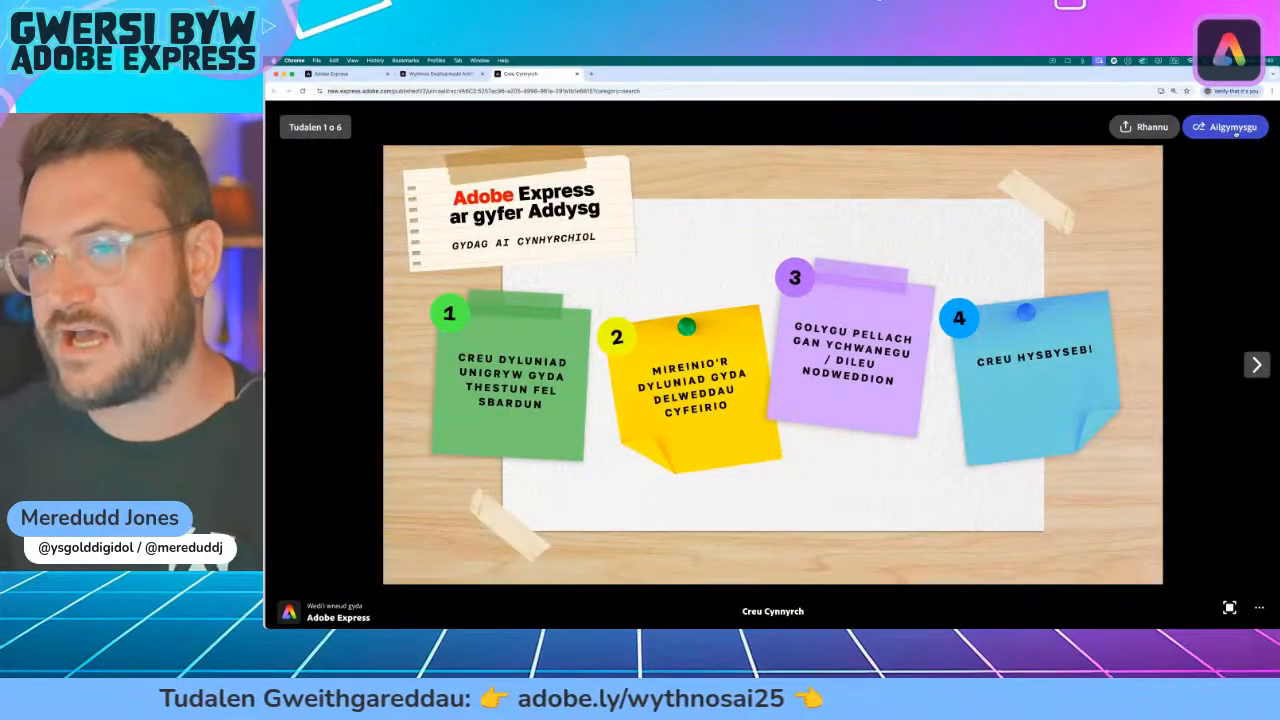
pyautogui.click(1235, 131)
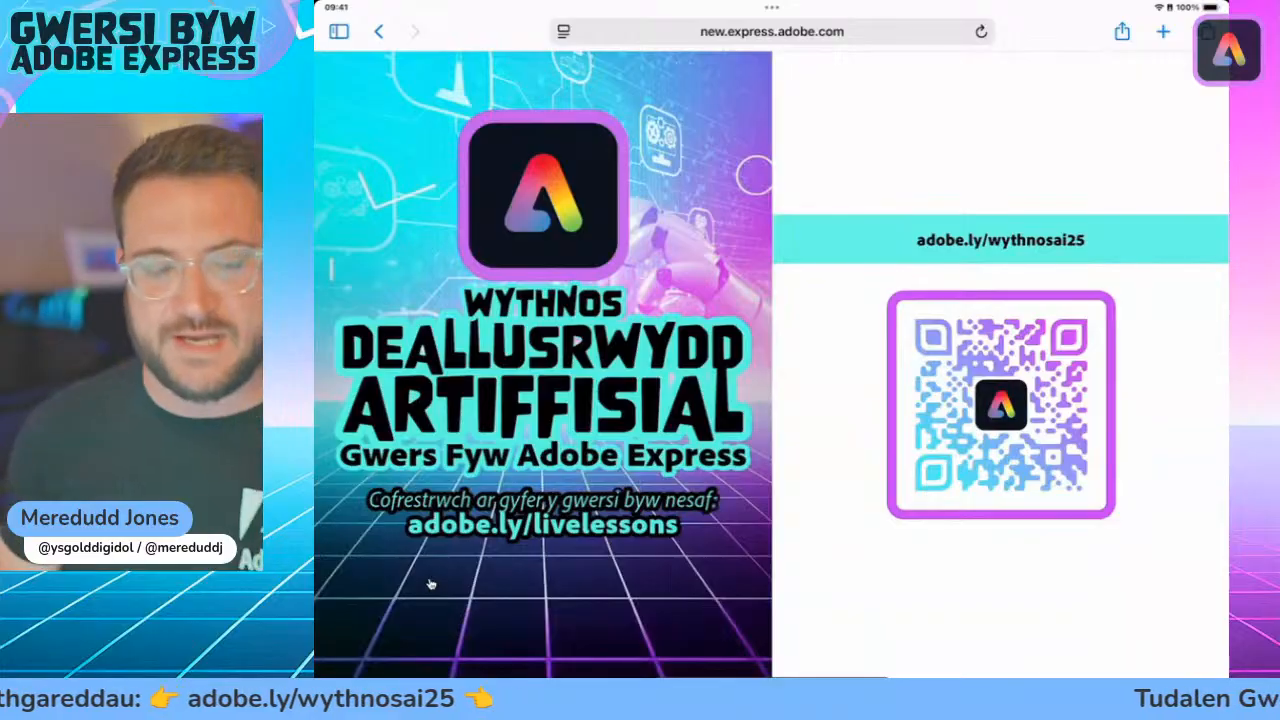
# - On the iPad, look over the activity page, switch to the Adobe Express app and return to the page in Safari
pyautogui.scroll(-5, 430, 584)
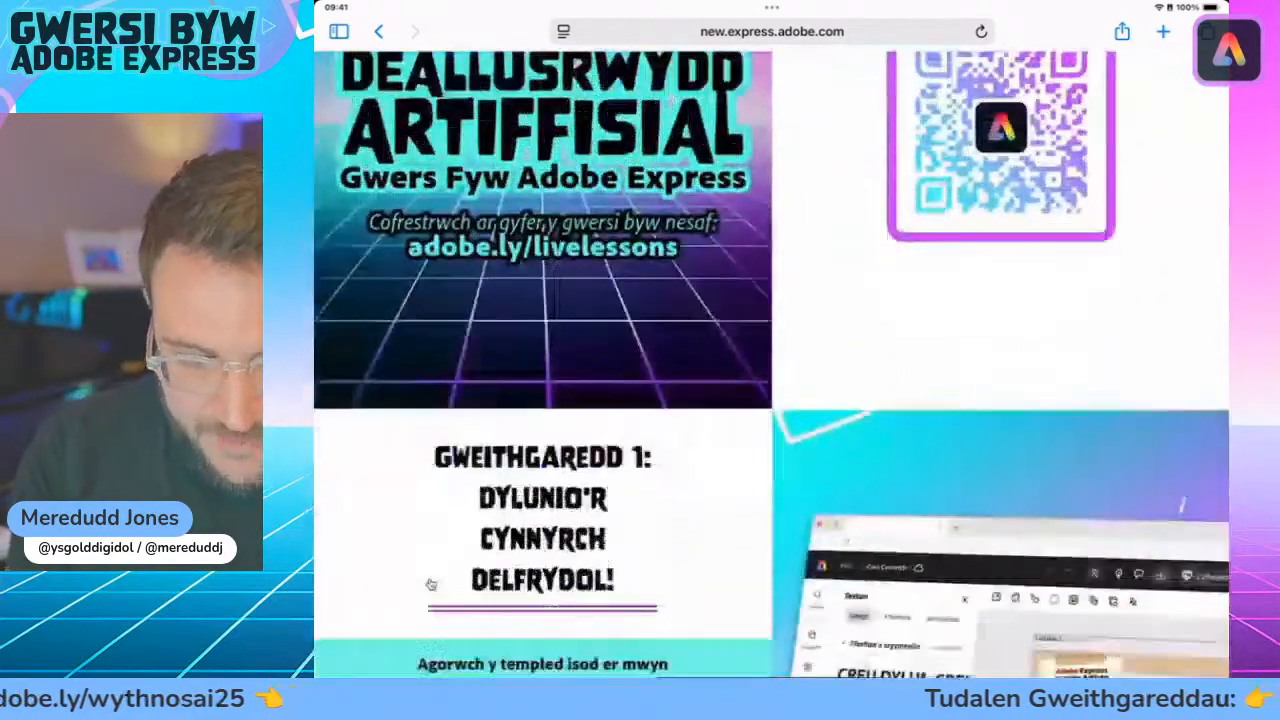
pyautogui.scroll(4, 430, 584)
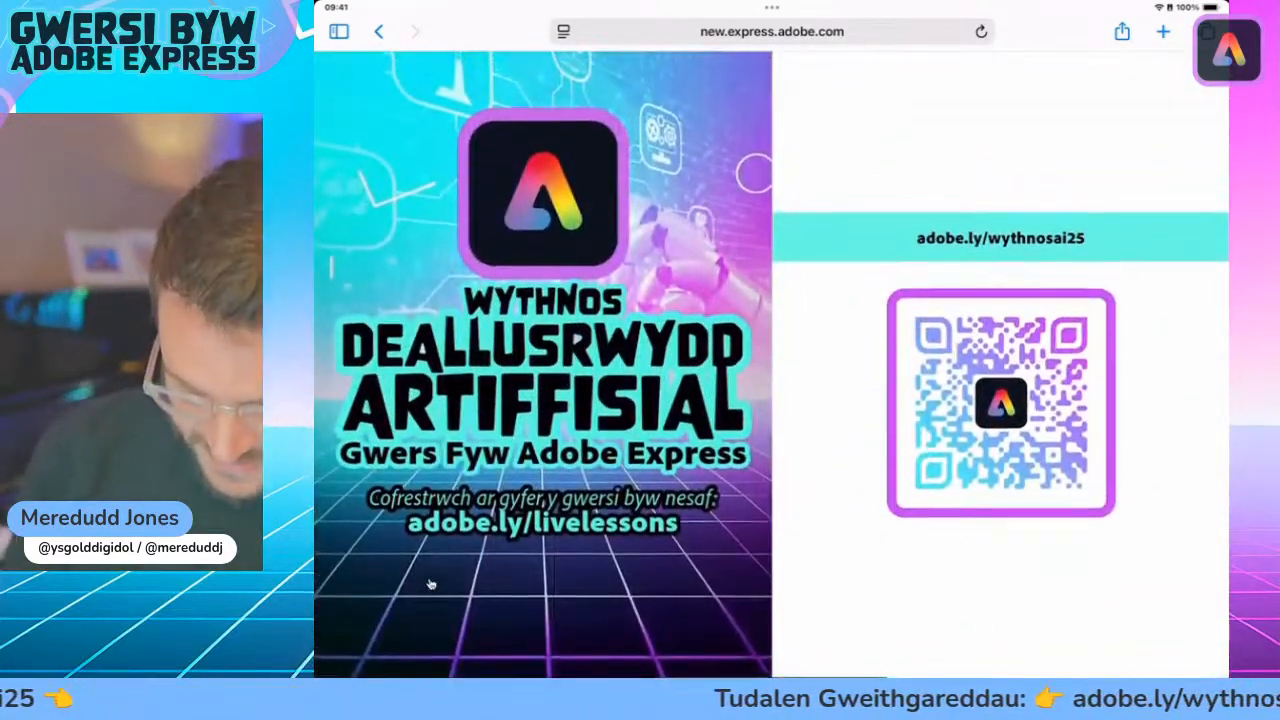
pyautogui.scroll(-3, 430, 584)
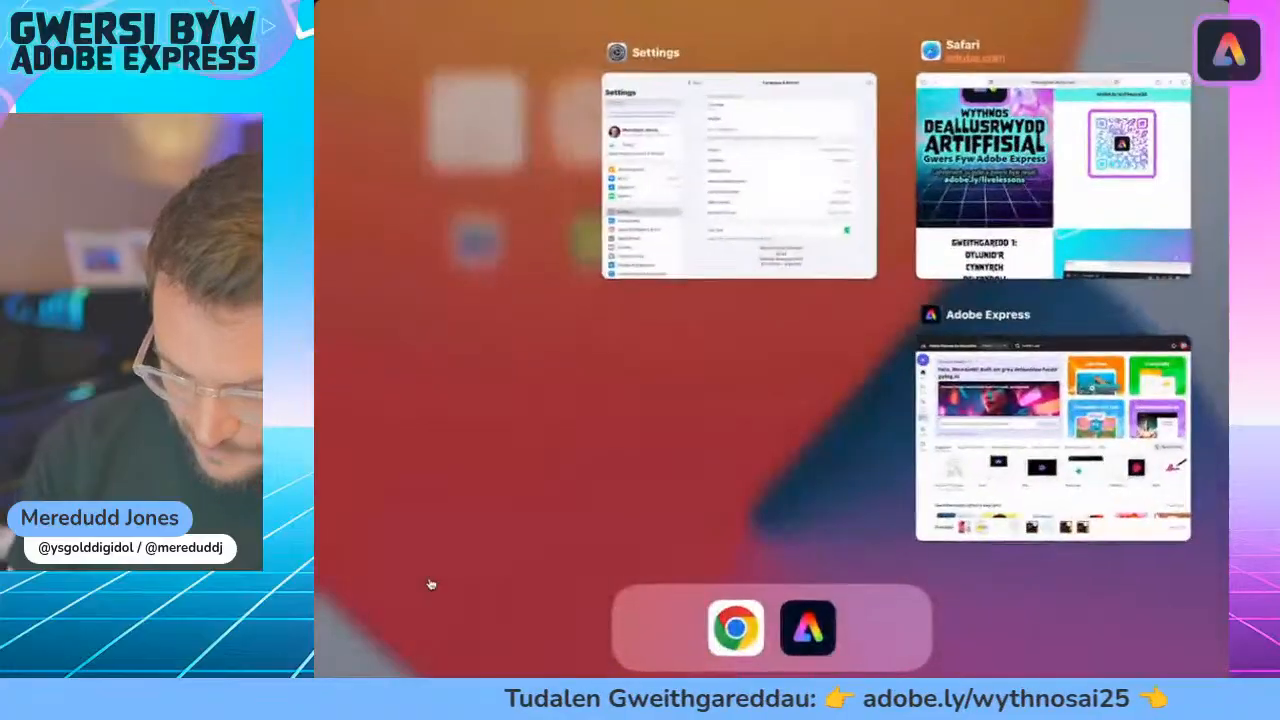
pyautogui.click(1054, 443)
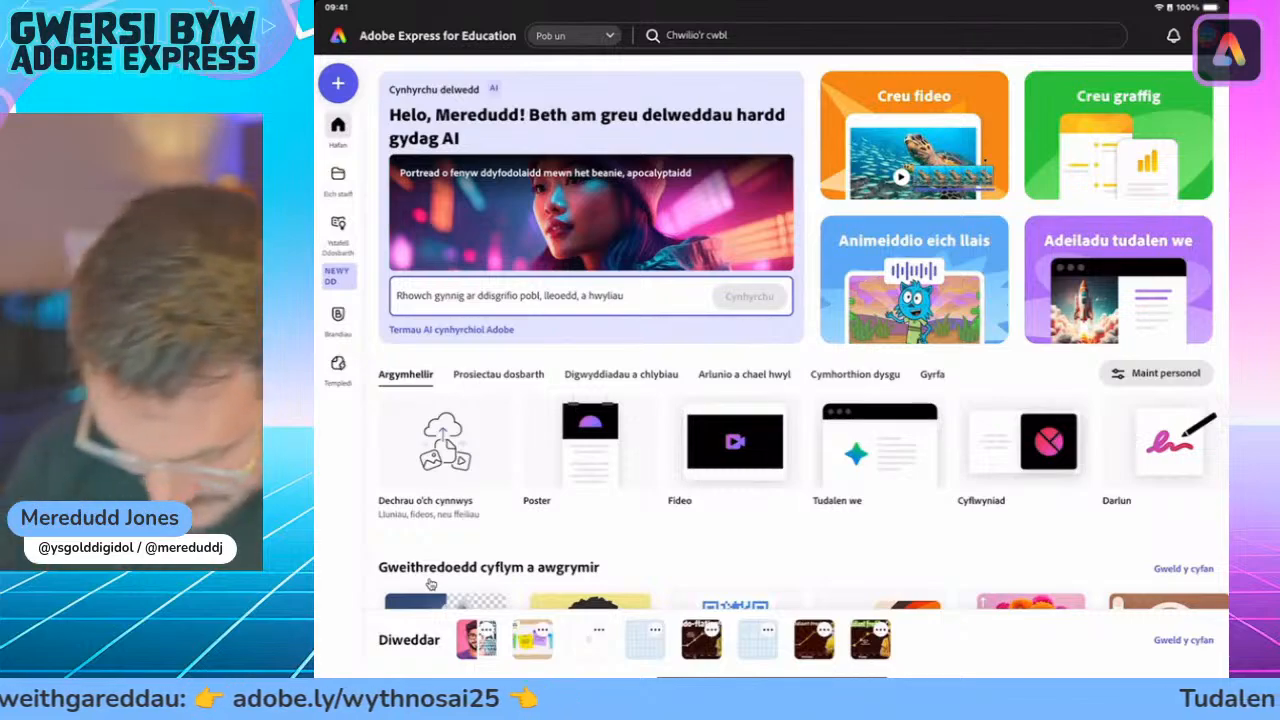
pyautogui.moveTo(771, 675); pyautogui.dragTo(915, 470)
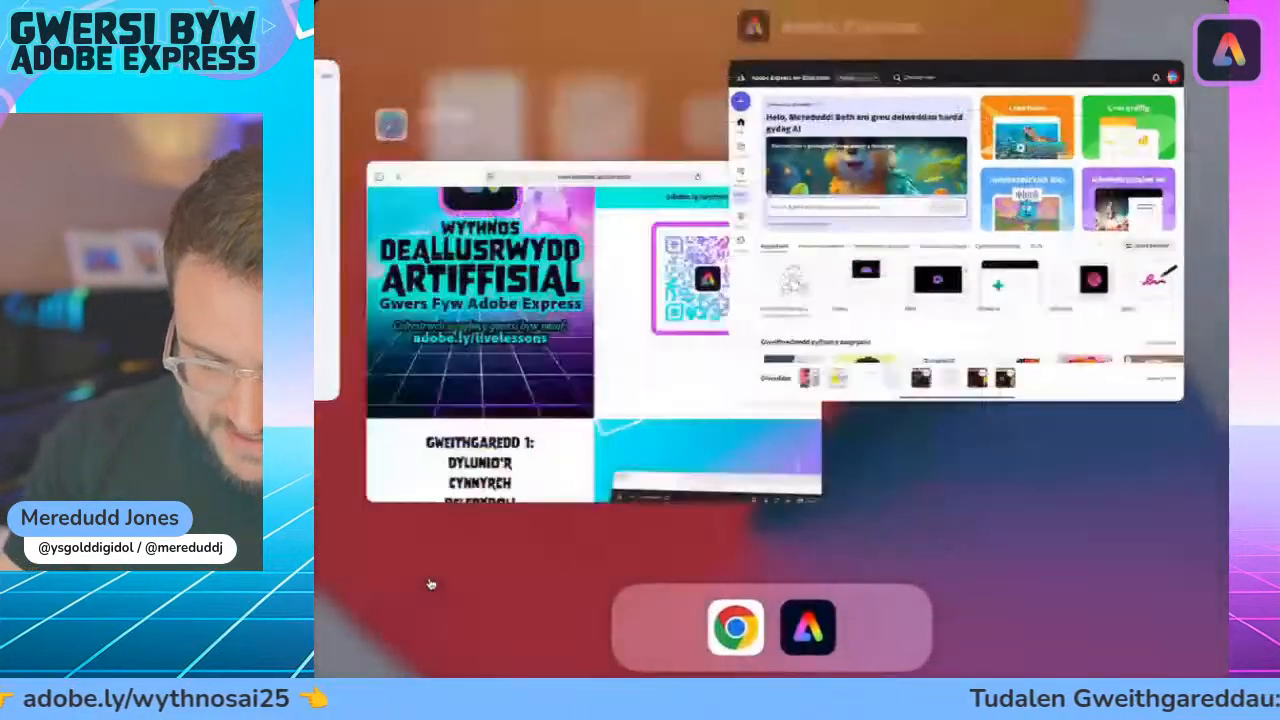
pyautogui.click(1052, 437)
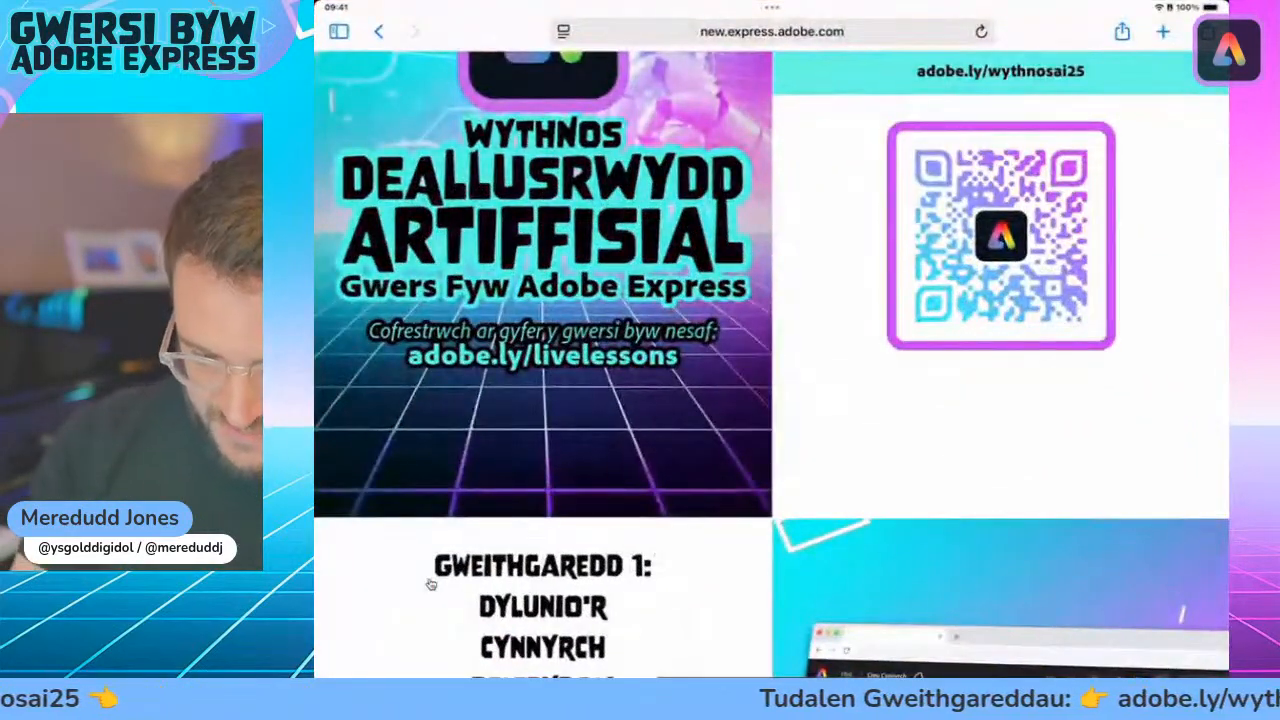
# - Find the Gweithgaredd 1 section of the activity page on the iPad and open its template
pyautogui.scroll(-5, 430, 584)
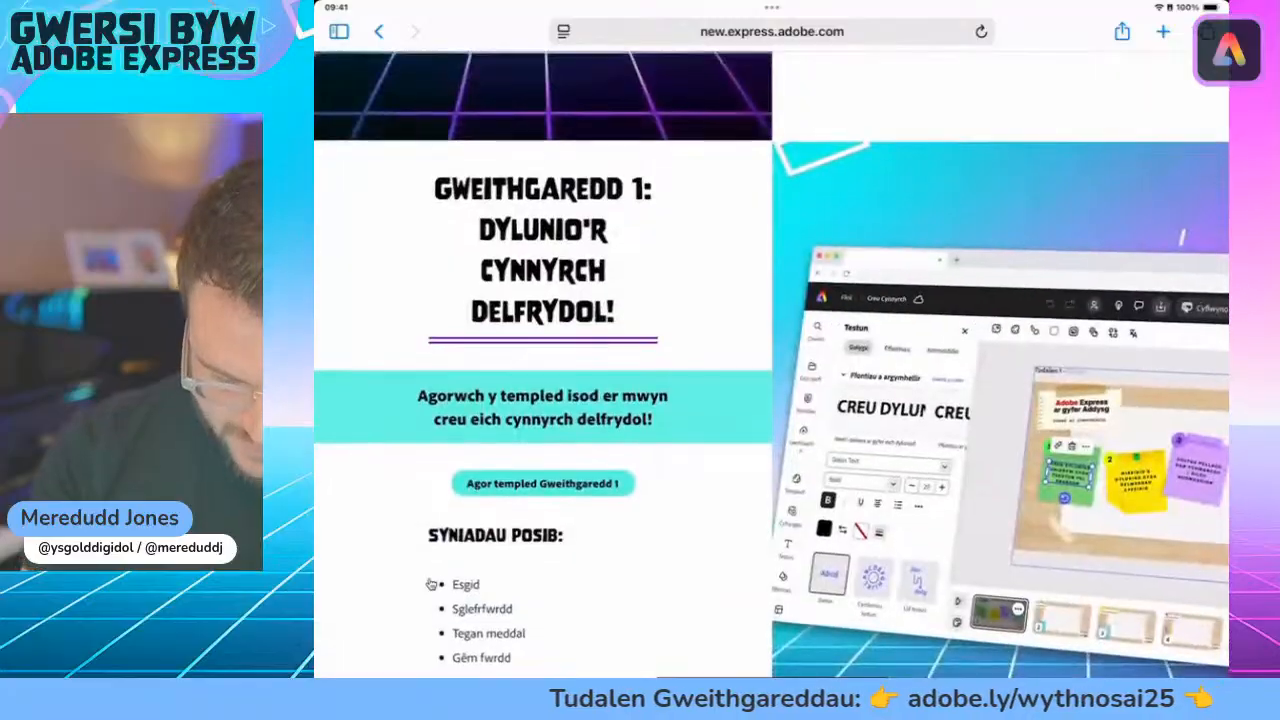
pyautogui.scroll(3, 430, 584)
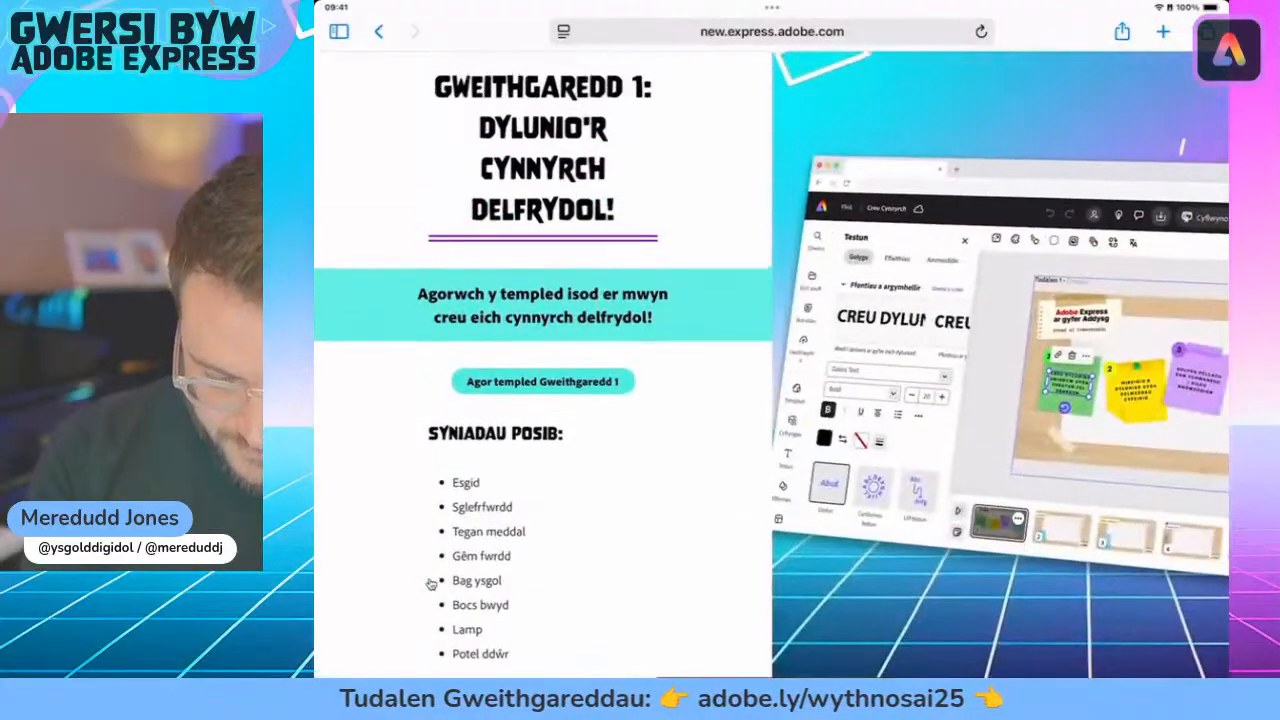
pyautogui.scroll(3, 430, 584)
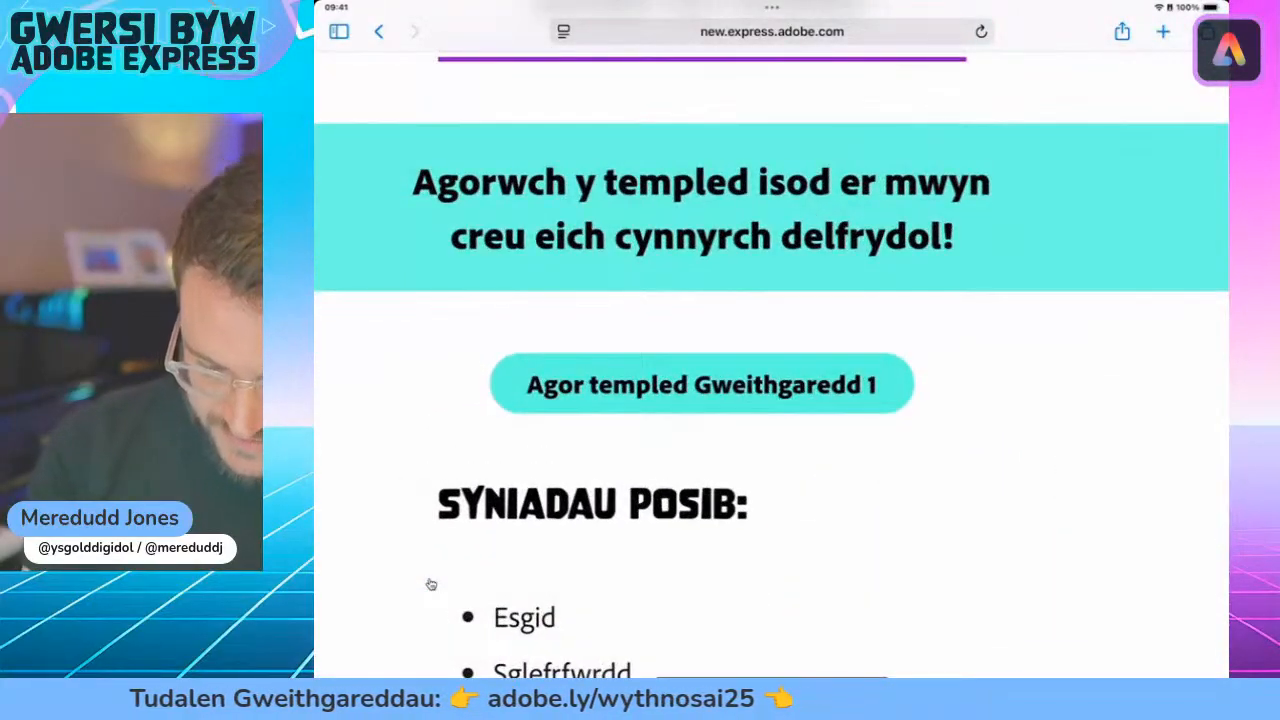
pyautogui.click(702, 384)
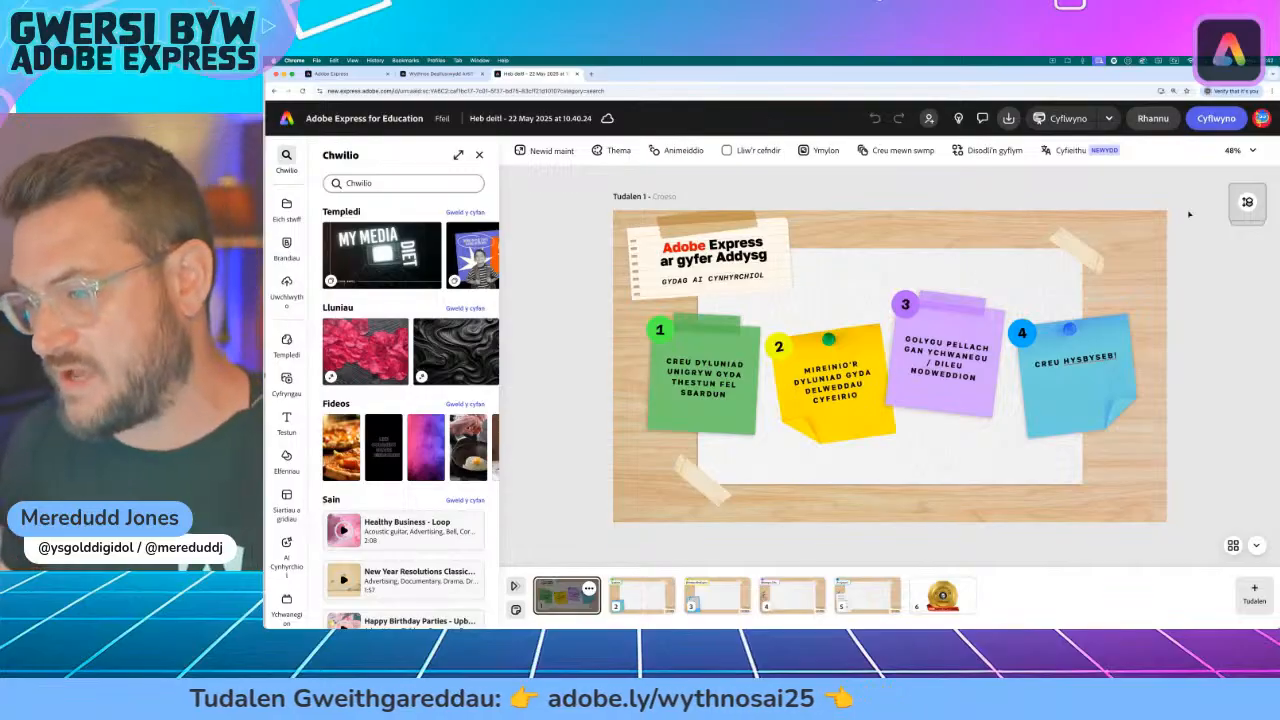
# - Go to page 2 of the template and add an AI image placeholder in widescreen format (16:9)
pyautogui.click(657, 411)
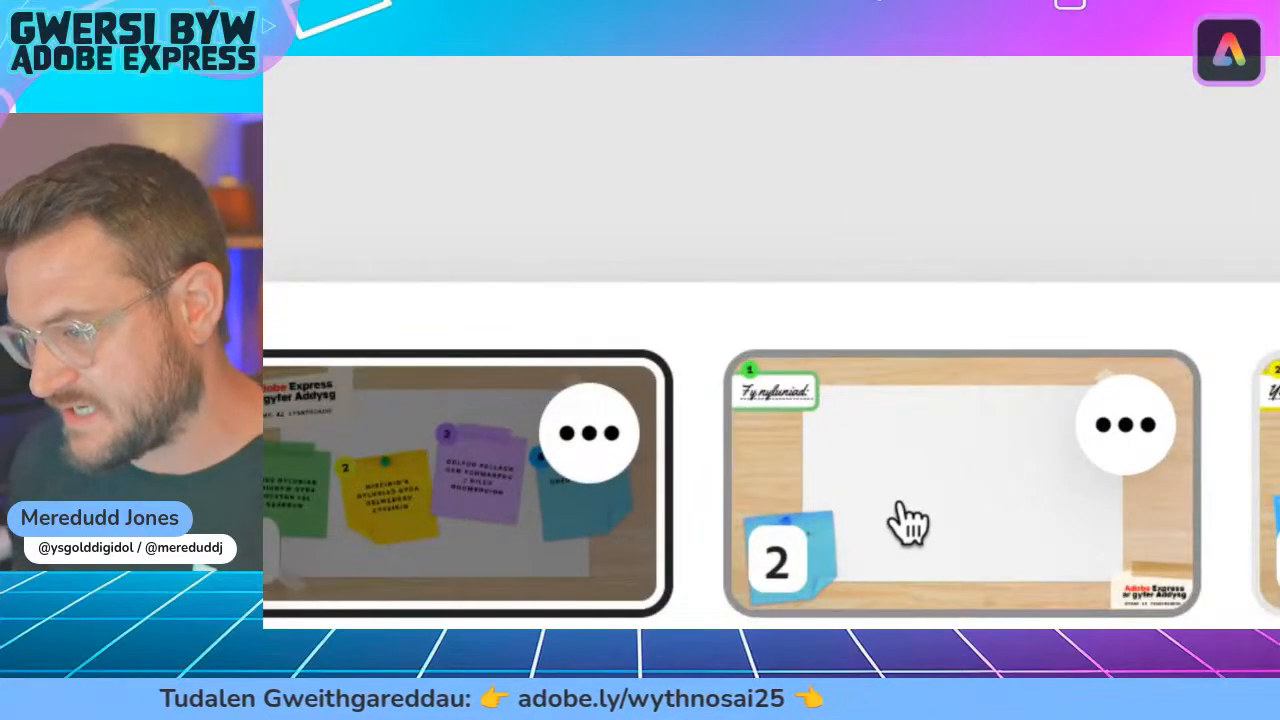
pyautogui.click(985, 491)
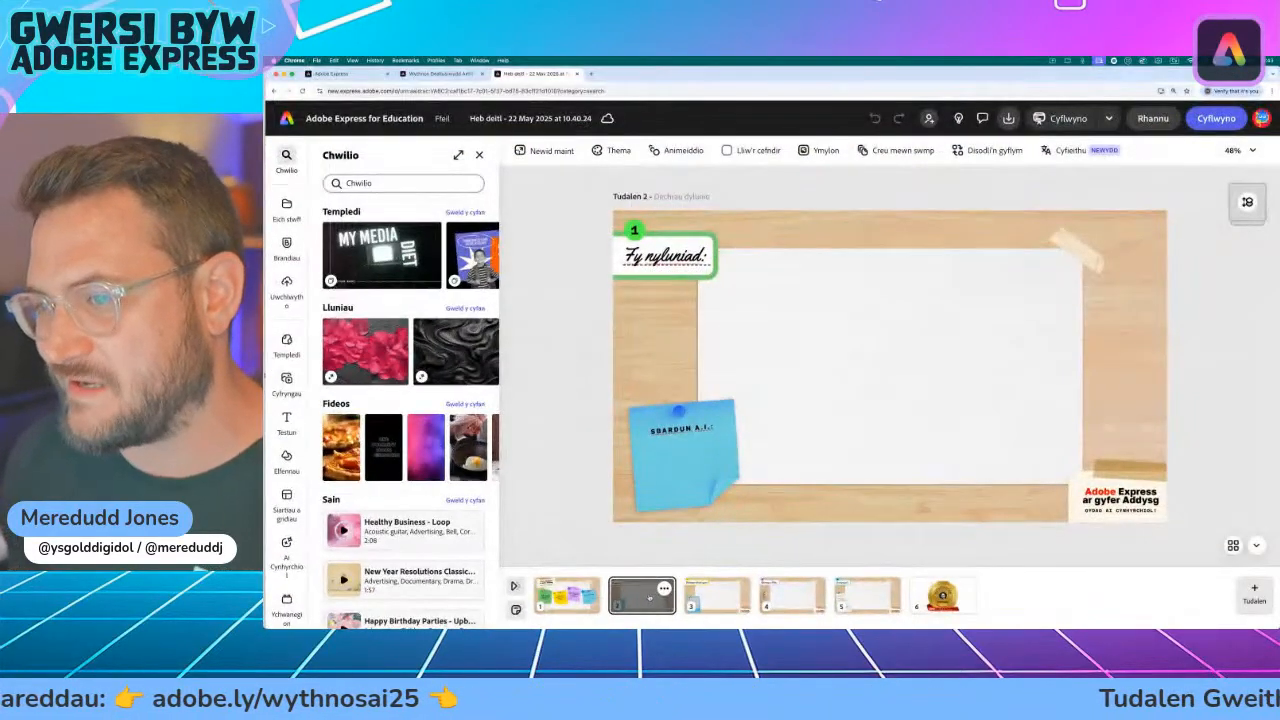
pyautogui.click(667, 412)
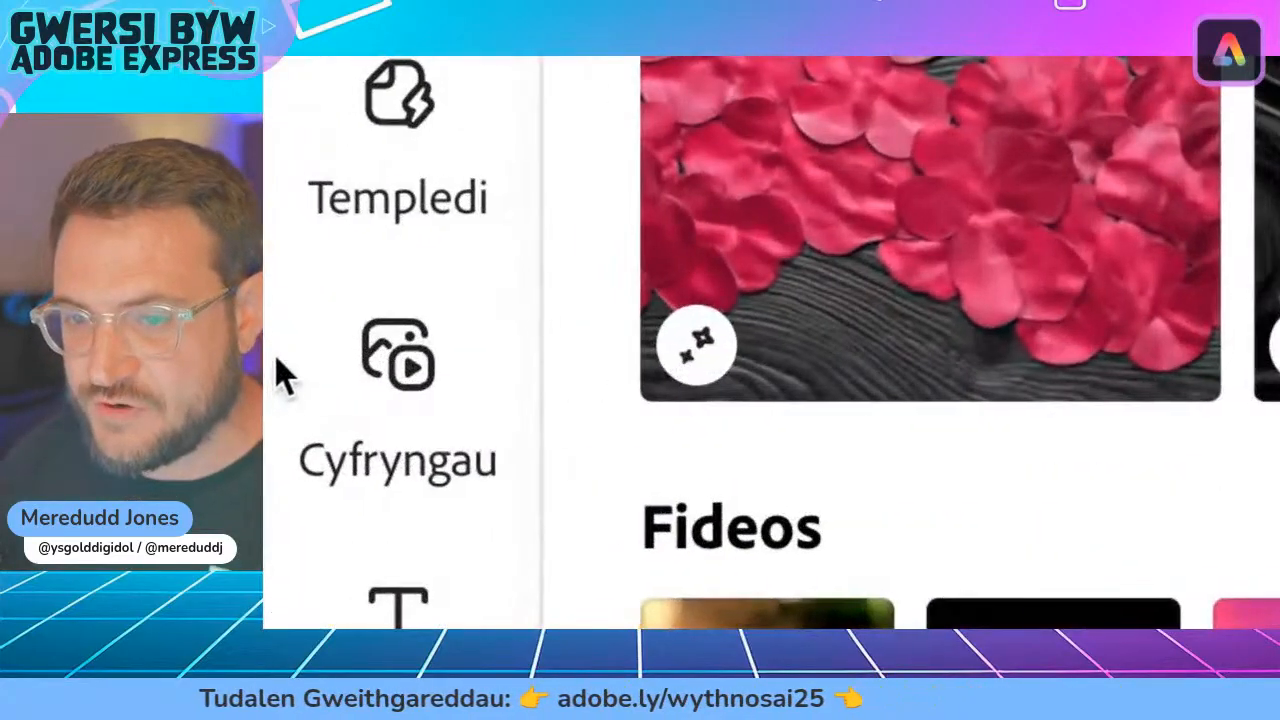
pyautogui.click(385, 340)
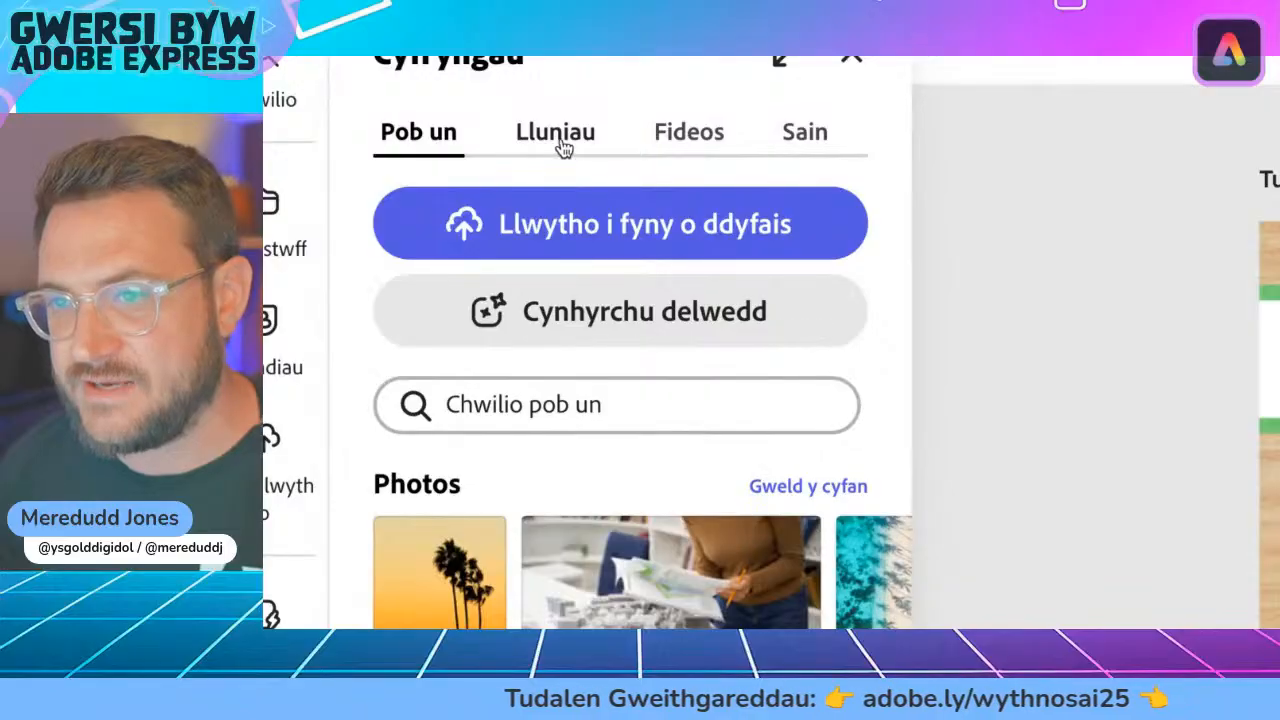
pyautogui.click(577, 149)
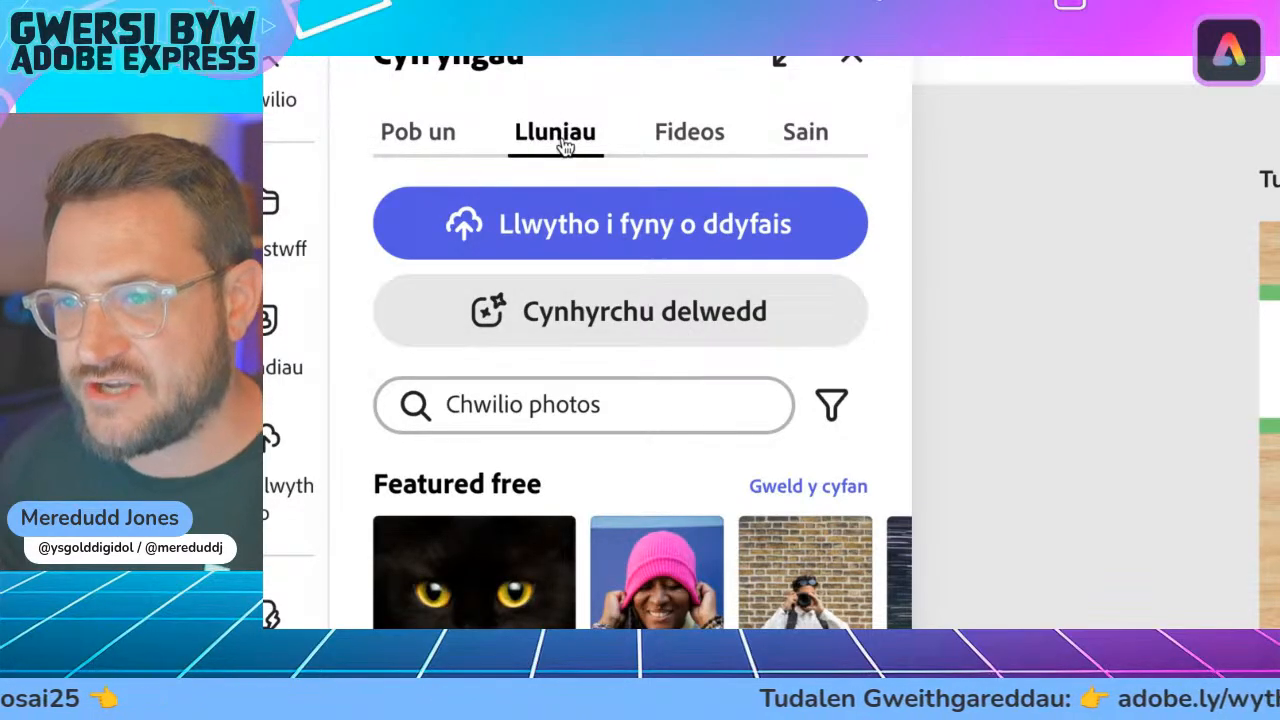
pyautogui.click(540, 330)
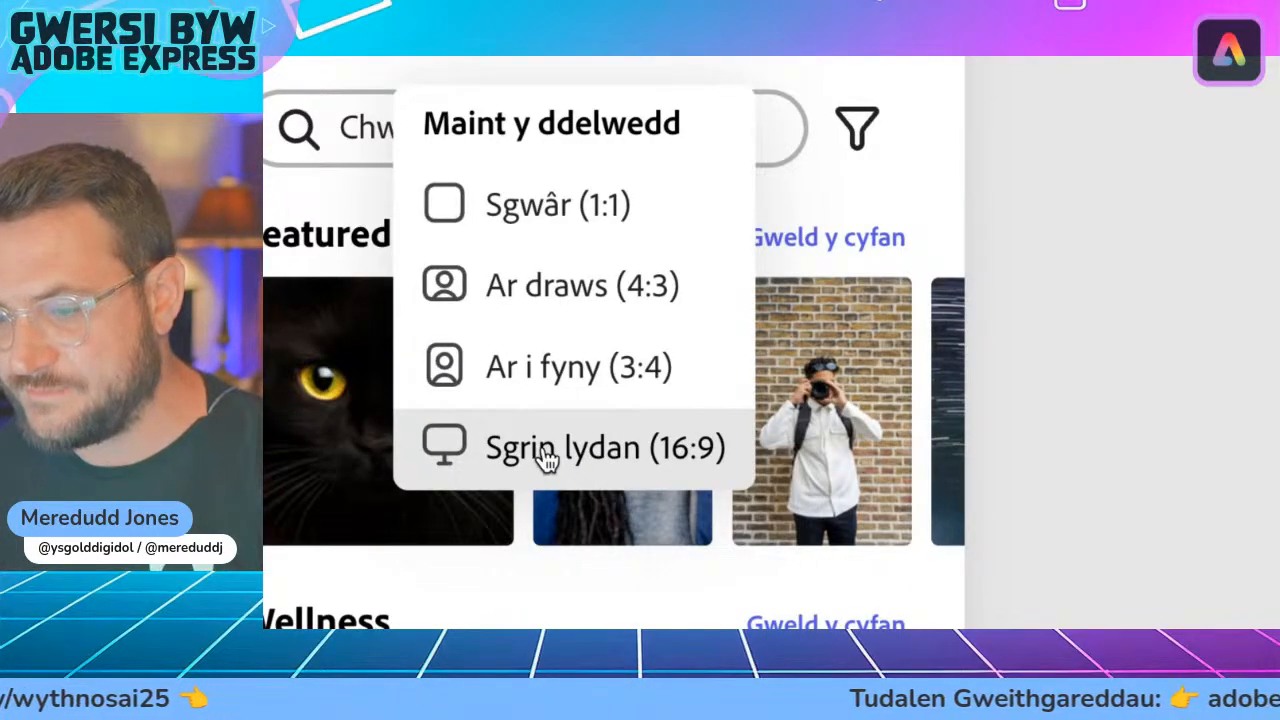
pyautogui.click(542, 448)
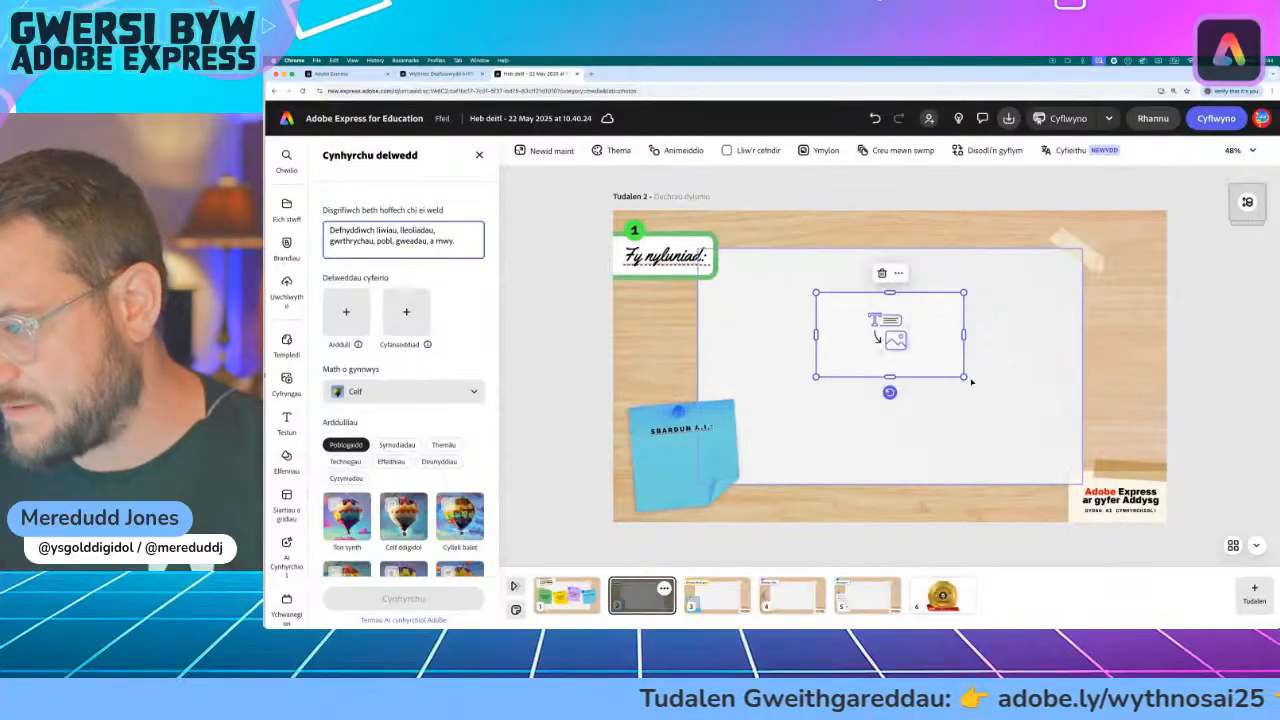
# - Enlarge the image placeholder on page 2 until it nearly fills the white paper and centre it there
pyautogui.moveTo(964, 377); pyautogui.dragTo(1083, 446)
pyautogui.moveTo(975, 357); pyautogui.dragTo(878, 338)
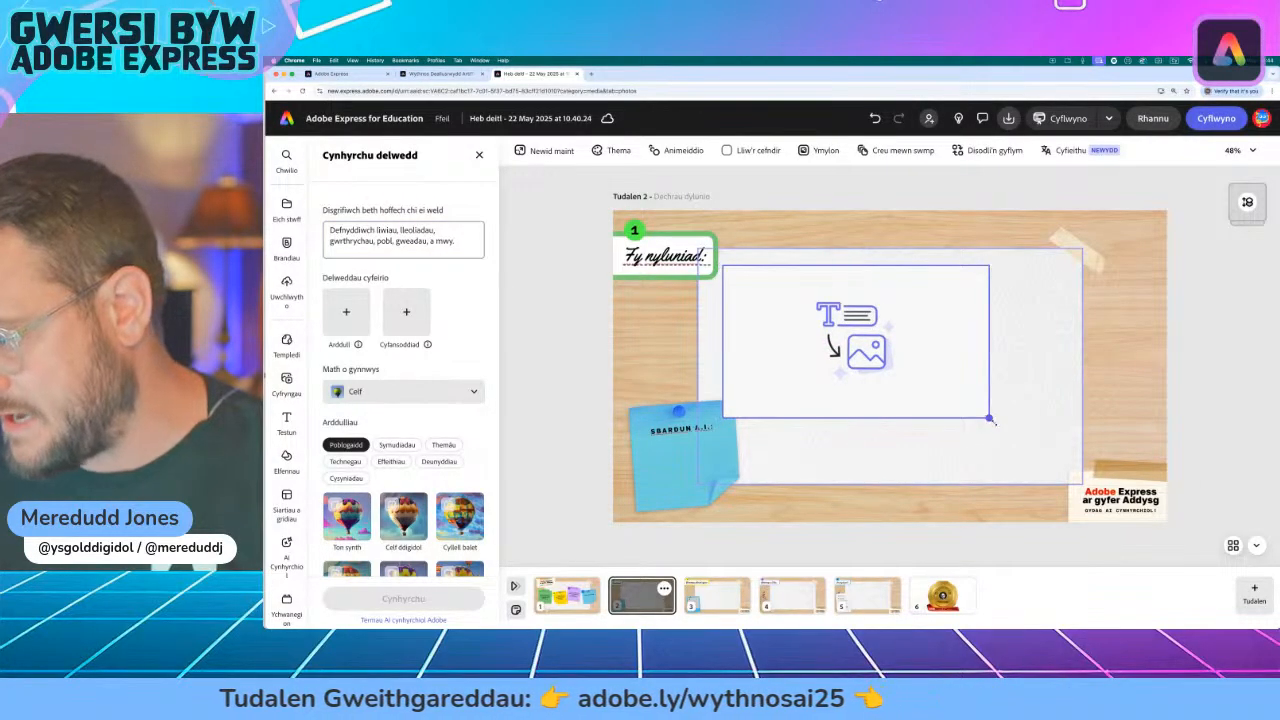
pyautogui.moveTo(990, 421); pyautogui.dragTo(1072, 467)
pyautogui.moveTo(1003, 374); pyautogui.dragTo(991, 377)
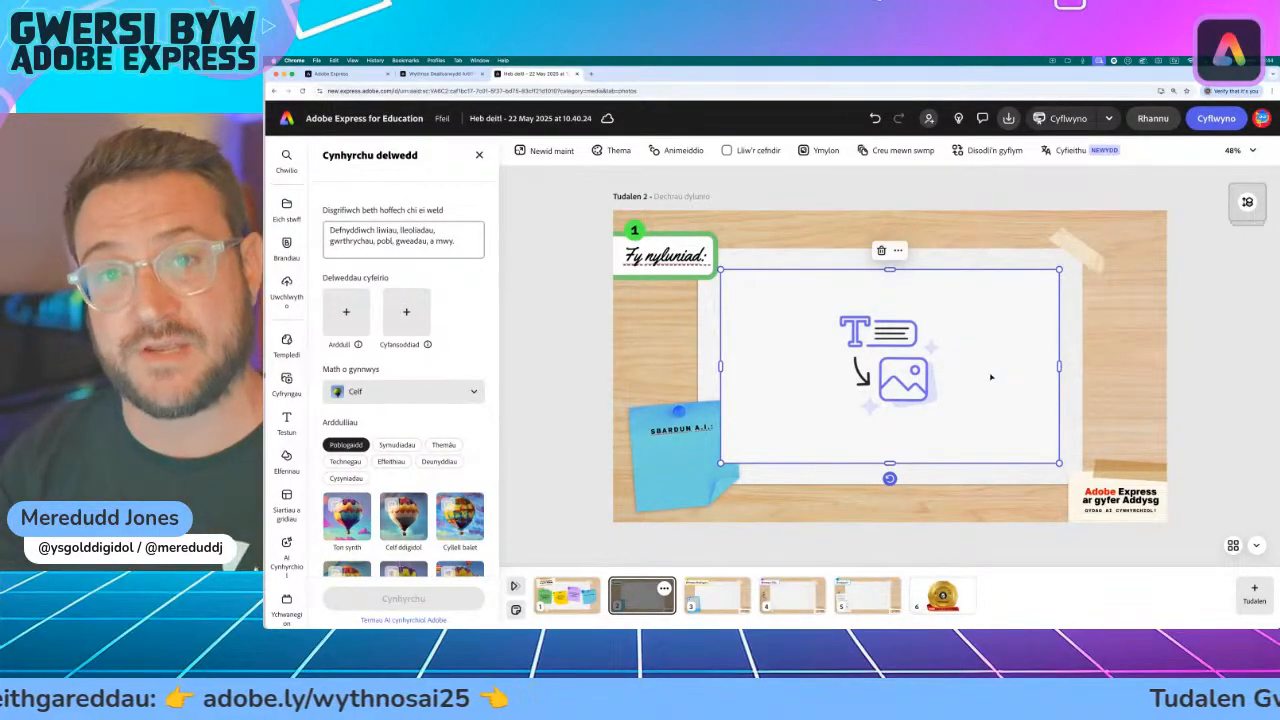
# - Generate an image in the placeholder from the prompt "Esgid rhedeg. Lliw gwyn. Gwaelod lliw coch. Defnydd lledr."
pyautogui.click(327, 230)
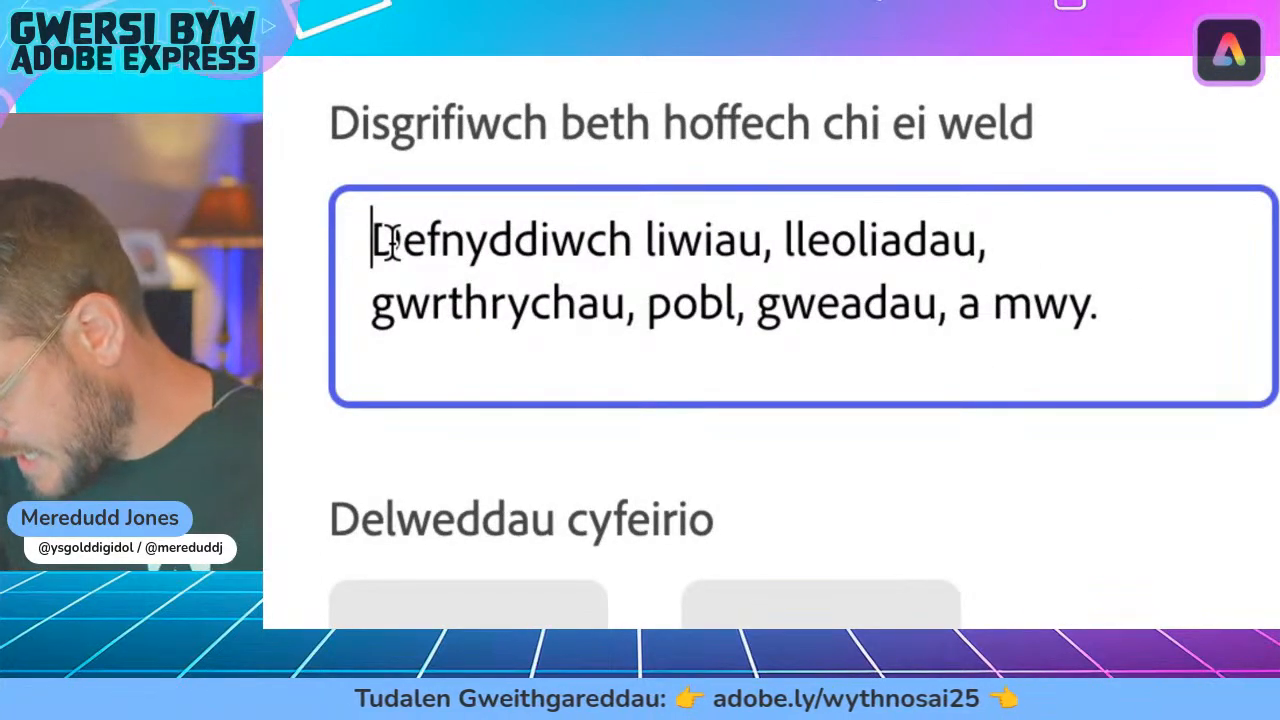
pyautogui.write('Esg')
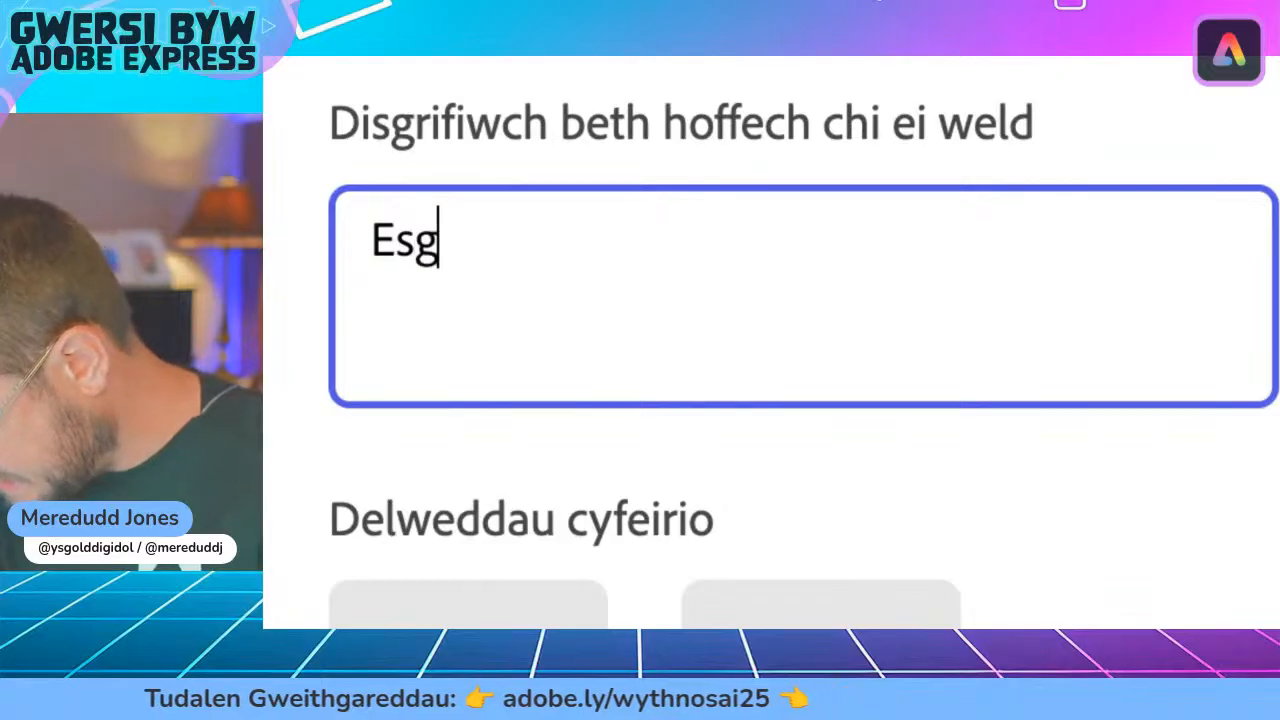
pyautogui.write('id')
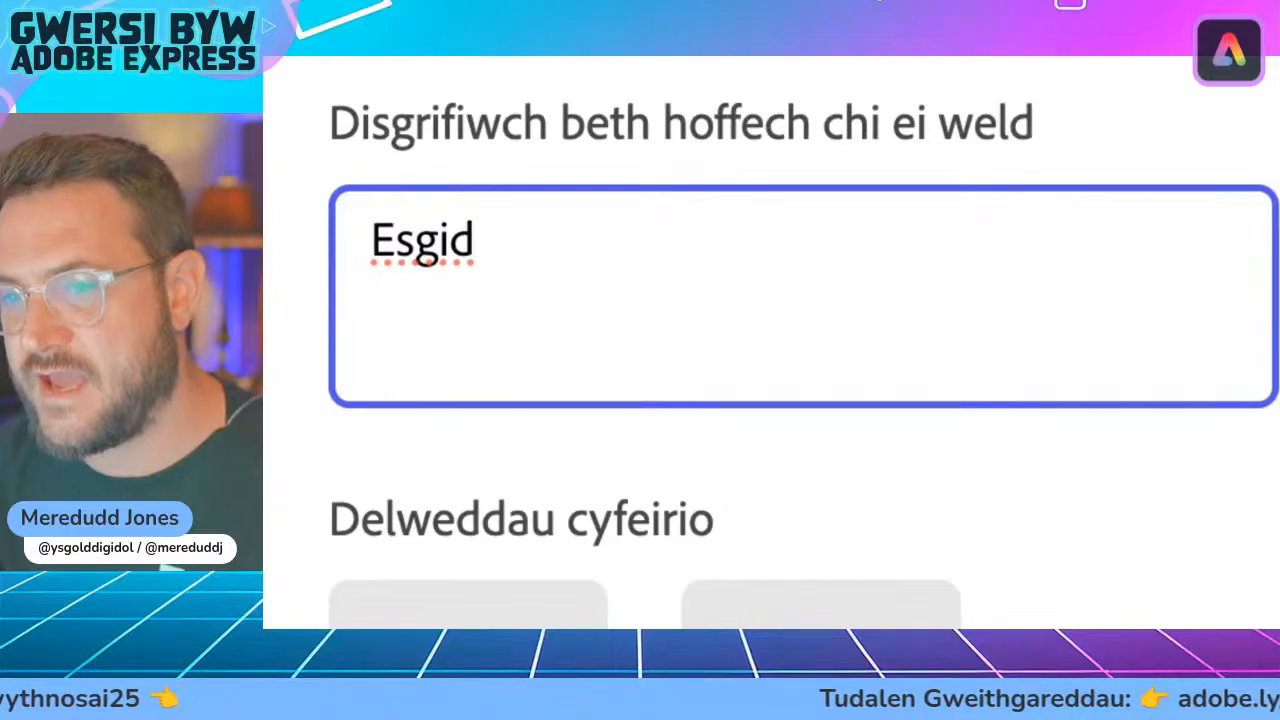
pyautogui.write(' rhedeg')
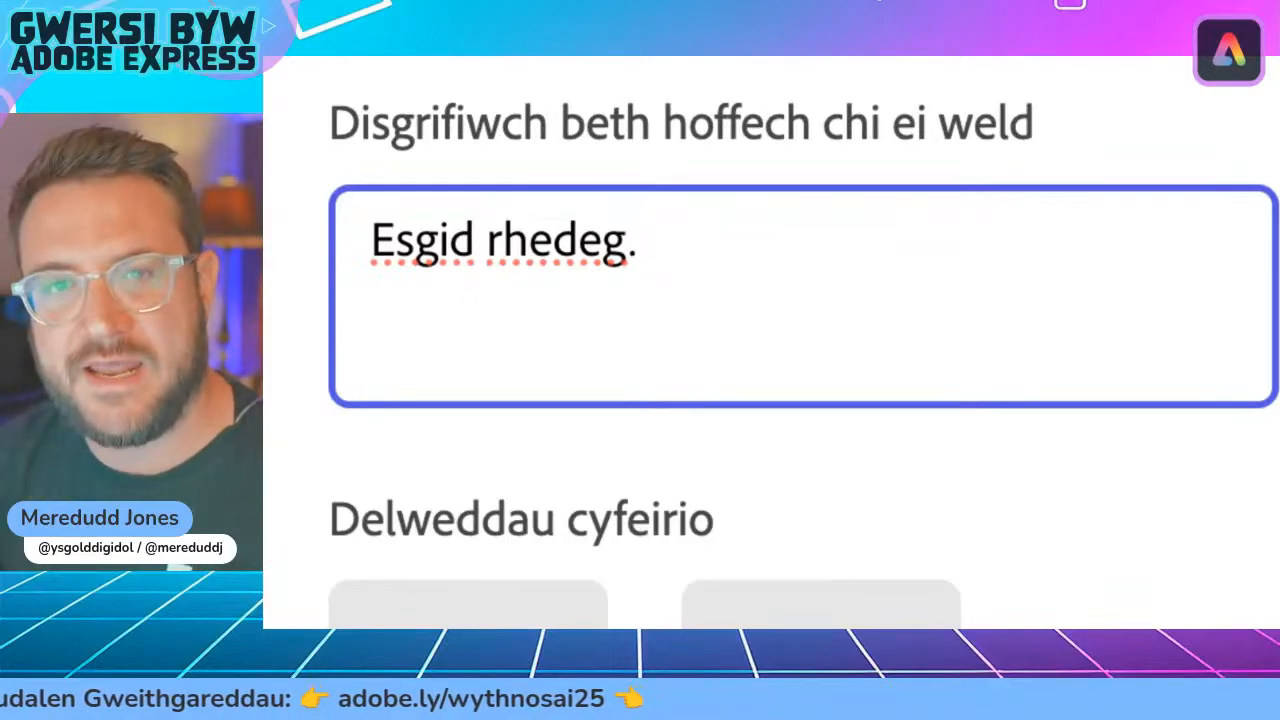
pyautogui.write('. Lliw ')
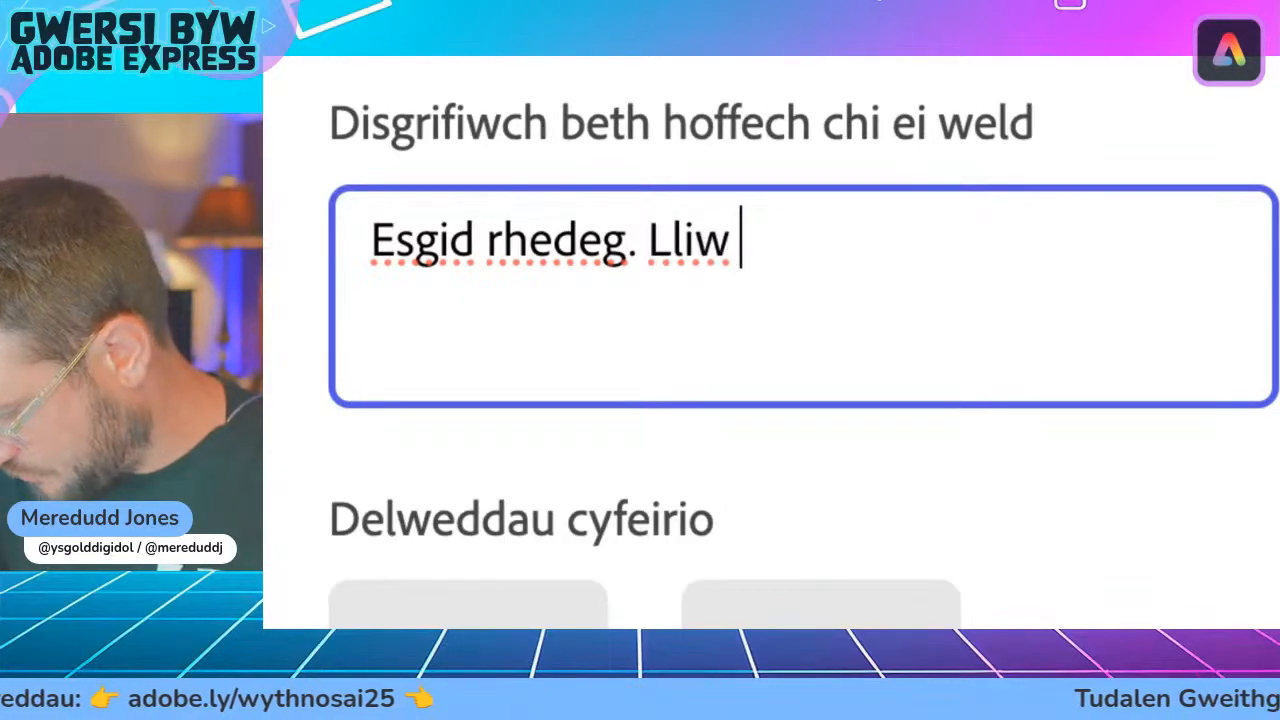
pyautogui.write('gwyn')
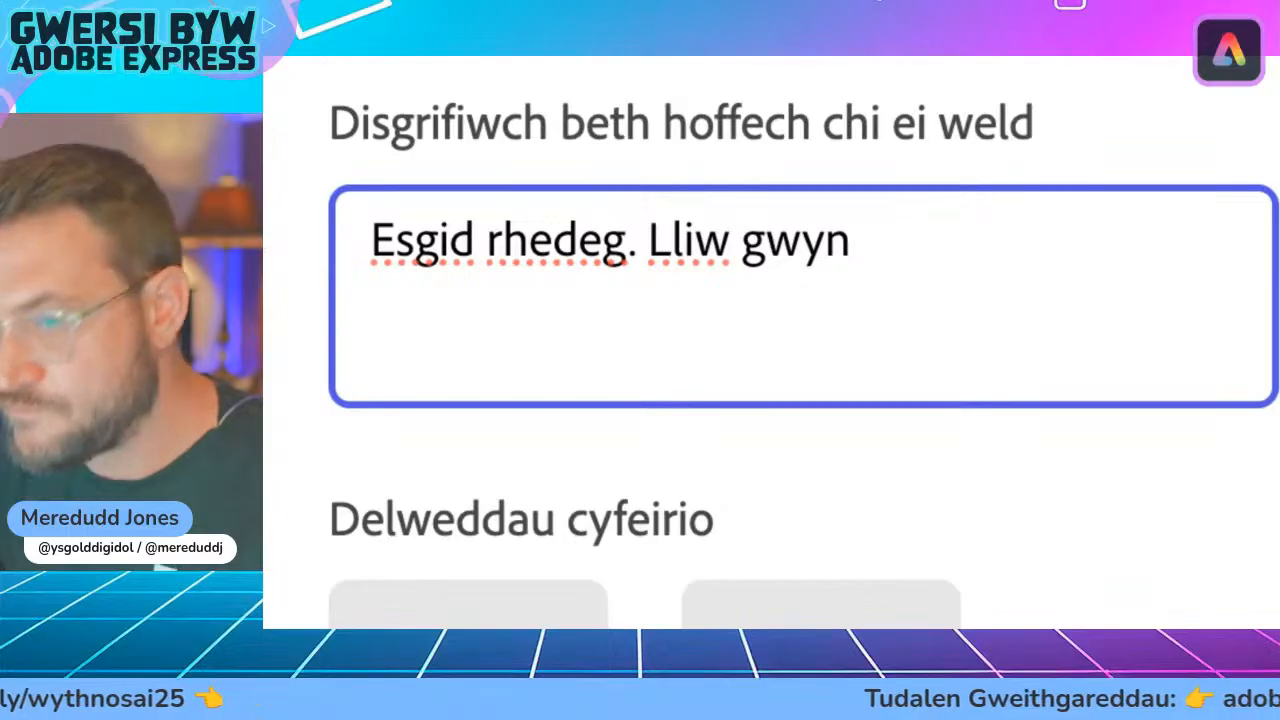
pyautogui.write('. ')
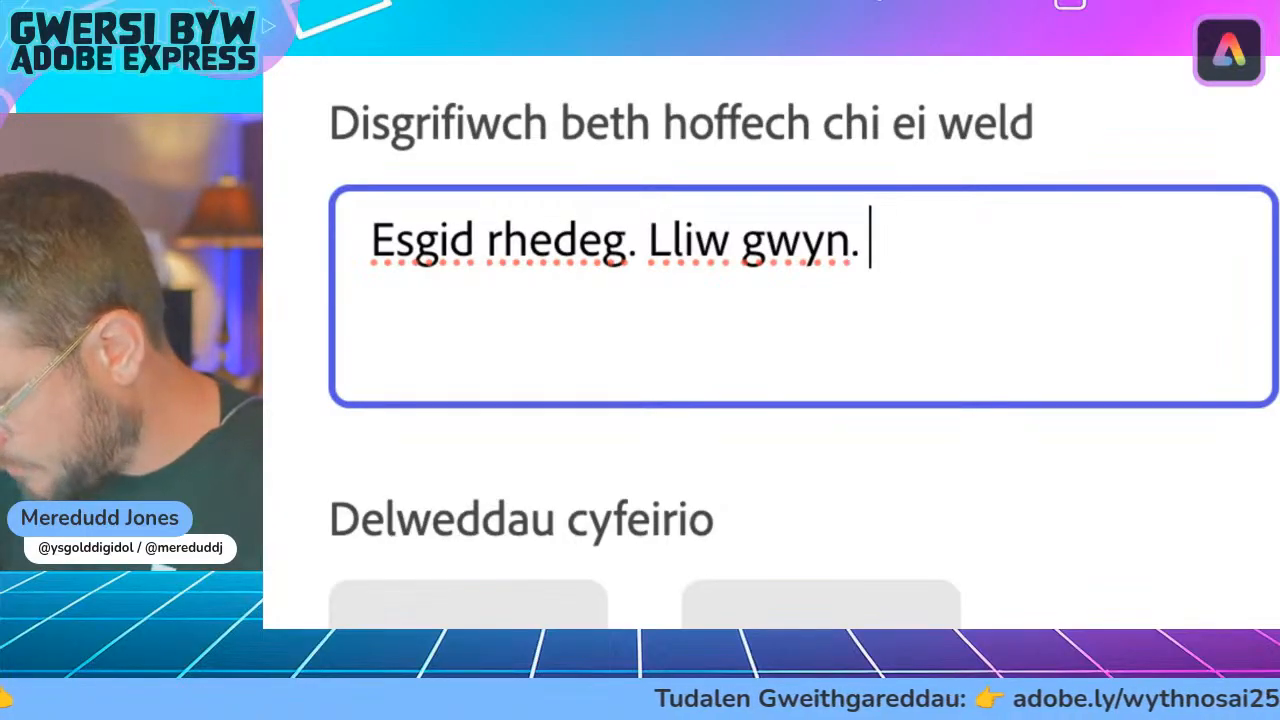
pyautogui.write('Gwaelod lliw coc')
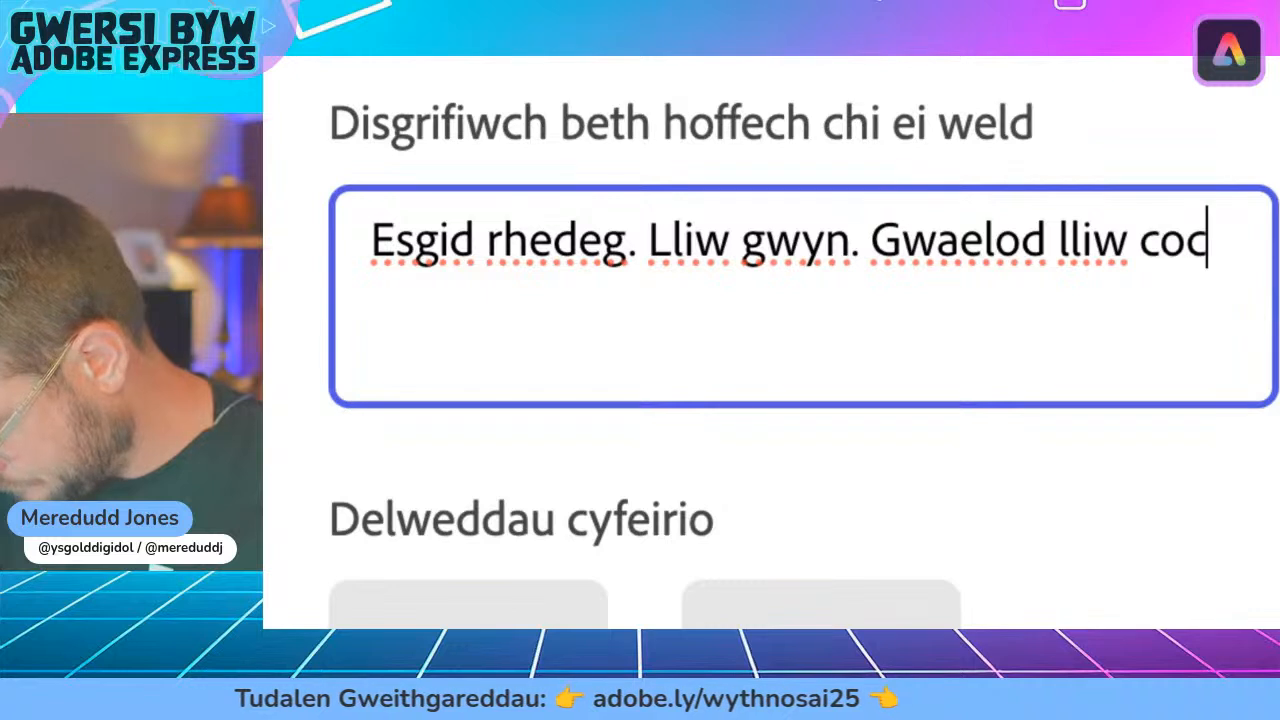
pyautogui.write('h.')
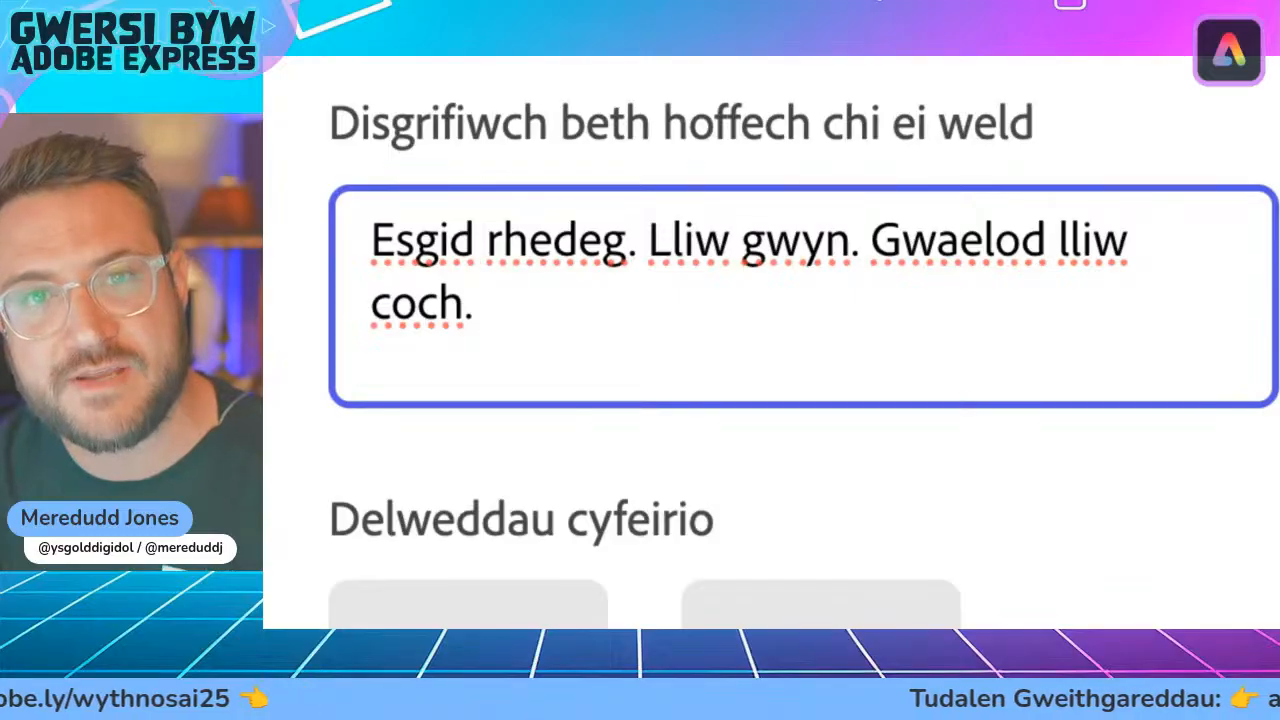
pyautogui.write('Defnydd')
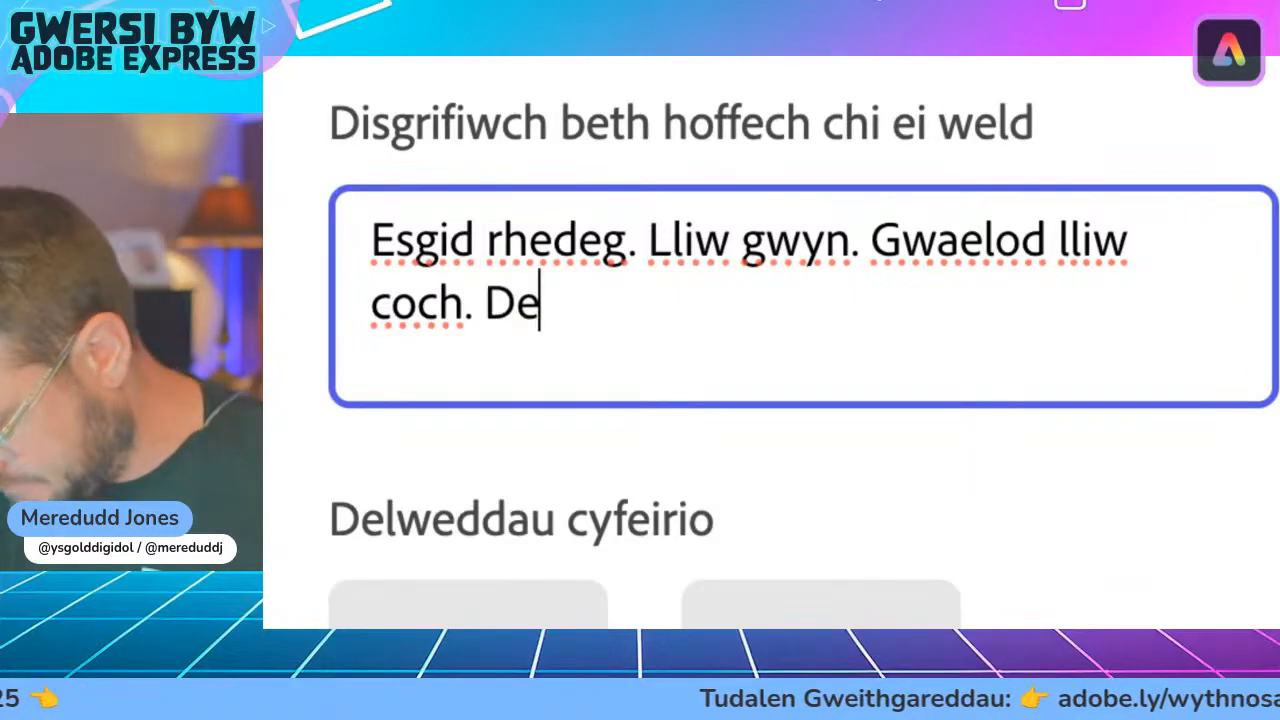
pyautogui.write(' lledr')
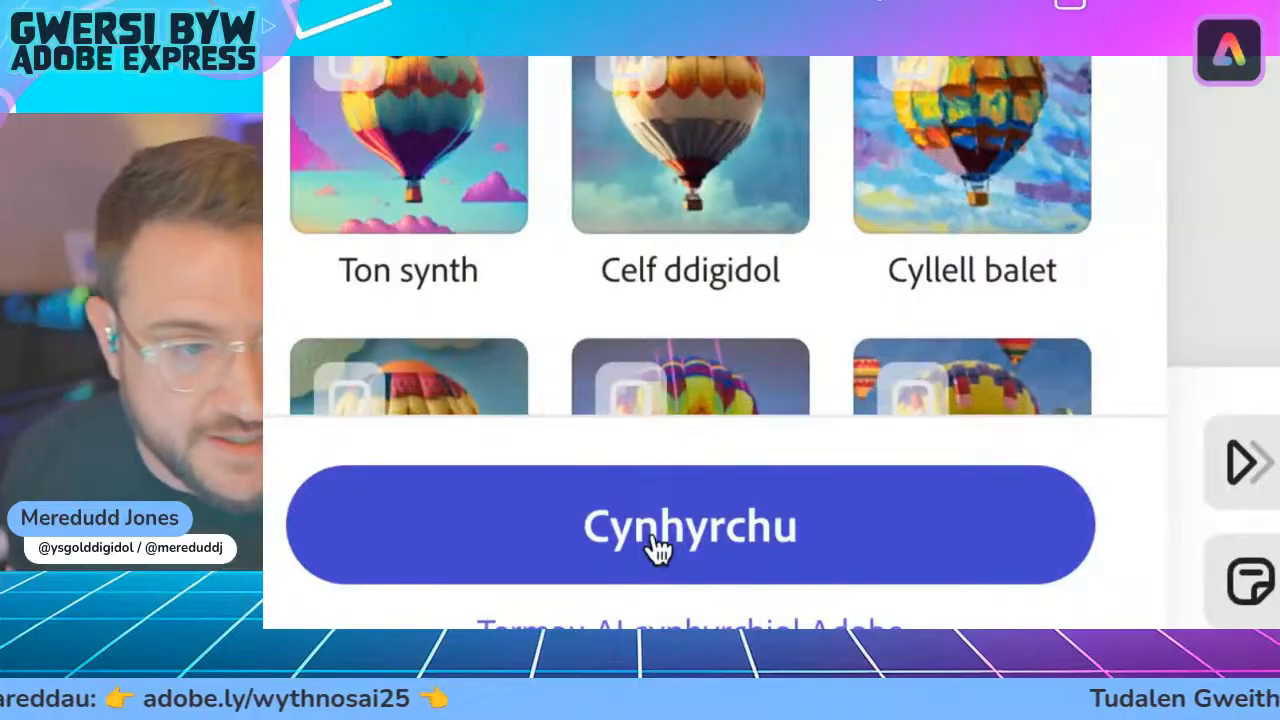
pyautogui.click(654, 548)
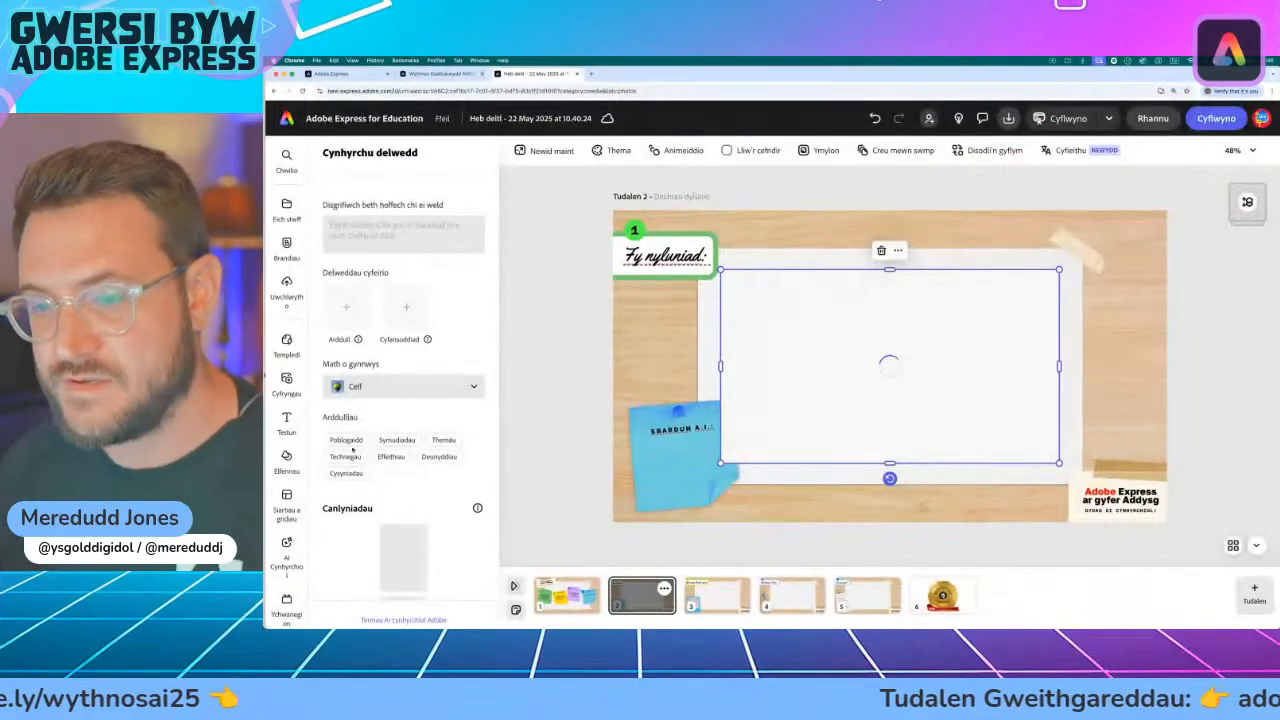
# - Preview the fourth, third and second generated shoe images in turn on page 2
pyautogui.scroll(-3, 363, 487)
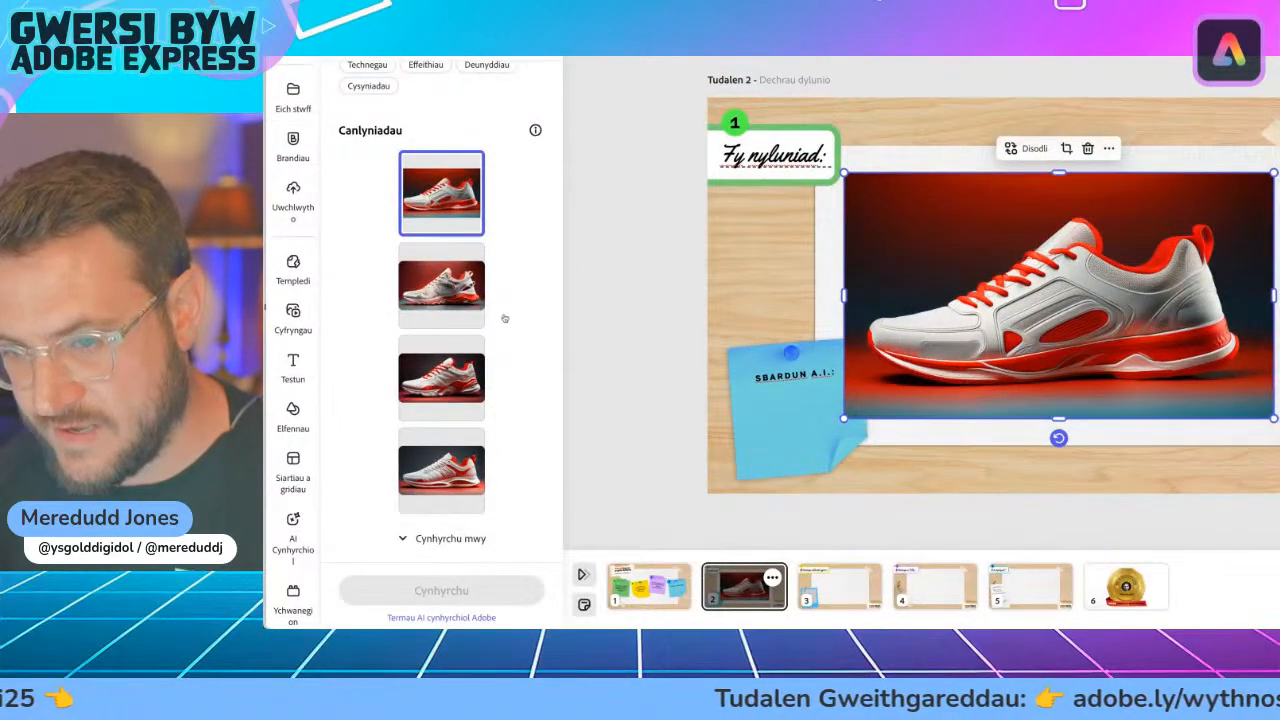
pyautogui.moveTo(474, 481)
pyautogui.click(461, 480)
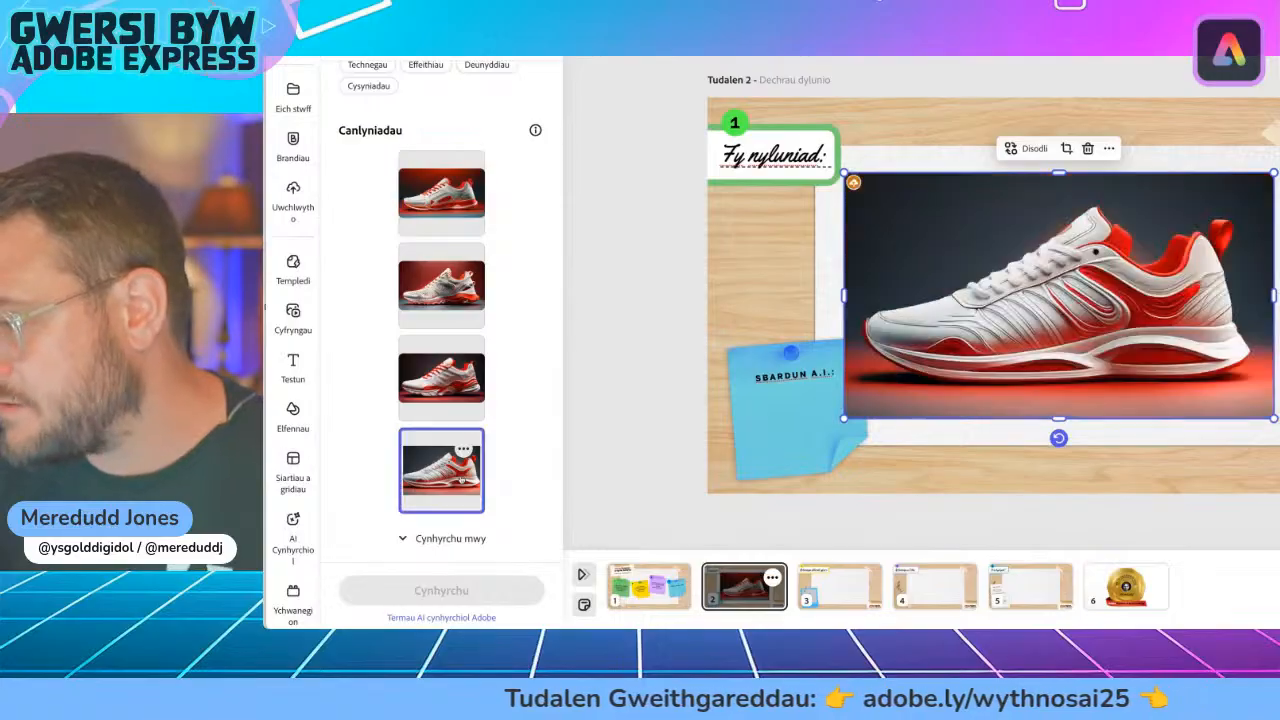
pyautogui.click(453, 380)
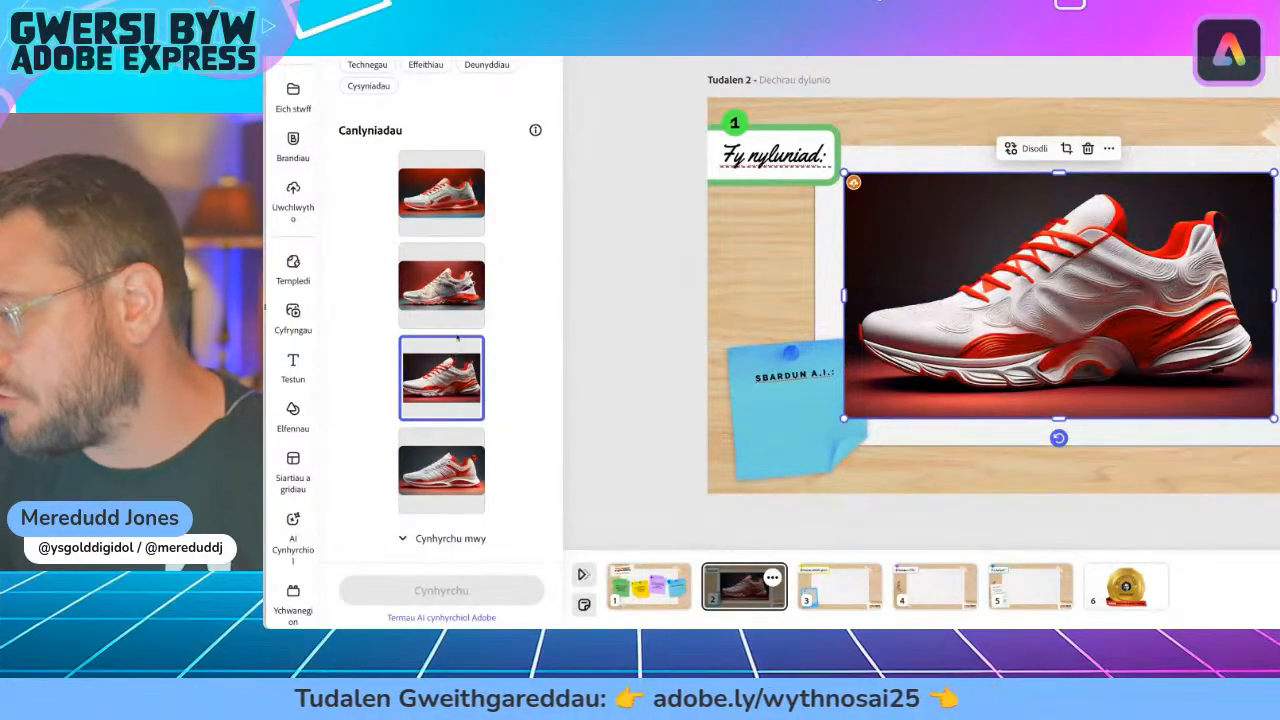
pyautogui.click(466, 302)
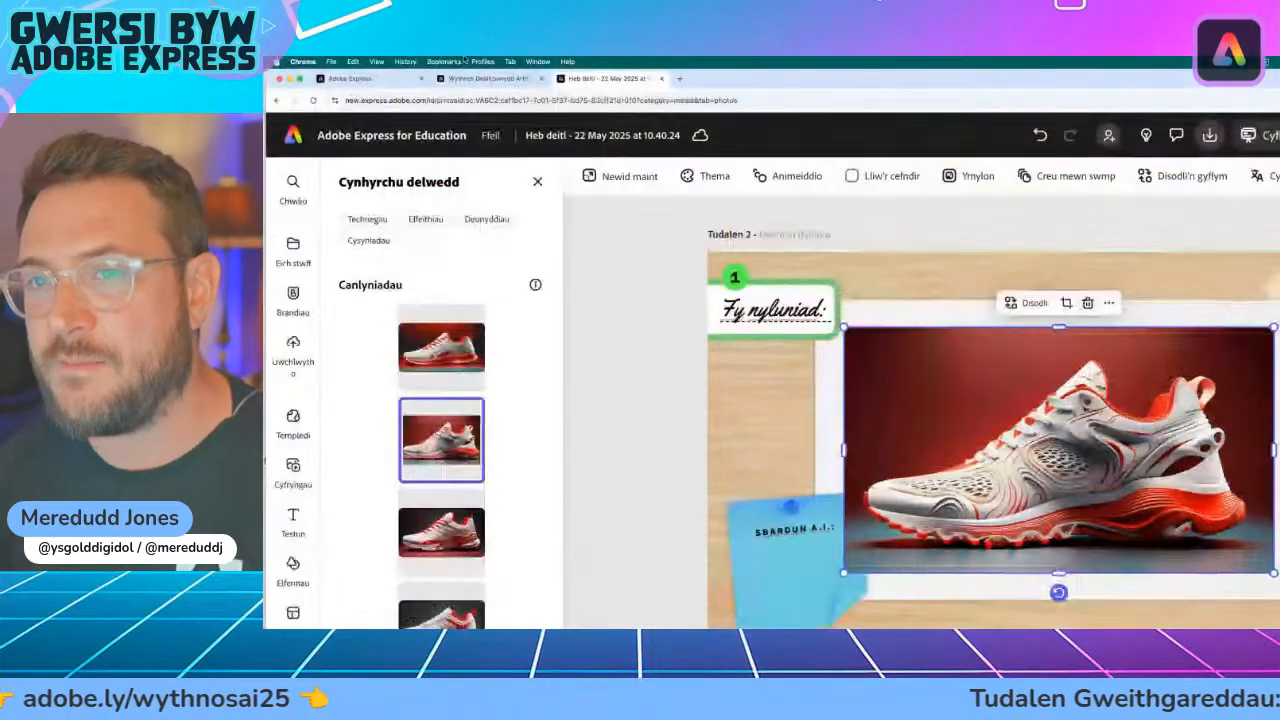
pyautogui.scroll(5, 460, 330)
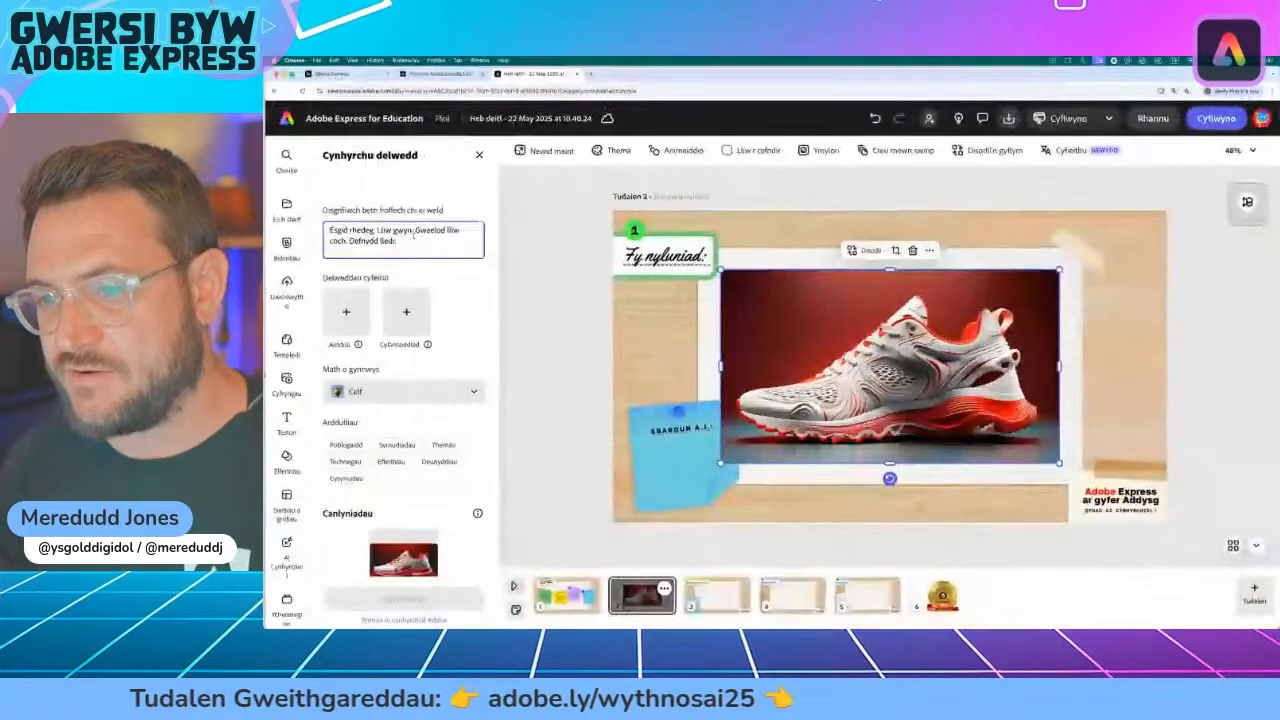
pyautogui.scroll(-5, 430, 470)
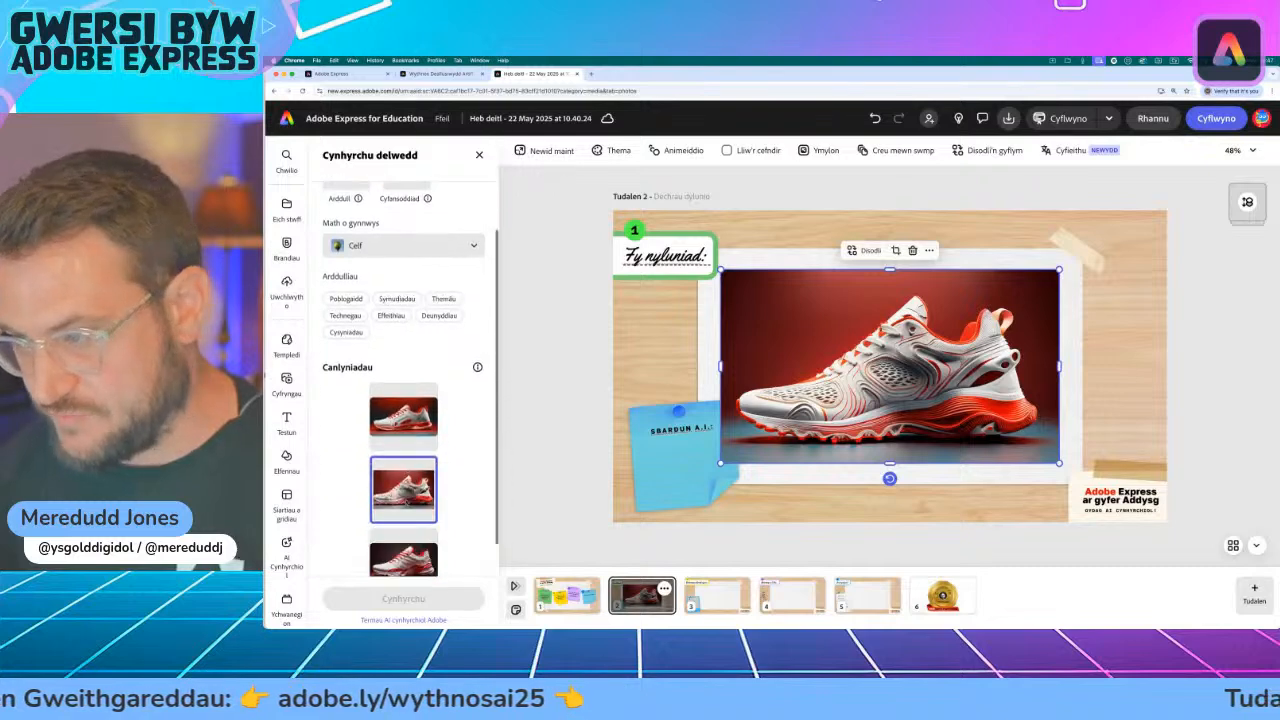
pyautogui.scroll(-1, 406, 501)
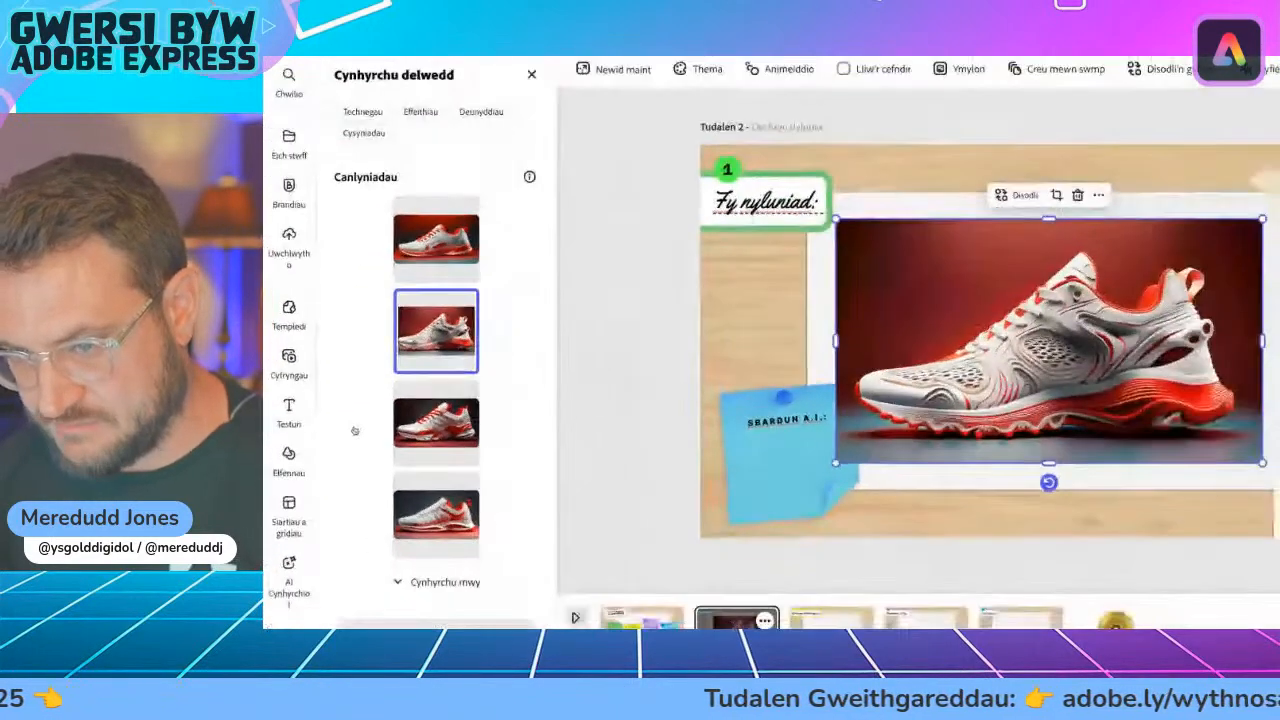
# - Compare all four generated shoe images on the page and settle on the fourth one
pyautogui.click(436, 515)
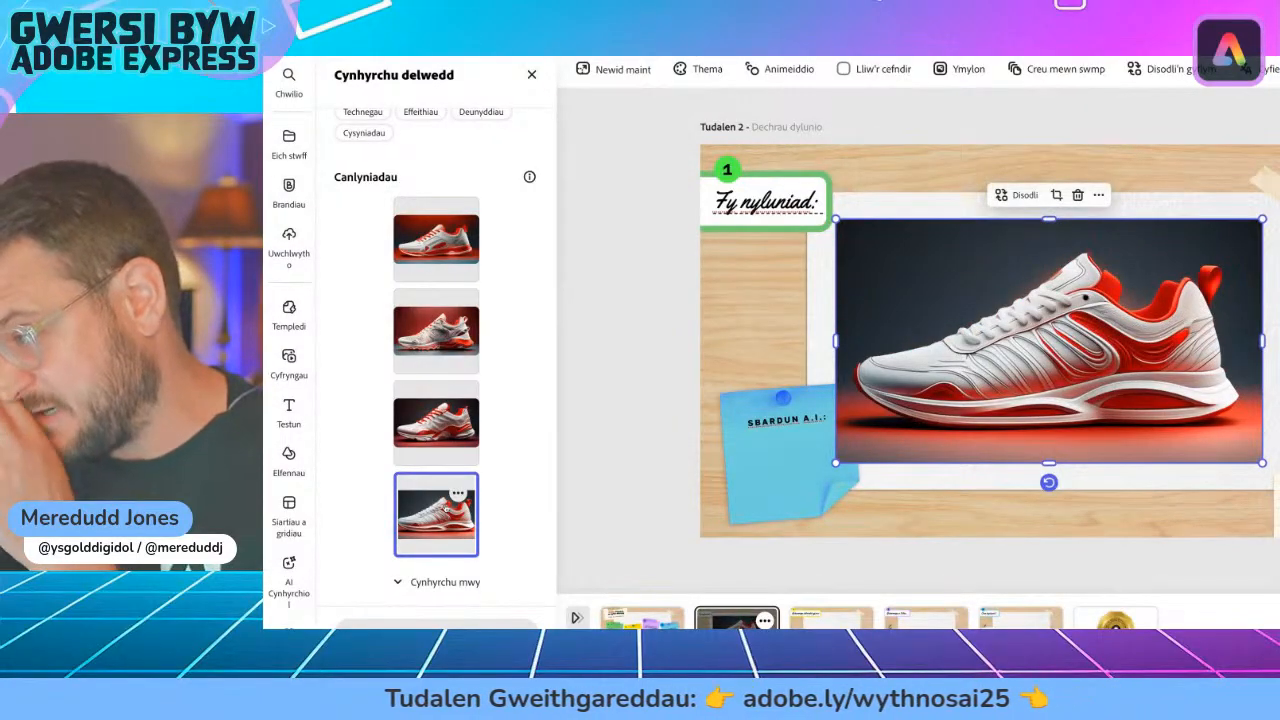
pyautogui.click(452, 445)
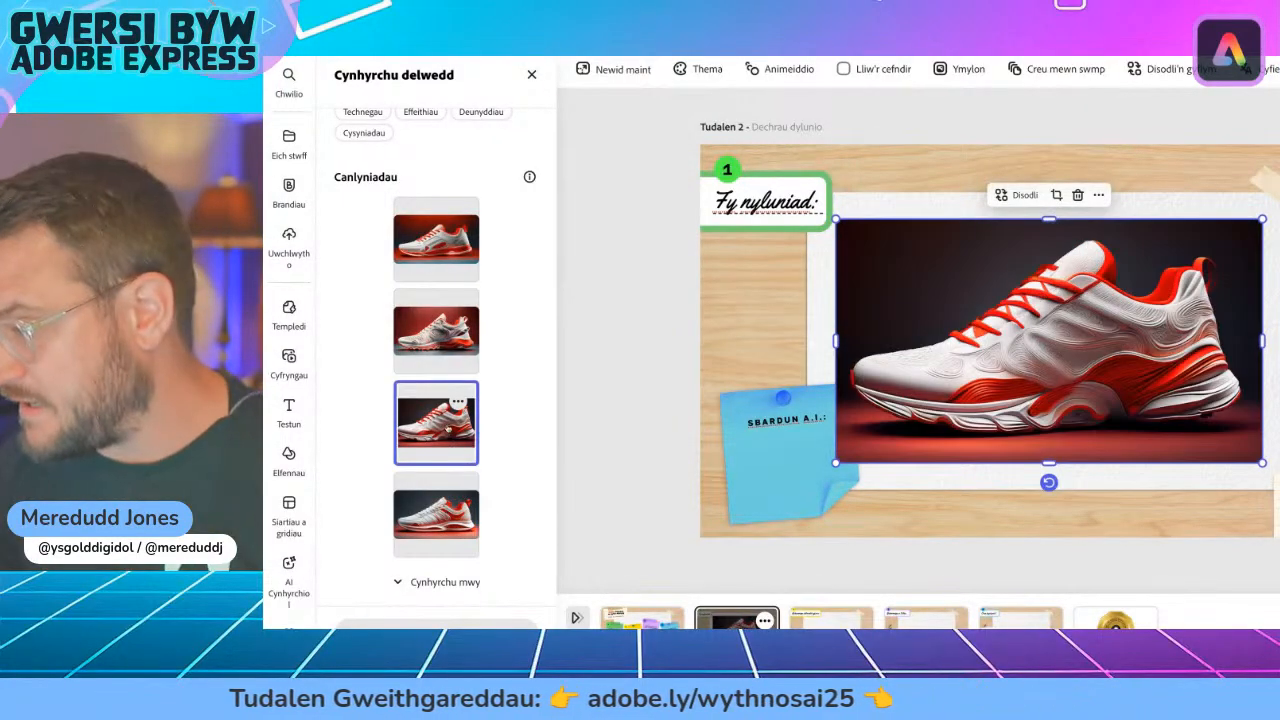
pyautogui.click(446, 345)
pyautogui.click(428, 251)
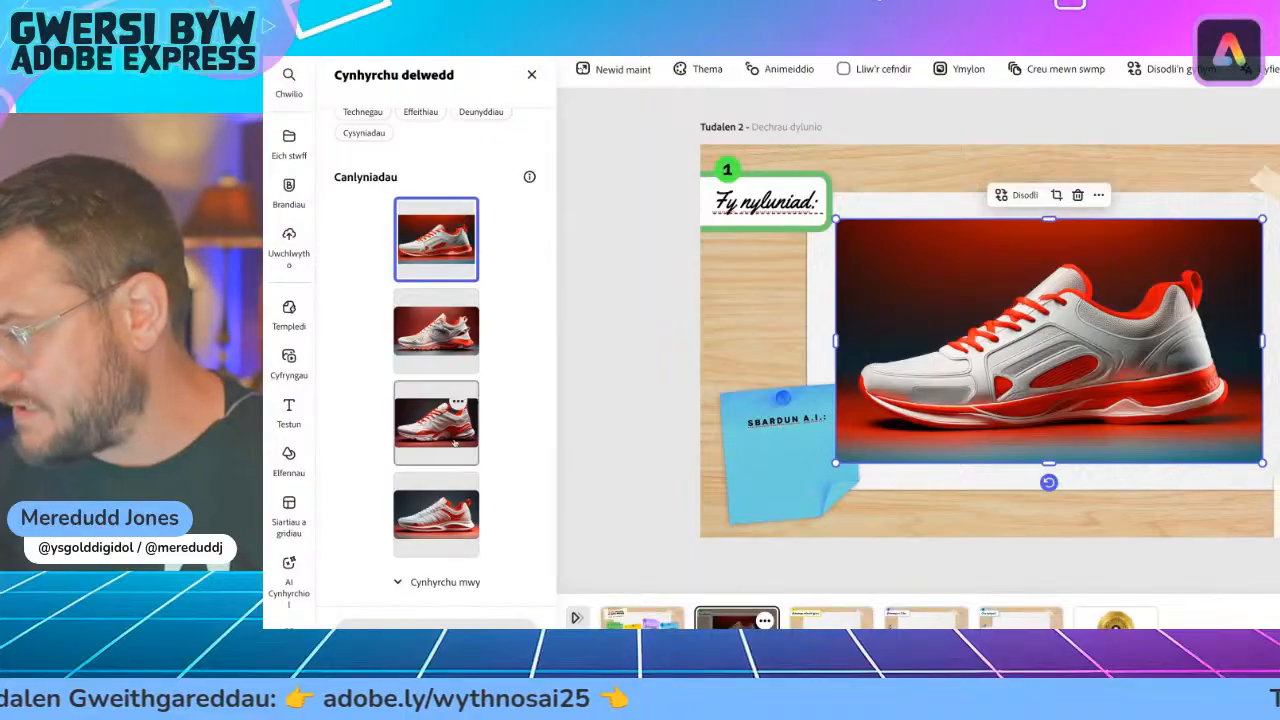
pyautogui.click(436, 515)
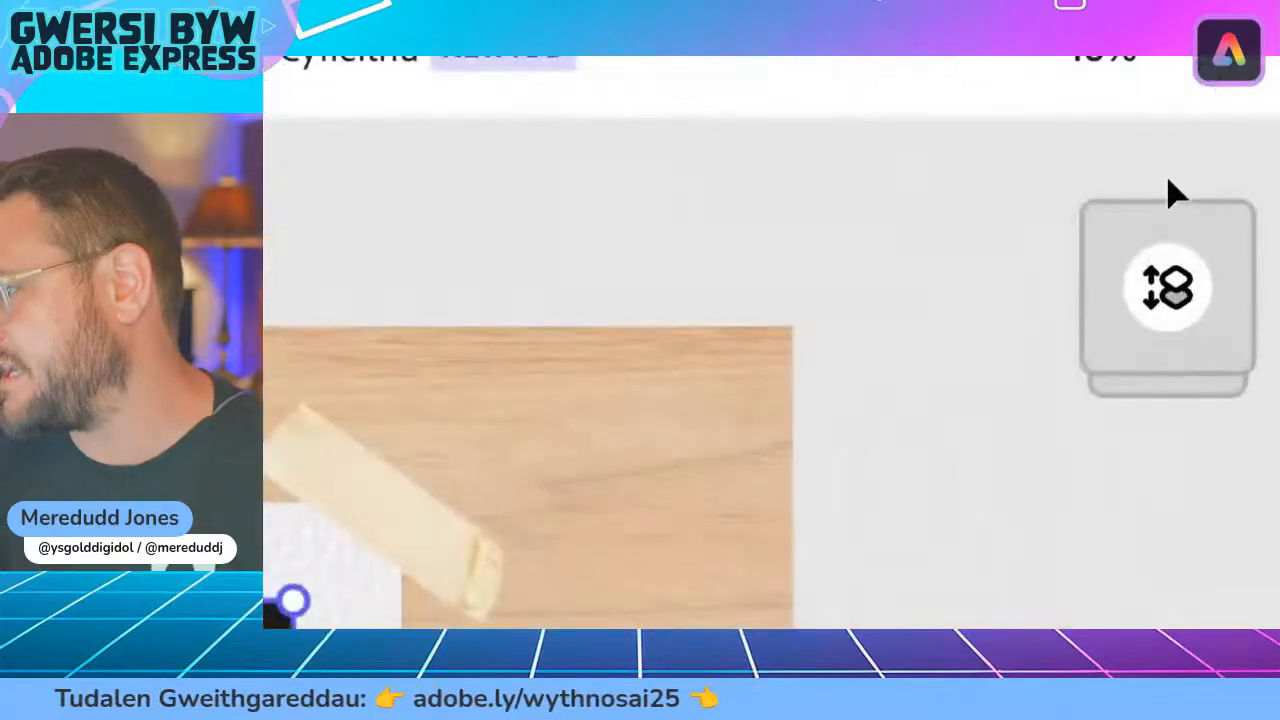
# - Expand the layer stack and move the shoe image behind the blue sticky note but in front of the white paper
pyautogui.click(1146, 314)
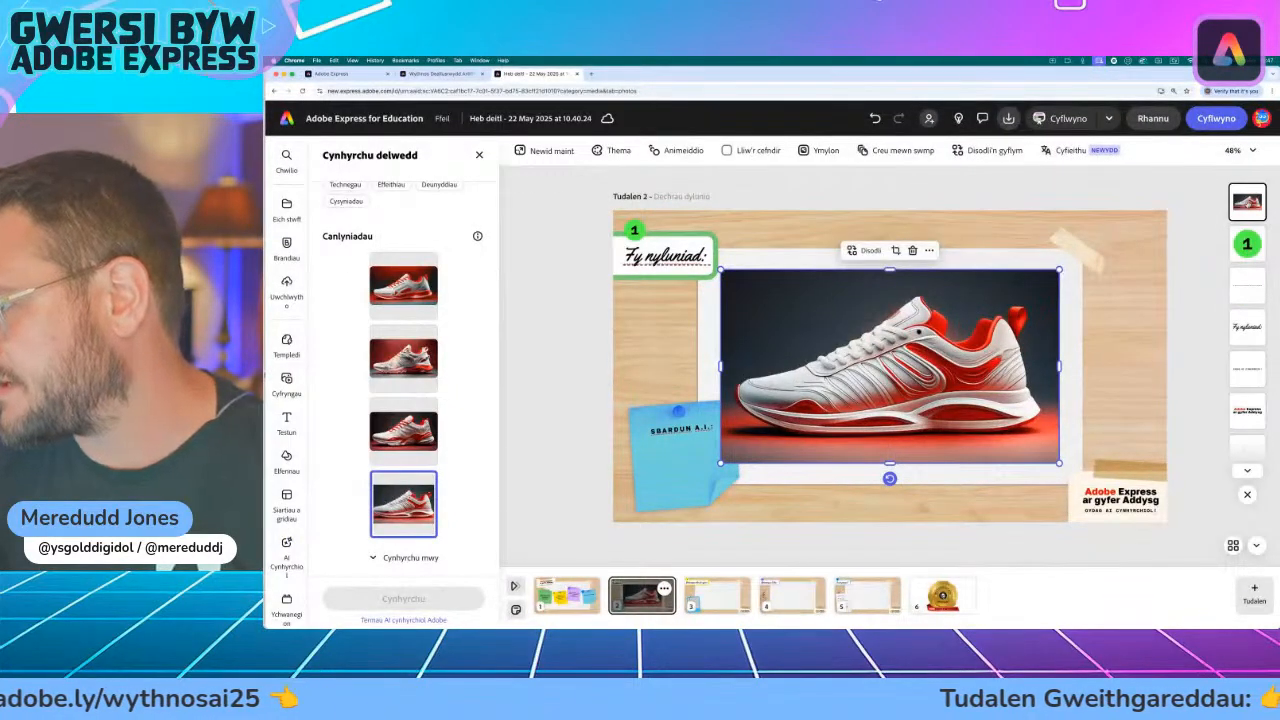
pyautogui.moveTo(1251, 203); pyautogui.dragTo(1242, 371)
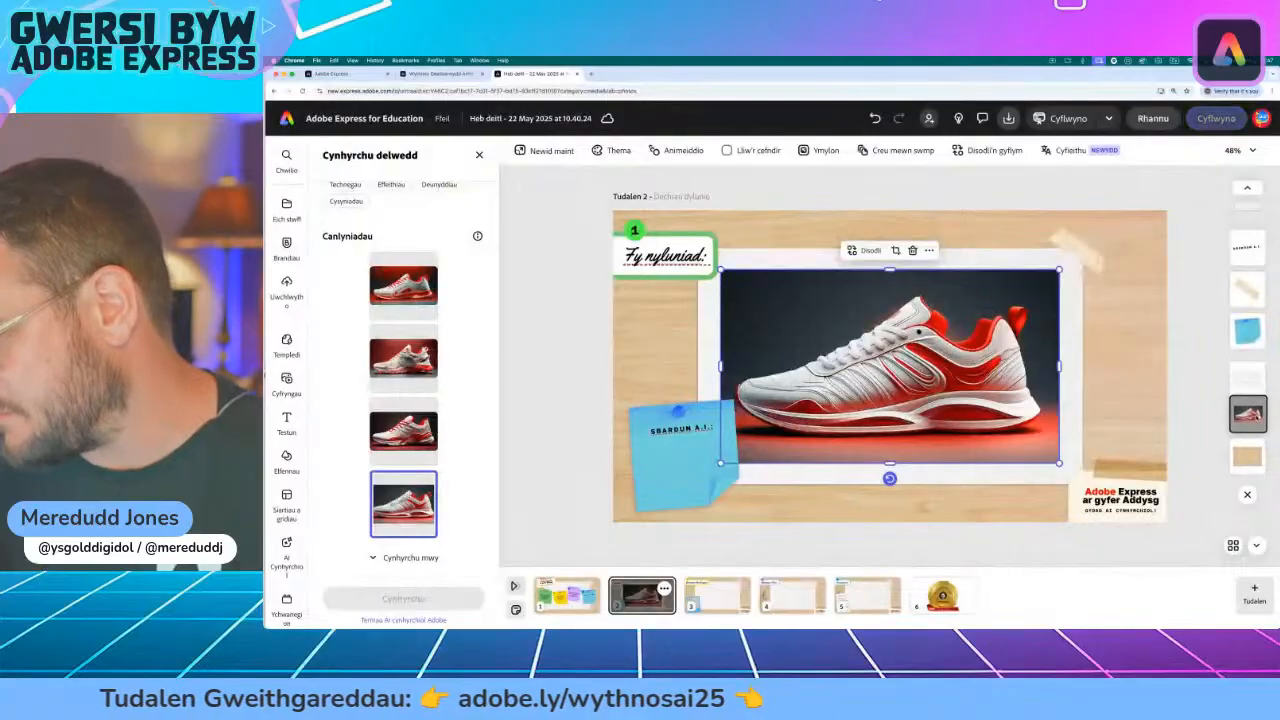
pyautogui.moveTo(1257, 418); pyautogui.dragTo(1250, 372)
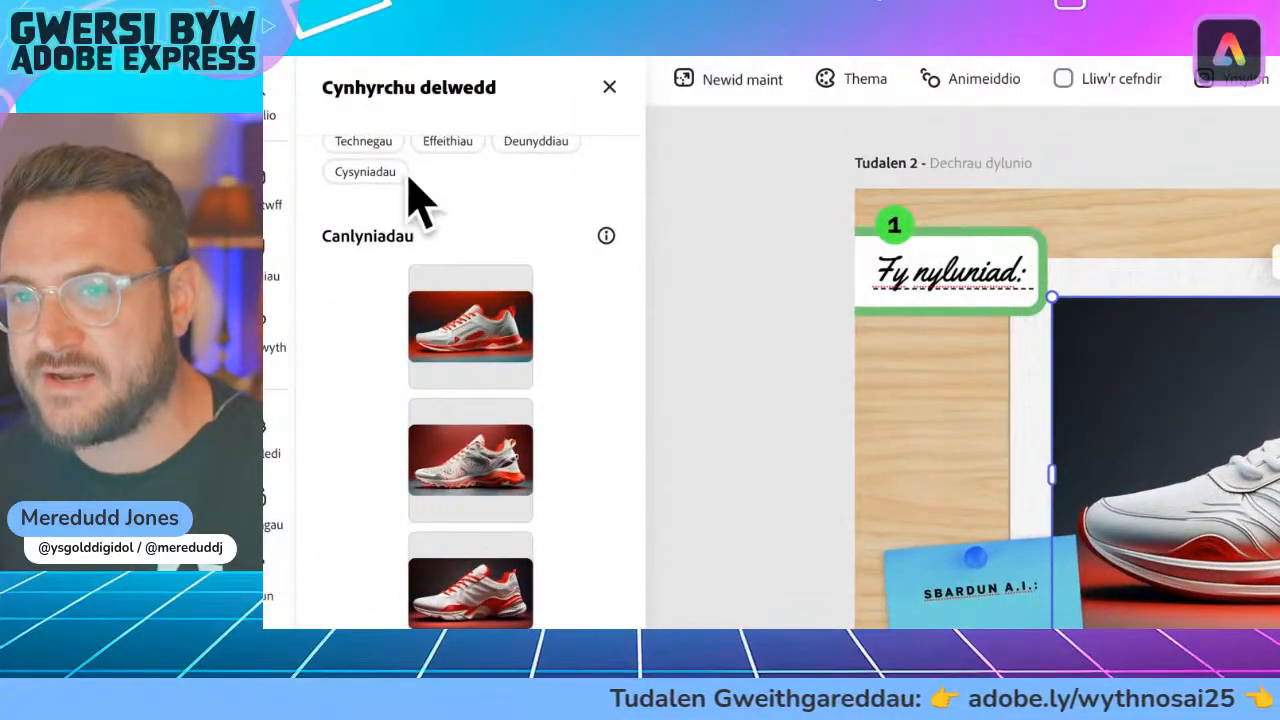
# - Copy the full image prompt from the description of the generated shoe
pyautogui.scroll(5, 420, 250)
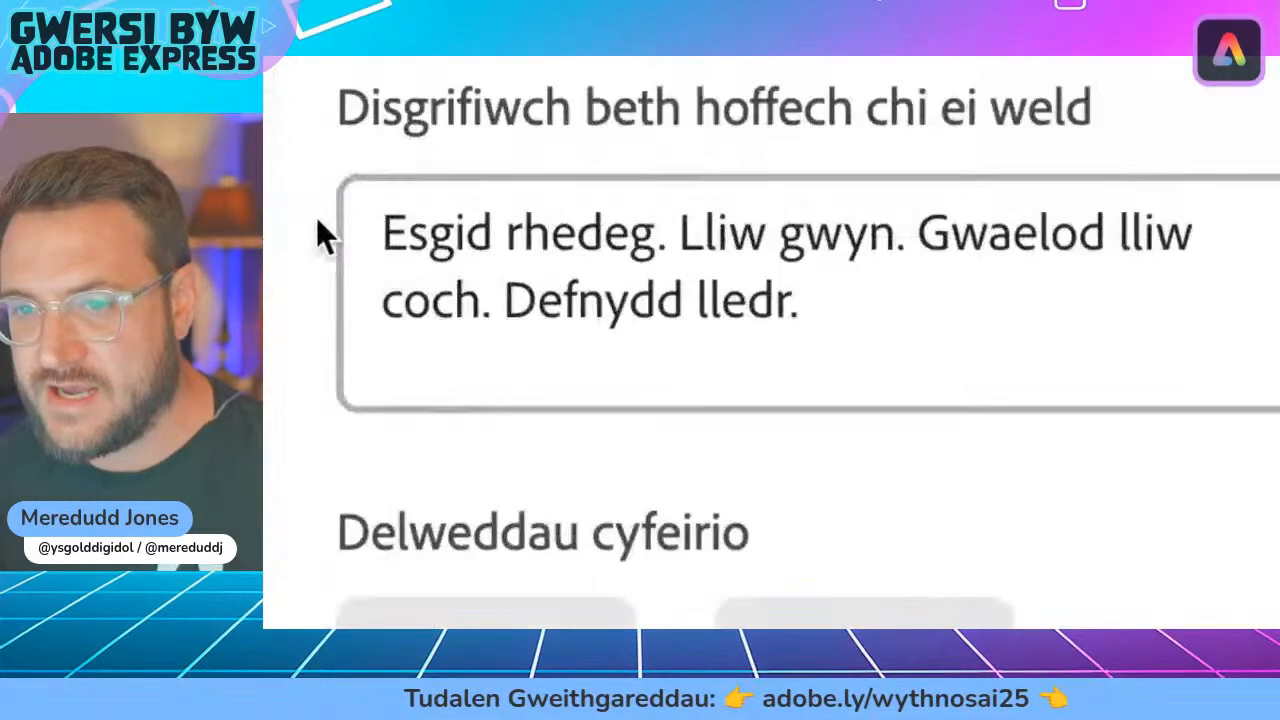
pyautogui.click(357, 229)
pyautogui.moveTo(374, 229); pyautogui.dragTo(820, 292)
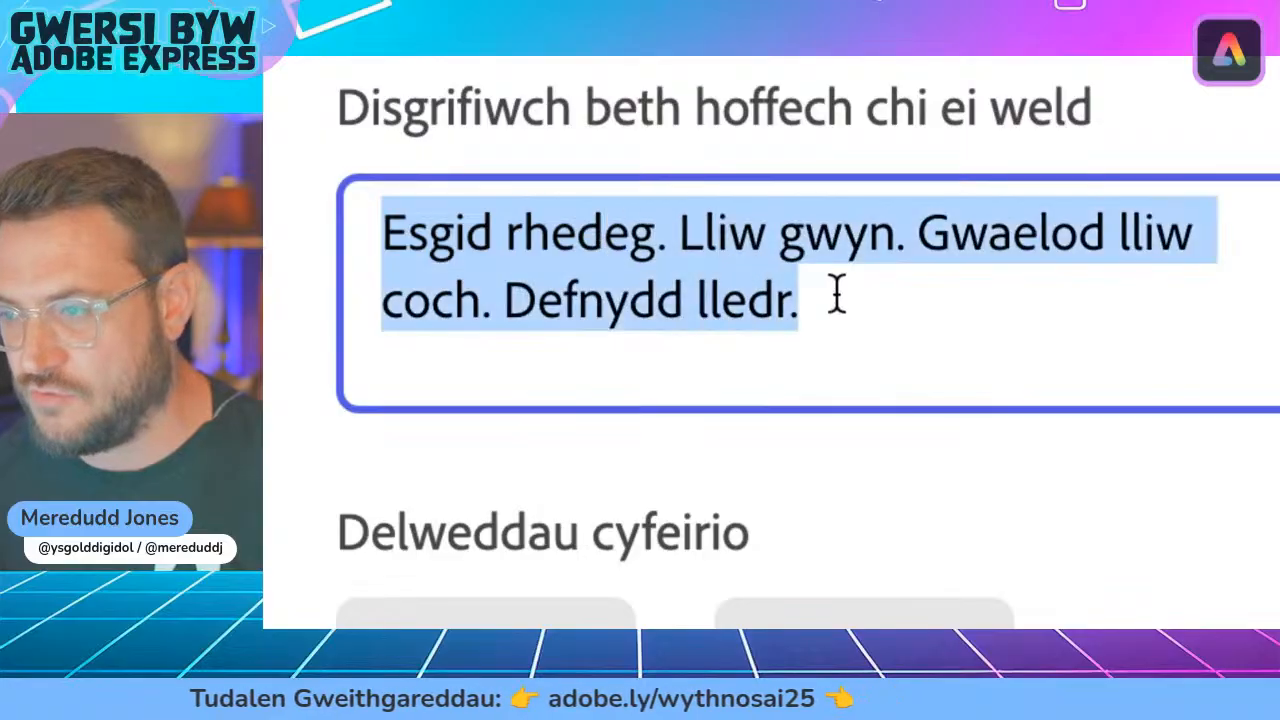
pyautogui.click(466, 235)
pyautogui.moveTo(390, 232); pyautogui.dragTo(820, 298)
pyautogui.hotkey('ctrl', 'c')
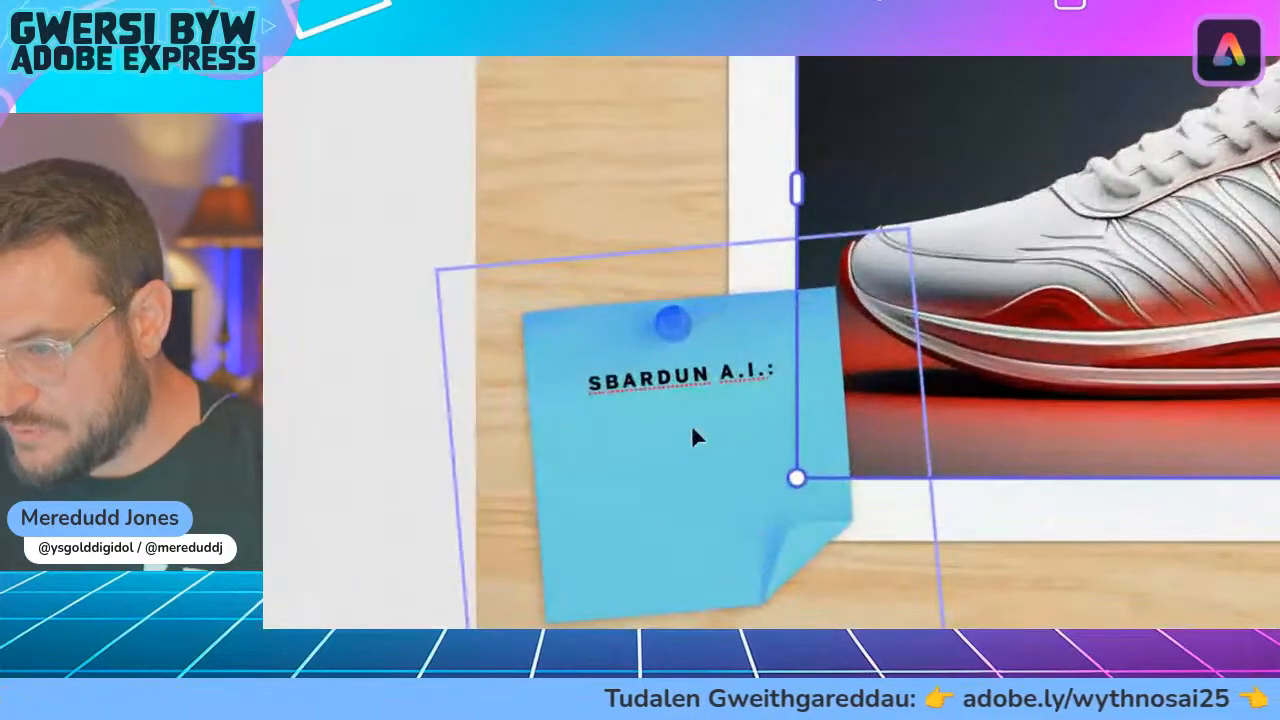
# - Paste the prompt below the "SBARDUN A.I.:" heading on the blue note, separated by a blank line, and deselect the text
pyautogui.click(682, 429)
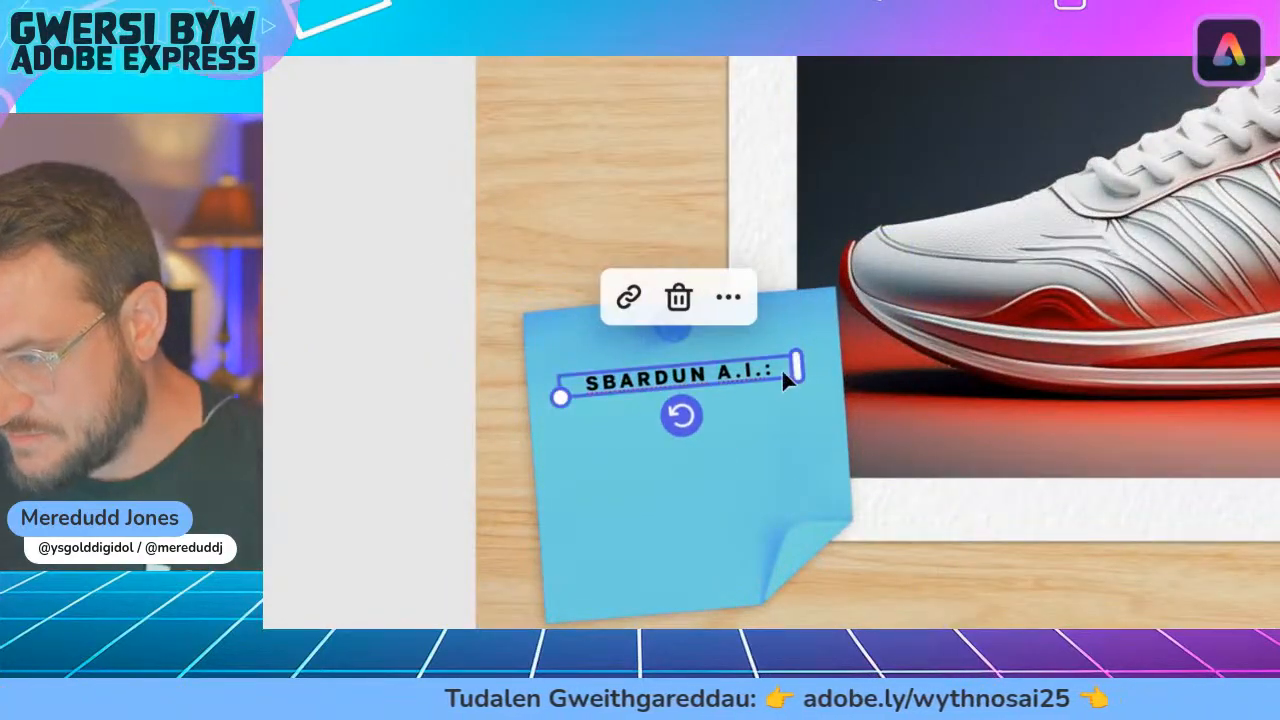
pyautogui.press('Return')
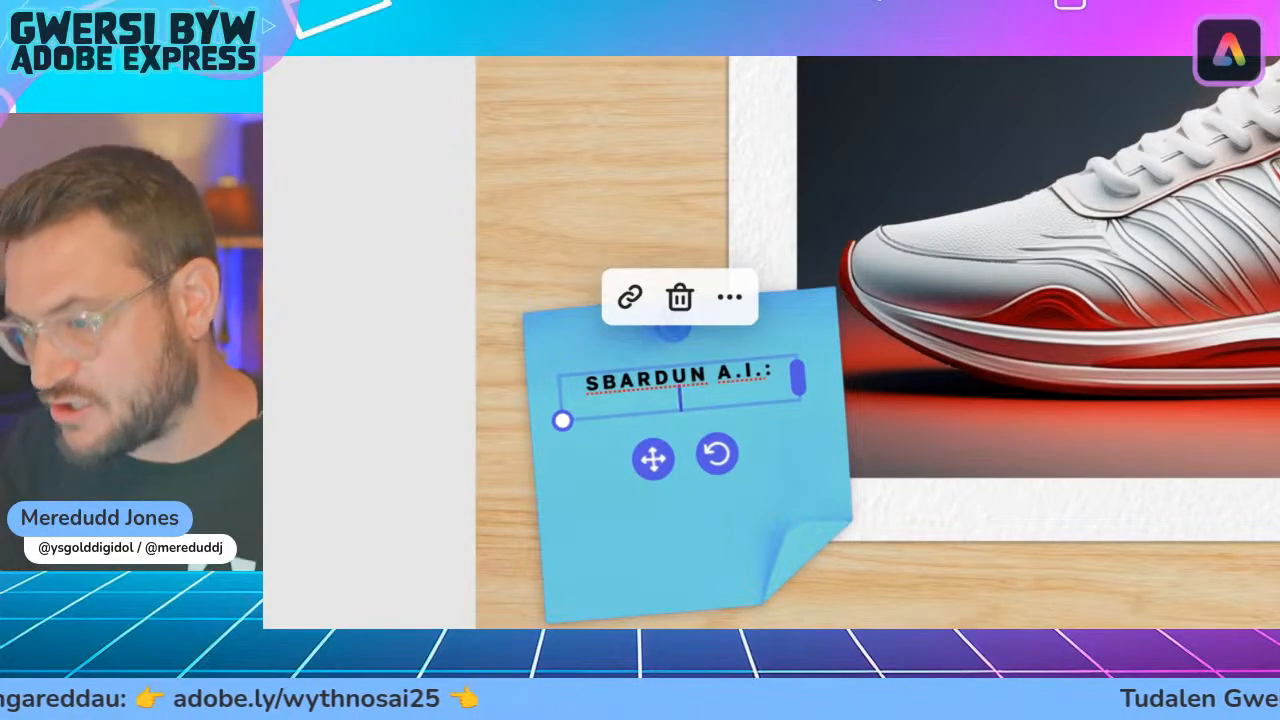
pyautogui.hotkey('ctrl', 'v')
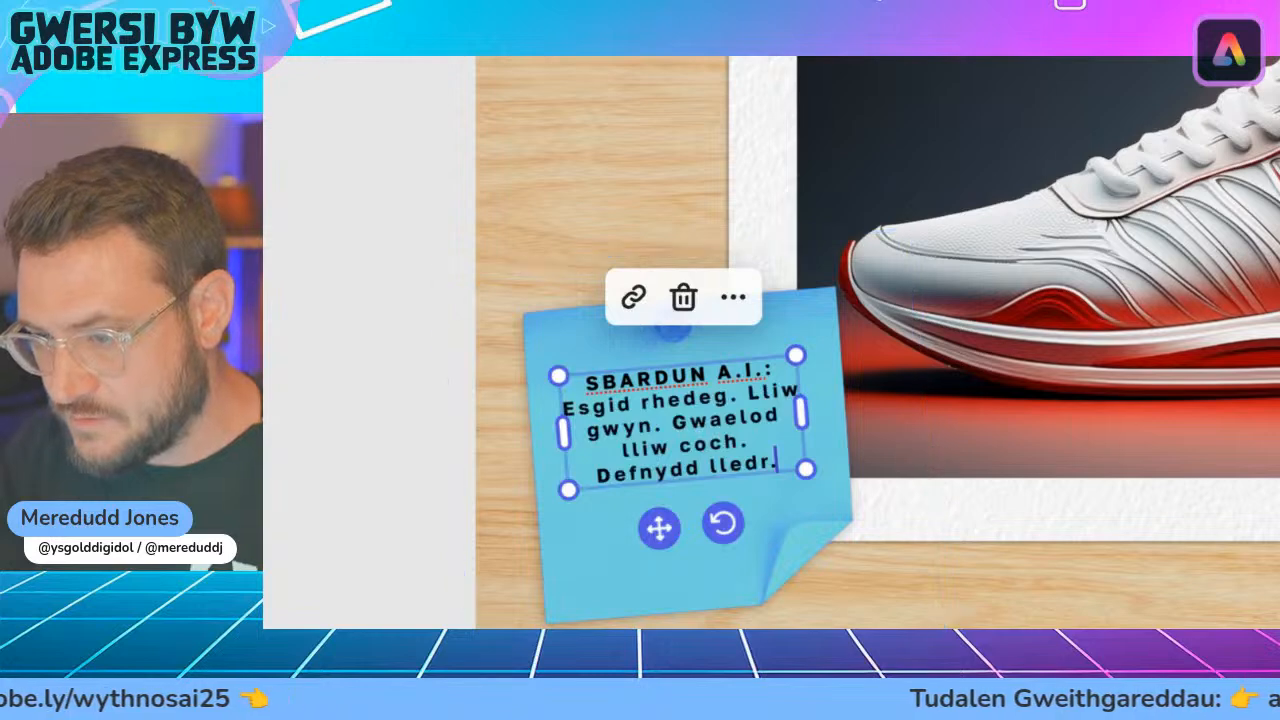
pyautogui.click(778, 370)
pyautogui.press('Return')
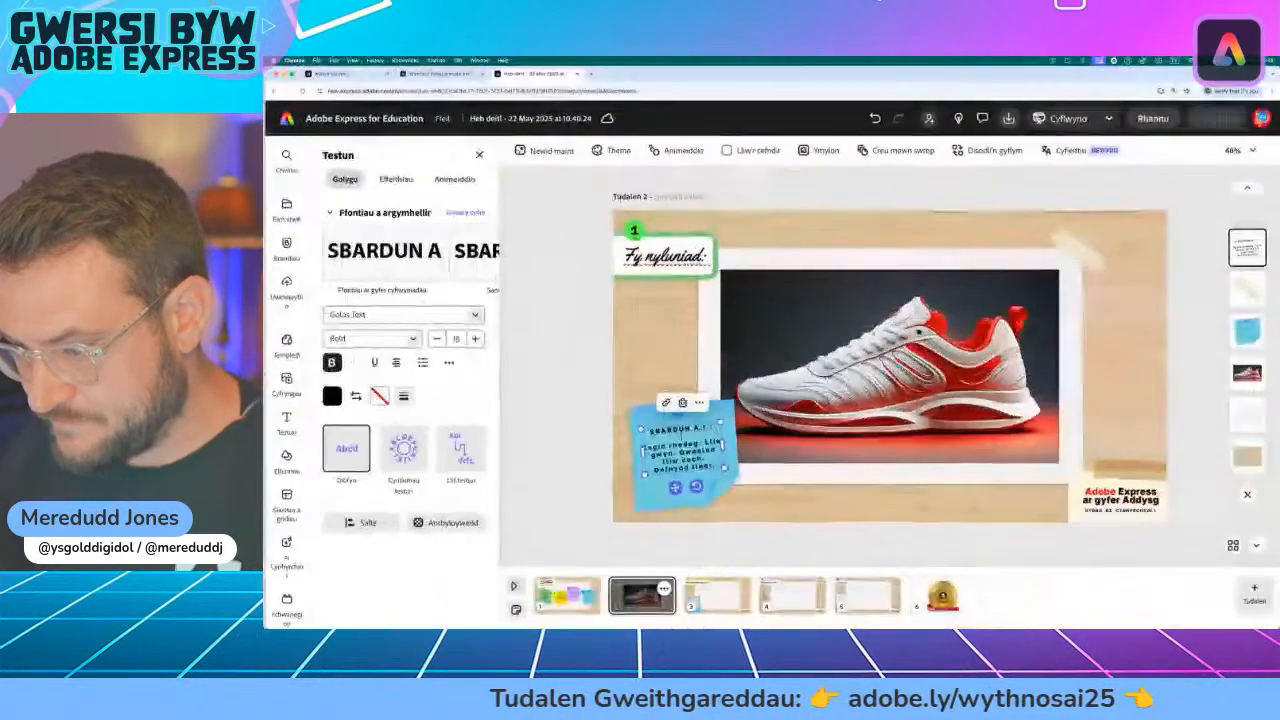
pyautogui.click(589, 449)
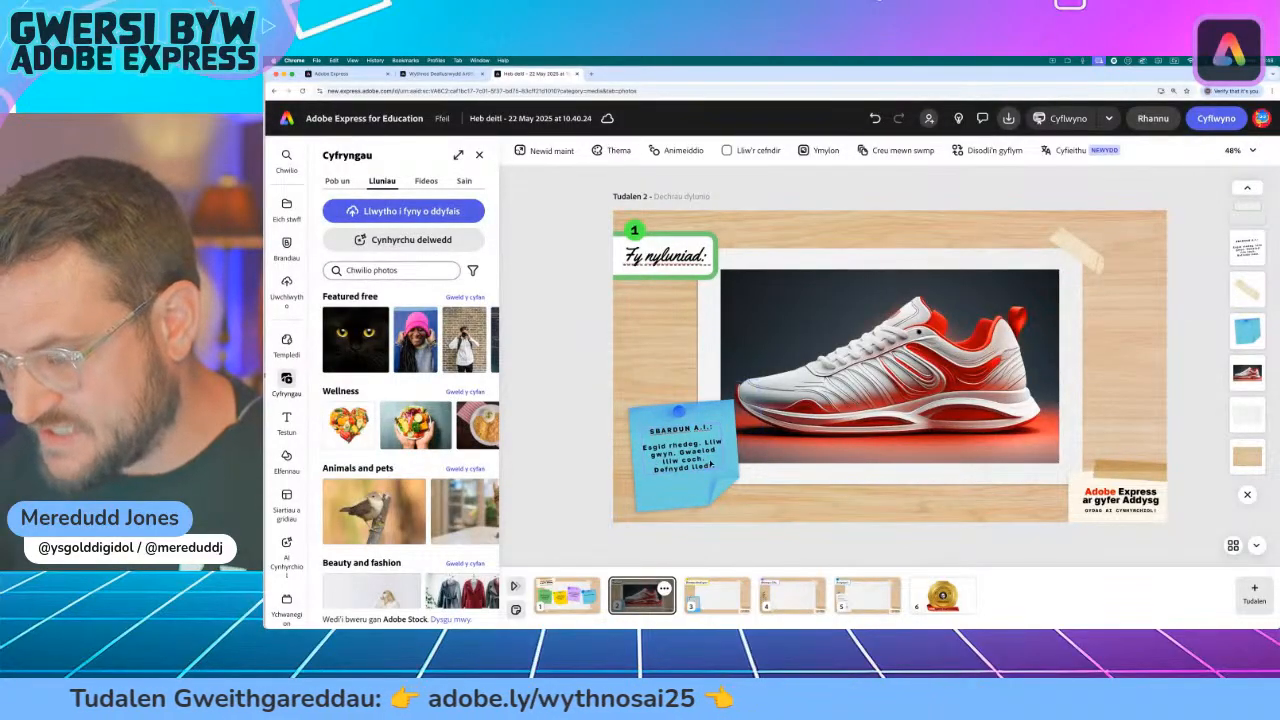
pyautogui.click(905, 472)
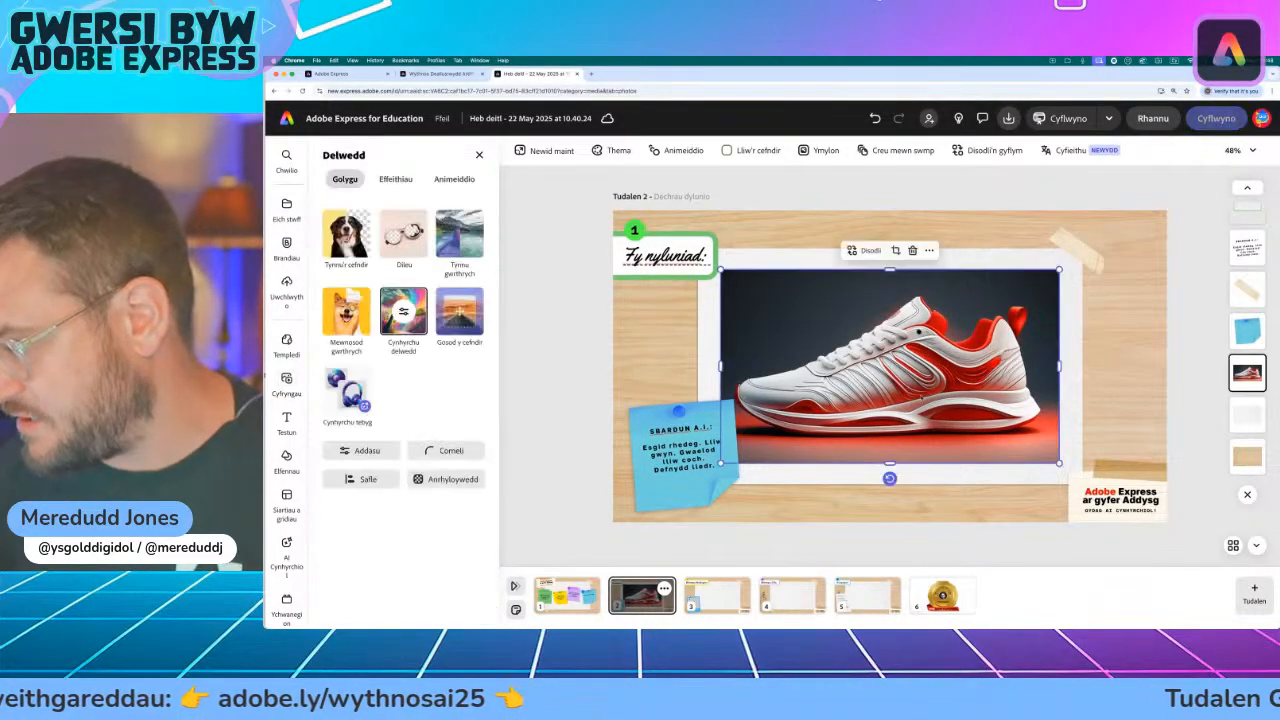
pyautogui.moveTo(889, 479)
pyautogui.mouseDown()
pyautogui.moveTo(903, 476)
pyautogui.moveTo(886, 478)
pyautogui.mouseUp()
pyautogui.click(603, 349)
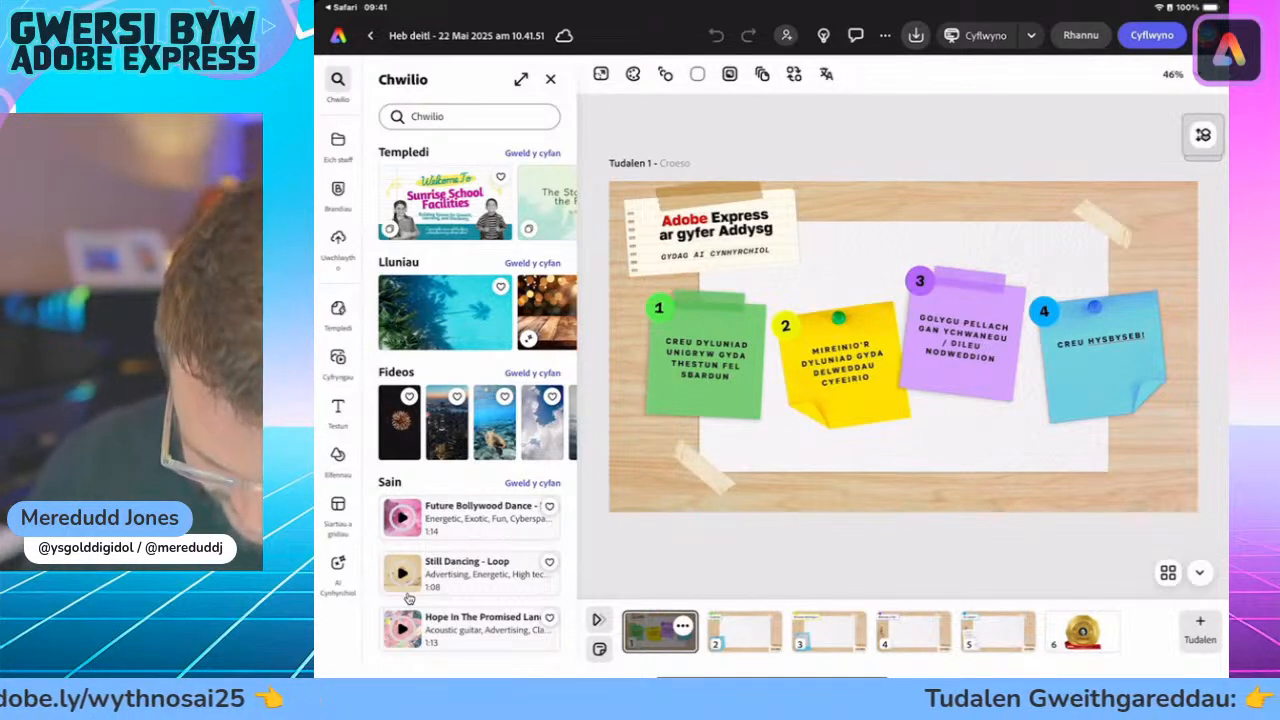
# - Start a new AI-generated image on page 2 of the untouched template copy, using the widescreen (16:9) size
pyautogui.press('pagedown')
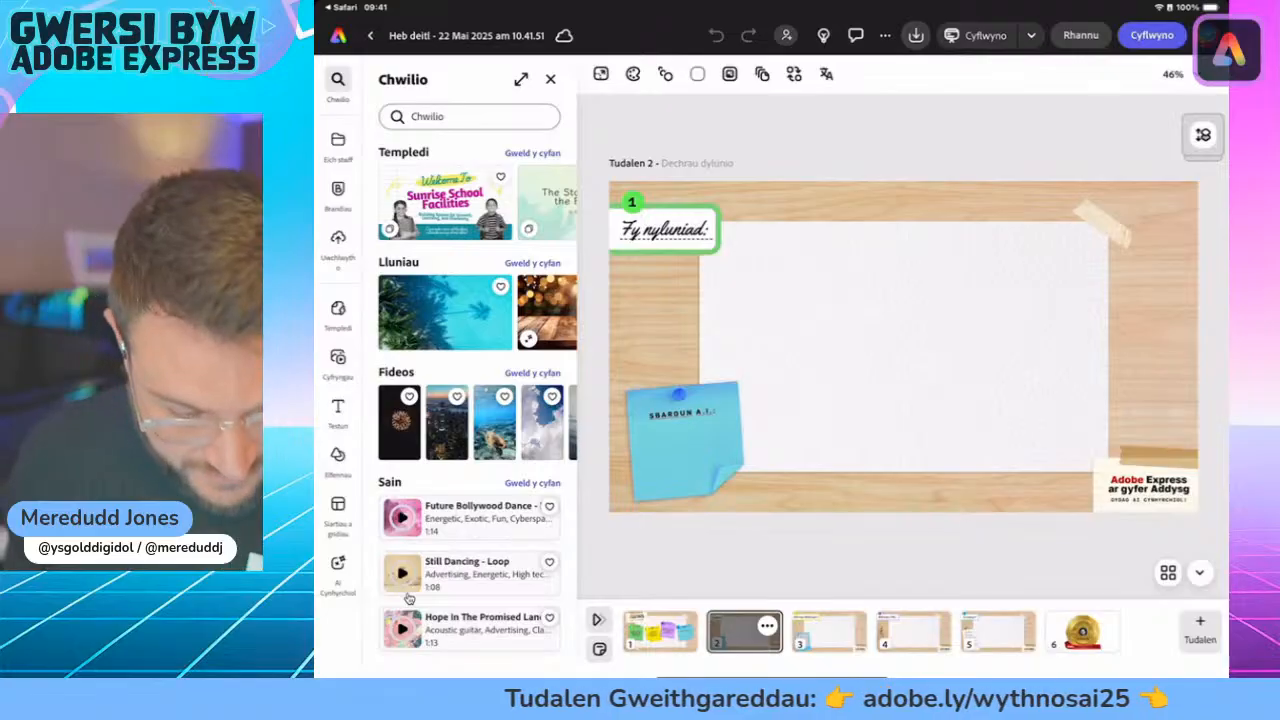
pyautogui.click(338, 363)
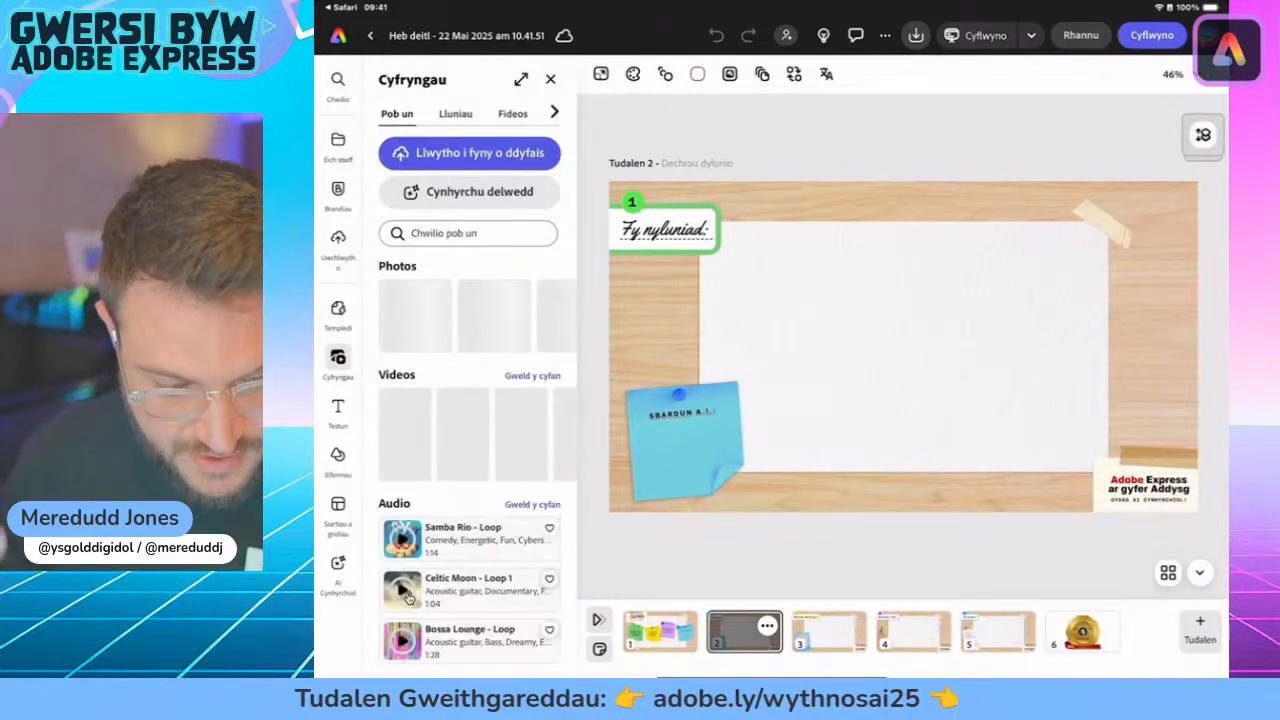
pyautogui.click(455, 113)
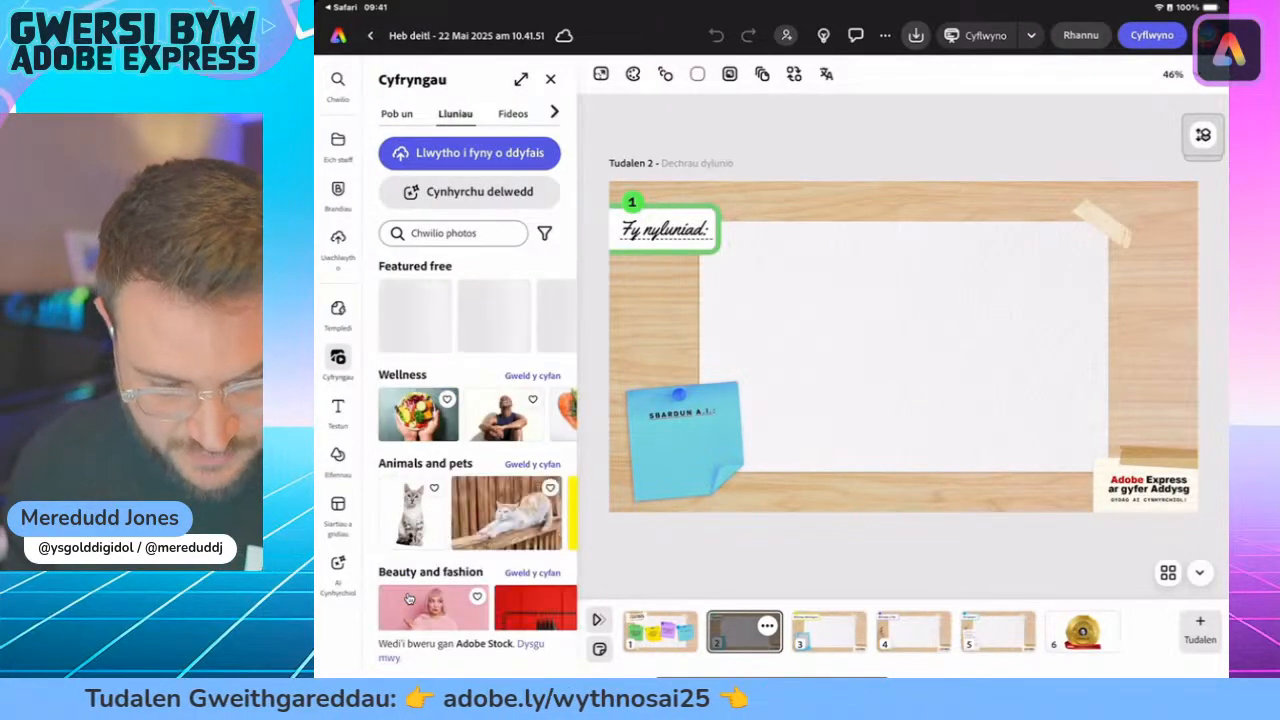
pyautogui.click(544, 232)
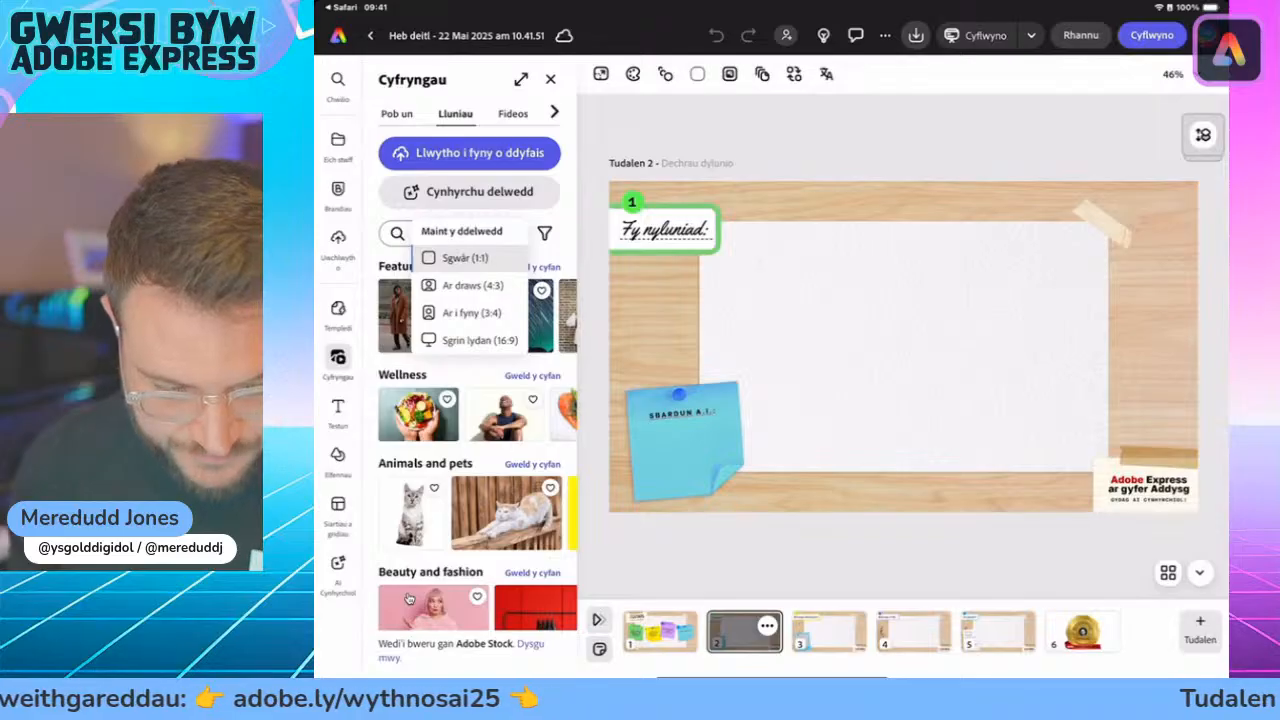
pyautogui.click(470, 340)
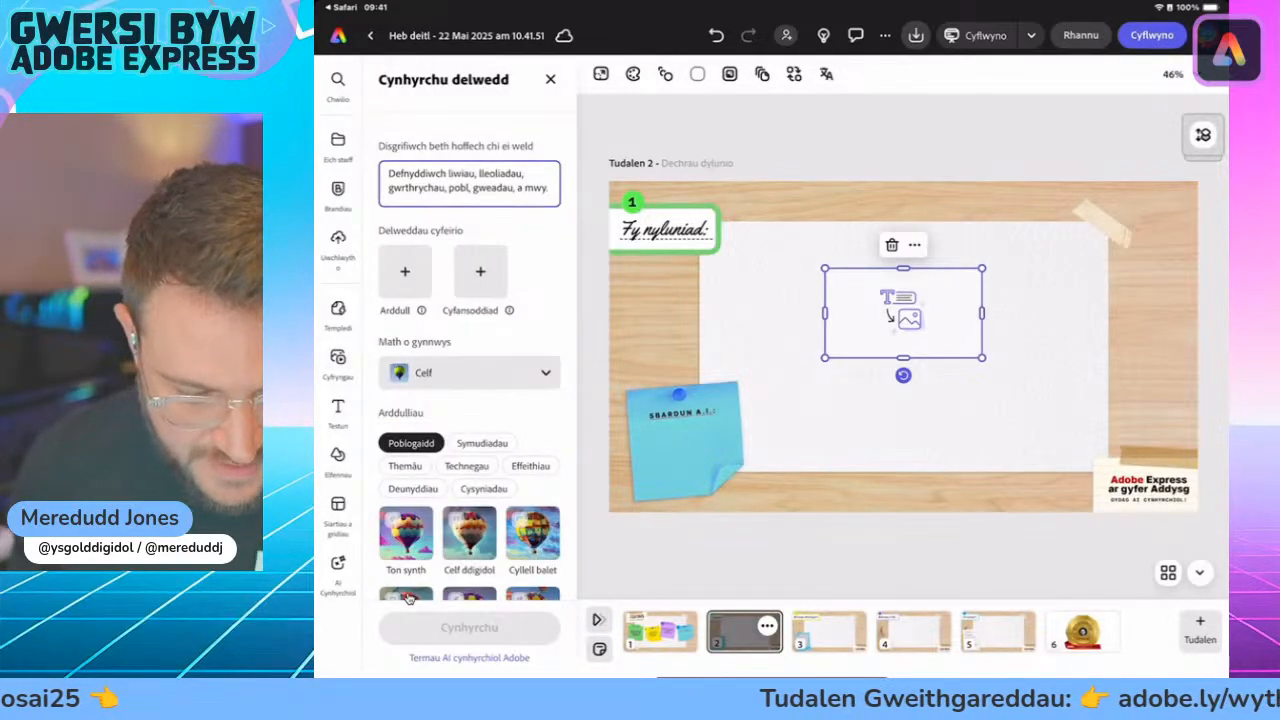
# - Begin the image description with "Potel ddŵr. Lliw glas golau."
pyautogui.click(469, 183)
pyautogui.write('P')
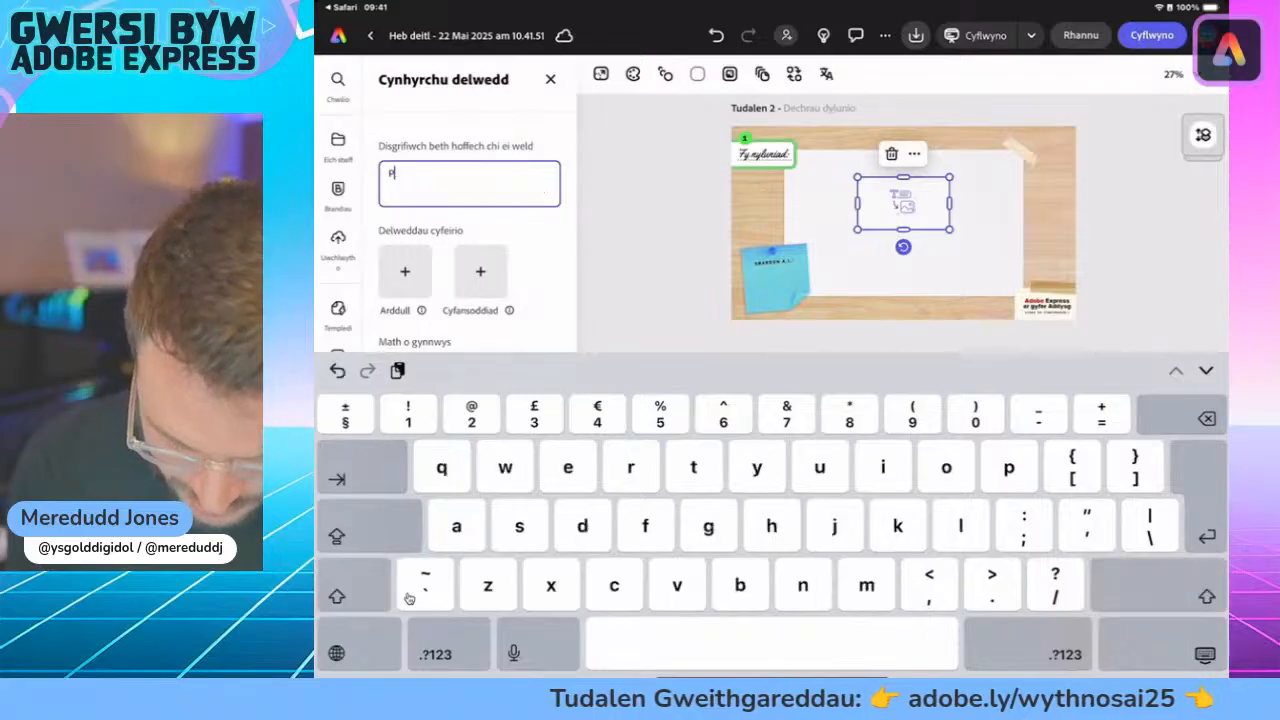
pyautogui.write('otel dd')
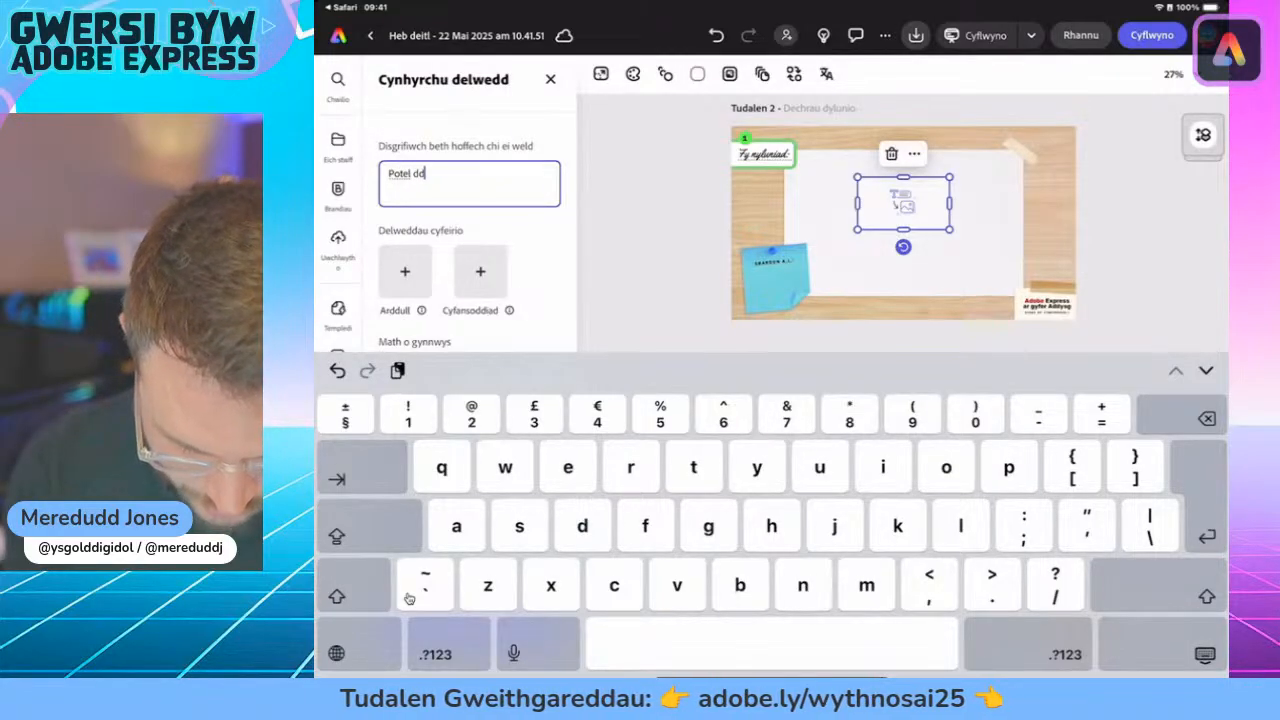
pyautogui.write('ŵr. ')
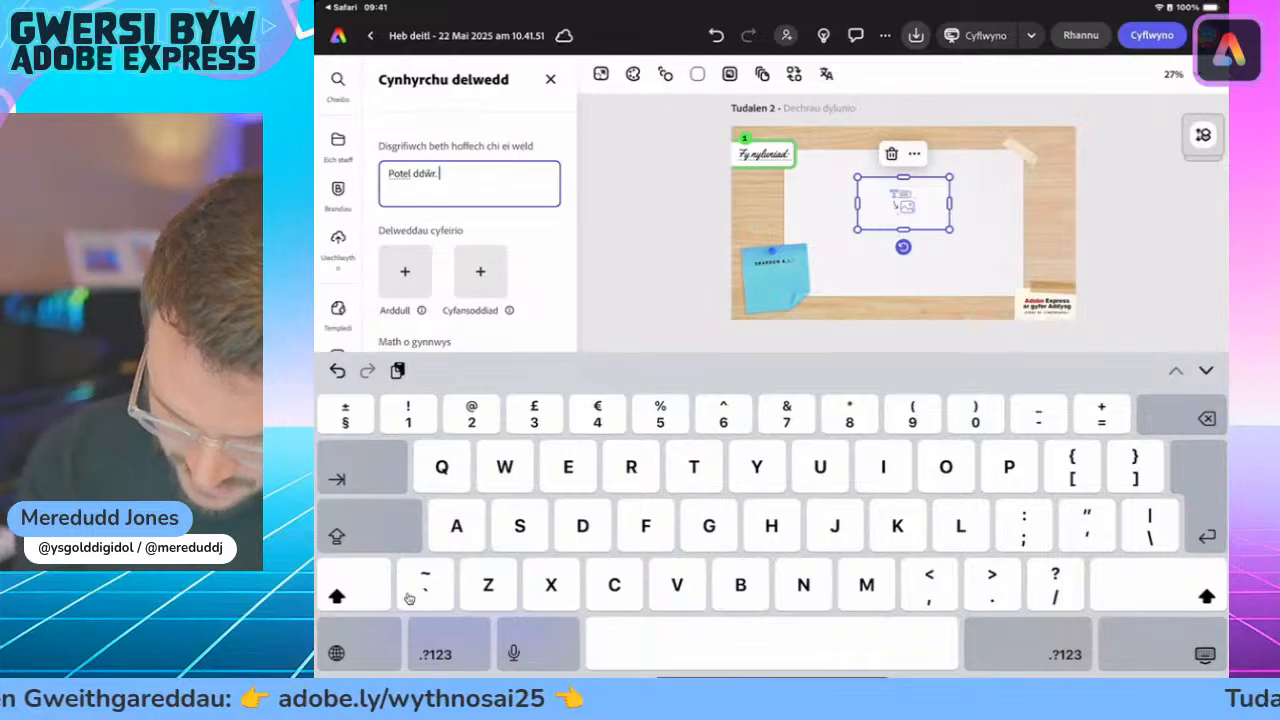
pyautogui.write('Lliw ')
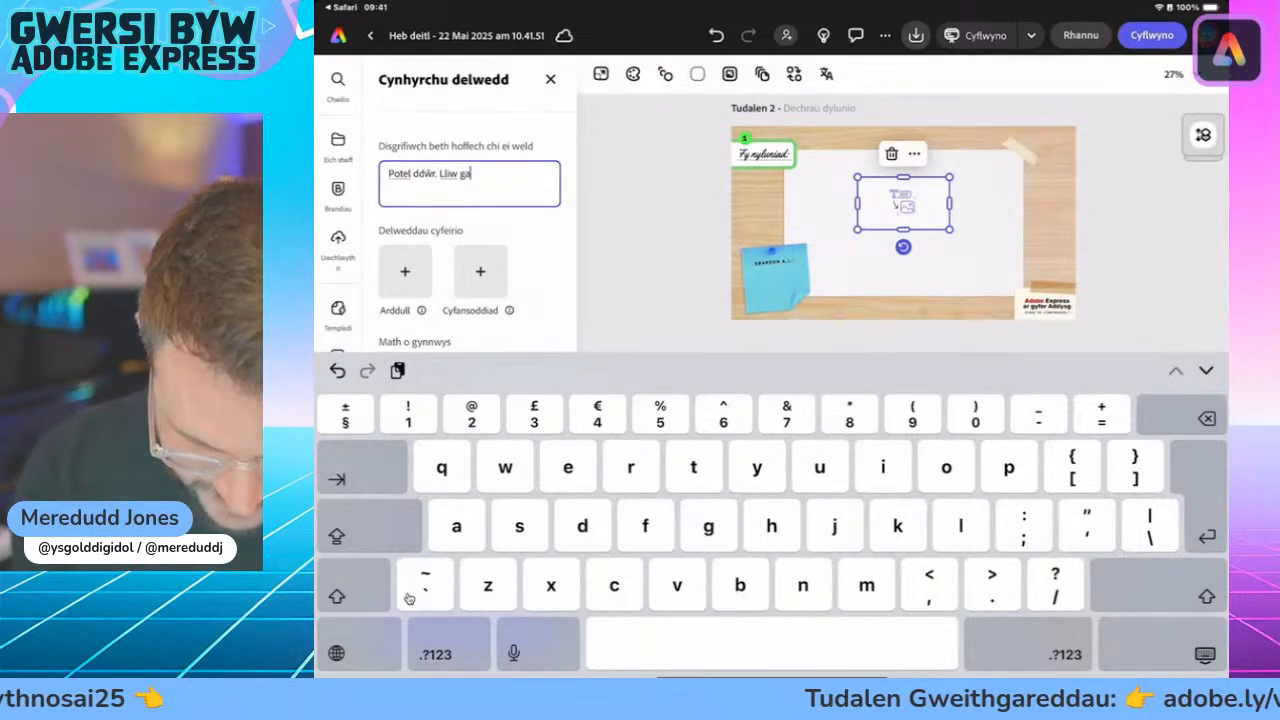
pyautogui.write('ga')
pyautogui.press('BackSpace')
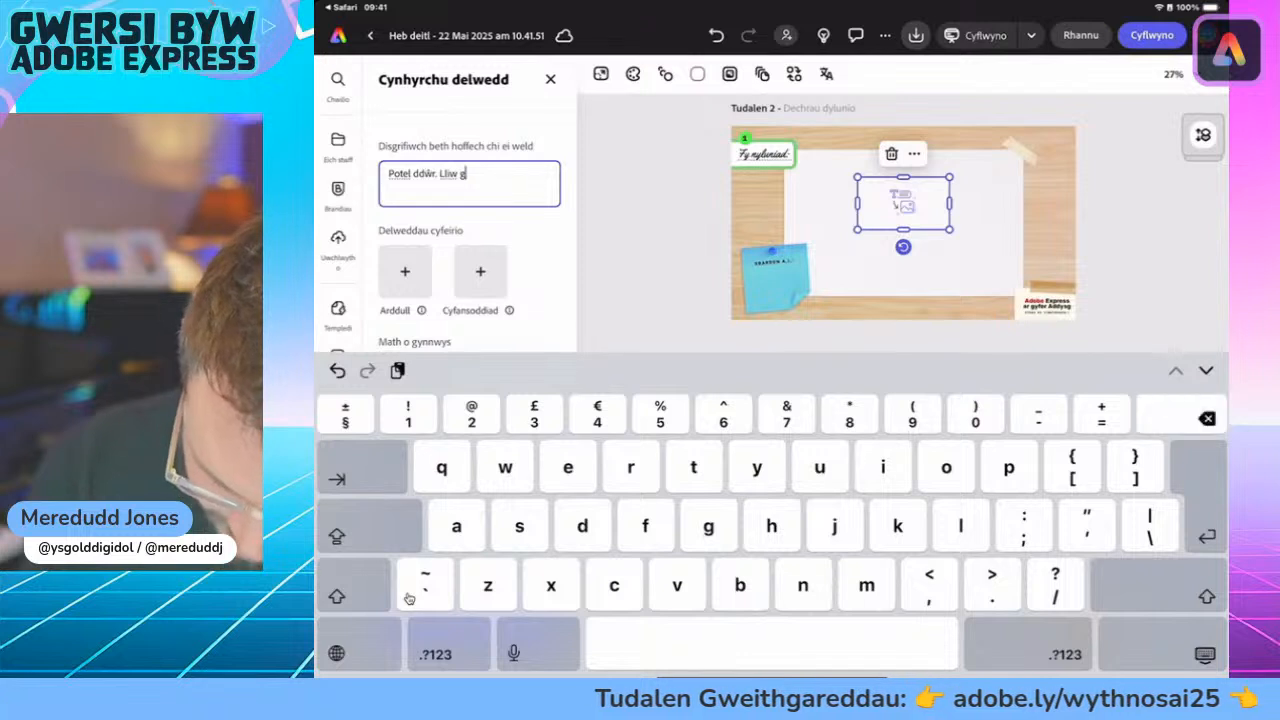
pyautogui.write('las')
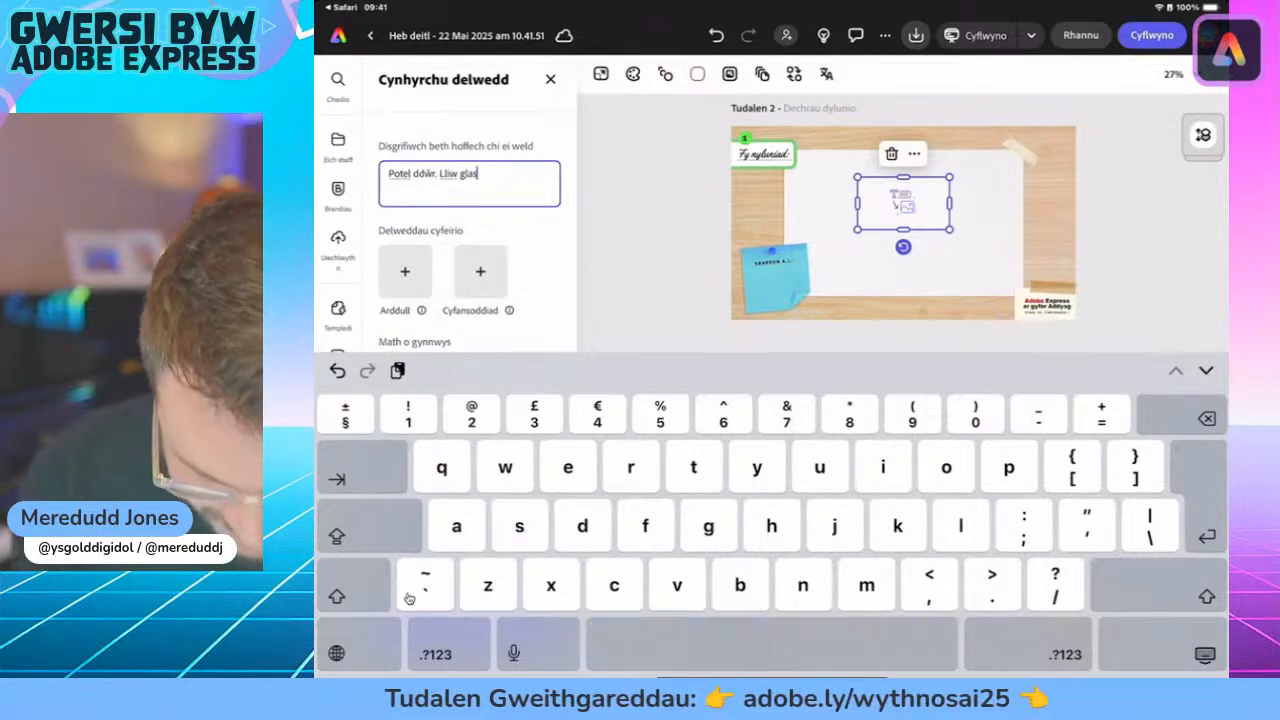
pyautogui.write(' golau. ')
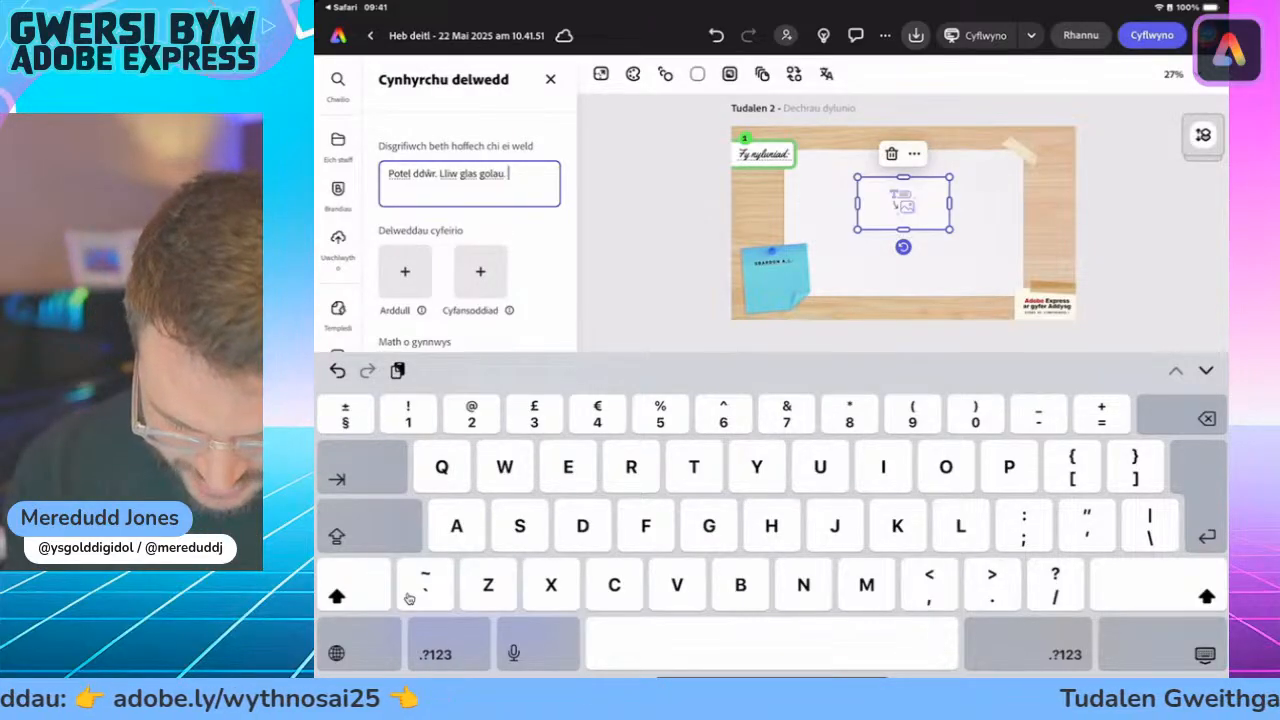
pyautogui.write('Stre')
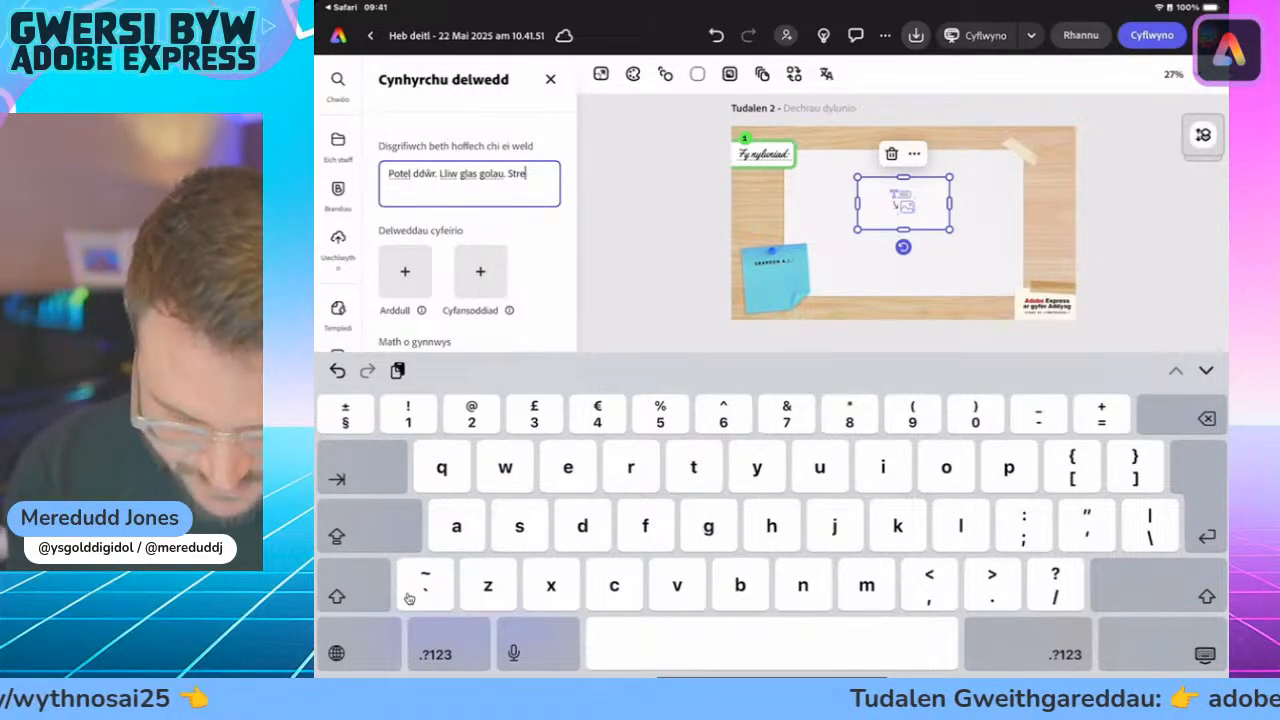
pyautogui.press('BackSpace')
pyautogui.press('BackSpace')
pyautogui.press('BackSpace')
pyautogui.press('BackSpace')
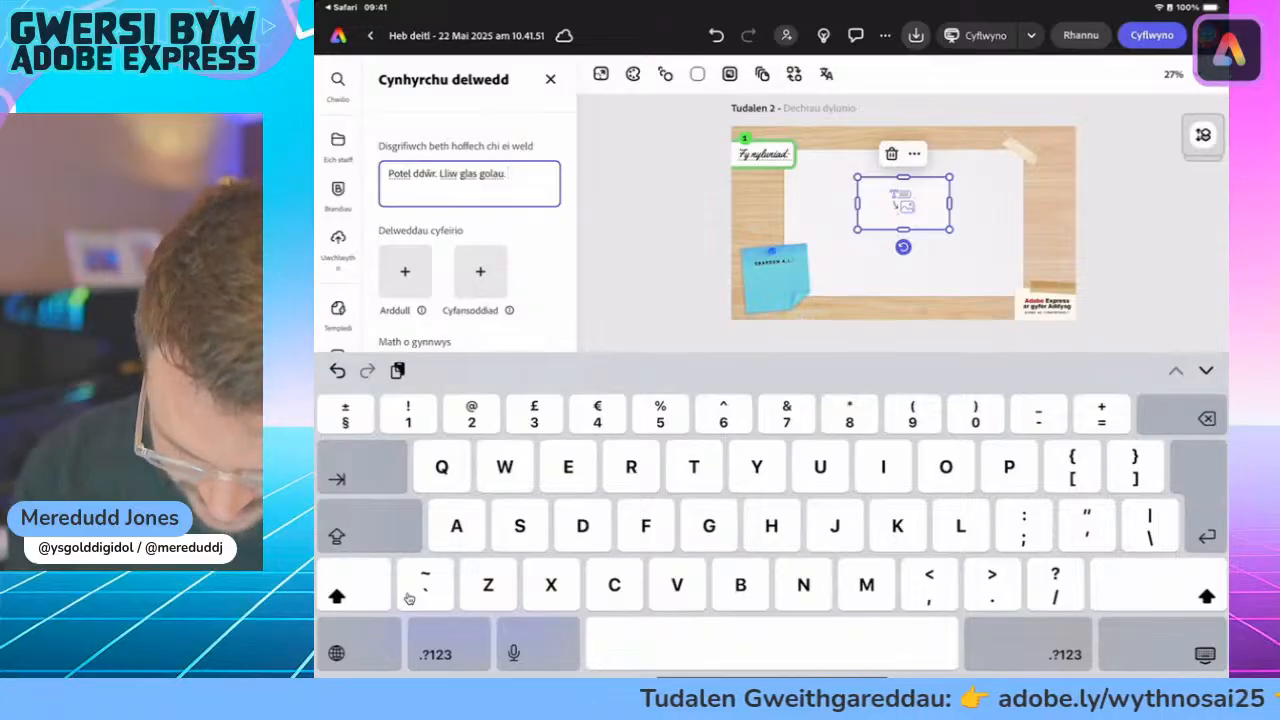
# - Add "Smotiau lliw coch. Defnydd metel." to the end of the description and generate the images
pyautogui.write('Smotiau lliw ')
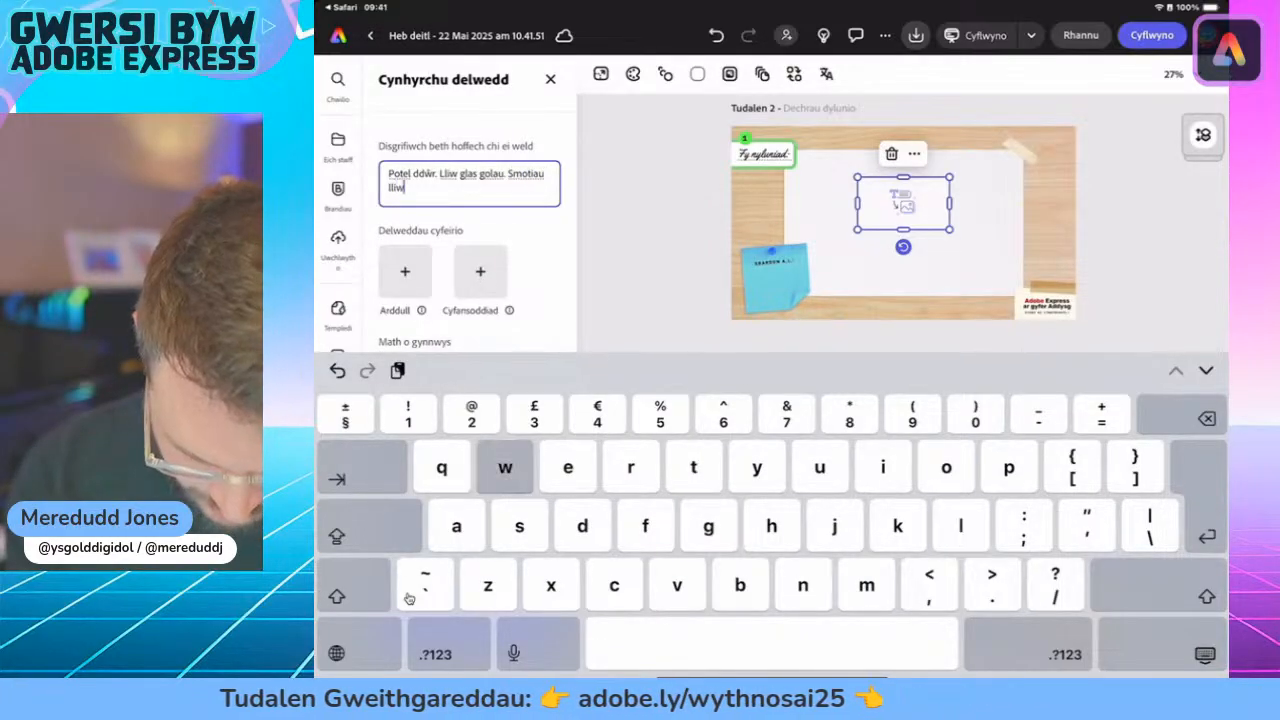
pyautogui.write('coc')
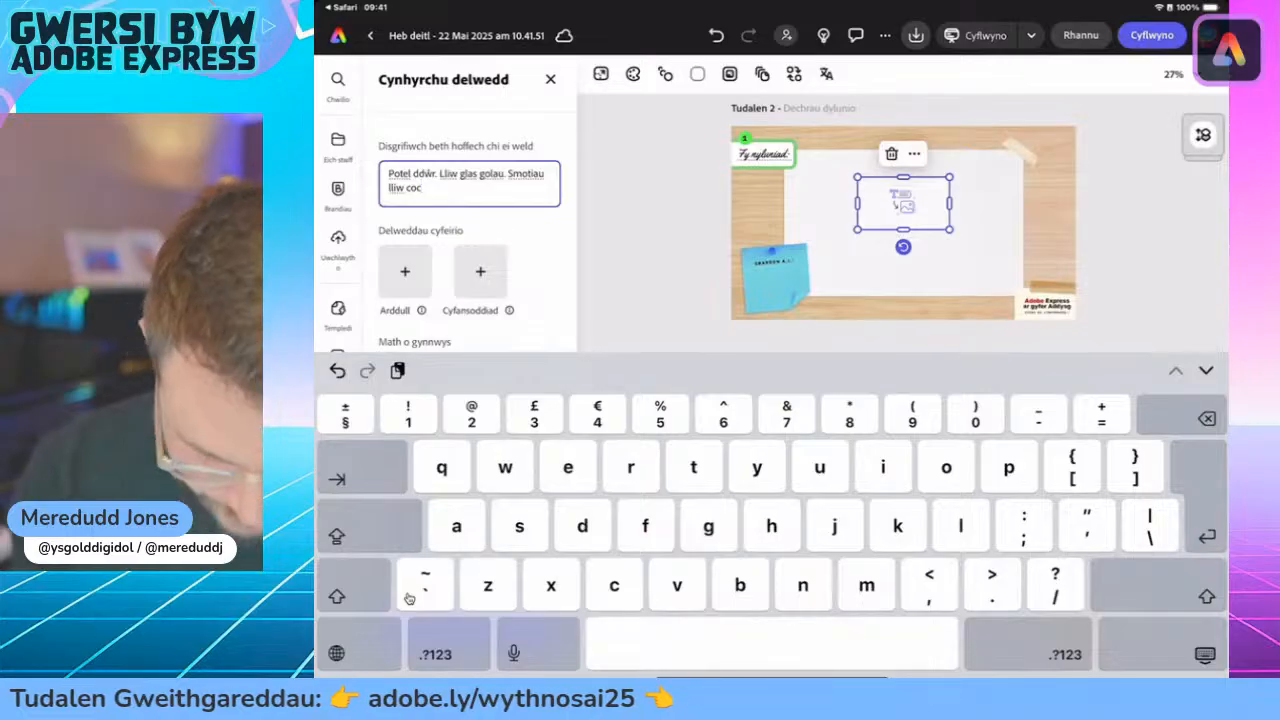
pyautogui.write('h. ')
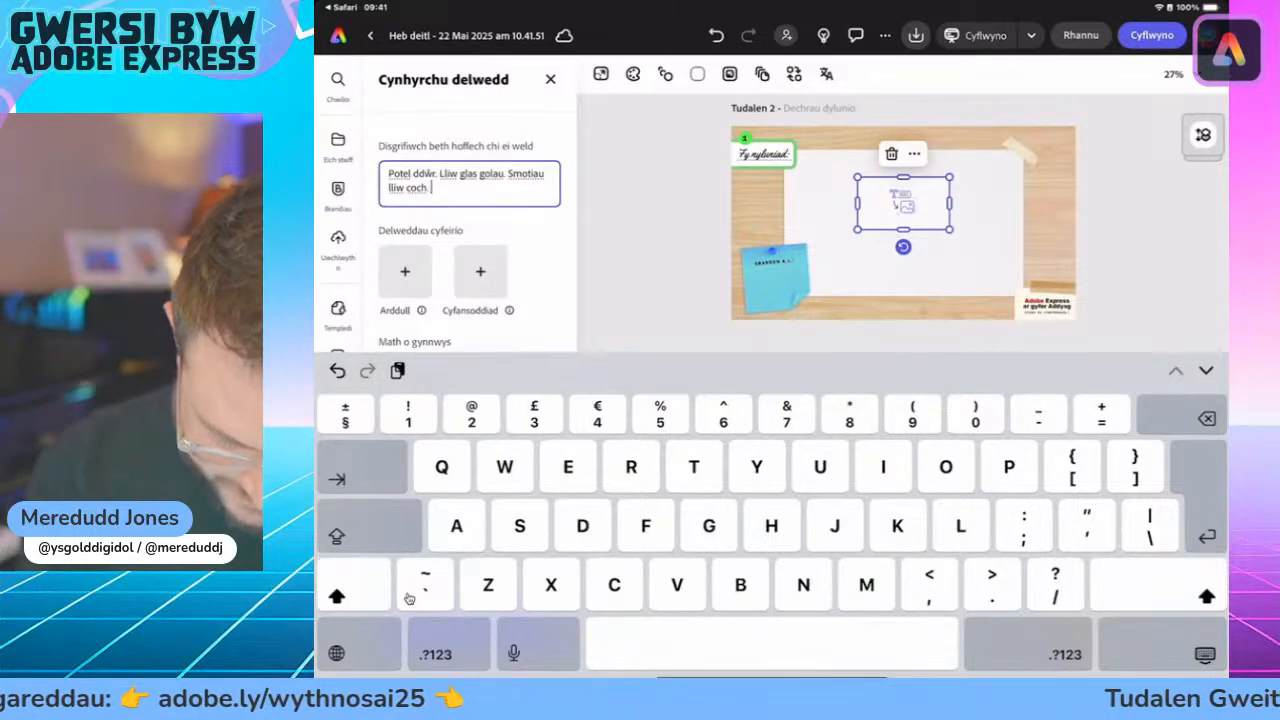
pyautogui.write('Defnydd ')
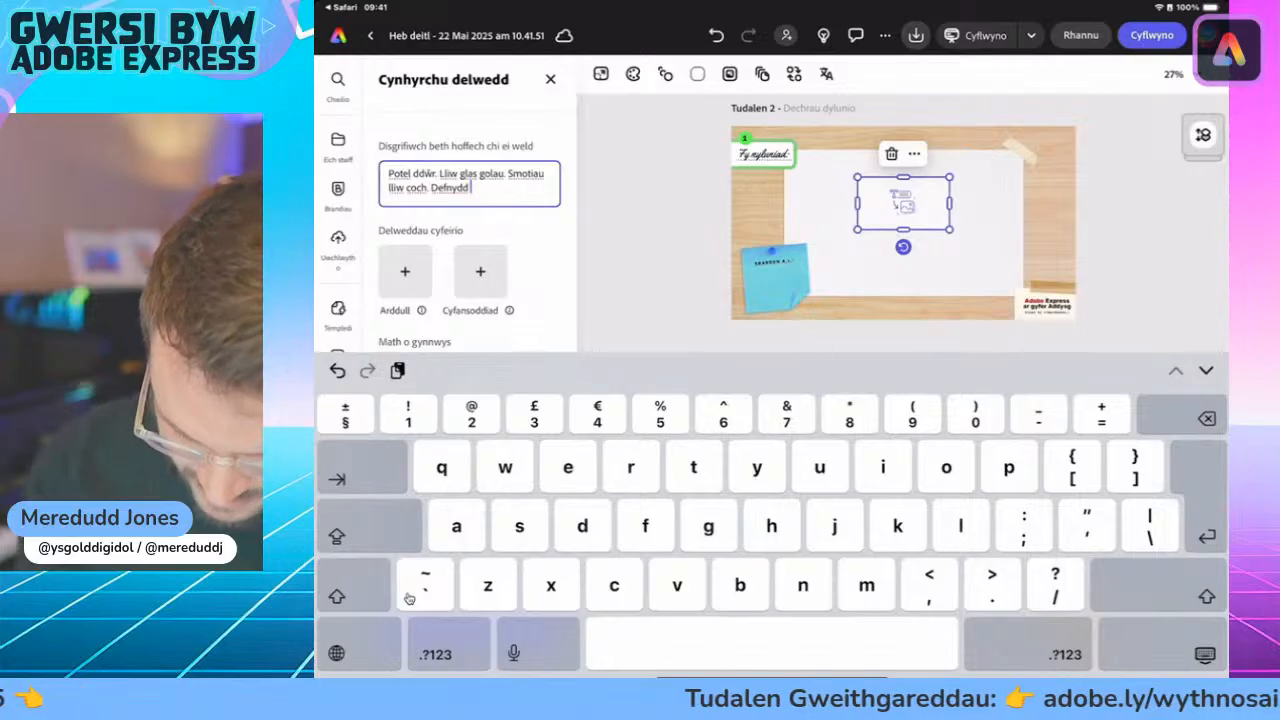
pyautogui.write('metel.')
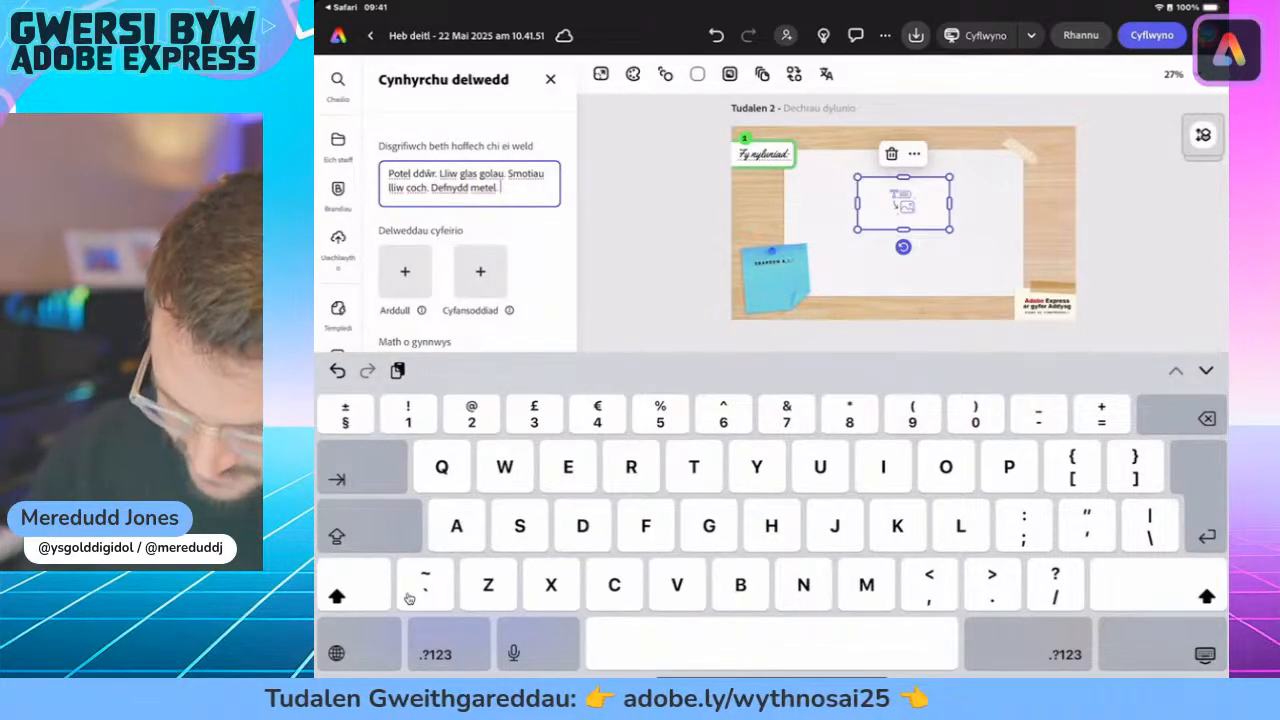
pyautogui.click(1205, 655)
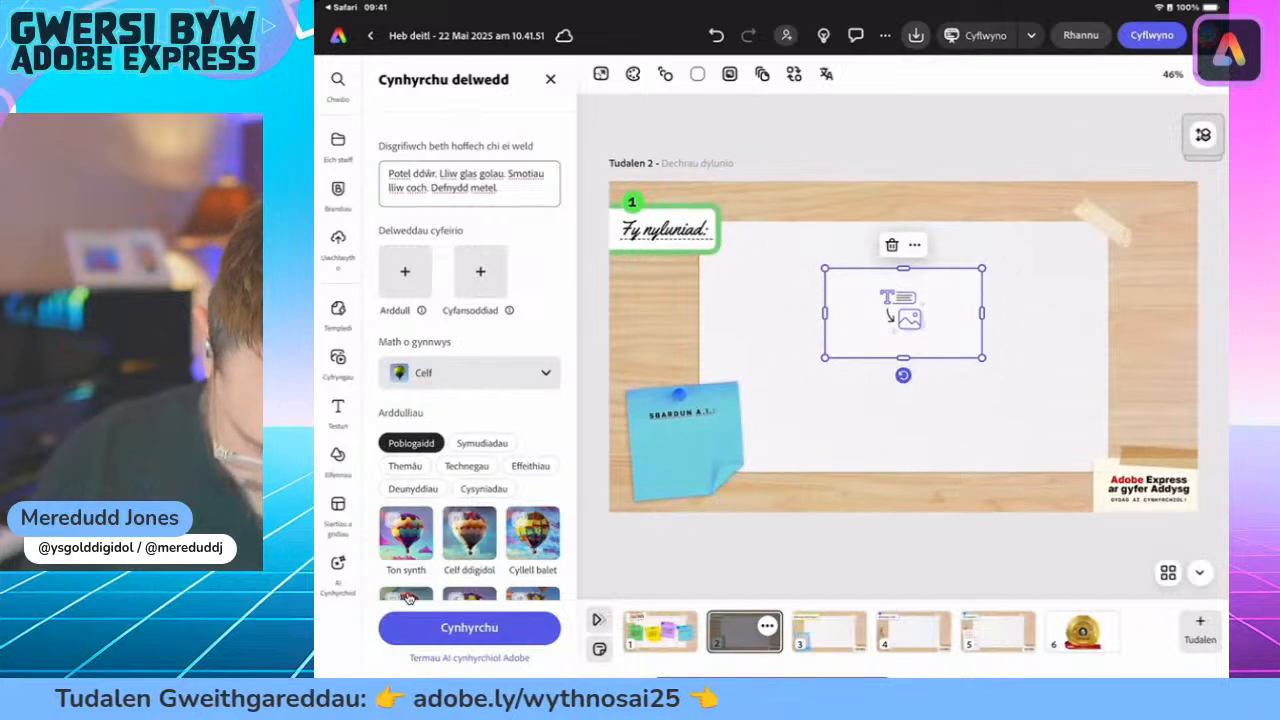
pyautogui.click(469, 627)
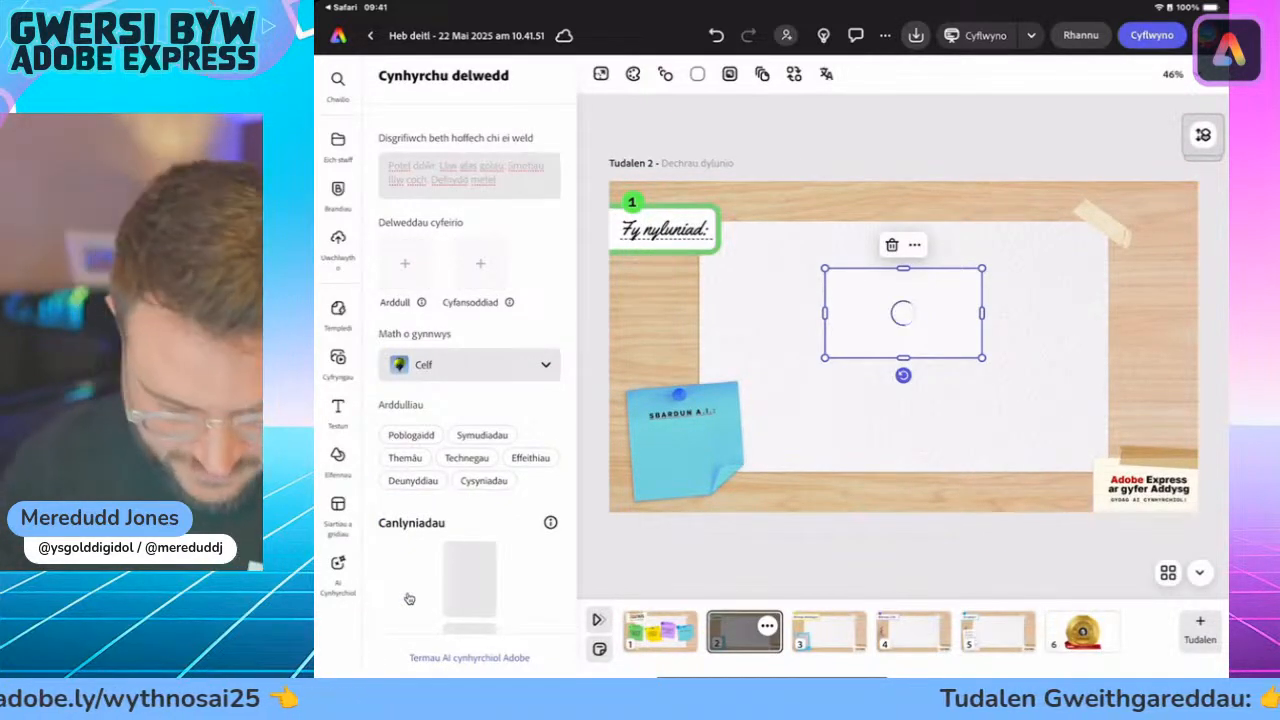
# - Compare the generated water bottle images, choose the fourth one and enlarge it to cover most of the white paper
pyautogui.scroll(-3, 408, 598)
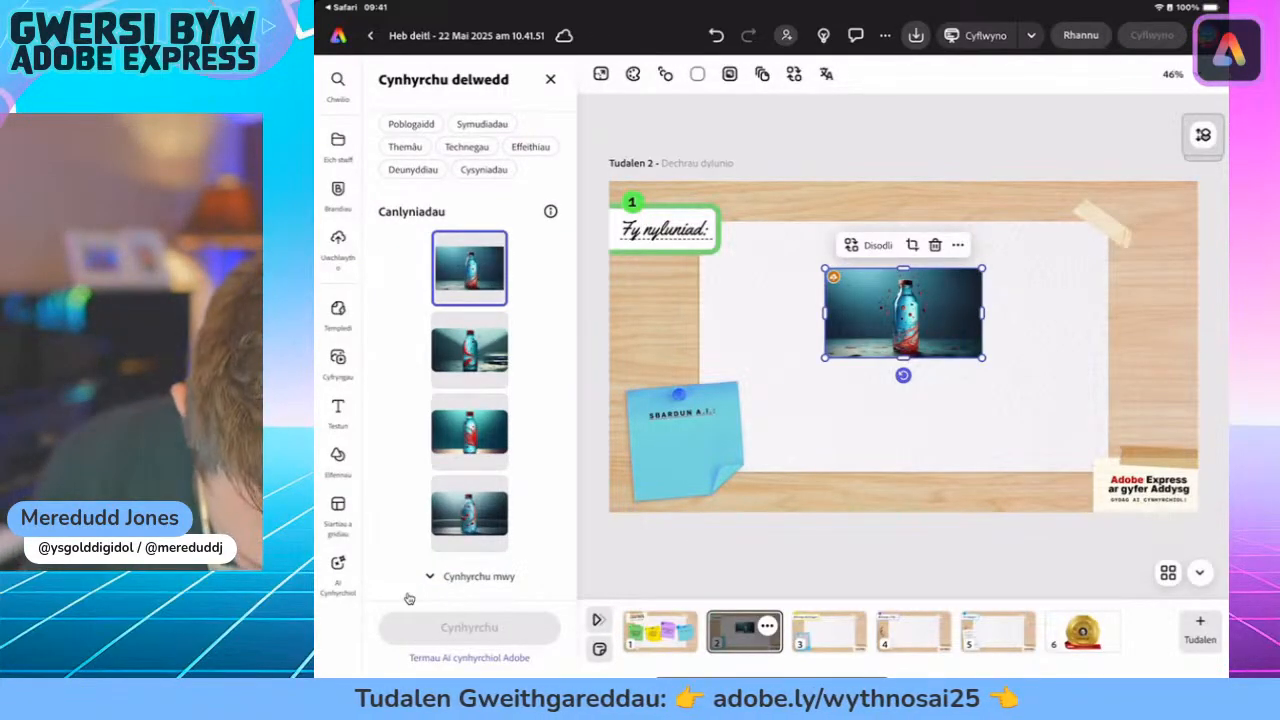
pyautogui.click(469, 513)
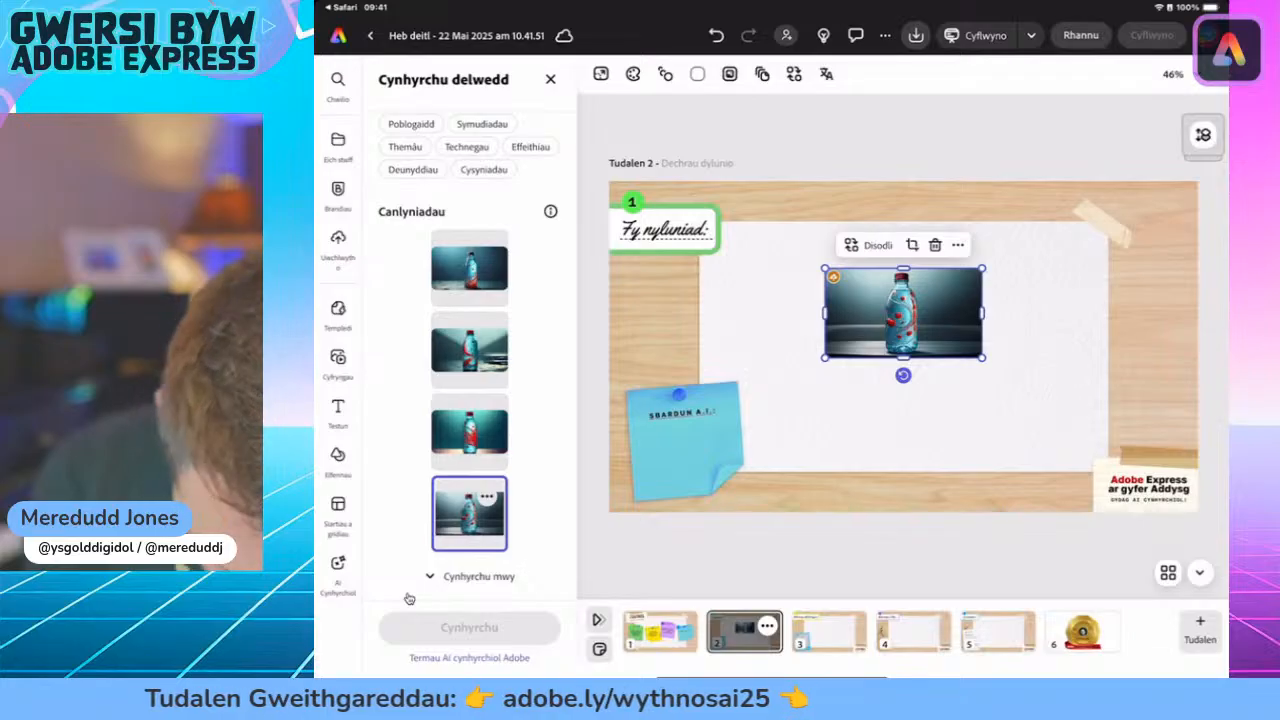
pyautogui.click(469, 267)
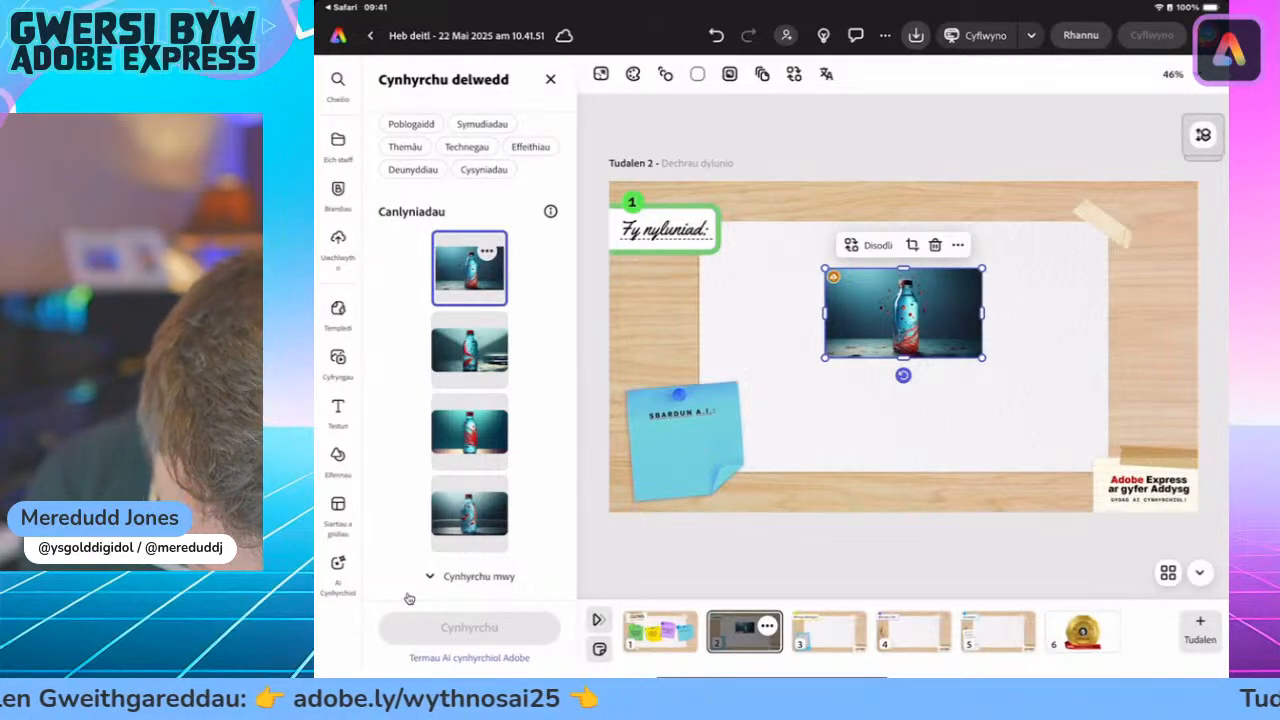
pyautogui.press('Down')
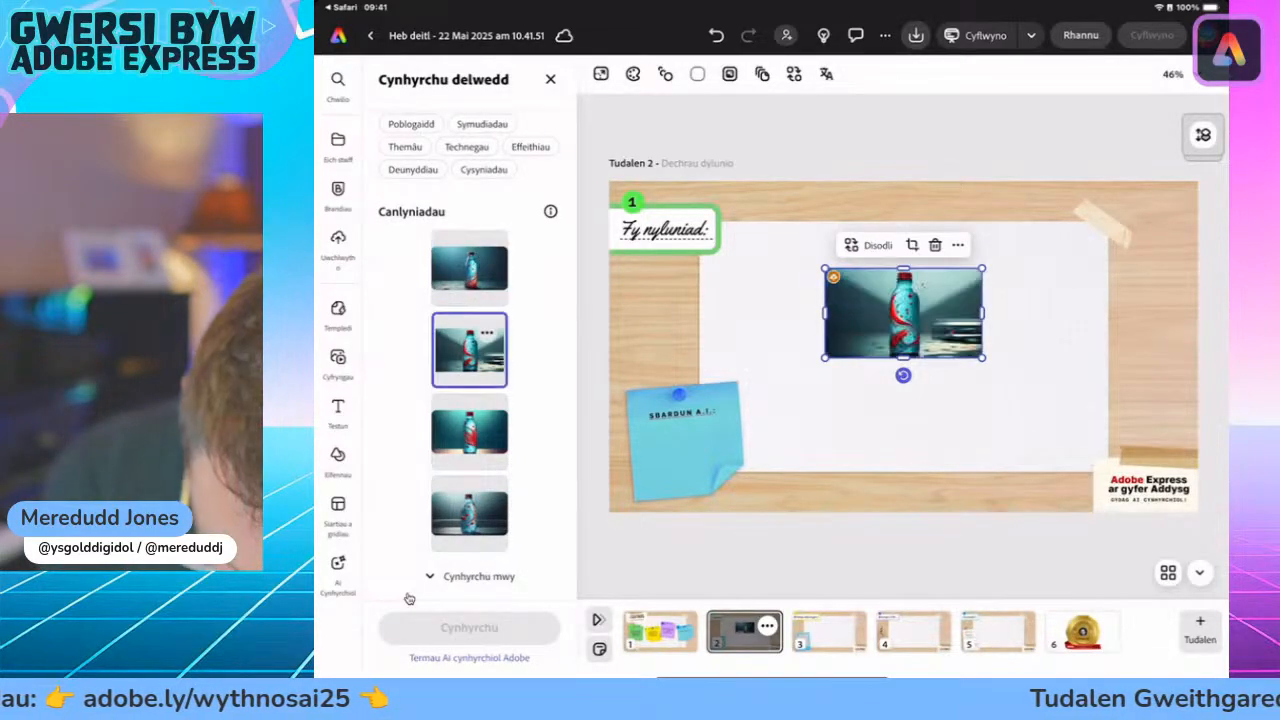
pyautogui.press('Down')
pyautogui.press('Down')
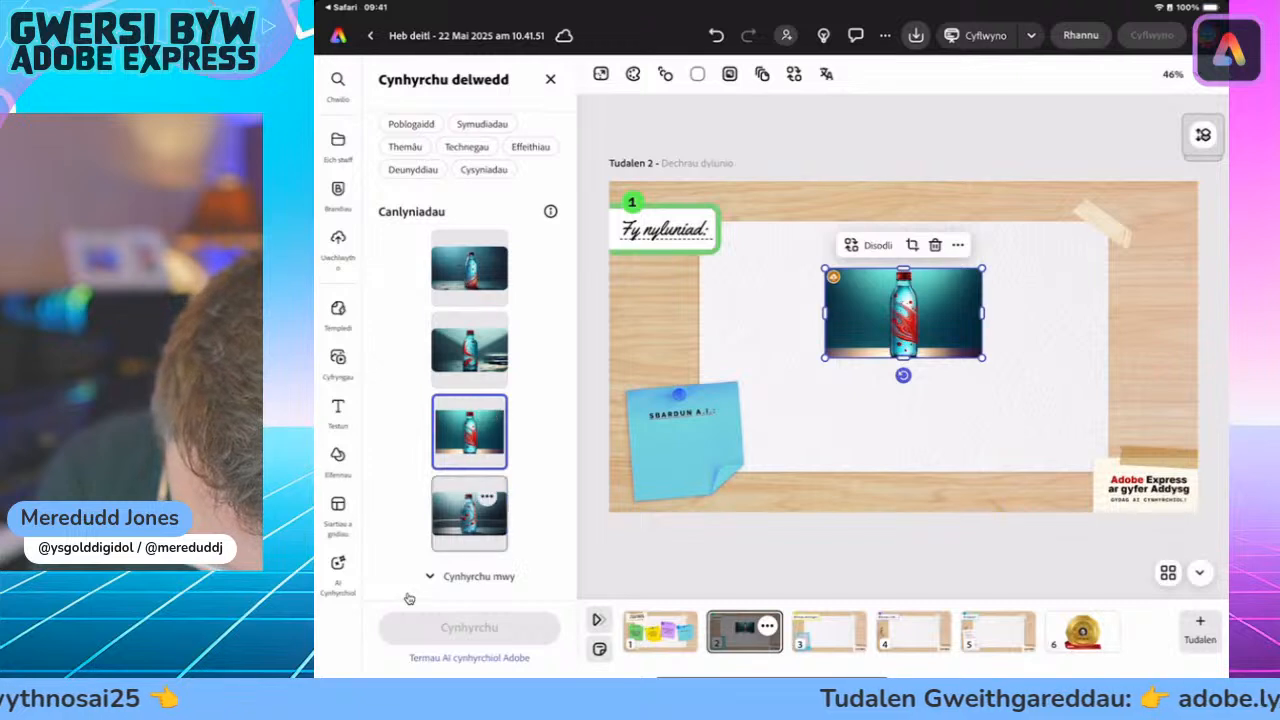
pyautogui.moveTo(982, 357)
pyautogui.mouseDown()
pyautogui.moveTo(1134, 444)
pyautogui.moveTo(900, 347)
pyautogui.mouseUp()
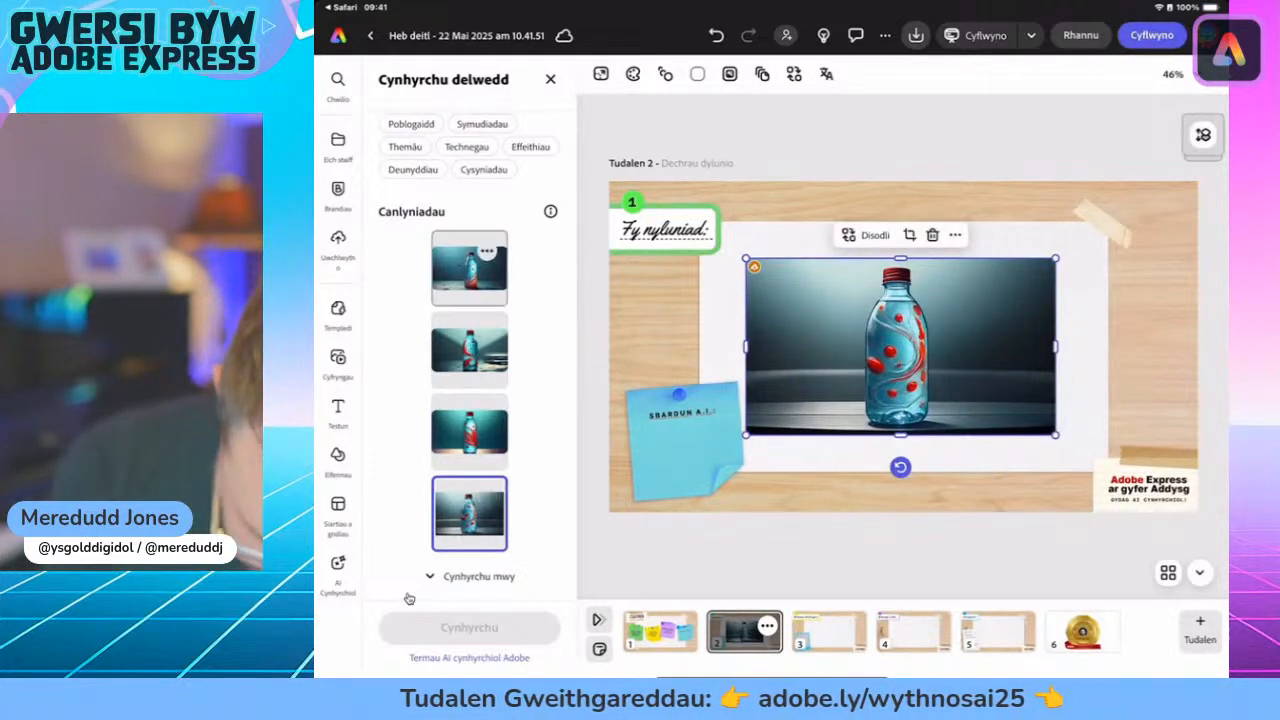
# - Compare all four bottle images again at the enlarged size and settle on the first one
pyautogui.click(469, 268)
pyautogui.click(469, 349)
pyautogui.click(469, 431)
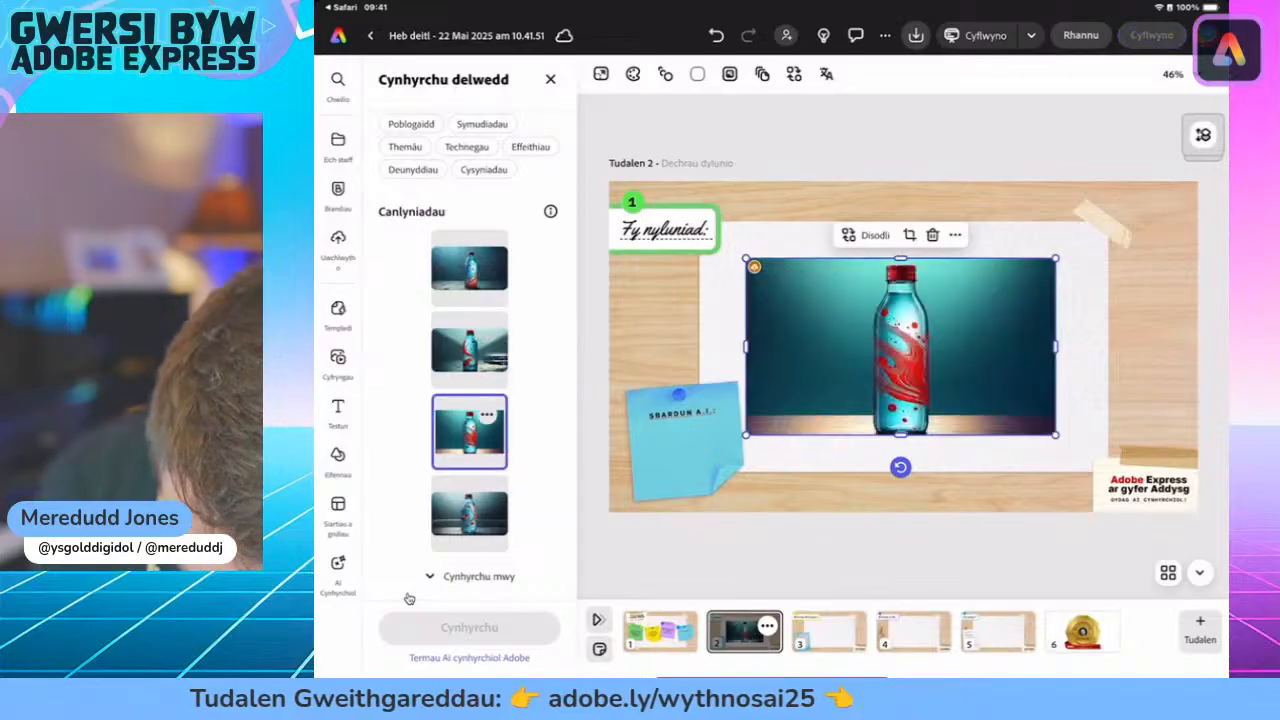
pyautogui.click(486, 497)
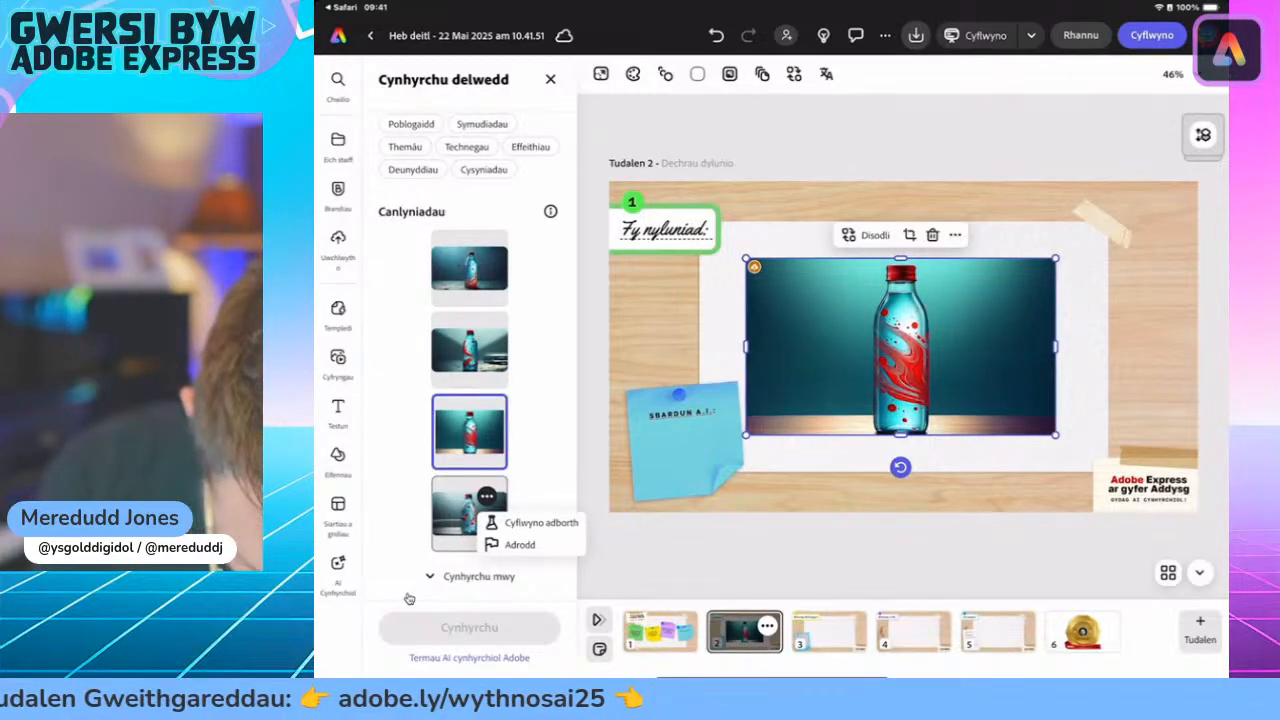
pyautogui.click(469, 512)
pyautogui.click(469, 431)
pyautogui.click(469, 349)
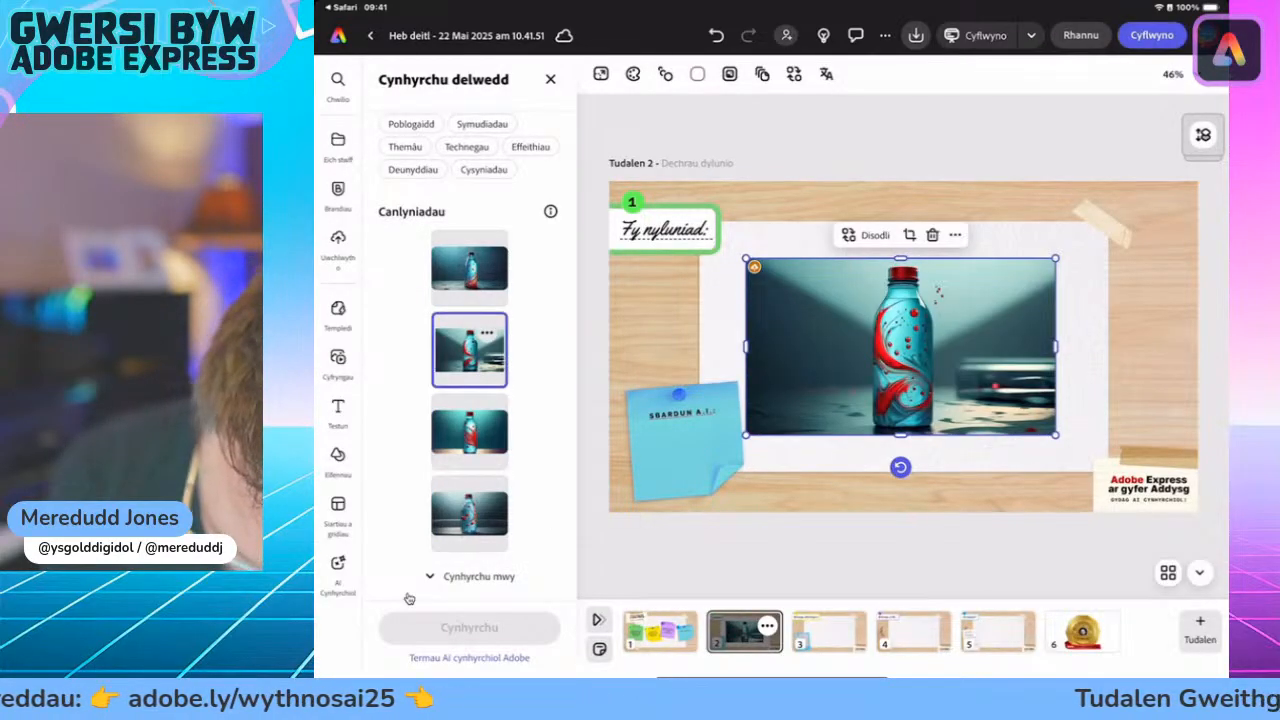
pyautogui.click(469, 267)
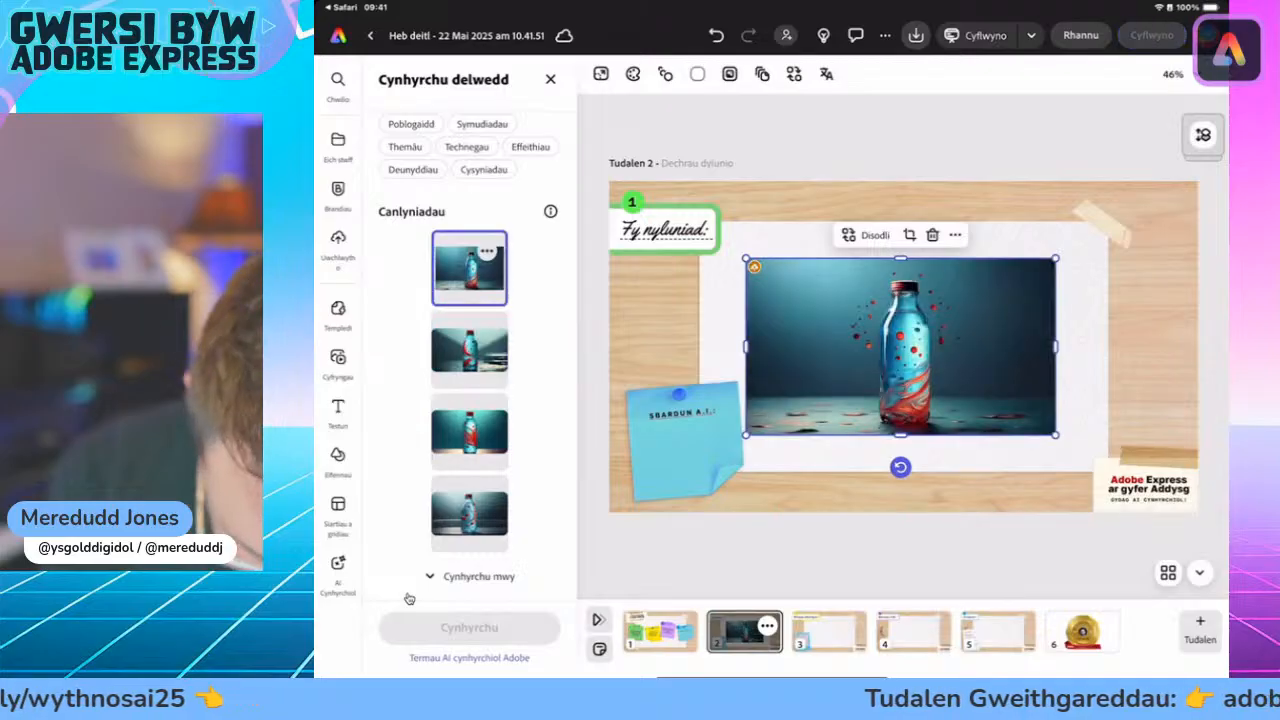
# - Change the material in the bottle description to "Defnydd plastig." and generate the images again
pyautogui.scroll(5, 469, 400)
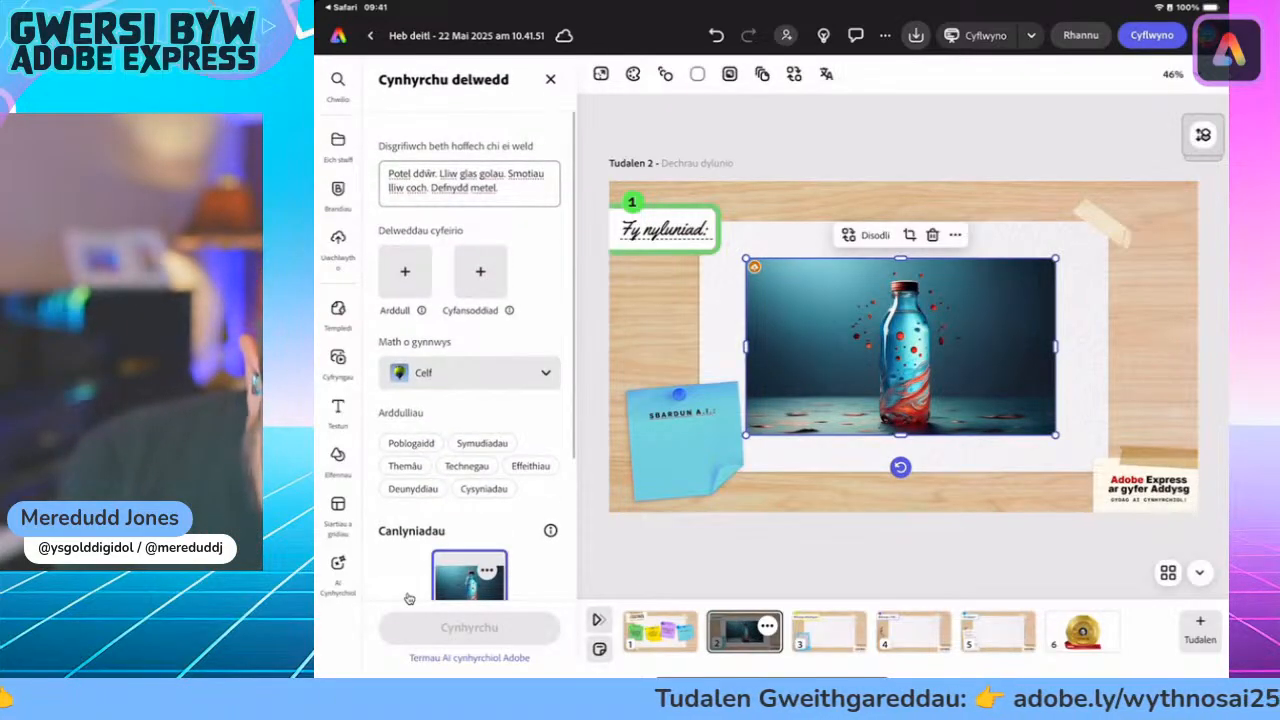
pyautogui.click(498, 187)
pyautogui.press('BackSpace')
pyautogui.press('BackSpace')
pyautogui.press('BackSpace')
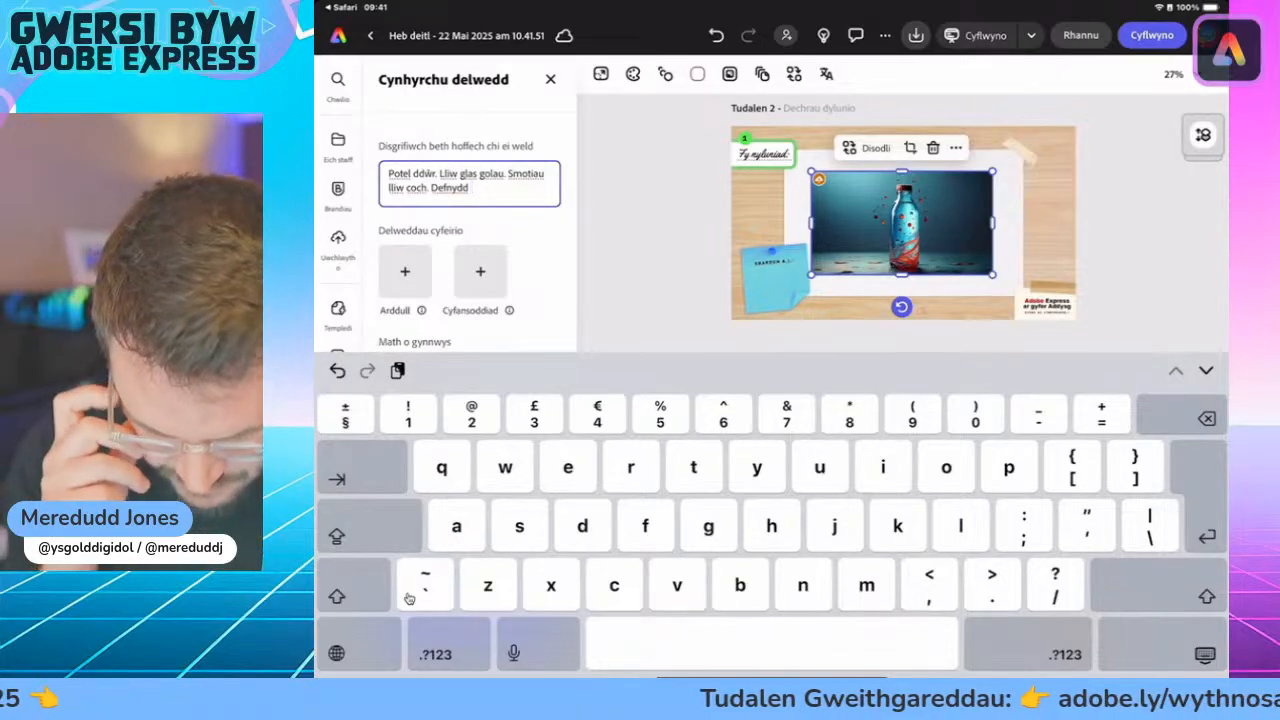
pyautogui.write('plasti')
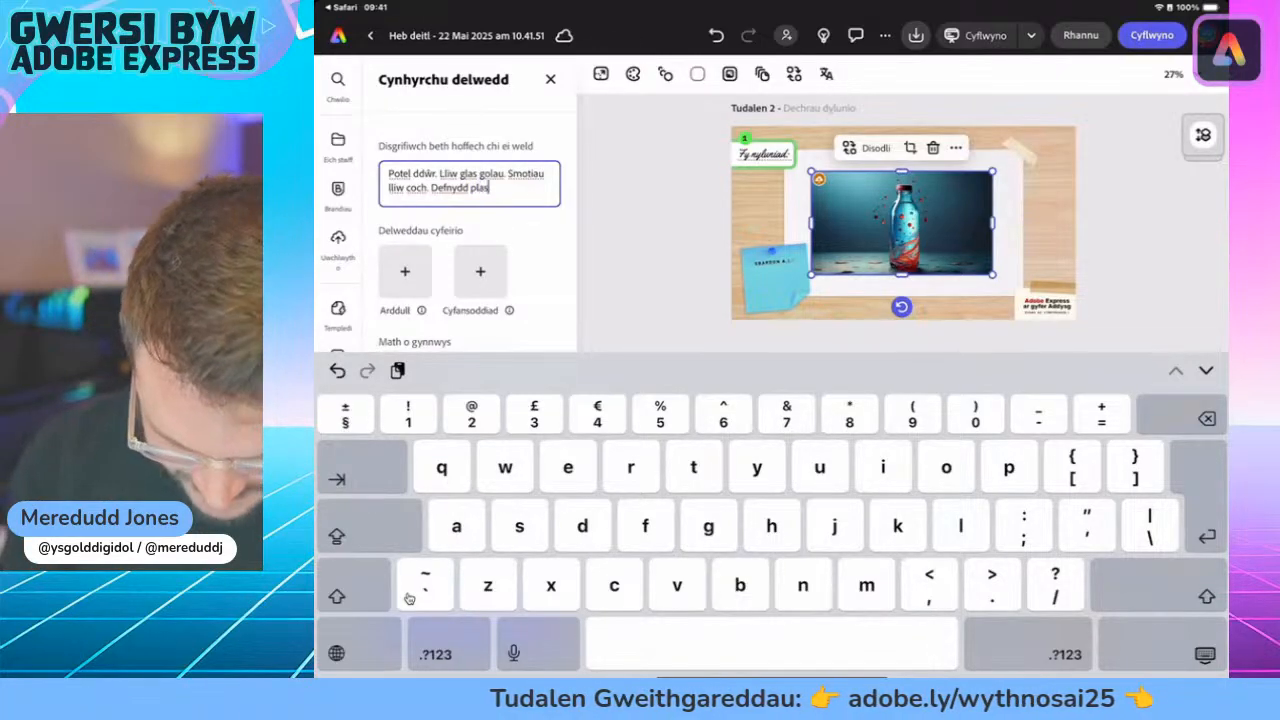
pyautogui.write('g.')
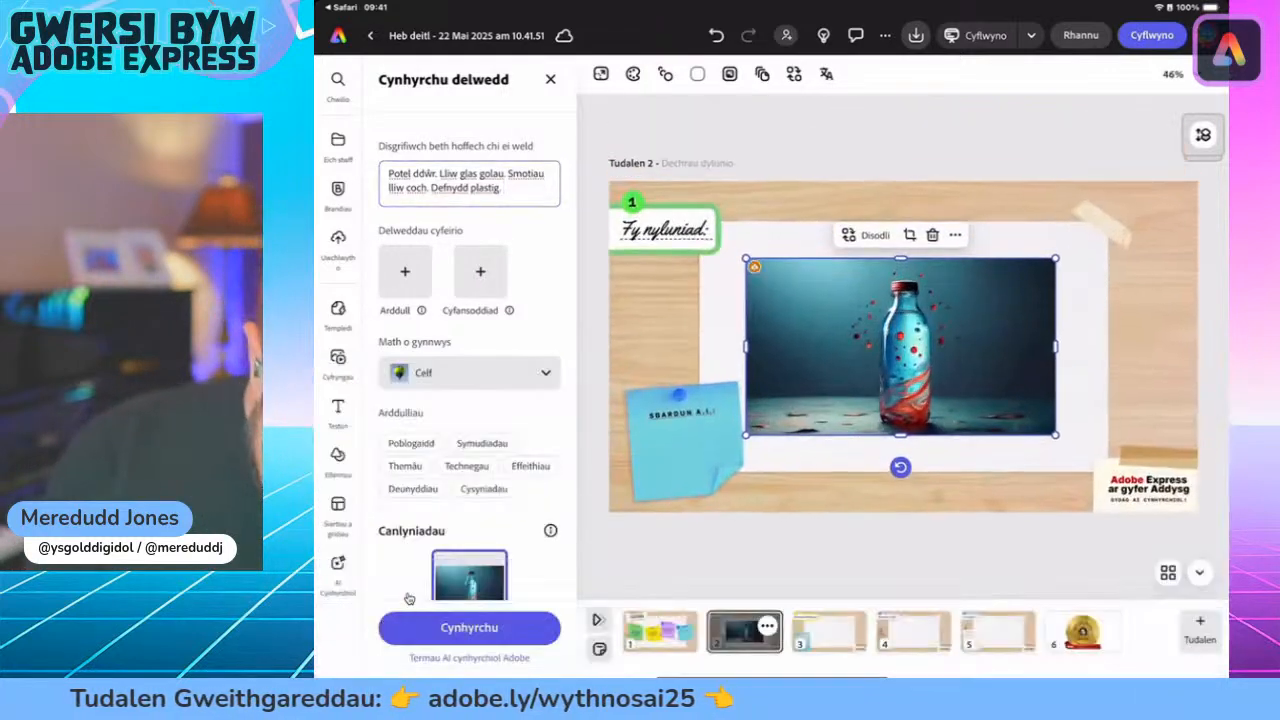
pyautogui.click(469, 627)
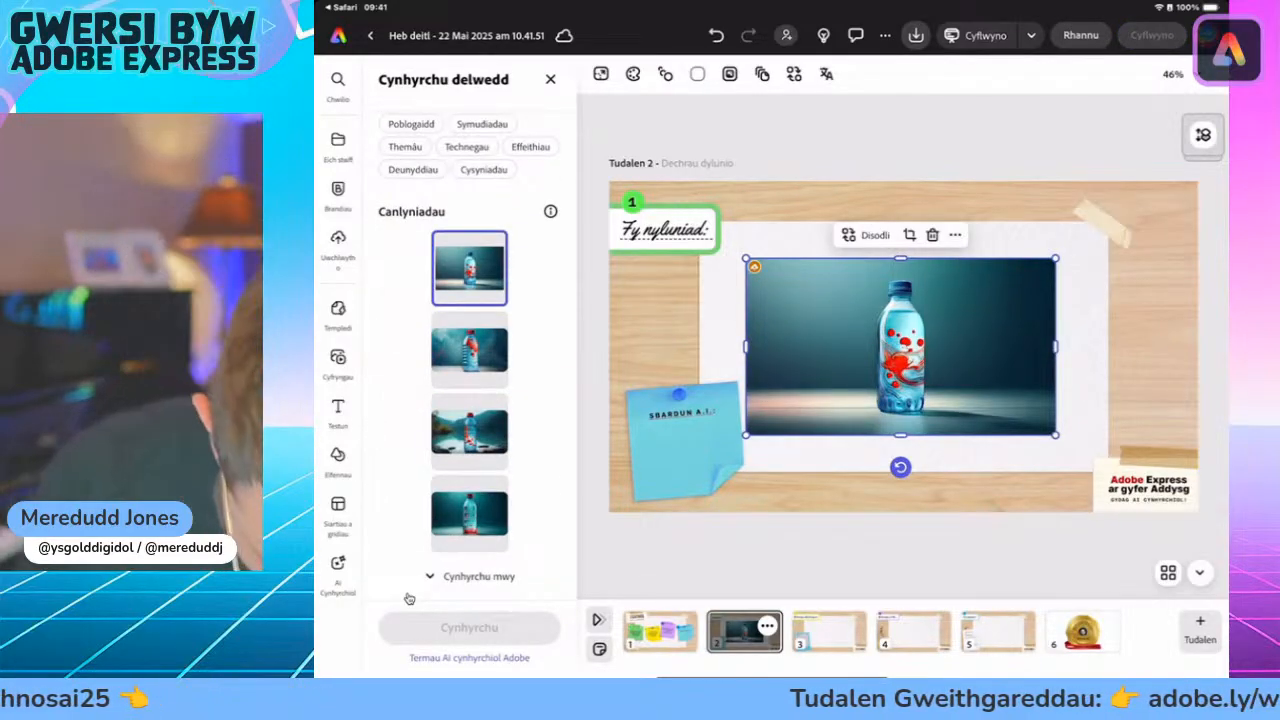
# - Compare the four generated plastic bottle images on the page and return to the first one
pyautogui.click(469, 513)
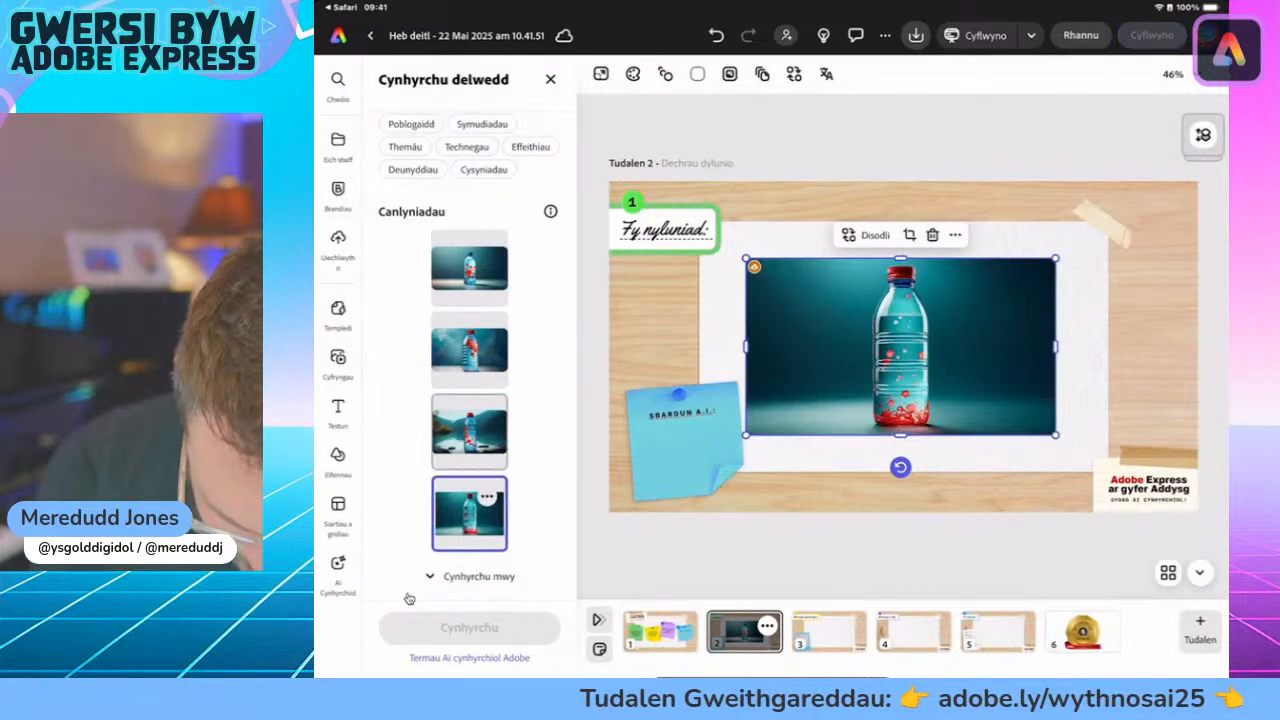
pyautogui.click(469, 432)
pyautogui.click(469, 350)
pyautogui.click(469, 267)
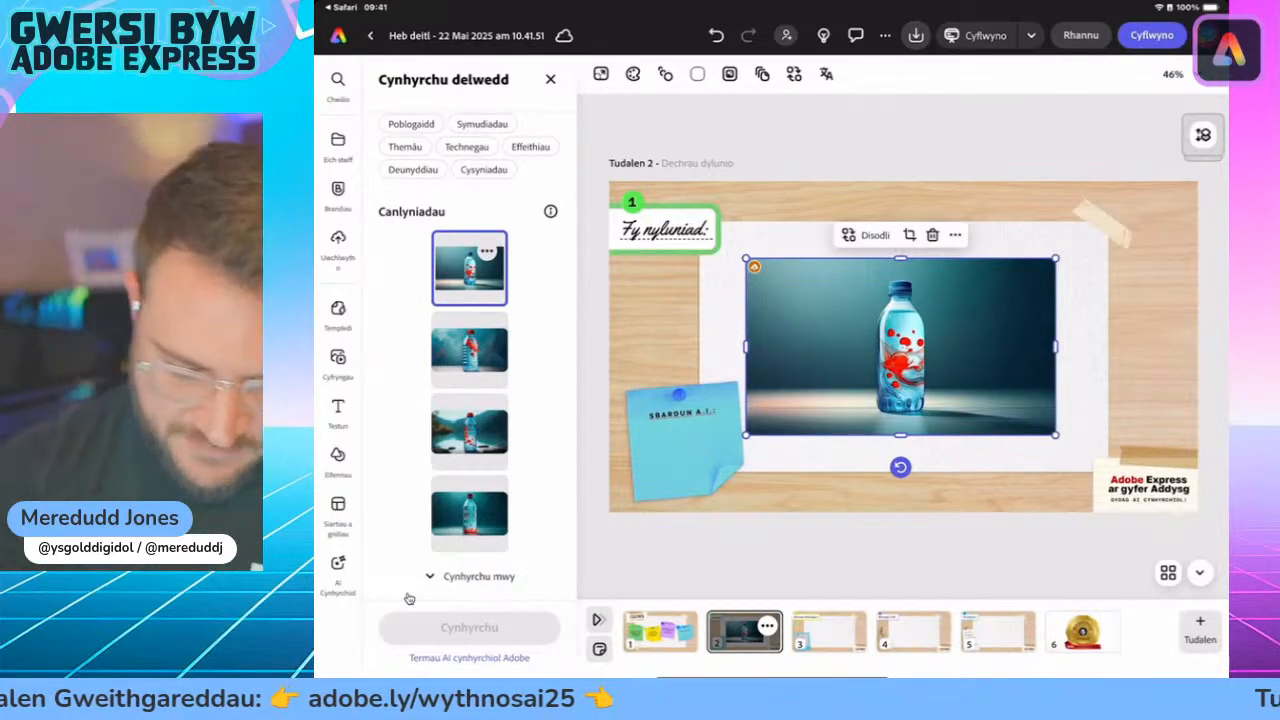
# - Replace "ddŵr" with "diod" in the description so it begins "Potel diod." and generate new images
pyautogui.scroll(5, 409, 598)
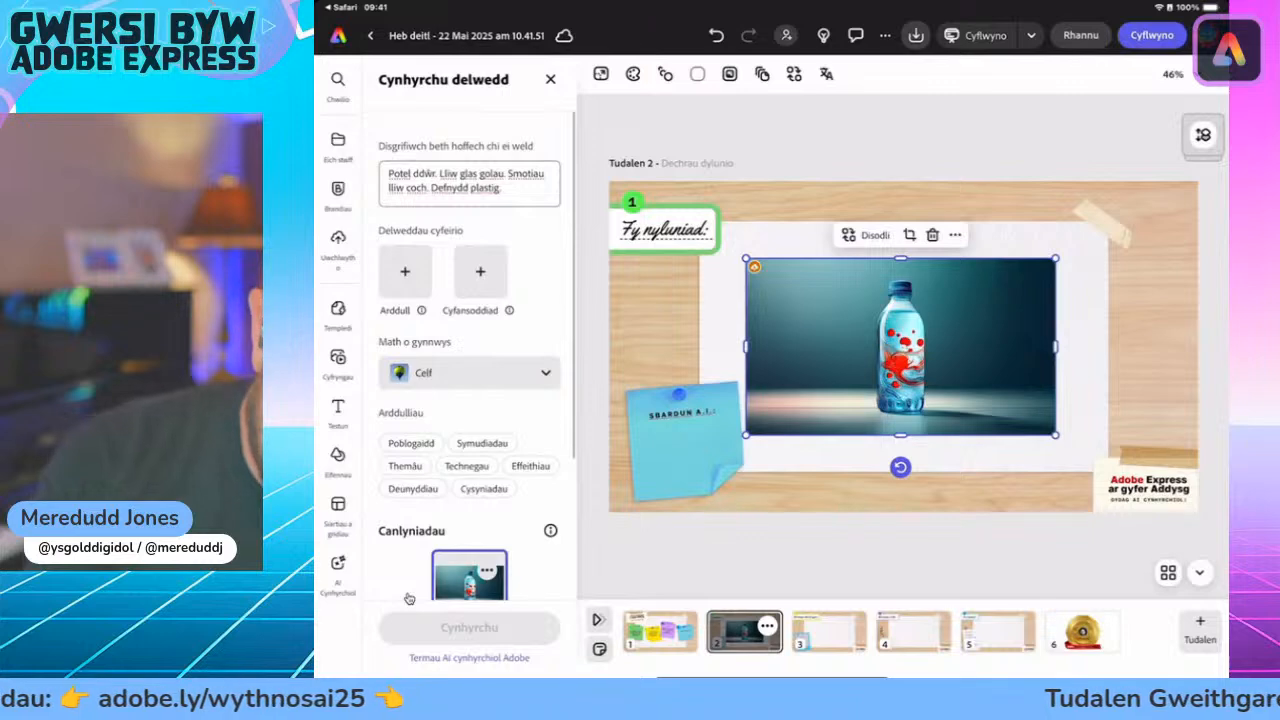
pyautogui.click(437, 174)
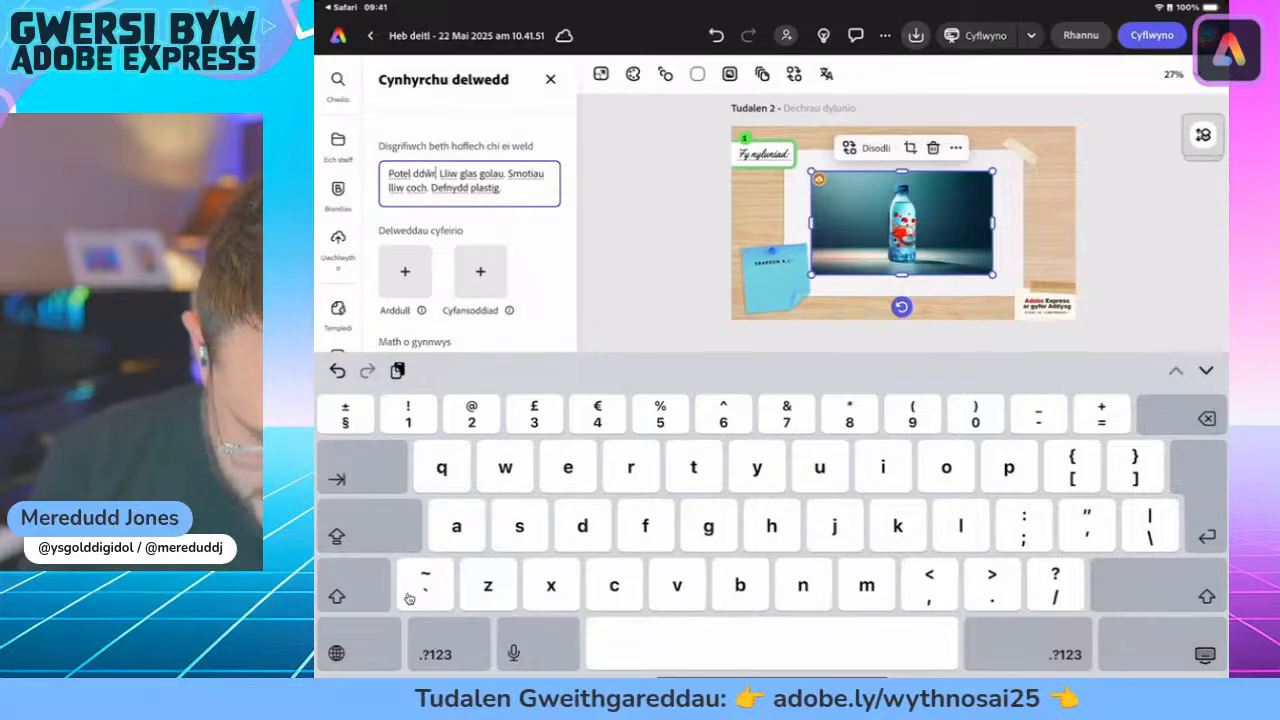
pyautogui.press('BackSpace')
pyautogui.write('i')
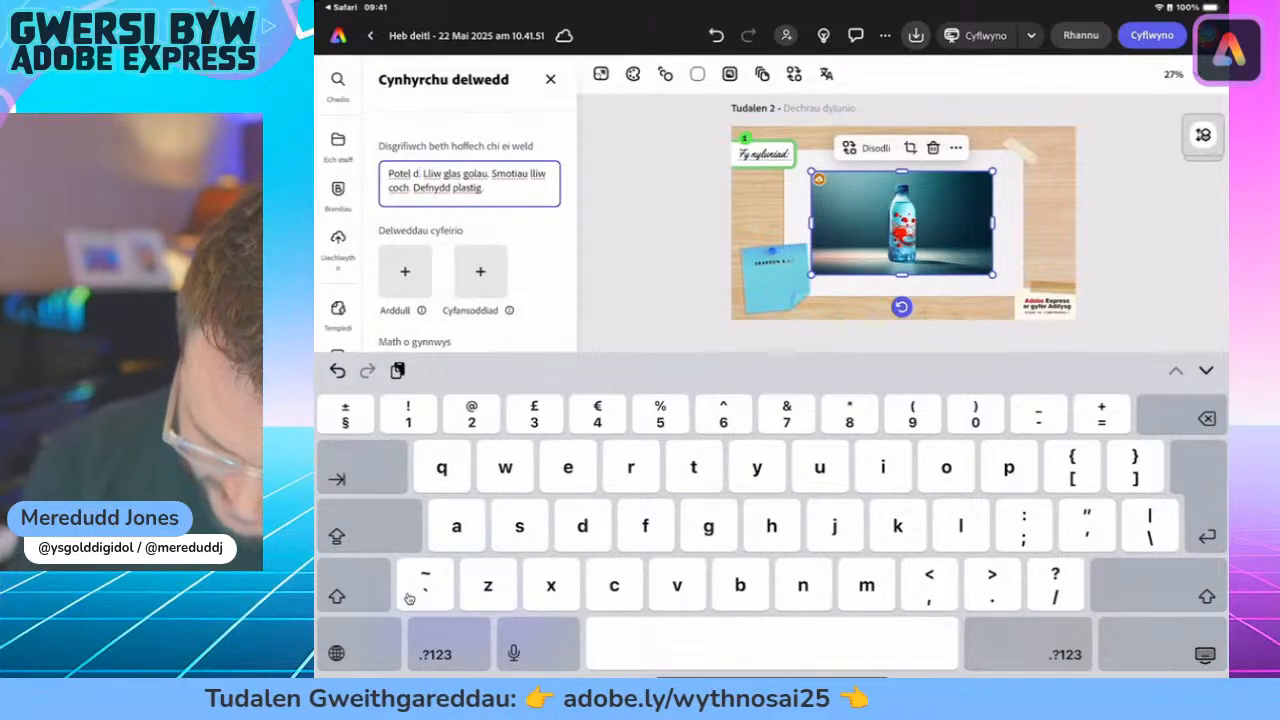
pyautogui.write('od')
pyautogui.click(1205, 654)
pyautogui.click(445, 626)
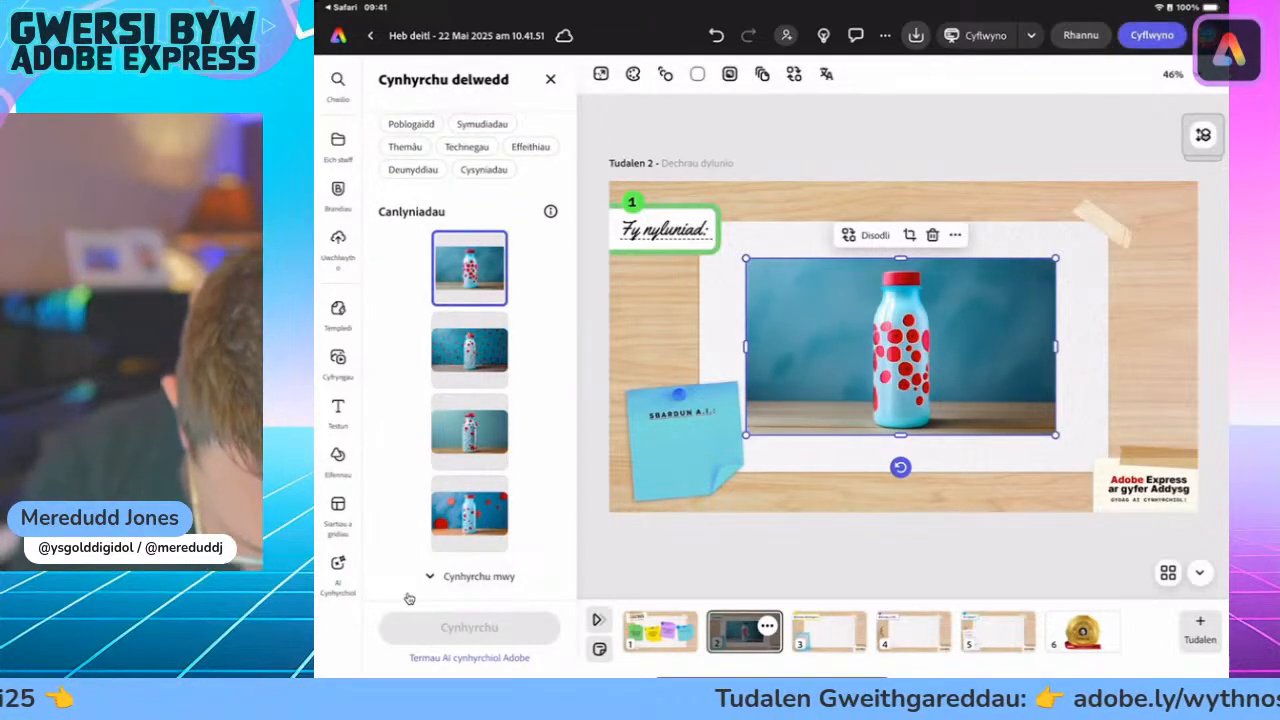
# - Compare the four "Potel diod" results on the page and choose the third bottle image
pyautogui.click(469, 350)
pyautogui.click(486, 414)
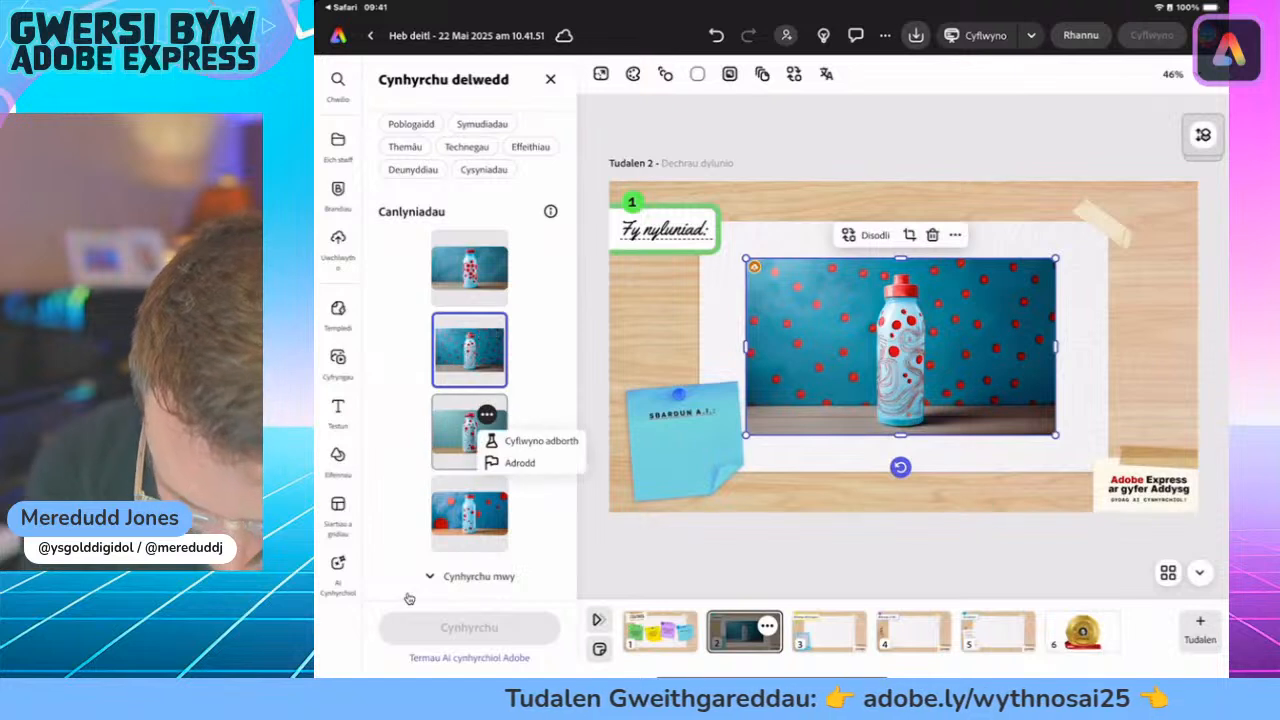
pyautogui.click(464, 431)
pyautogui.click(469, 513)
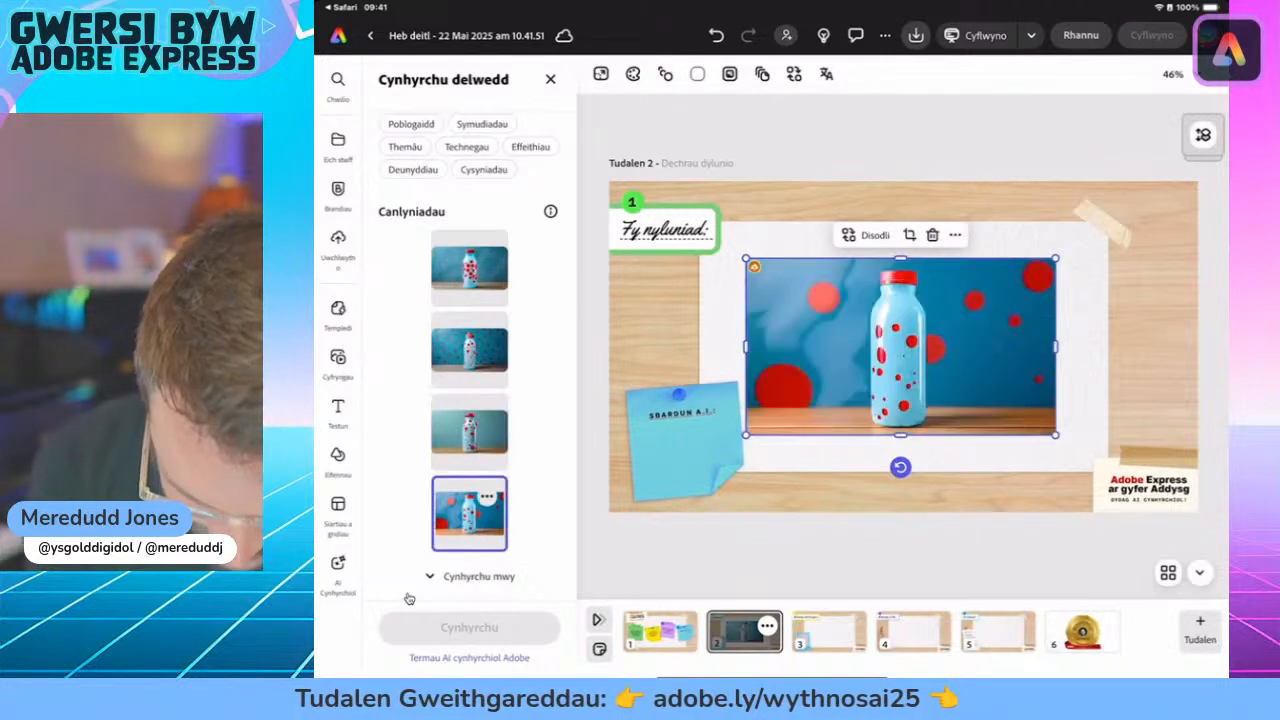
pyautogui.click(486, 414)
pyautogui.click(469, 350)
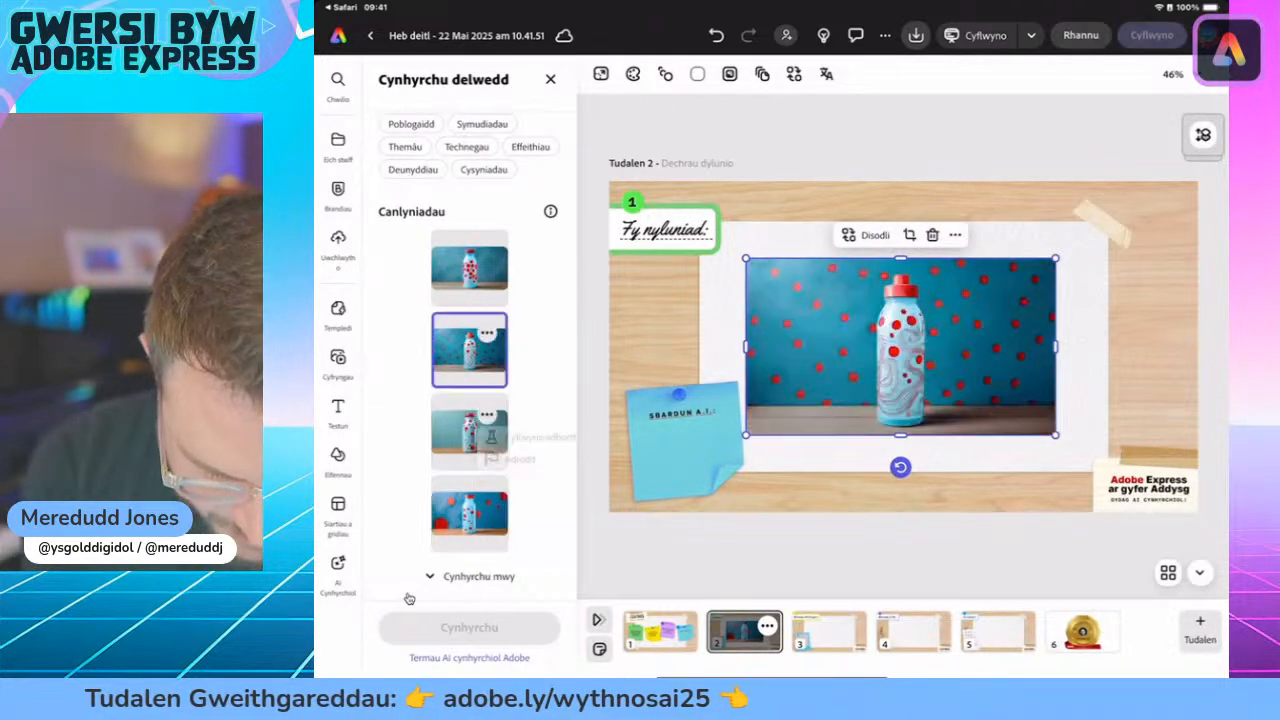
pyautogui.click(486, 250)
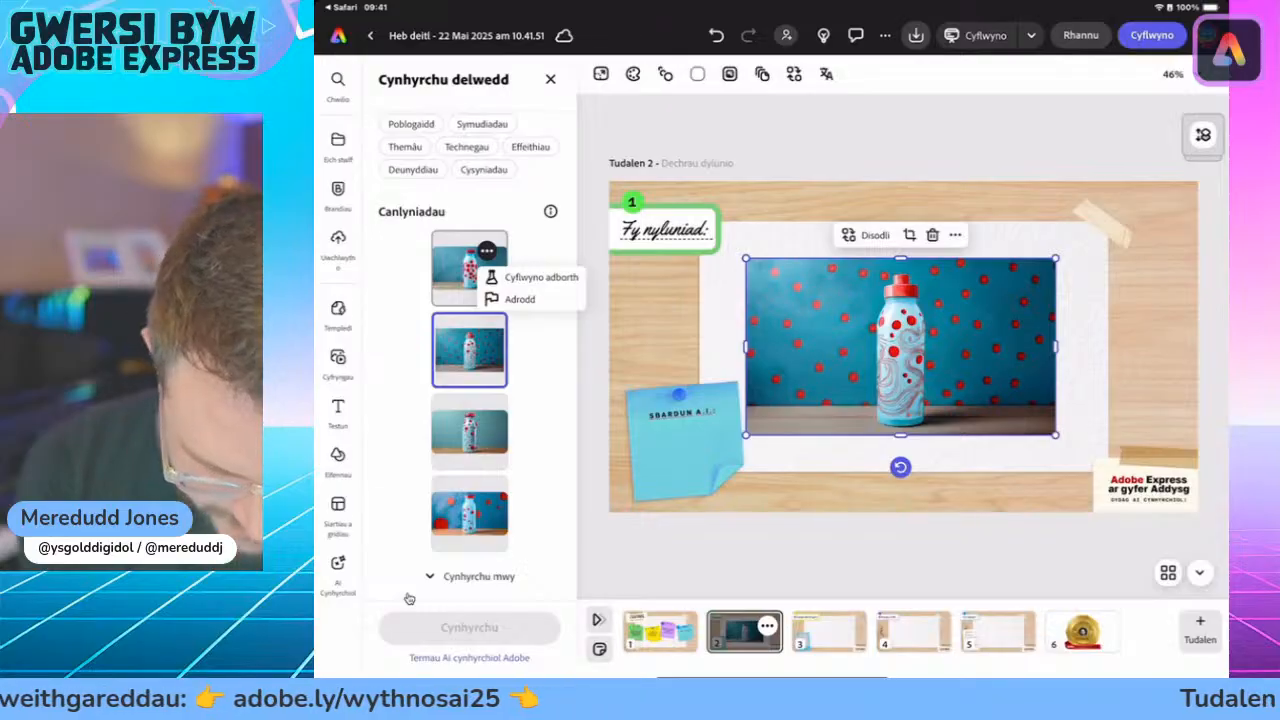
pyautogui.click(469, 350)
pyautogui.click(469, 267)
pyautogui.click(469, 350)
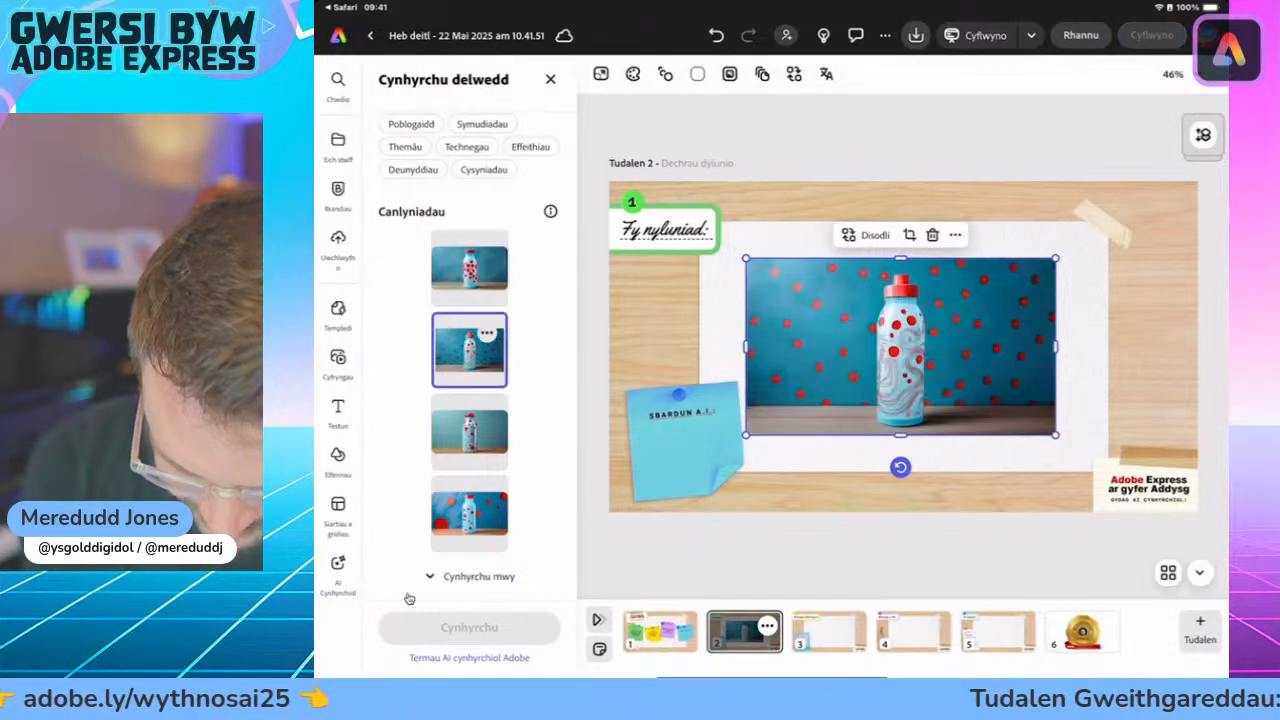
pyautogui.click(469, 267)
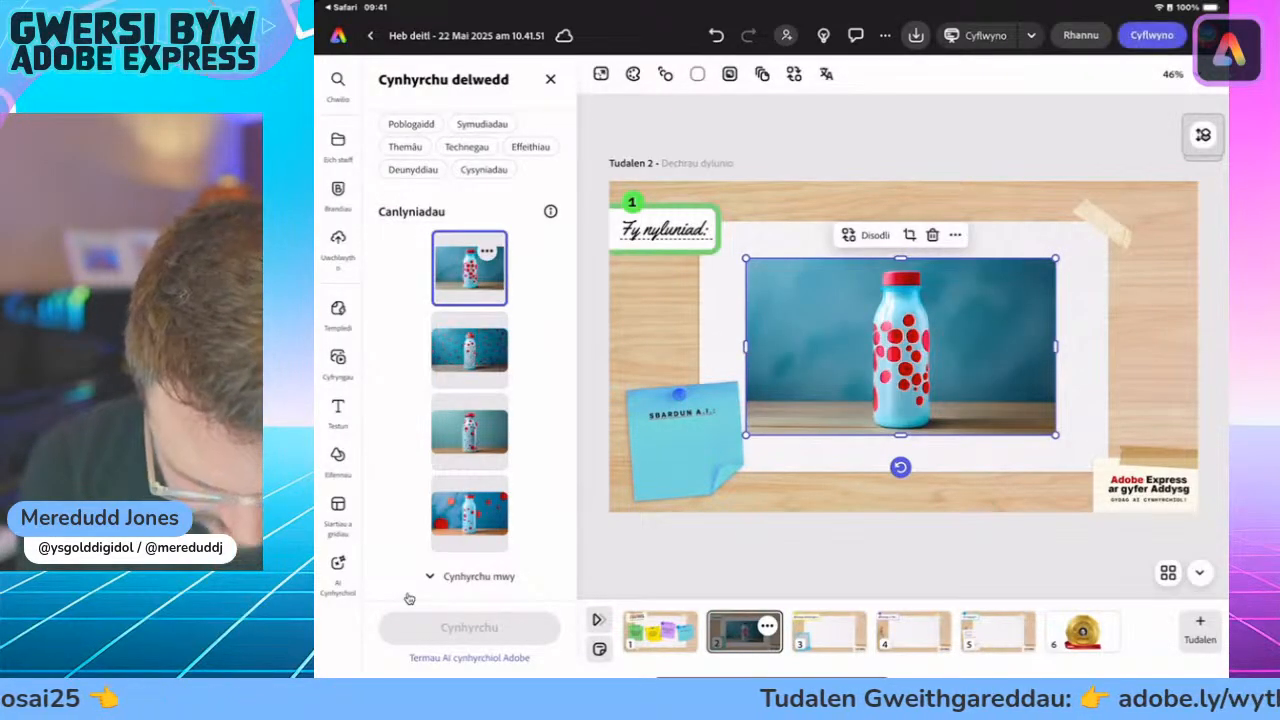
pyautogui.click(486, 333)
pyautogui.click(469, 431)
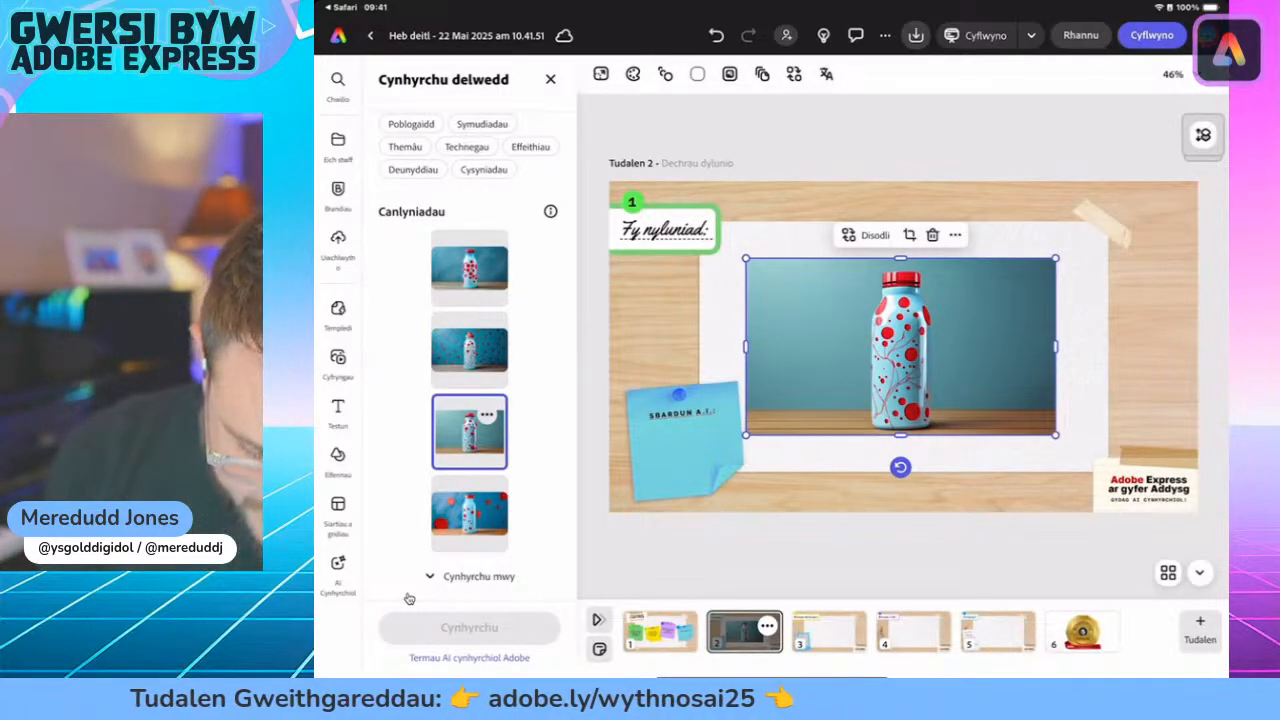
# - Copy the full image description text from the prompt
pyautogui.scroll(5, 408, 598)
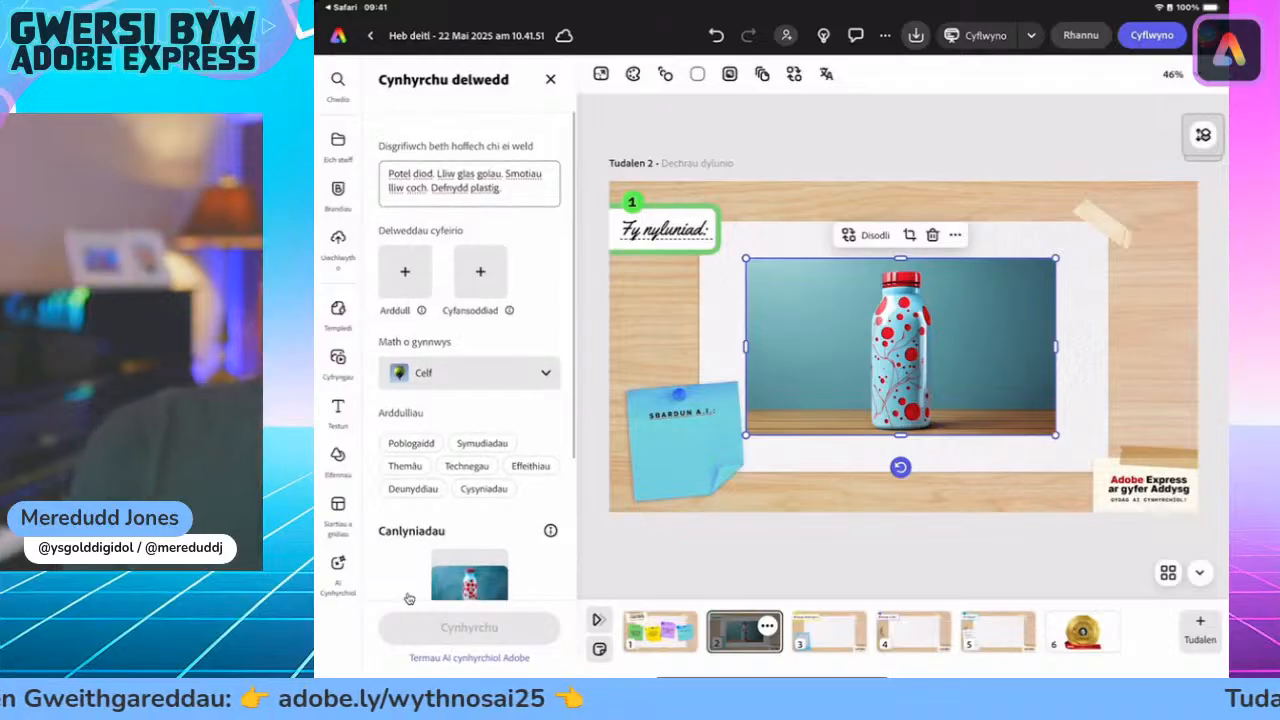
pyautogui.doubleClick(392, 173)
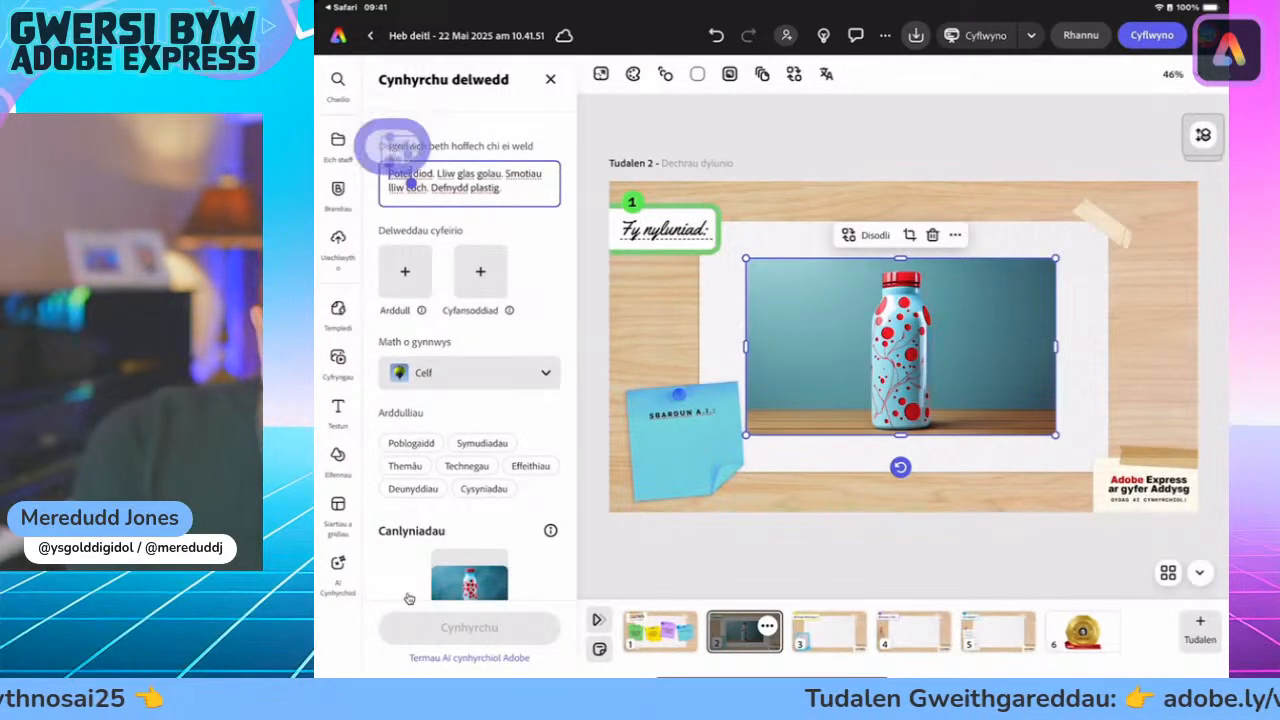
pyautogui.moveTo(415, 180); pyautogui.dragTo(504, 197)
pyautogui.press('super+c')
pyautogui.click(419, 142)
# - Paste the copied description on a new line below the "SBARDUN A.I.:" heading on the blue sticky note
pyautogui.click(683, 412)
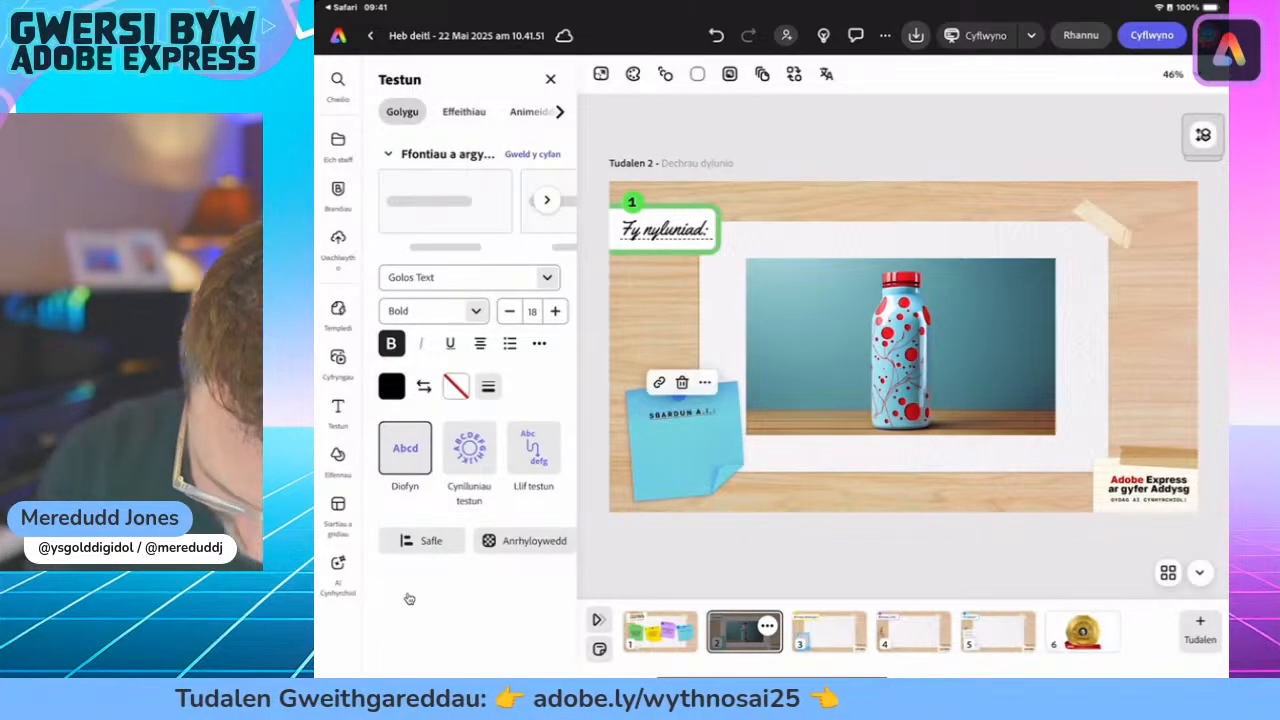
pyautogui.click(338, 360)
pyautogui.scroll(3, 900, 350)
pyautogui.scroll(3, 900, 350)
pyautogui.click(766, 346)
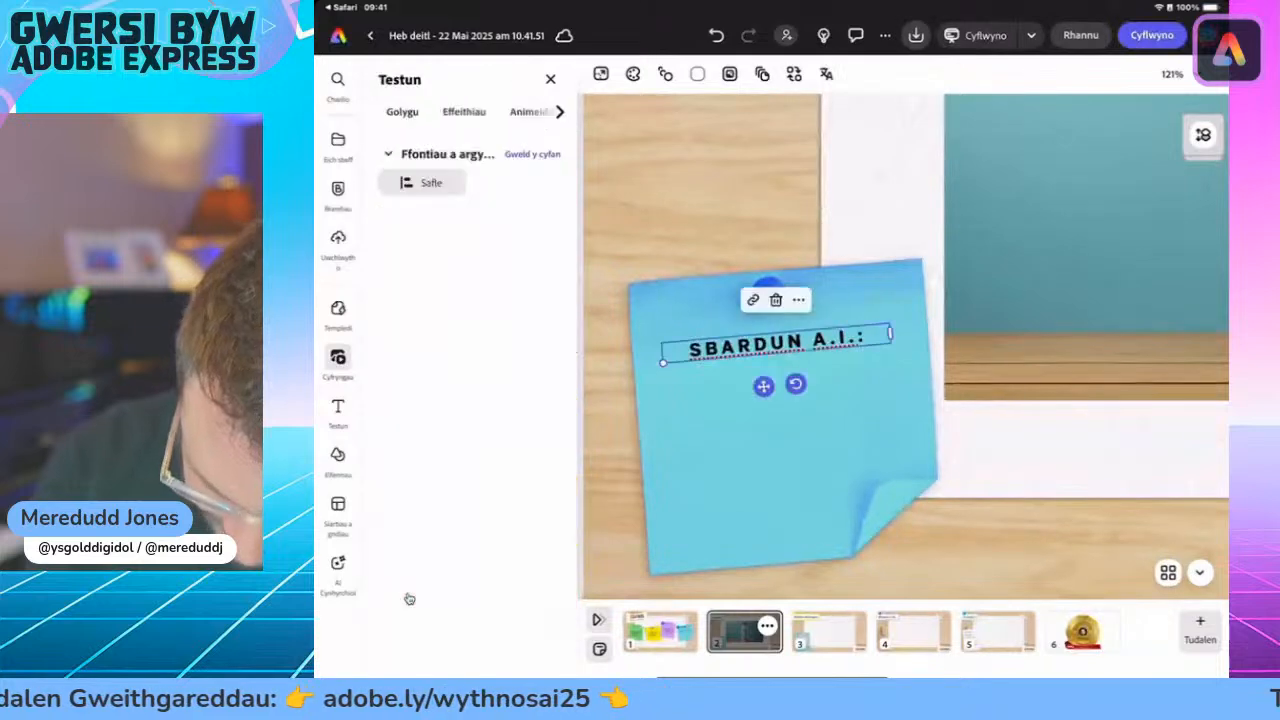
pyautogui.click(777, 343)
pyautogui.press('Return')
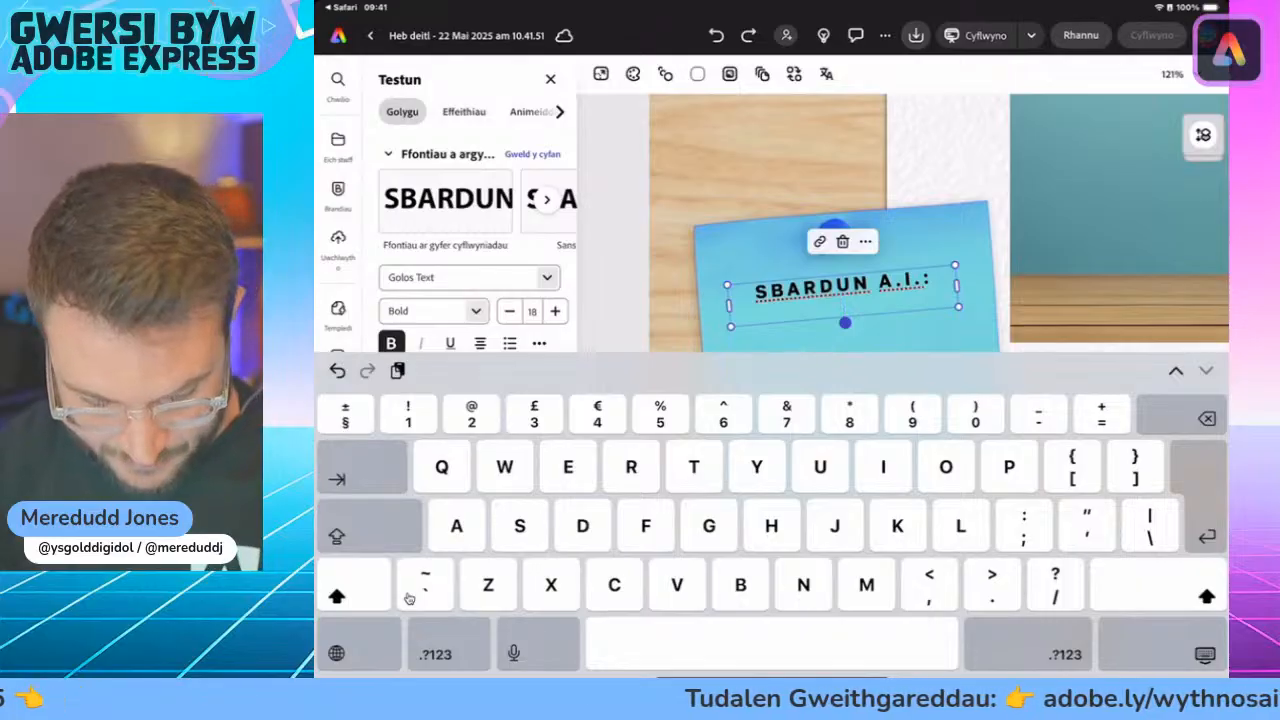
pyautogui.press('super+v')
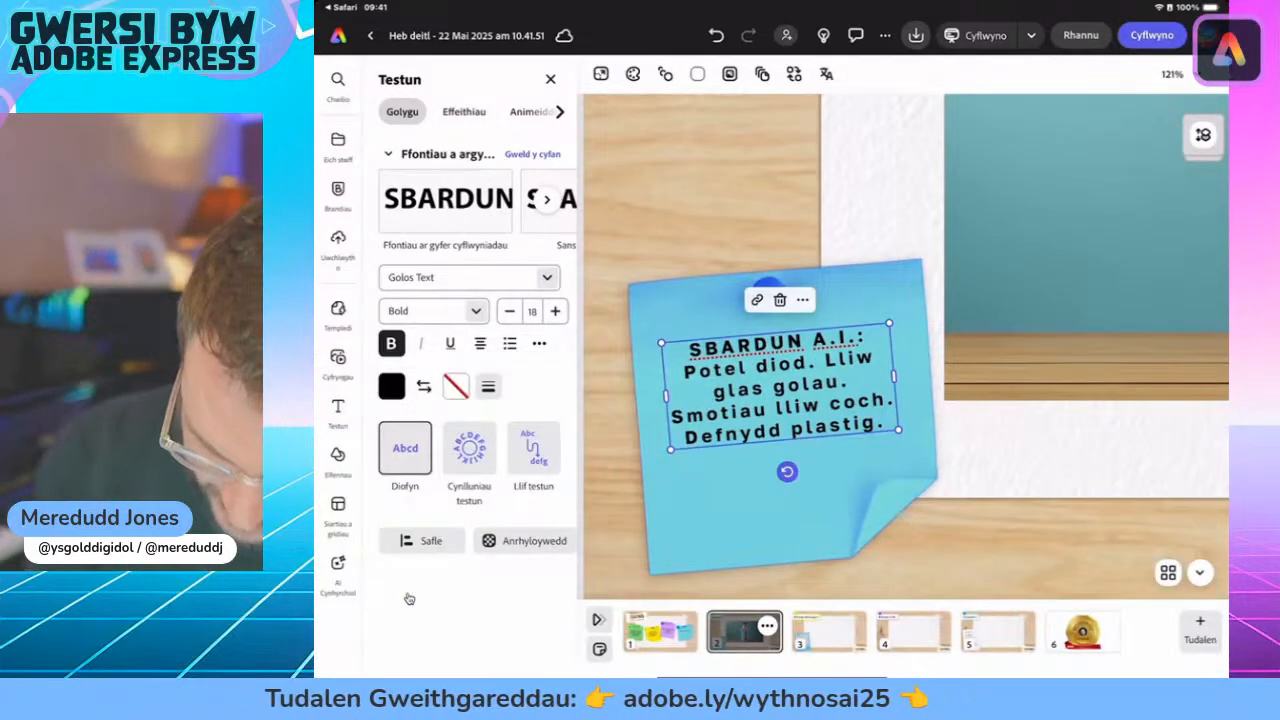
pyautogui.scroll(-5, 905, 346)
pyautogui.click(933, 346)
pyautogui.moveTo(933, 346)
pyautogui.mouseDown()
pyautogui.moveTo(975, 336)
pyautogui.moveTo(936, 346)
pyautogui.mouseUp()
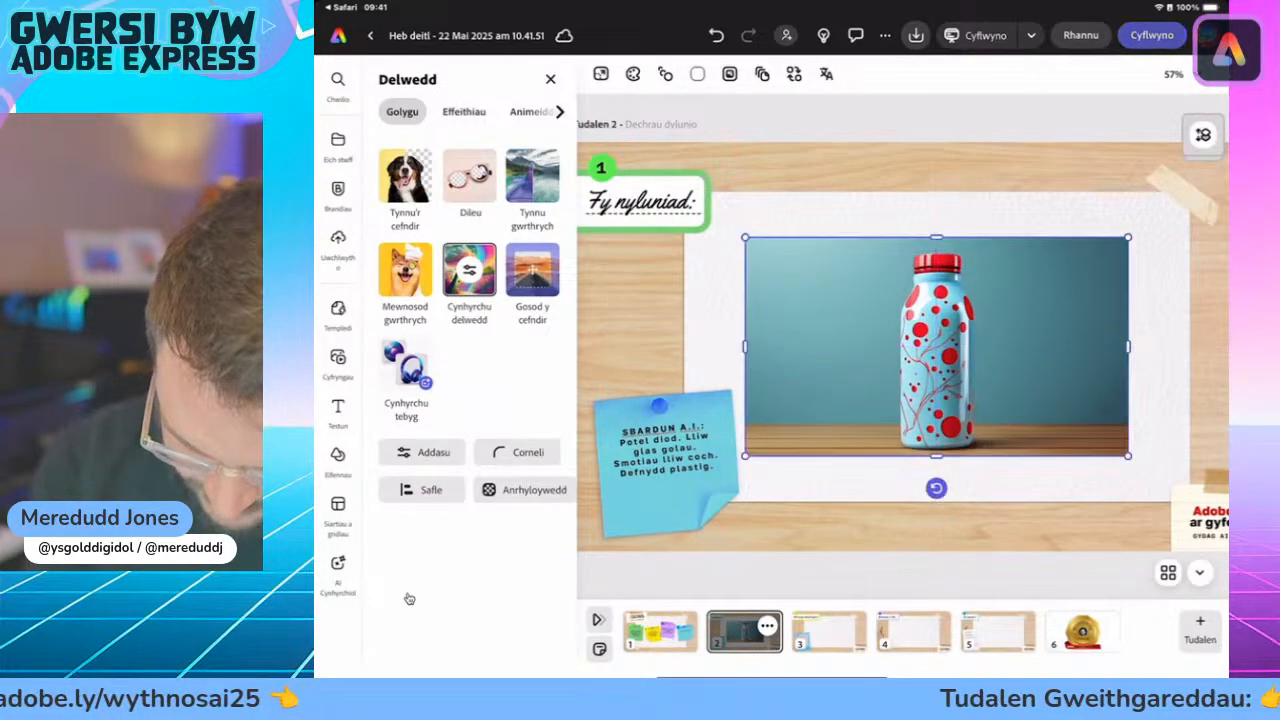
pyautogui.click(880, 526)
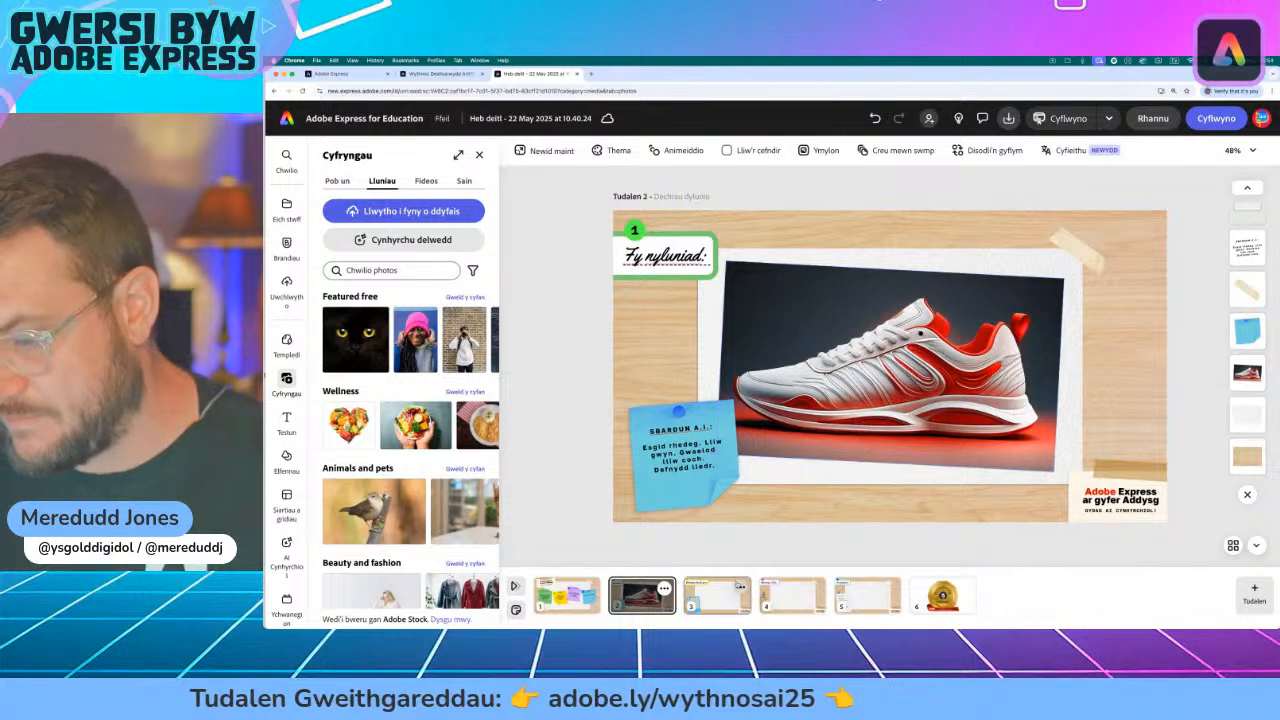
# - In the desktop browser design, copy the running shoe image from page 2 and paste it onto page 3
pyautogui.click(723, 596)
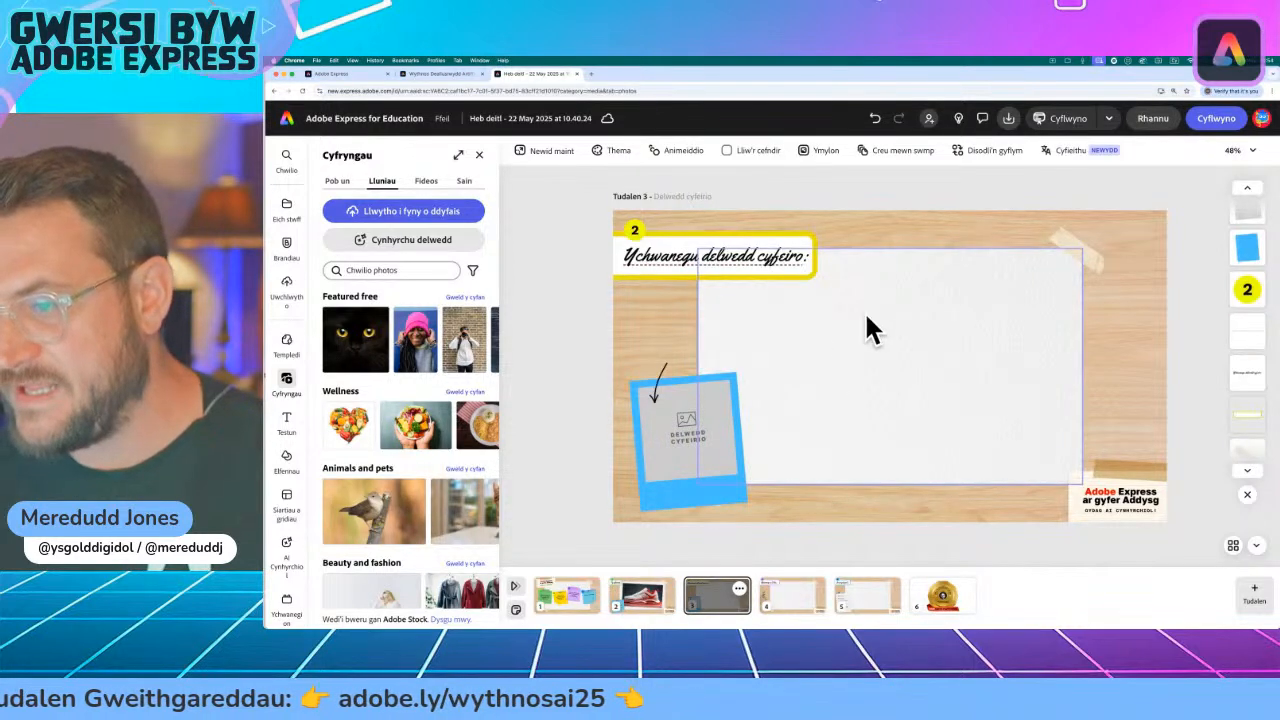
pyautogui.click(642, 596)
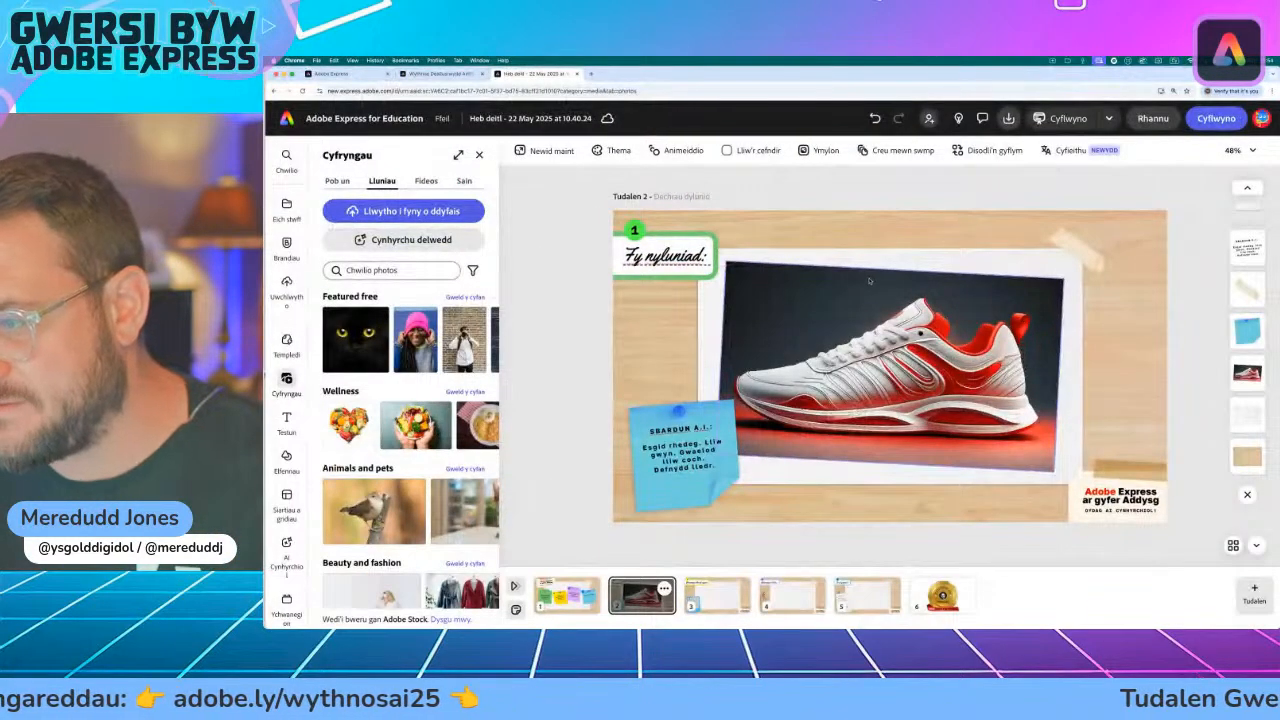
pyautogui.click(866, 280)
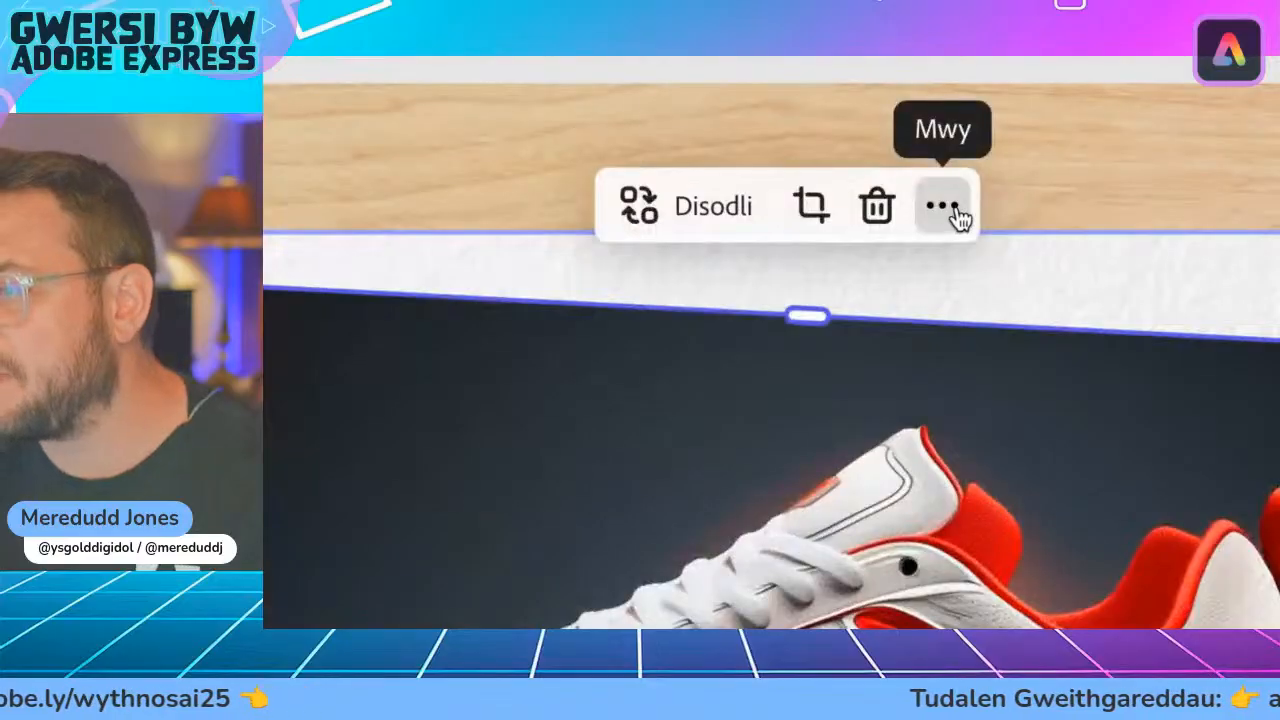
pyautogui.click(945, 210)
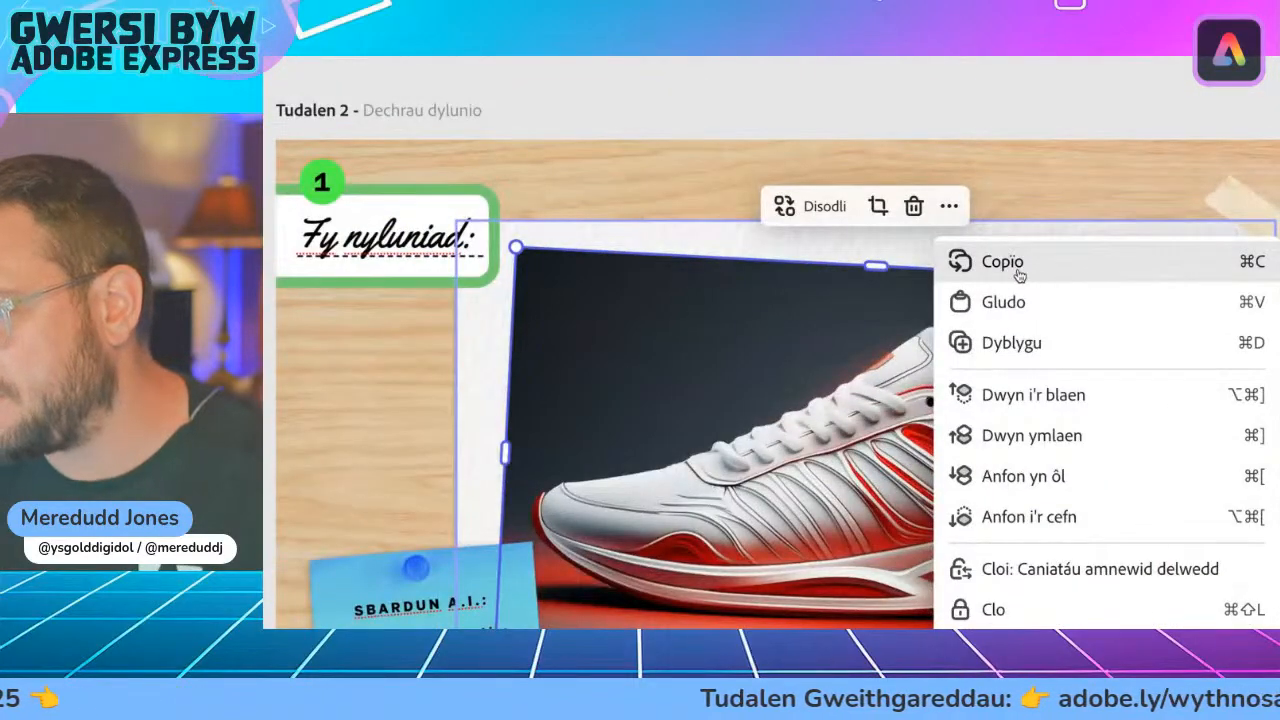
pyautogui.click(1010, 263)
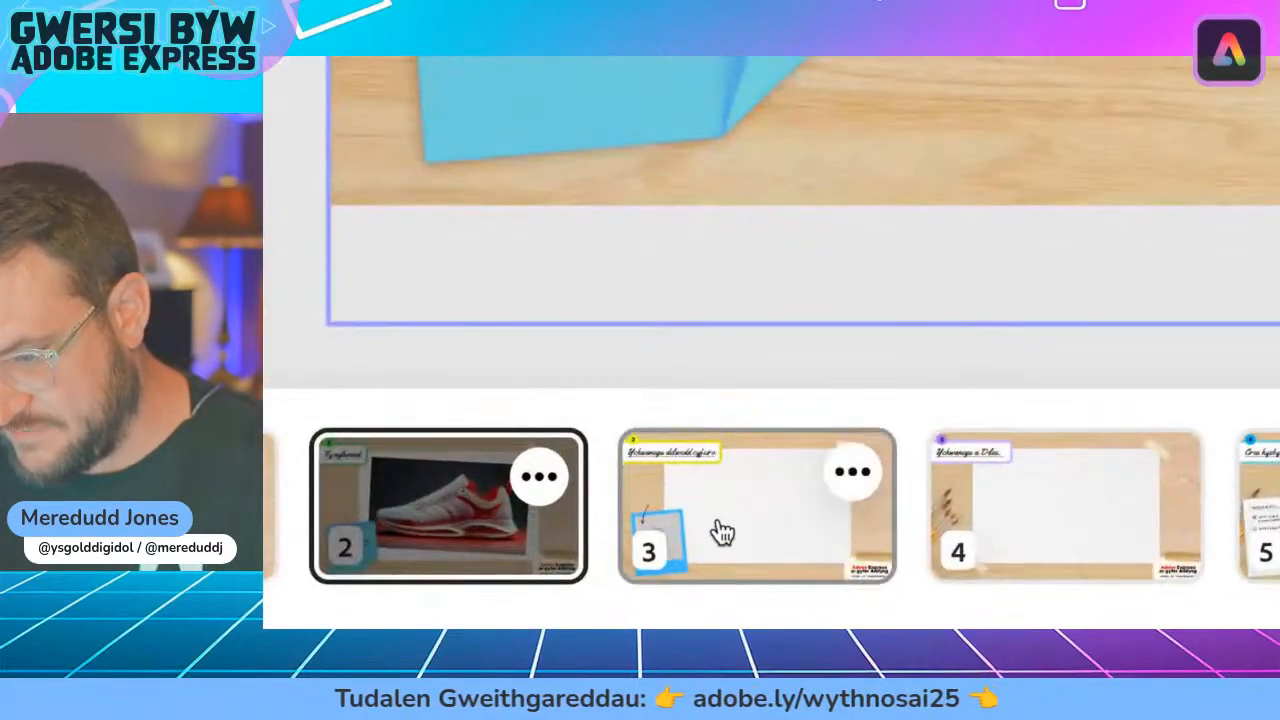
pyautogui.click(709, 601)
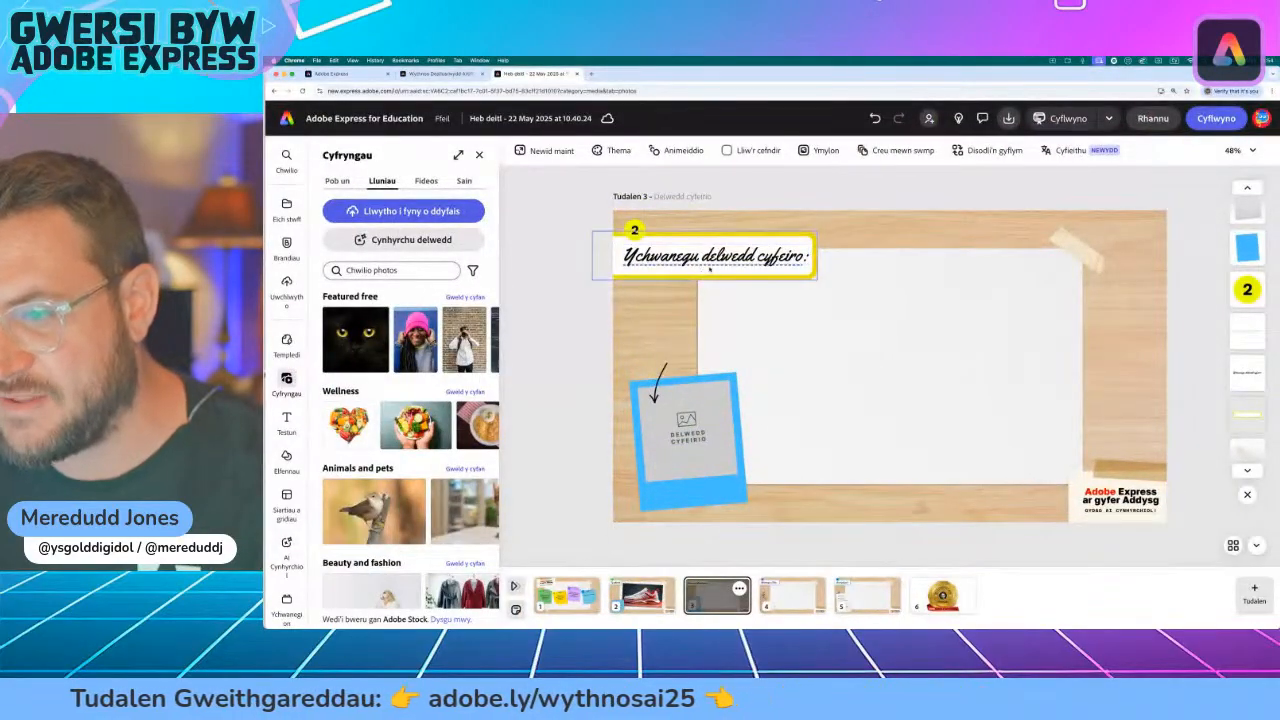
pyautogui.rightClick(863, 329)
pyautogui.click(790, 223)
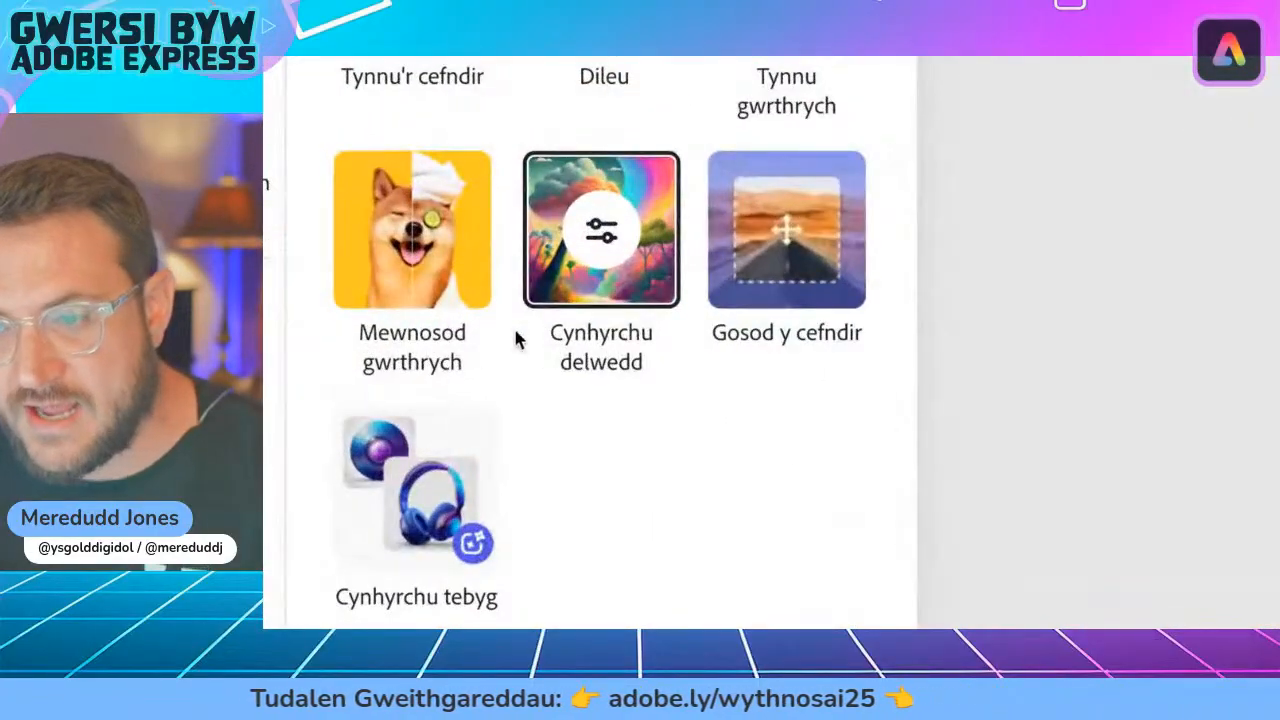
# - Open the Cynhyrchu delwedd settings for the page 3 shoe image and review the reference image, content type and style options
pyautogui.click(600, 240)
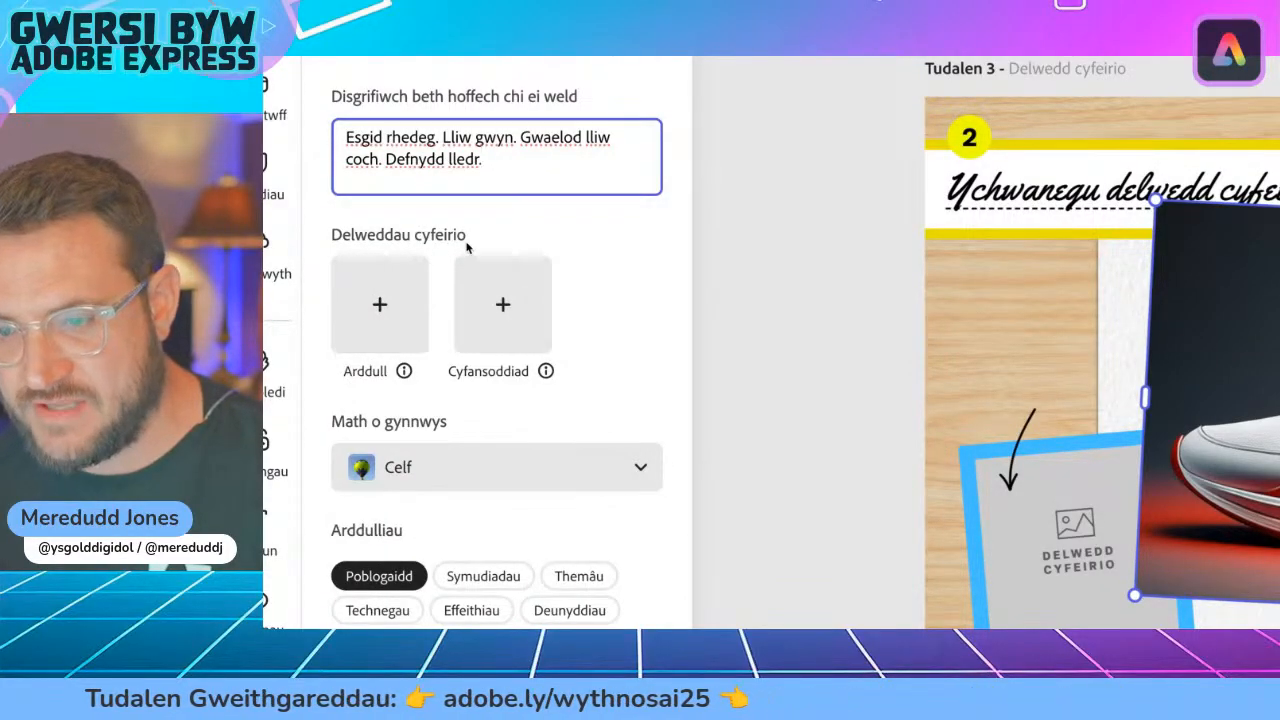
pyautogui.click(380, 303)
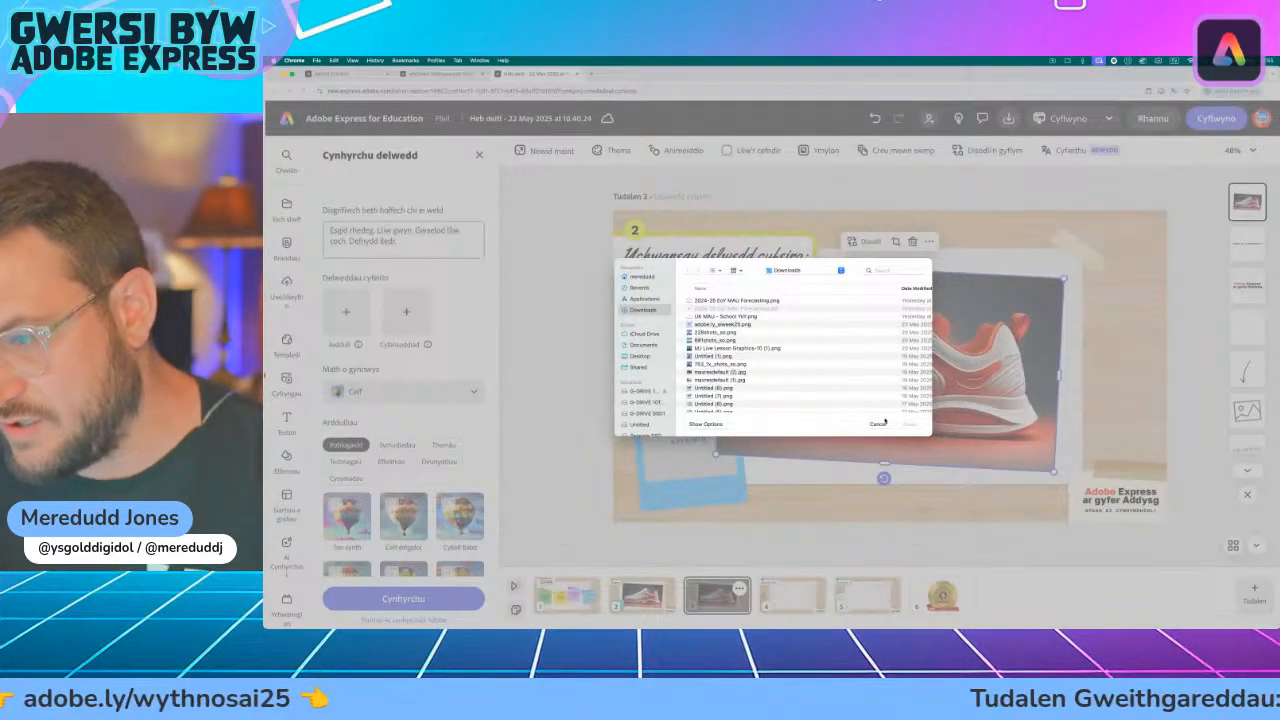
pyautogui.click(876, 424)
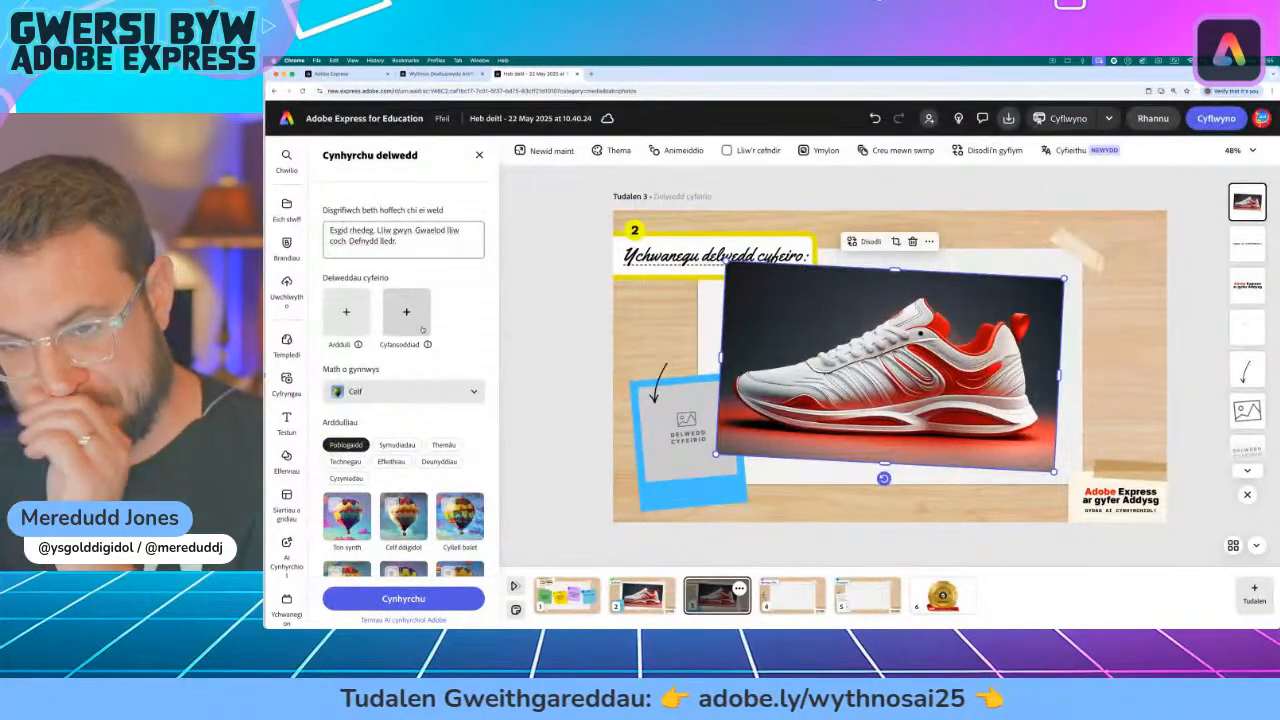
pyautogui.scroll(-2, 410, 360)
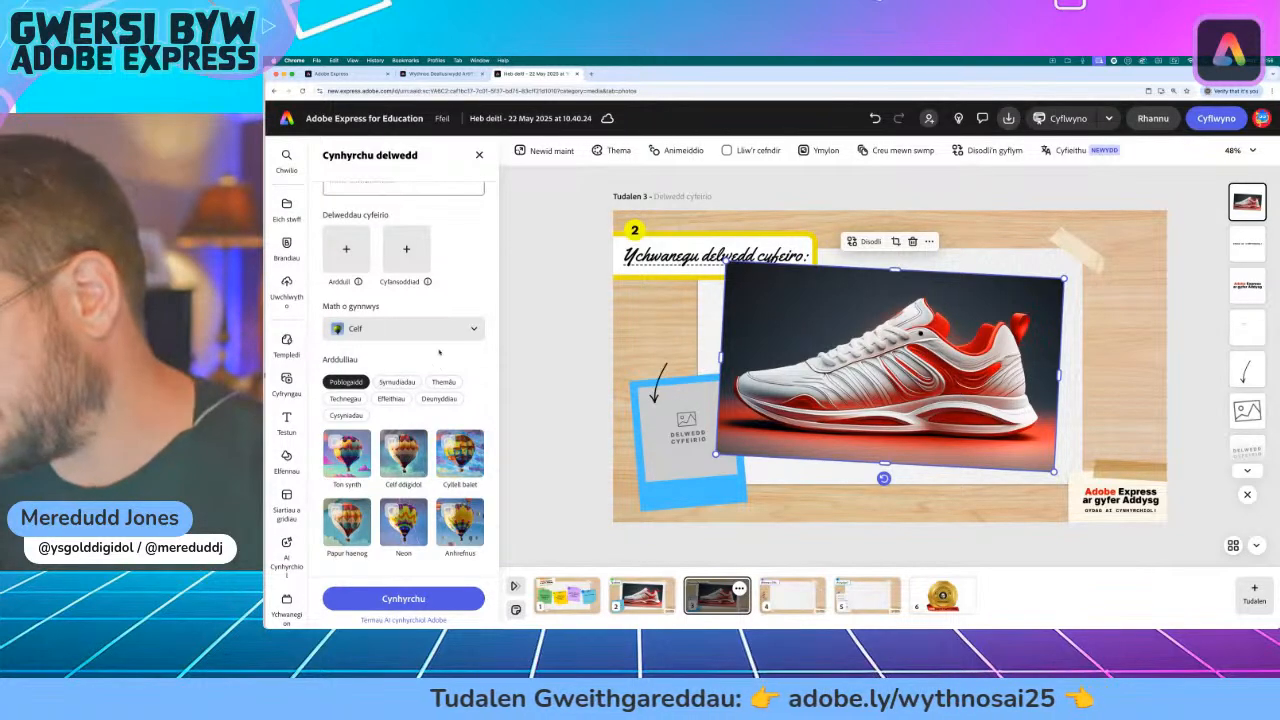
pyautogui.scroll(2, 403, 292)
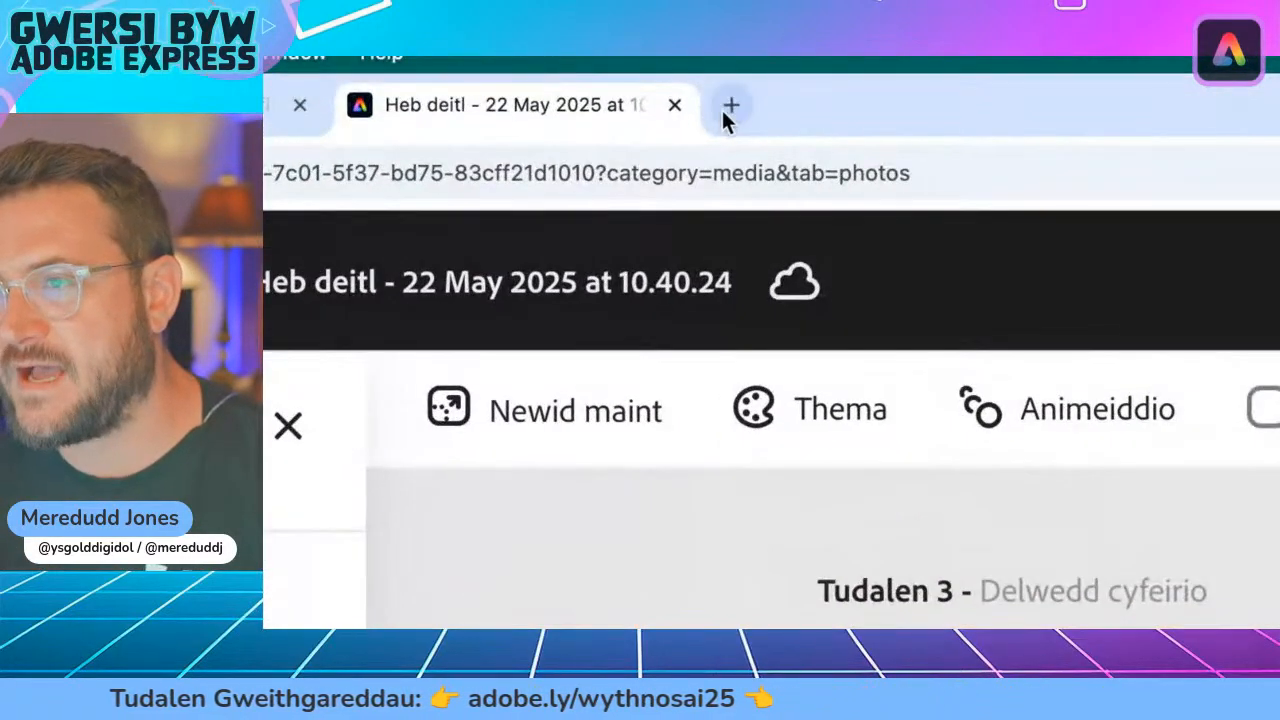
# - In a new browser tab, search Google for "high top sneakers white and red" and show the image results
pyautogui.click(590, 74)
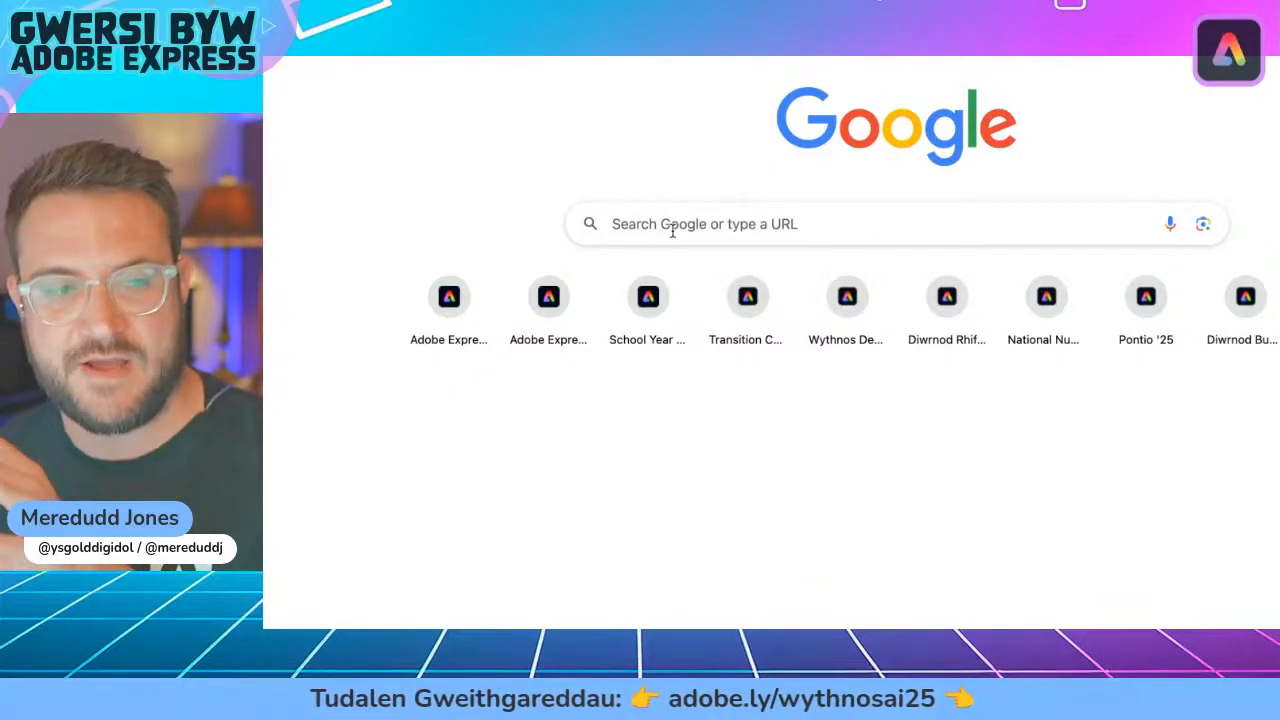
pyautogui.click(684, 227)
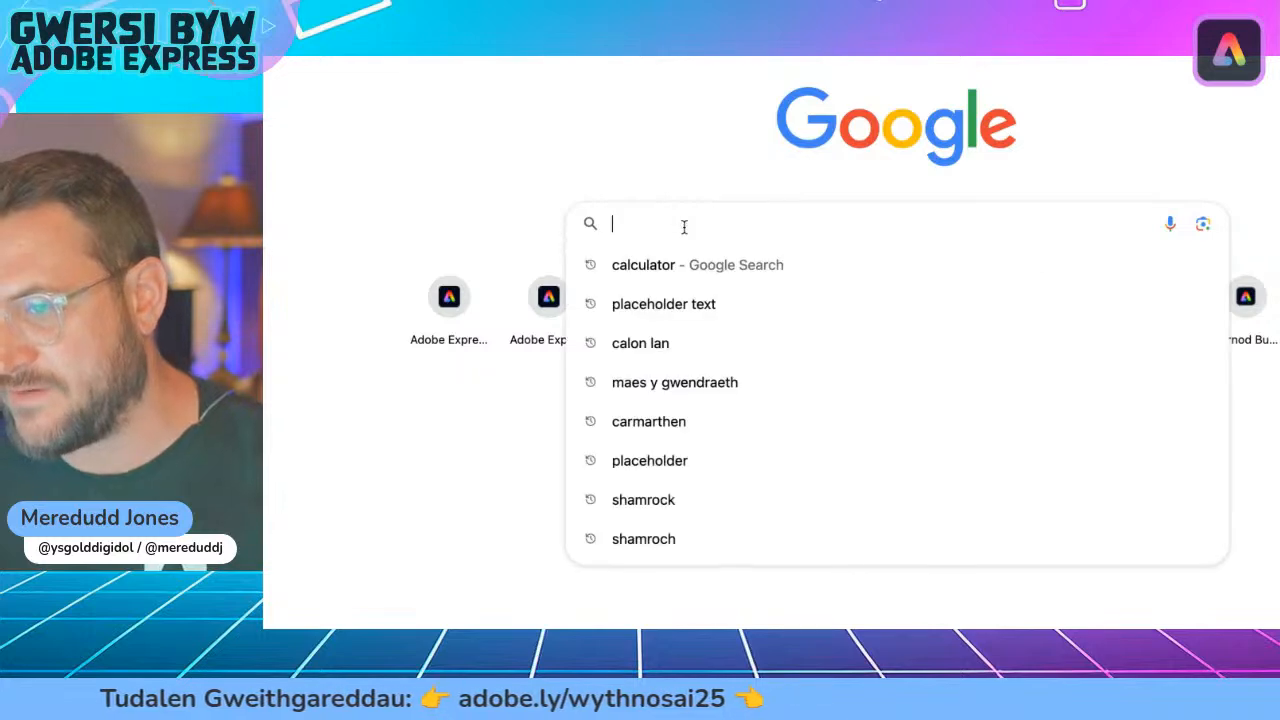
pyautogui.write('hi')
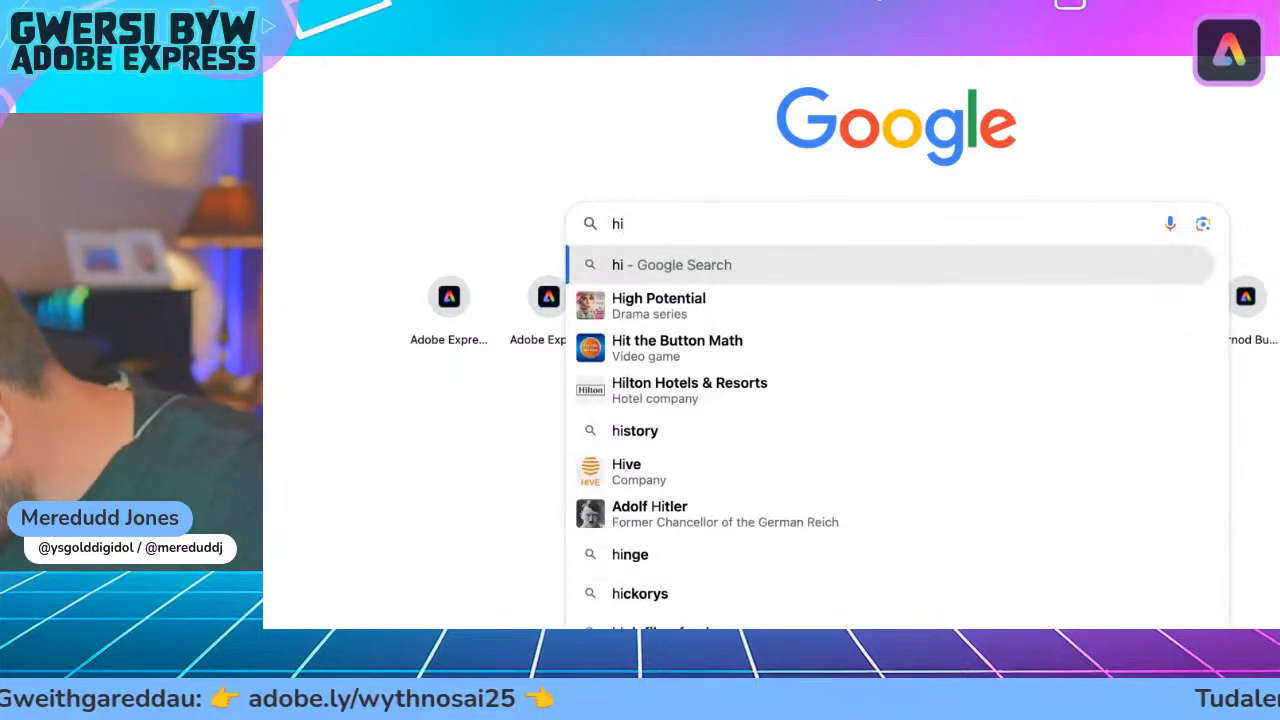
pyautogui.write('gh to')
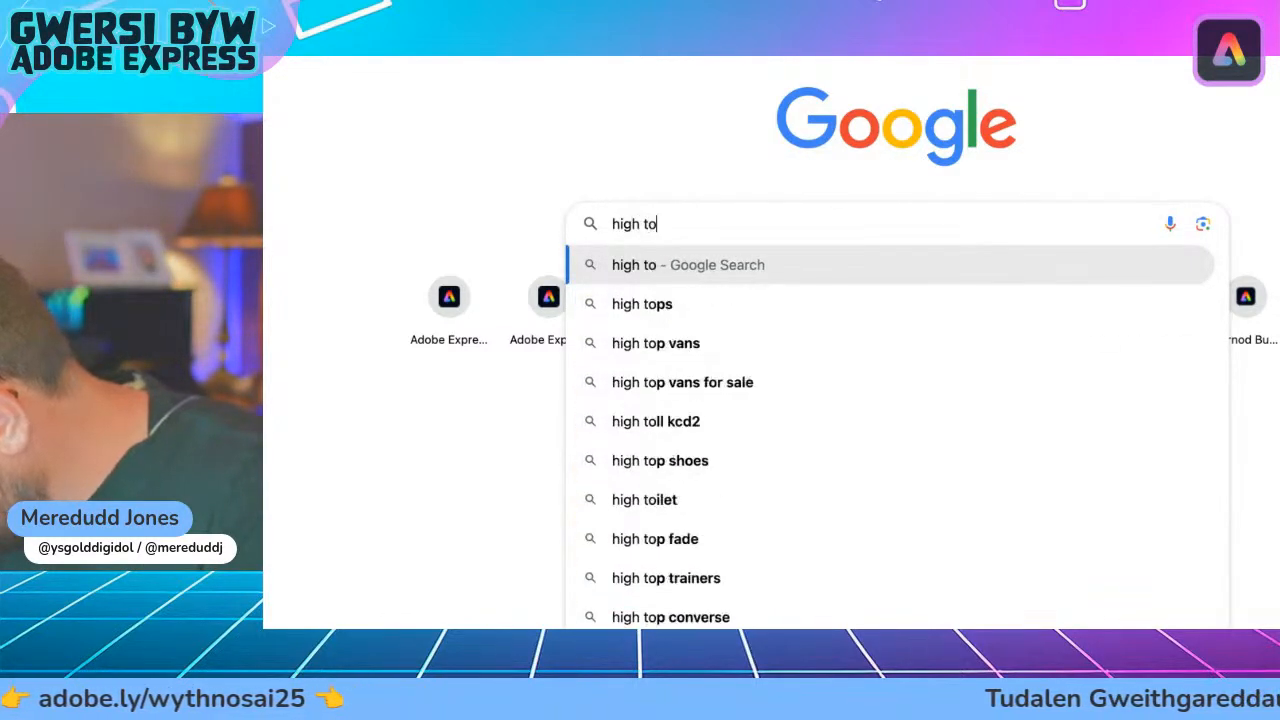
pyautogui.write('p sneak')
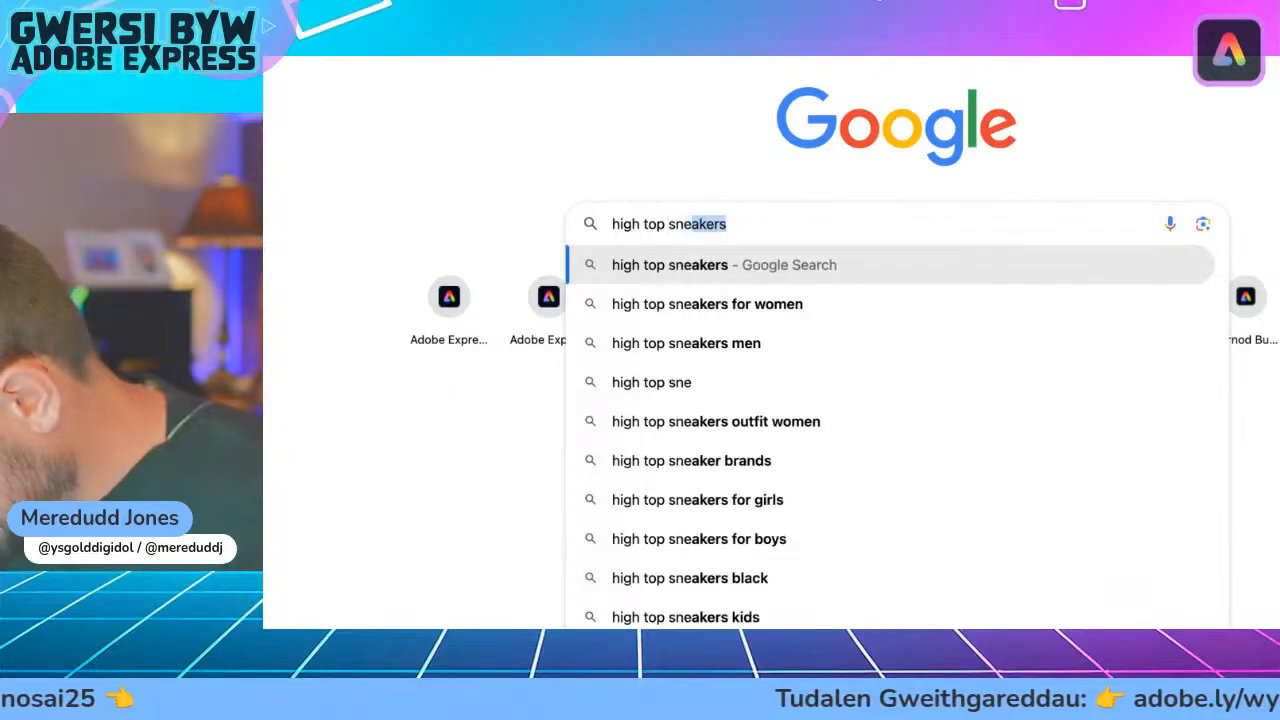
pyautogui.write('ers')
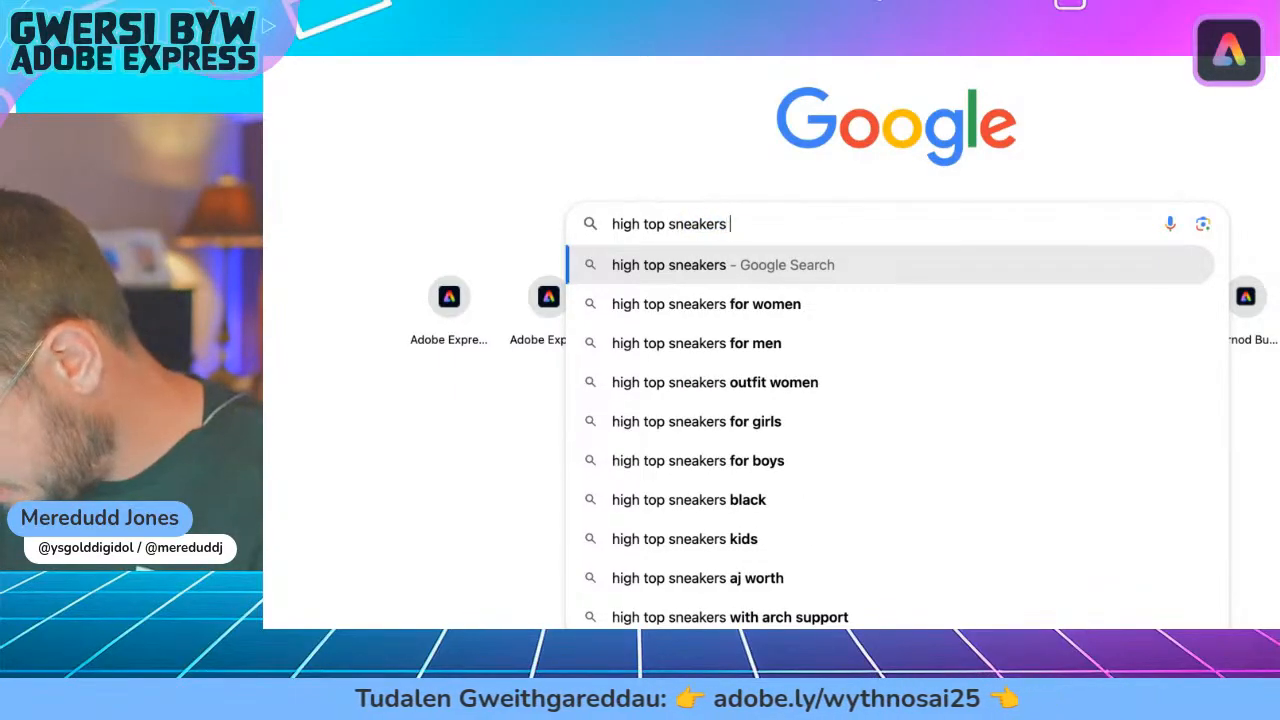
pyautogui.write(' white')
pyautogui.write('and red')
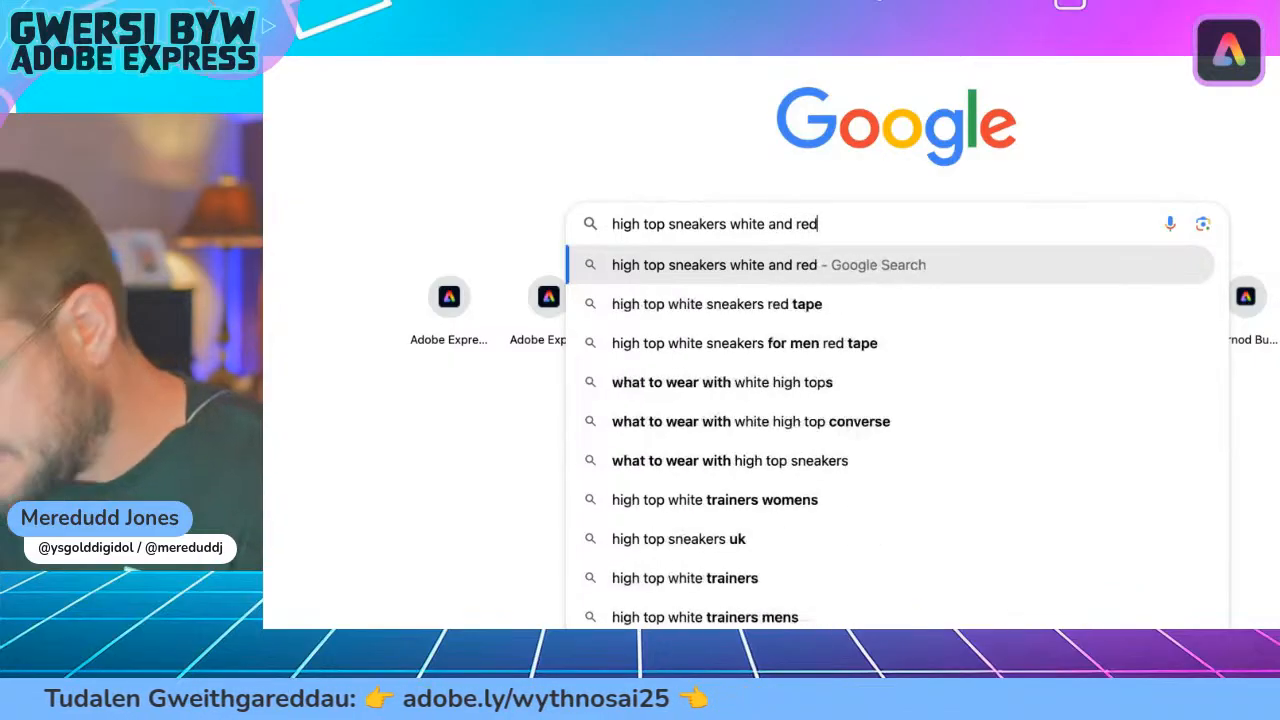
pyautogui.press('Return')
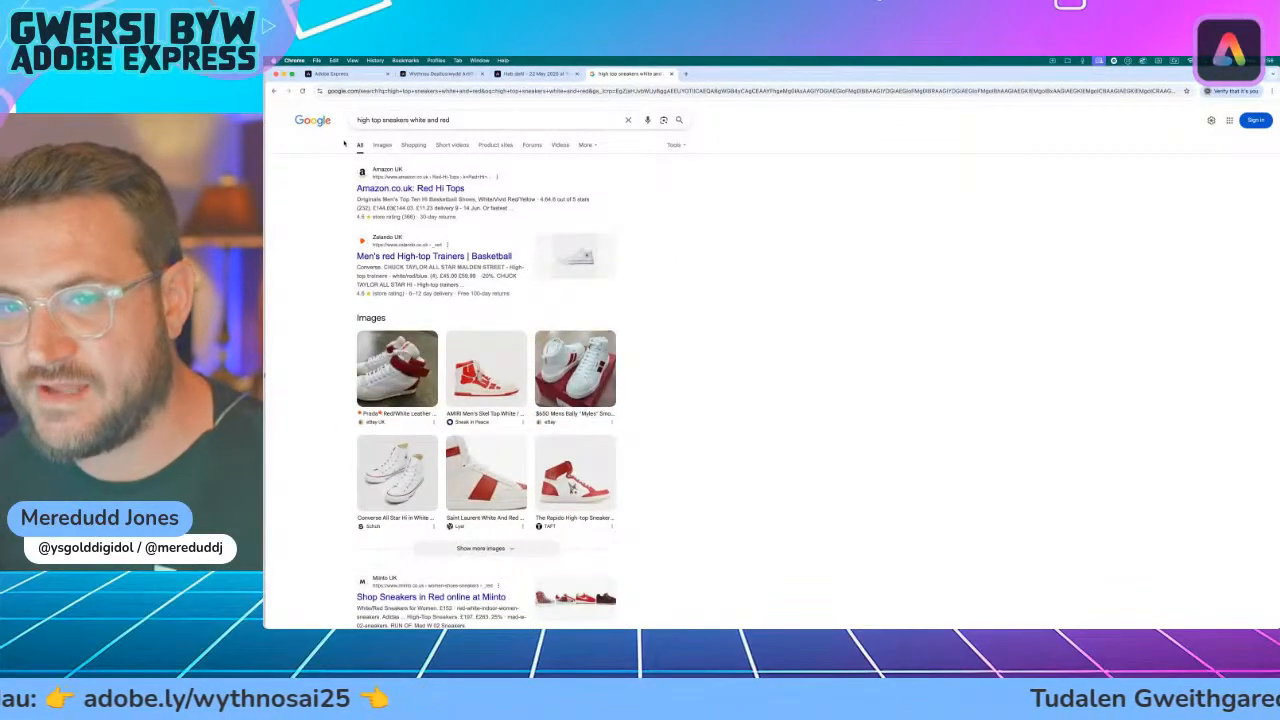
pyautogui.click(382, 147)
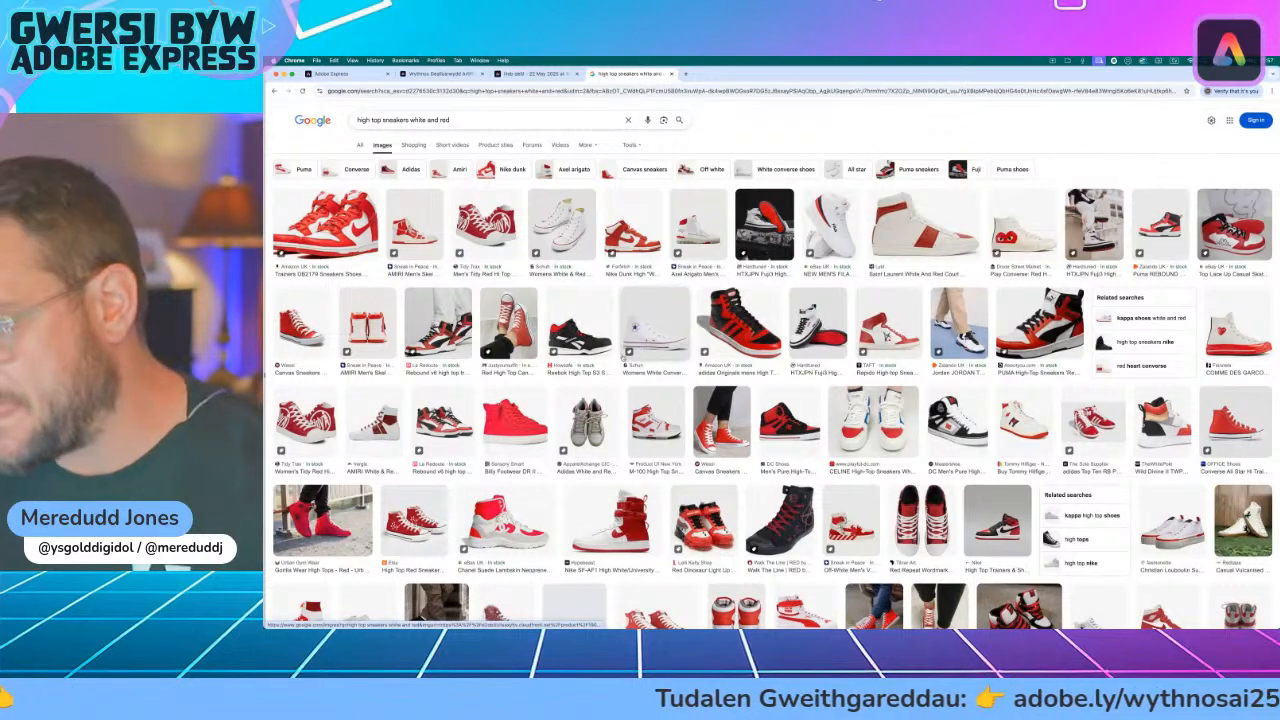
# - Save the white and red Pony M-100 high-top image to Downloads as M100-PP10001-P014_01
pyautogui.scroll(-3, 642, 354)
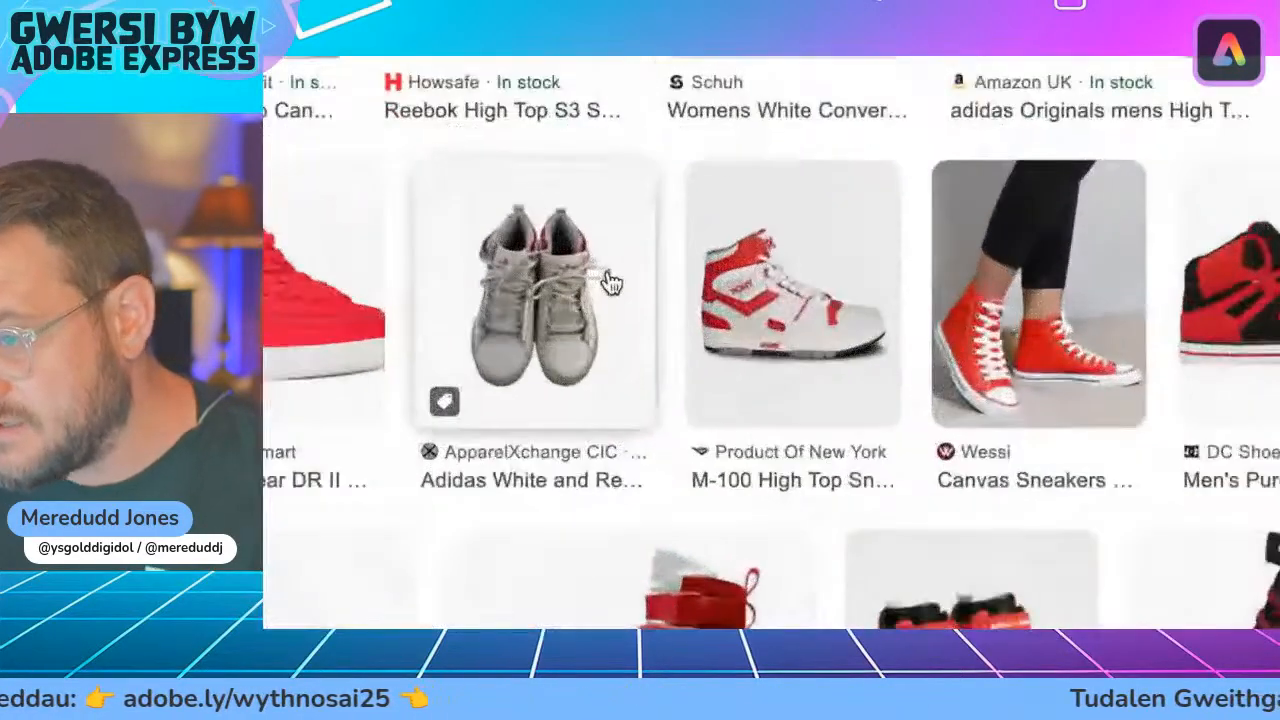
pyautogui.click(790, 340)
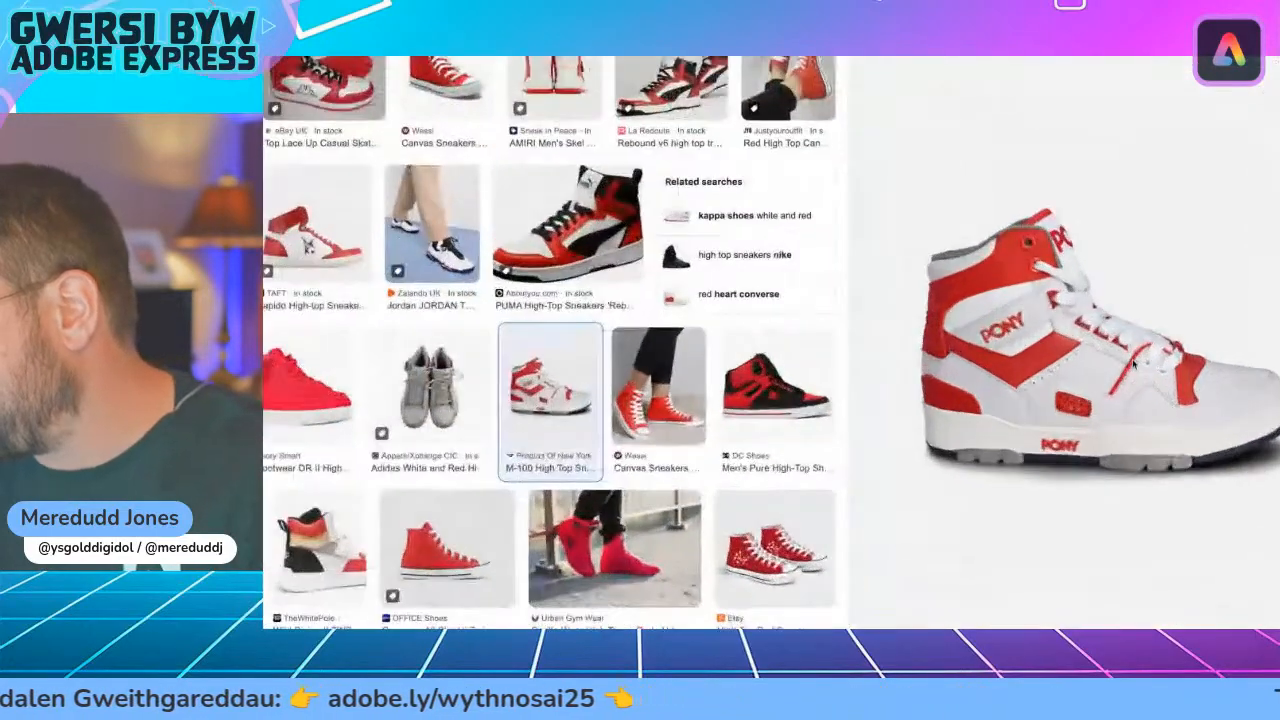
pyautogui.rightClick(1117, 362)
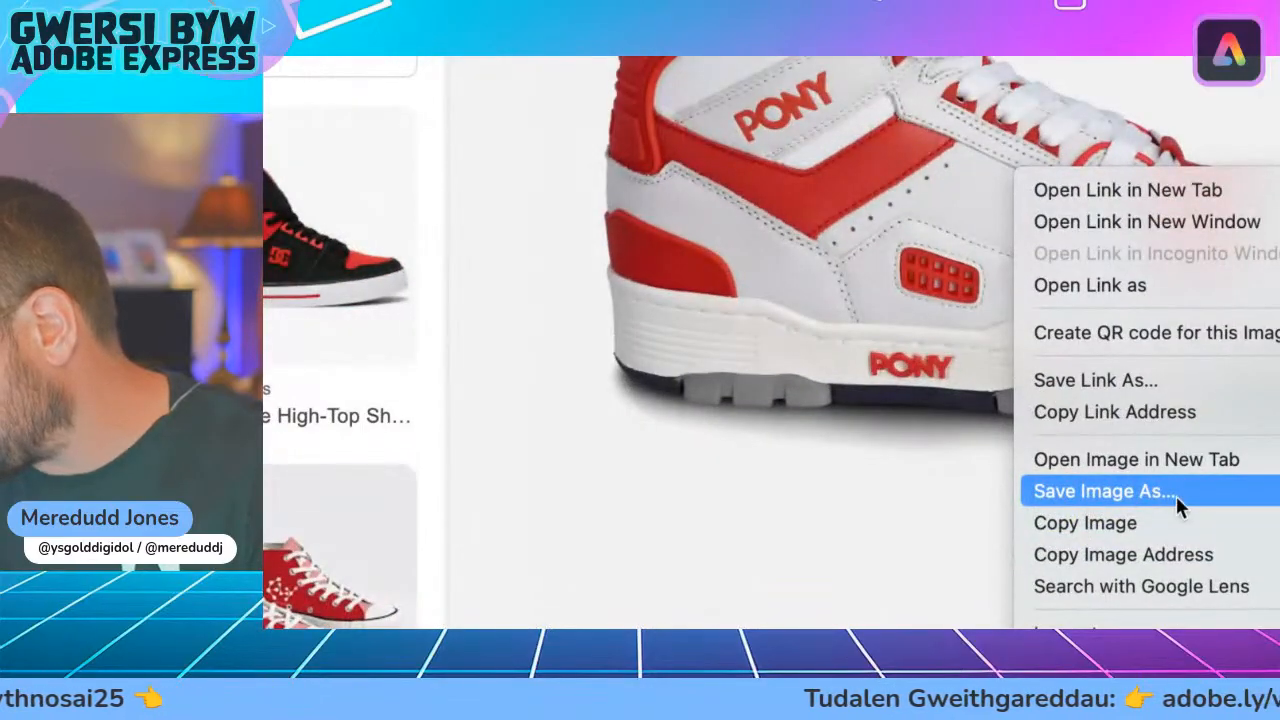
pyautogui.click(1176, 496)
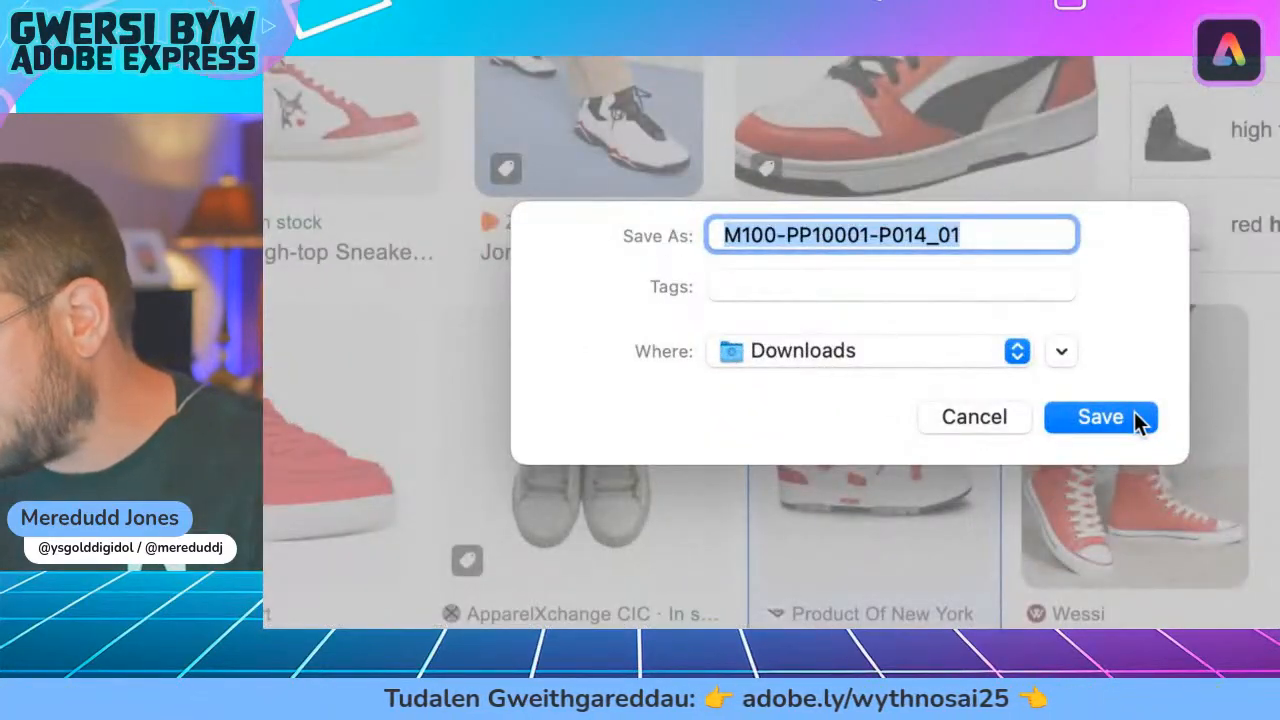
pyautogui.click(1134, 411)
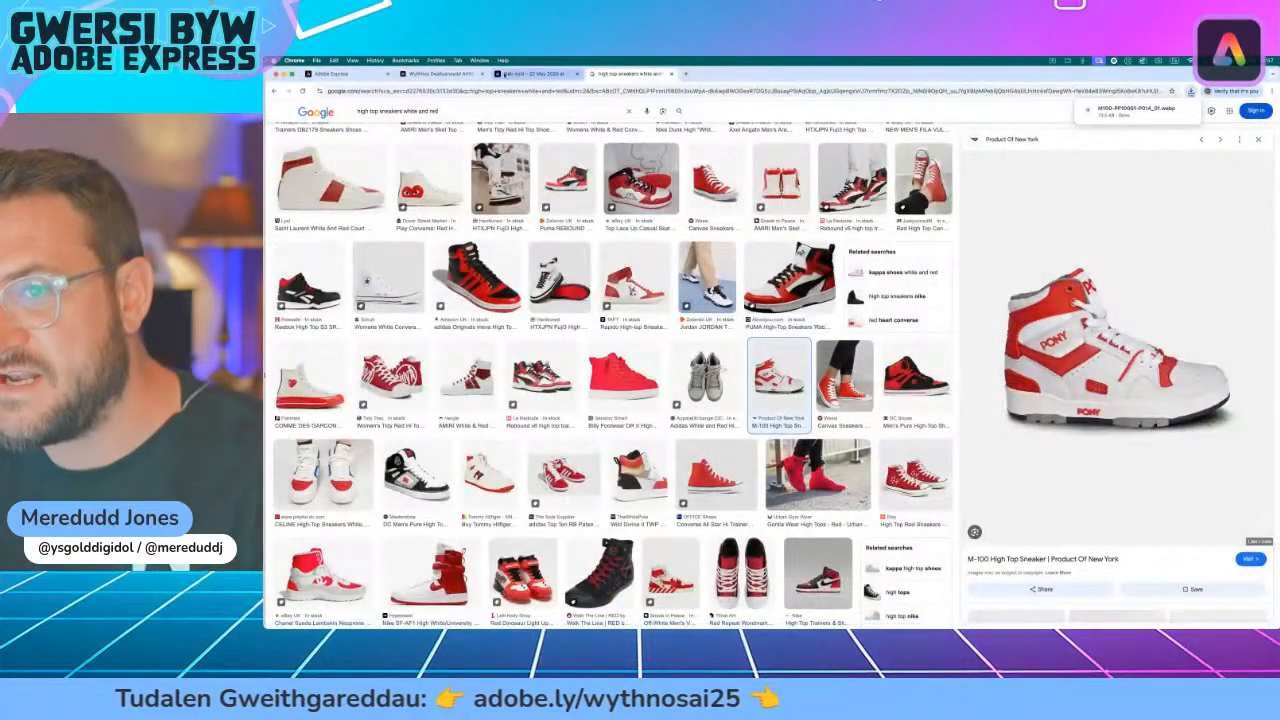
# - Return to the Adobe Express design, try to add the saved Pony sneaker as the Arddull reference, and check the file in Downloads
pyautogui.click(528, 75)
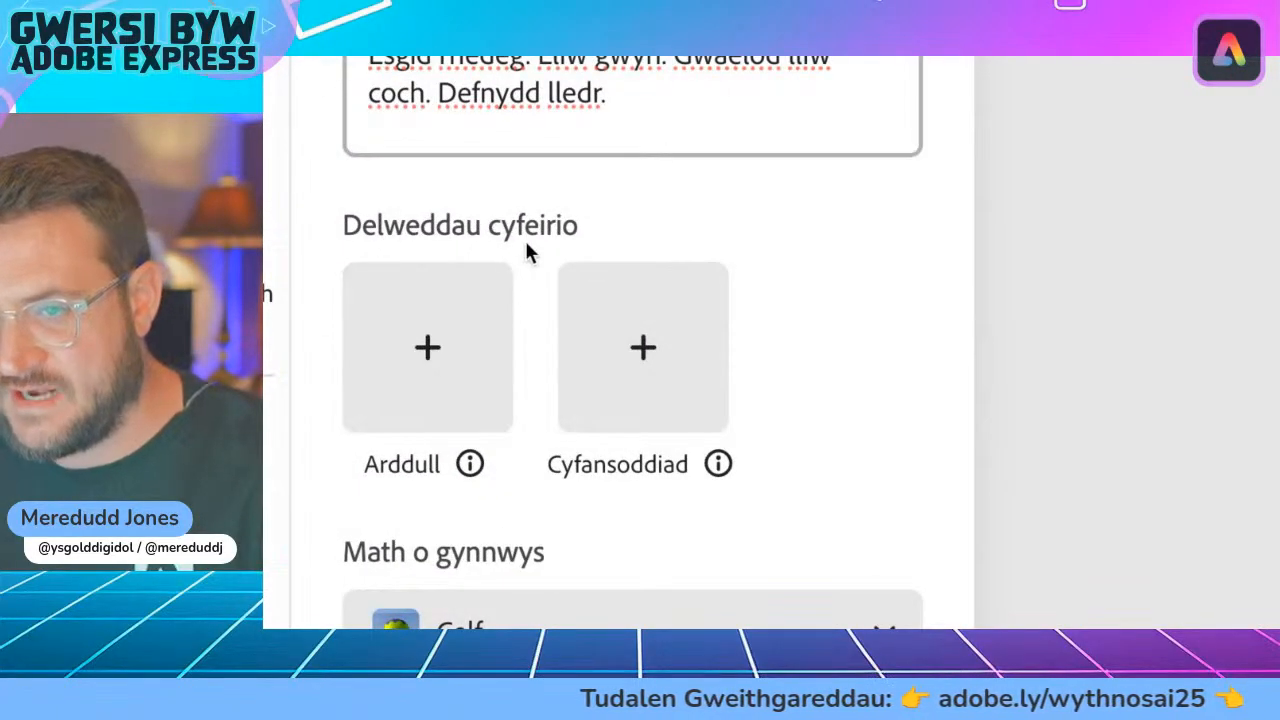
pyautogui.click(429, 349)
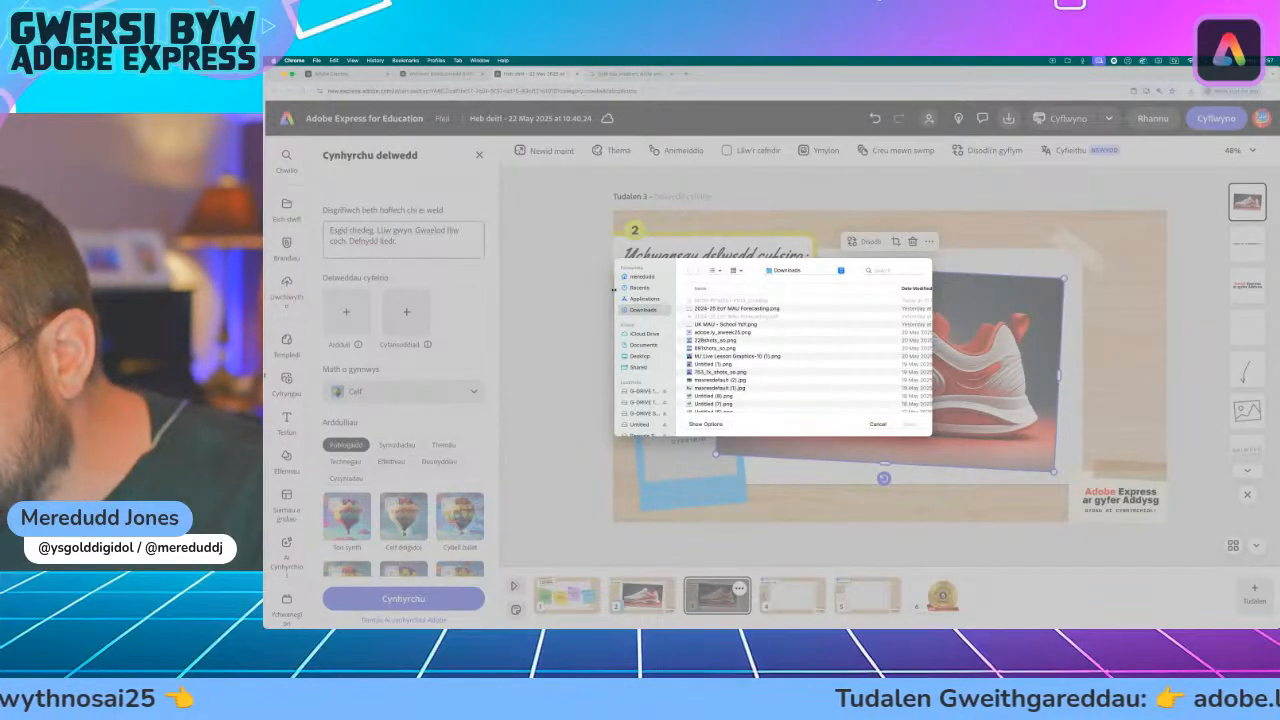
pyautogui.click(878, 424)
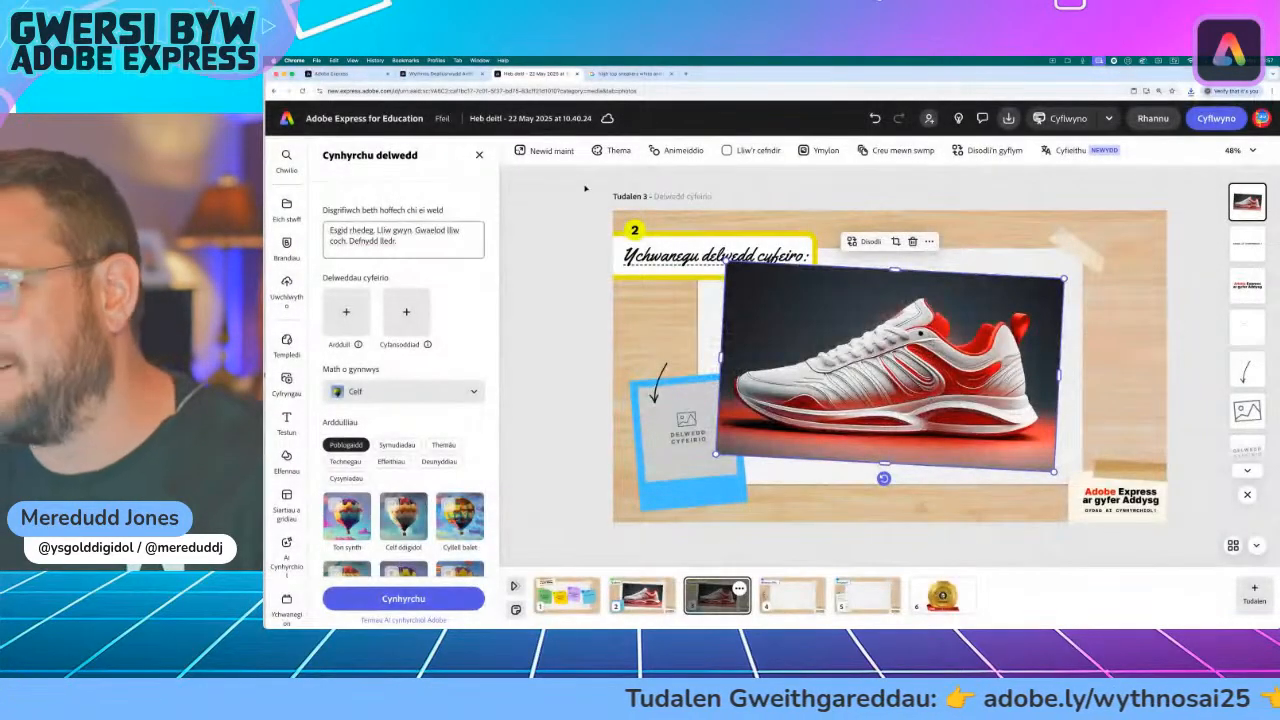
pyautogui.click(630, 74)
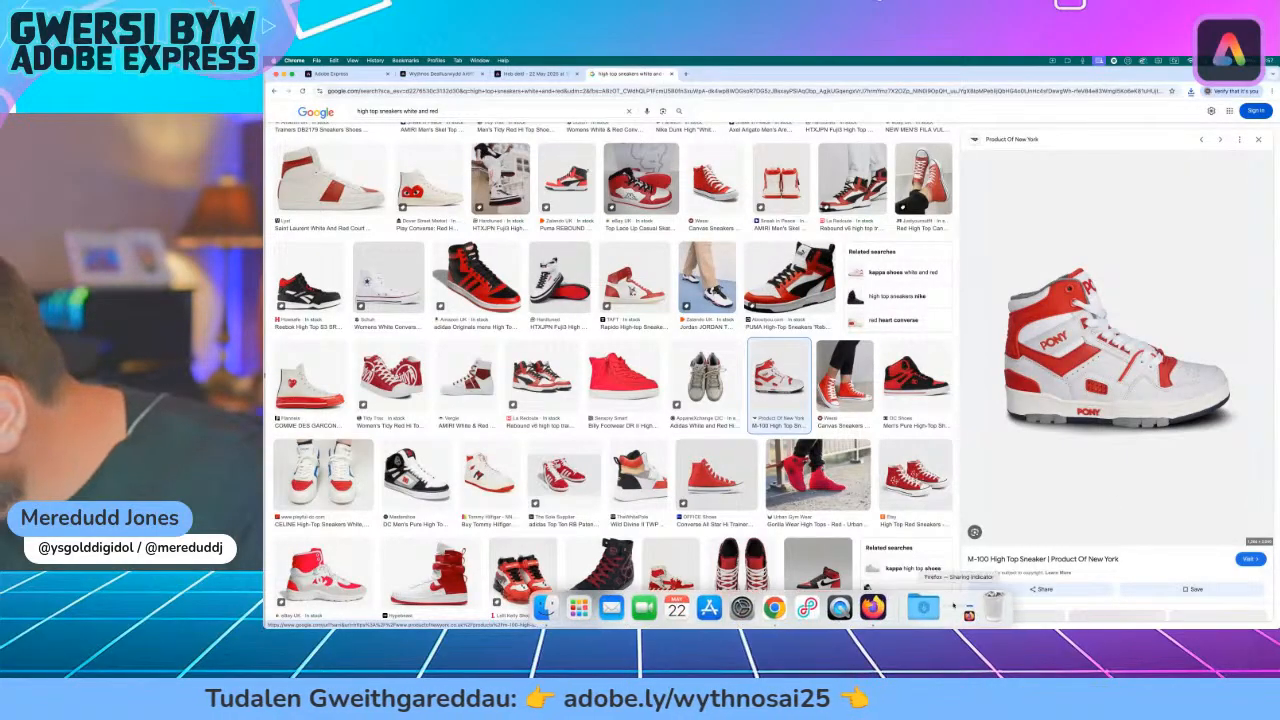
pyautogui.click(925, 607)
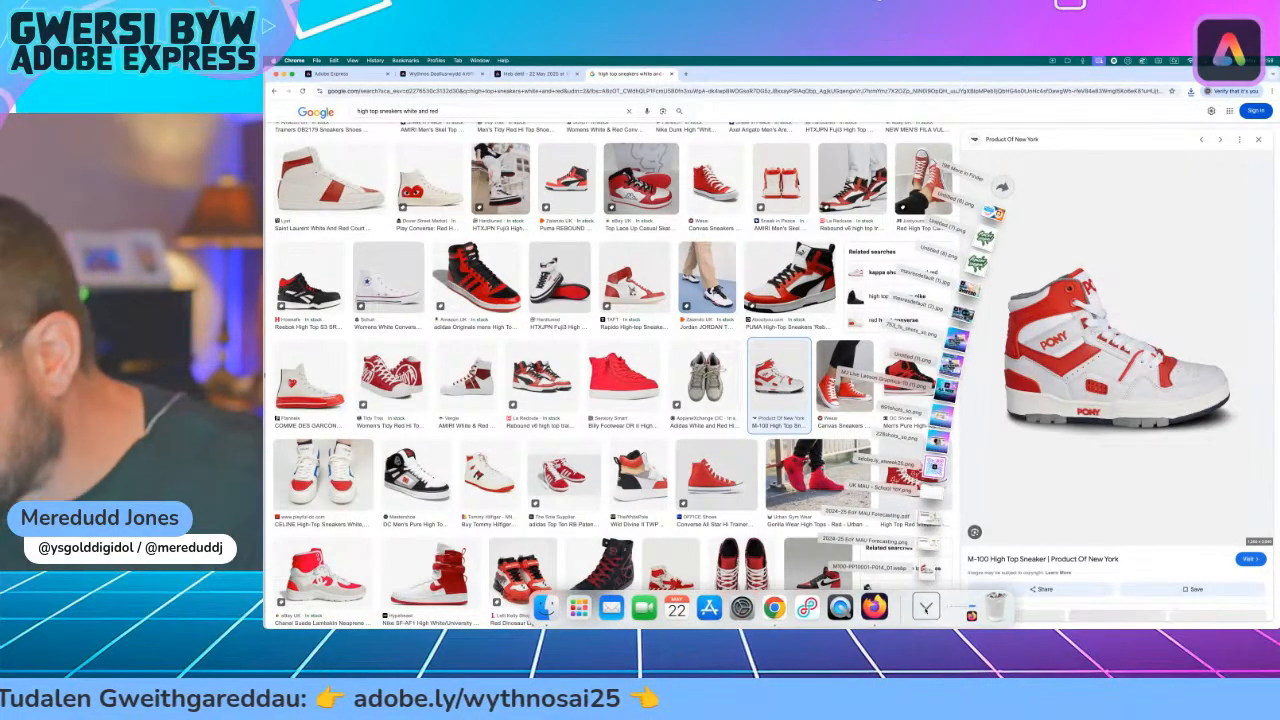
pyautogui.click(926, 607)
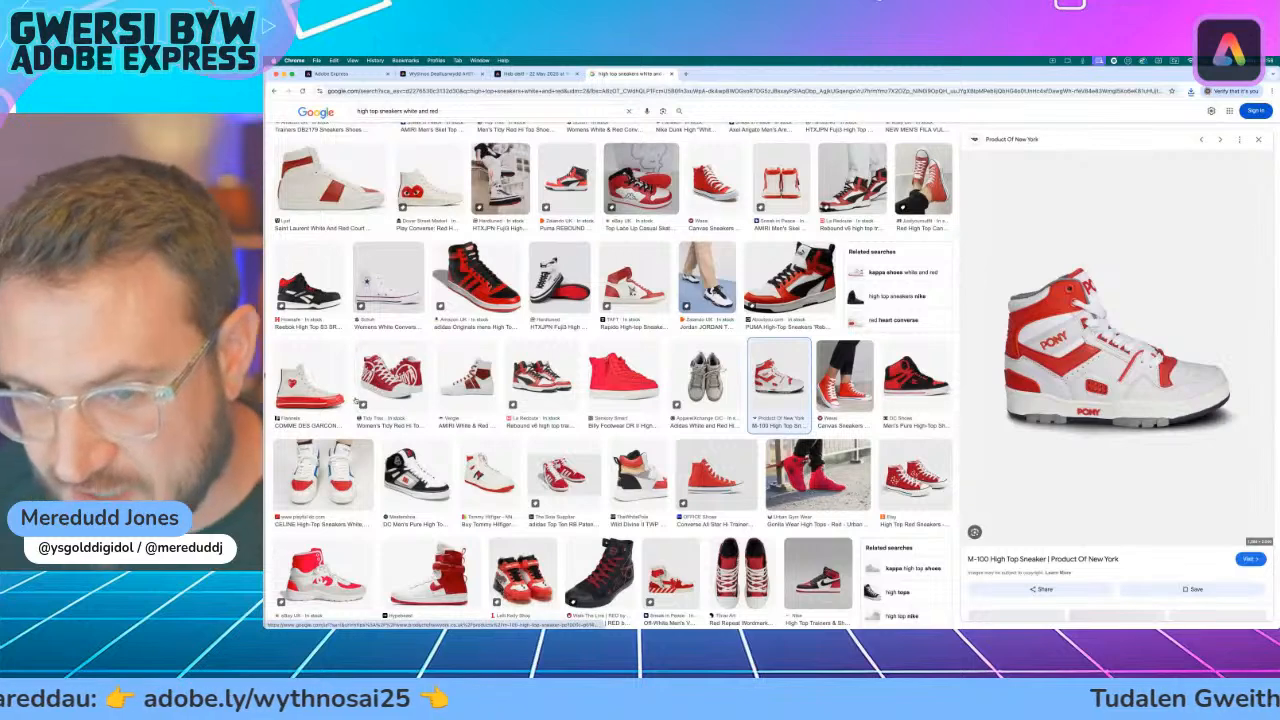
# - Save the Saint Laurent white and red high-top image to Downloads and check the saved file's format
pyautogui.click(330, 180)
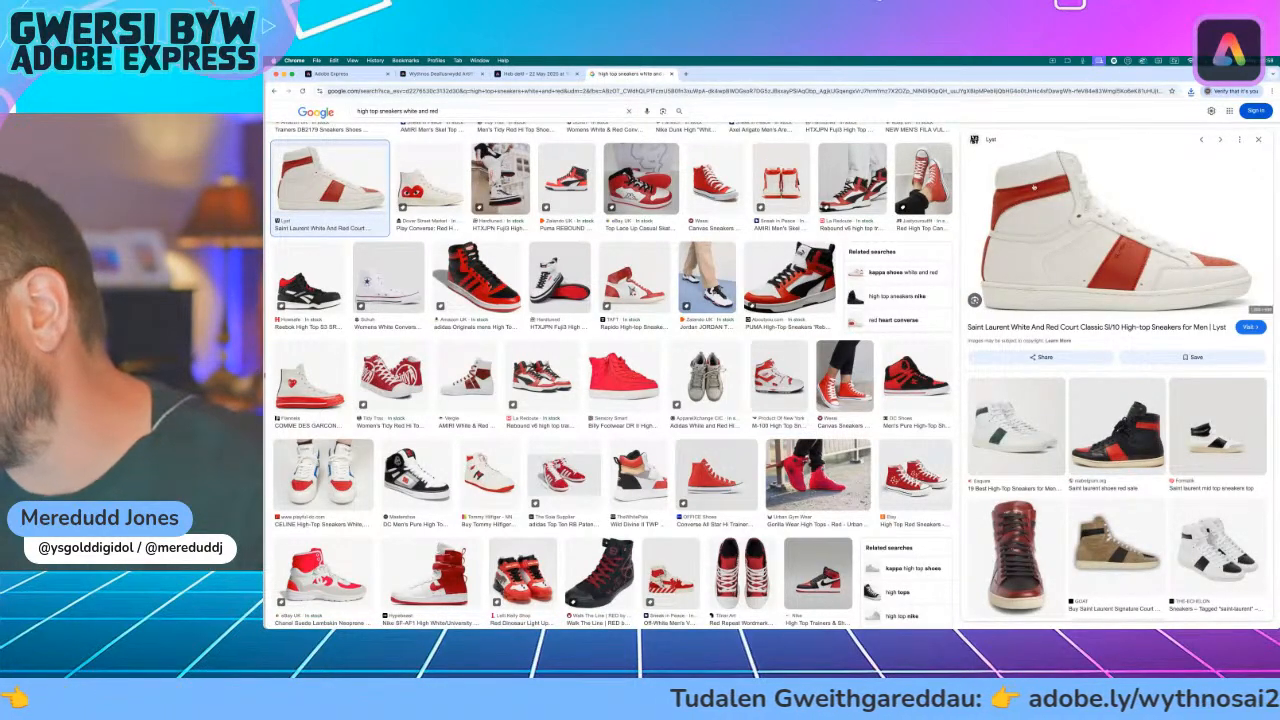
pyautogui.rightClick(1072, 213)
pyautogui.click(1110, 301)
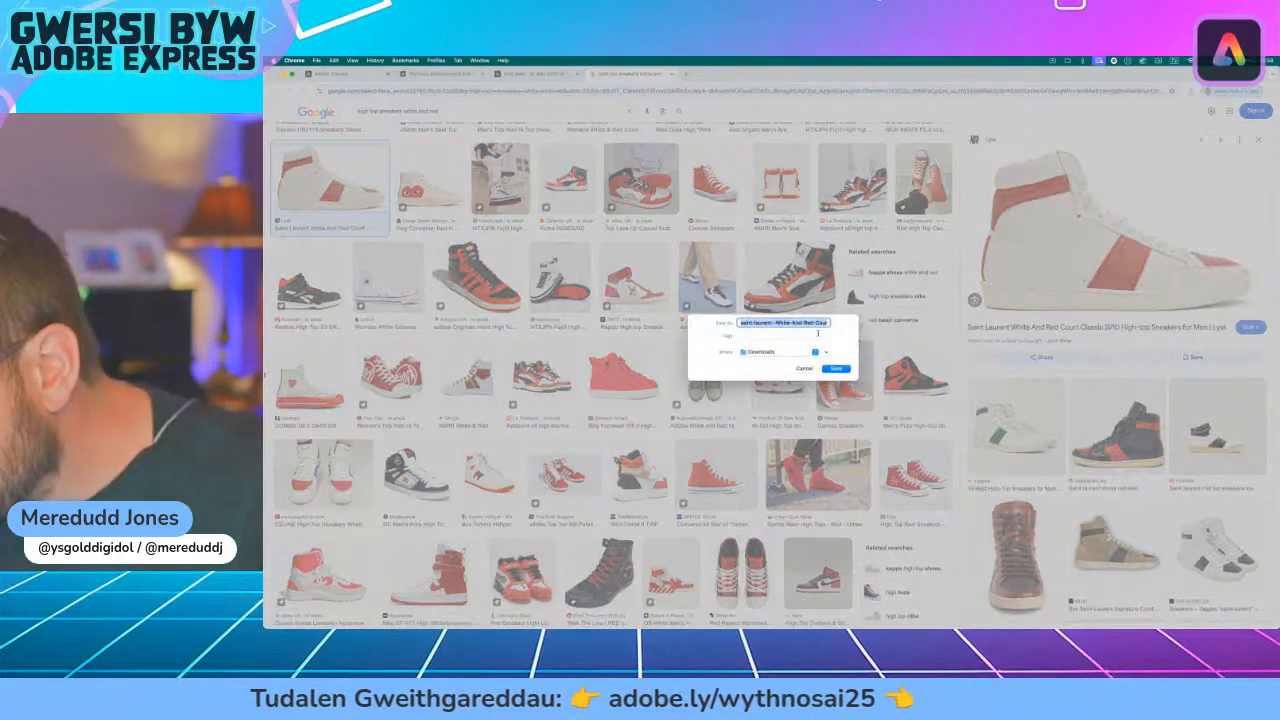
pyautogui.click(836, 368)
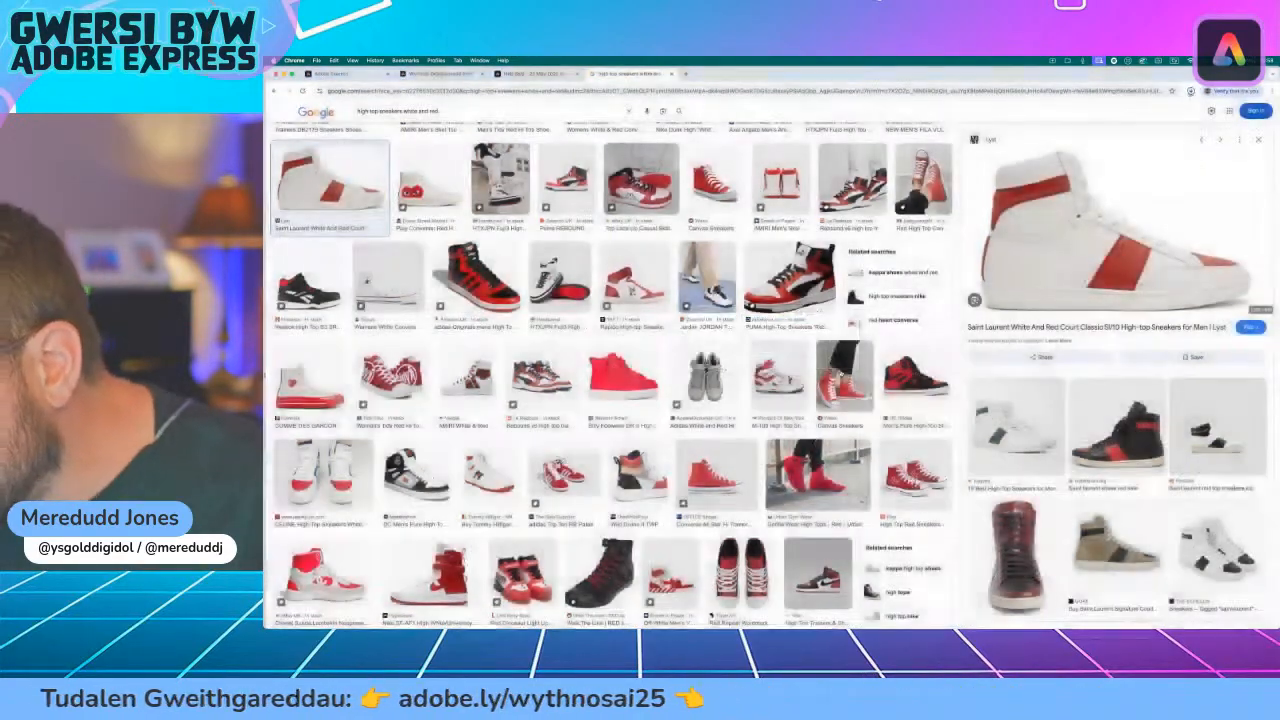
pyautogui.moveTo(970, 626)
pyautogui.click(926, 607)
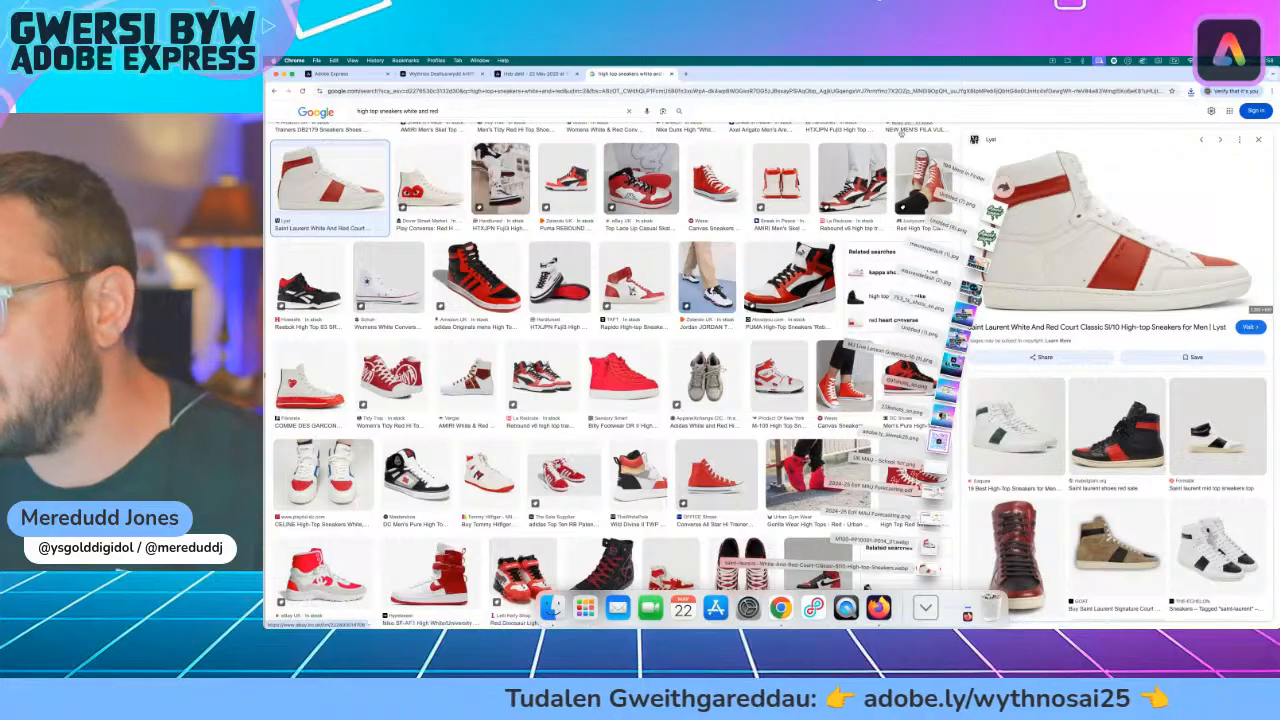
pyautogui.click(883, 139)
# - Save the Nike Dunk High "White/University Red" sneaker image from the search results to Downloads
pyautogui.scroll(3, 883, 139)
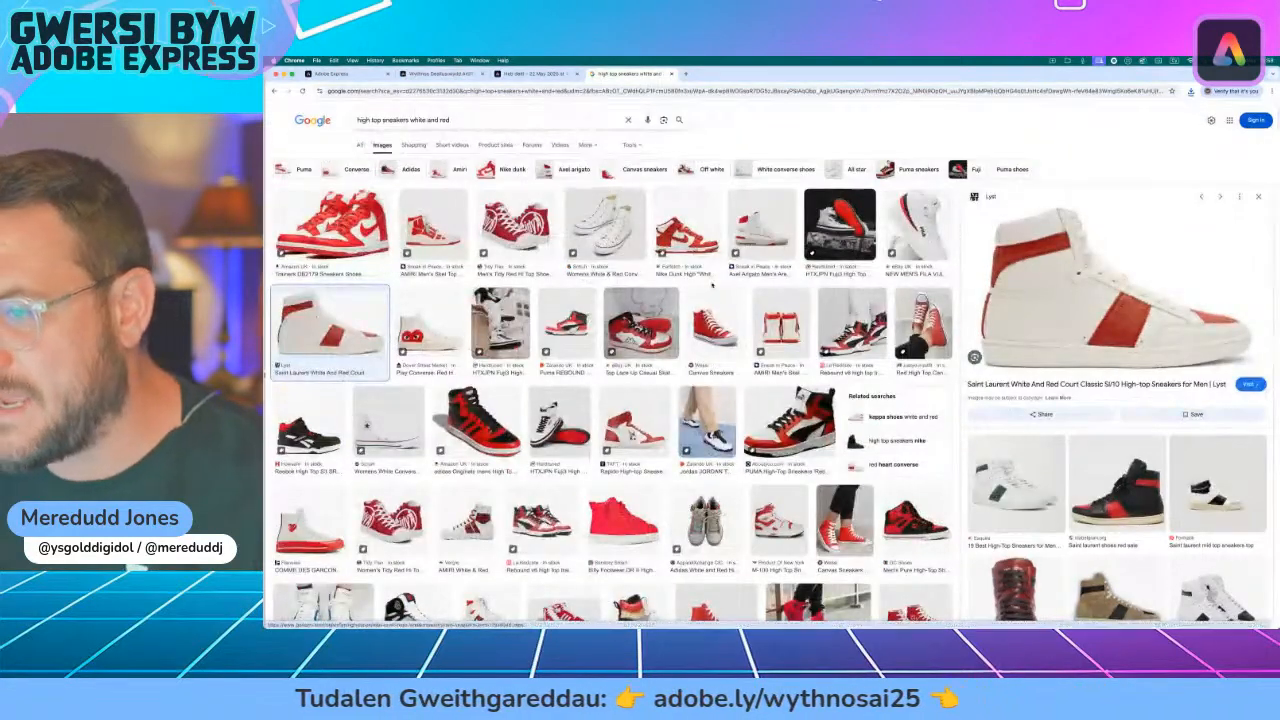
pyautogui.click(686, 228)
pyautogui.rightClick(1070, 431)
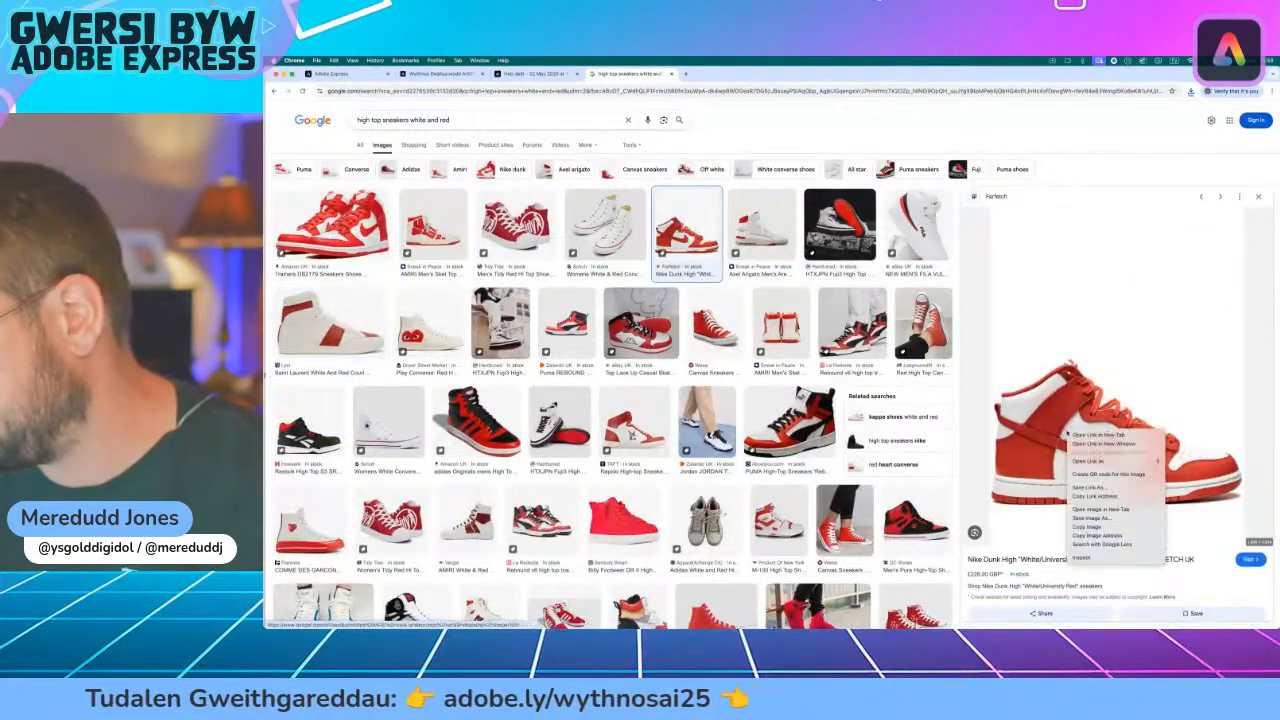
pyautogui.click(1100, 518)
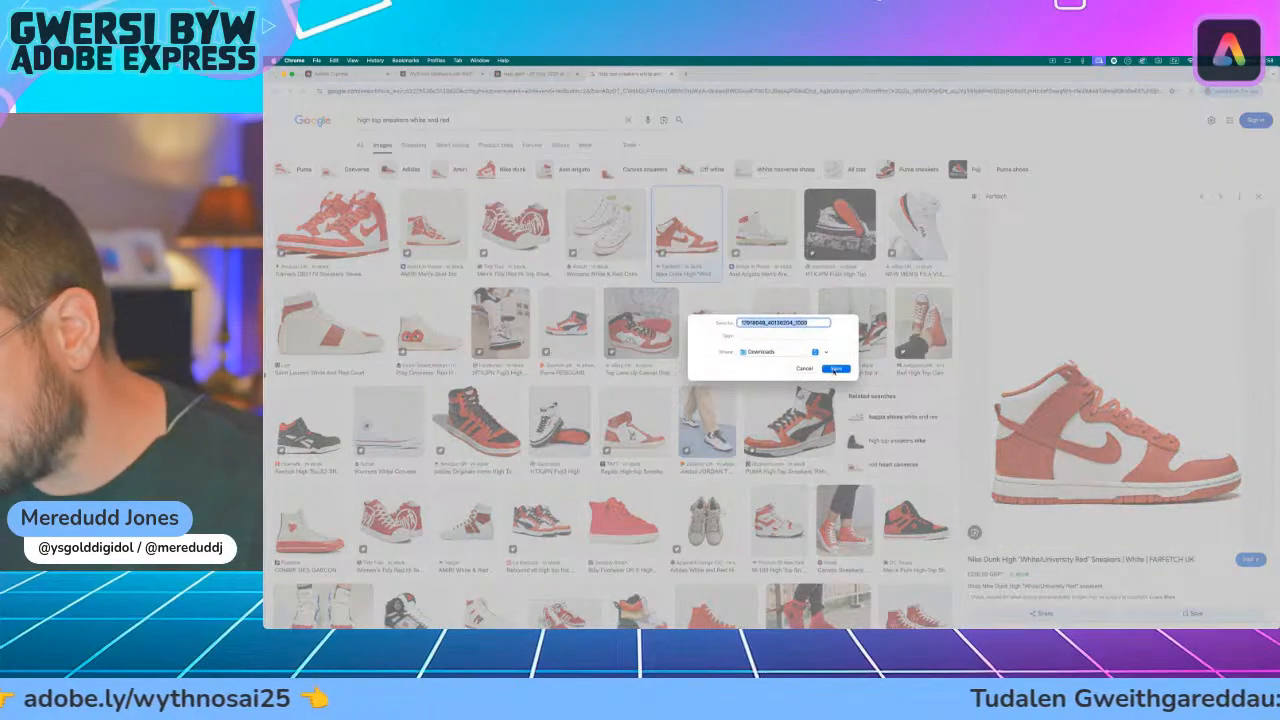
pyautogui.click(834, 371)
pyautogui.click(927, 607)
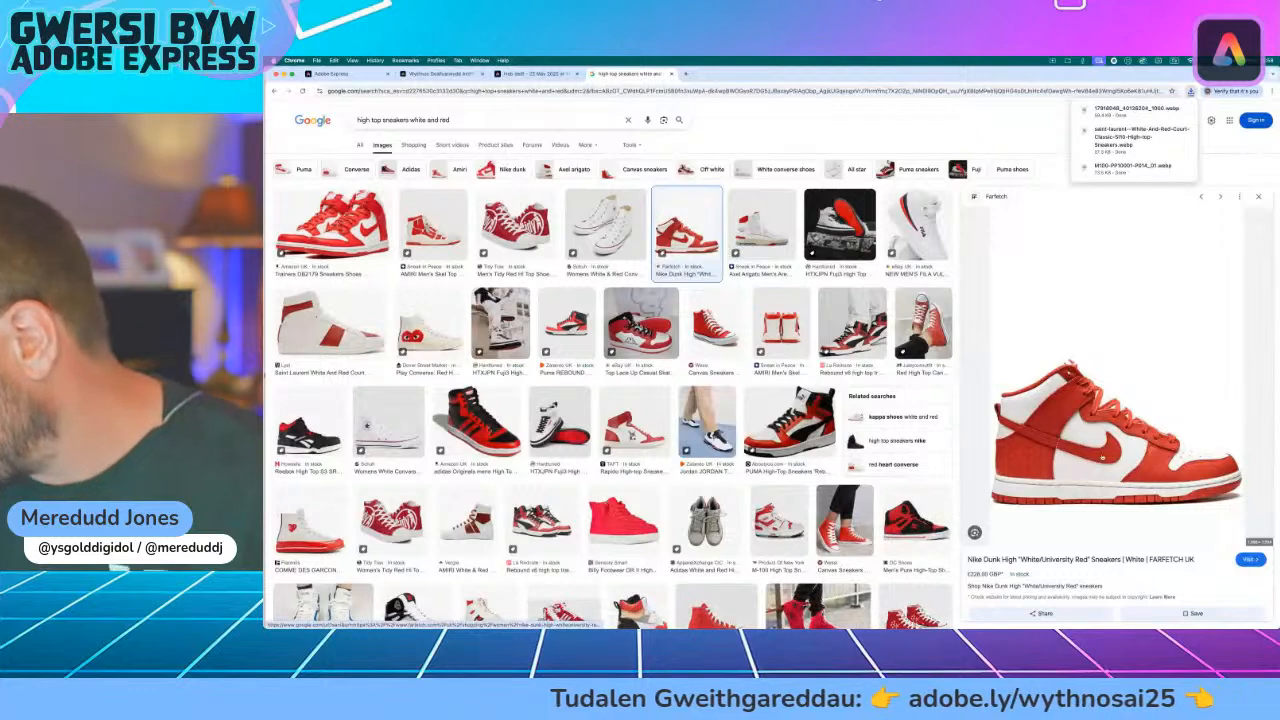
# - Take a cropped screenshot of the enlarged Nike Dunk High sneaker preview
pyautogui.scroll(5, 1129, 447)
pyautogui.scroll(-5, 645, 396)
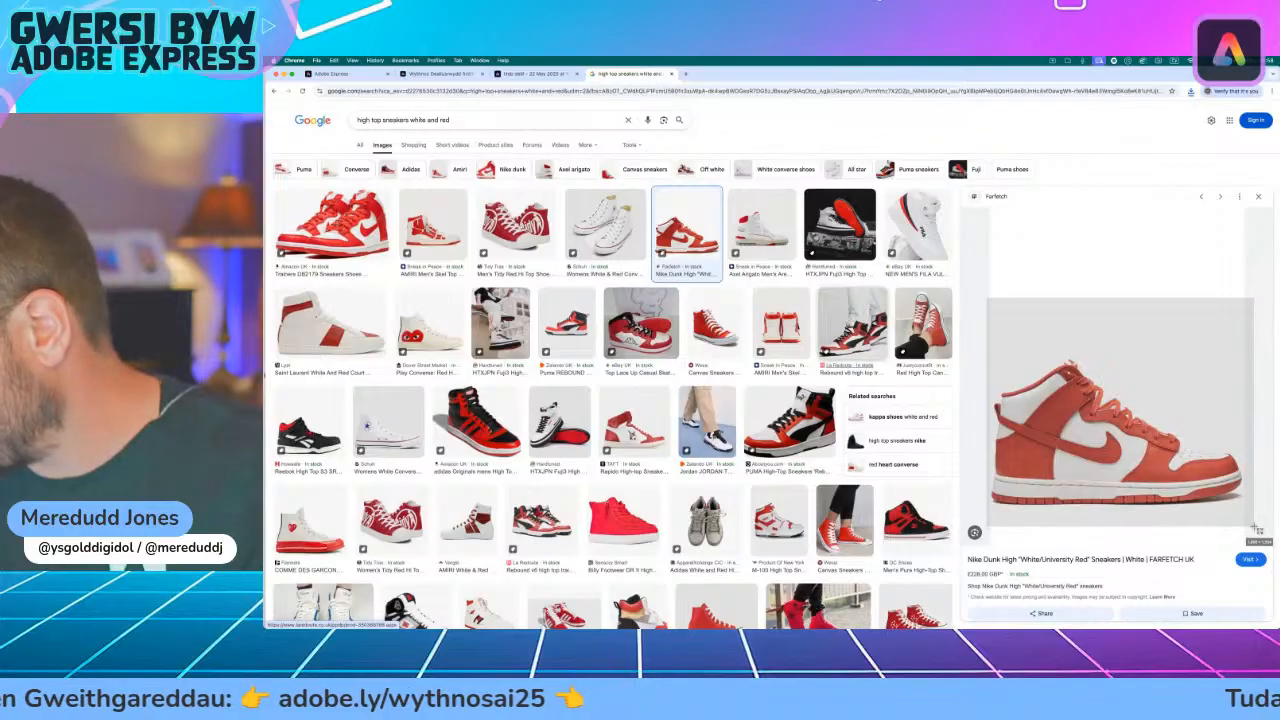
pyautogui.moveTo(1120, 440); pyautogui.dragTo(1250, 529)
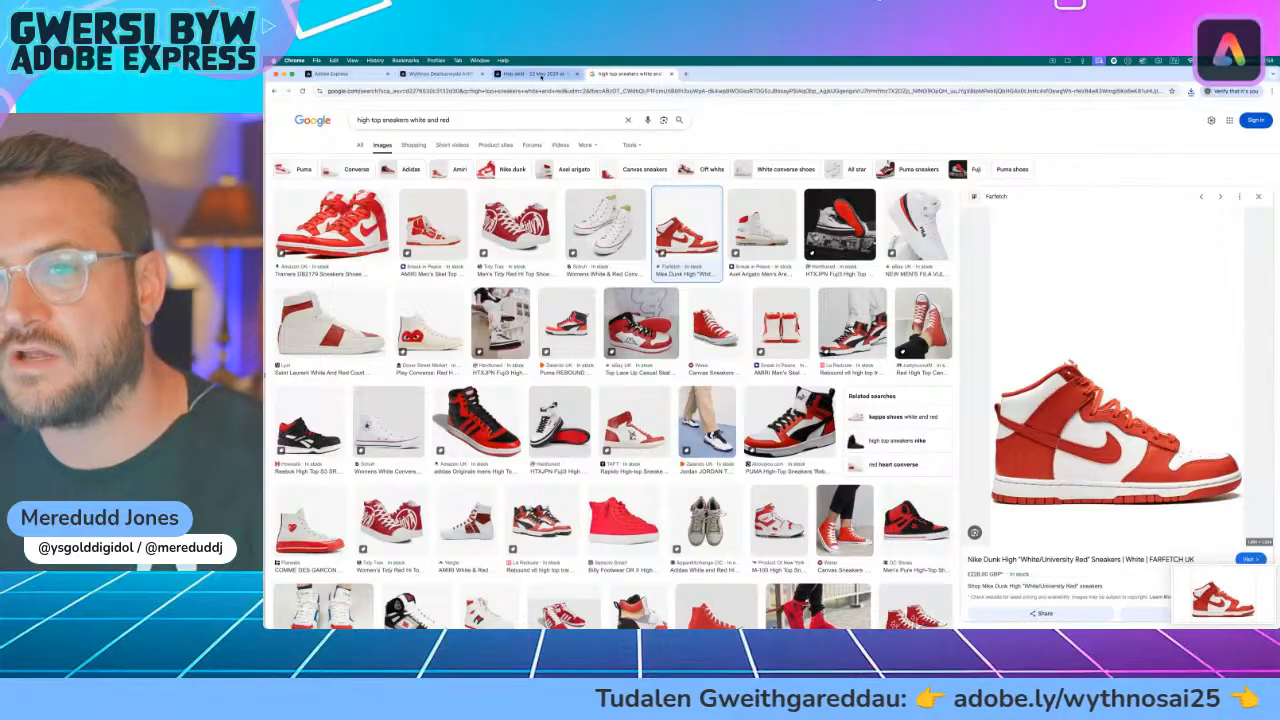
# - Return to the Adobe Express design and add the Nike Dunk High screenshot from the Desktop folder as the Arddull reference image
pyautogui.click(532, 74)
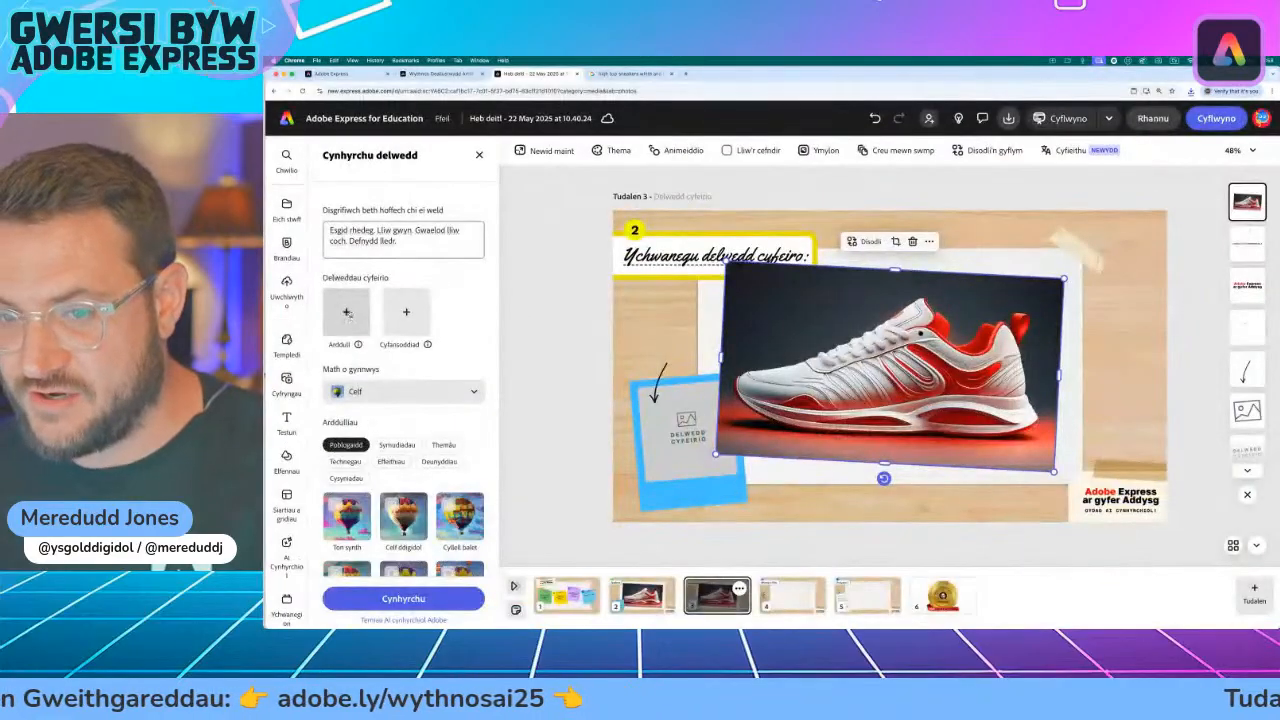
pyautogui.click(416, 320)
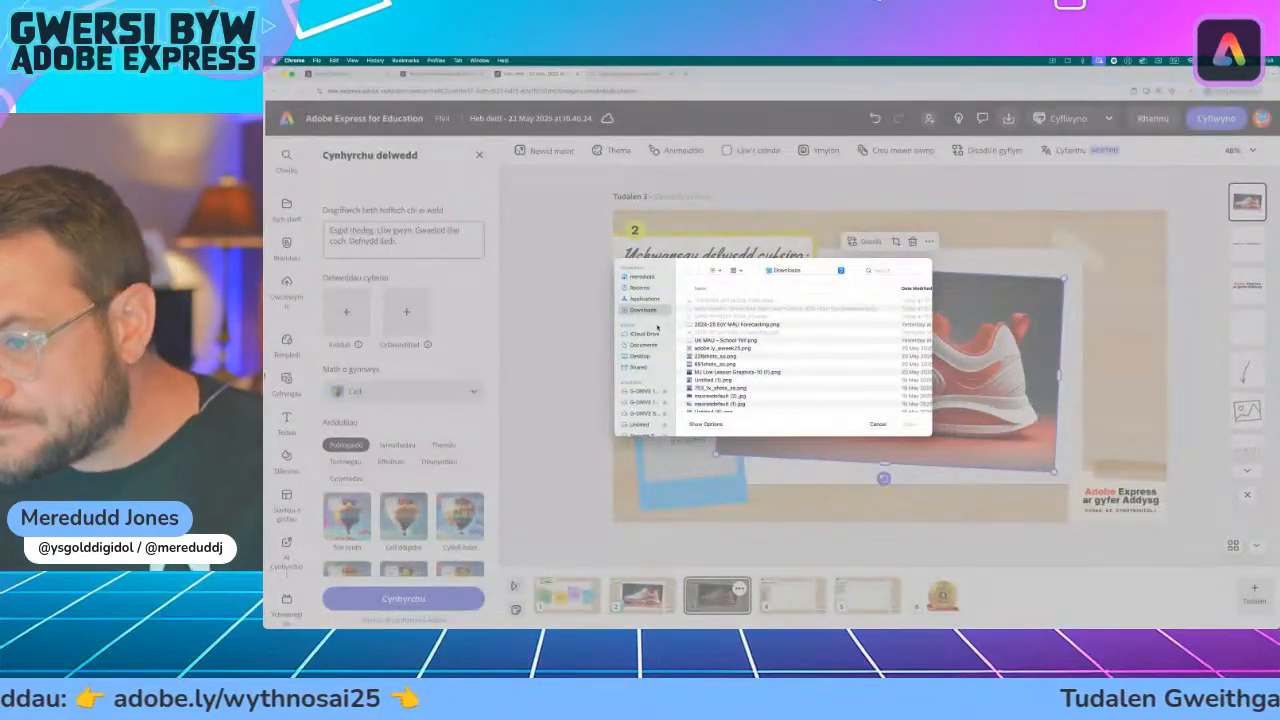
pyautogui.click(644, 355)
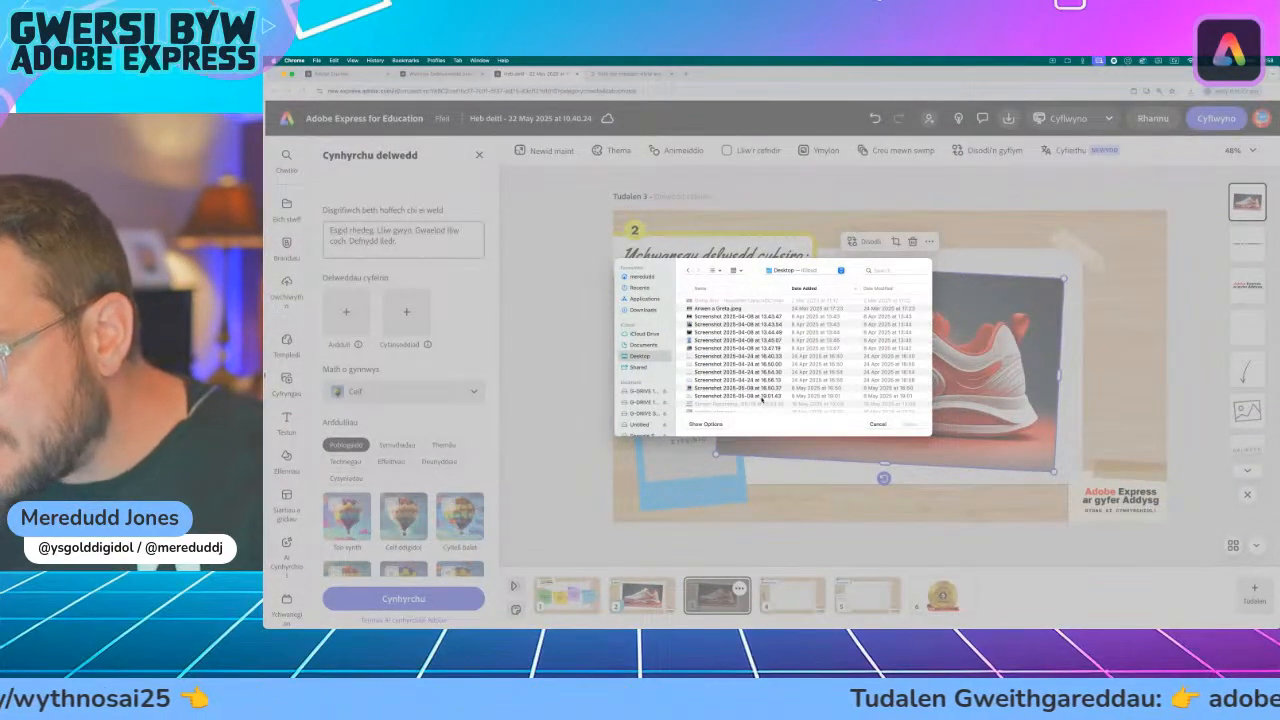
pyautogui.scroll(-3, 762, 398)
pyautogui.click(724, 404)
pyautogui.press('space')
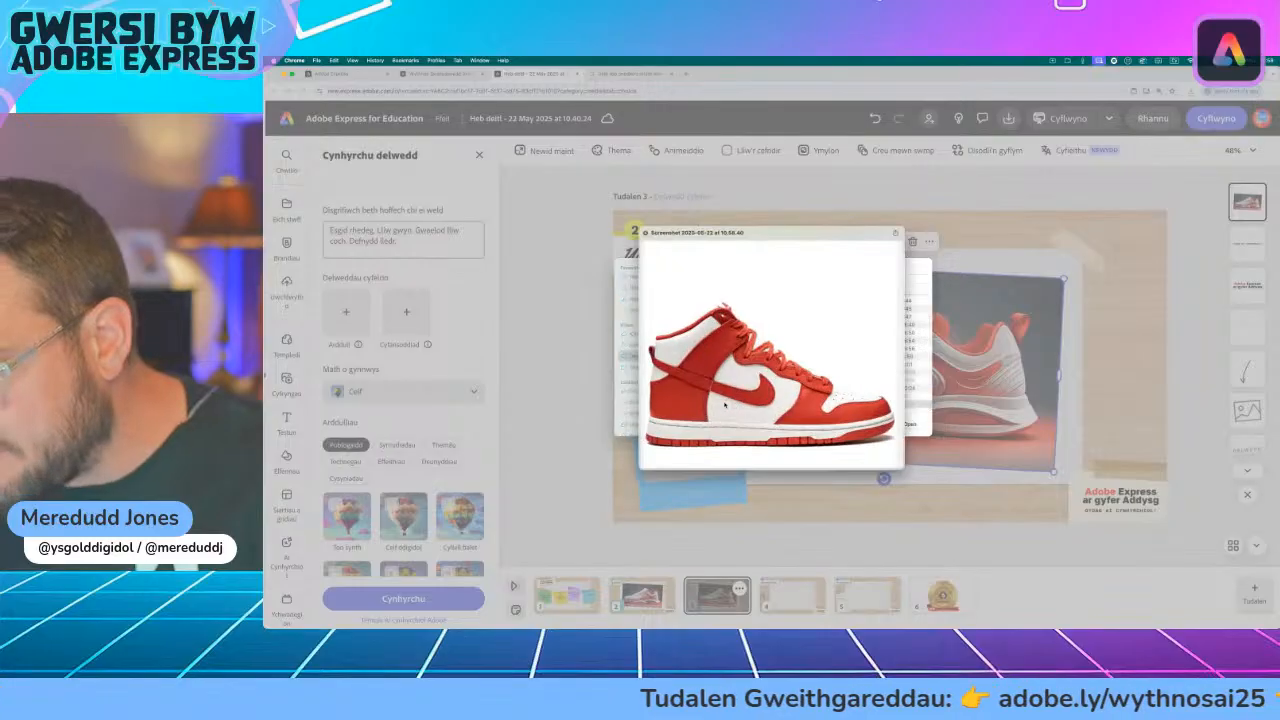
pyautogui.press('space')
pyautogui.click(909, 424)
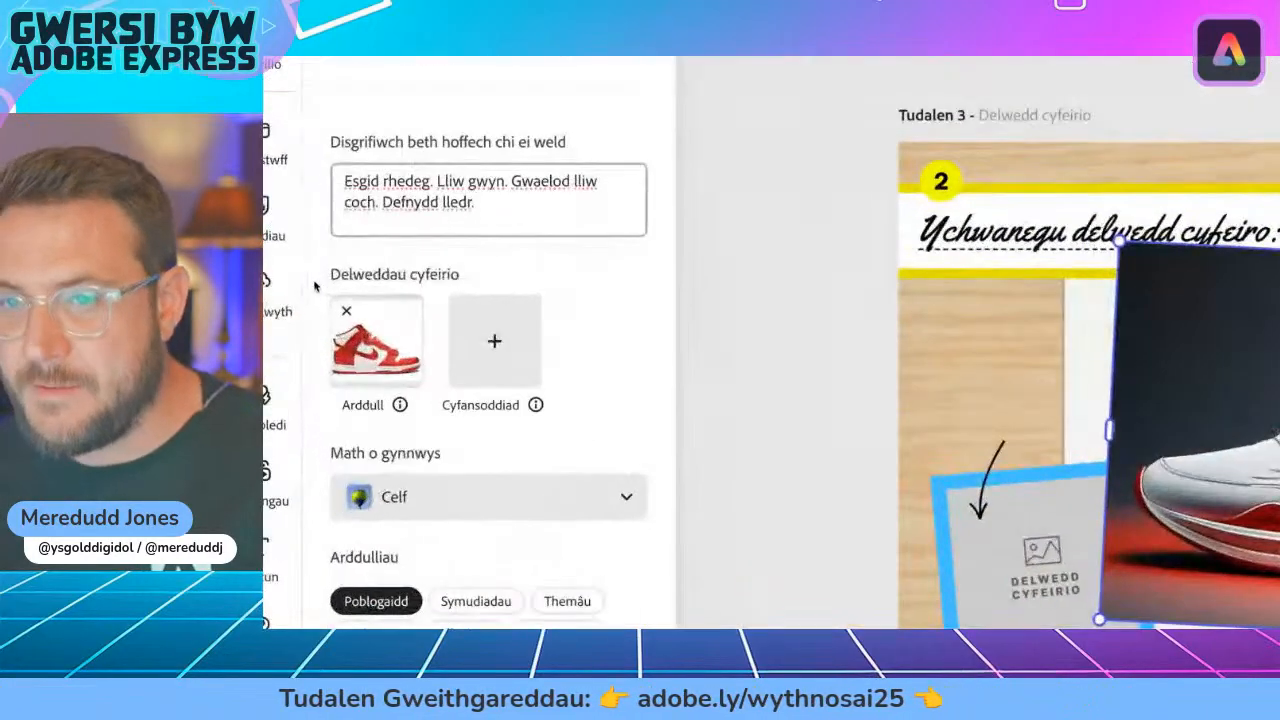
# - Regenerate the page 3 running shoe with the existing prompt and Arddull reference, and choose the second result
pyautogui.click(333, 227)
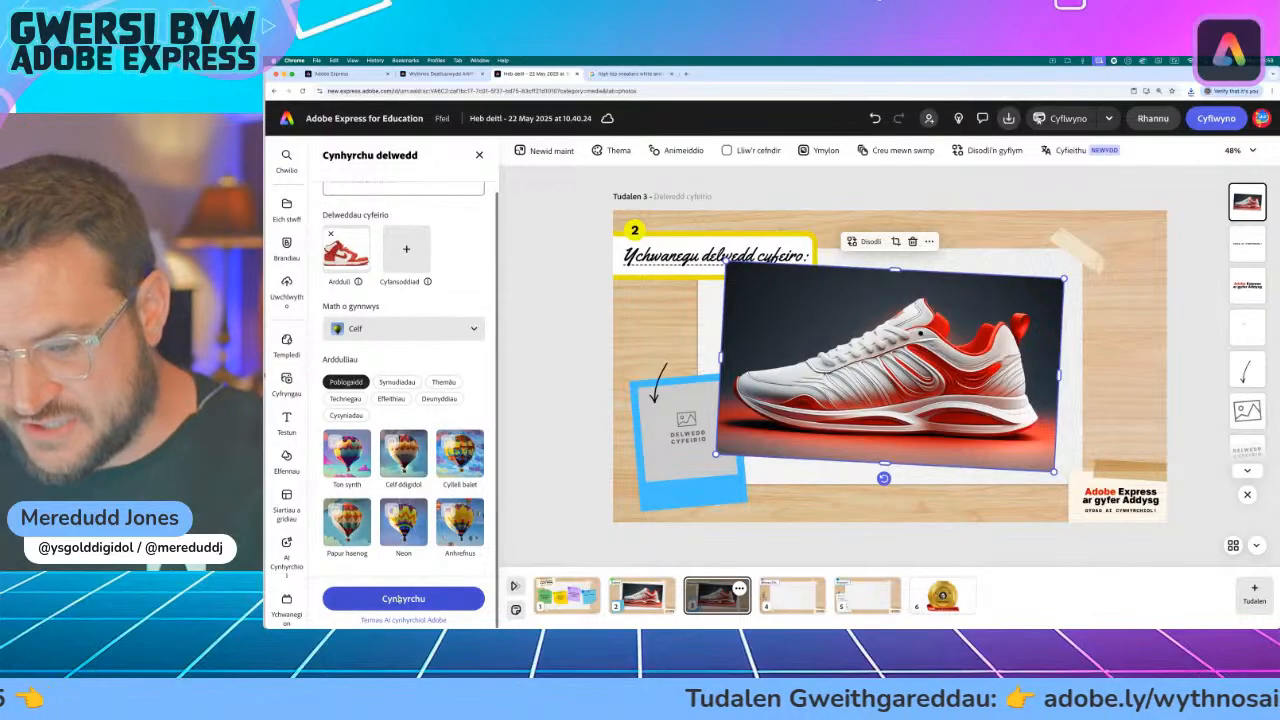
pyautogui.click(400, 598)
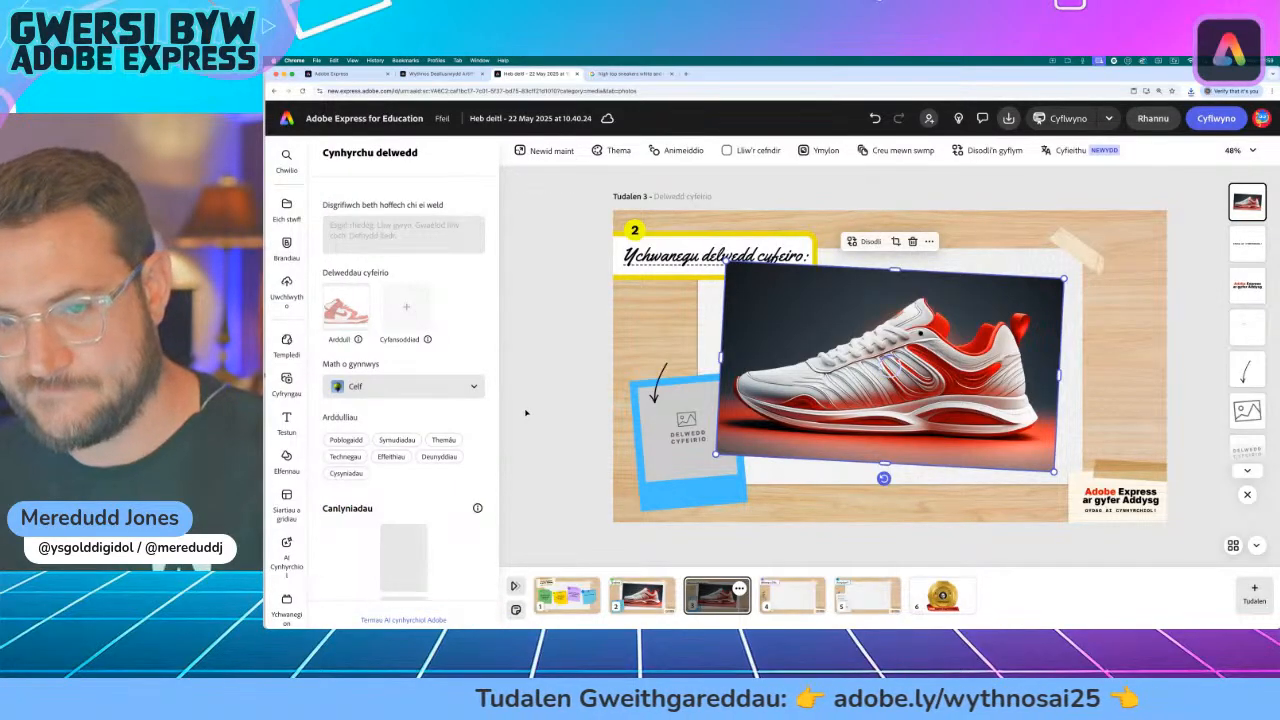
pyautogui.scroll(-3, 388, 328)
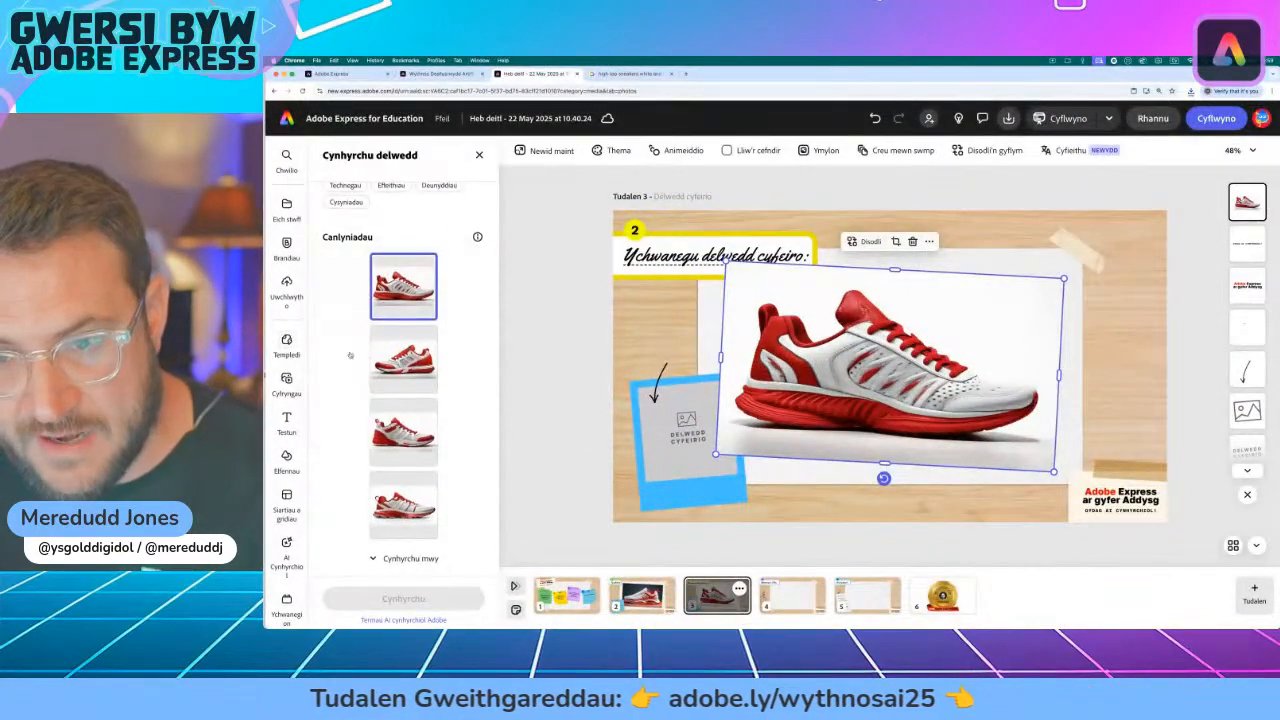
pyautogui.scroll(5, 354, 357)
pyautogui.scroll(-5, 342, 537)
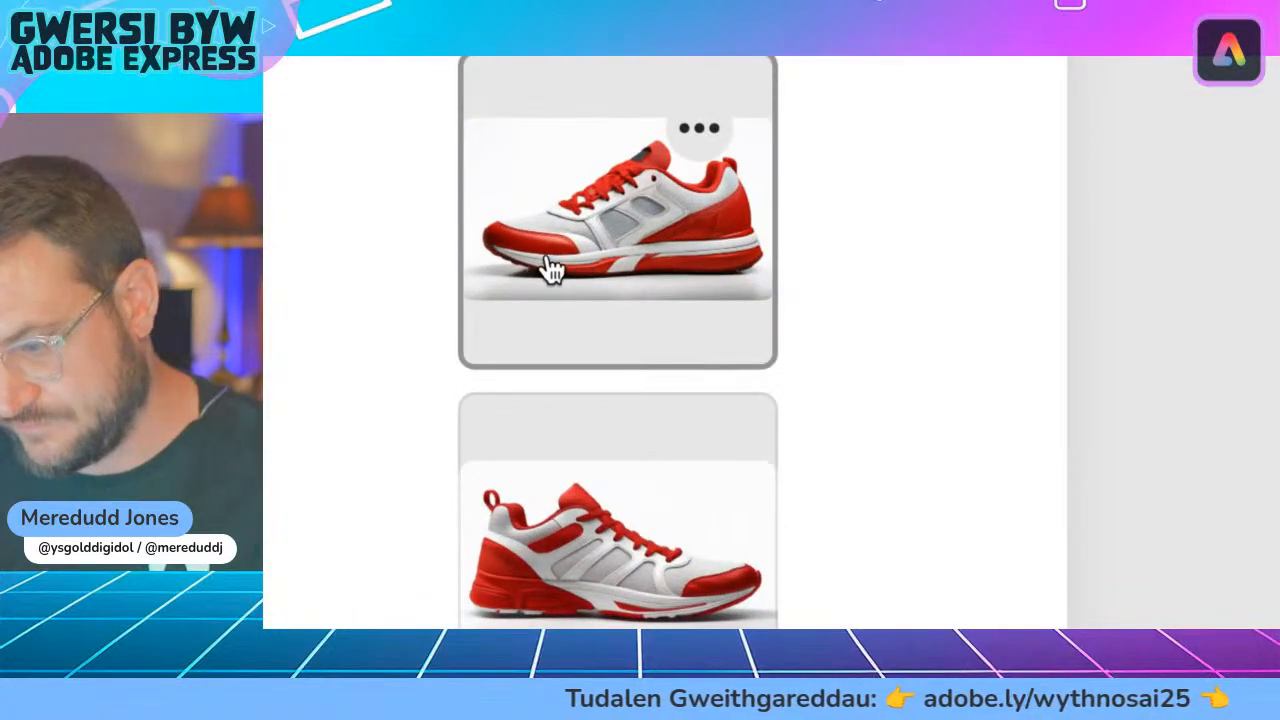
pyautogui.click(551, 268)
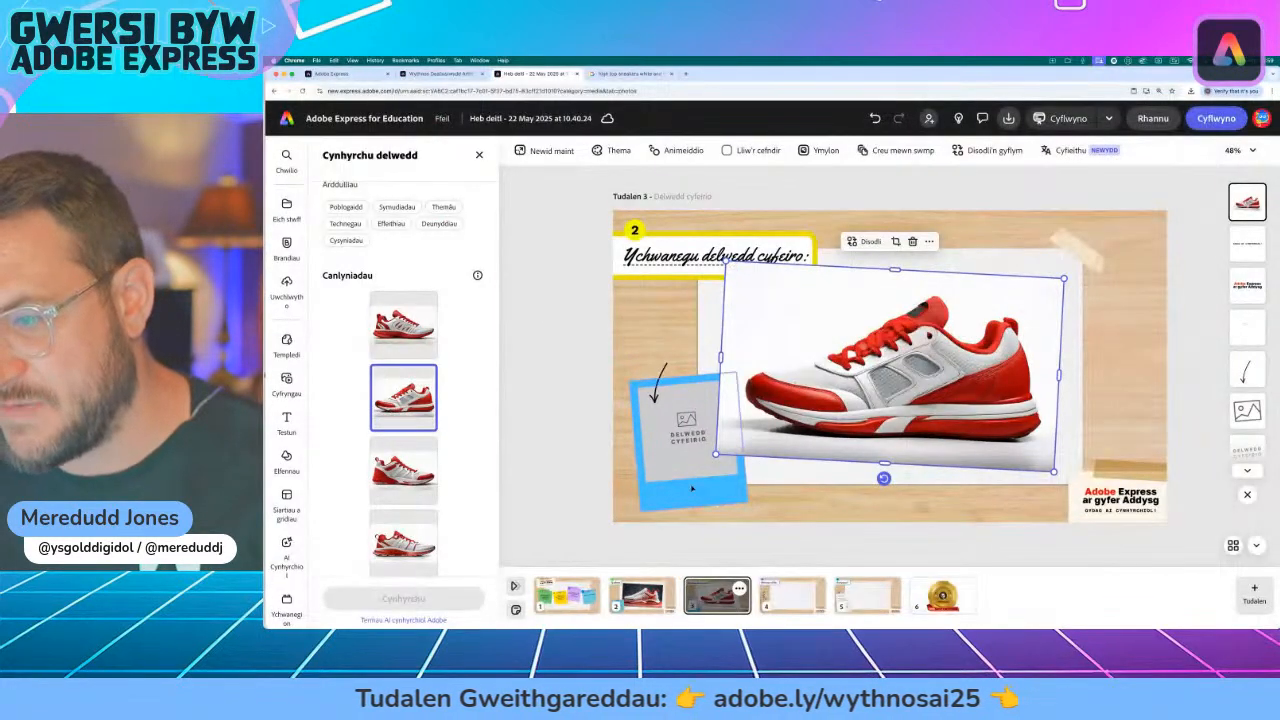
pyautogui.click(567, 402)
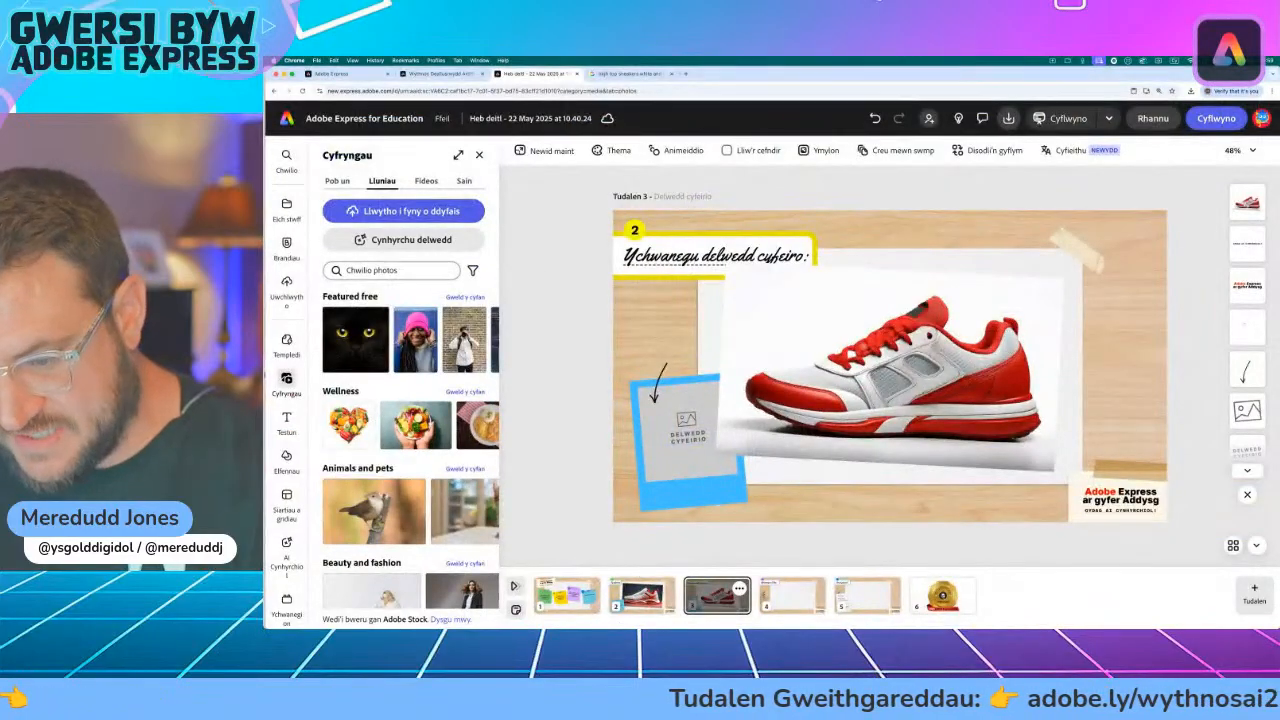
# - Try to insert the high-top sneaker screenshot from the Desktop folder onto page 3 and undo the insertion
pyautogui.moveTo(688, 626)
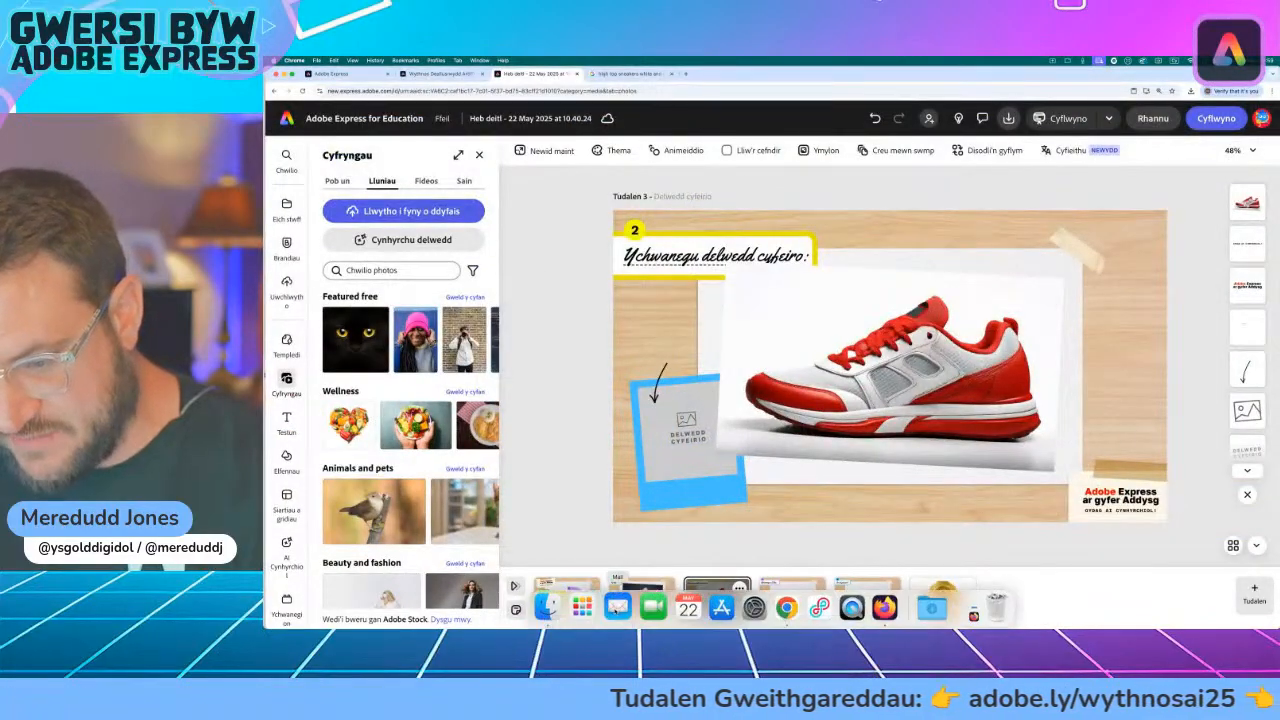
pyautogui.click(545, 606)
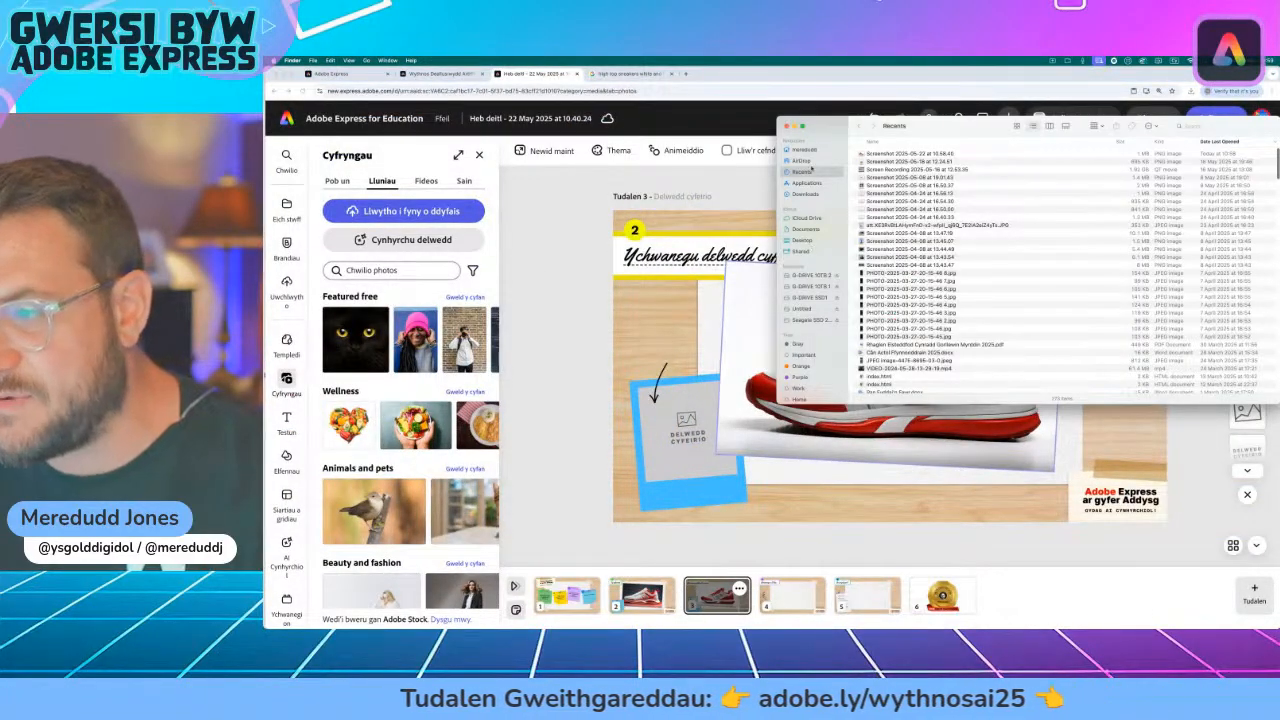
pyautogui.click(805, 240)
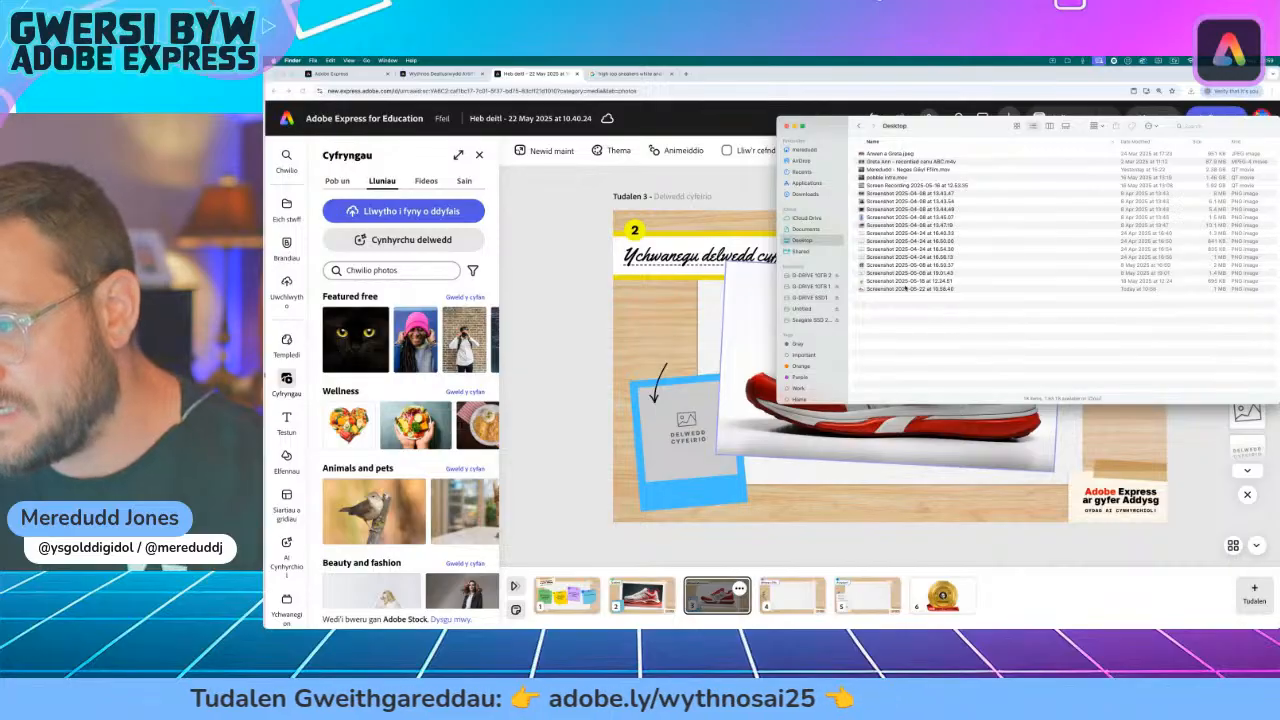
pyautogui.click(905, 288)
pyautogui.moveTo(893, 290); pyautogui.dragTo(658, 330)
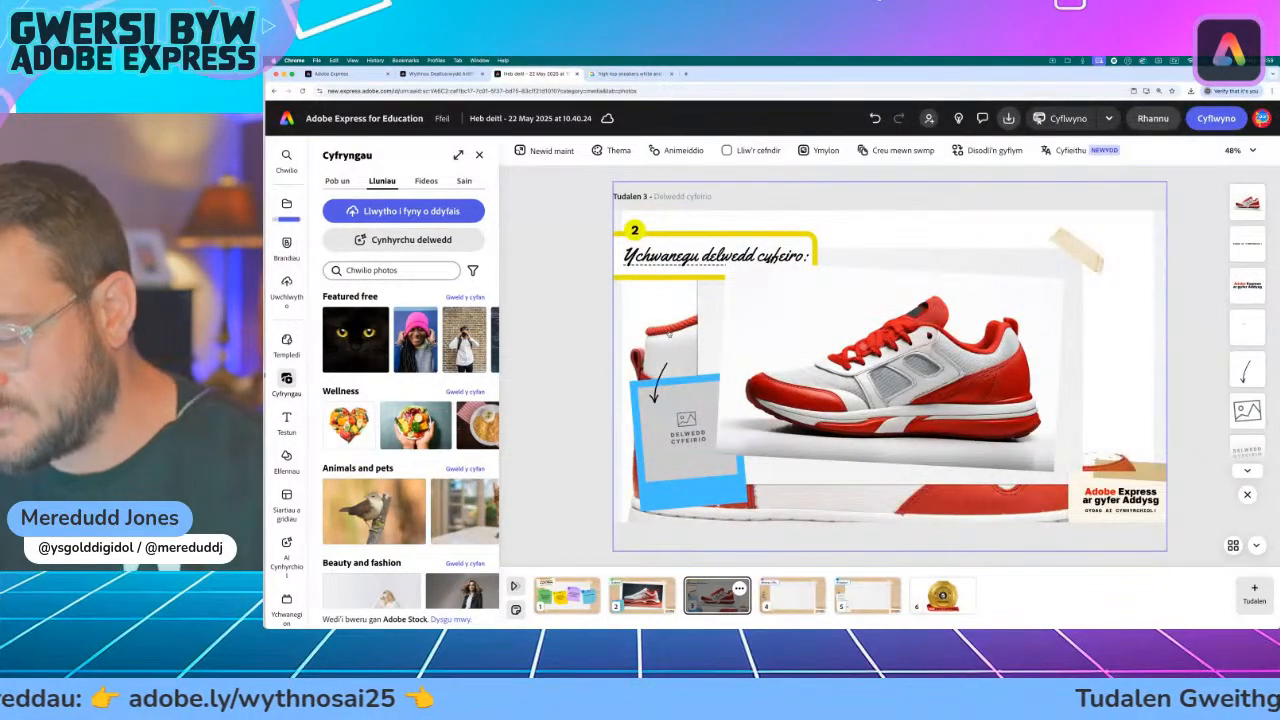
pyautogui.press('super+z')
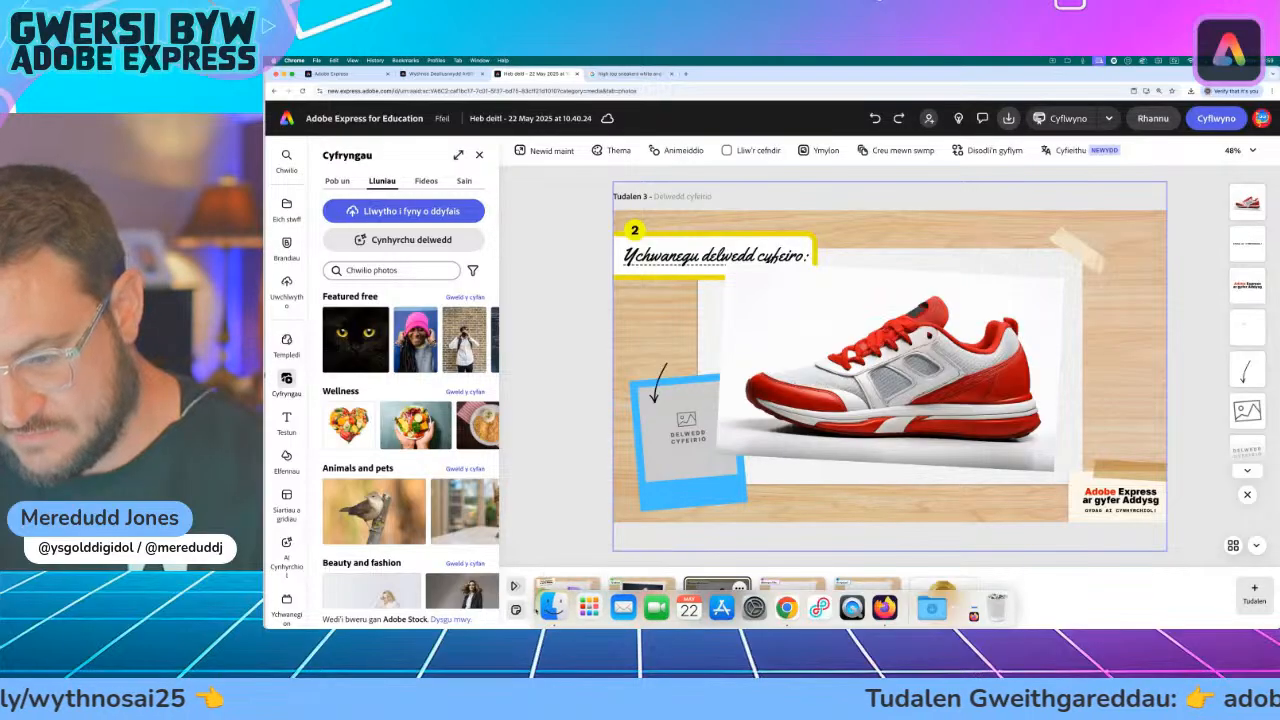
# - Insert the high-top sneaker screenshot from the Desktop folder, shrink it, tilt it slightly and fit it over the blue Delwedd Cyfeirio frame
pyautogui.click(552, 607)
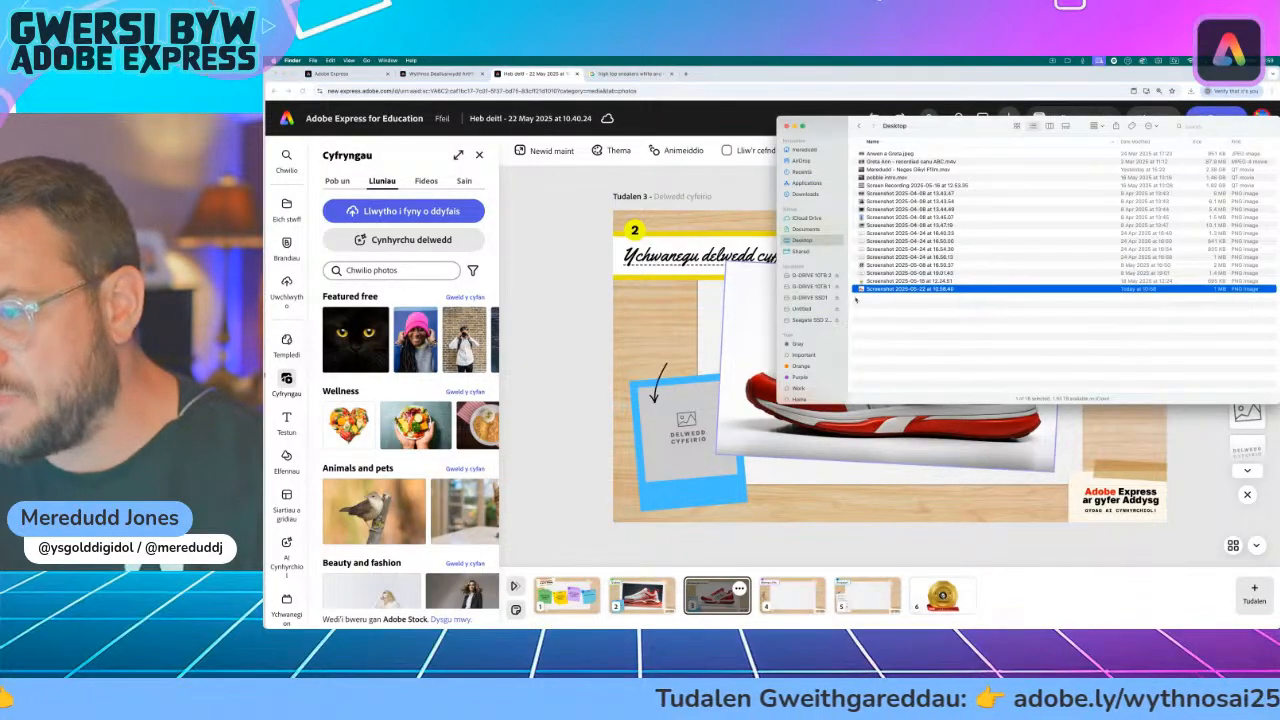
pyautogui.moveTo(858, 290); pyautogui.dragTo(580, 340)
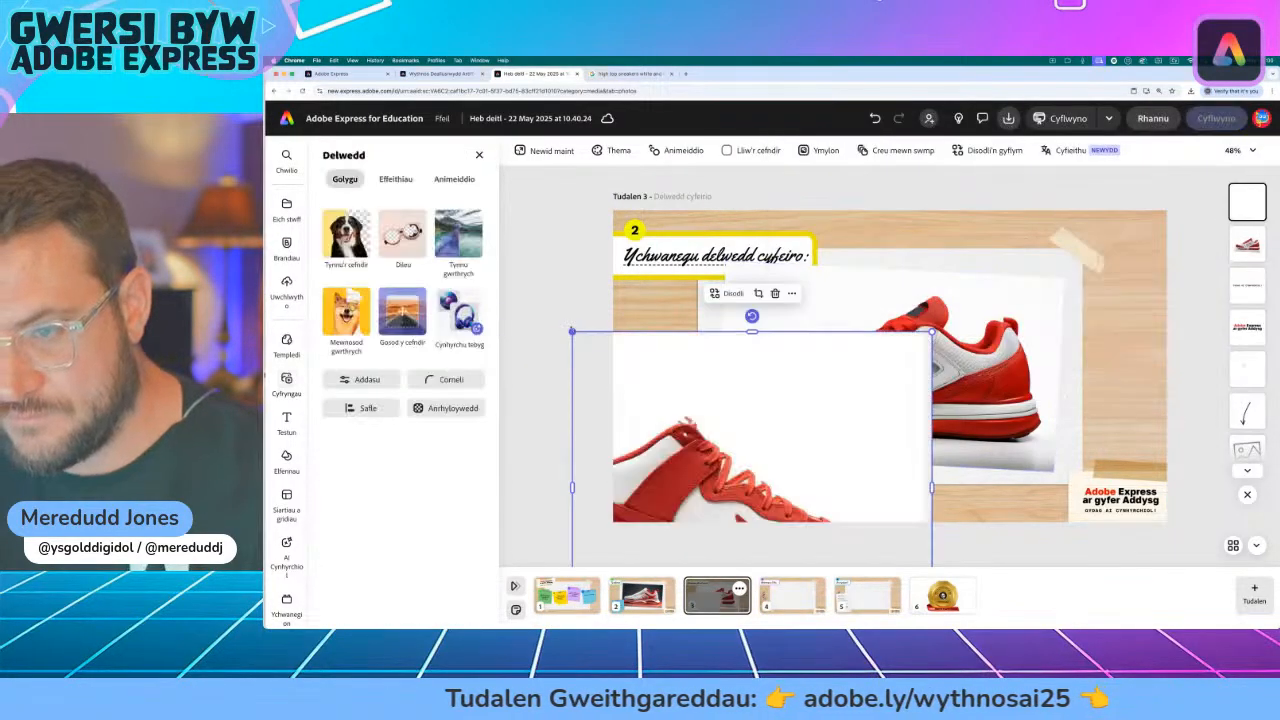
pyautogui.moveTo(932, 332); pyautogui.dragTo(692, 506)
pyautogui.moveTo(703, 515); pyautogui.dragTo(720, 425)
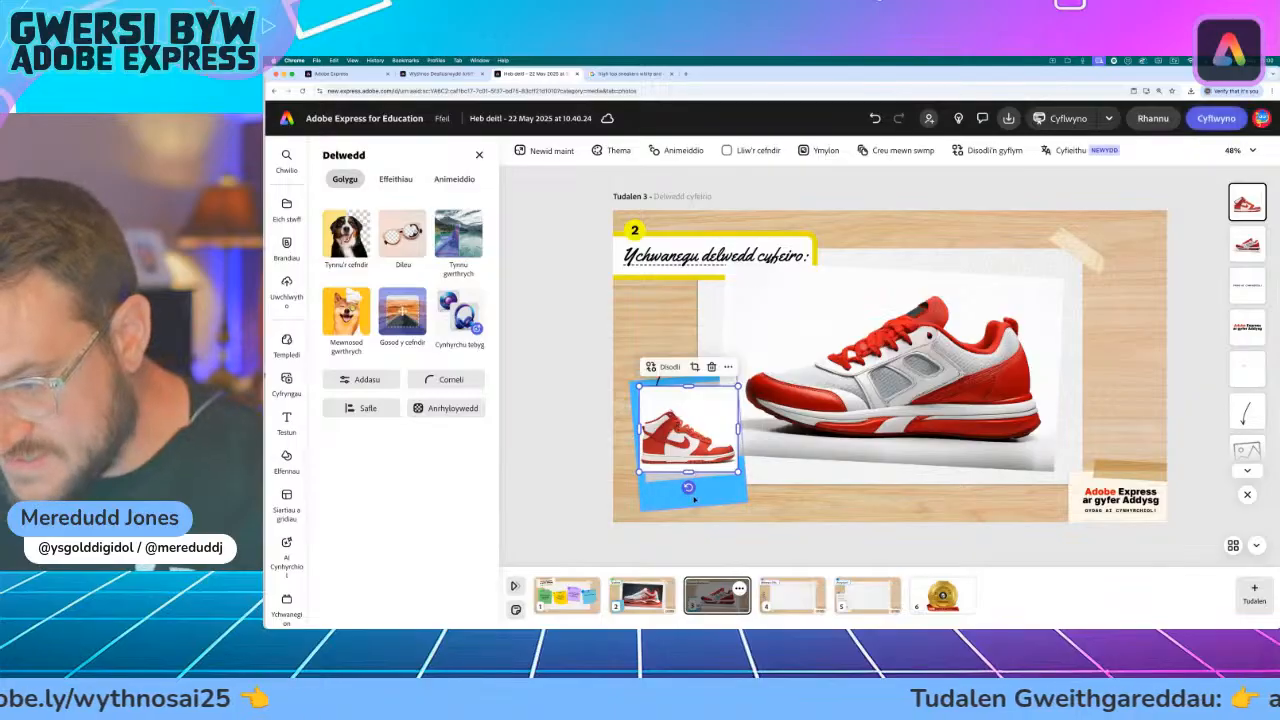
pyautogui.moveTo(688, 487)
pyautogui.mouseDown()
pyautogui.moveTo(702, 492)
pyautogui.moveTo(693, 487)
pyautogui.mouseUp()
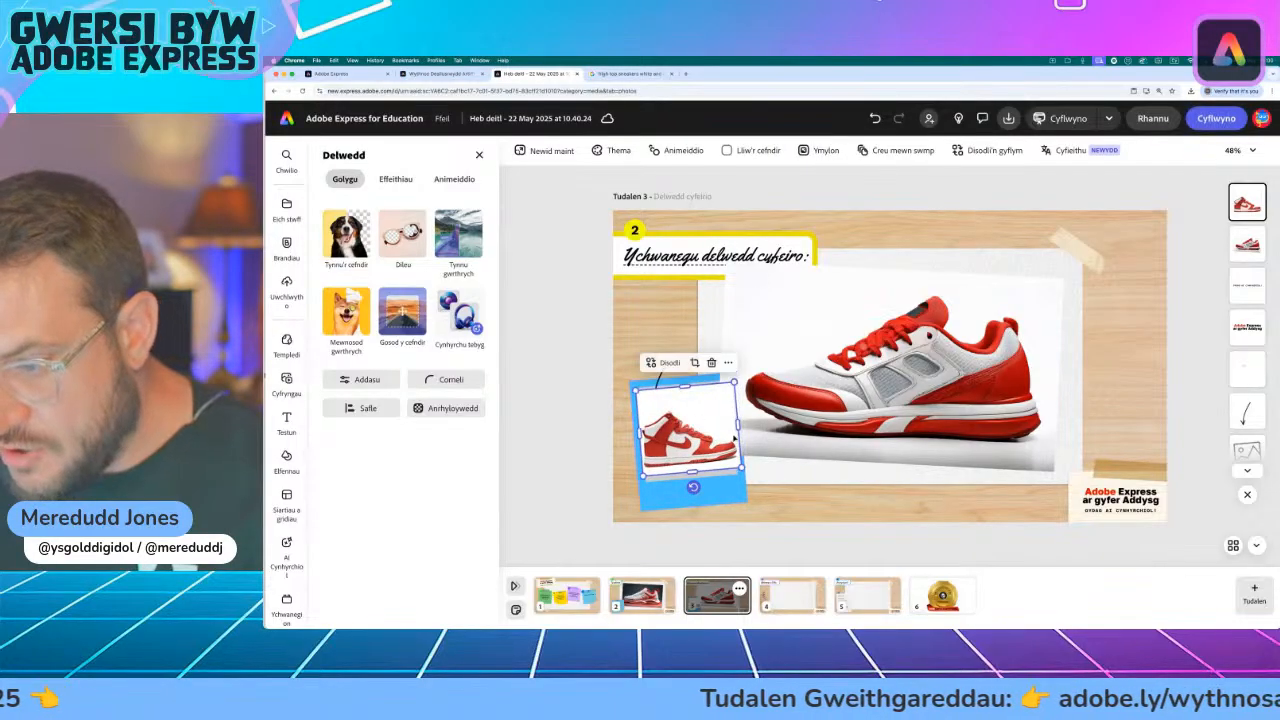
pyautogui.moveTo(737, 435); pyautogui.dragTo(728, 432)
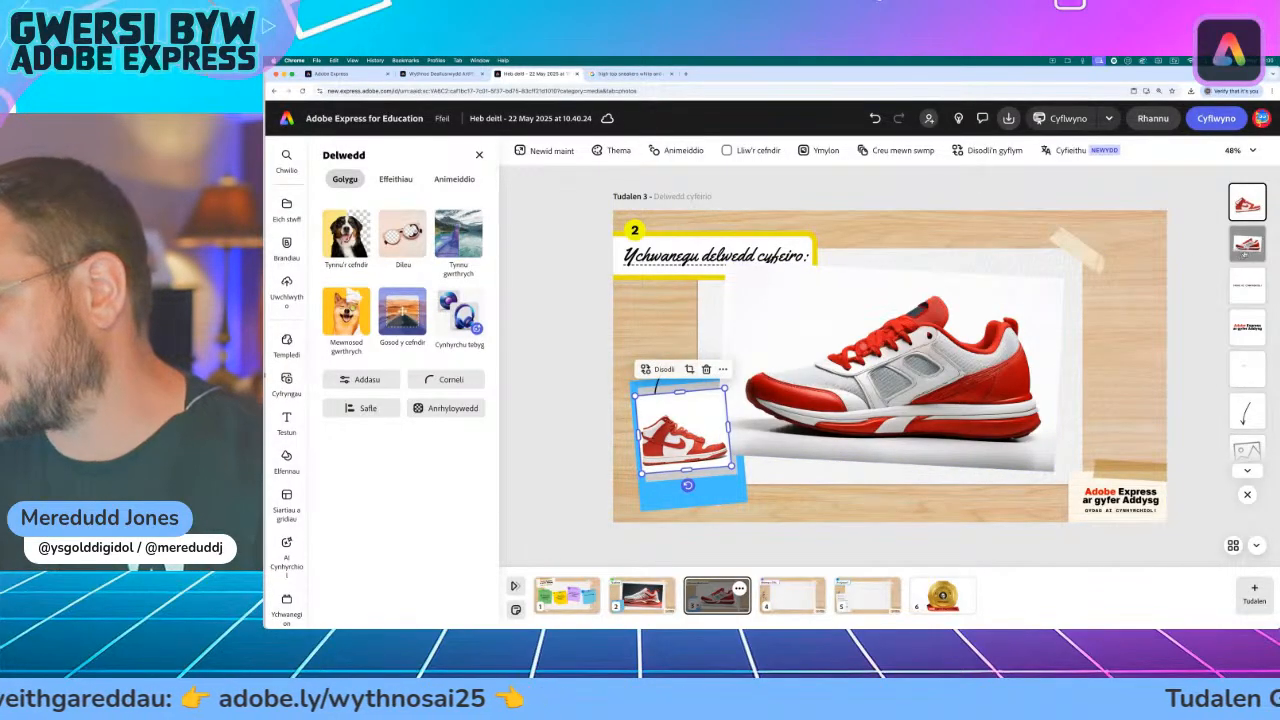
# - Move the running shoe image's layer behind the blue reference frame on page 3
pyautogui.click(1247, 243)
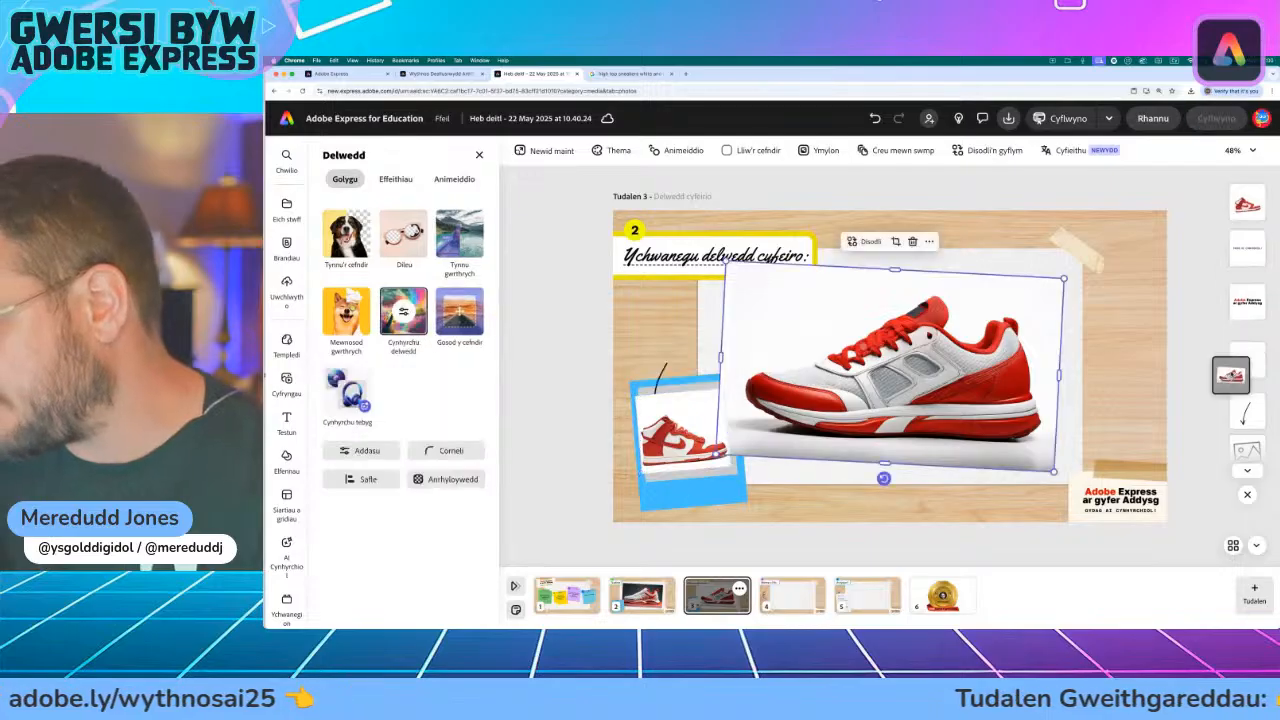
pyautogui.scroll(-2, 1247, 330)
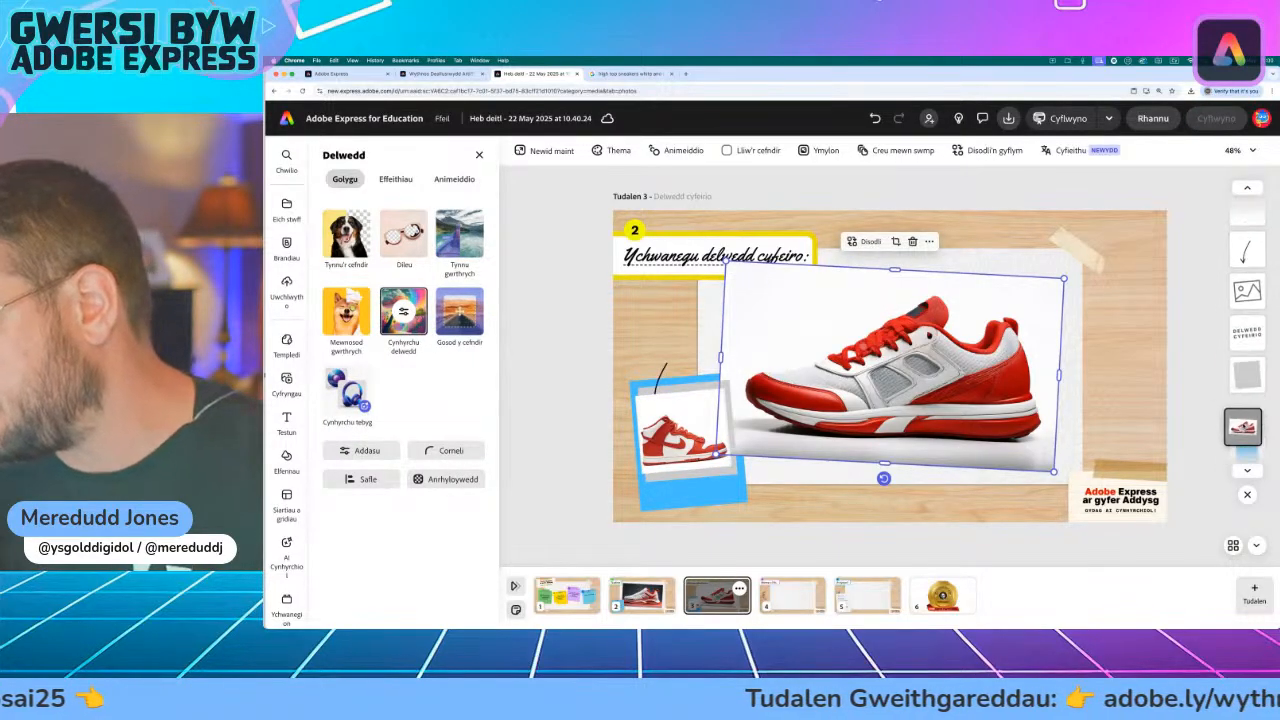
pyautogui.moveTo(1244, 329); pyautogui.dragTo(1249, 450)
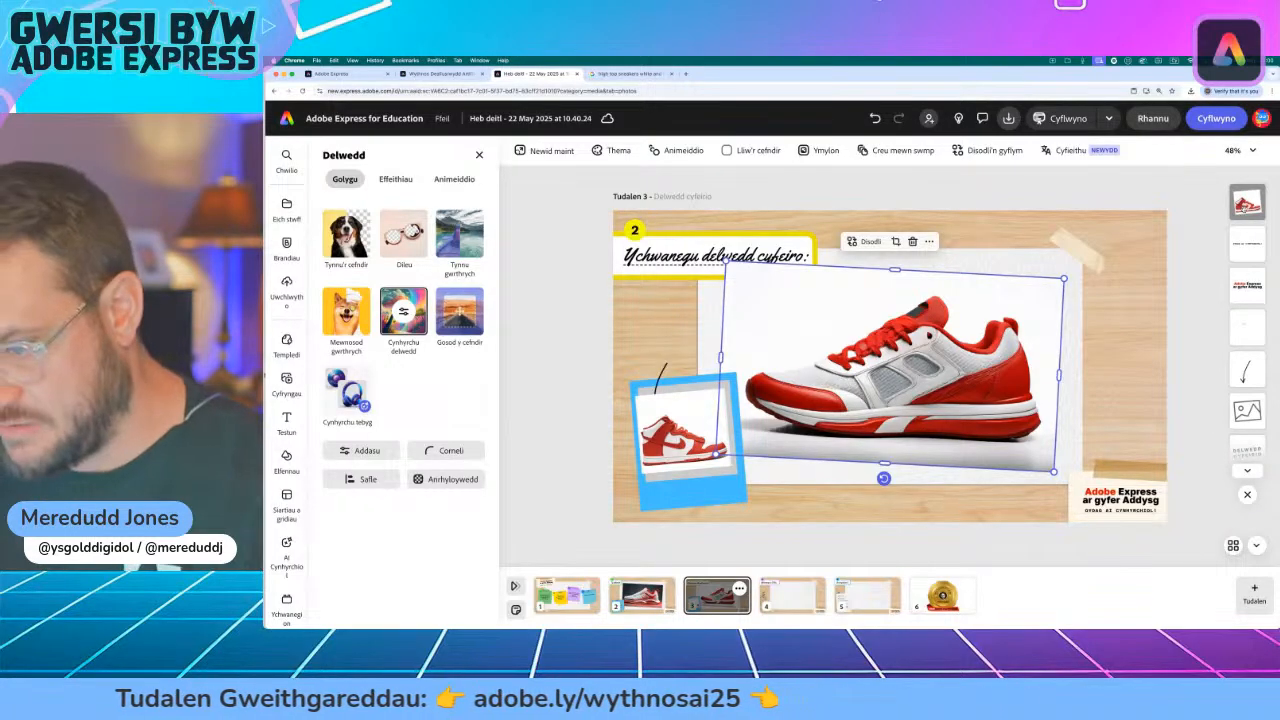
# - Move the high-top sneaker image's layer directly below the arrow so the arrow sits in front
pyautogui.click(685, 418)
pyautogui.moveTo(1245, 379); pyautogui.dragTo(1242, 370)
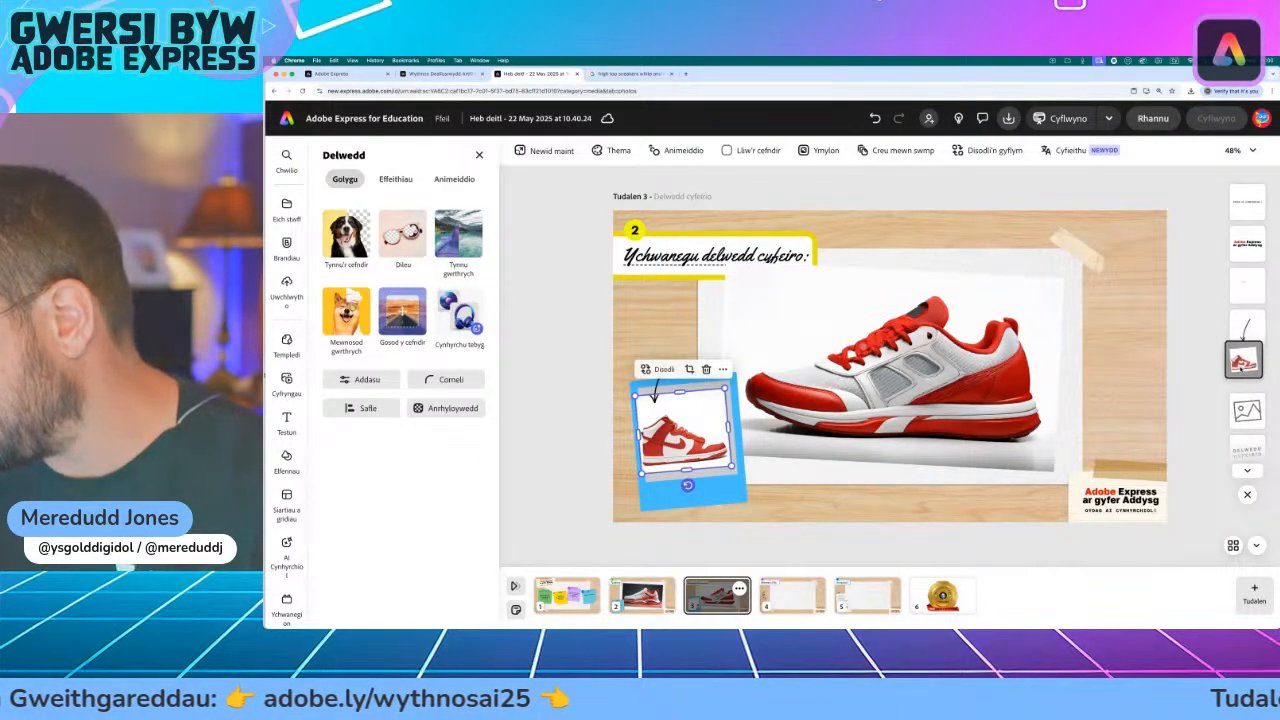
pyautogui.click(589, 404)
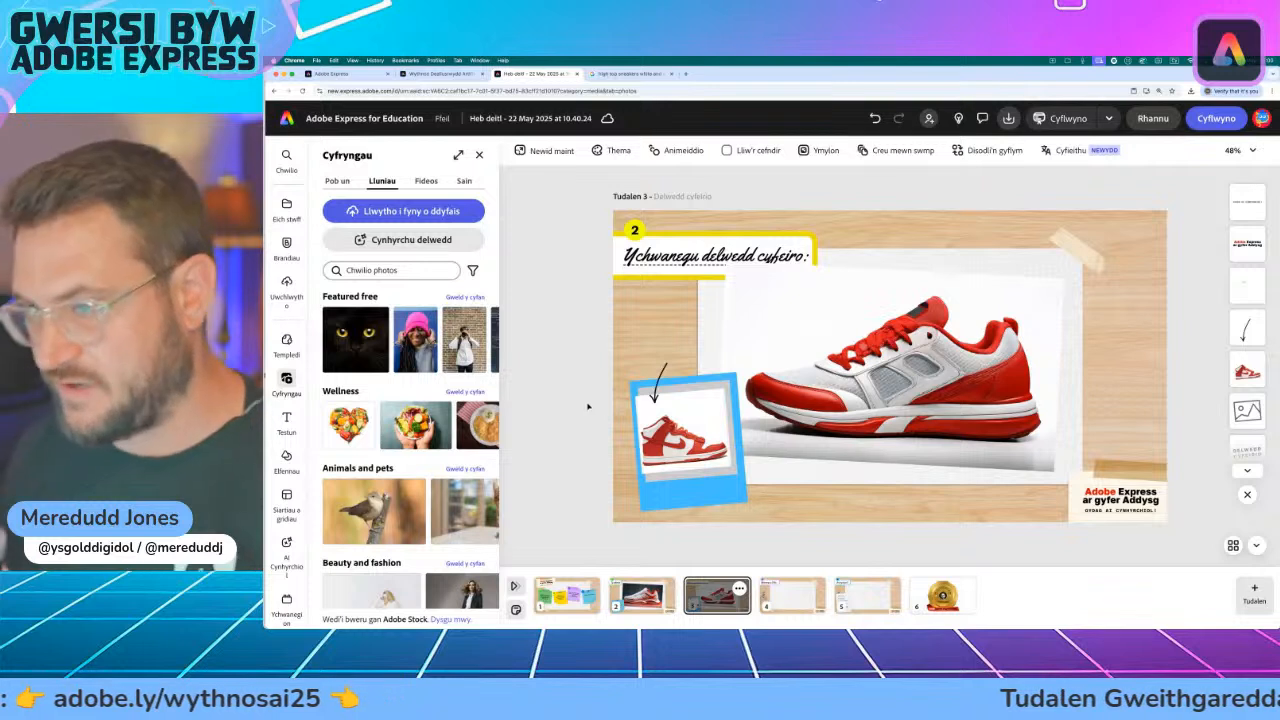
# - Move the running shoe image's layer behind the yellow title label and tape strips, directly above the white paper
pyautogui.scroll(-3, 1245, 330)
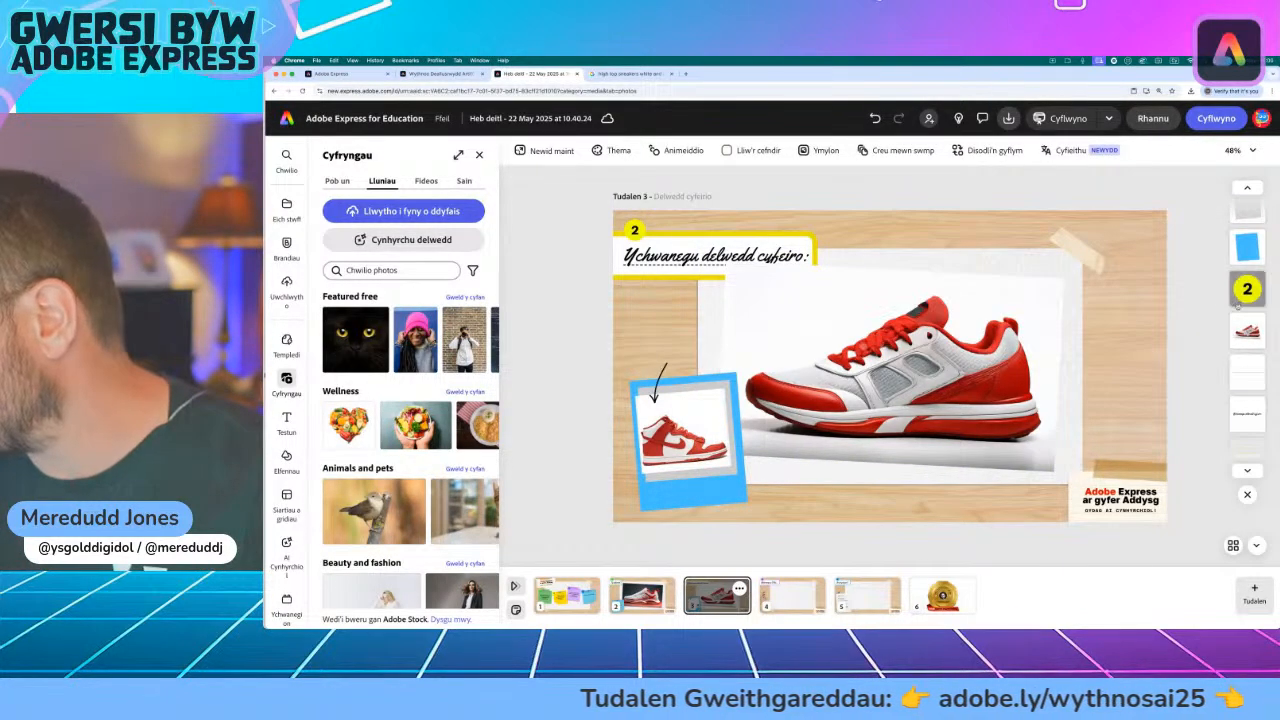
pyautogui.scroll(-1, 1255, 340)
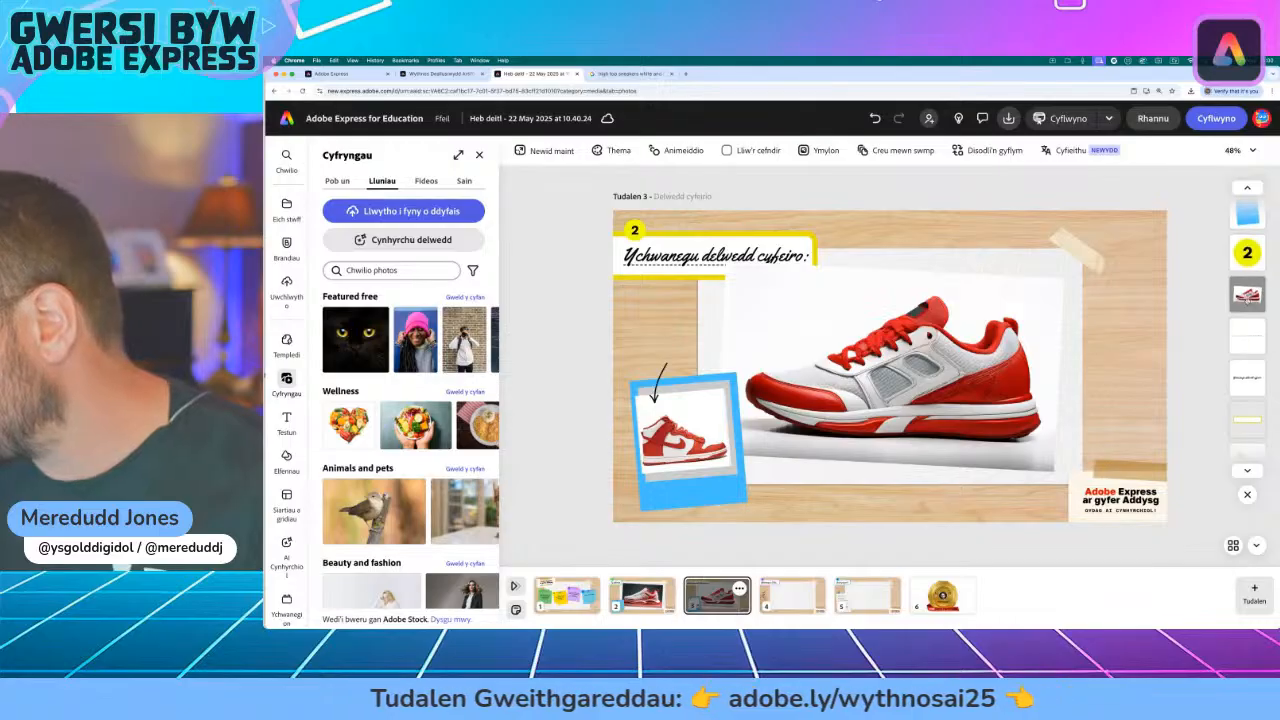
pyautogui.moveTo(1251, 317); pyautogui.dragTo(1248, 372)
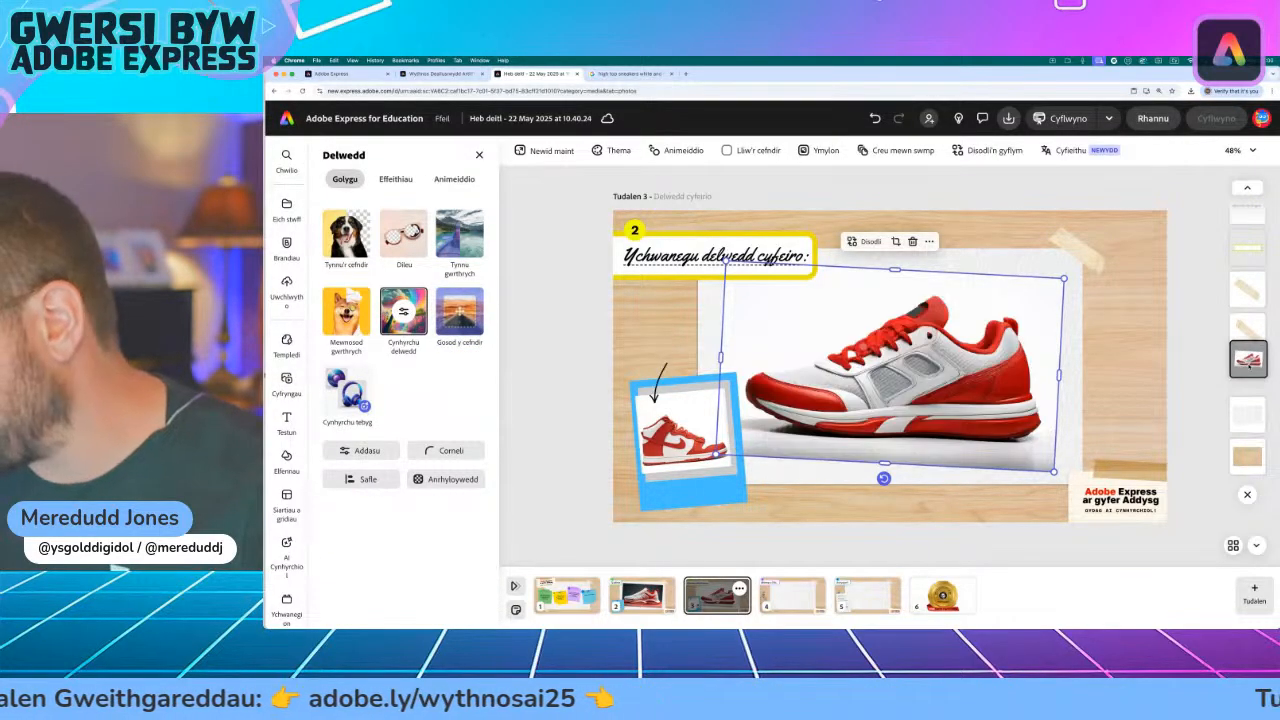
pyautogui.click(578, 280)
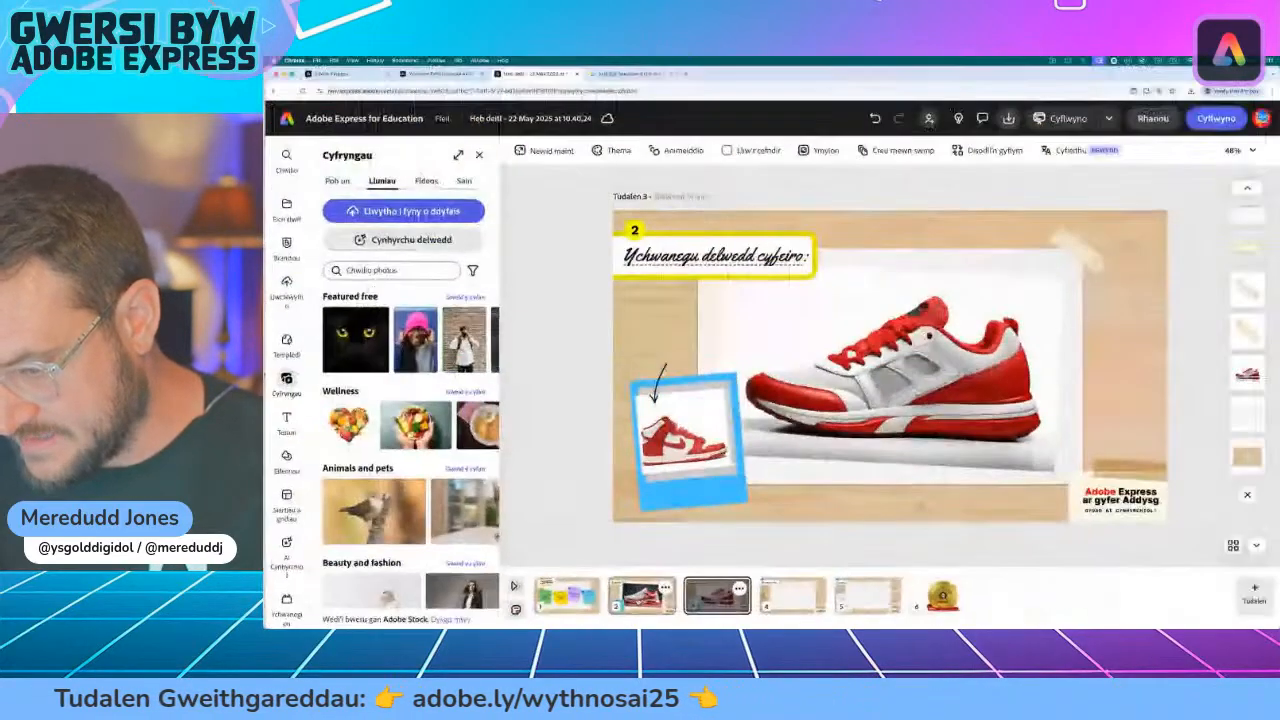
# - Compare the original shoe design on page 2 with the reference-based version on page 3
pyautogui.click(675, 580)
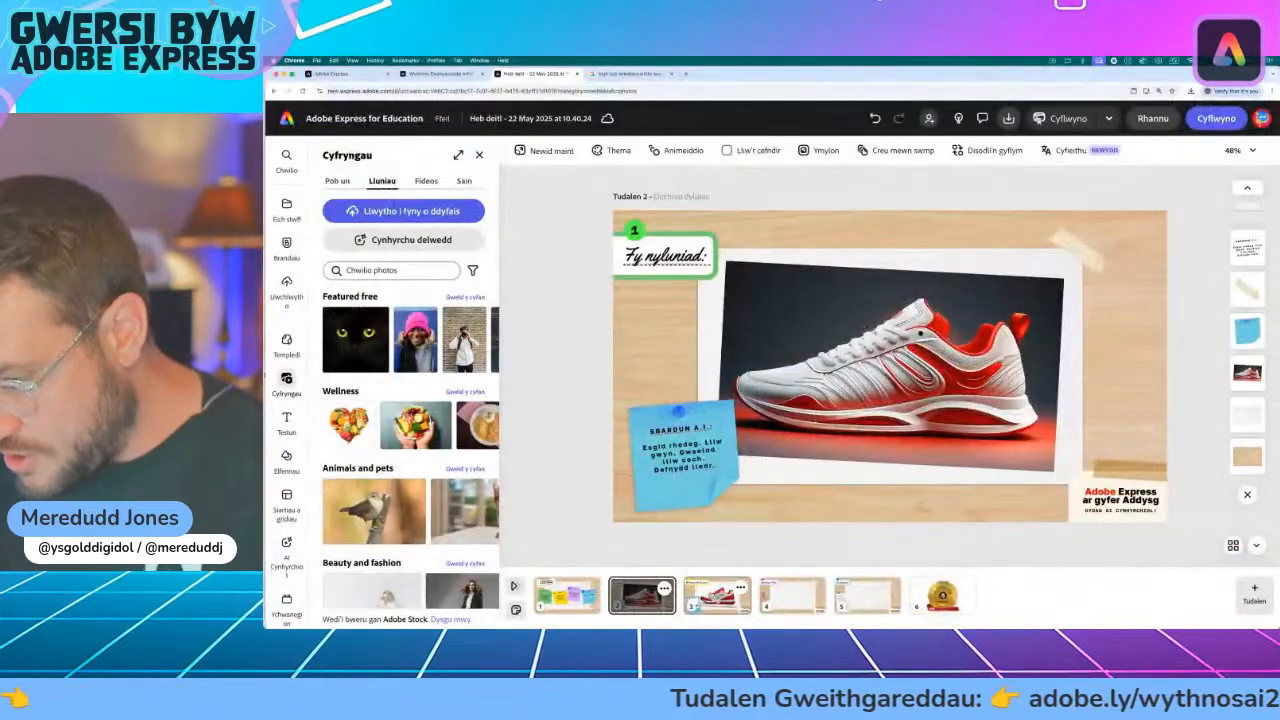
pyautogui.click(717, 595)
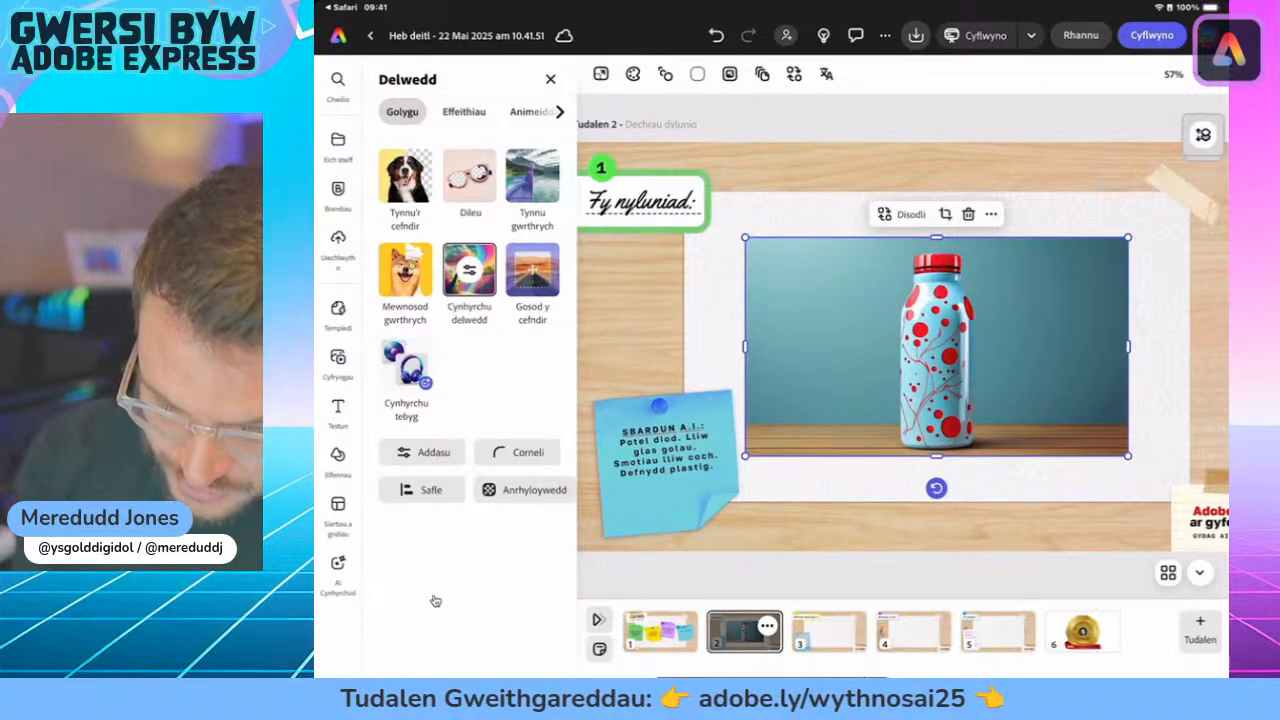
# - Copy the spotted bottle image from page 2 and paste it onto page 3
pyautogui.click(990, 214)
pyautogui.click(990, 214)
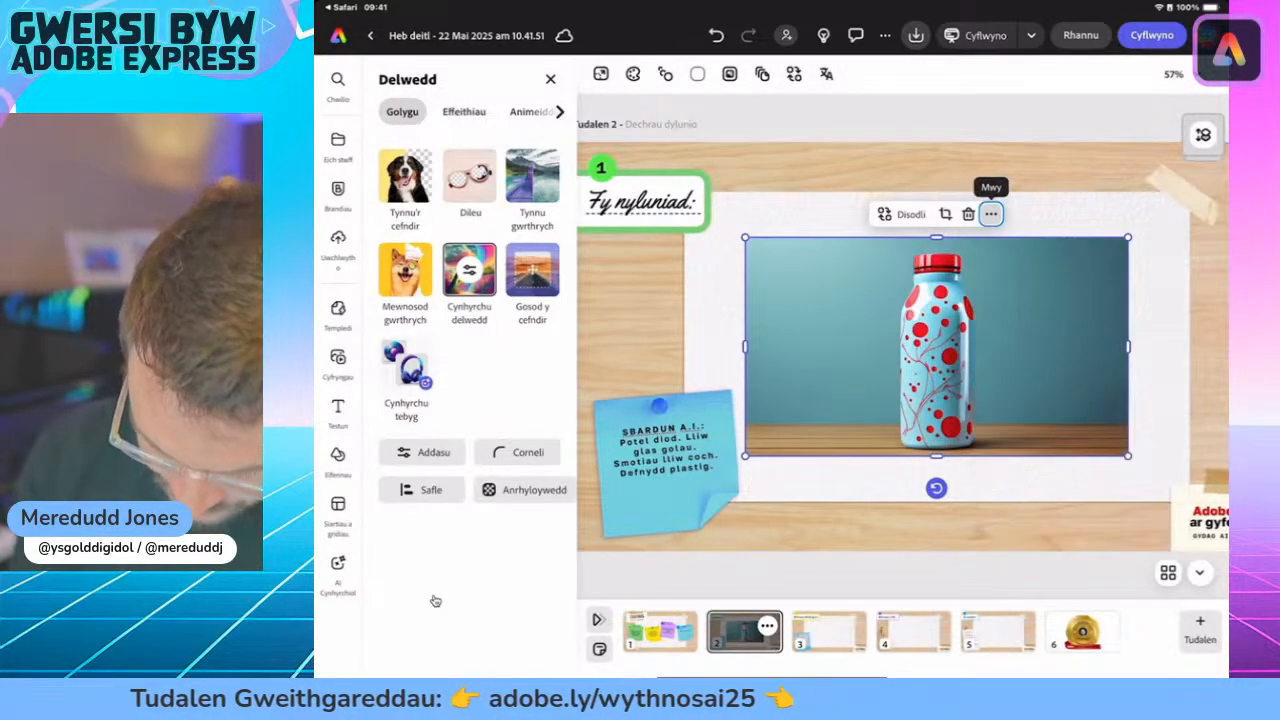
pyautogui.click(829, 632)
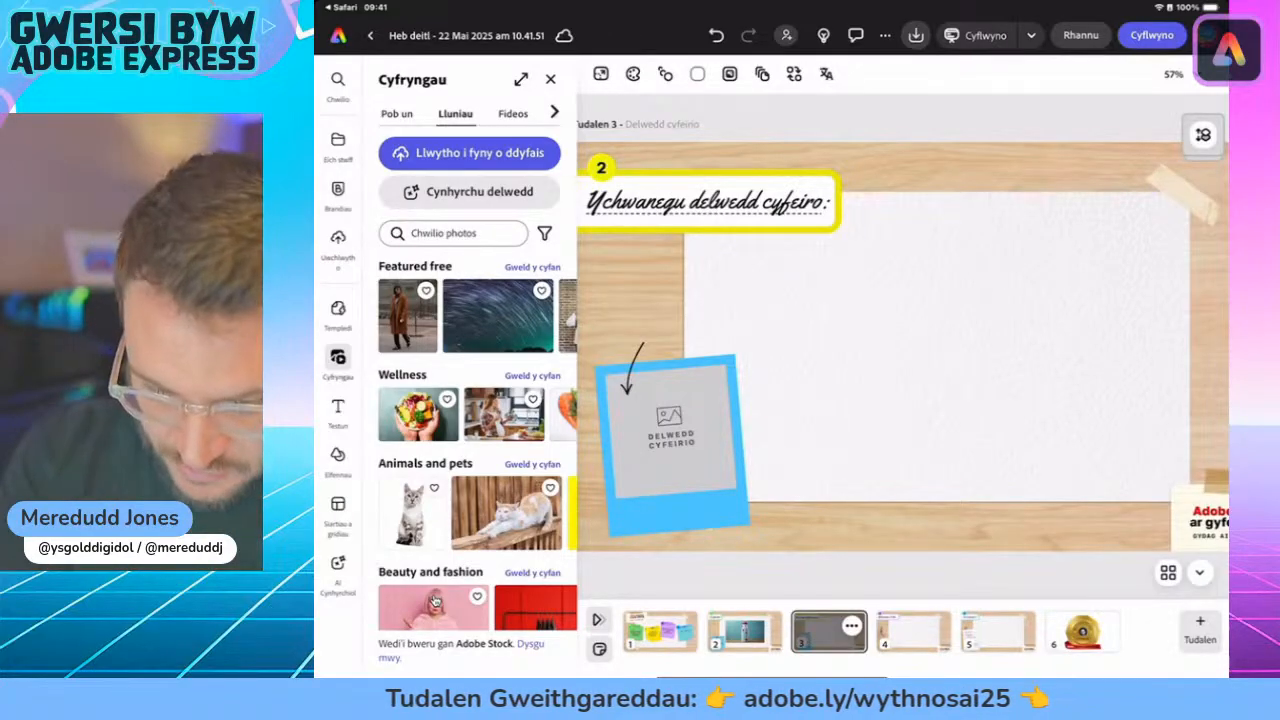
pyautogui.rightClick(930, 245)
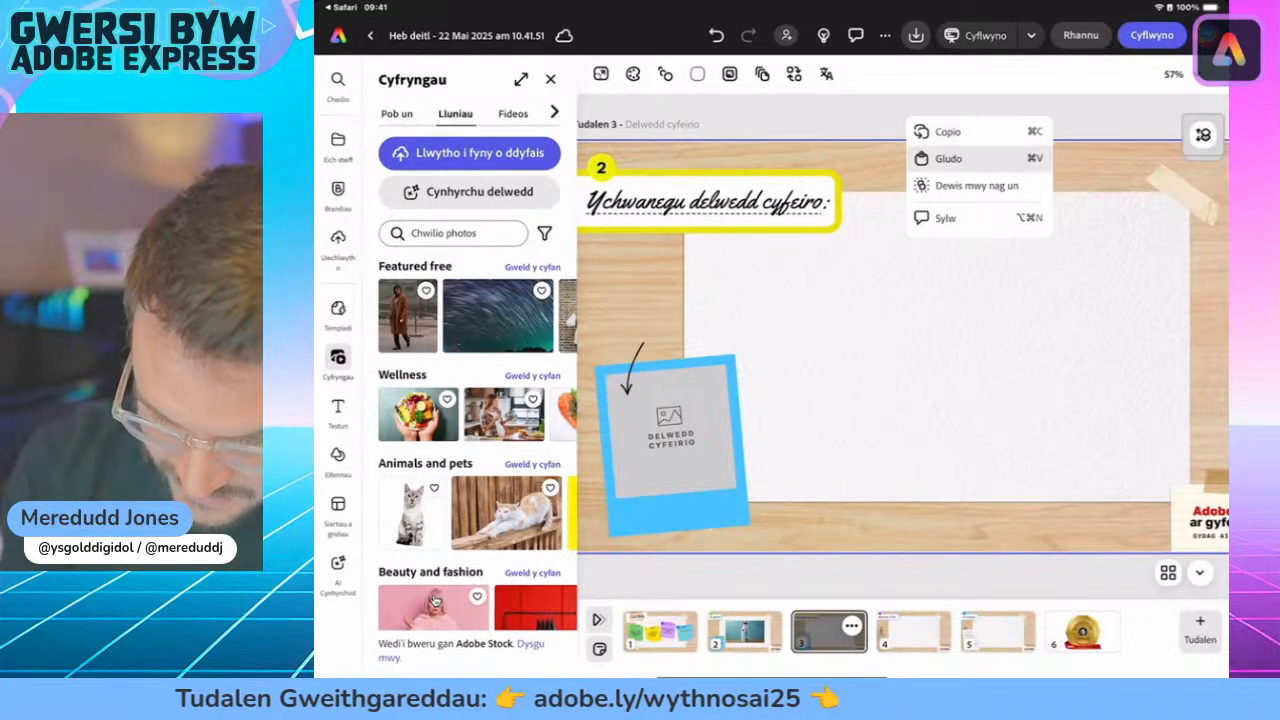
pyautogui.press('super+v')
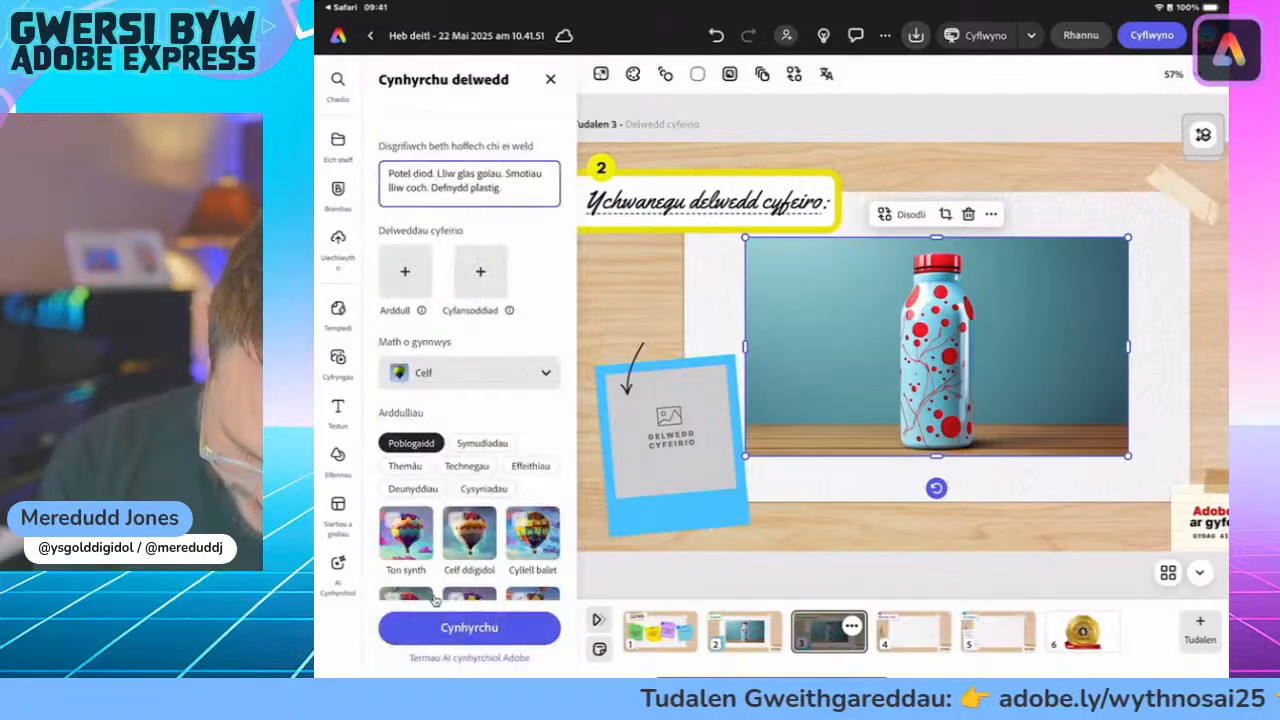
# - Generate new versions of the page 3 bottle image using the Metel style from the Deunyddiau category
pyautogui.scroll(-2, 435, 598)
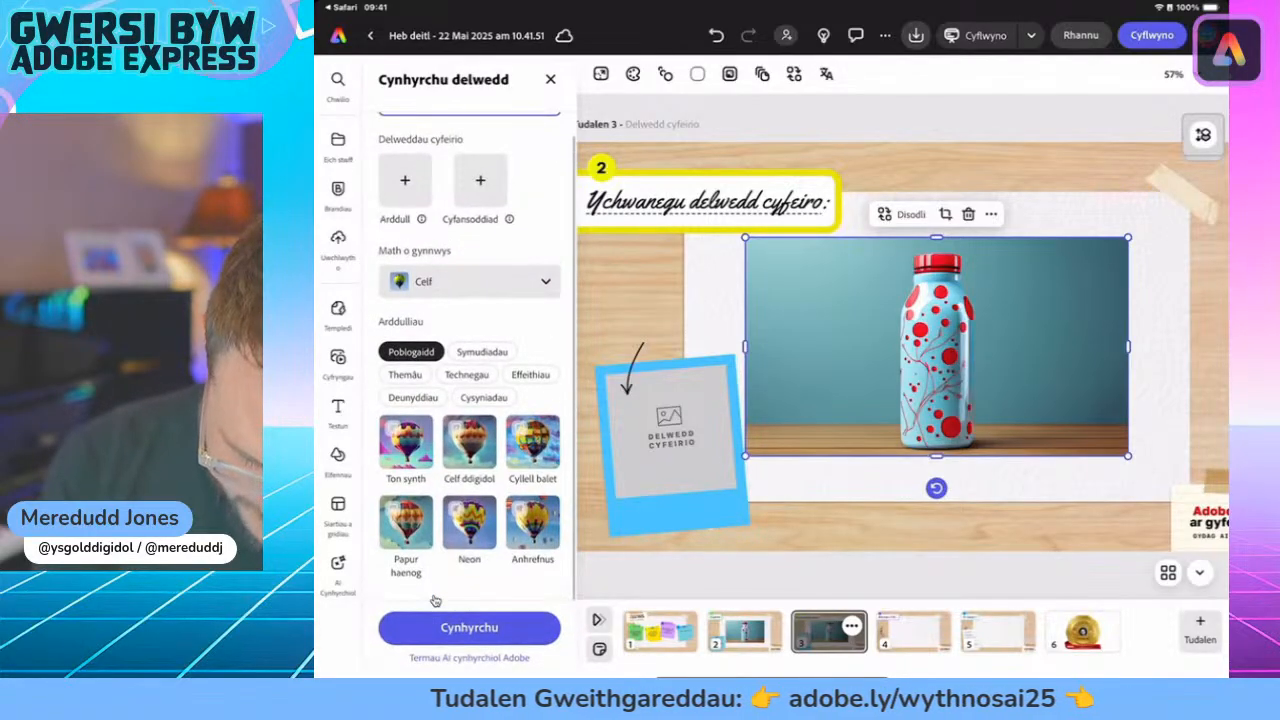
pyautogui.scroll(-2, 435, 600)
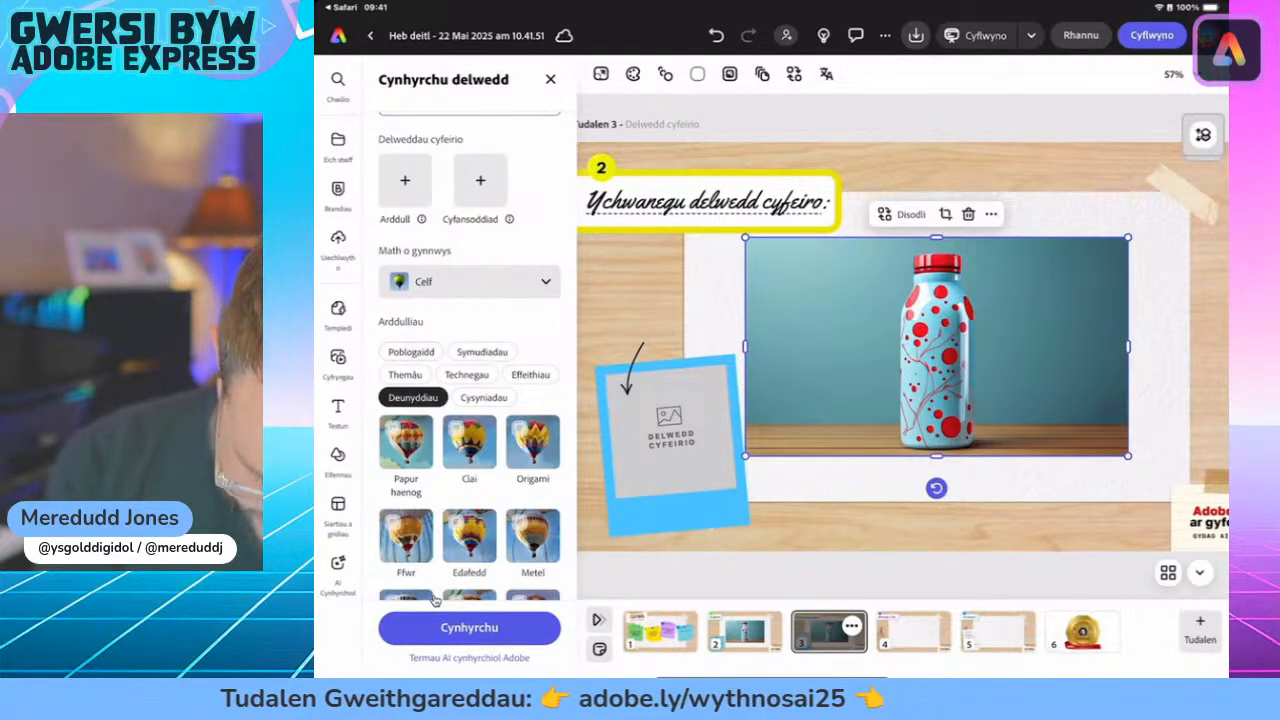
pyautogui.scroll(-2, 435, 598)
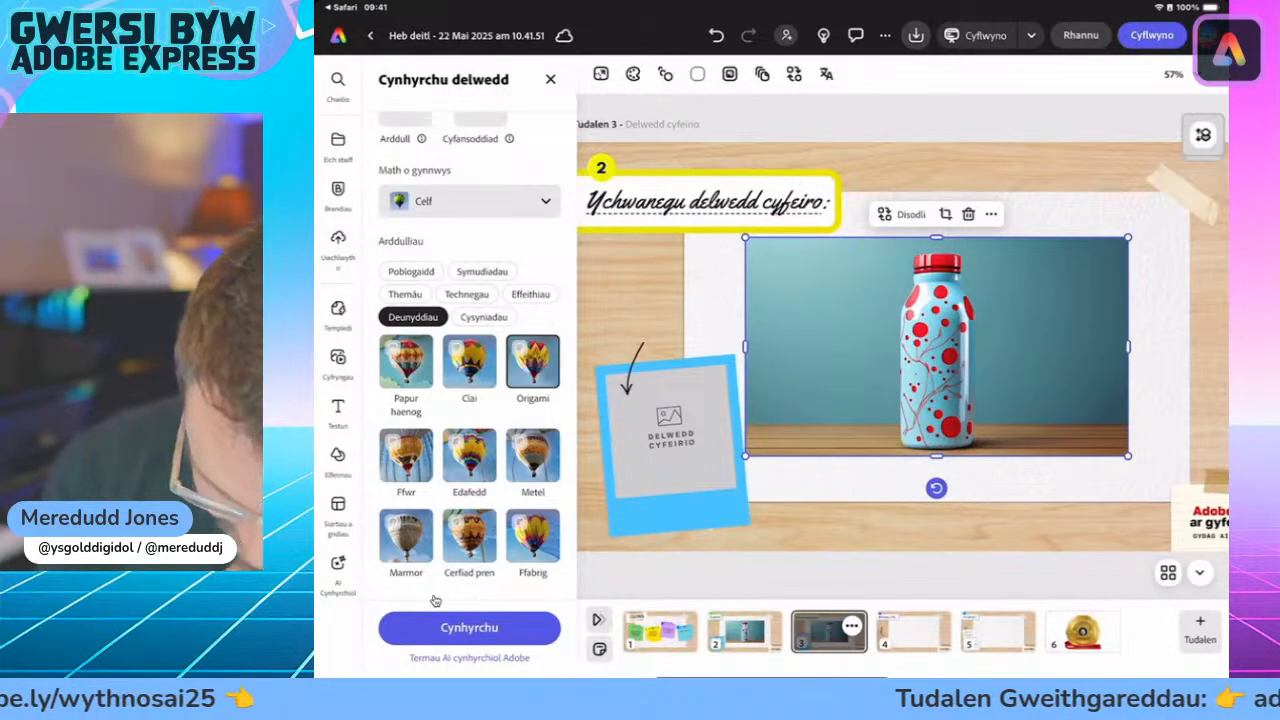
pyautogui.click(533, 456)
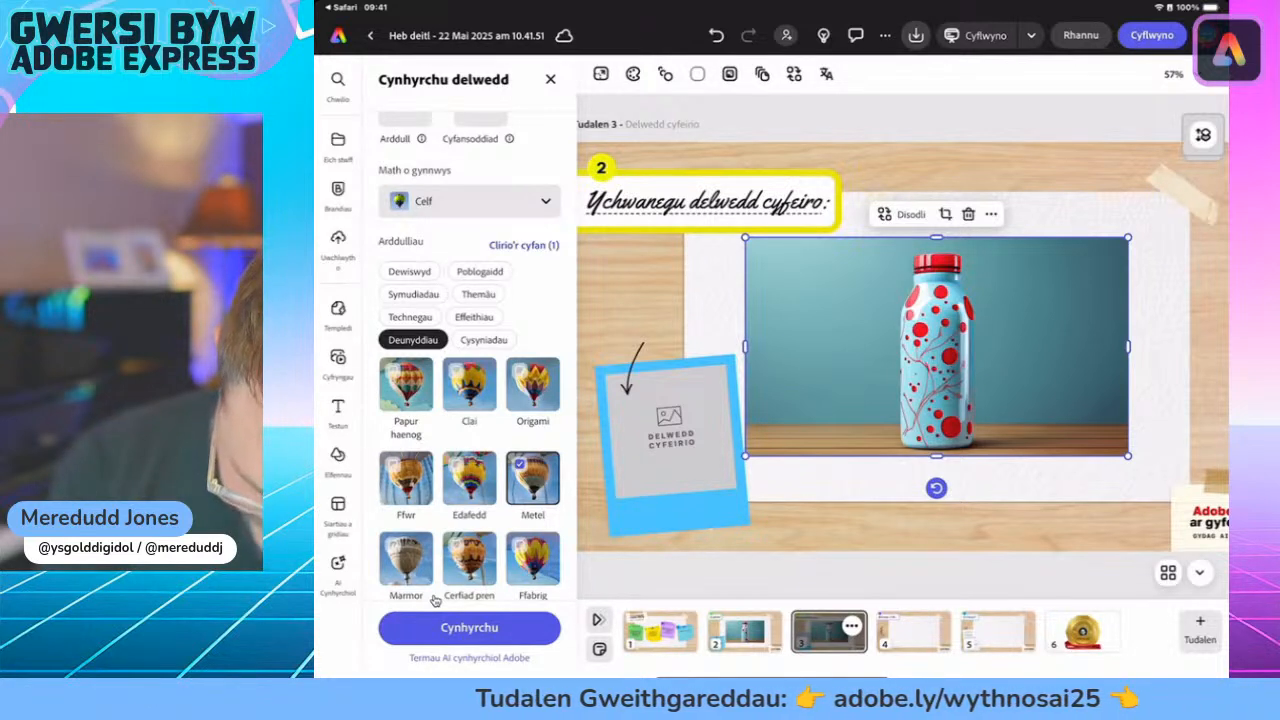
pyautogui.click(409, 271)
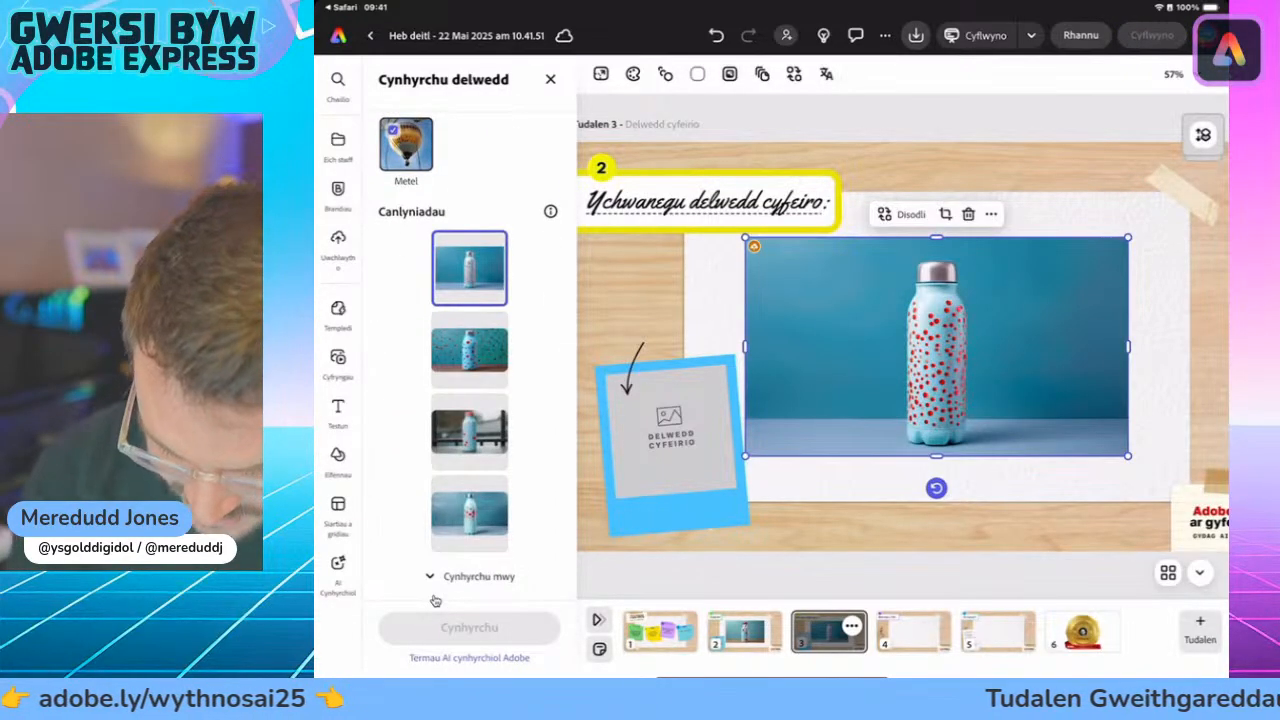
# - Preview the generated bottle variations and choose the second one, with red dots across the teal background
pyautogui.click(469, 350)
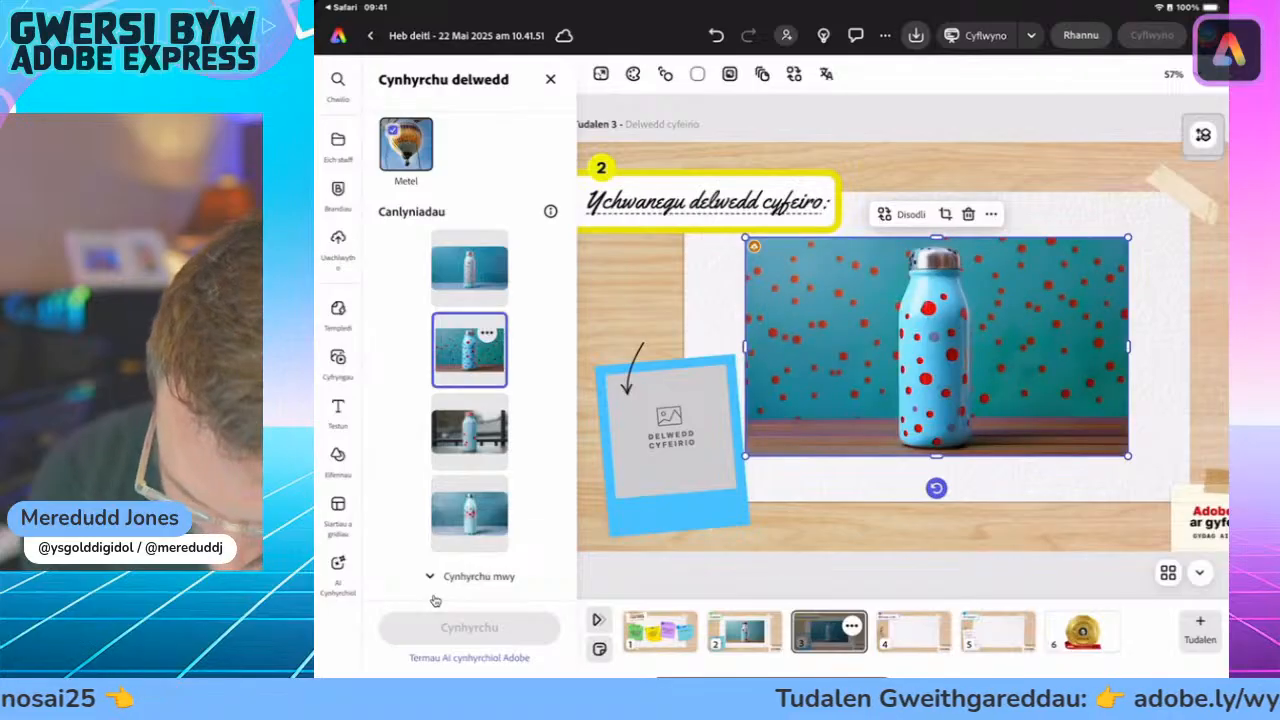
pyautogui.click(486, 414)
pyautogui.click(469, 513)
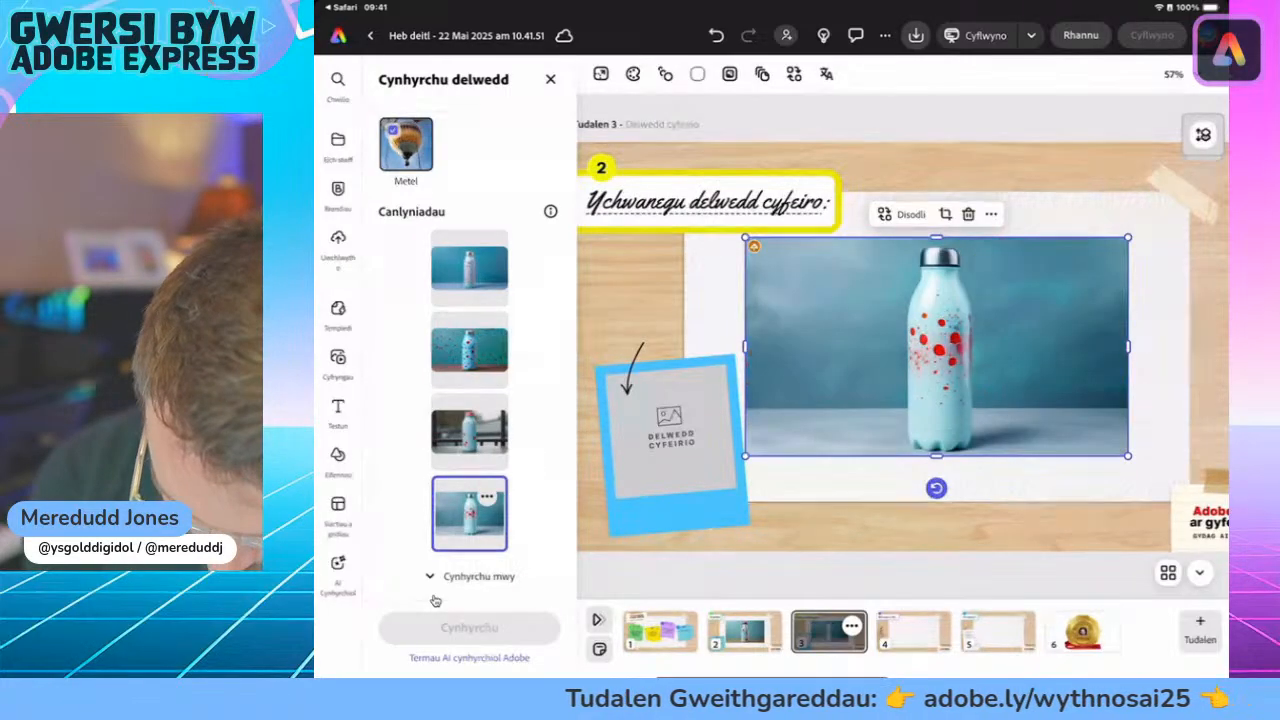
pyautogui.click(469, 432)
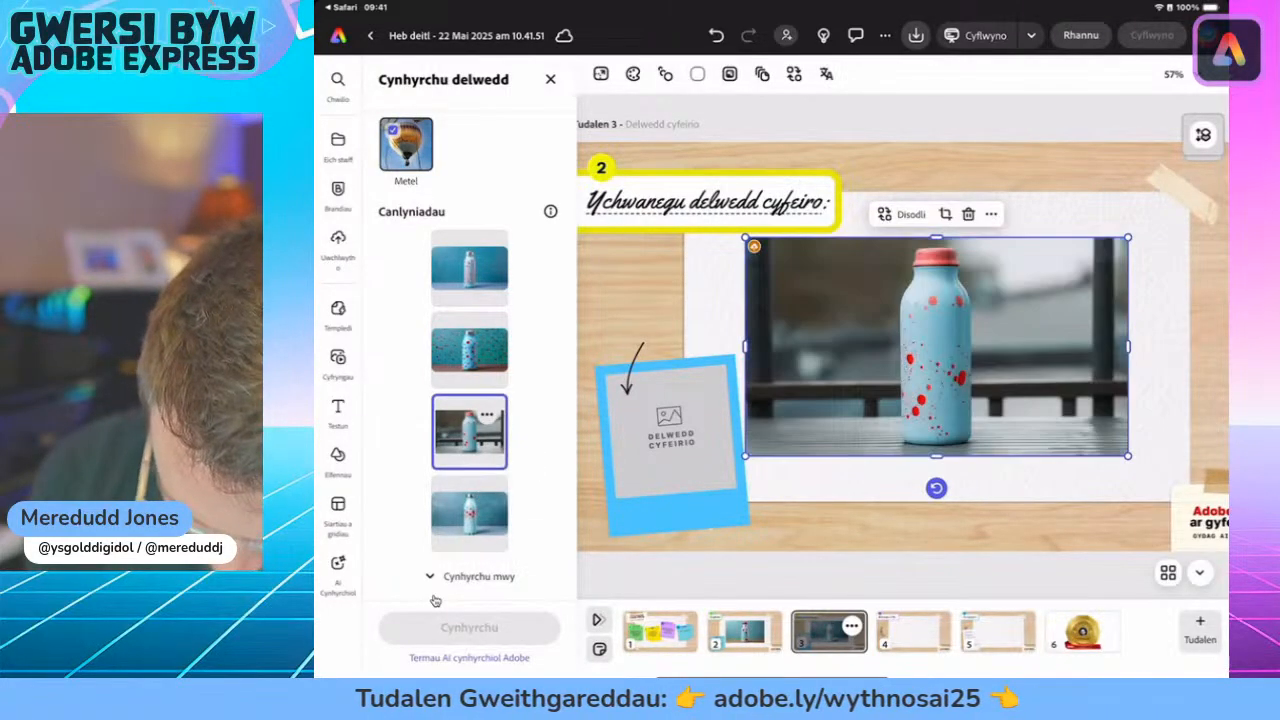
pyautogui.click(469, 350)
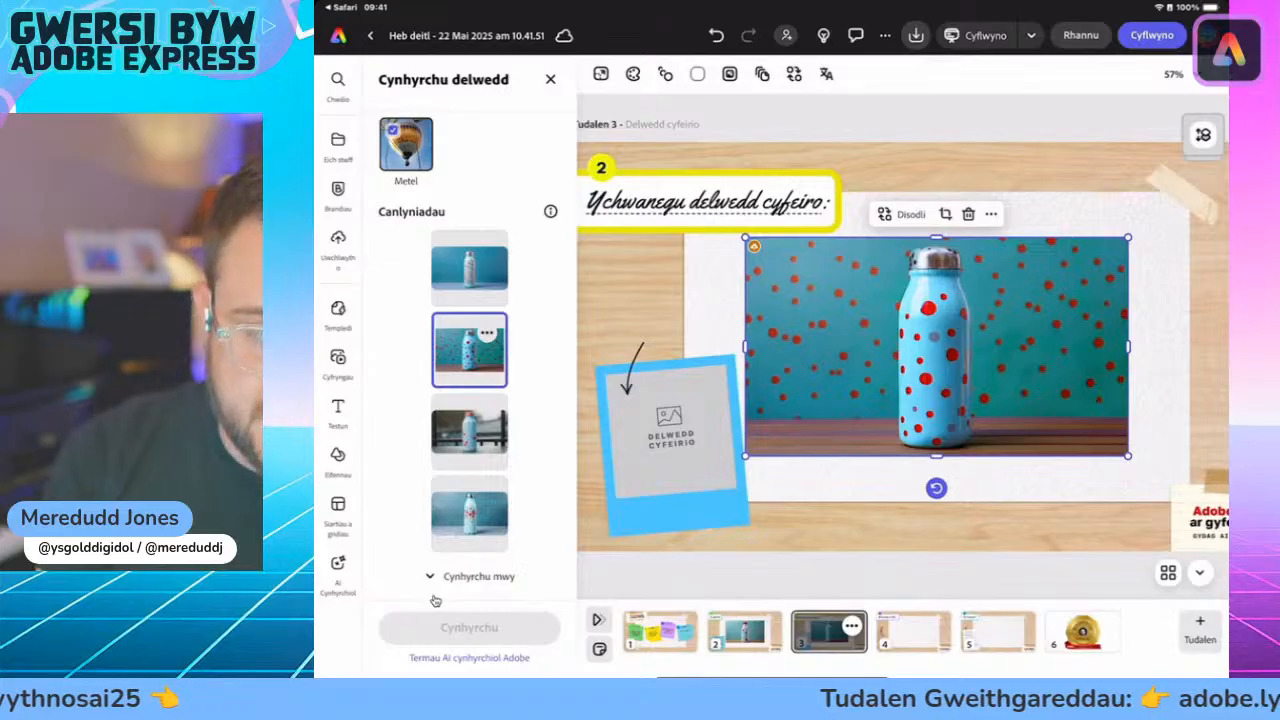
# - Replace the DELWEDD CYFEIRIO placeholder text in the blue reference frame with "Arddull: Metel."
pyautogui.click(671, 440)
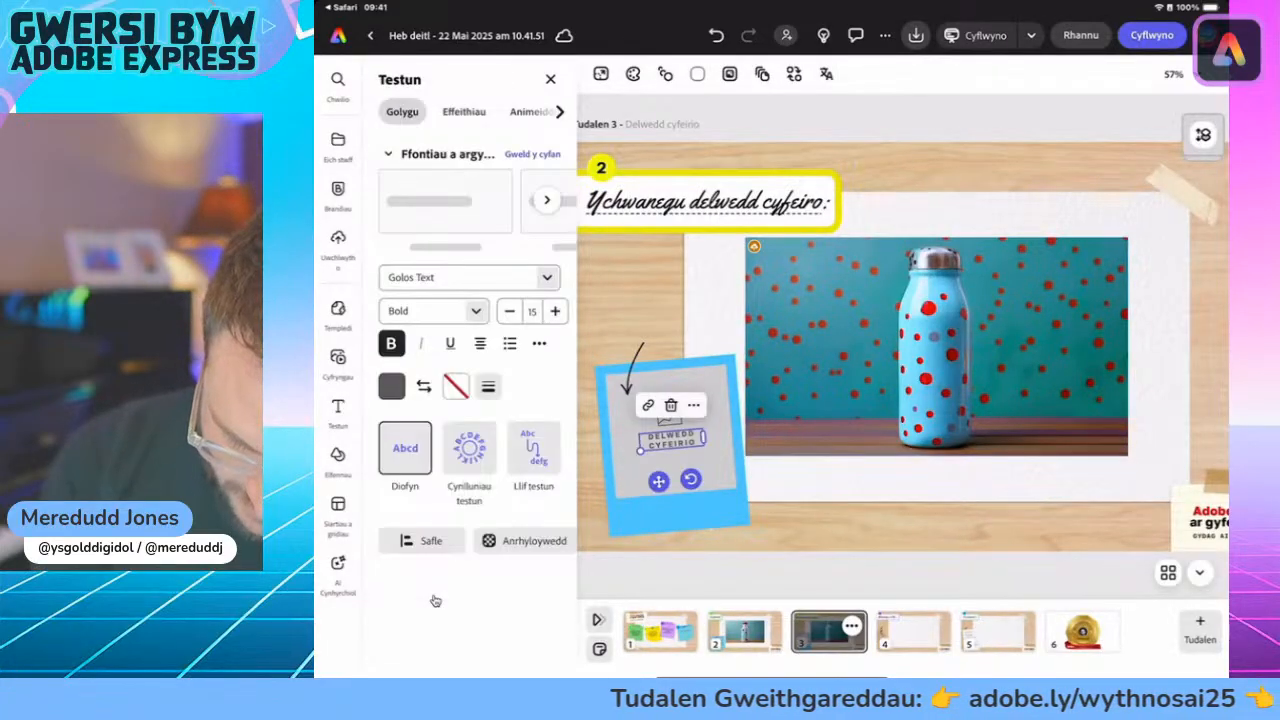
pyautogui.click(700, 465)
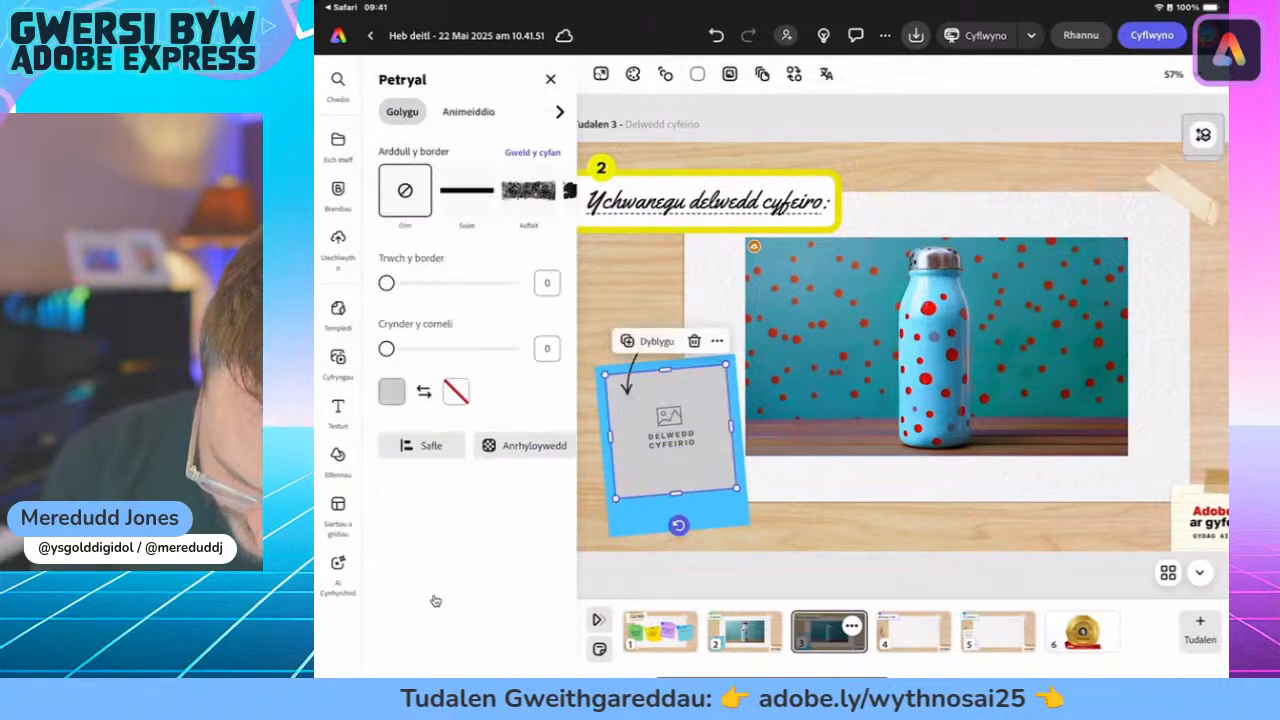
pyautogui.click(640, 295)
pyautogui.scroll(5, 670, 430)
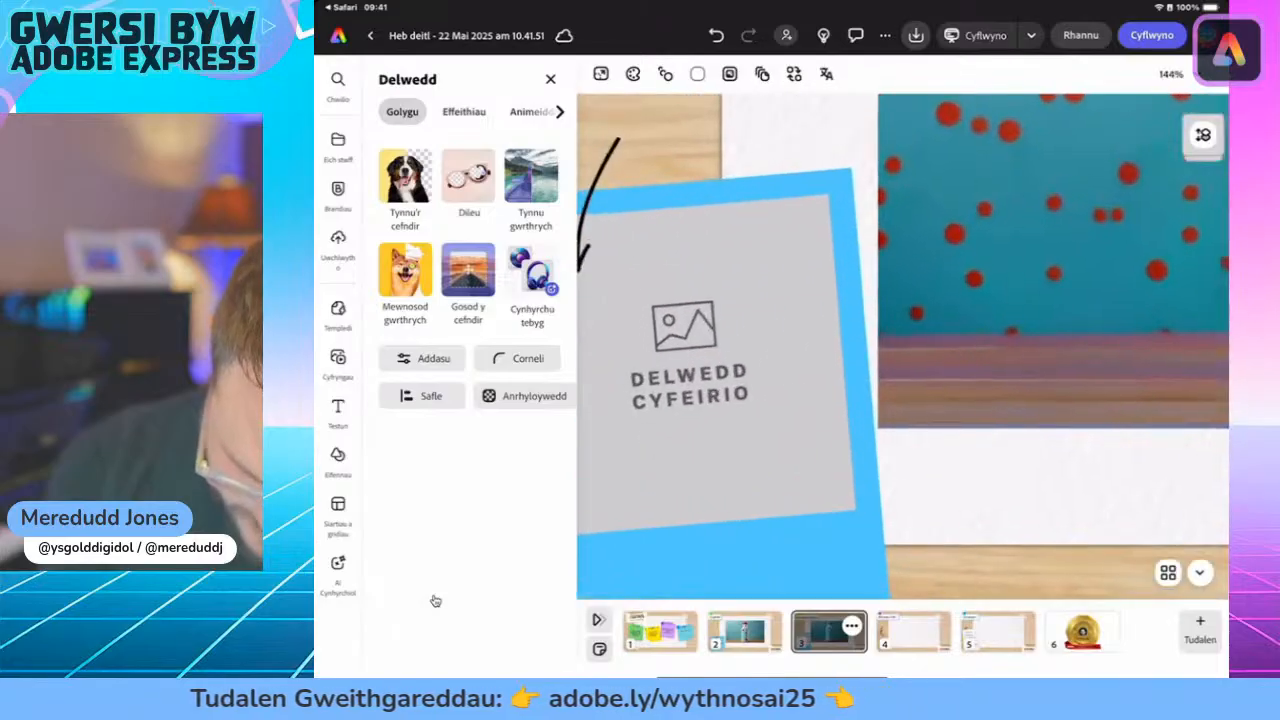
pyautogui.click(693, 385)
pyautogui.doubleClick(693, 385)
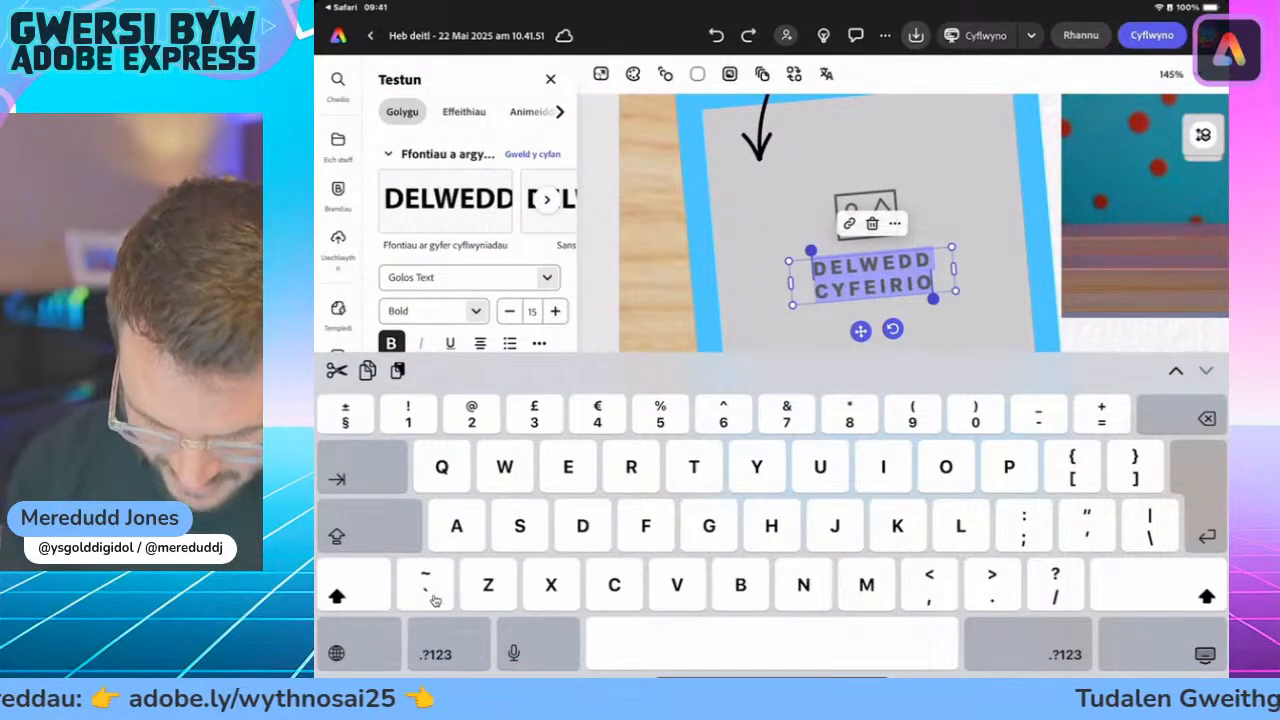
pyautogui.write('Ar')
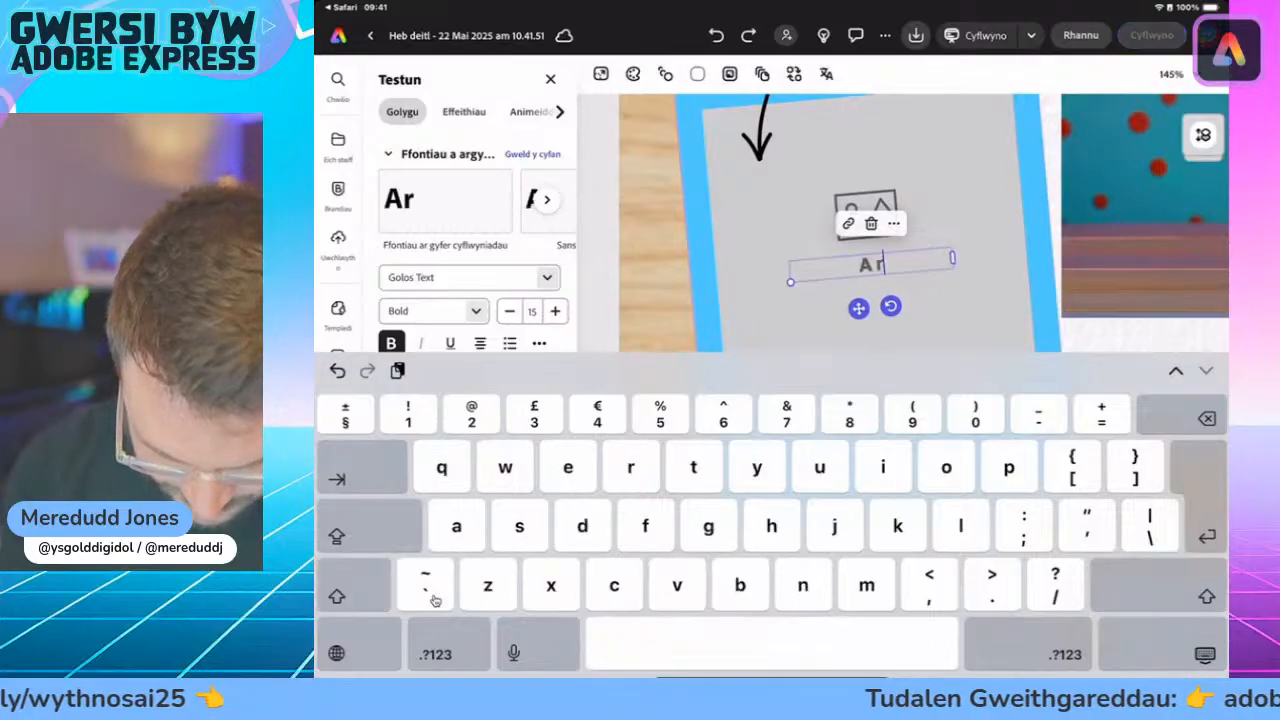
pyautogui.write('ddull')
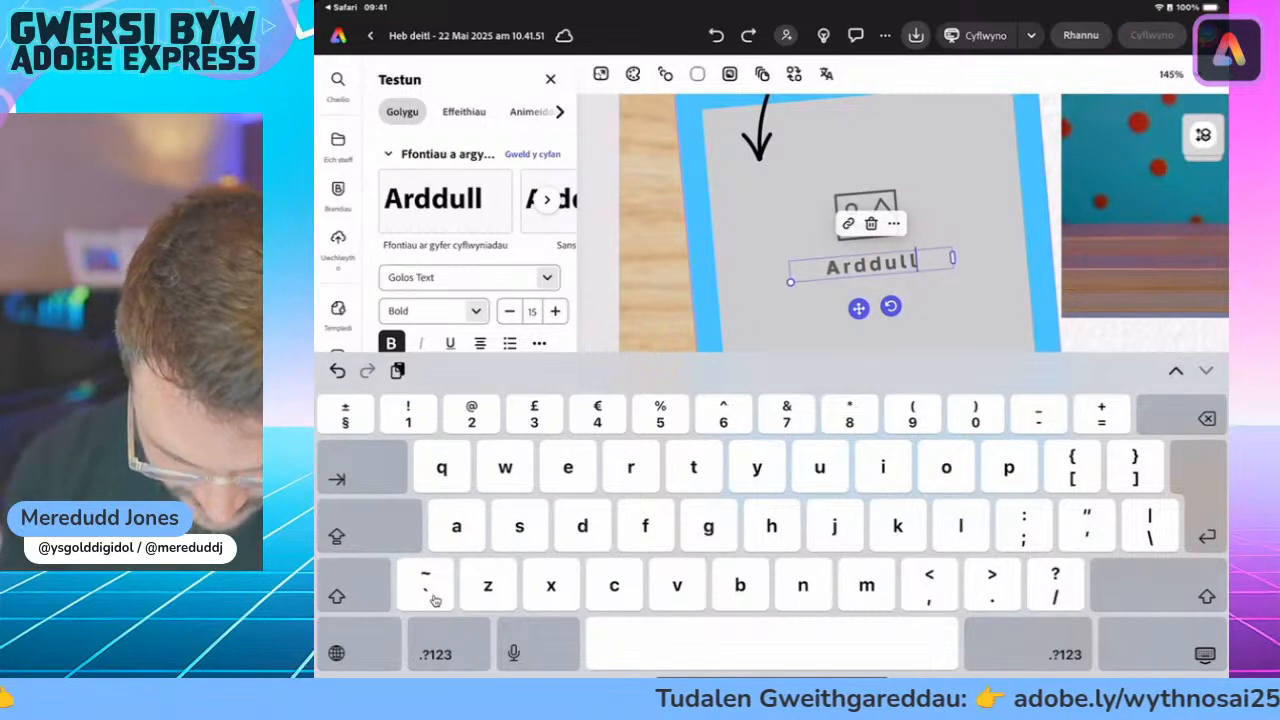
pyautogui.write(':')
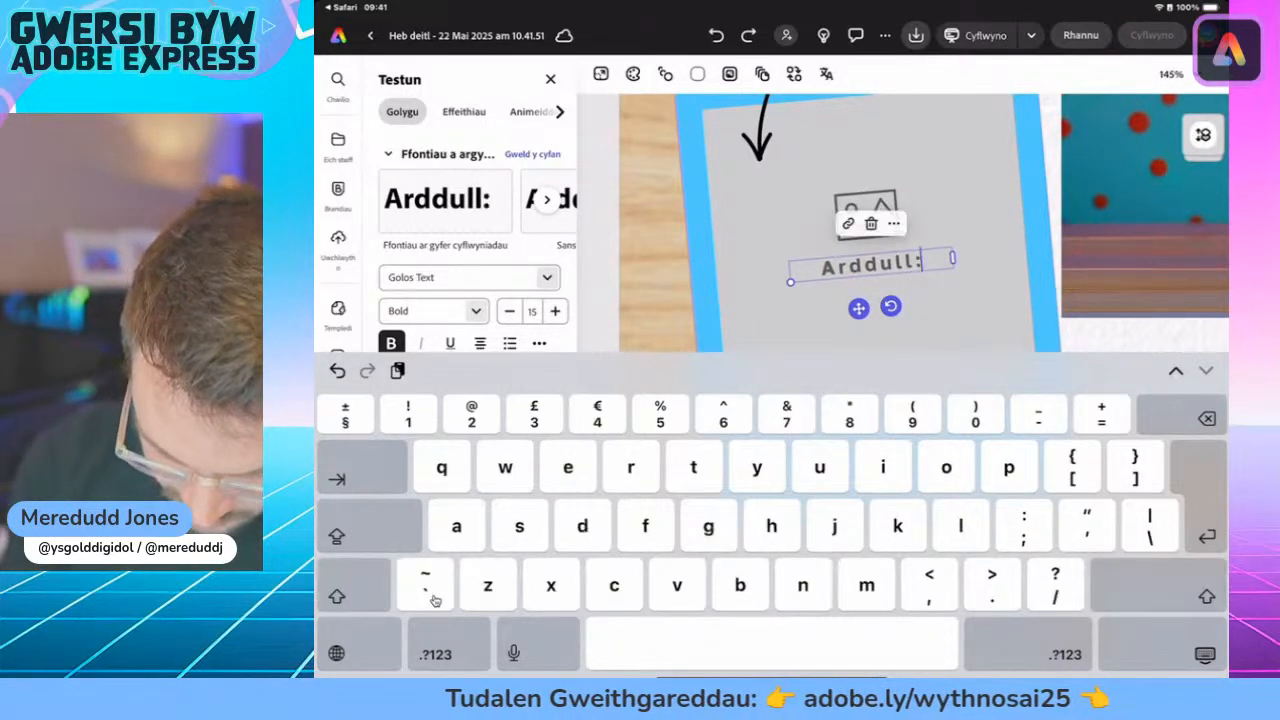
pyautogui.write(' M')
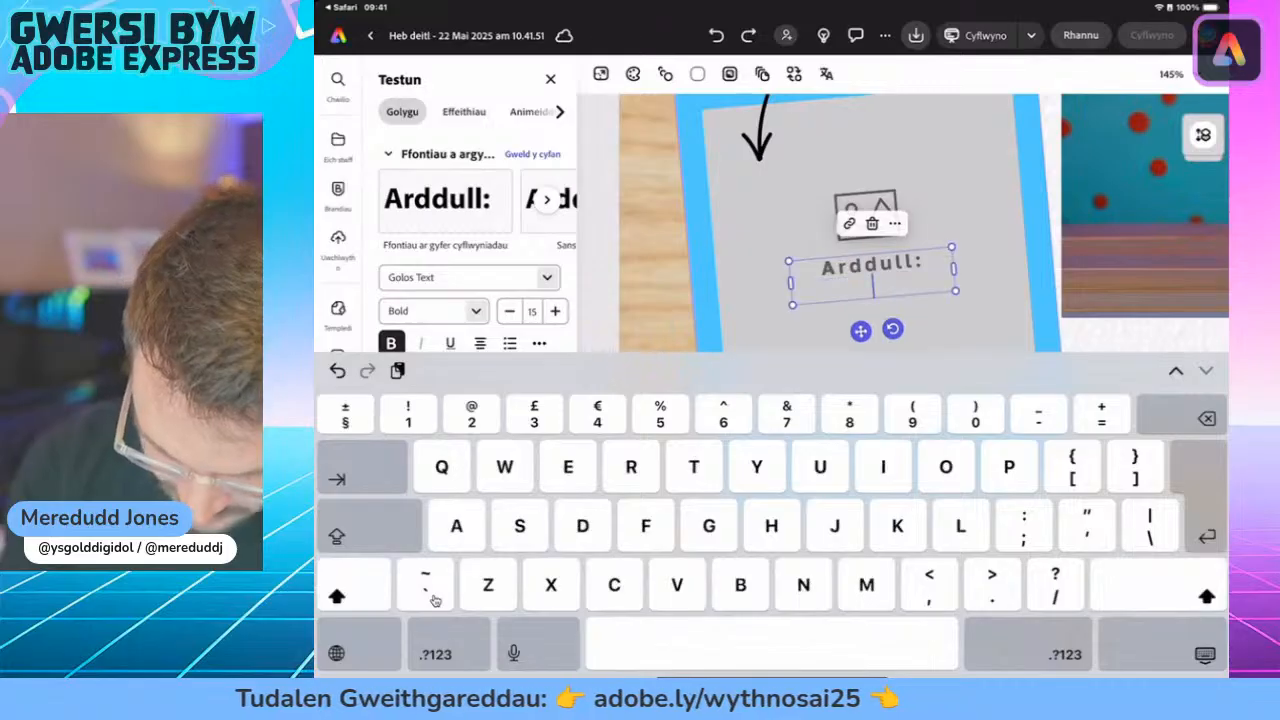
pyautogui.write('etel.')
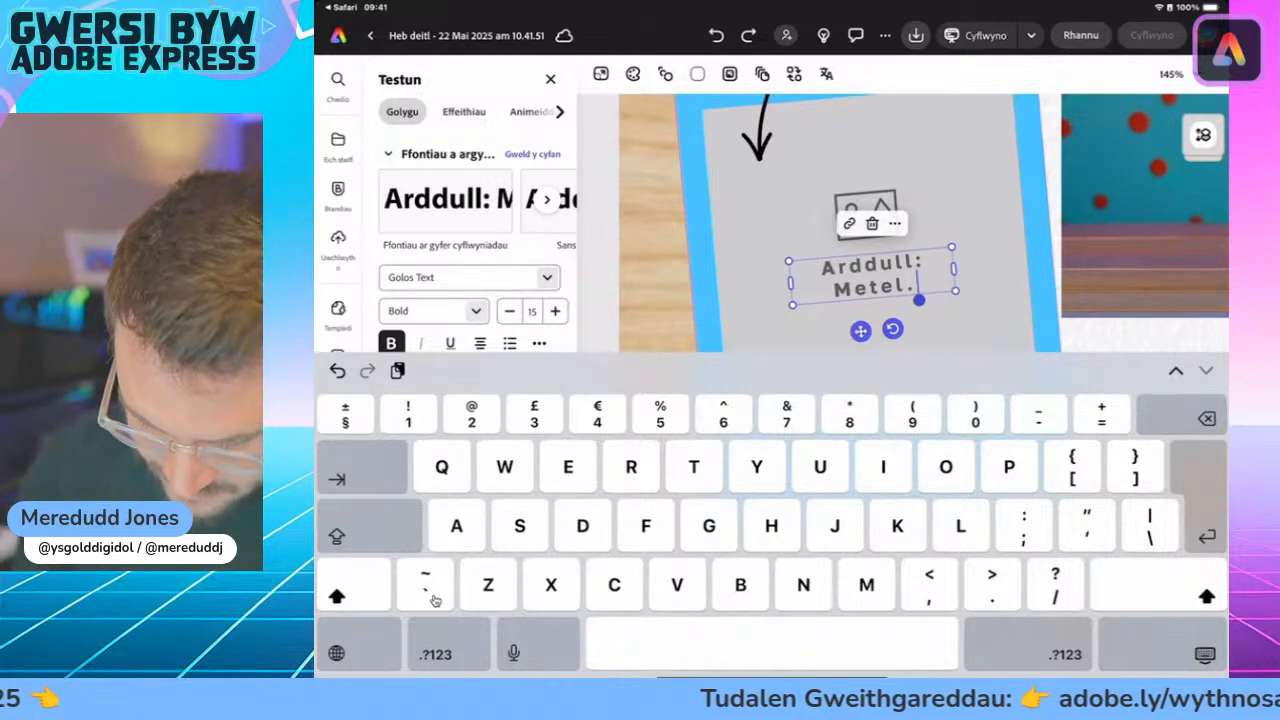
pyautogui.press('Escape')
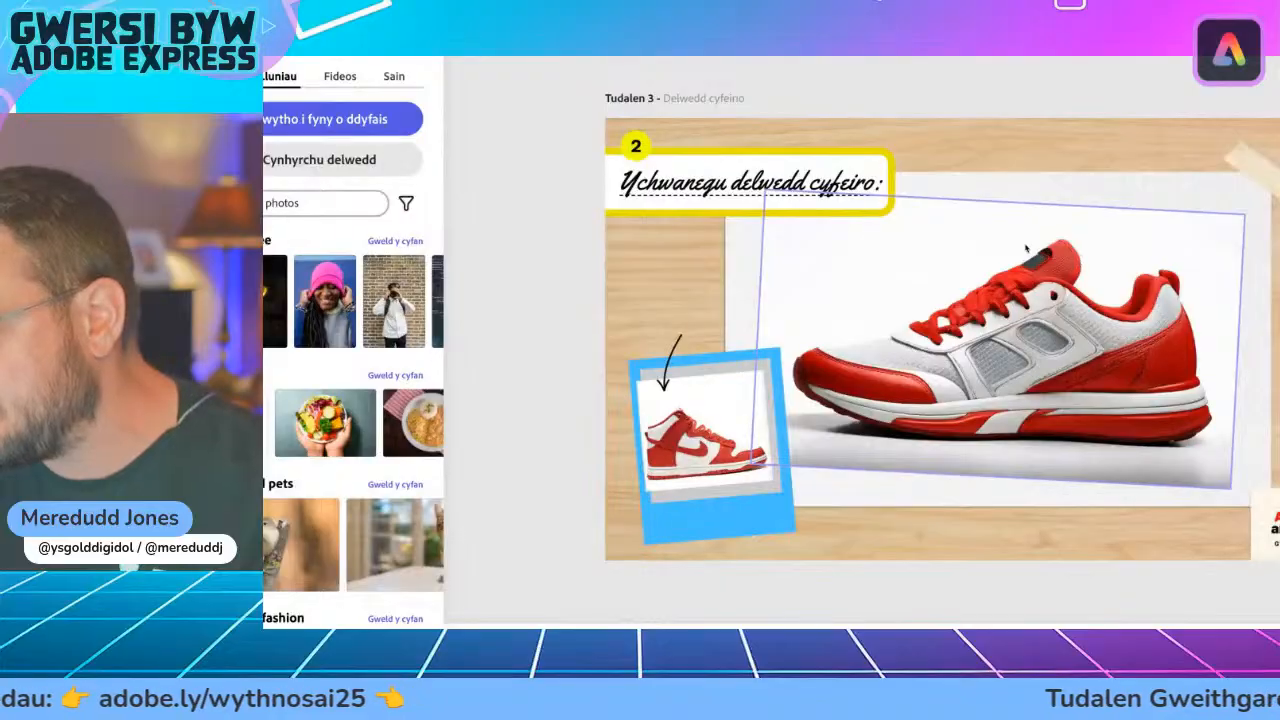
# - Copy the running shoe image from page 3 to page 4 and layer it behind the title label and tape, directly above the white paper
pyautogui.rightClick(1026, 249)
pyautogui.click(1035, 213)
pyautogui.click(1053, 161)
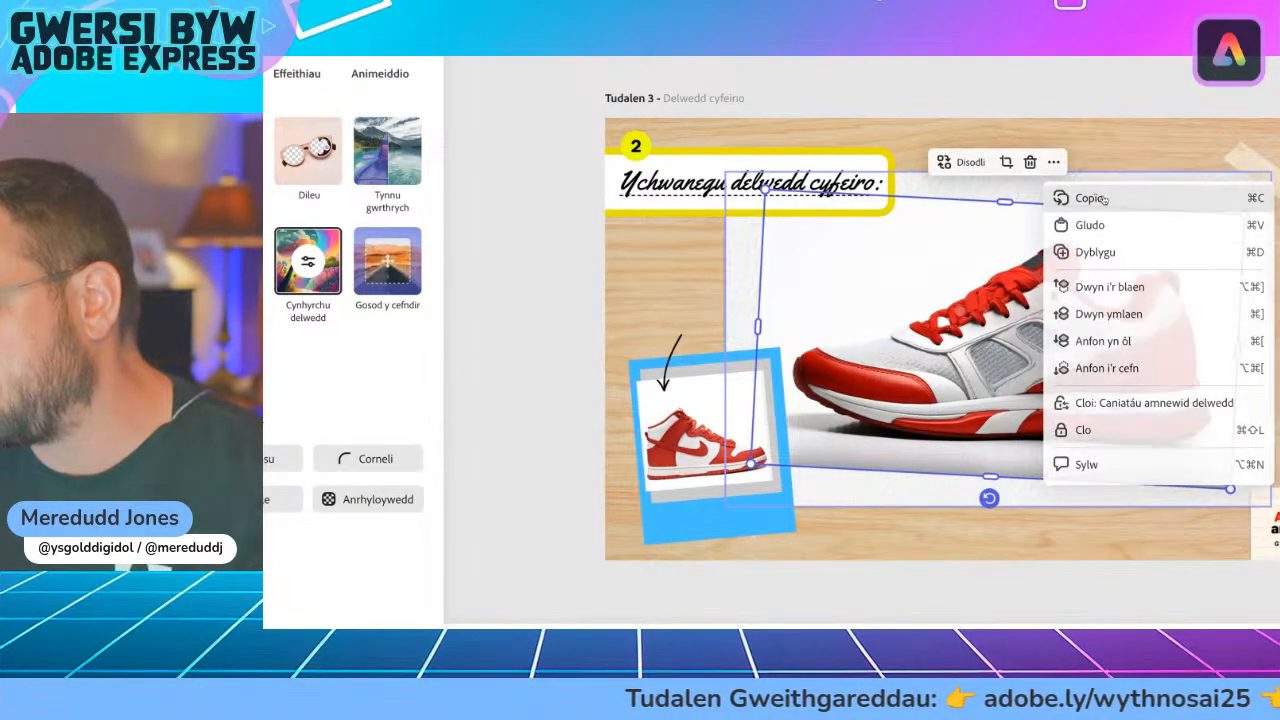
pyautogui.click(1102, 199)
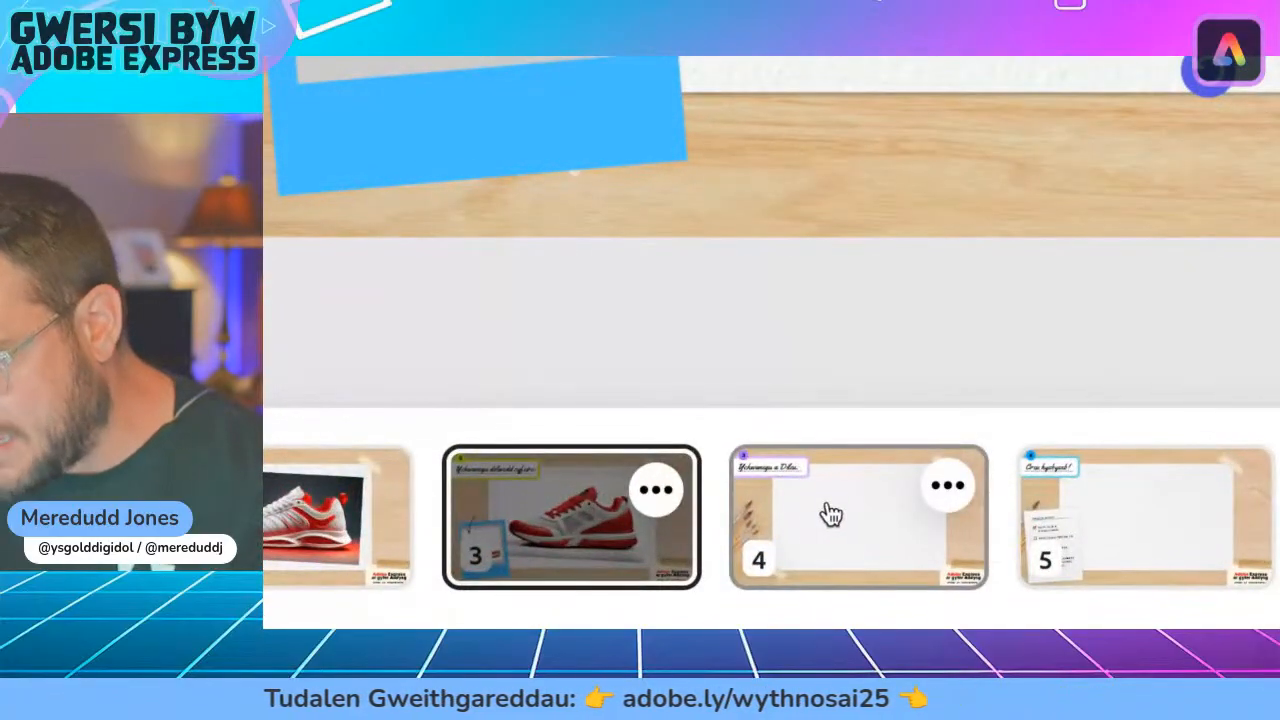
pyautogui.click(831, 514)
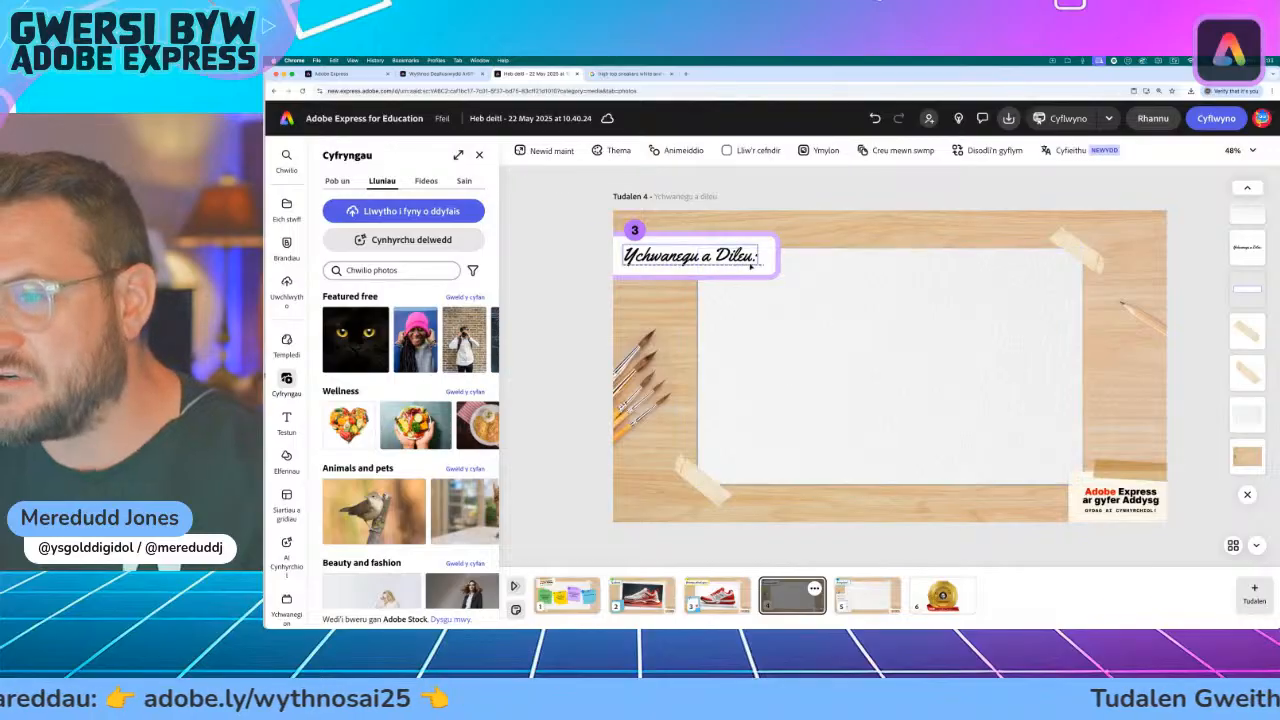
pyautogui.rightClick(854, 289)
pyautogui.click(916, 345)
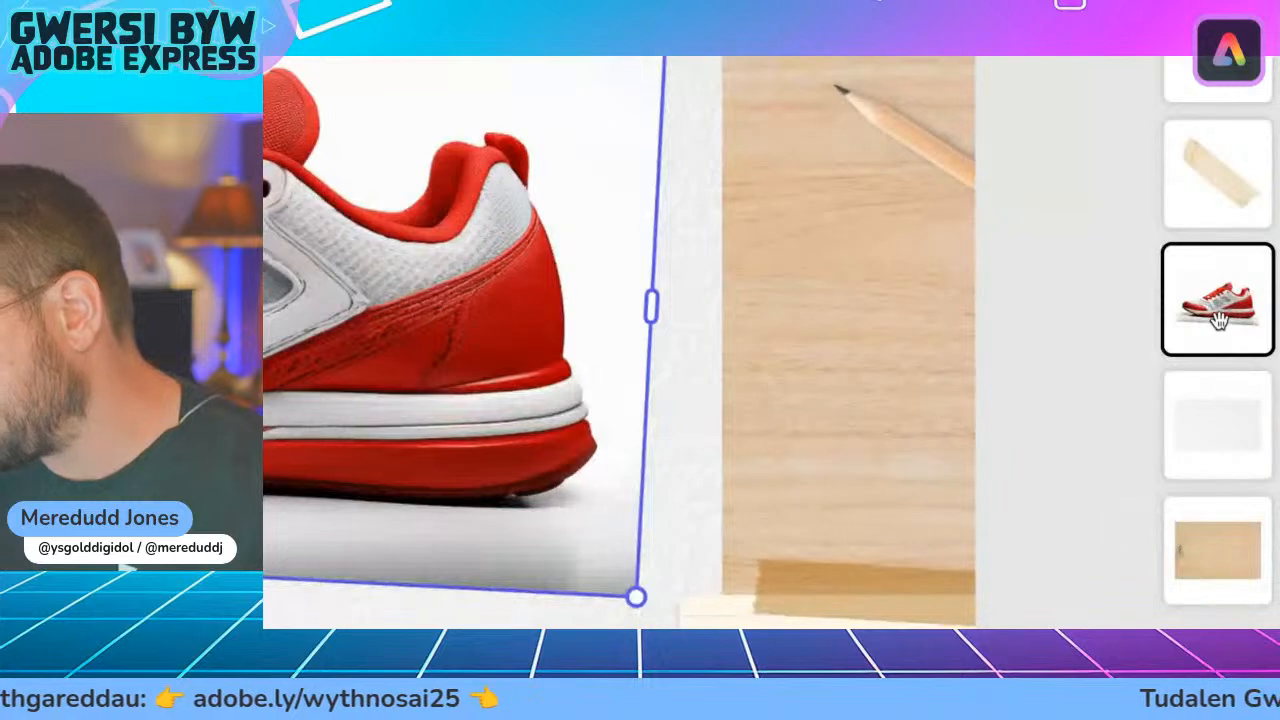
pyautogui.moveTo(1218, 318); pyautogui.dragTo(1210, 273)
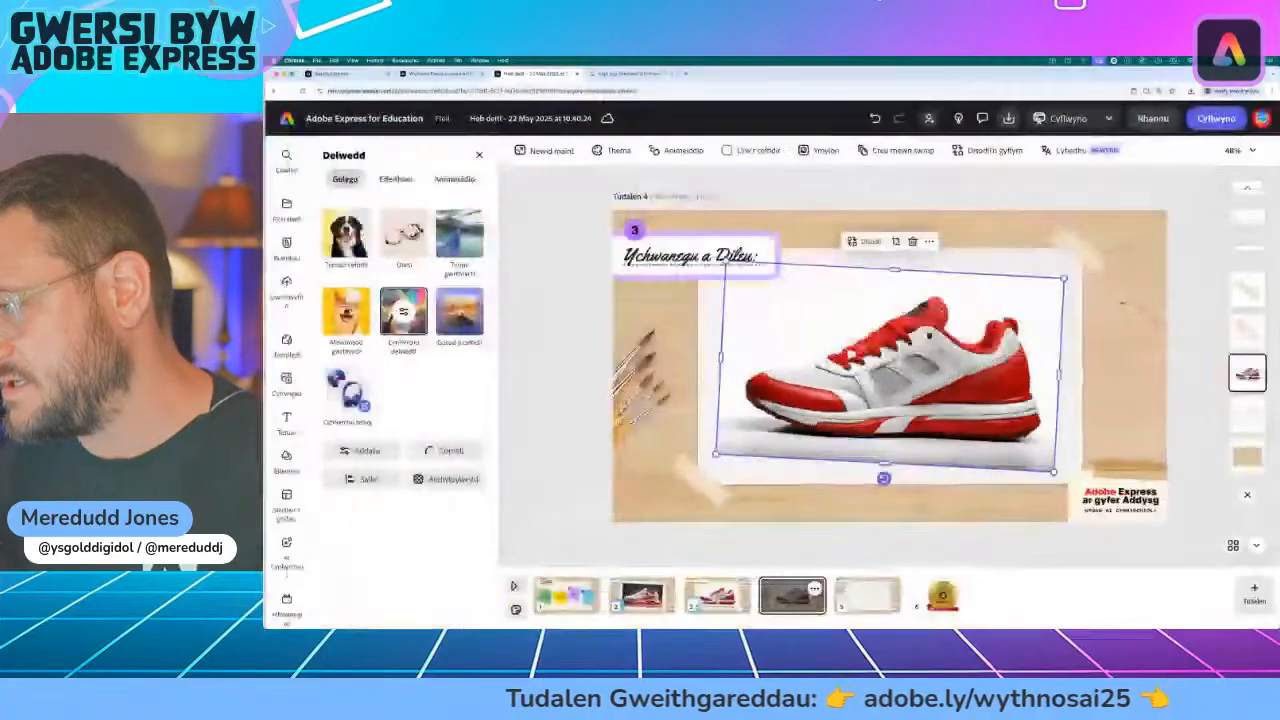
pyautogui.click(580, 352)
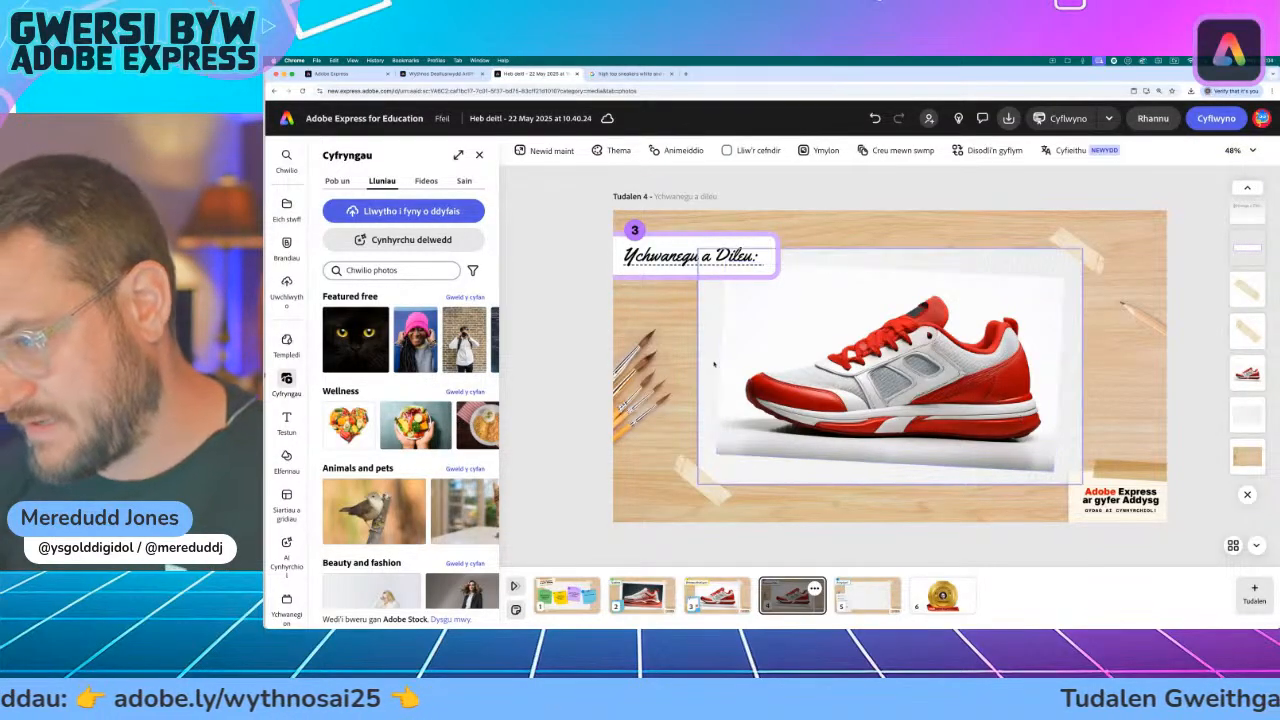
# - Start inserting an object into the page 4 shoe image and brush a round spot on the red heel with brush size 40
pyautogui.moveTo(464, 340)
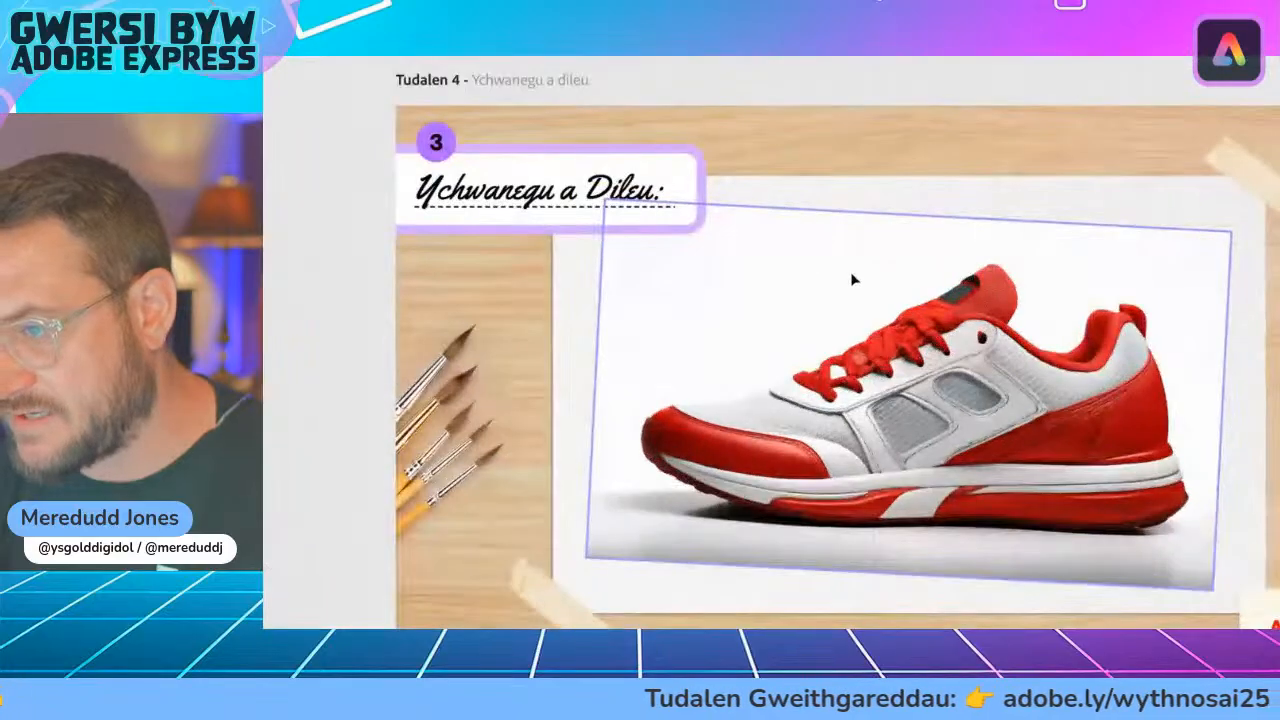
pyautogui.click(859, 304)
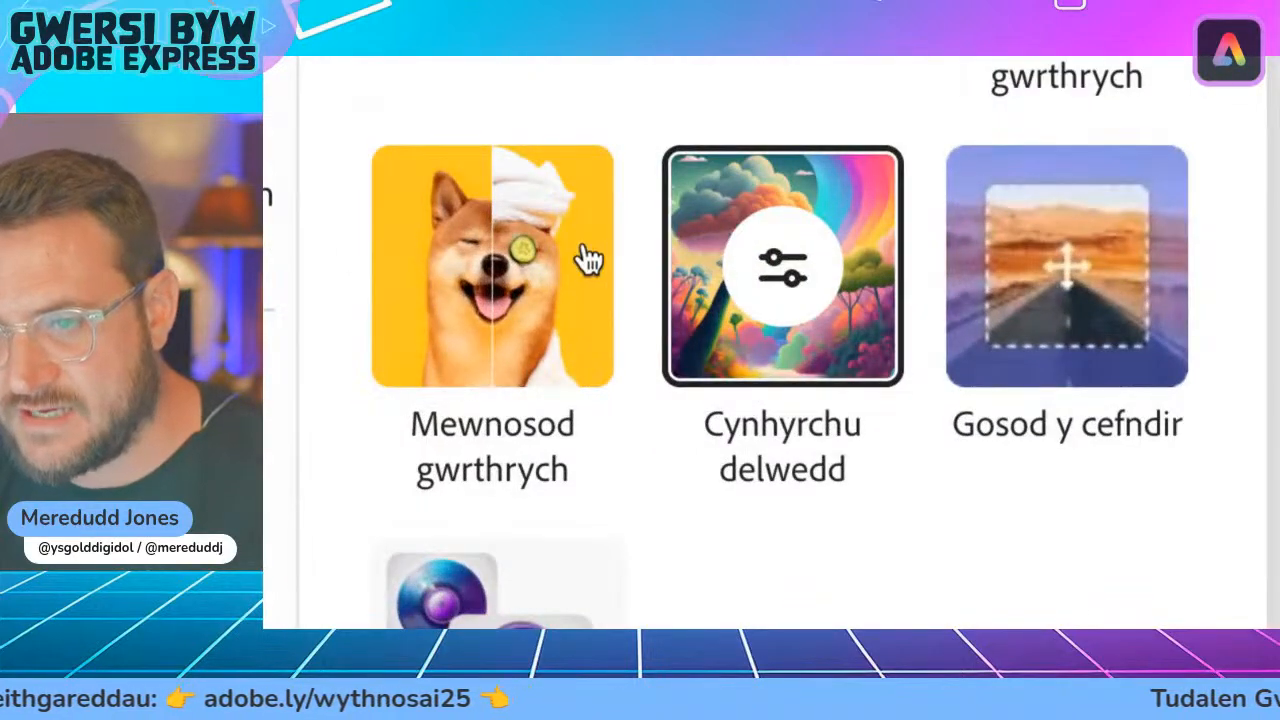
pyautogui.click(533, 262)
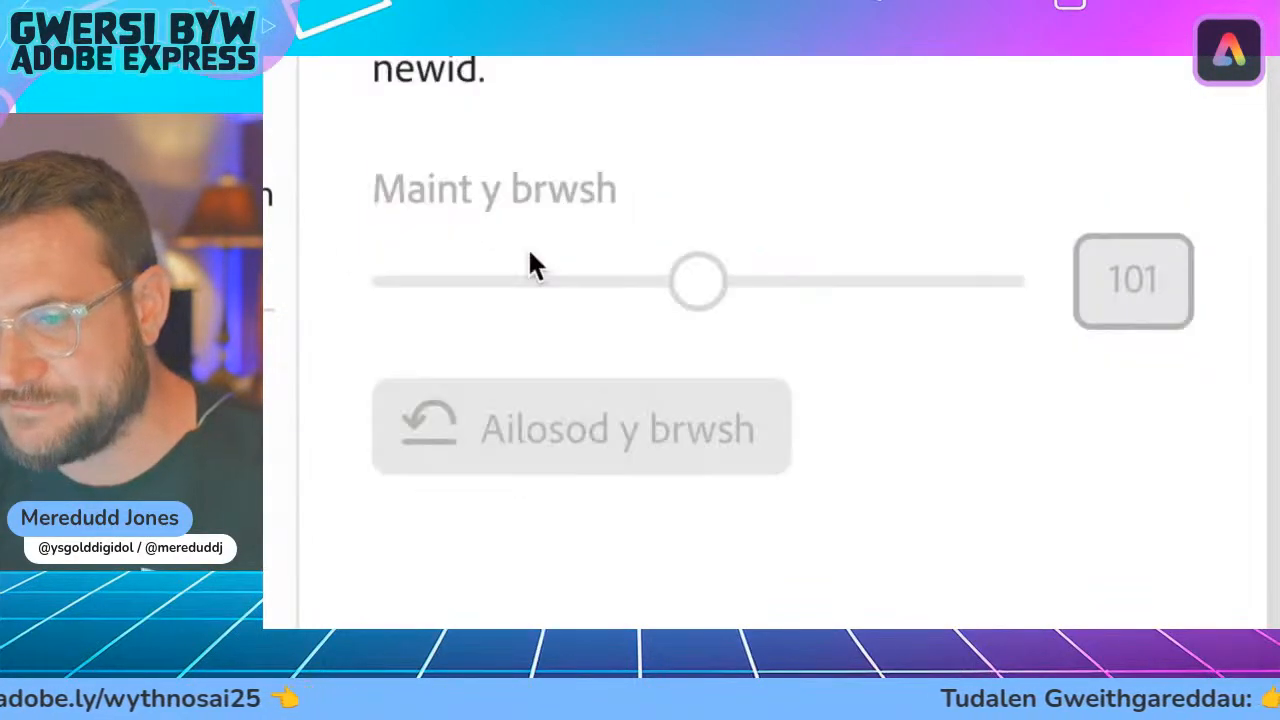
pyautogui.click(529, 279)
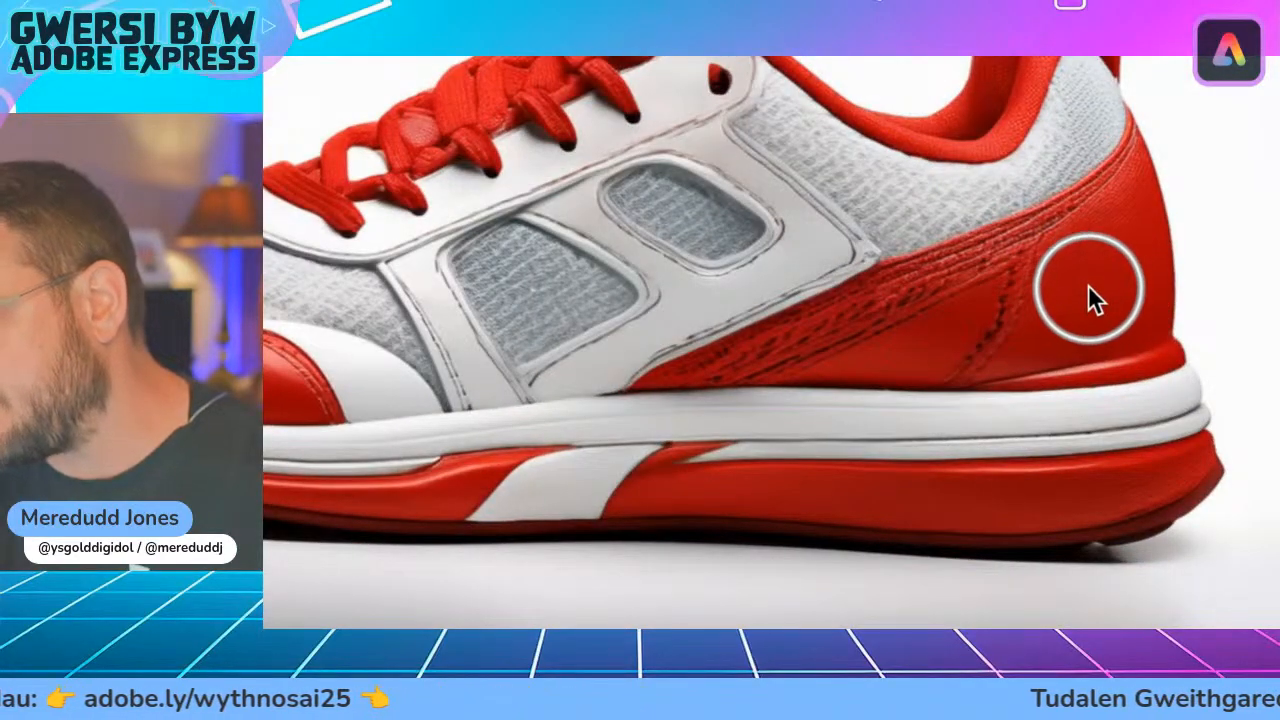
pyautogui.click(1088, 286)
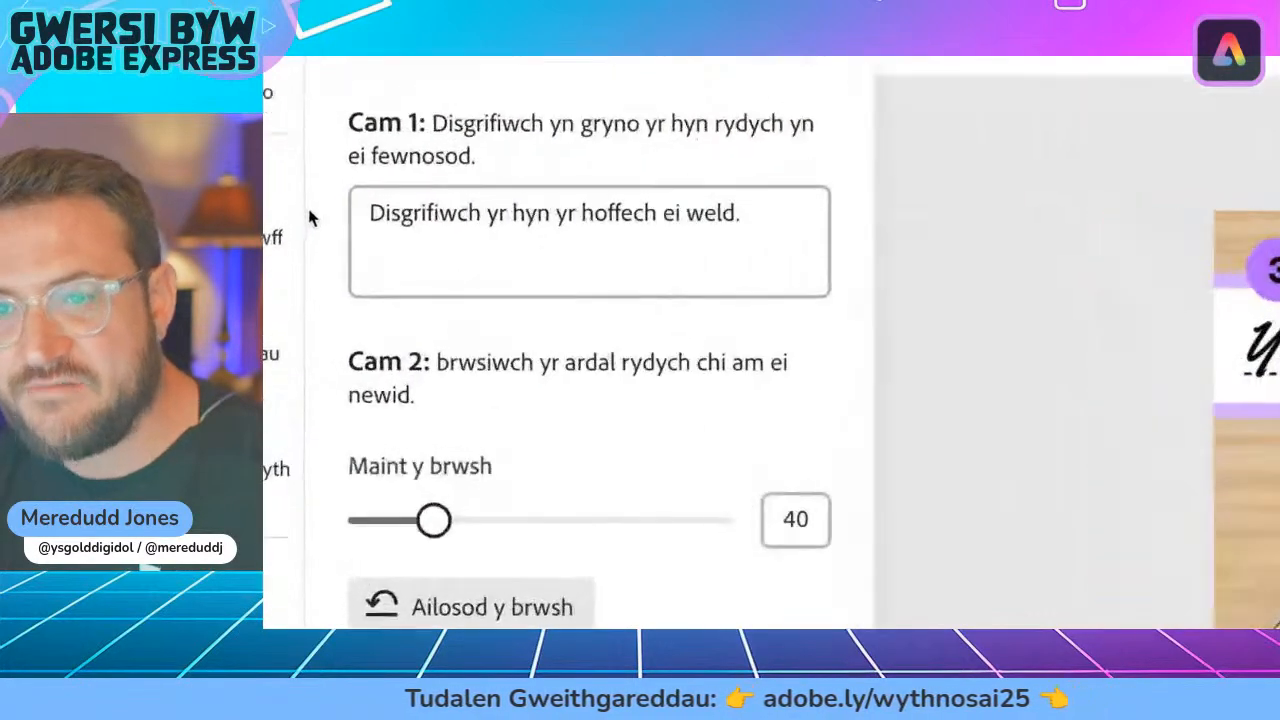
# - Try to insert an object on the brushed heel spot using the description "Logo pen draig. Lliw aur."
pyautogui.click(381, 218)
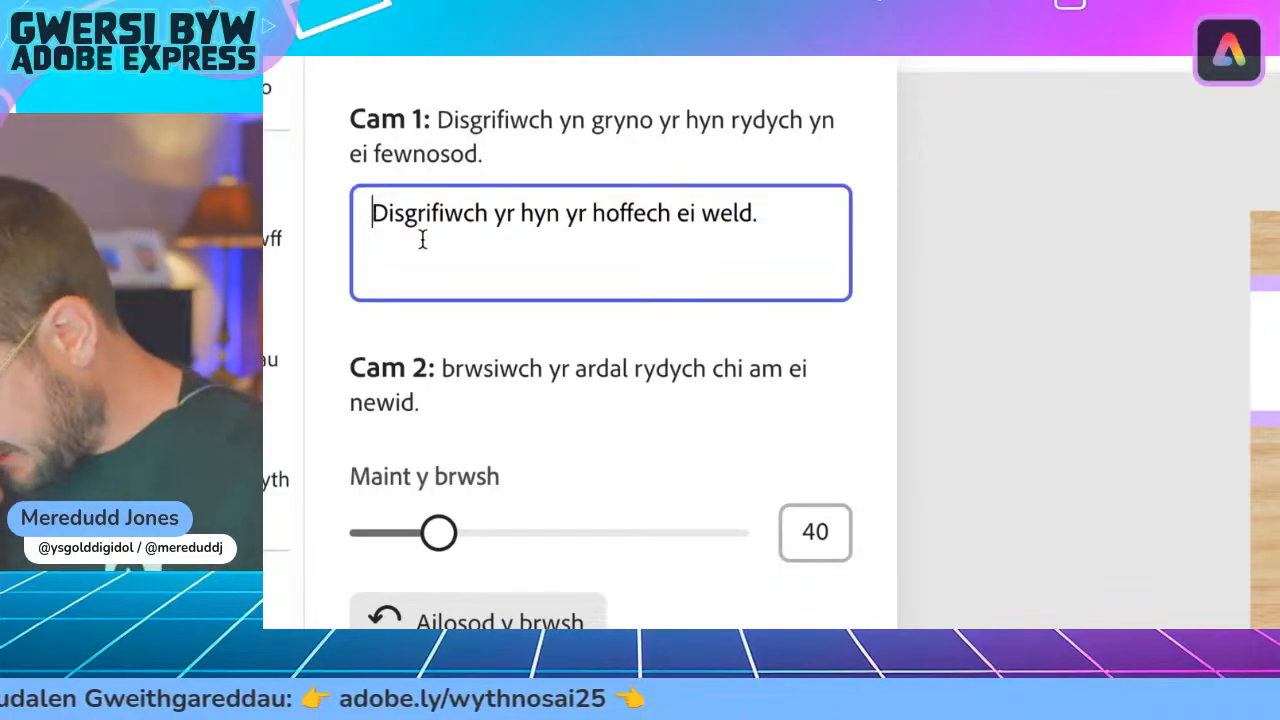
pyautogui.write('Logo pen draig. Lliw a')
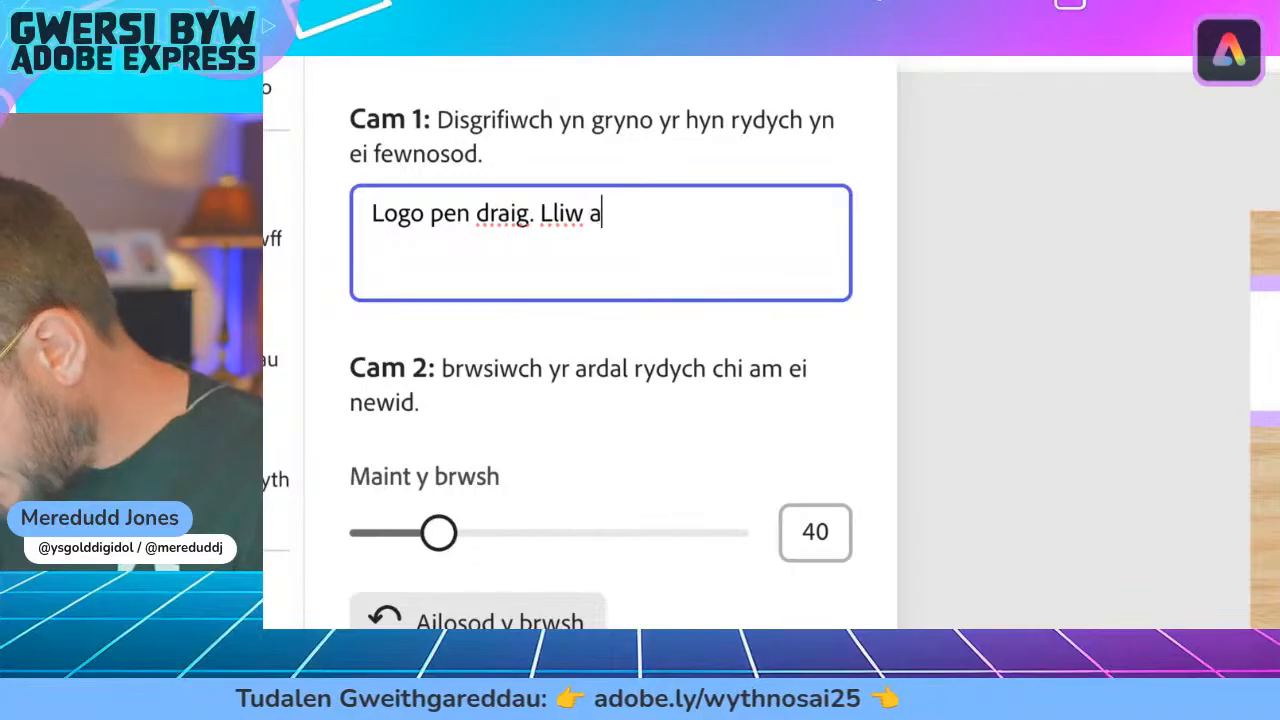
pyautogui.write('.')
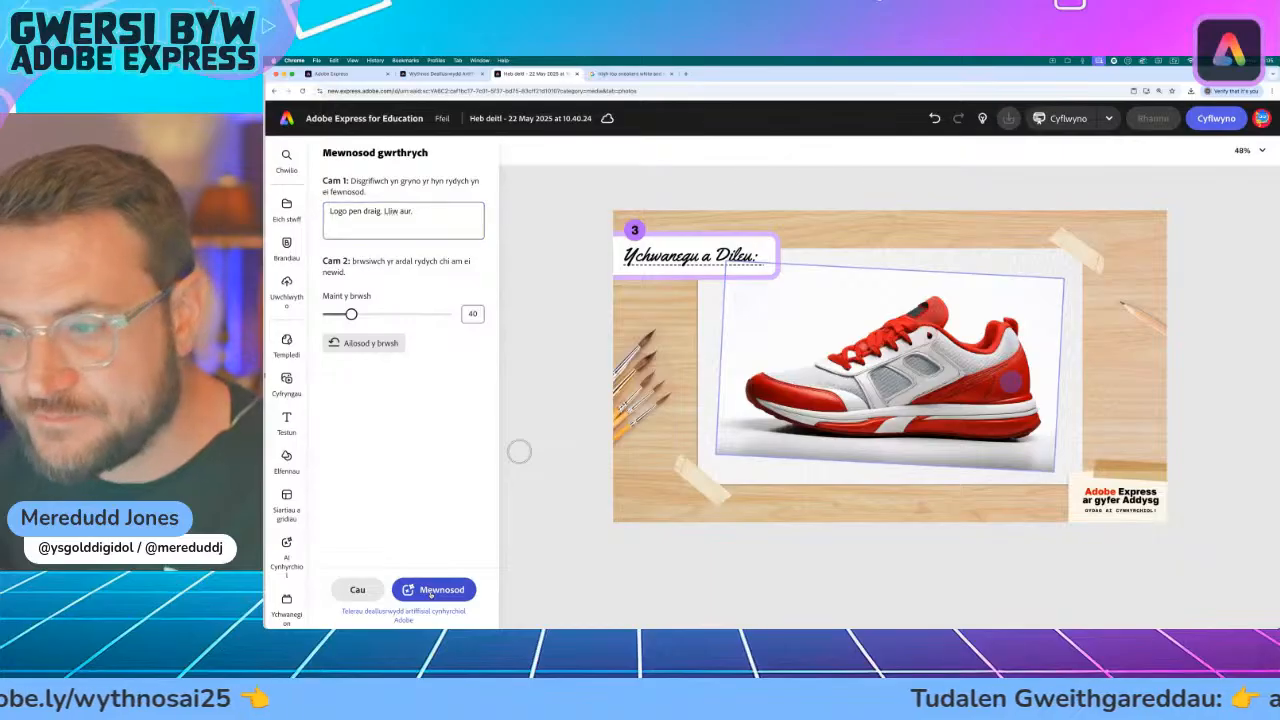
pyautogui.click(431, 593)
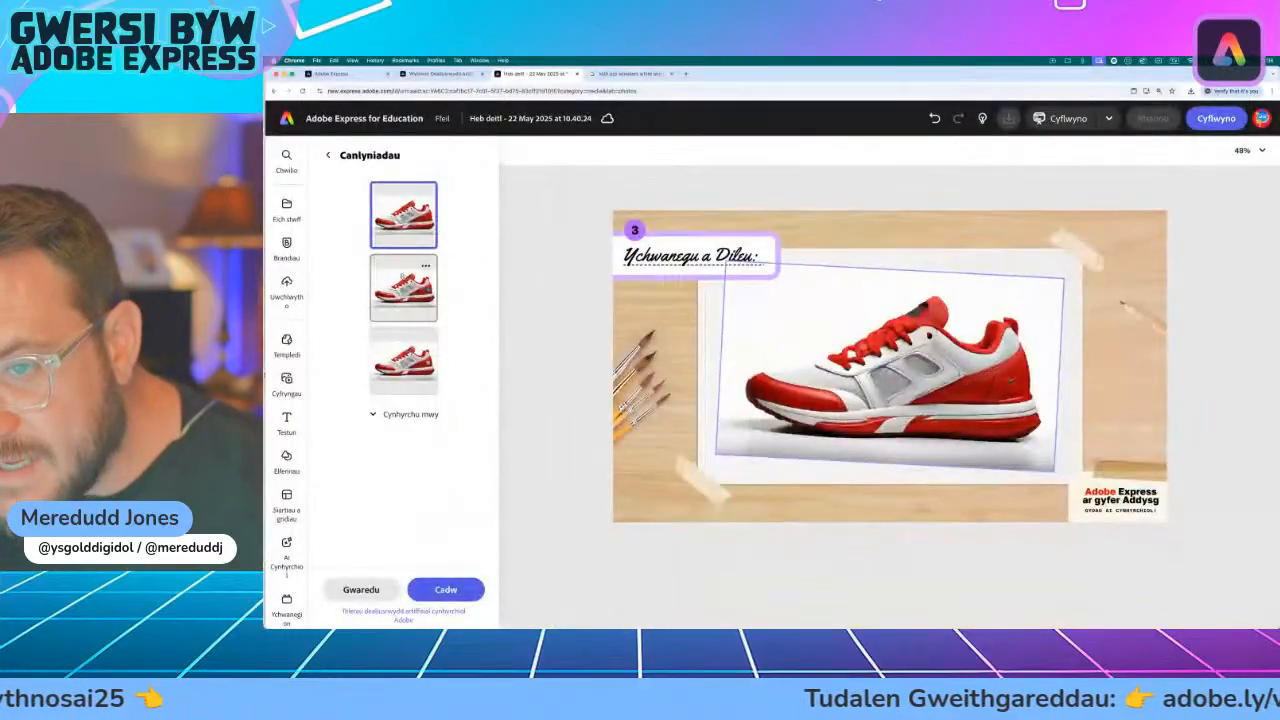
# - Compare the second and third generated variations of the dragon emblem on the shoe's heel
pyautogui.click(403, 280)
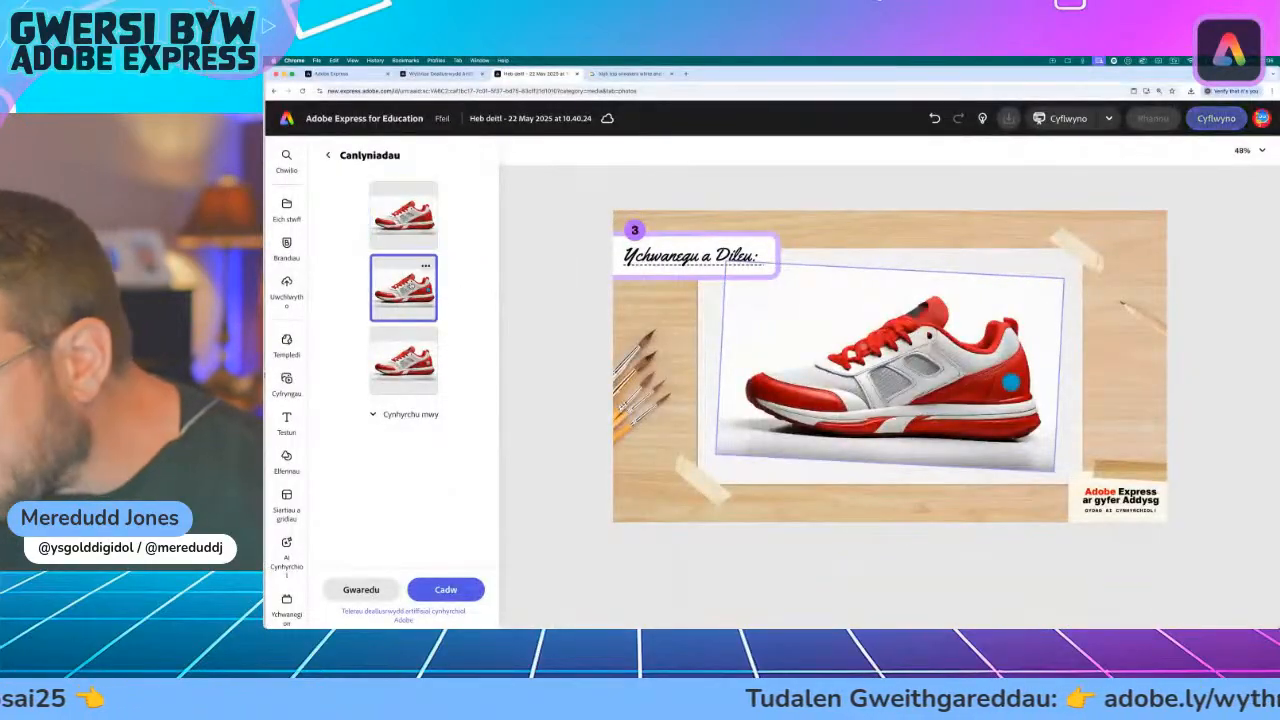
pyautogui.click(403, 360)
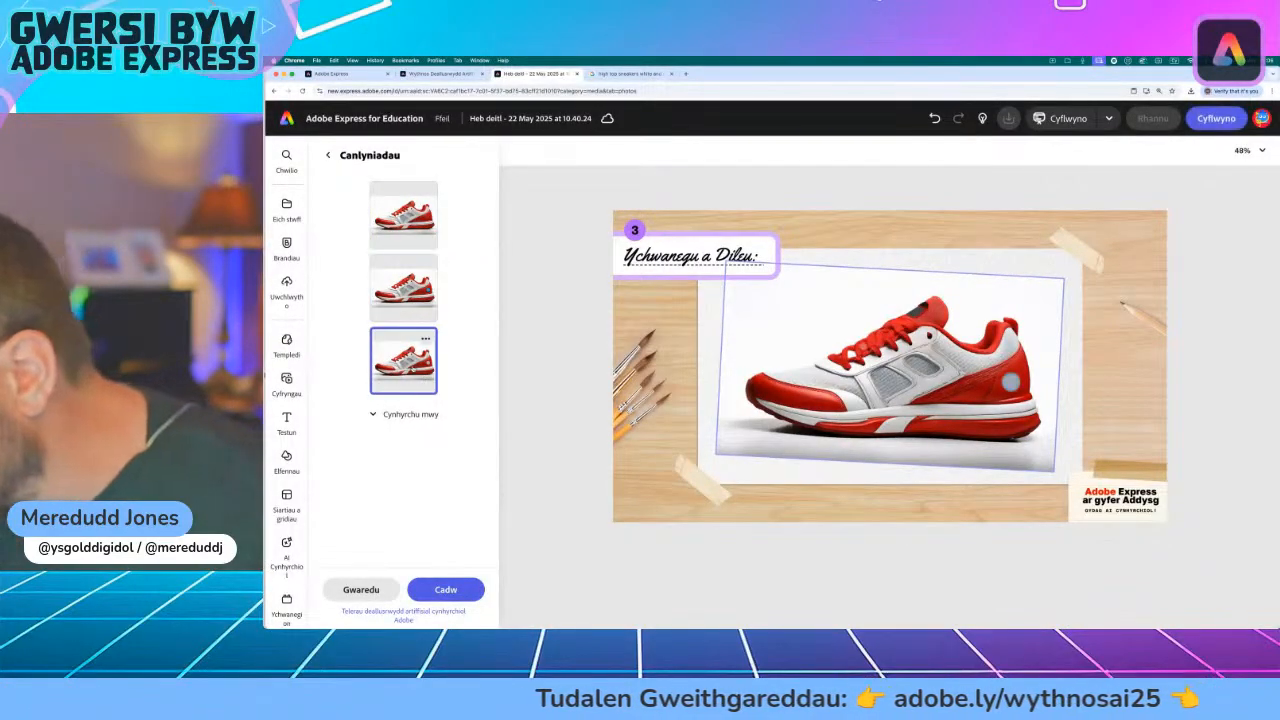
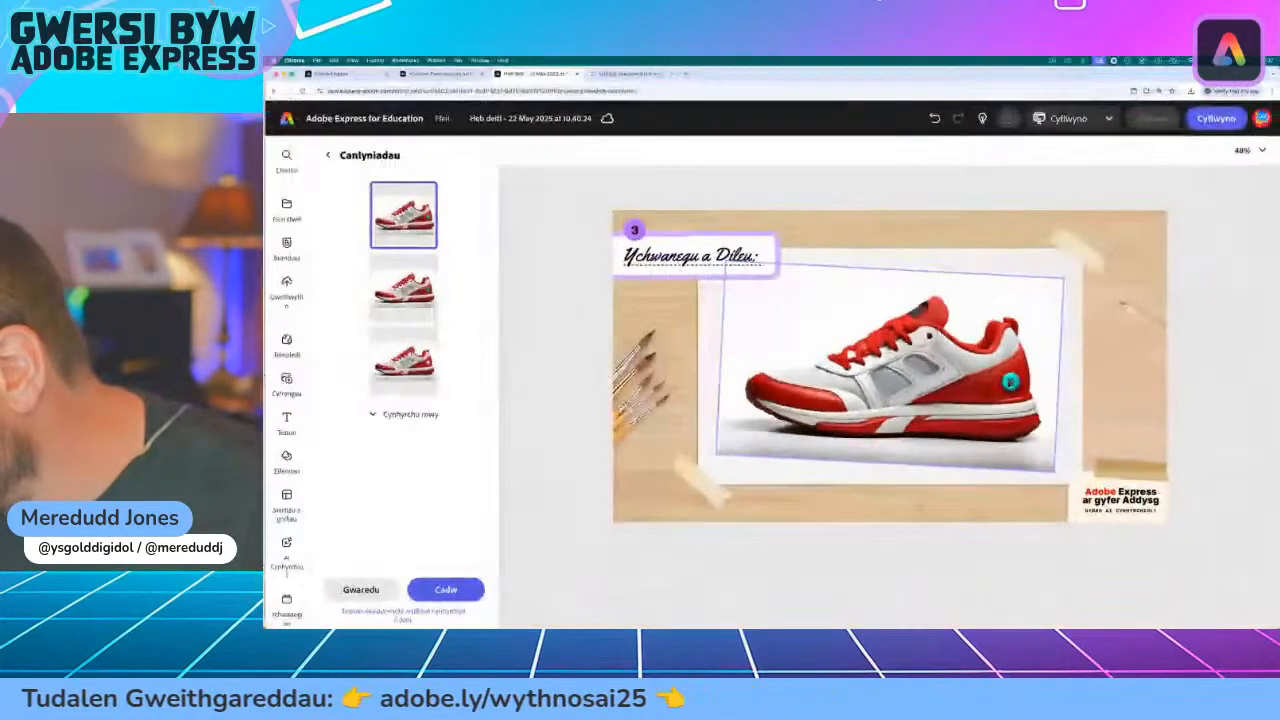
pyautogui.click(412, 313)
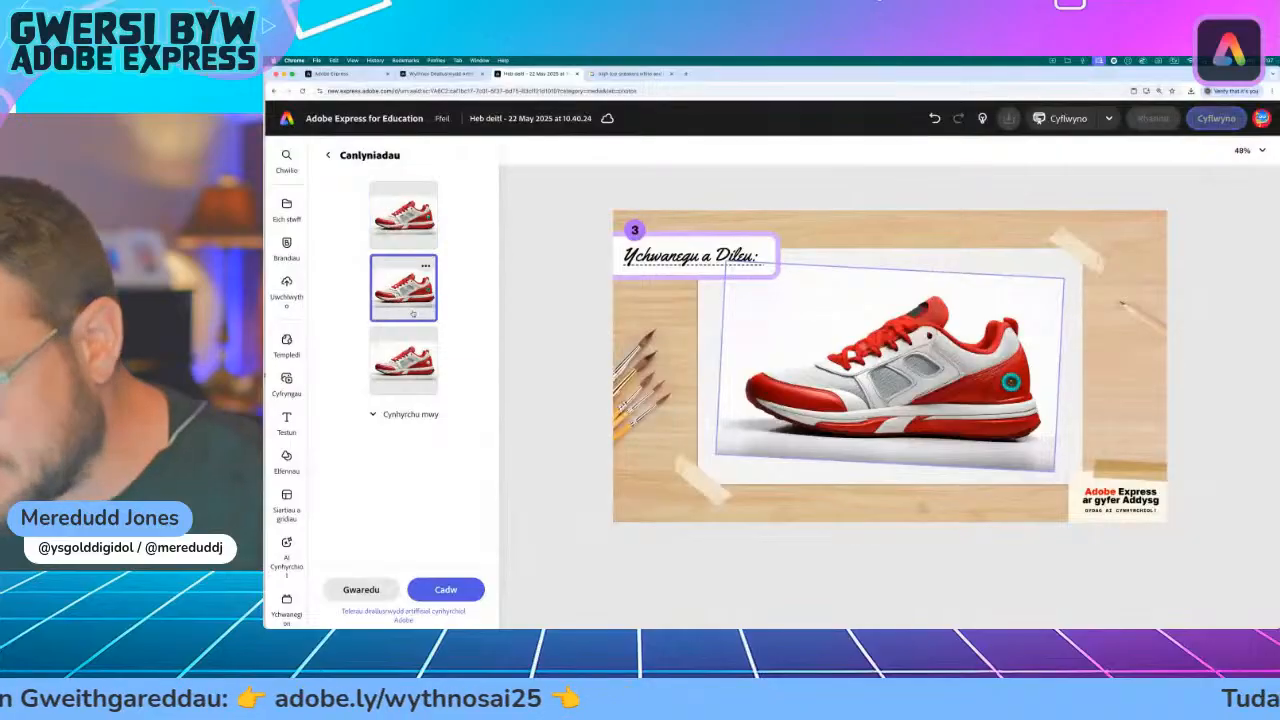
pyautogui.click(404, 362)
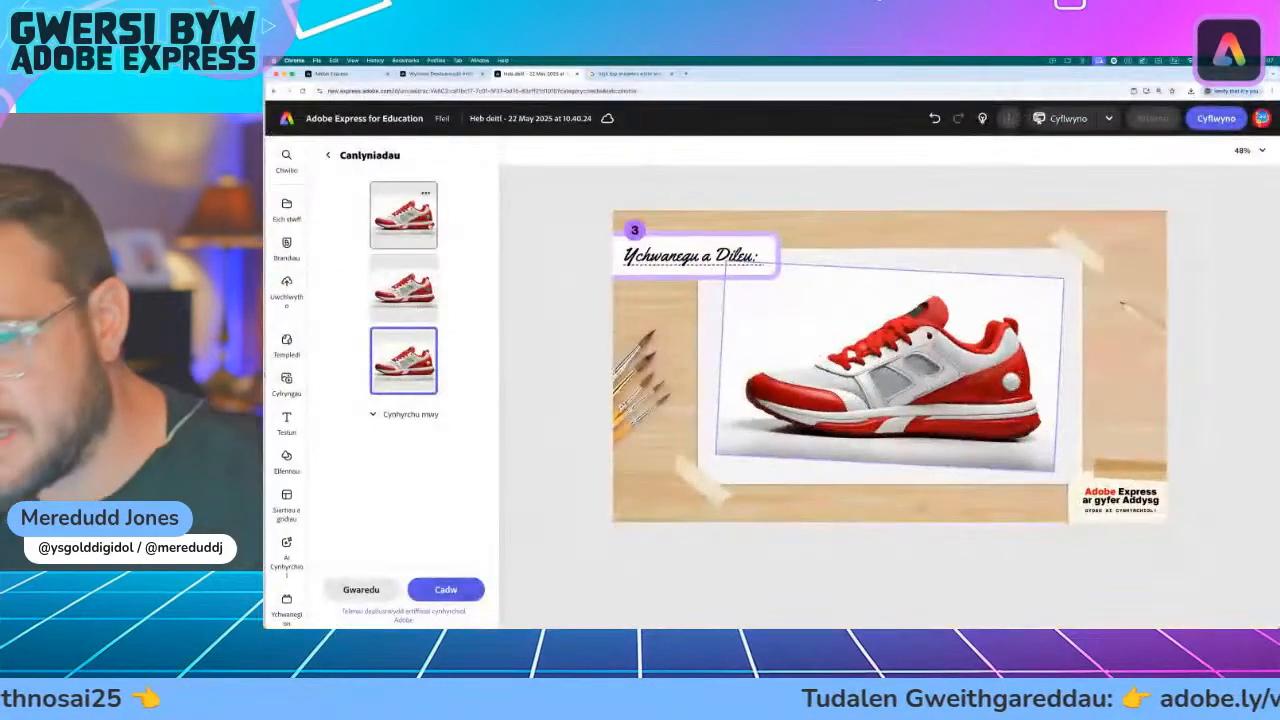
# - Replace the object description with "Draig." and try to insert it on the brushed heel spot
pyautogui.click(327, 155)
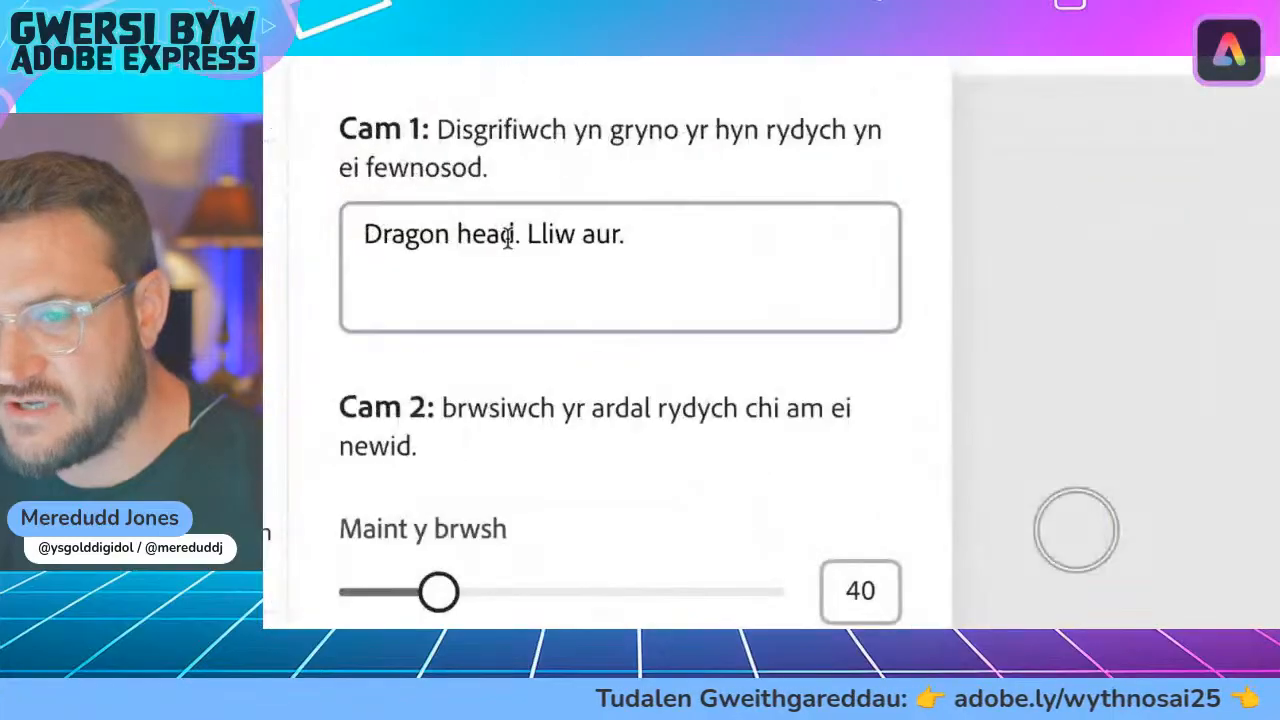
pyautogui.click(506, 237)
pyautogui.moveTo(514, 234); pyautogui.dragTo(437, 236)
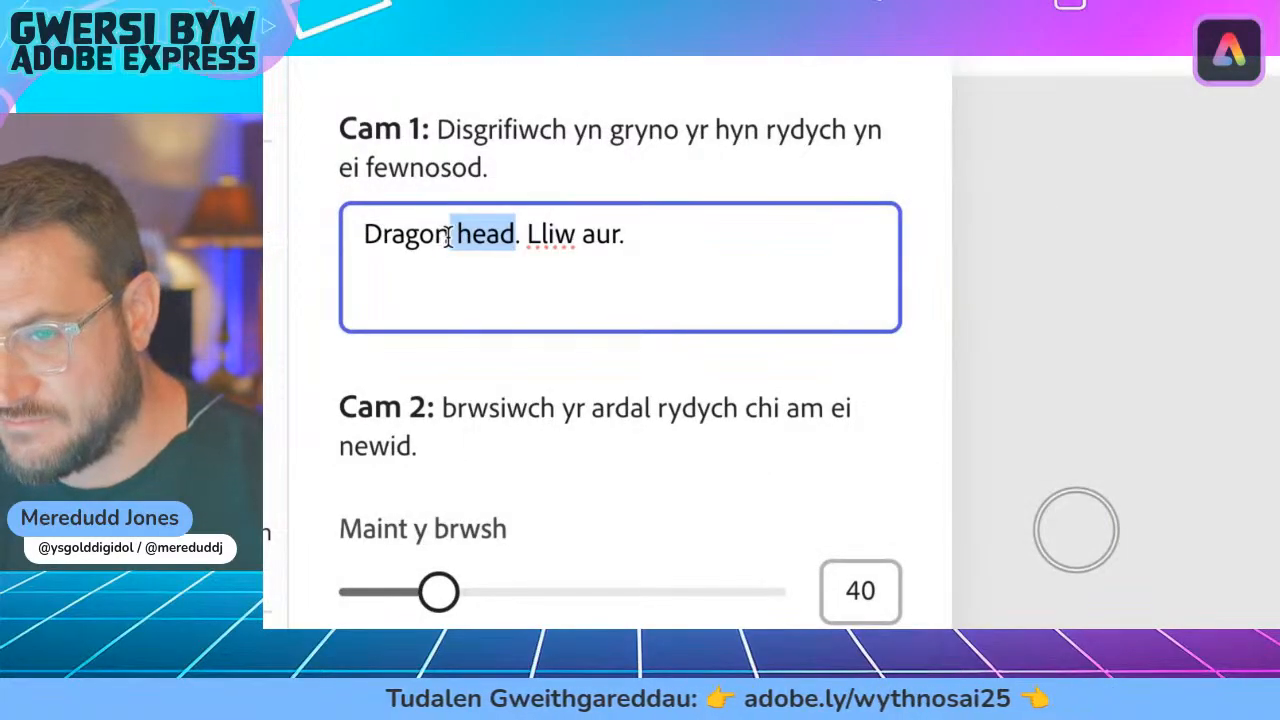
pyautogui.press('BackSpace')
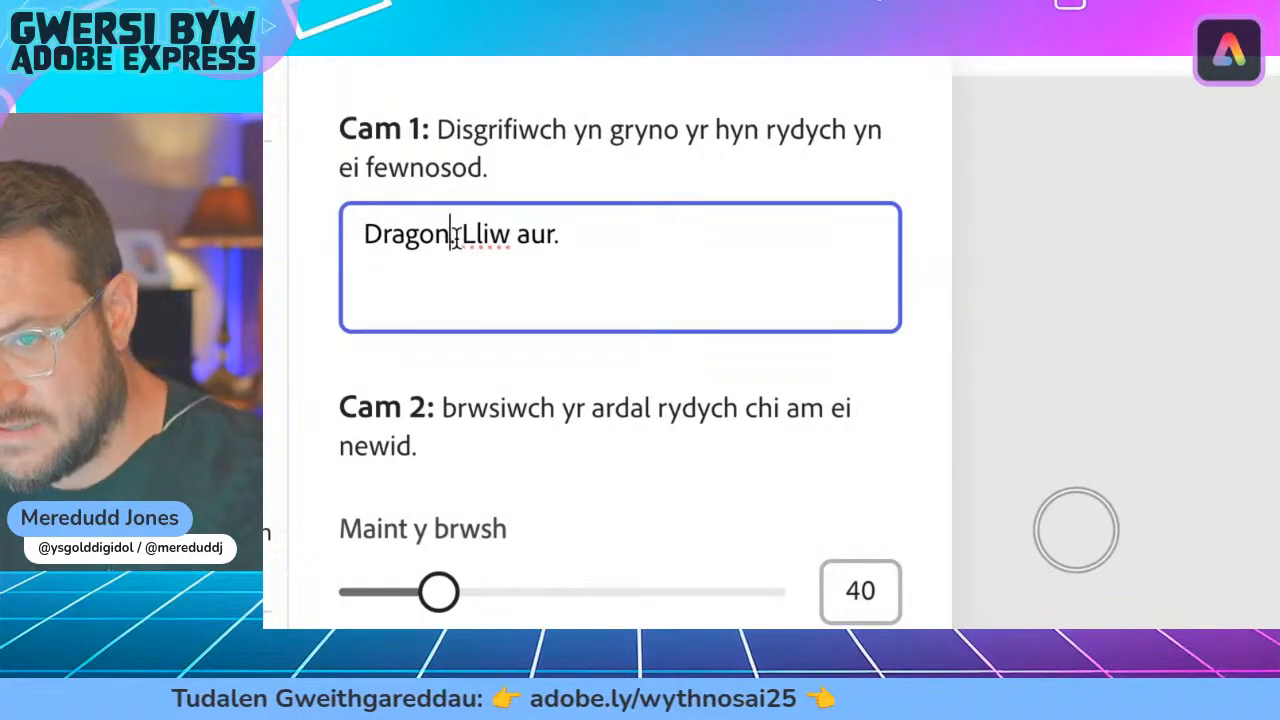
pyautogui.moveTo(457, 237); pyautogui.dragTo(697, 249)
pyautogui.press('BackSpace')
pyautogui.moveTo(481, 235); pyautogui.dragTo(306, 236)
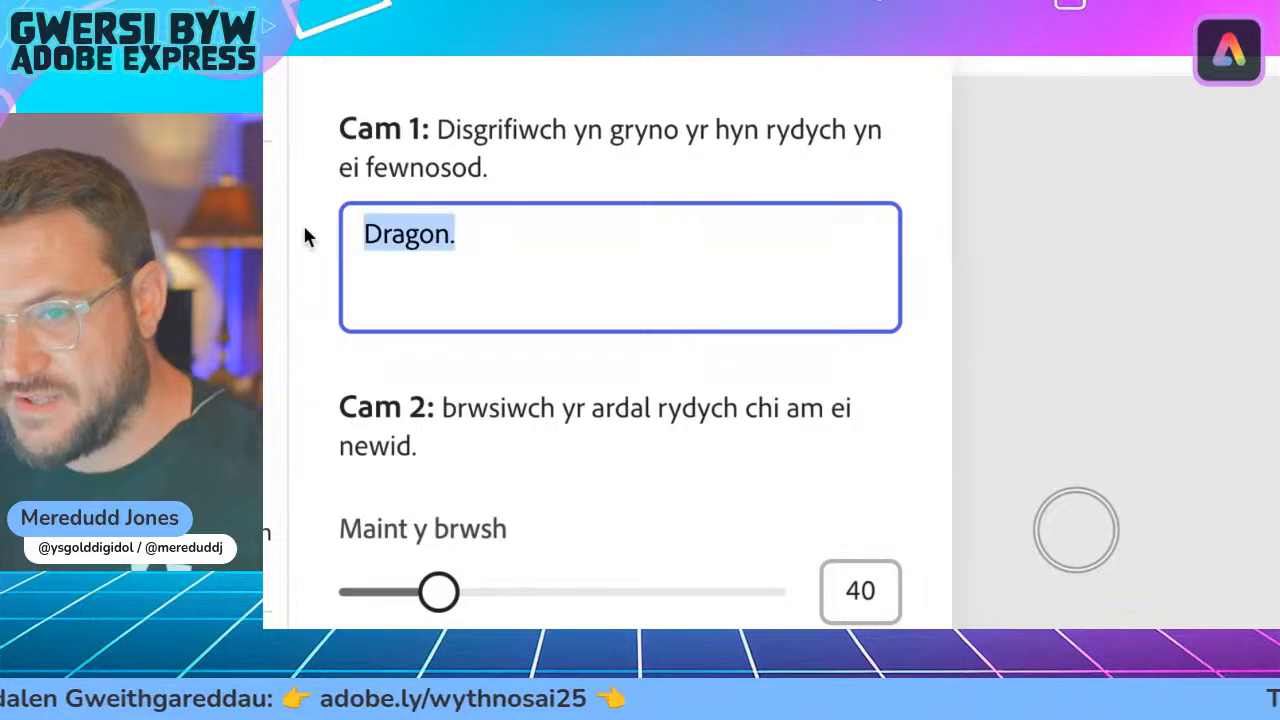
pyautogui.write('Dr')
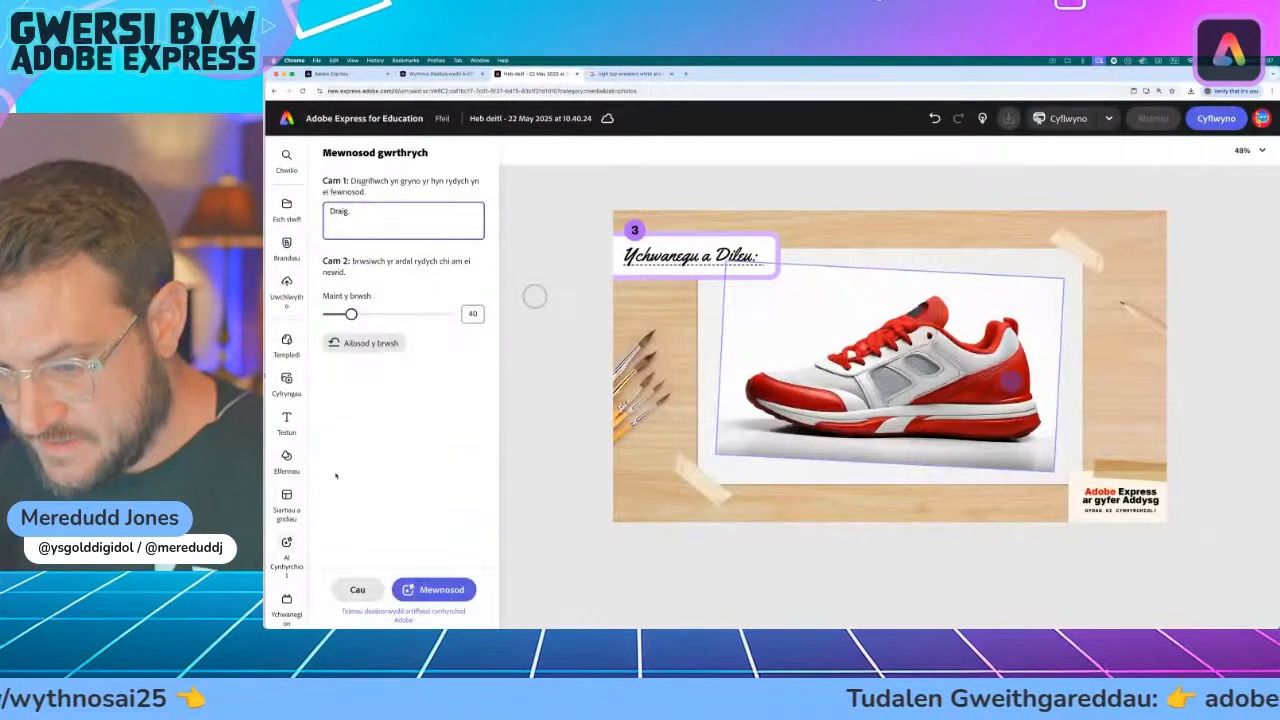
pyautogui.click(460, 592)
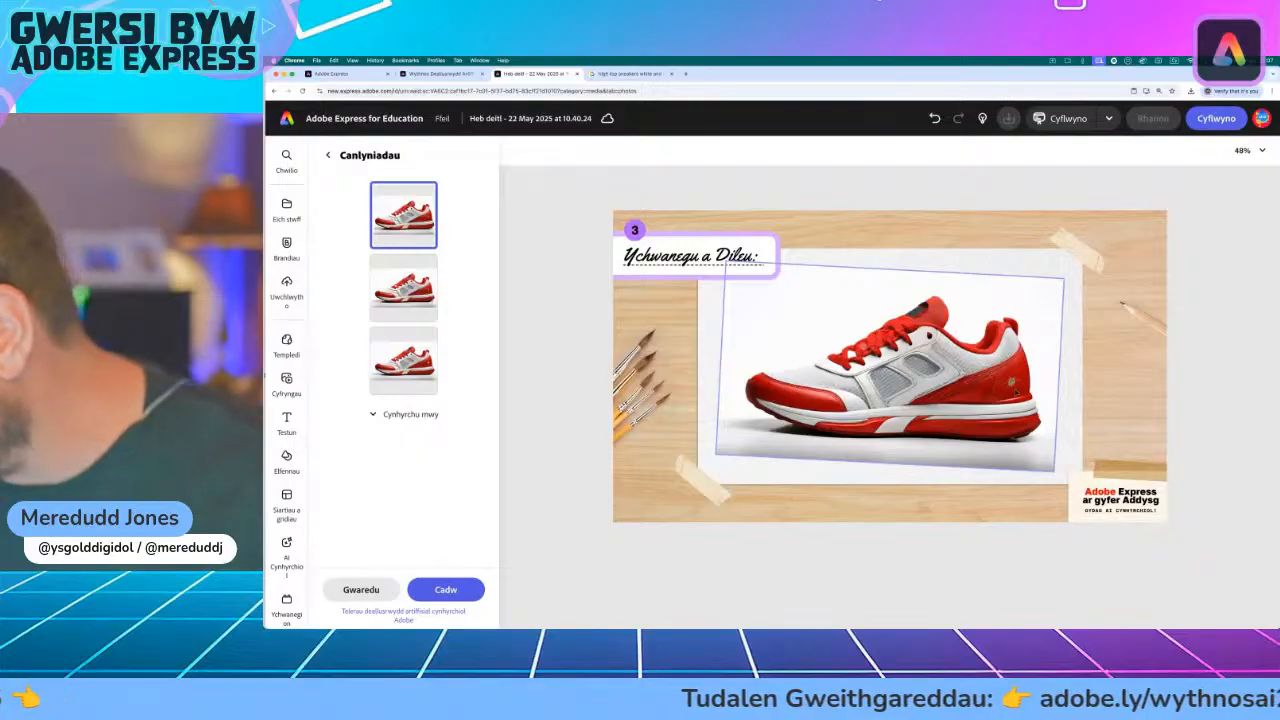
# - Examine the heel emblem up close in each of the three "Draig." variations
pyautogui.scroll(10, 1131, 503)
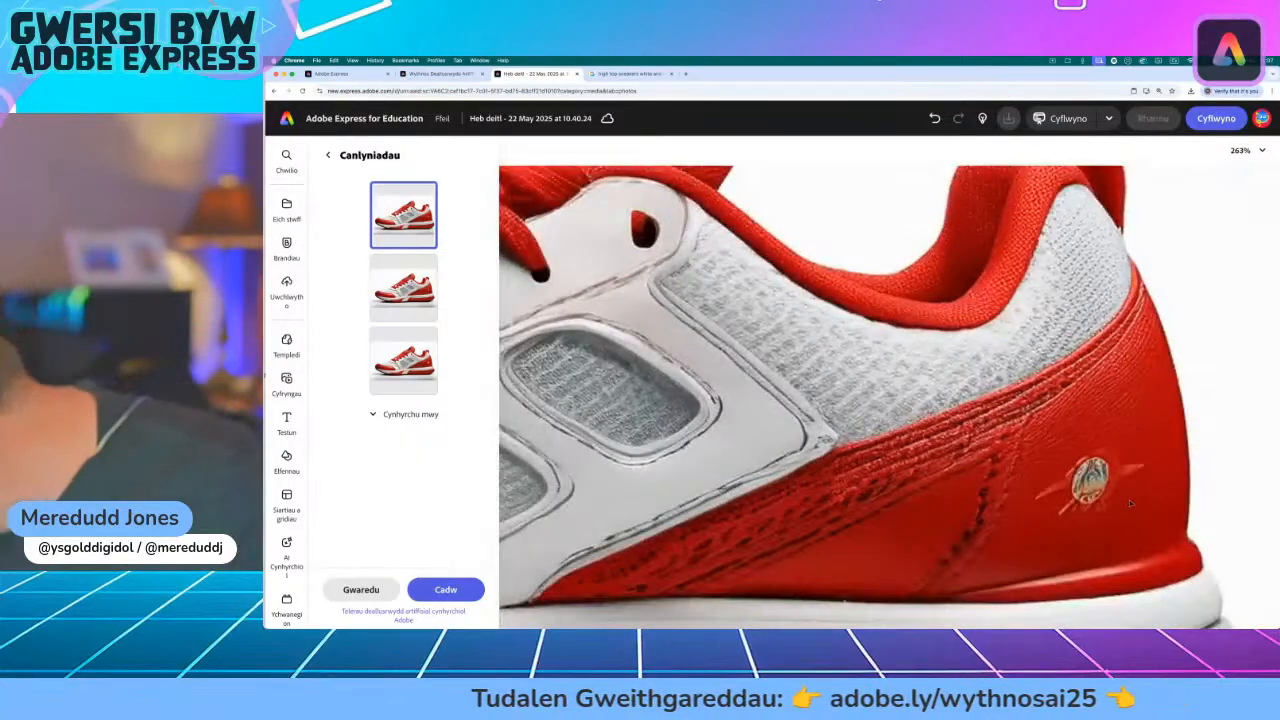
pyautogui.scroll(-6, 1106, 516)
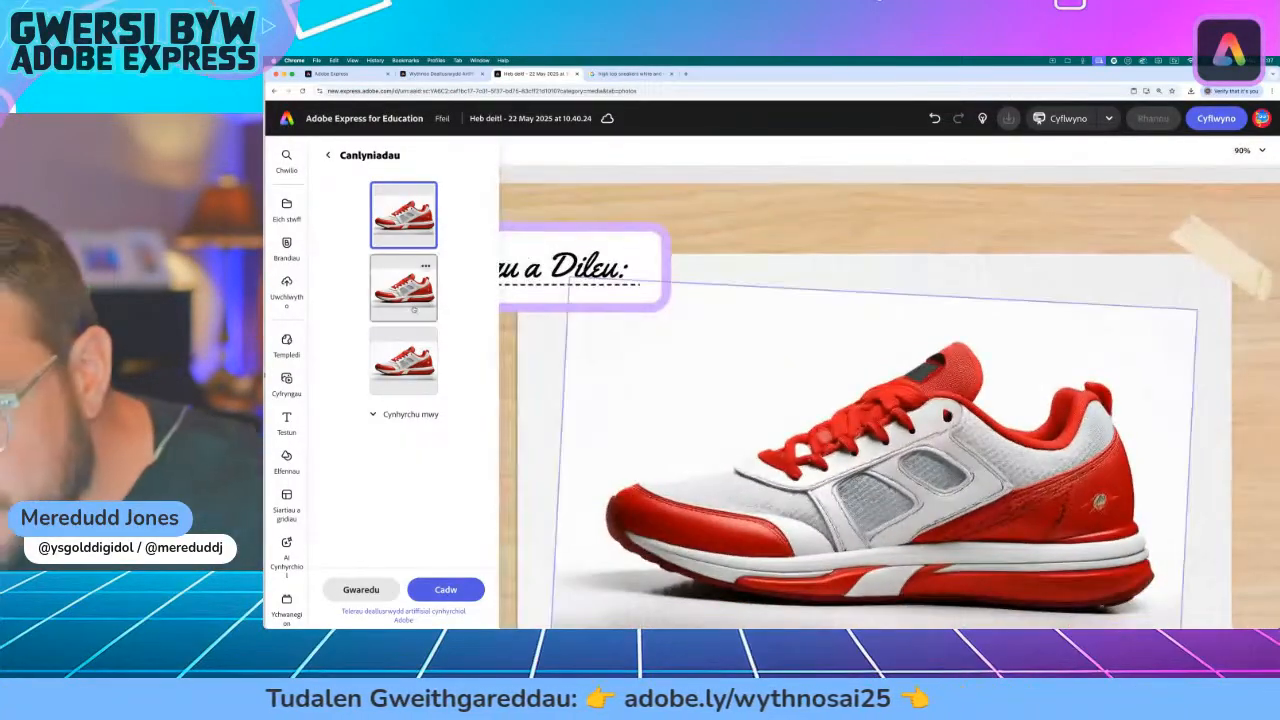
pyautogui.scroll(5, 1108, 512)
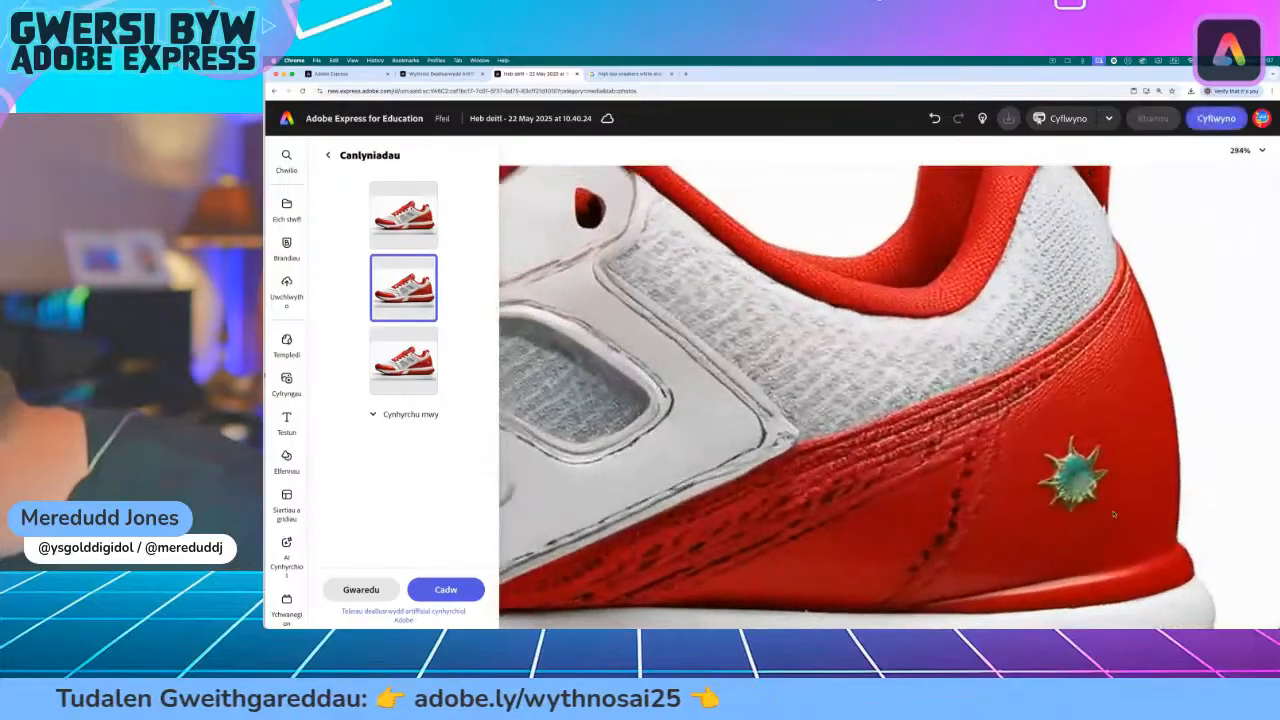
pyautogui.scroll(-4, 1108, 512)
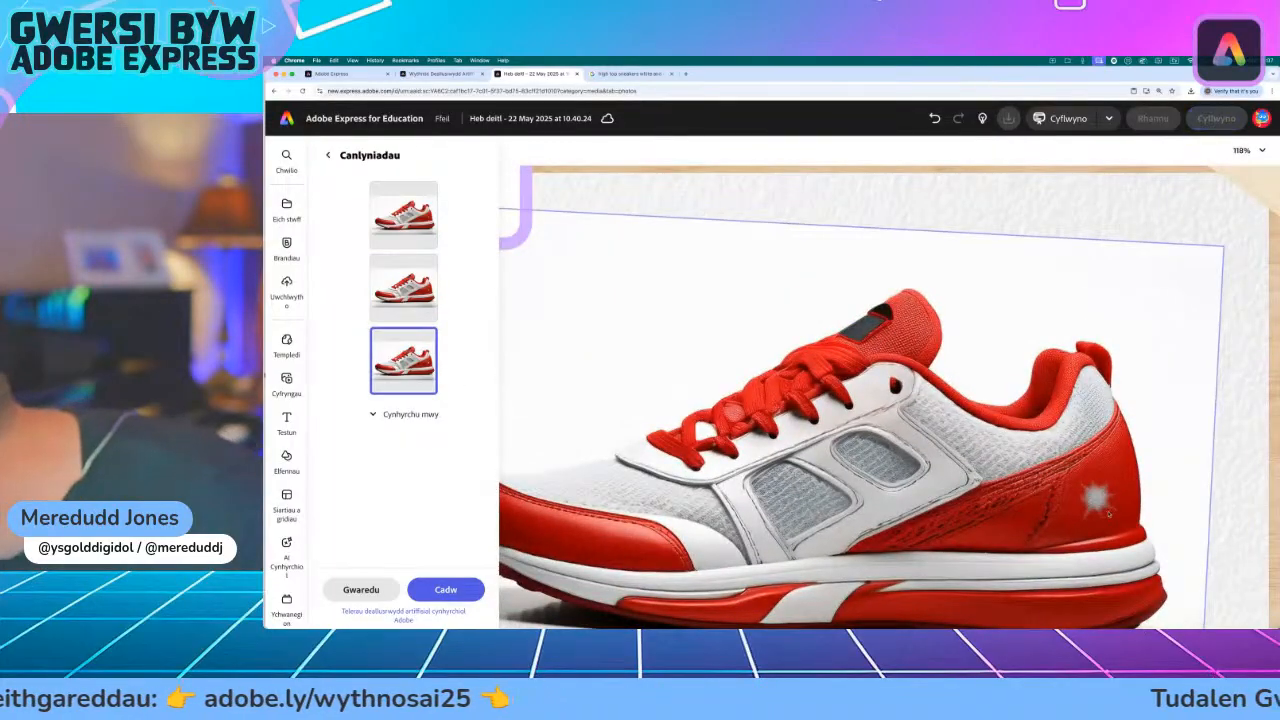
pyautogui.scroll(3, 1092, 492)
pyautogui.scroll(-5, 1092, 492)
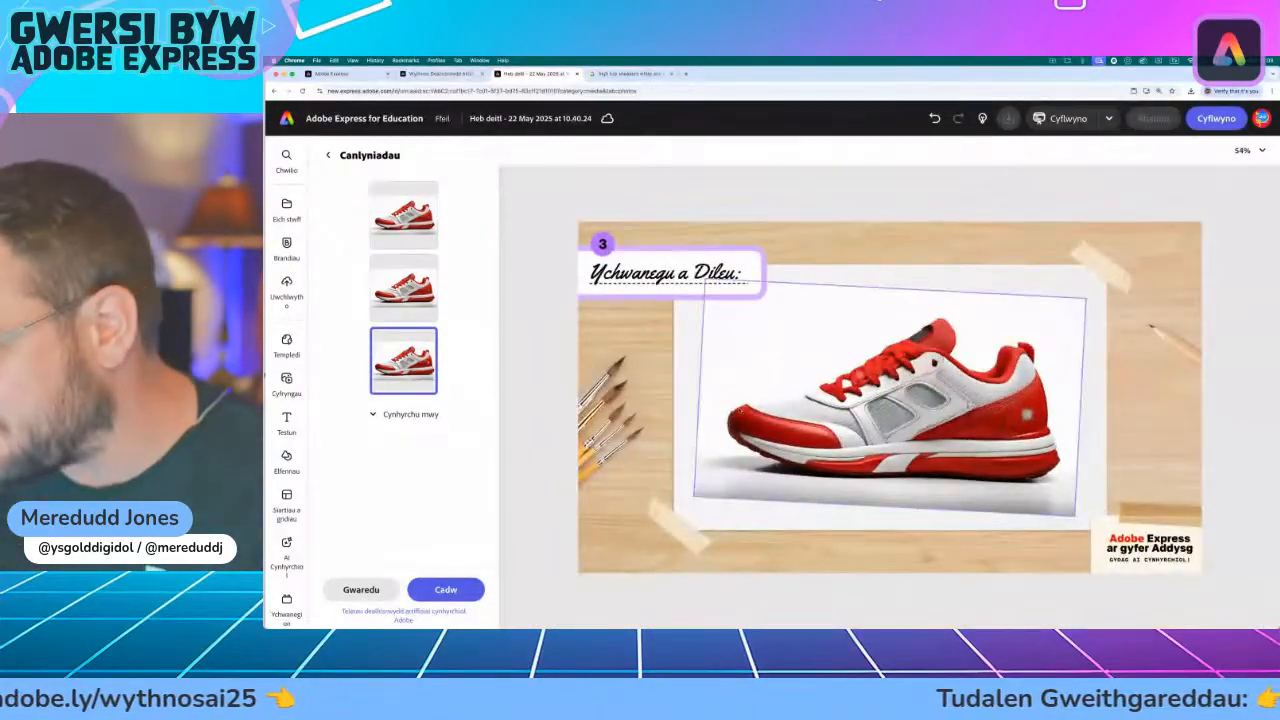
# - Try to insert an object described as "Dragon" on the same heel spot and inspect the generated variations
pyautogui.click(327, 155)
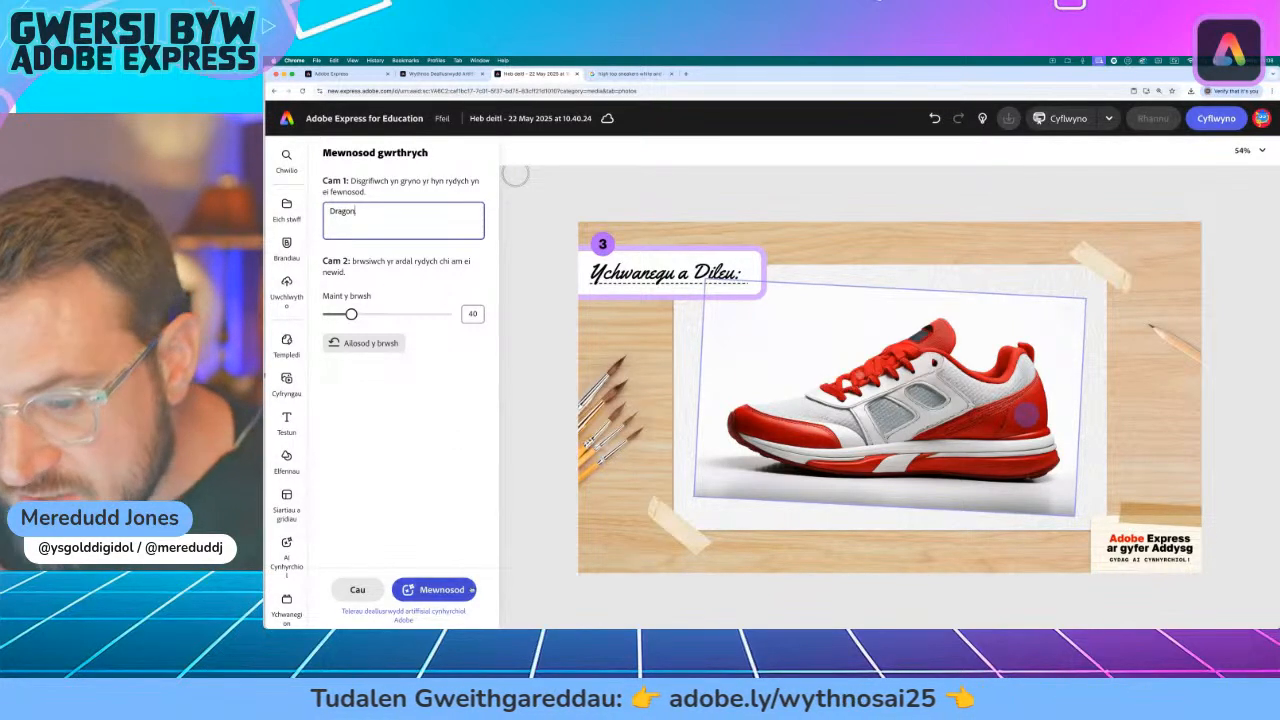
pyautogui.click(440, 589)
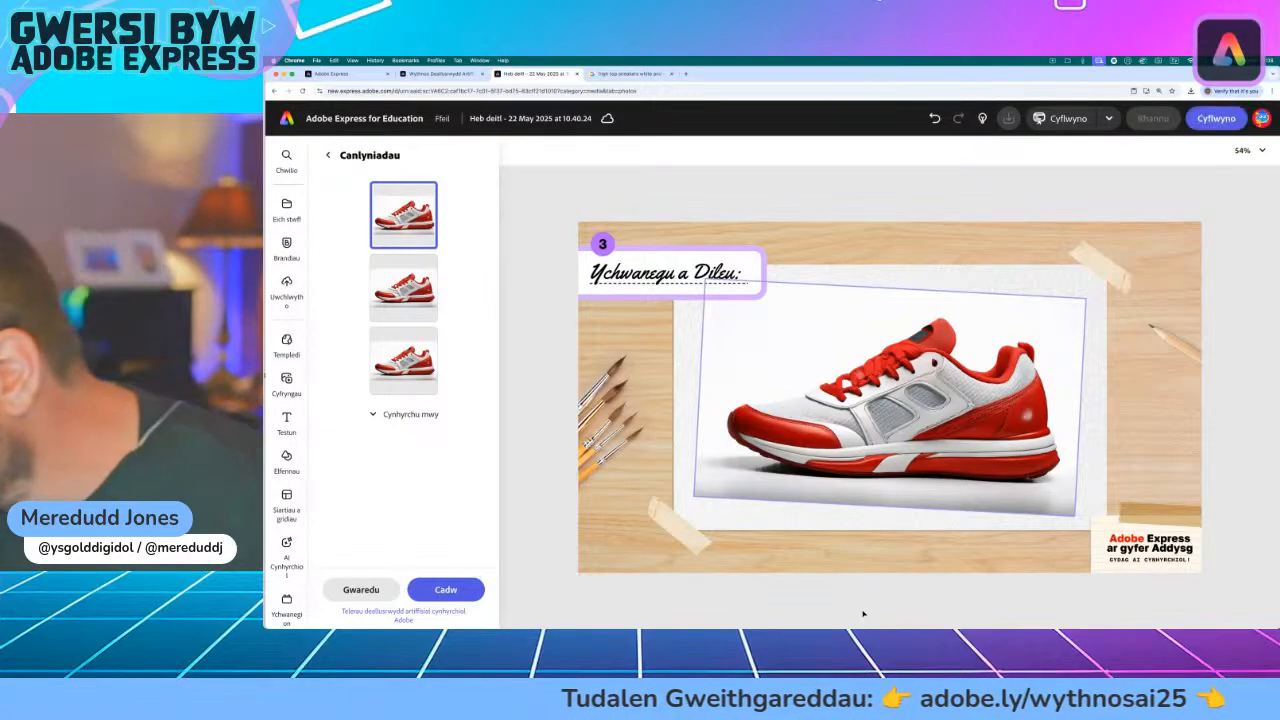
pyautogui.click(403, 288)
pyautogui.click(403, 360)
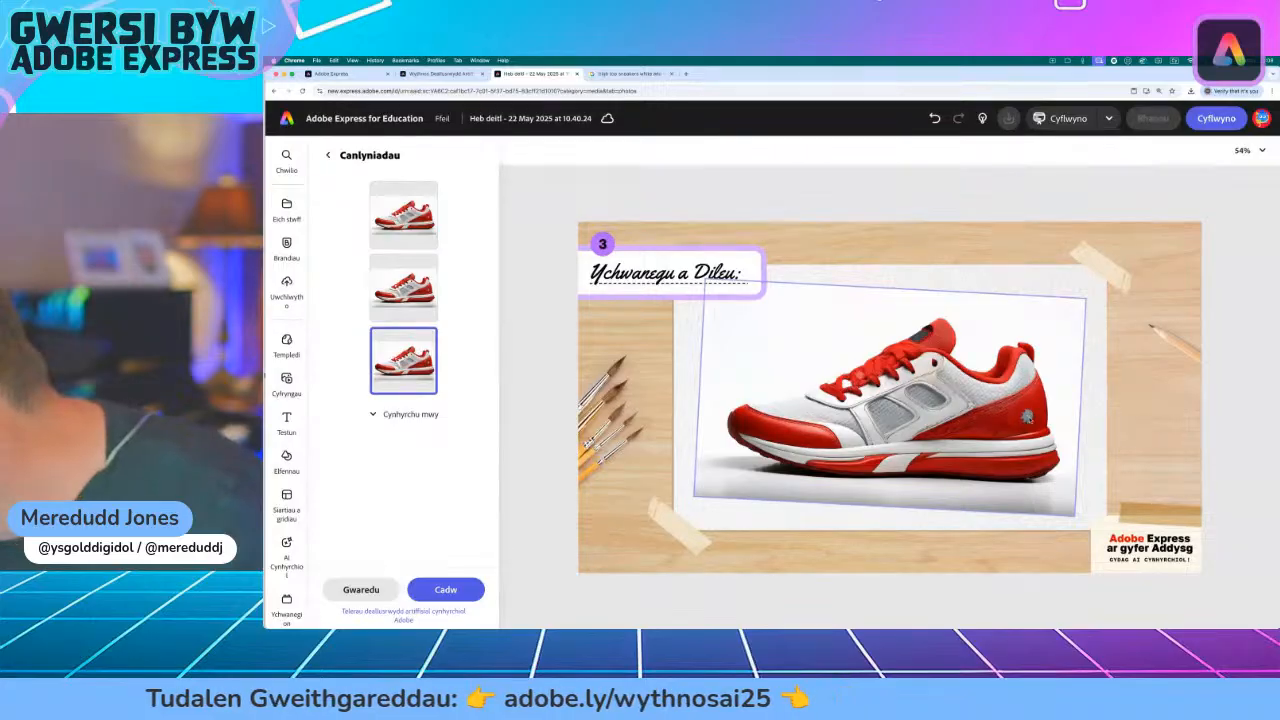
pyautogui.scroll(10, 1030, 419)
pyautogui.scroll(-10, 1031, 421)
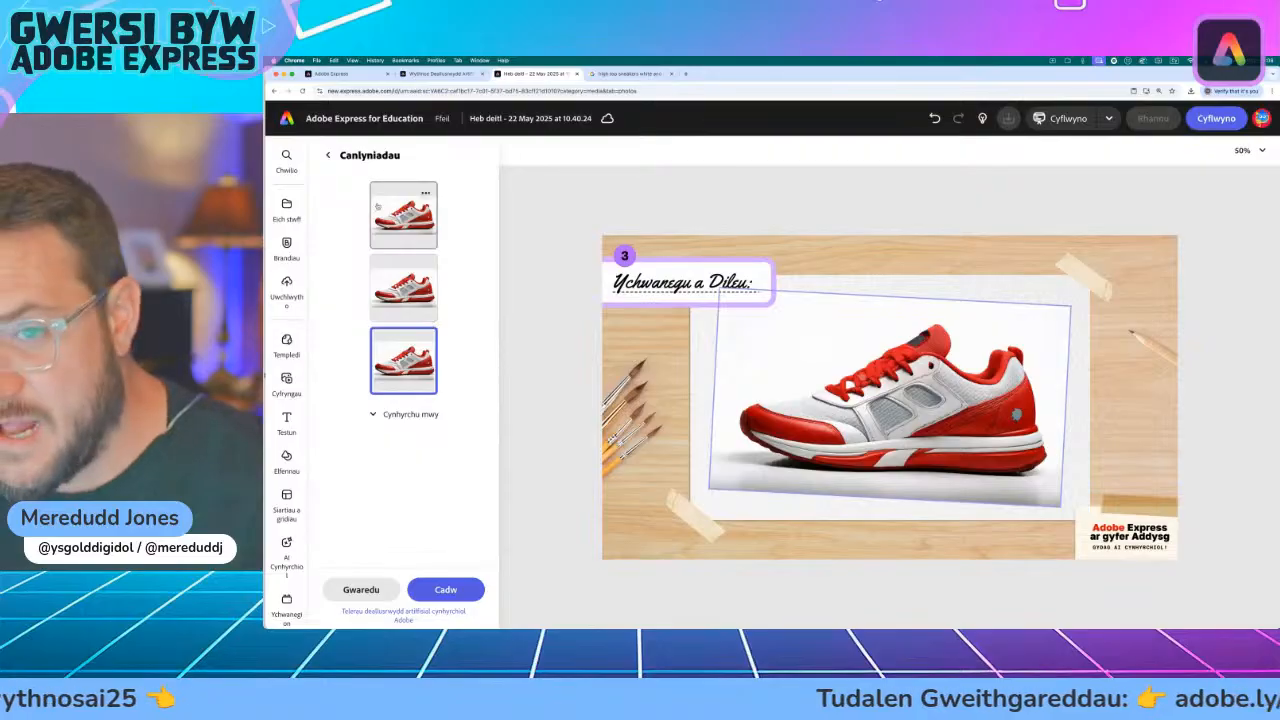
# - Brush a larger area over the shoe's heel and insert an object described as "Dragon head" there
pyautogui.click(326, 156)
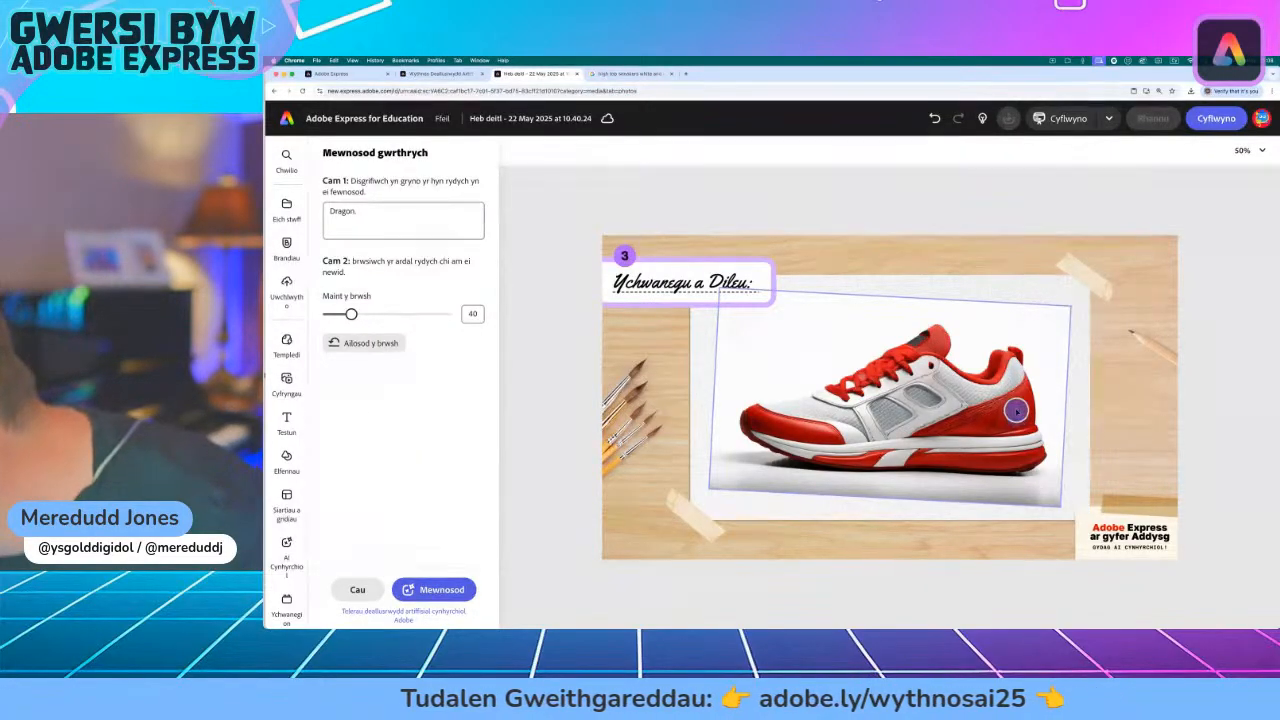
pyautogui.moveTo(1001, 420); pyautogui.dragTo(1012, 398)
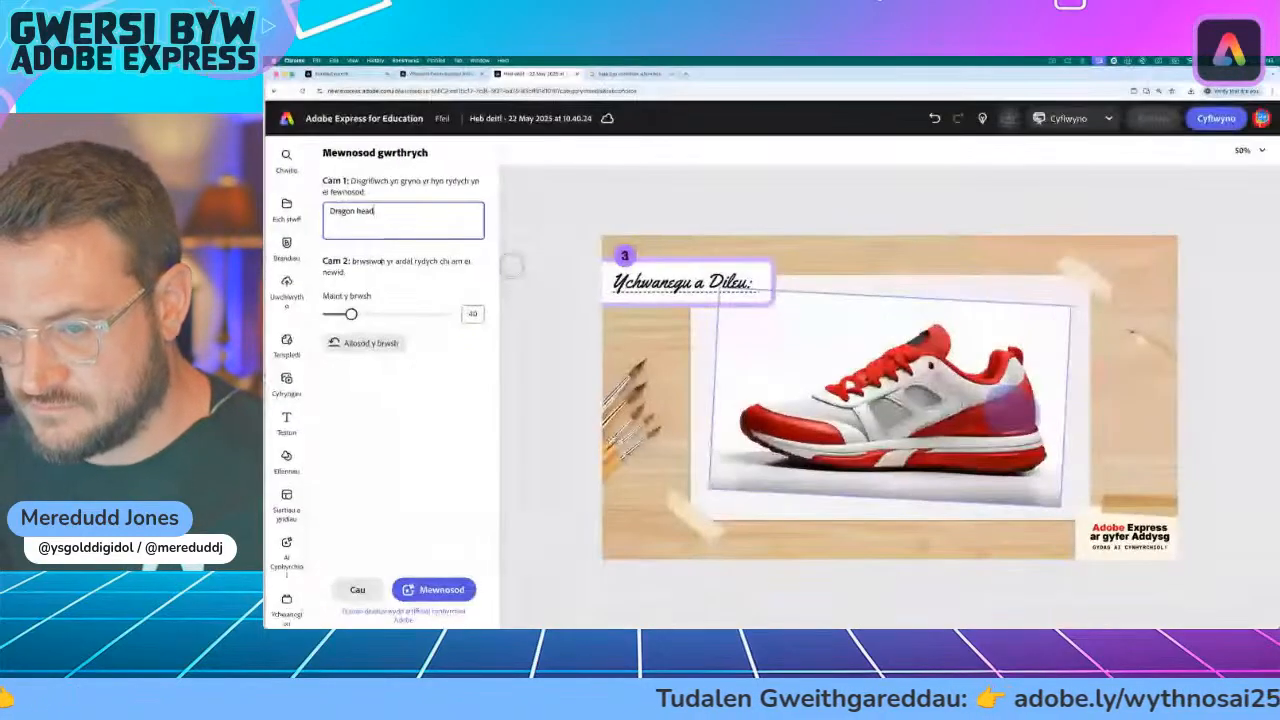
pyautogui.click(450, 589)
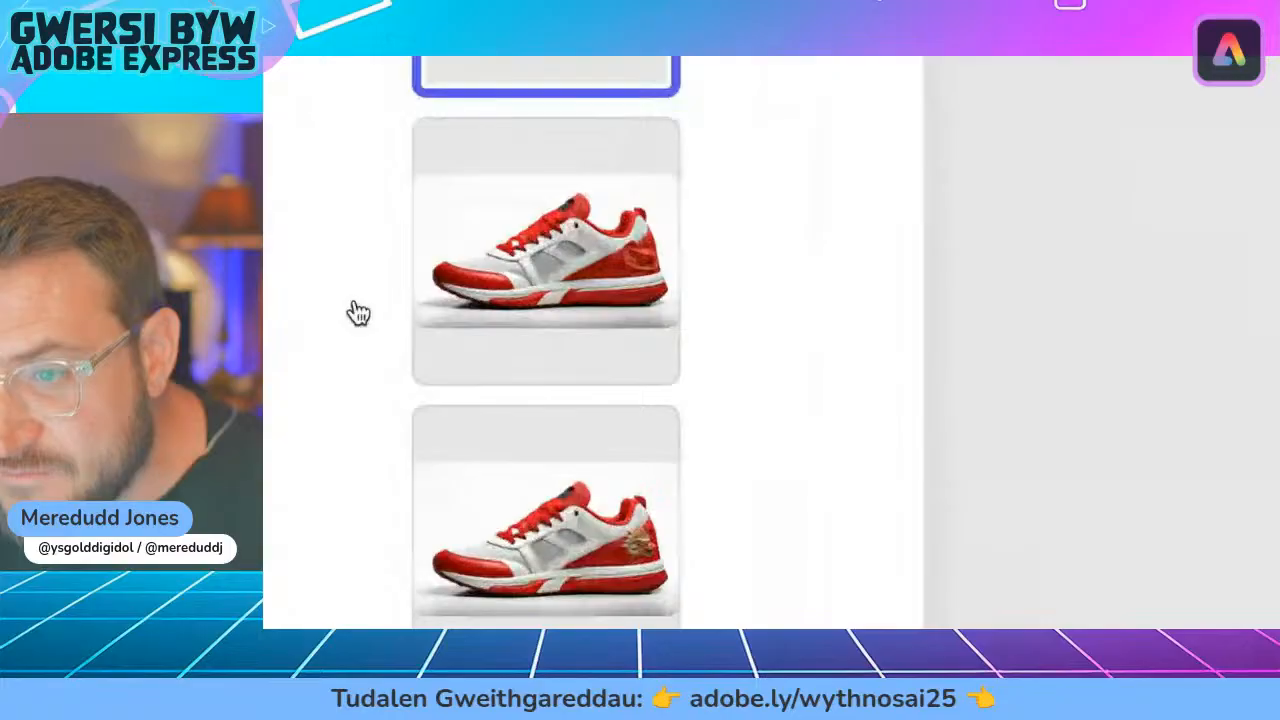
# - Preview the dragon head variations and select the first one, with the red dragon head on the heel
pyautogui.click(623, 300)
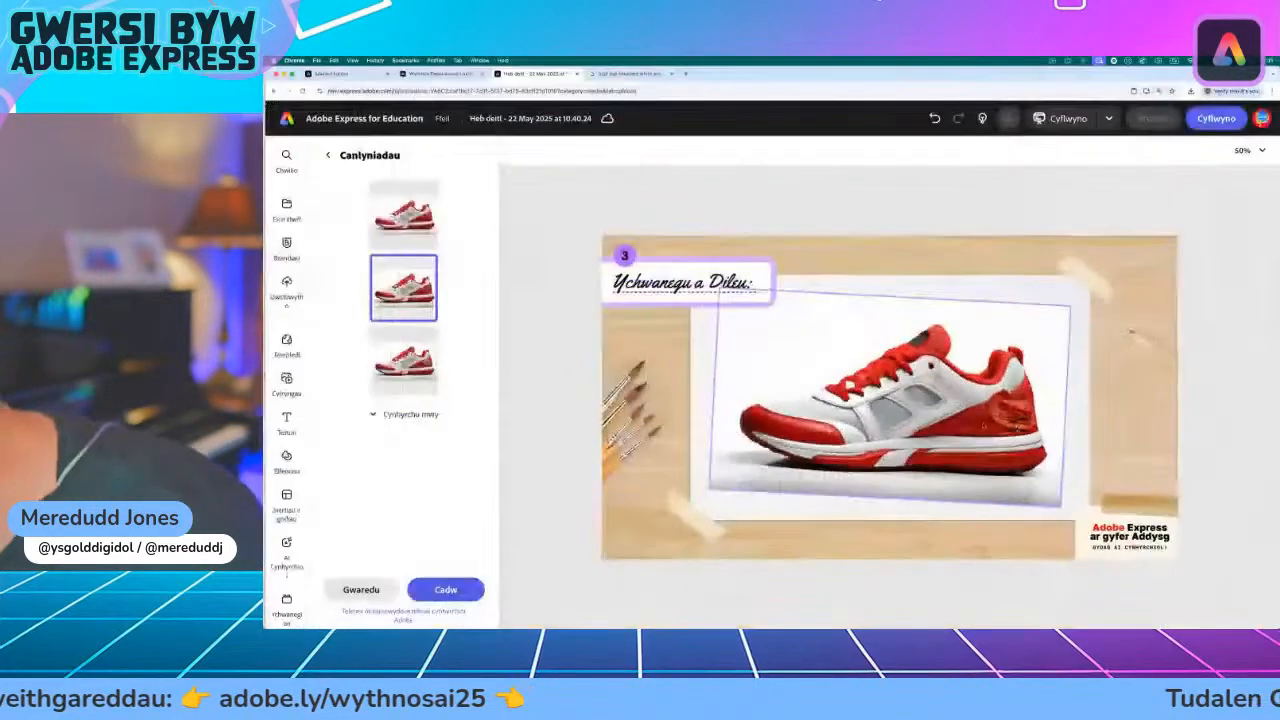
pyautogui.click(403, 360)
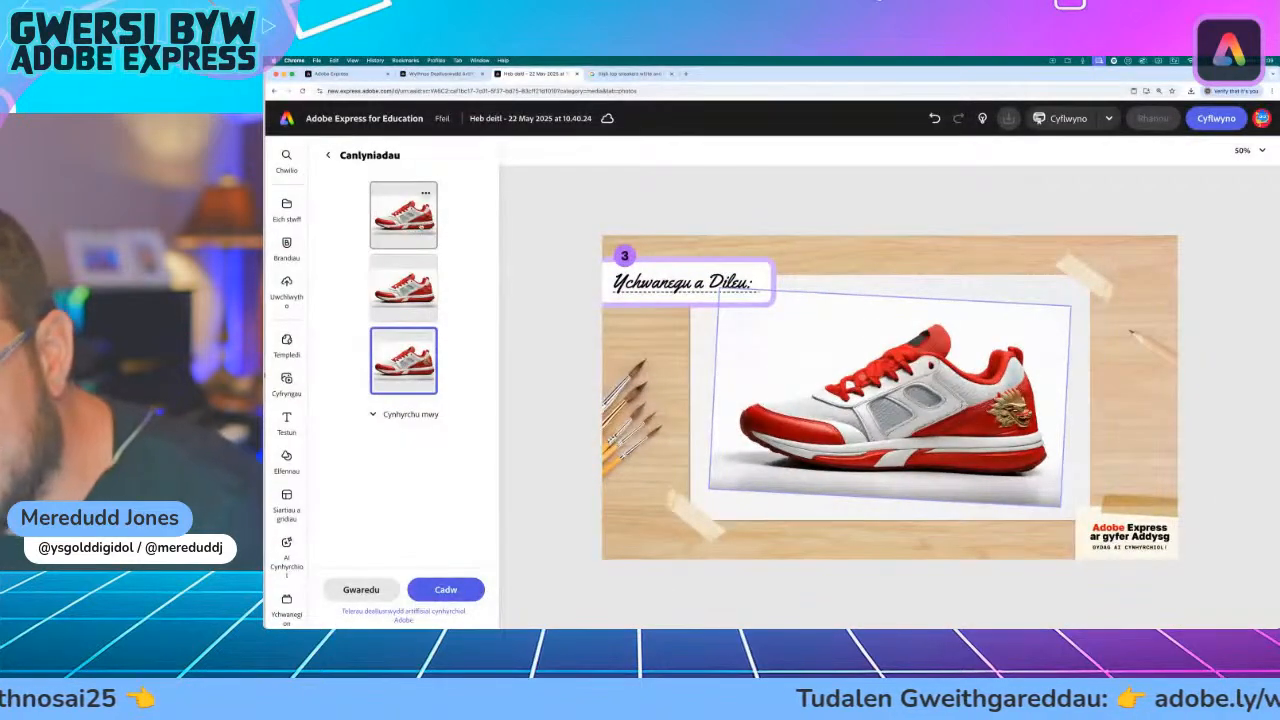
pyautogui.click(418, 223)
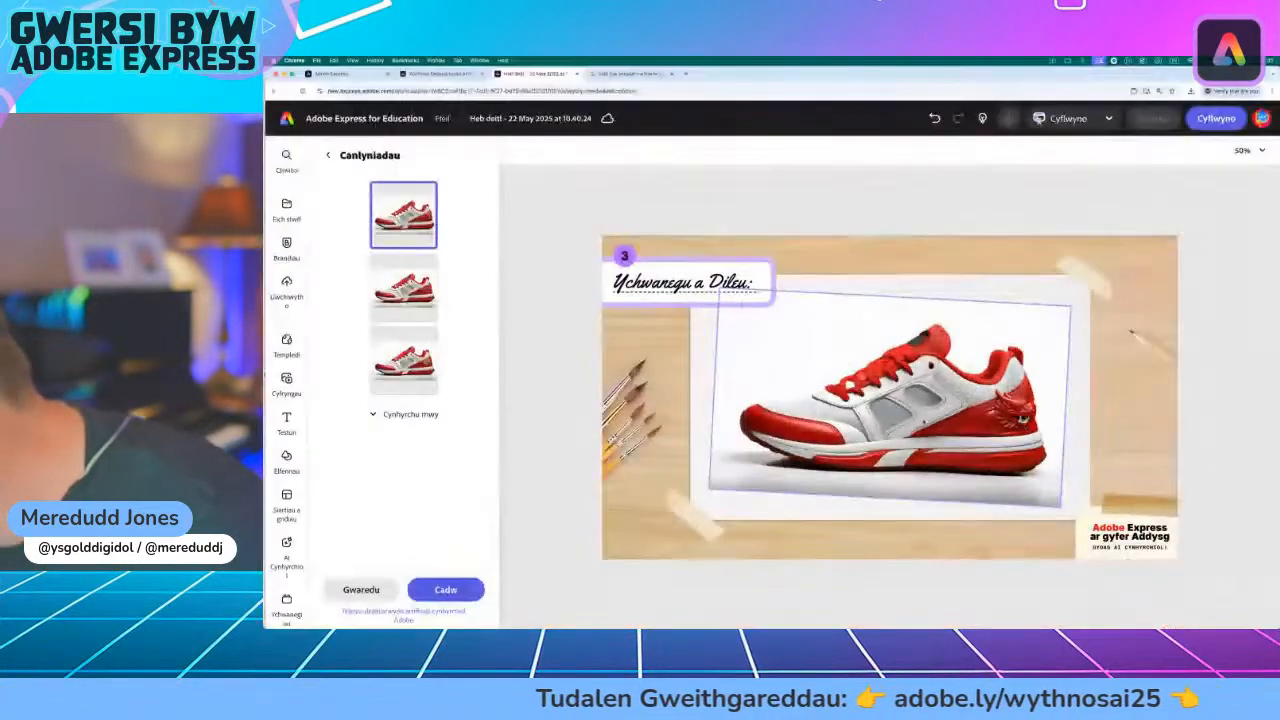
# - Extend the object description to "Dragon head. Gwynebu i'r chwith" and insert it again on the brushed heel area
pyautogui.click(330, 154)
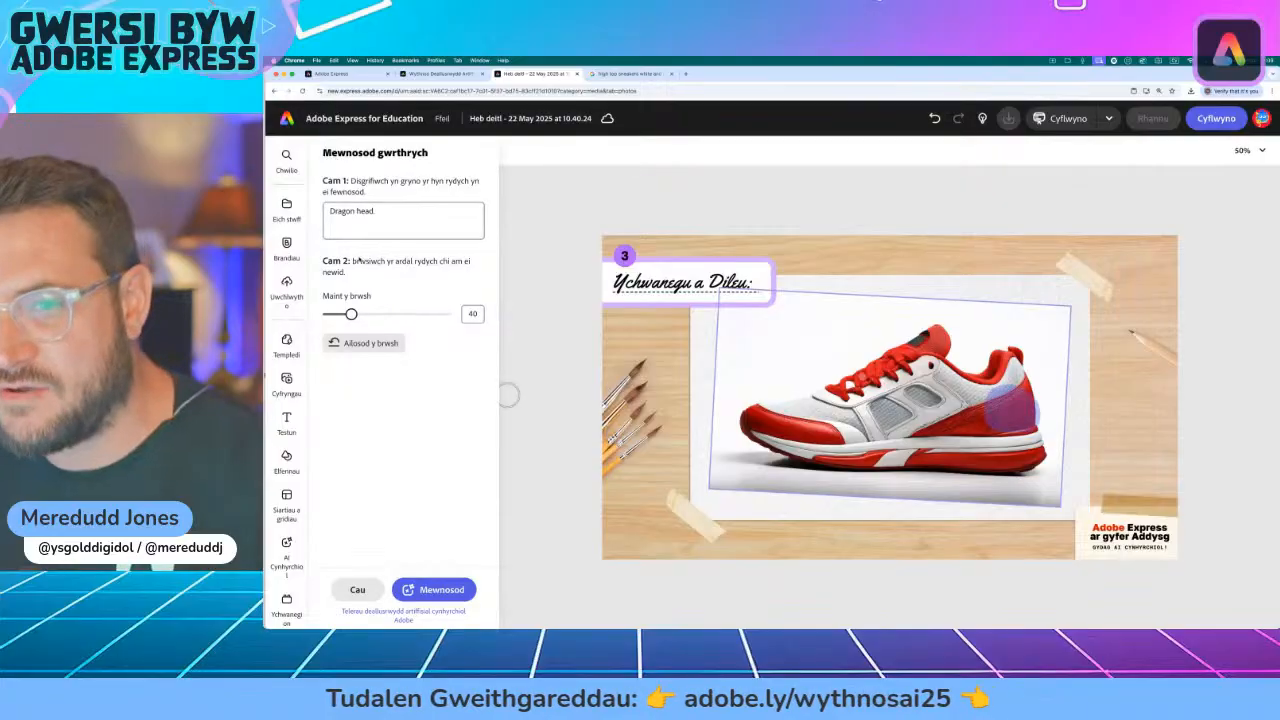
pyautogui.click(412, 211)
pyautogui.write('. Facing left.')
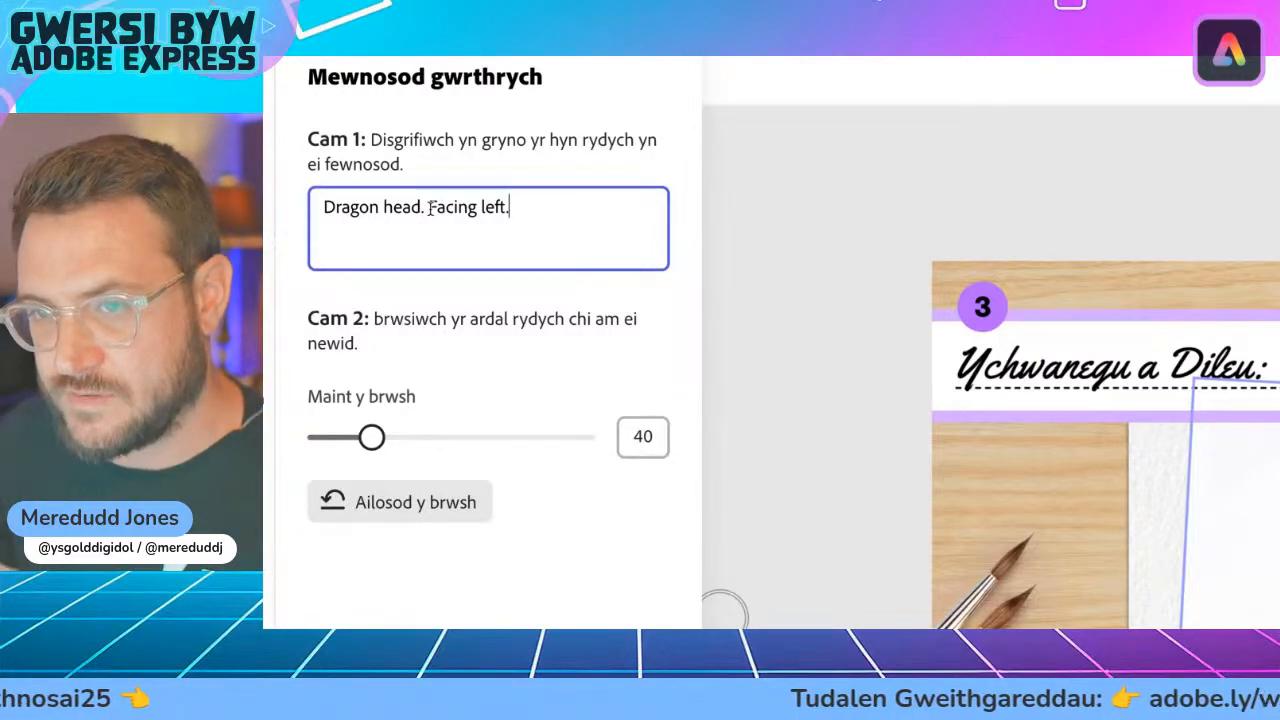
pyautogui.moveTo(429, 207); pyautogui.dragTo(574, 211)
pyautogui.write("Gwynebu i'r chwith")
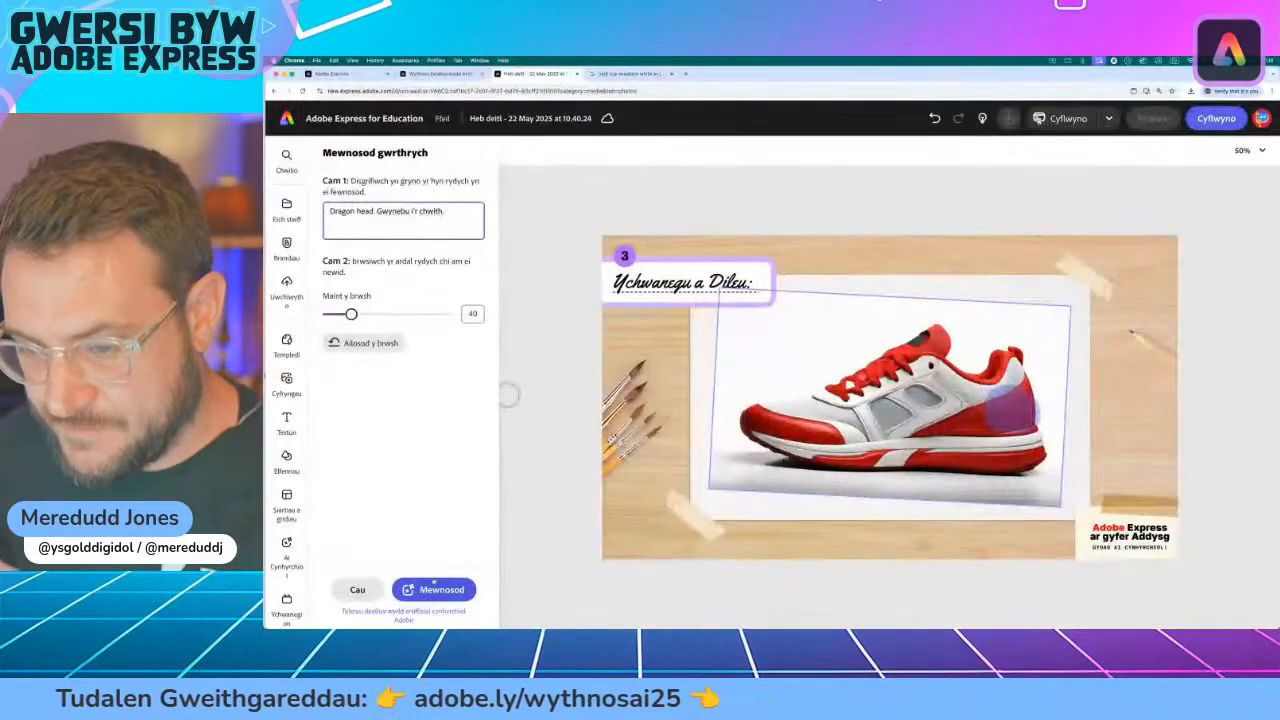
pyautogui.click(436, 590)
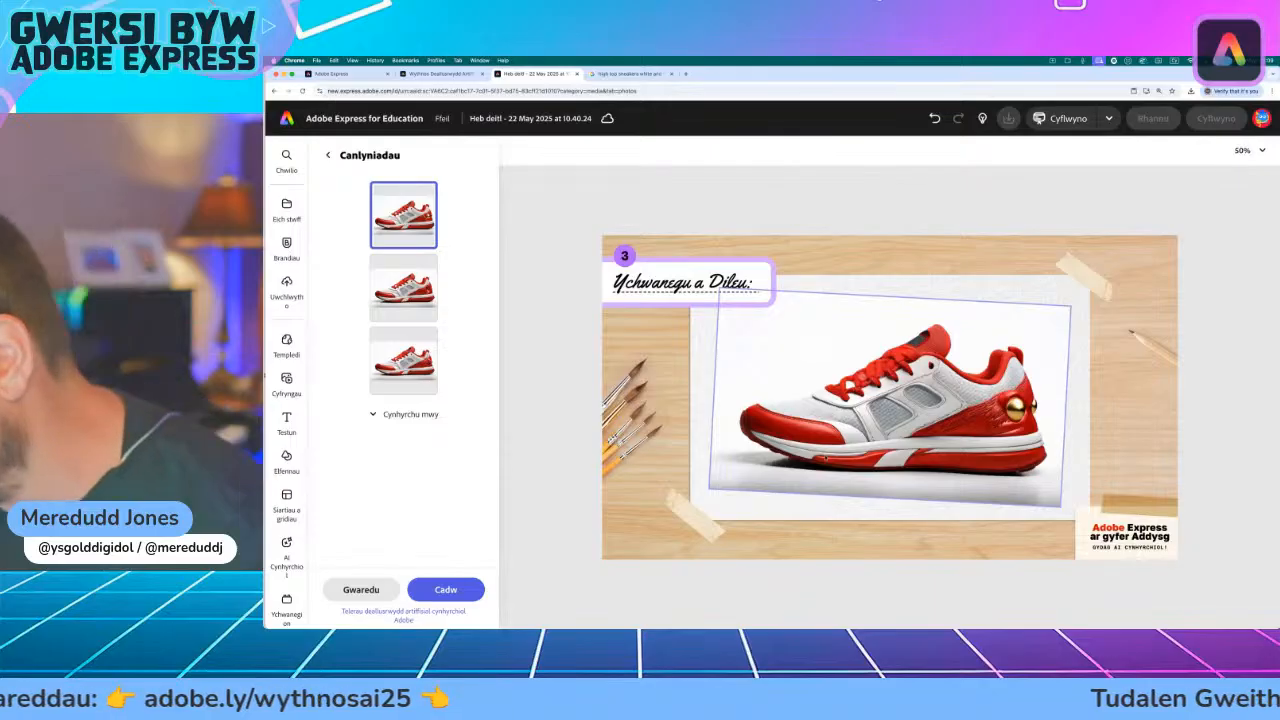
# - Preview the other dragon head variations, keep the third one and close the object insertion tool
pyautogui.click(403, 288)
pyautogui.click(403, 360)
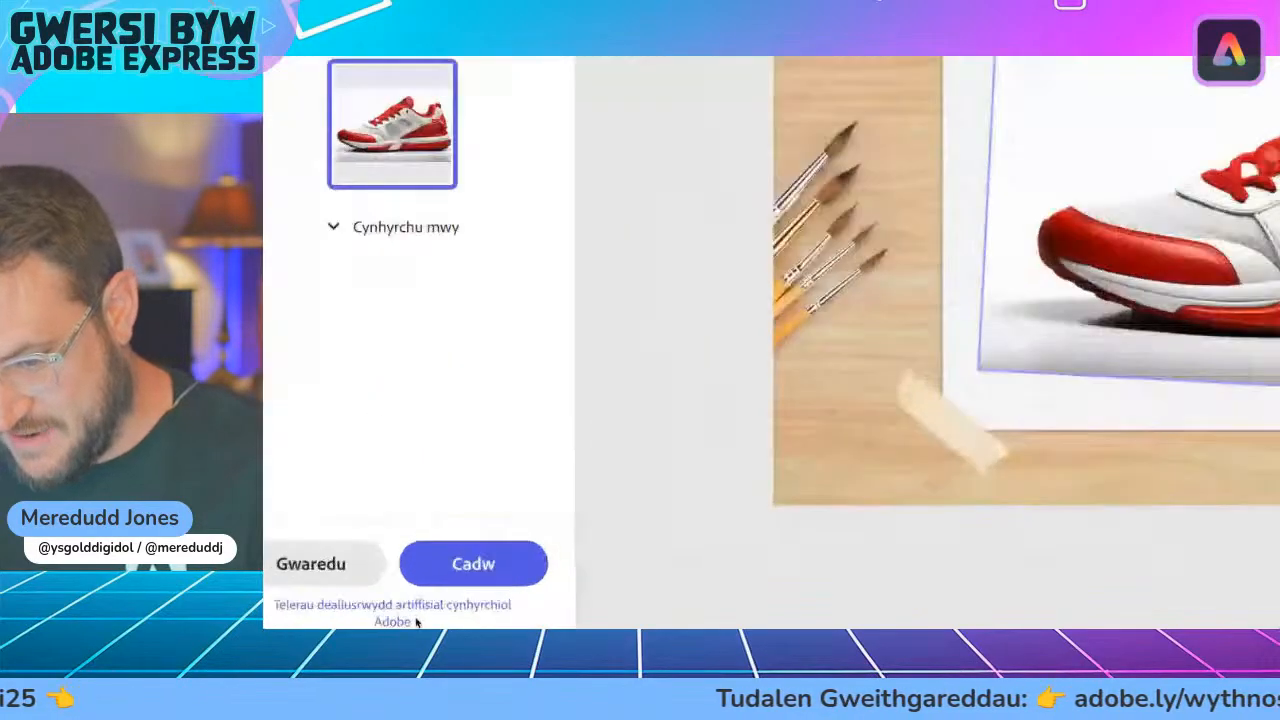
pyautogui.click(444, 590)
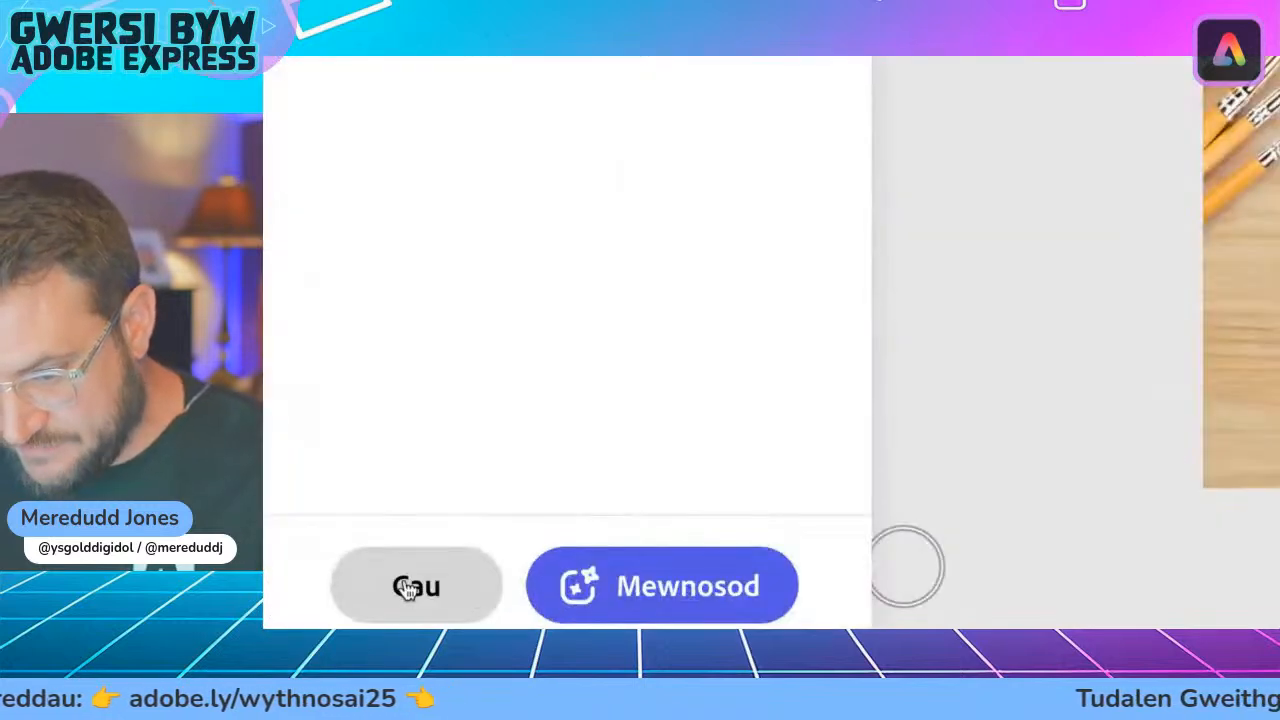
pyautogui.click(353, 589)
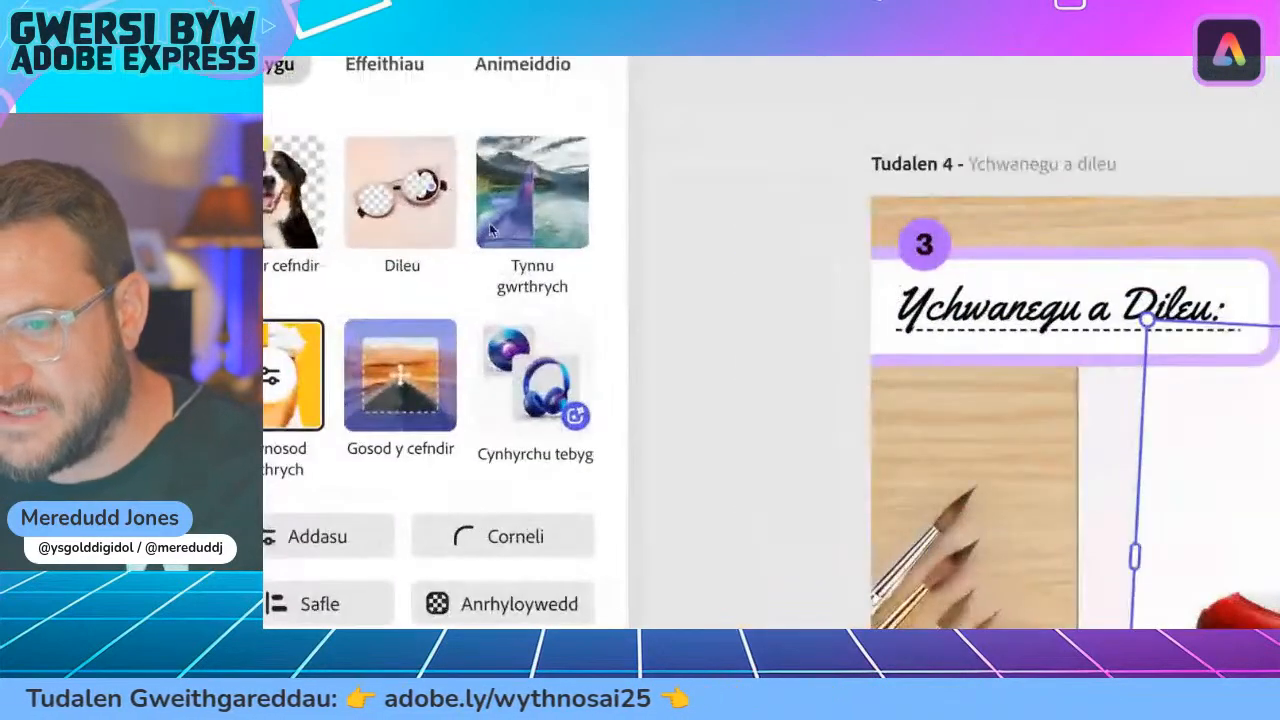
# - Brush over the dark patch on the shoe's tongue with the Remove object tool and remove it
pyautogui.click(458, 235)
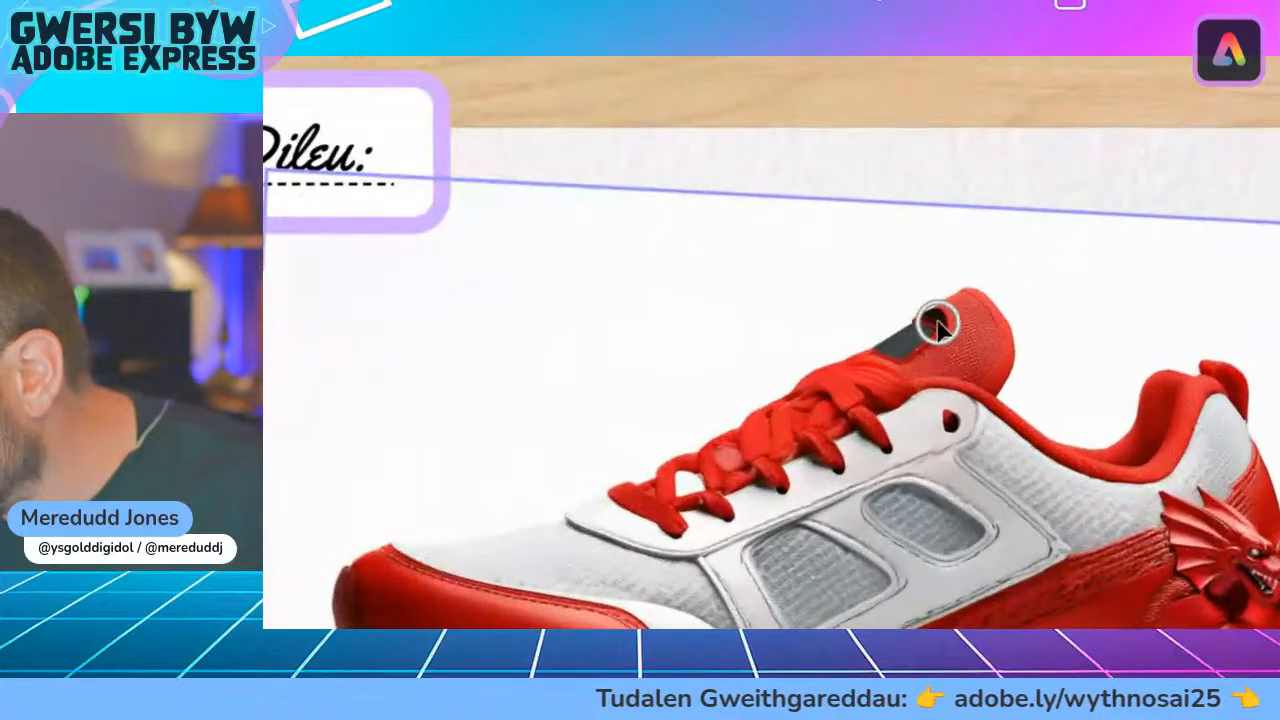
pyautogui.moveTo(930, 337); pyautogui.dragTo(920, 341)
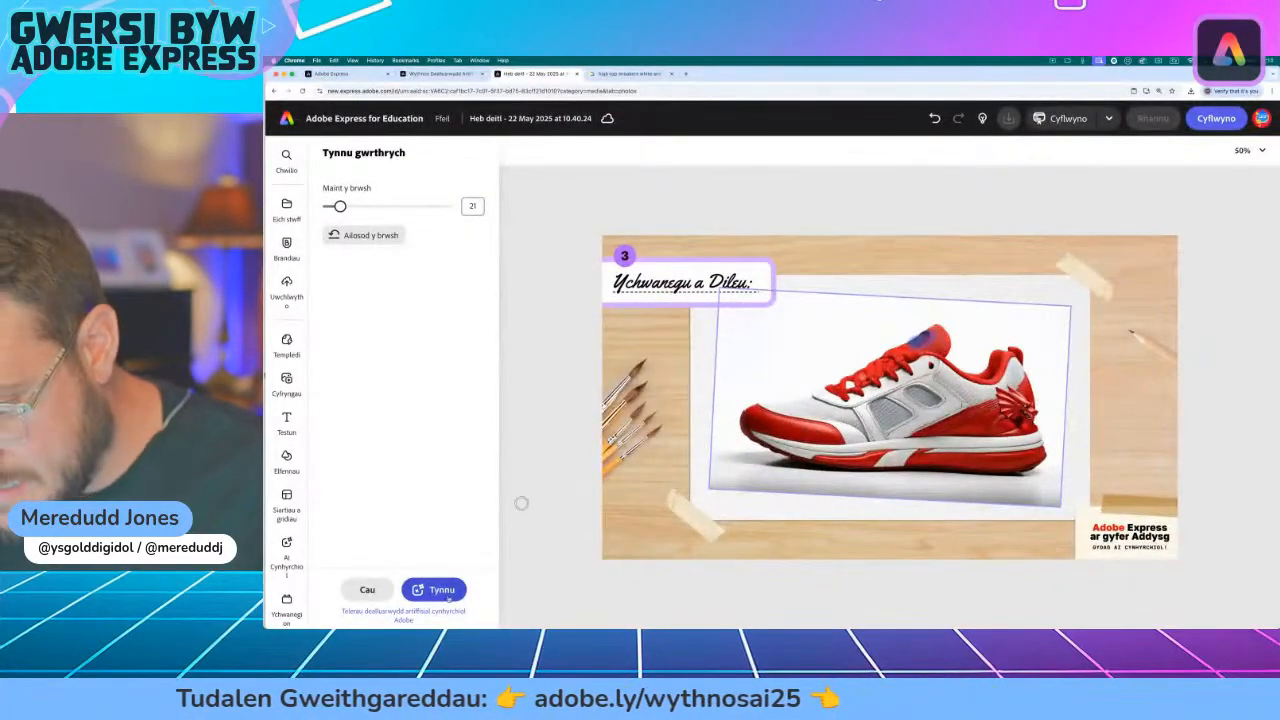
pyautogui.click(440, 589)
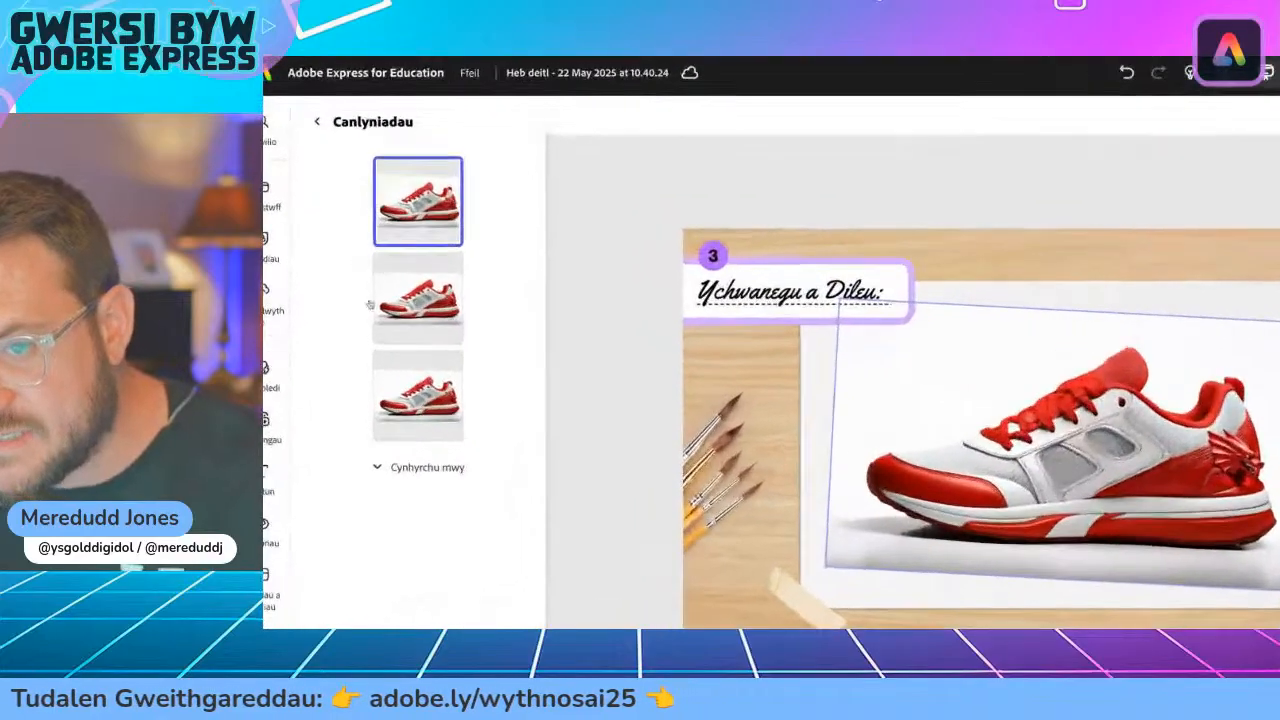
# - Compare the three removal results for the shoe's tongue, keep the first one and close the Remove object tool
pyautogui.click(403, 300)
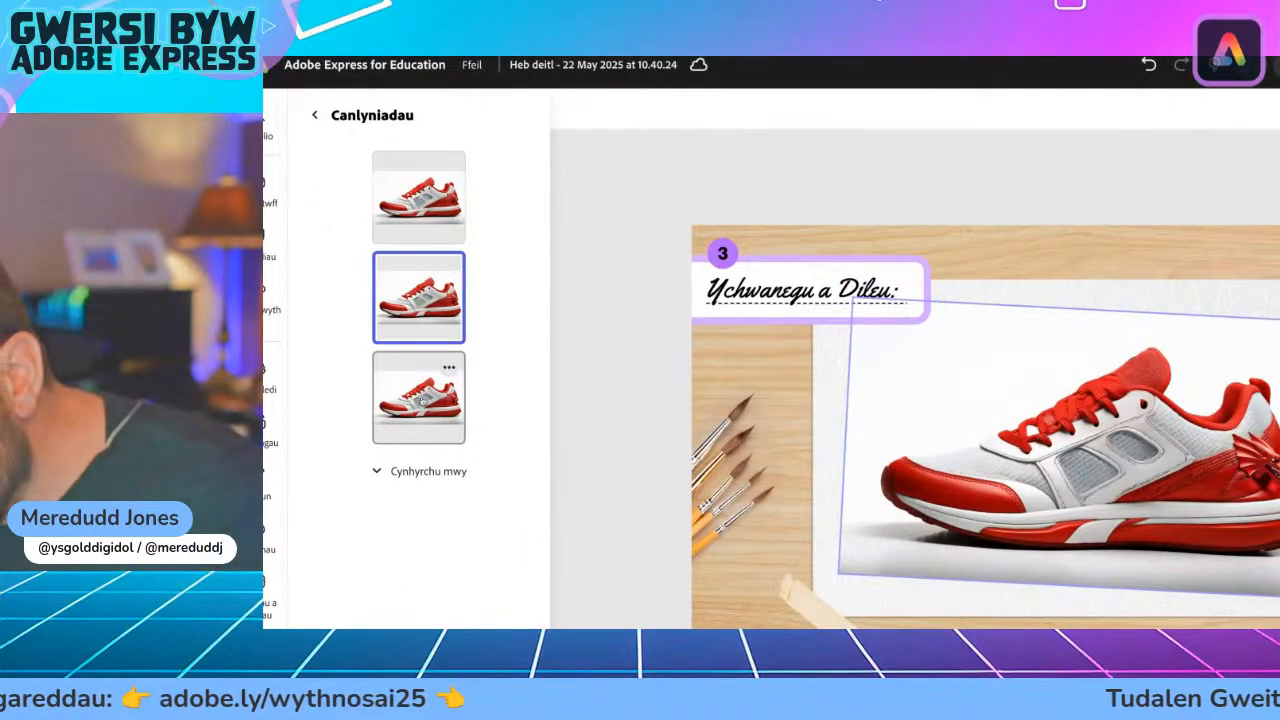
pyautogui.click(423, 400)
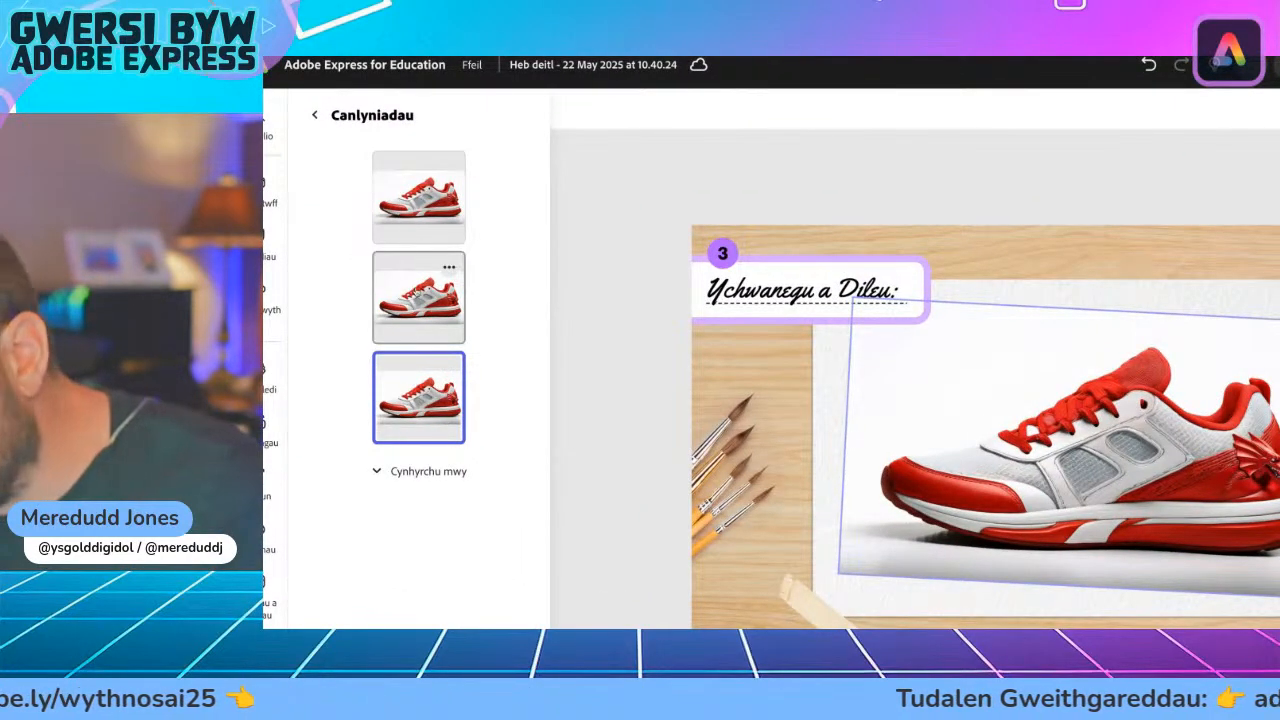
pyautogui.click(418, 300)
pyautogui.click(420, 235)
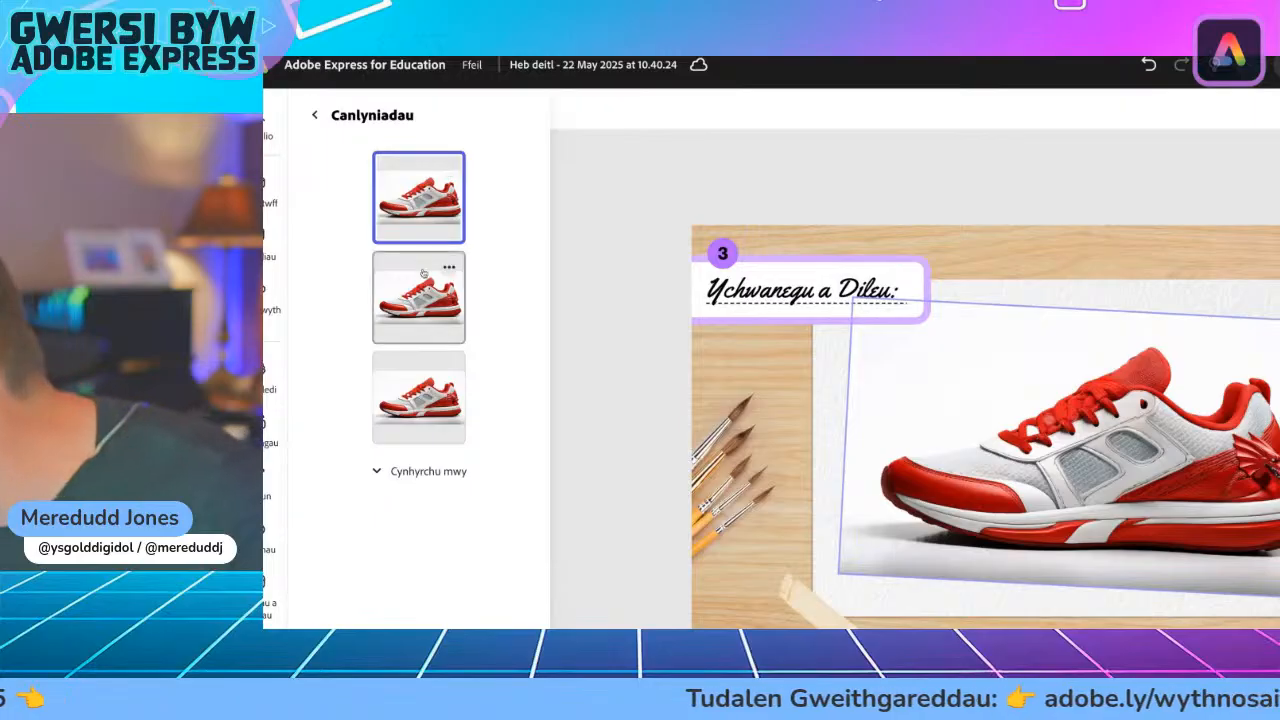
pyautogui.click(423, 275)
pyautogui.click(422, 412)
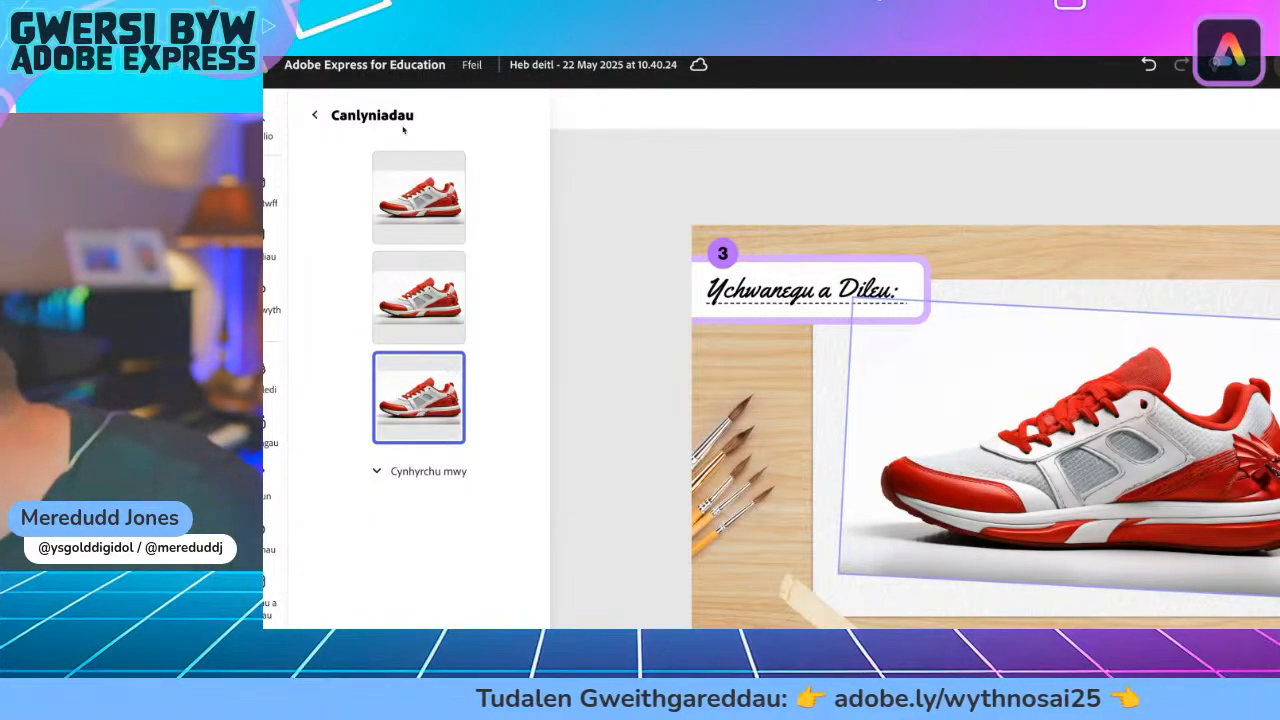
pyautogui.click(413, 190)
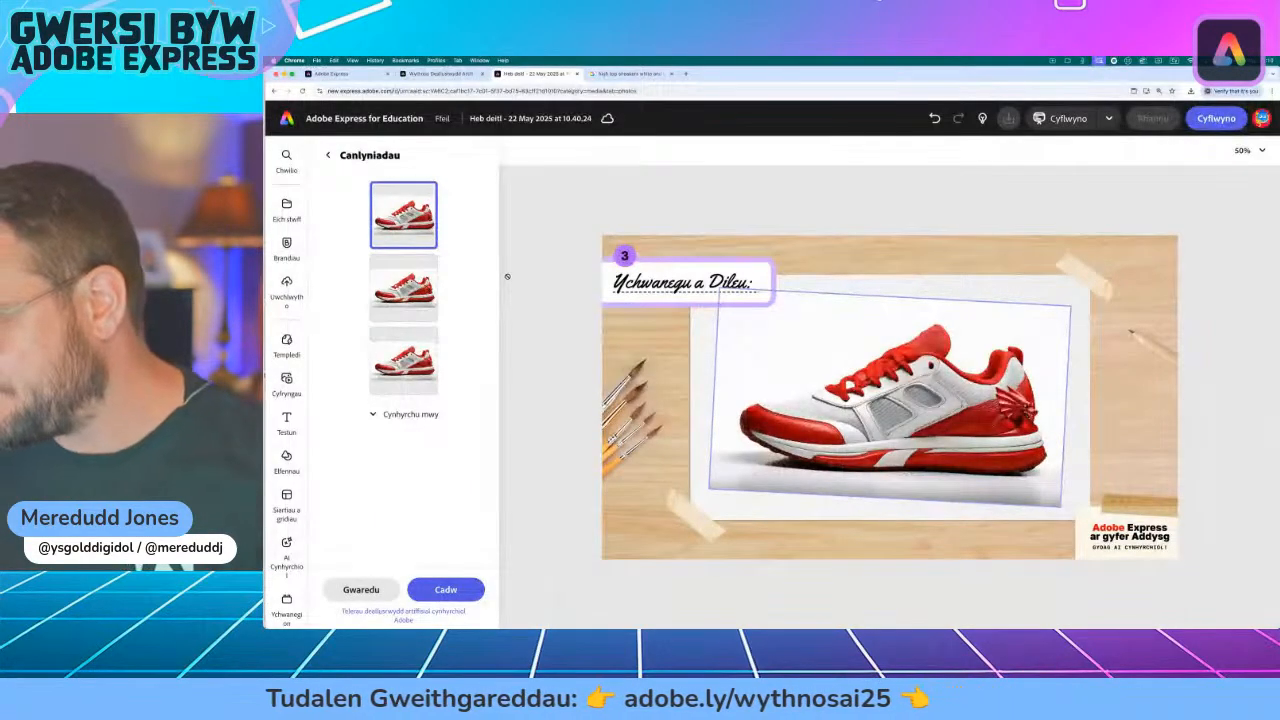
pyautogui.click(445, 589)
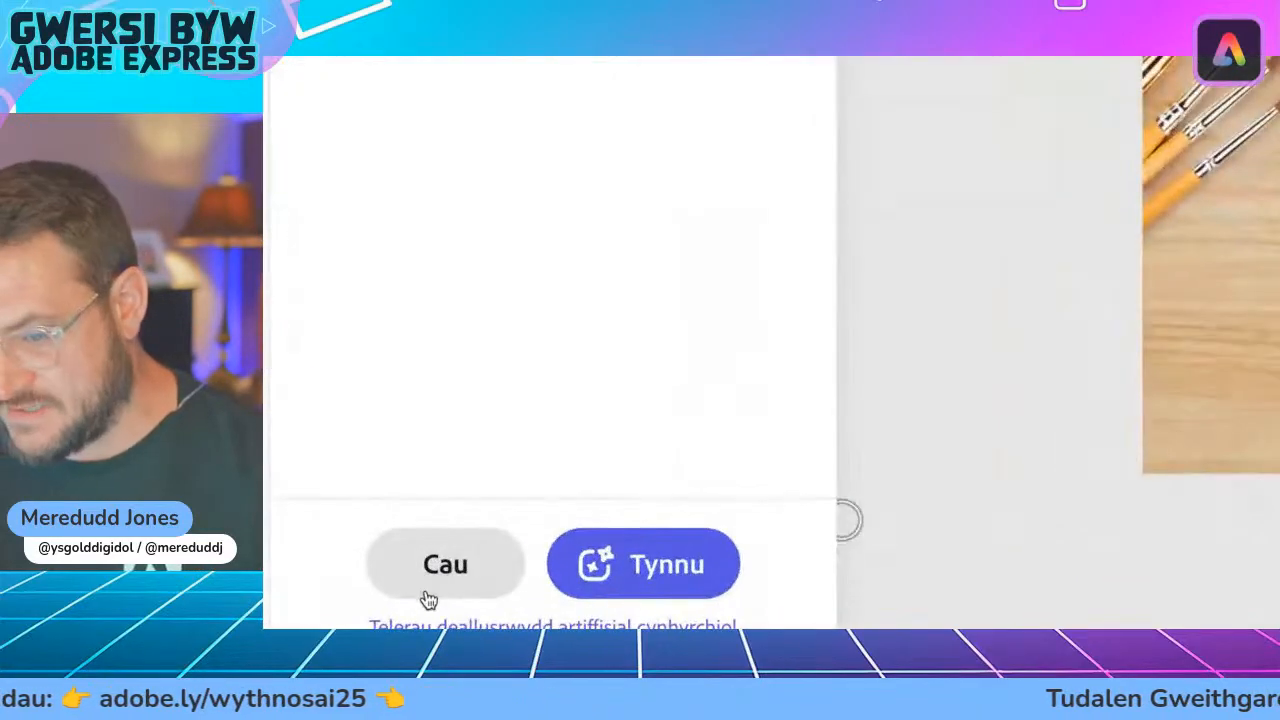
pyautogui.click(362, 594)
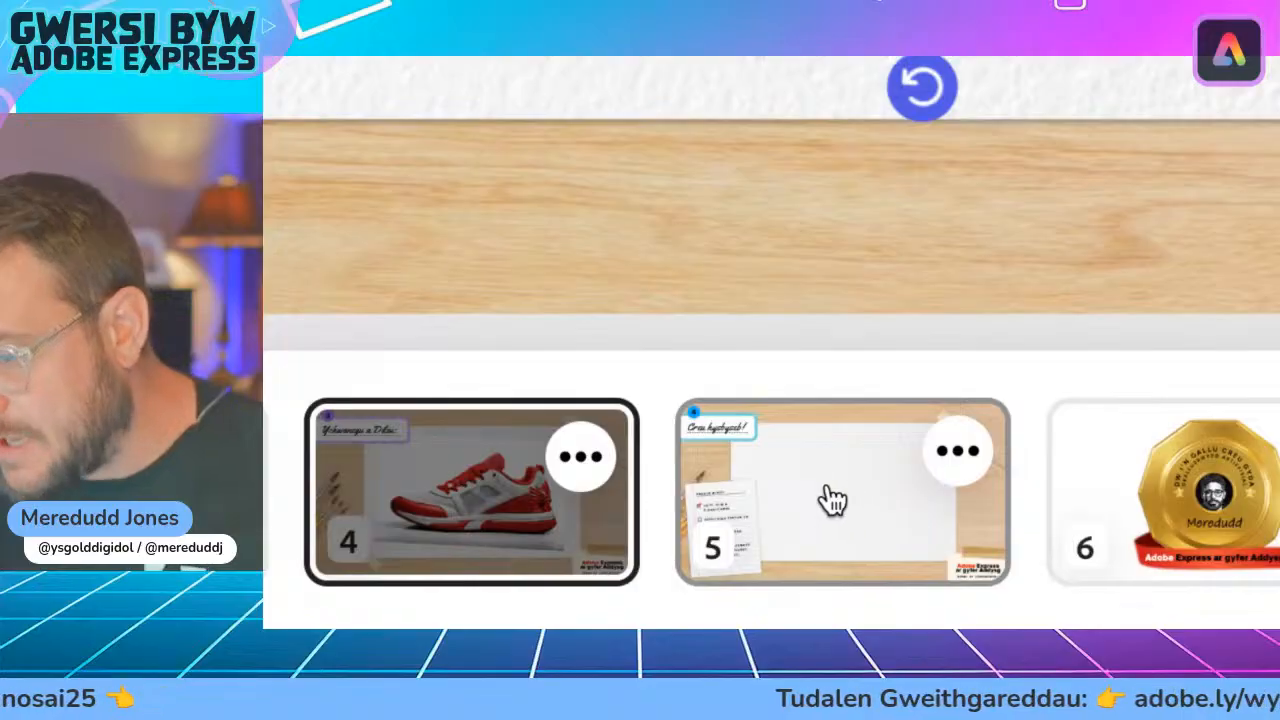
pyautogui.click(524, 508)
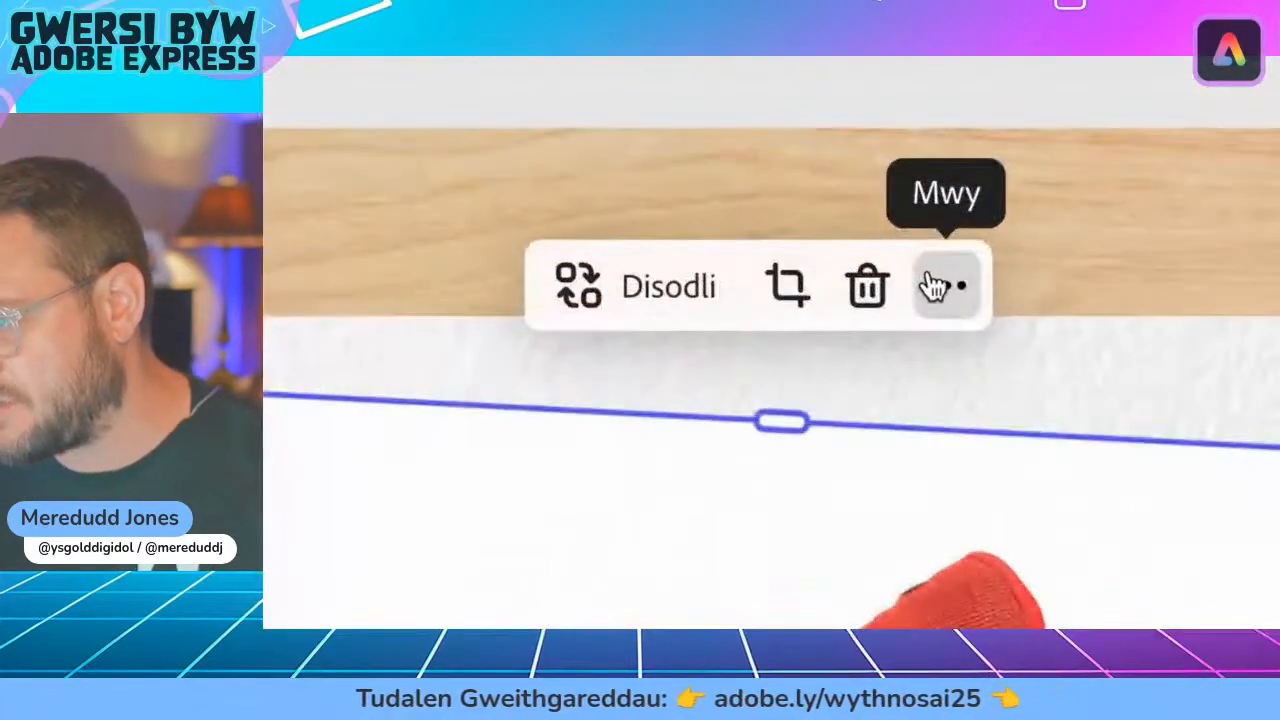
pyautogui.click(929, 268)
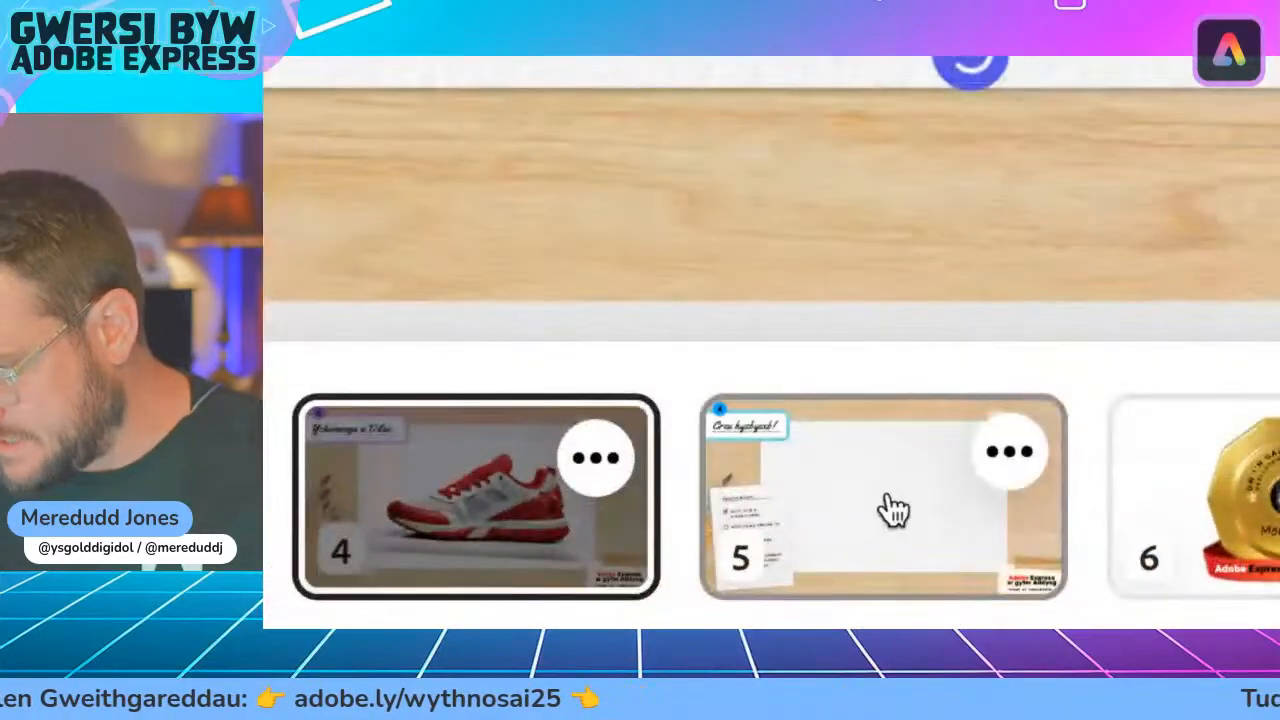
# - Paste the copied red and white shoe image onto page 5, Creu hysbyseb
pyautogui.click(866, 598)
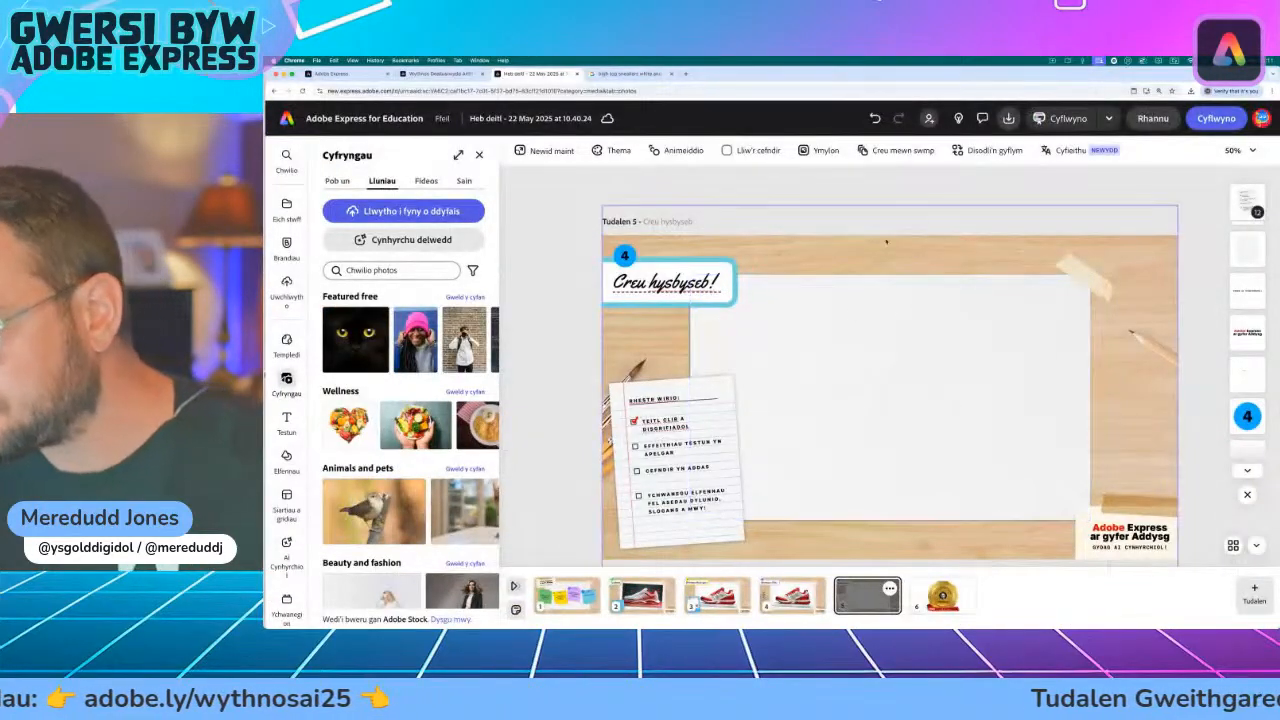
pyautogui.rightClick(872, 320)
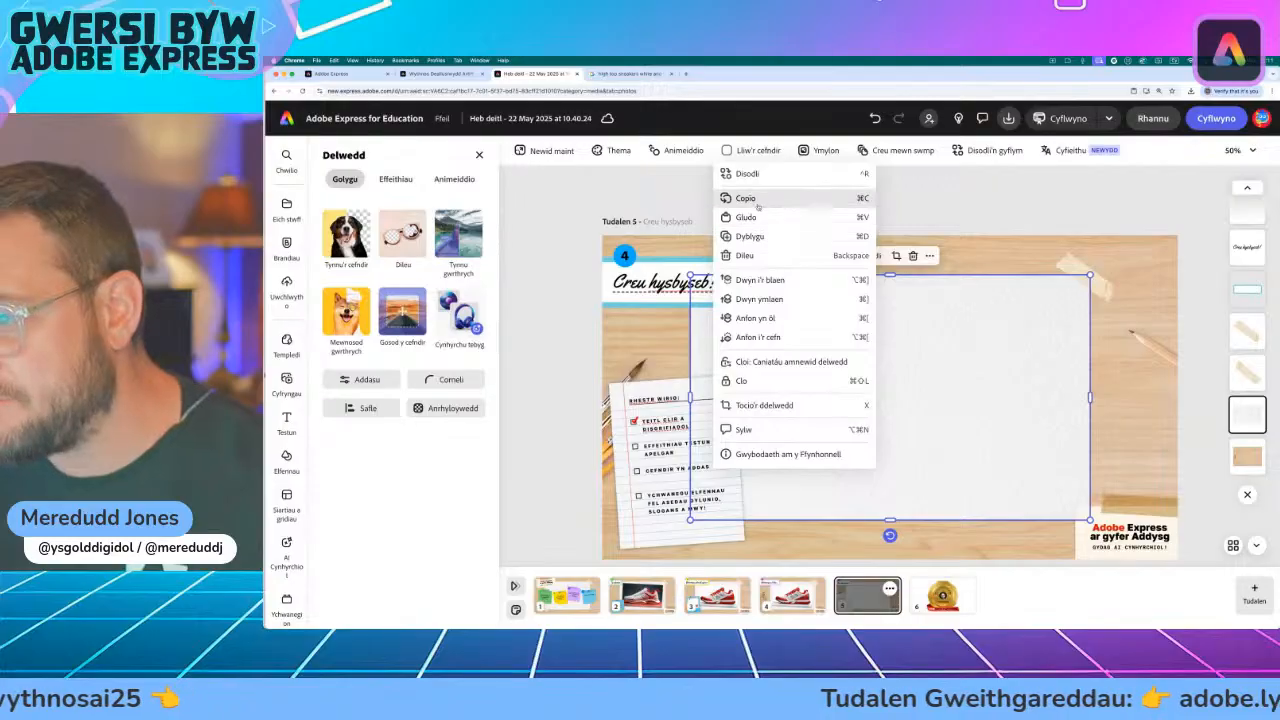
pyautogui.click(757, 217)
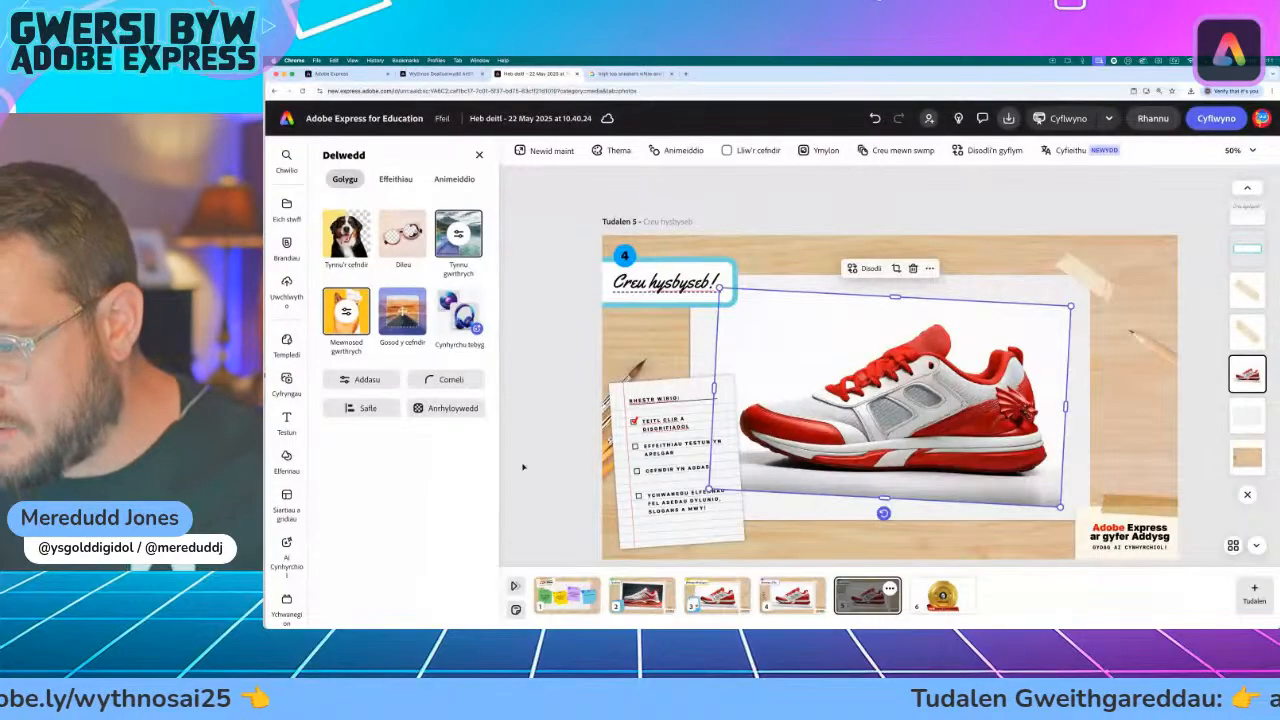
pyautogui.click(540, 466)
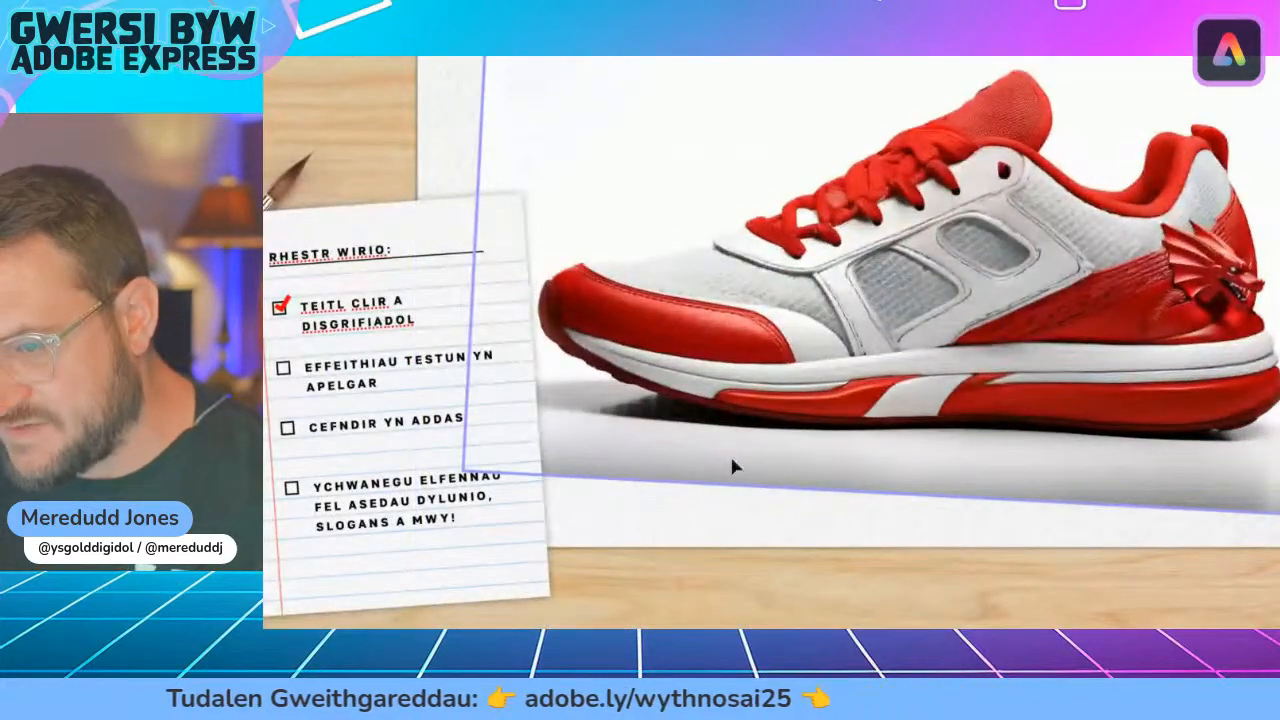
# - Remove the background from the pasted shoe image on page 5
pyautogui.scroll(10, 951, 410)
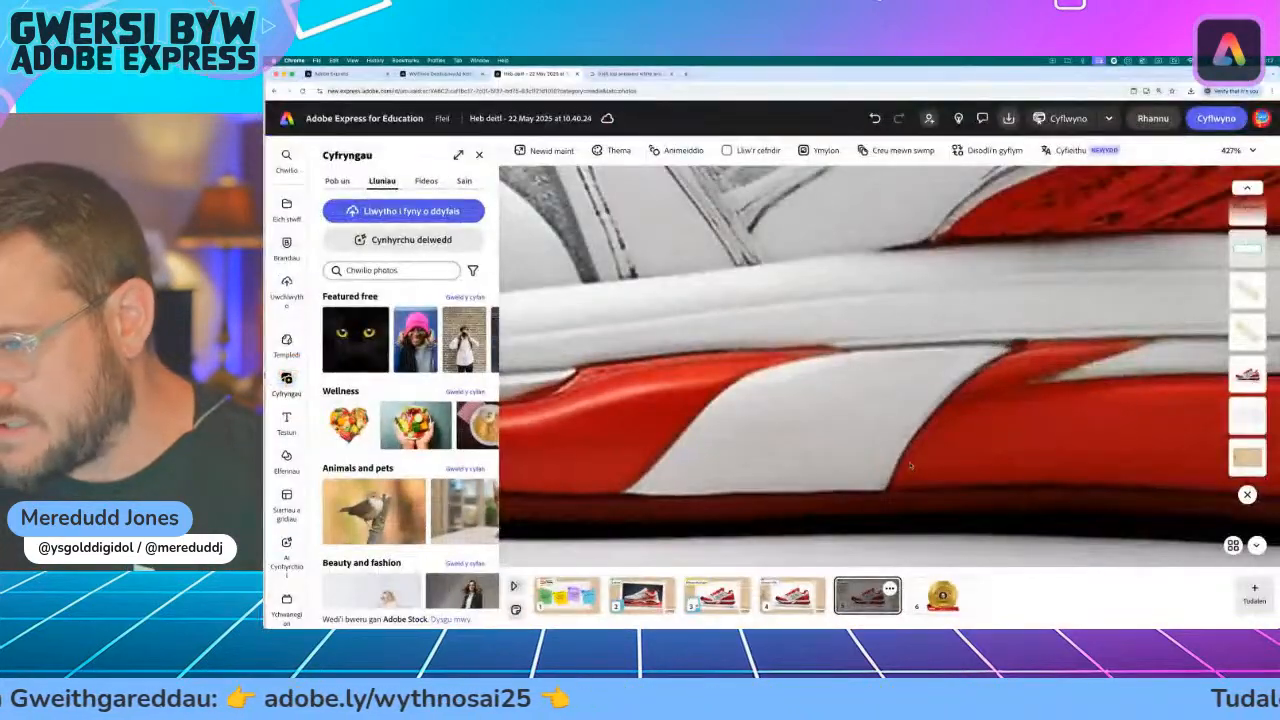
pyautogui.scroll(-10, 918, 415)
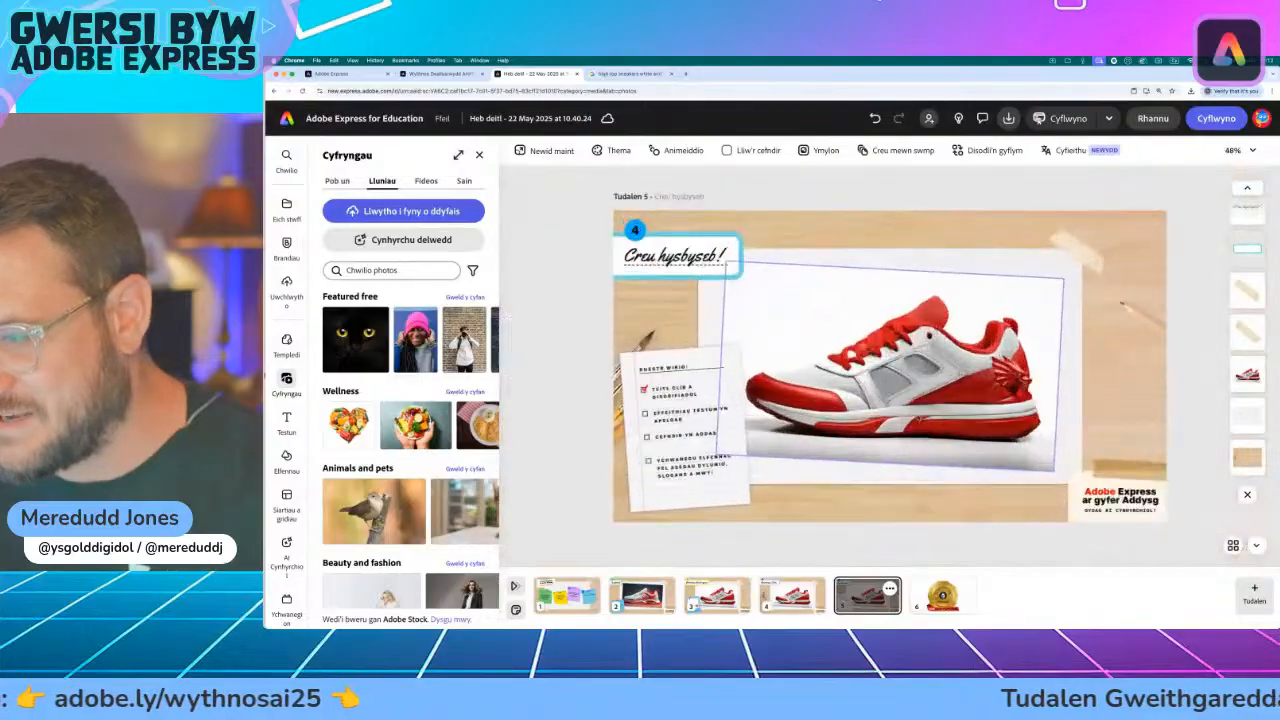
pyautogui.moveTo(915, 315)
pyautogui.mouseDown()
pyautogui.moveTo(910, 335)
pyautogui.moveTo(920, 320)
pyautogui.mouseUp()
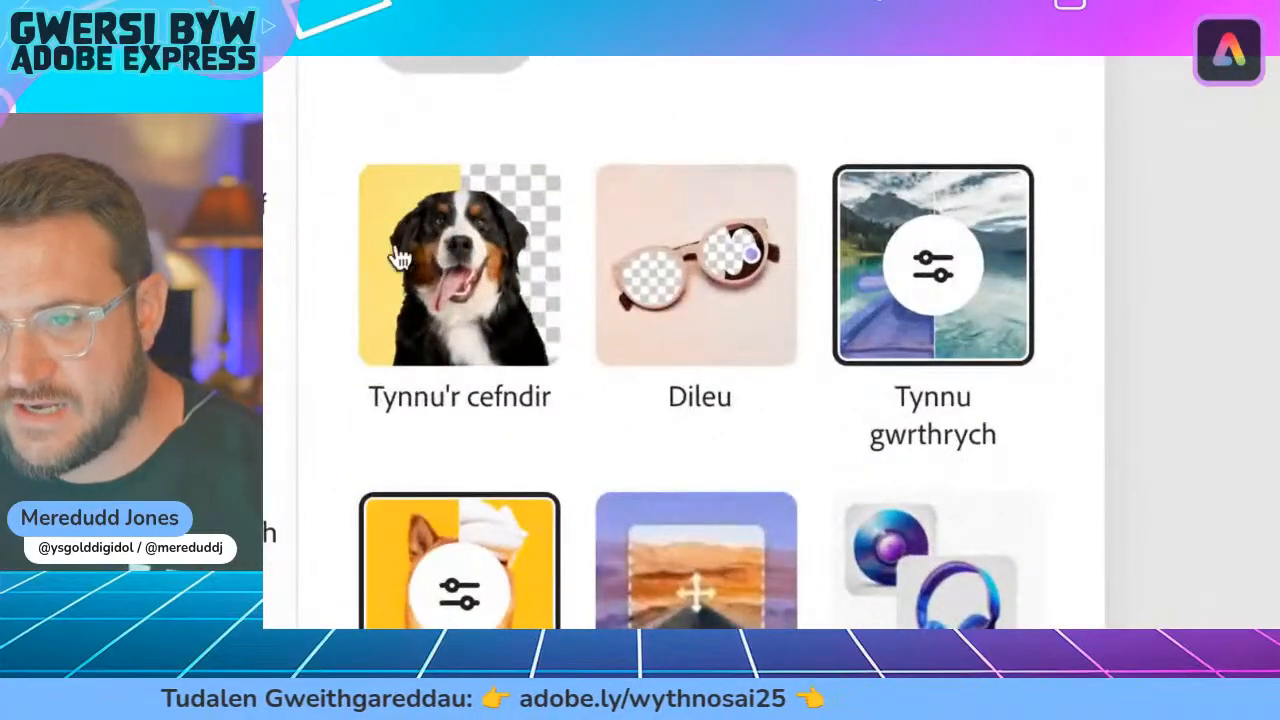
pyautogui.click(458, 275)
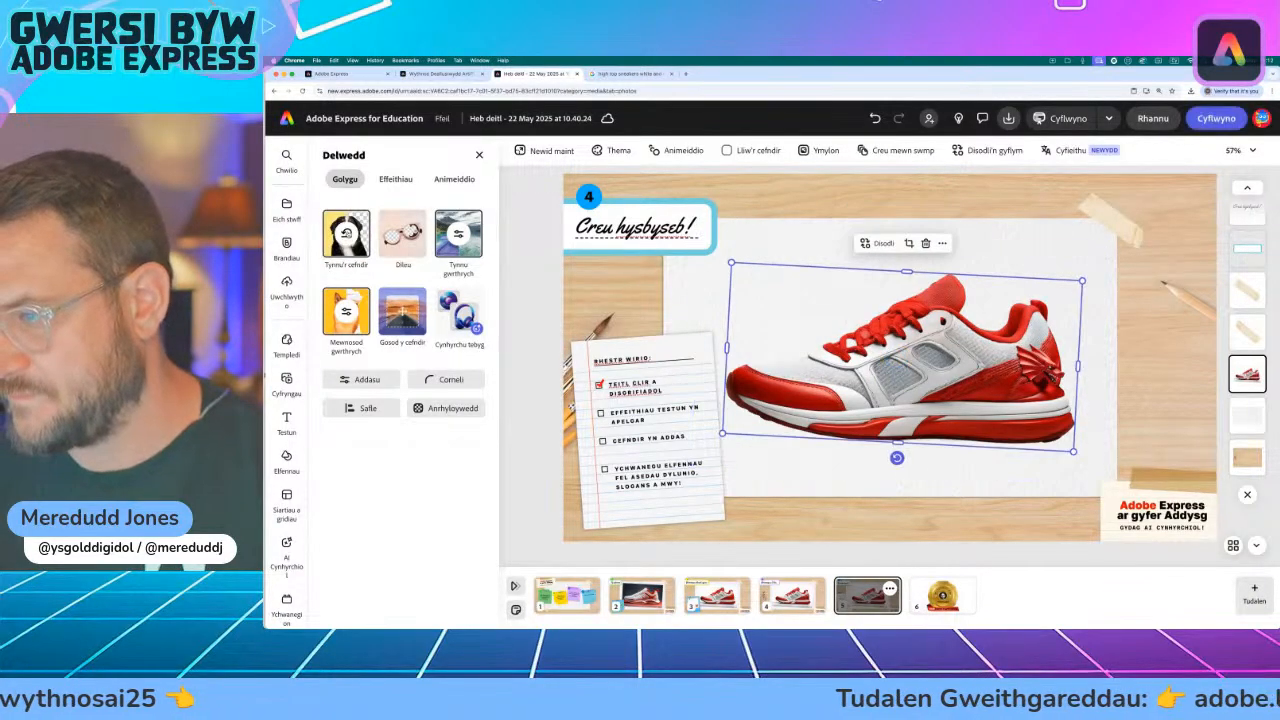
# - Rotate the shoe cutout until it is level and position it over the white paper area
pyautogui.moveTo(961, 396)
pyautogui.mouseDown()
pyautogui.moveTo(973, 381)
pyautogui.moveTo(940, 384)
pyautogui.moveTo(962, 388)
pyautogui.mouseUp()
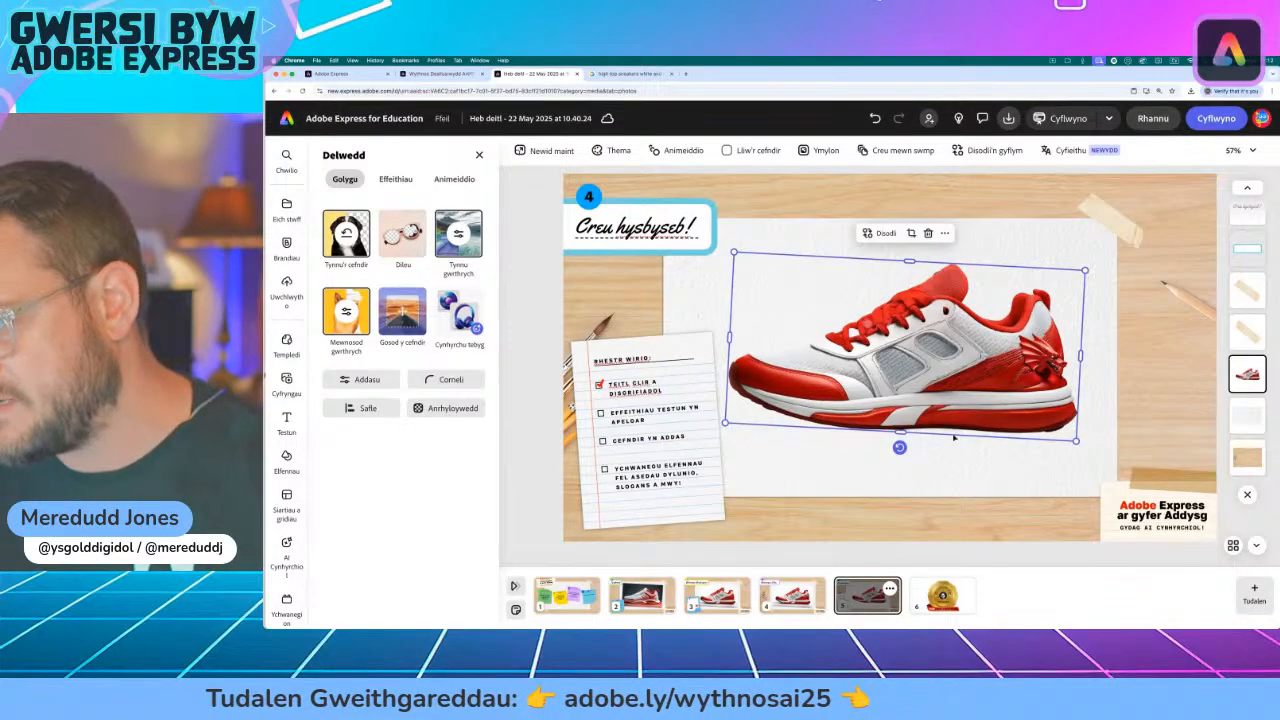
pyautogui.moveTo(900, 448); pyautogui.dragTo(905, 448)
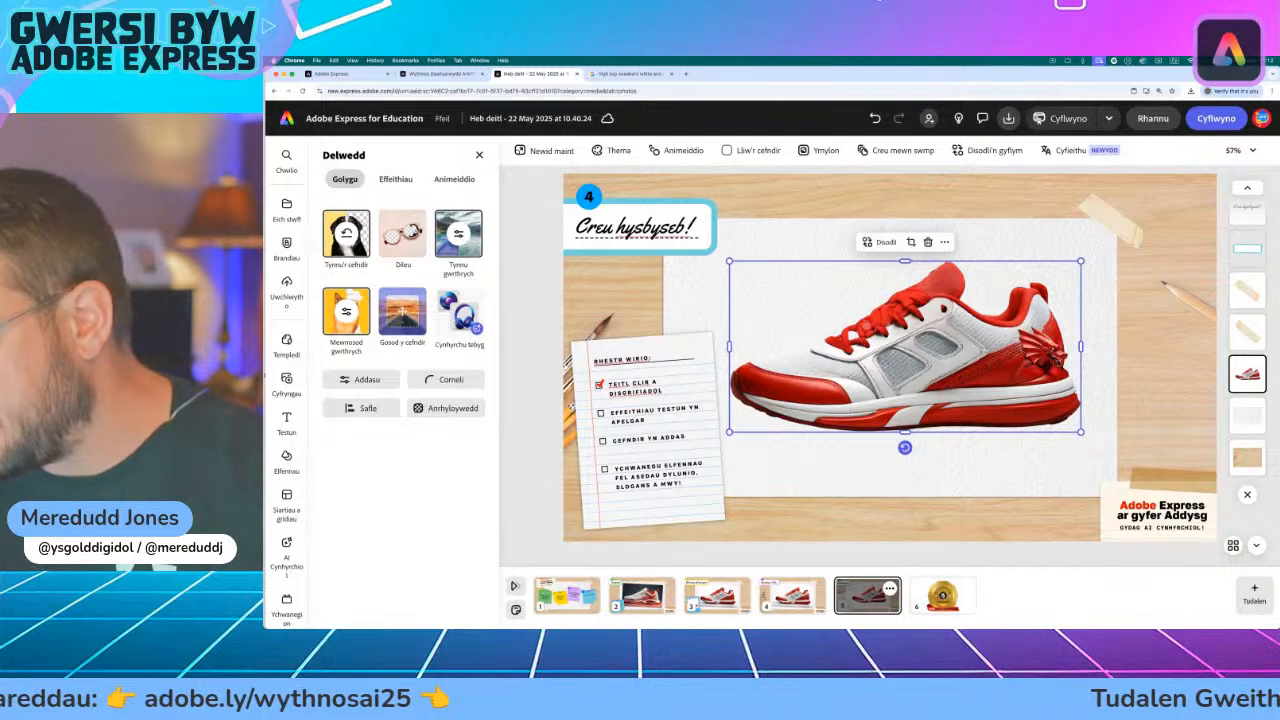
pyautogui.moveTo(905, 365); pyautogui.dragTo(892, 371)
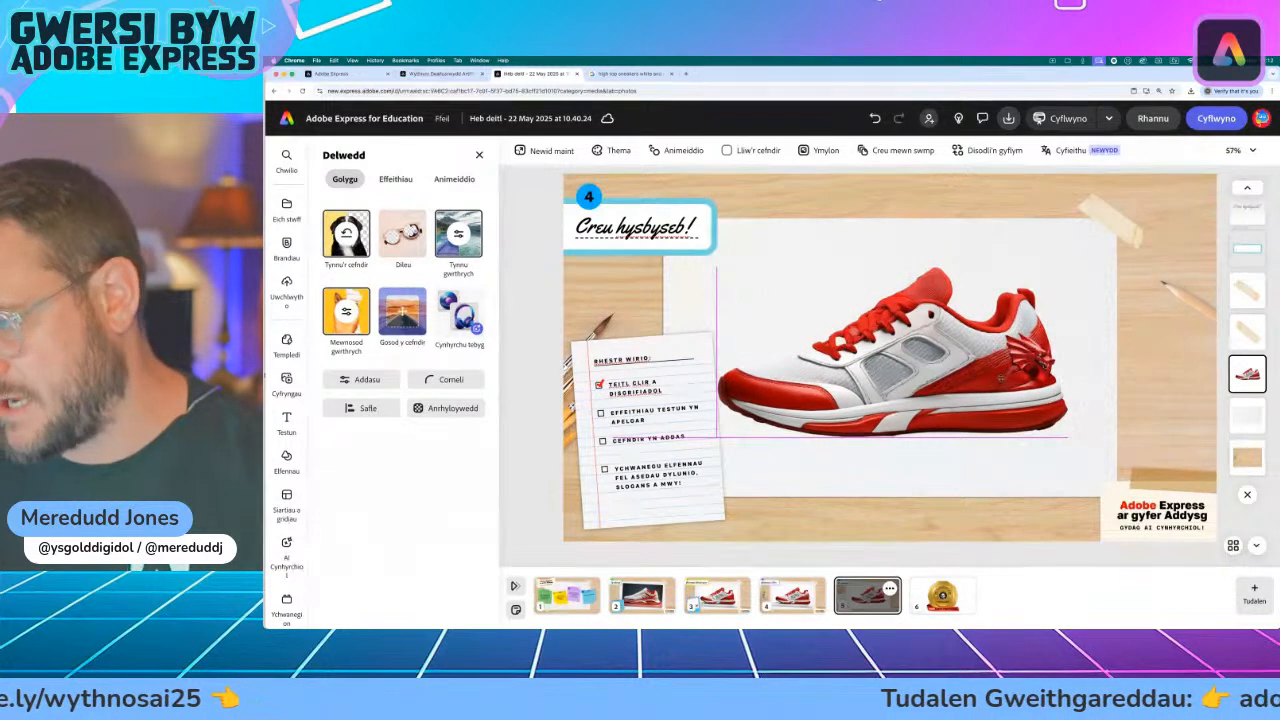
pyautogui.moveTo(1001, 378); pyautogui.dragTo(1001, 380)
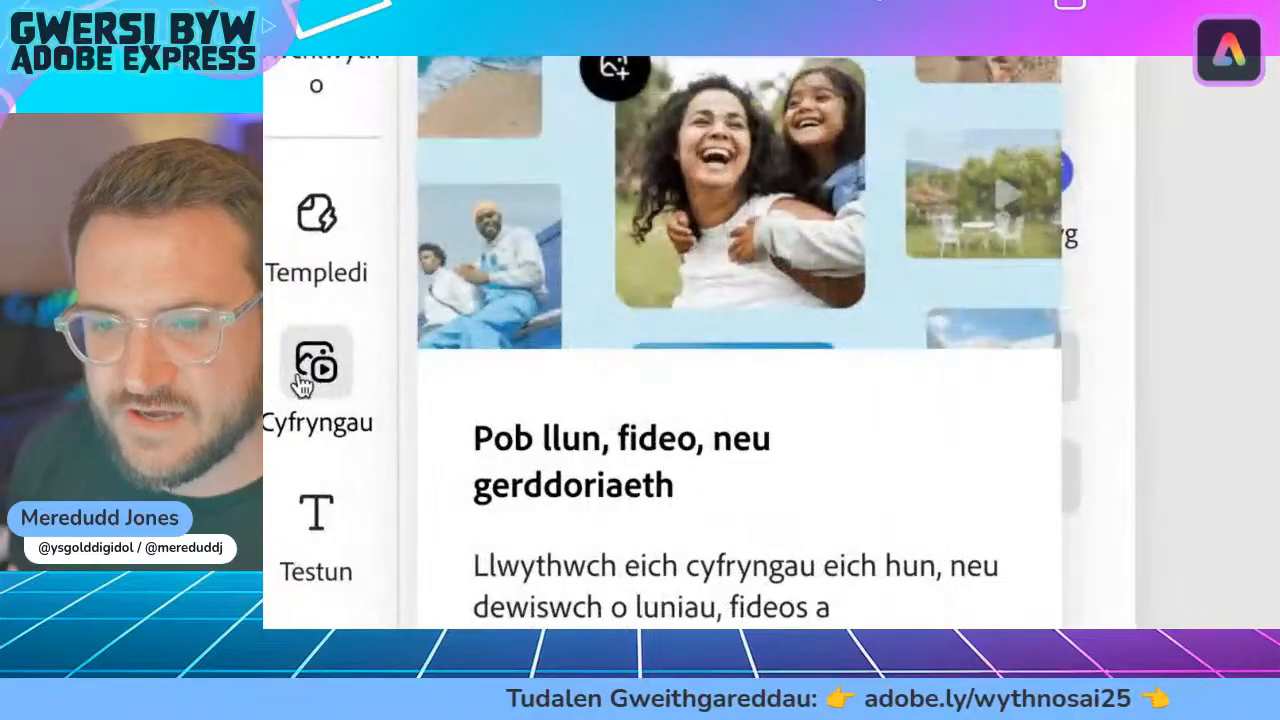
# - Search the photo library for "fire background"
pyautogui.click(302, 386)
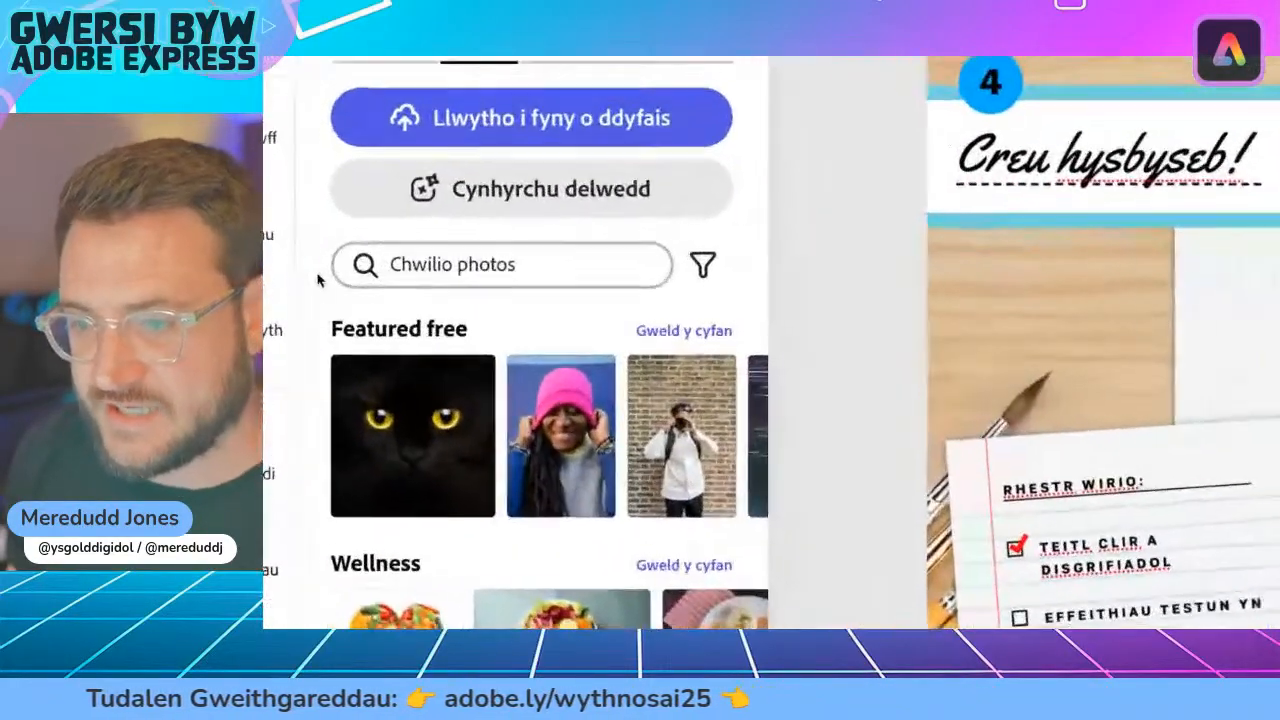
pyautogui.click(440, 262)
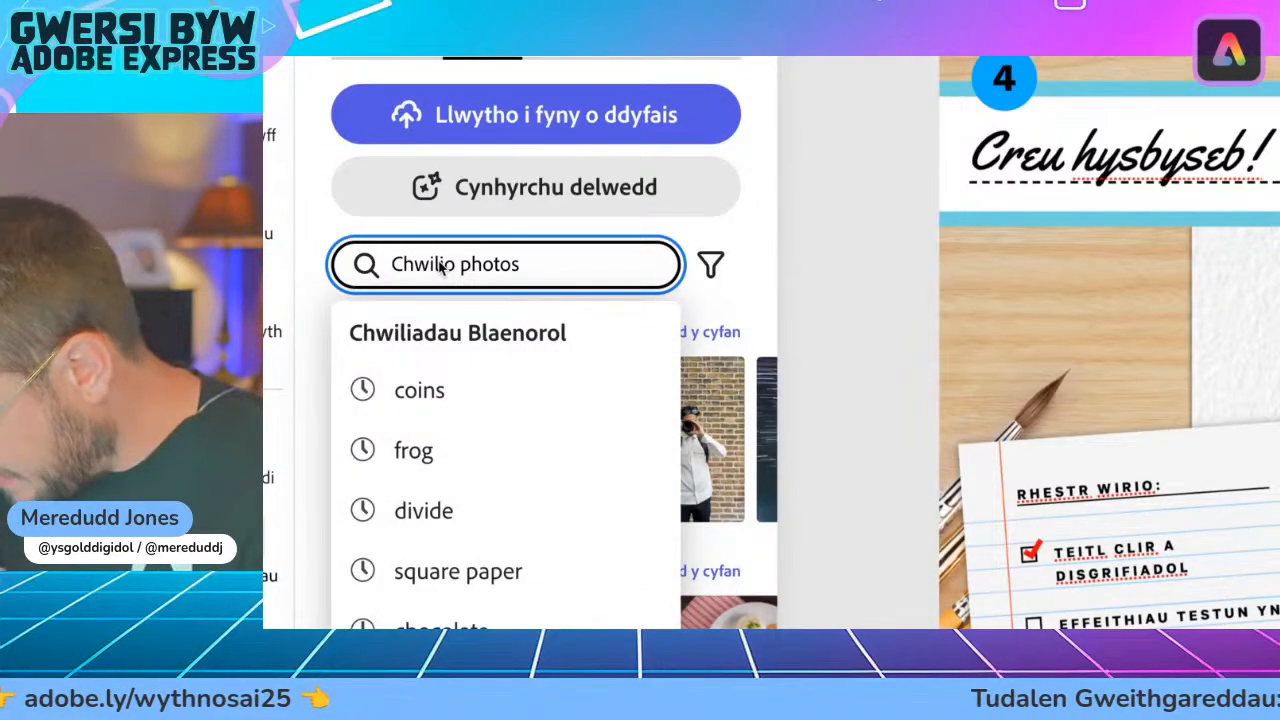
pyautogui.write('fire background')
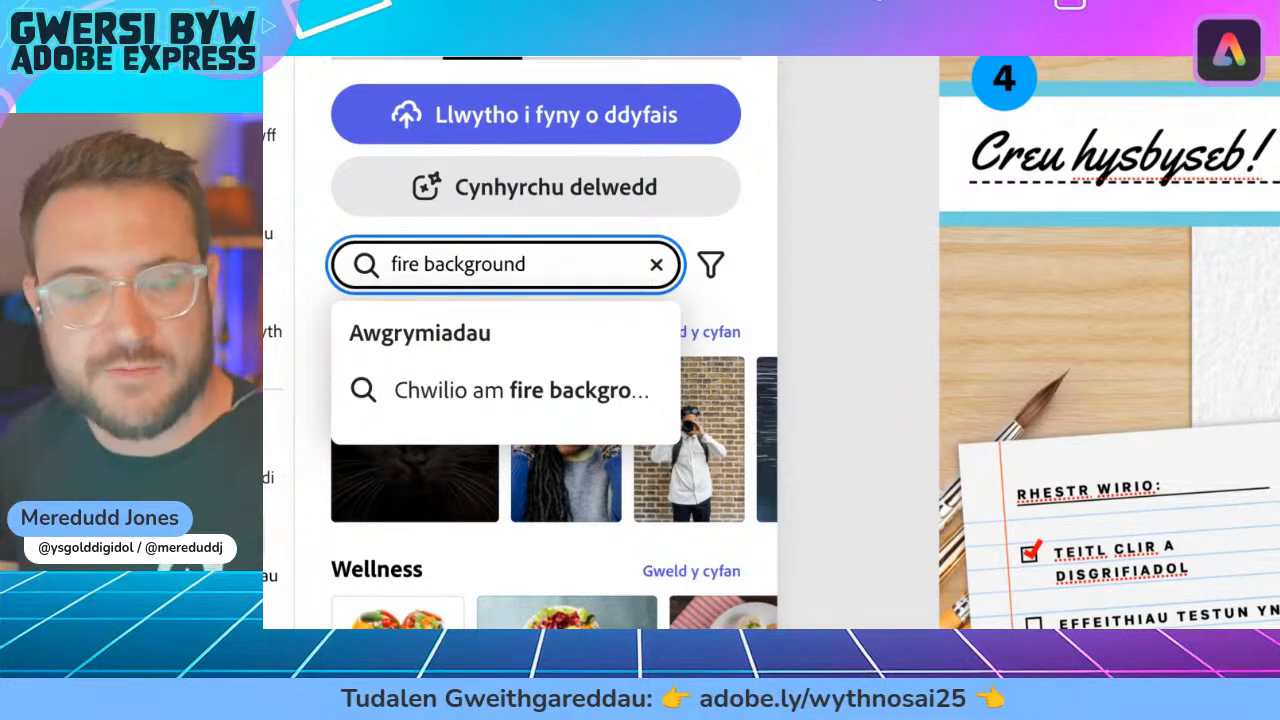
pyautogui.press('Return')
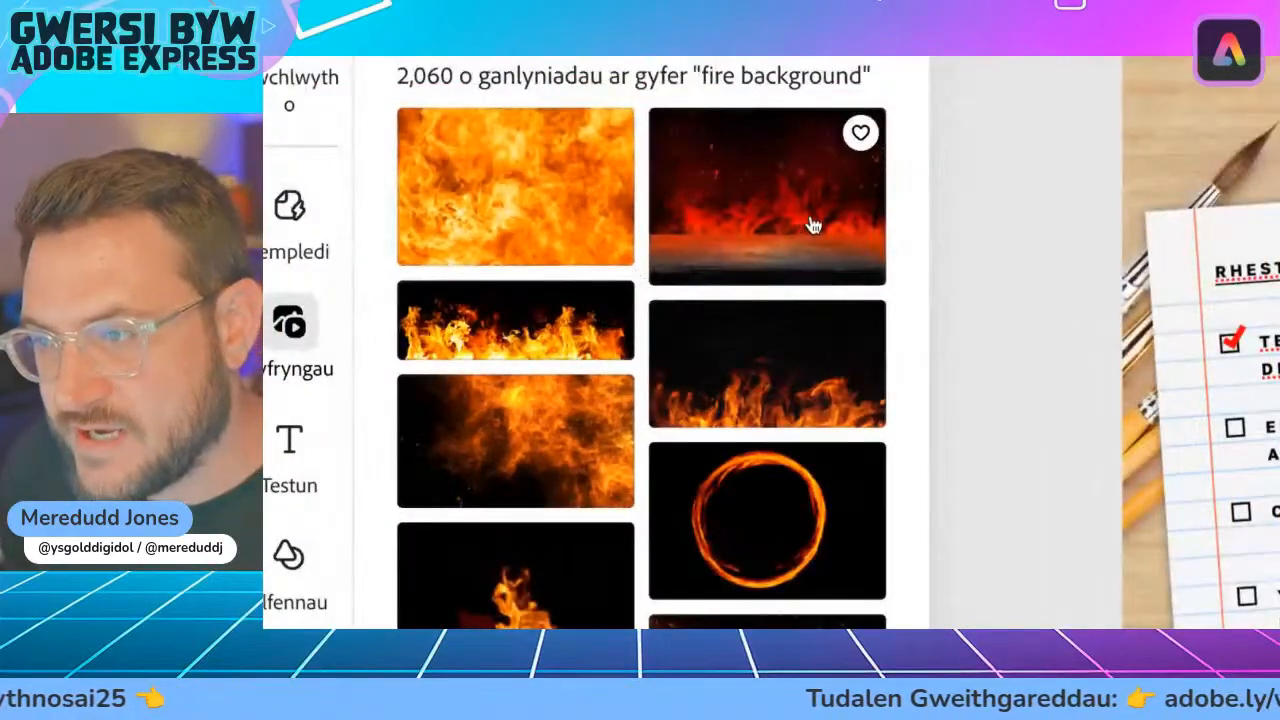
# - Add the photo of a dark wooden floor with glowing orange lights to page 5, over the white paper area
pyautogui.scroll(-4, 797, 406)
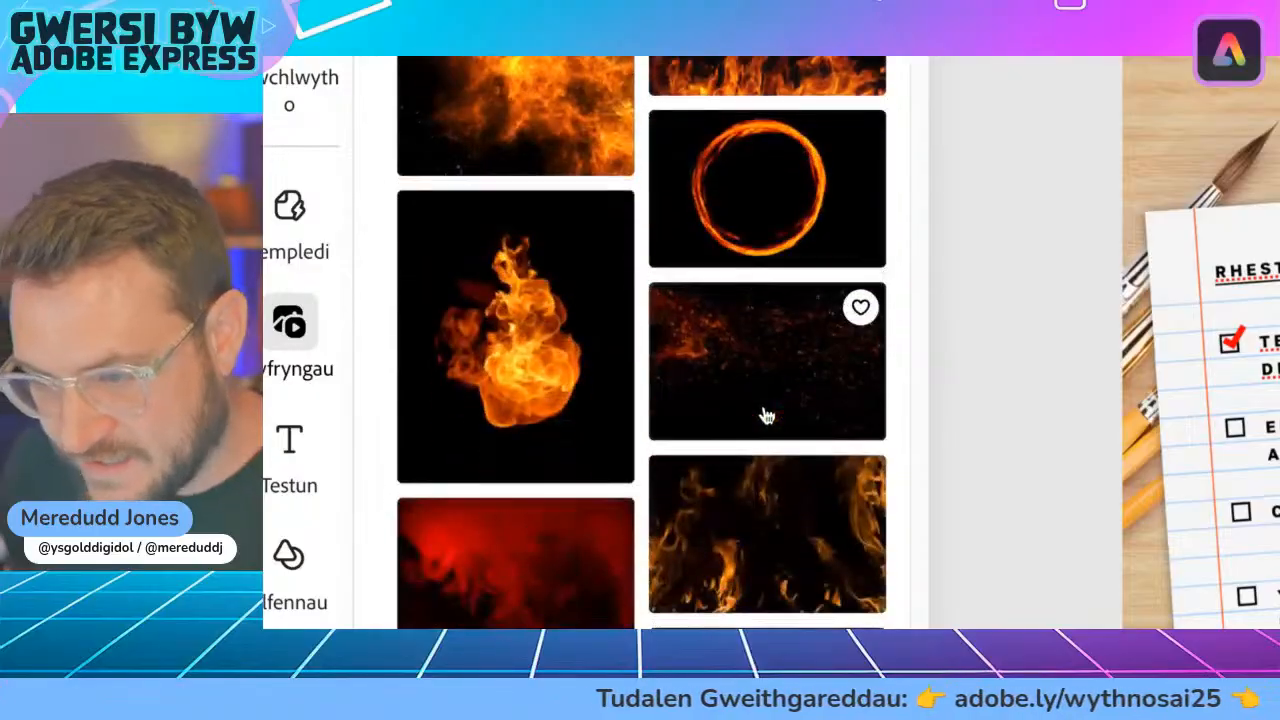
pyautogui.scroll(-8, 757, 397)
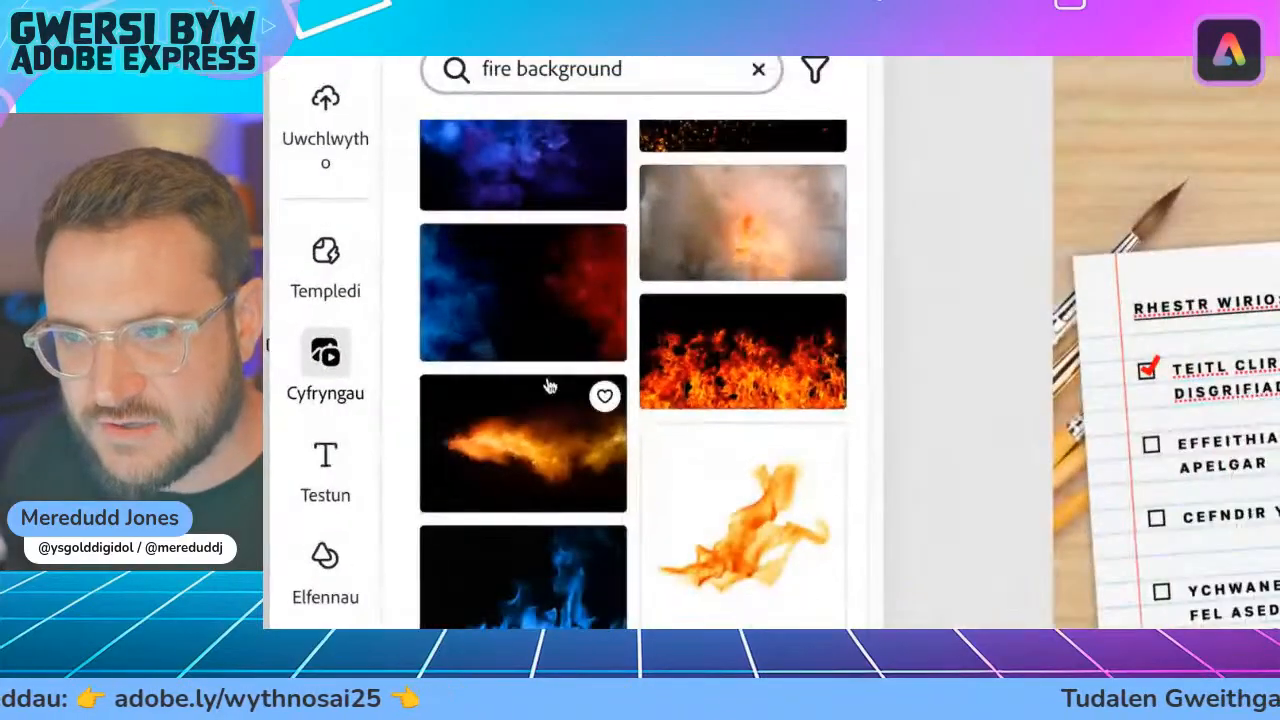
pyautogui.scroll(-5, 710, 480)
pyautogui.scroll(-3, 551, 385)
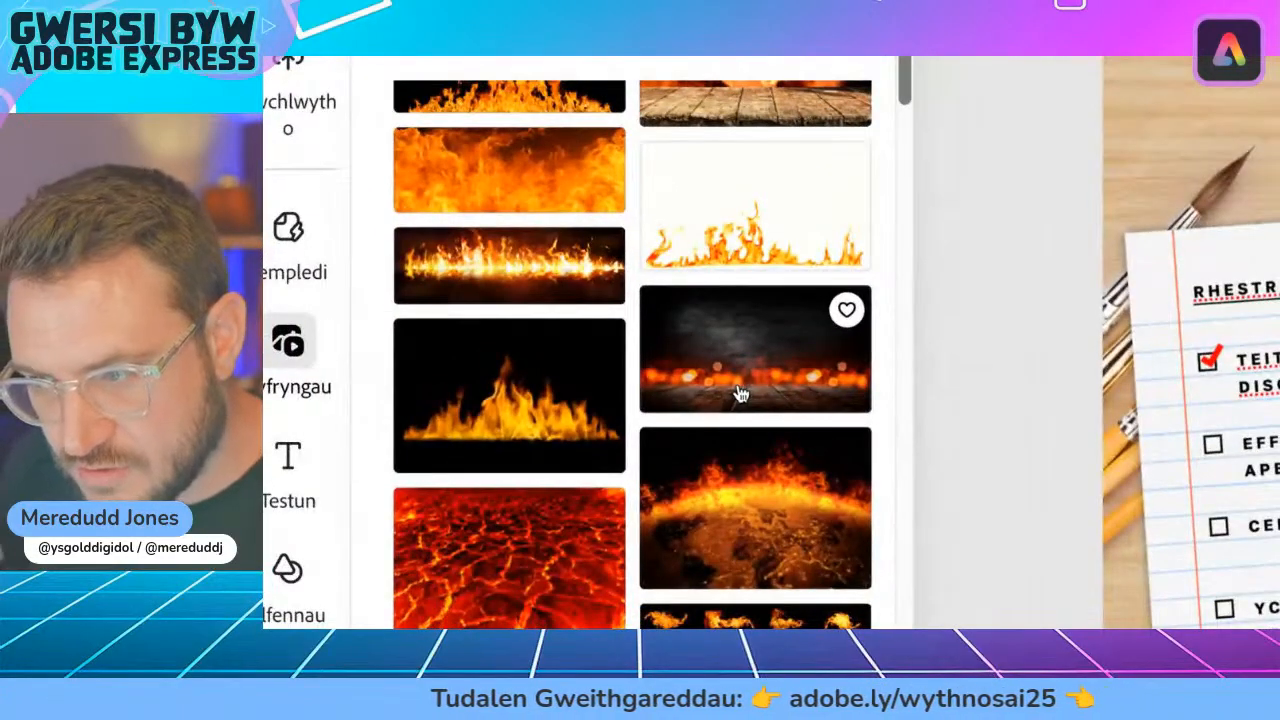
pyautogui.scroll(-2, 740, 395)
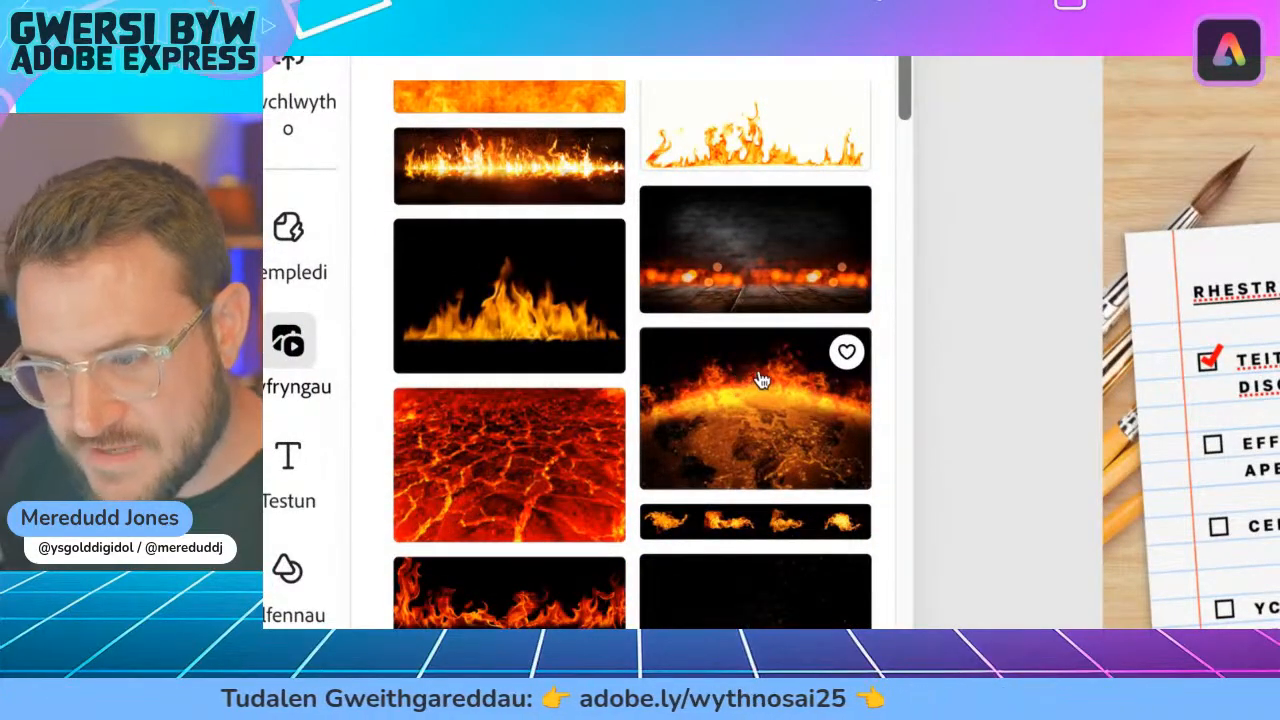
pyautogui.scroll(-5, 760, 379)
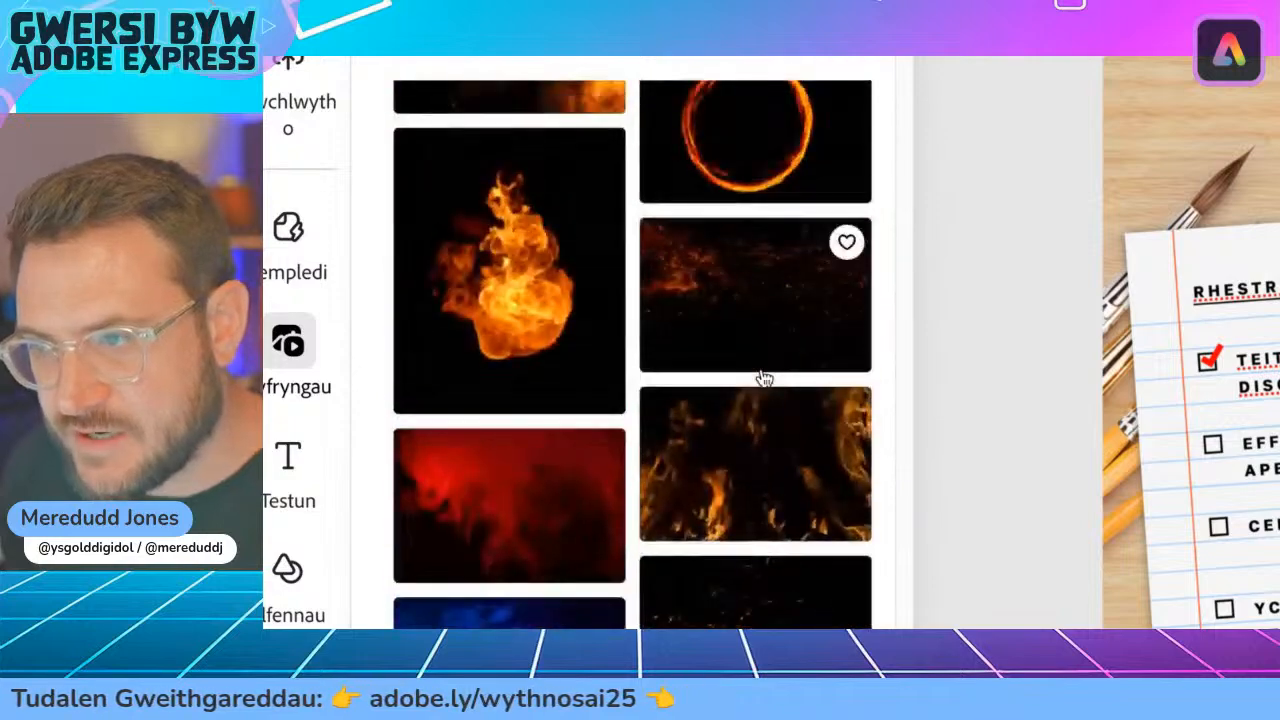
pyautogui.scroll(8, 764, 375)
pyautogui.scroll(-10, 764, 371)
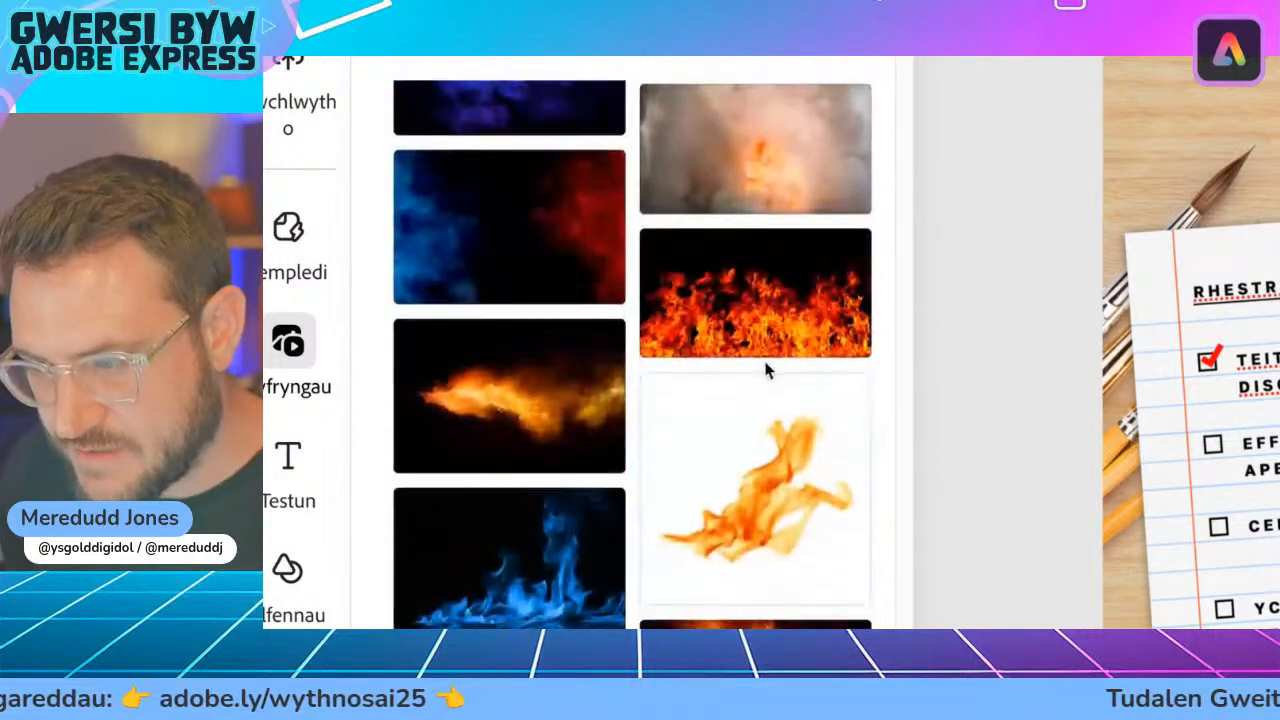
pyautogui.scroll(10, 765, 370)
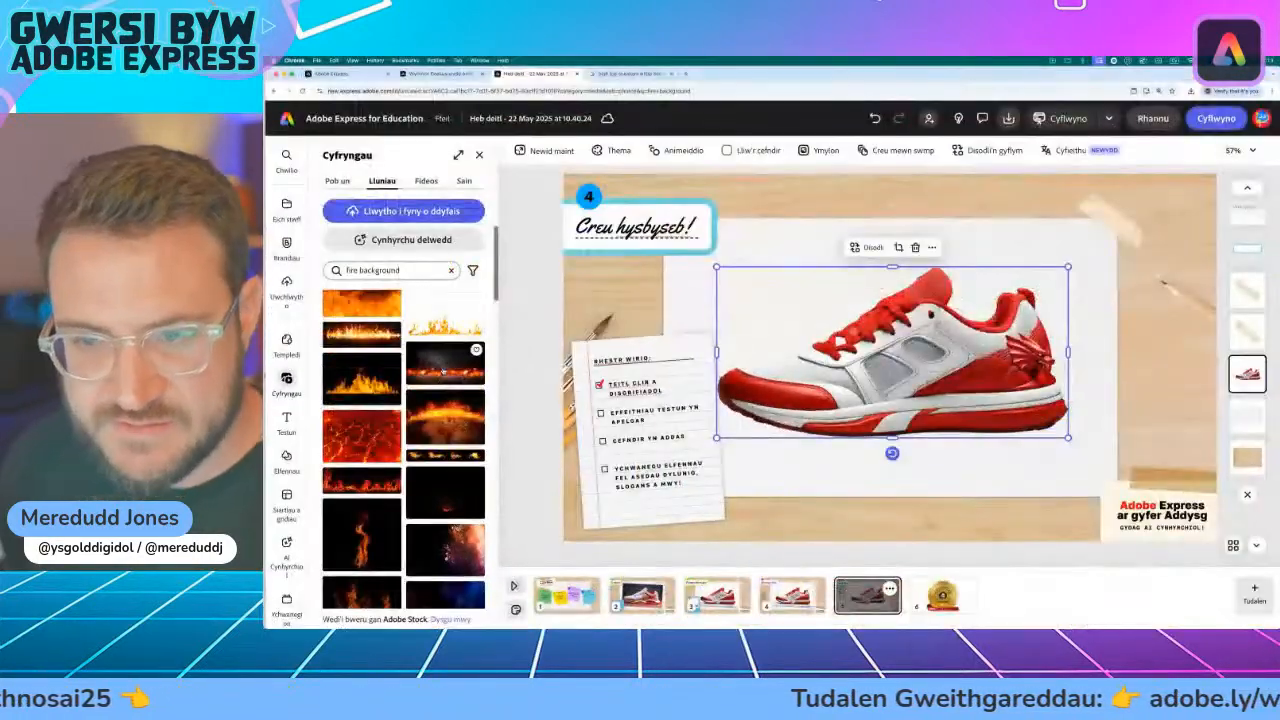
pyautogui.moveTo(487, 319); pyautogui.dragTo(1034, 242)
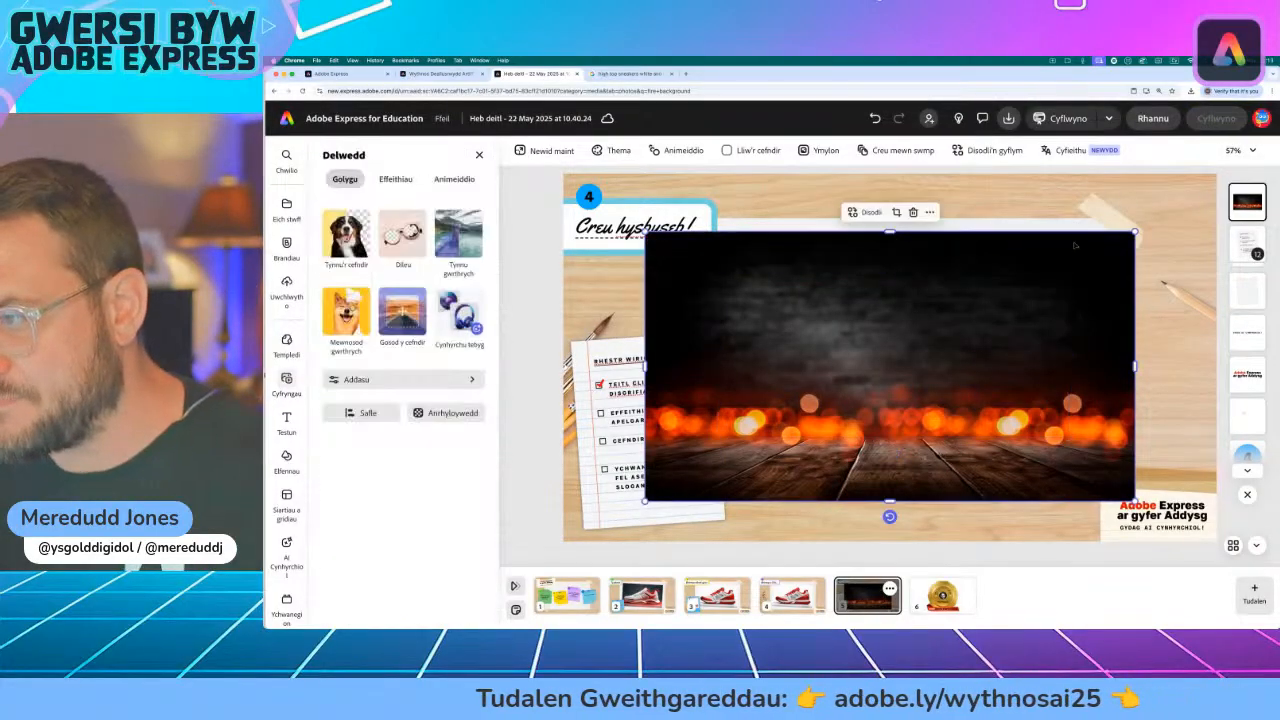
pyautogui.moveTo(1104, 256)
pyautogui.mouseDown()
pyautogui.moveTo(1180, 262)
pyautogui.moveTo(1112, 236)
pyautogui.mouseUp()
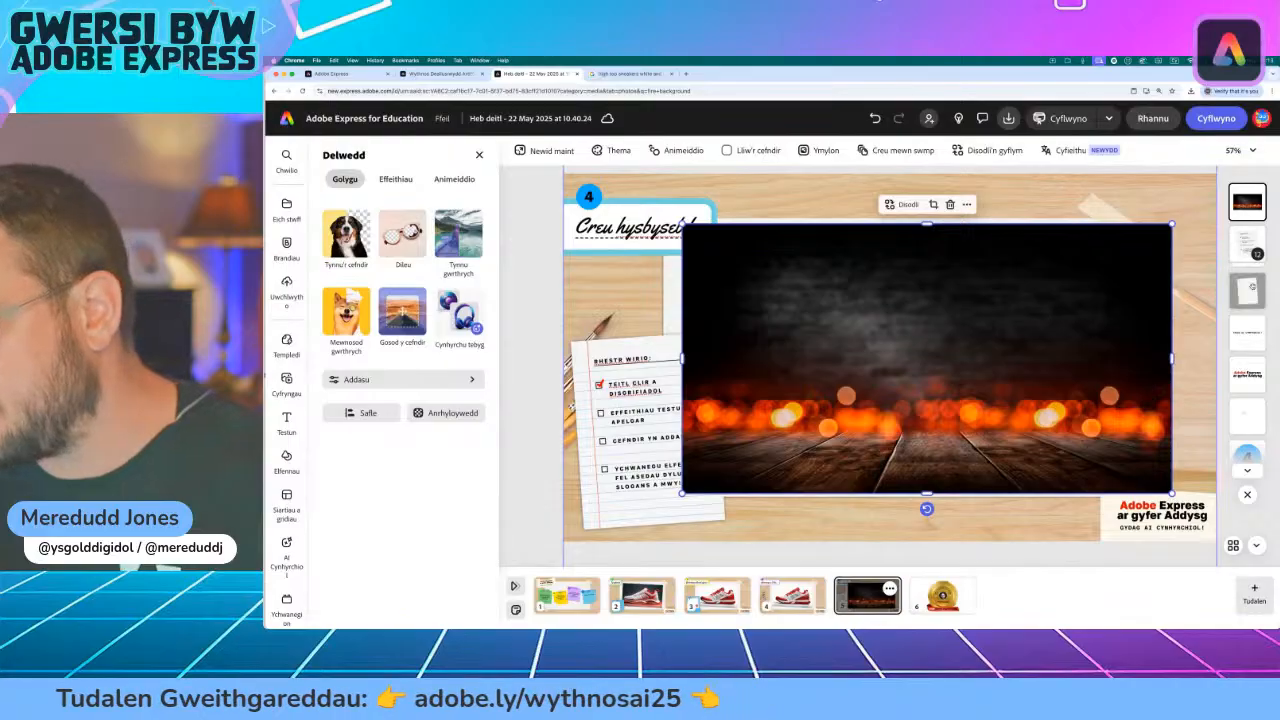
# - Move the fire photo's layer directly beneath the shoe and shrink and reposition the photo to fit inside the white paper
pyautogui.moveTo(1255, 204); pyautogui.dragTo(1272, 462)
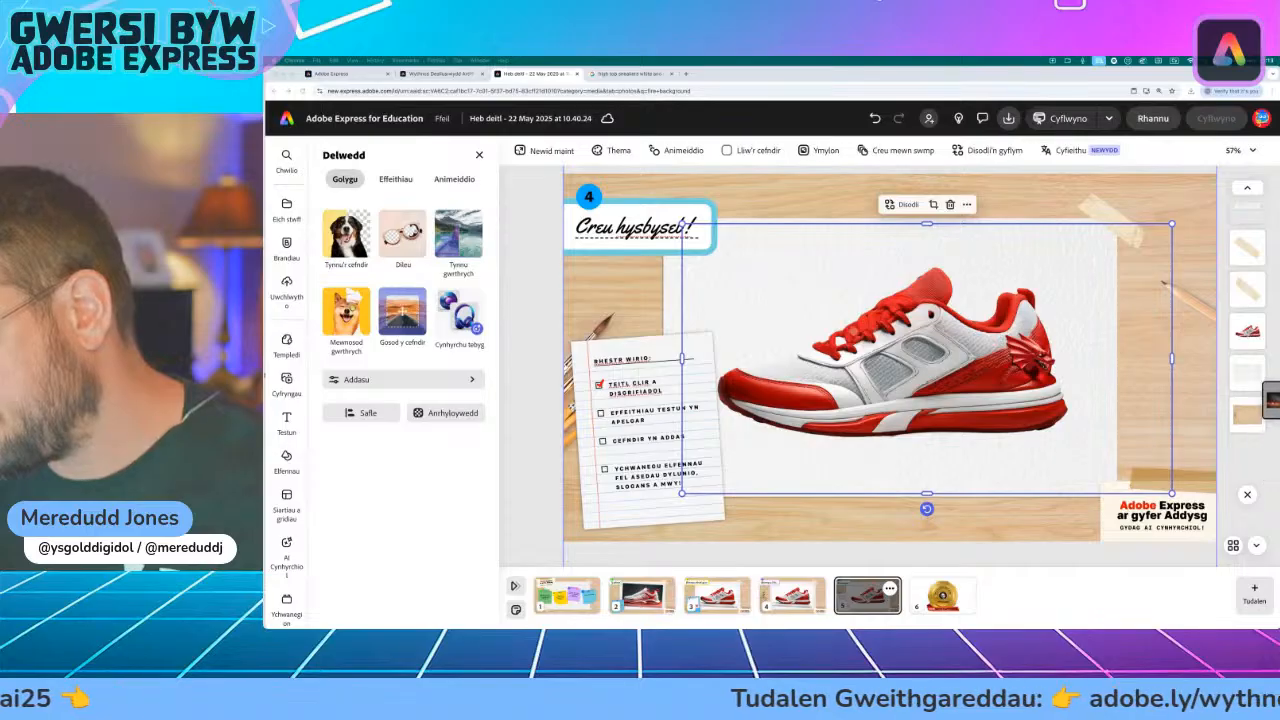
pyautogui.moveTo(1270, 336); pyautogui.dragTo(1248, 368)
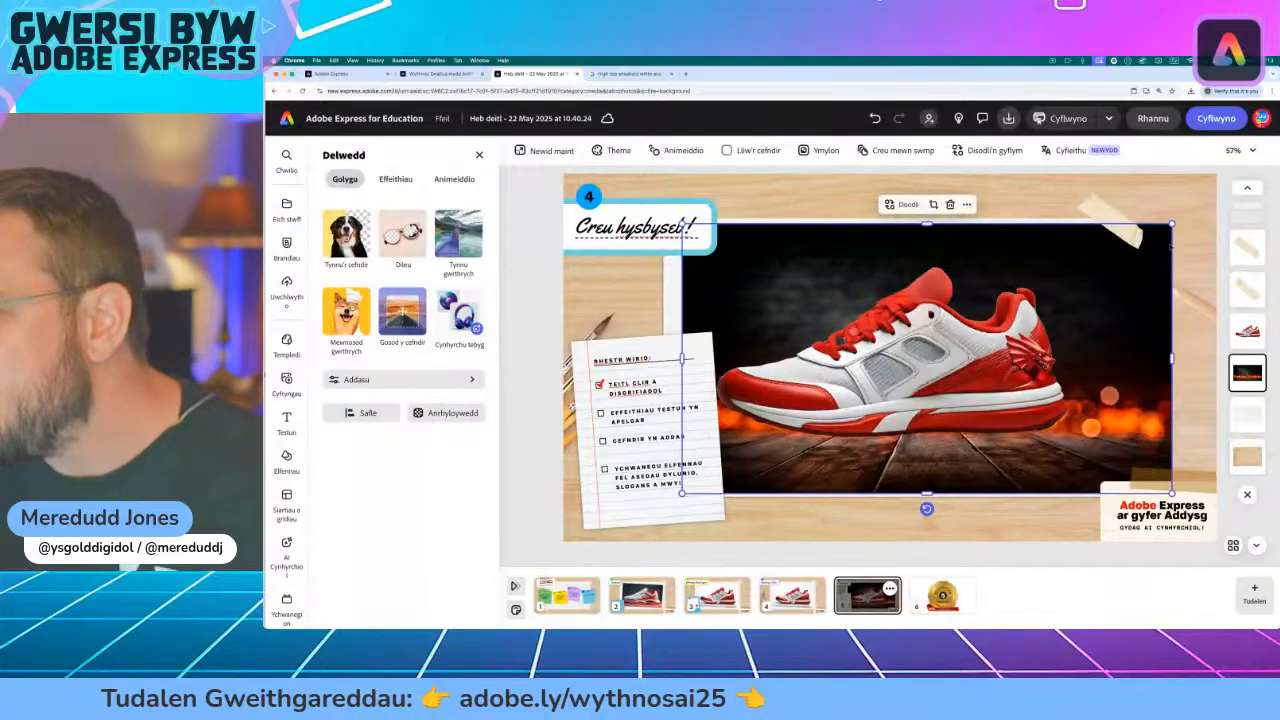
pyautogui.moveTo(1172, 223); pyautogui.dragTo(1101, 263)
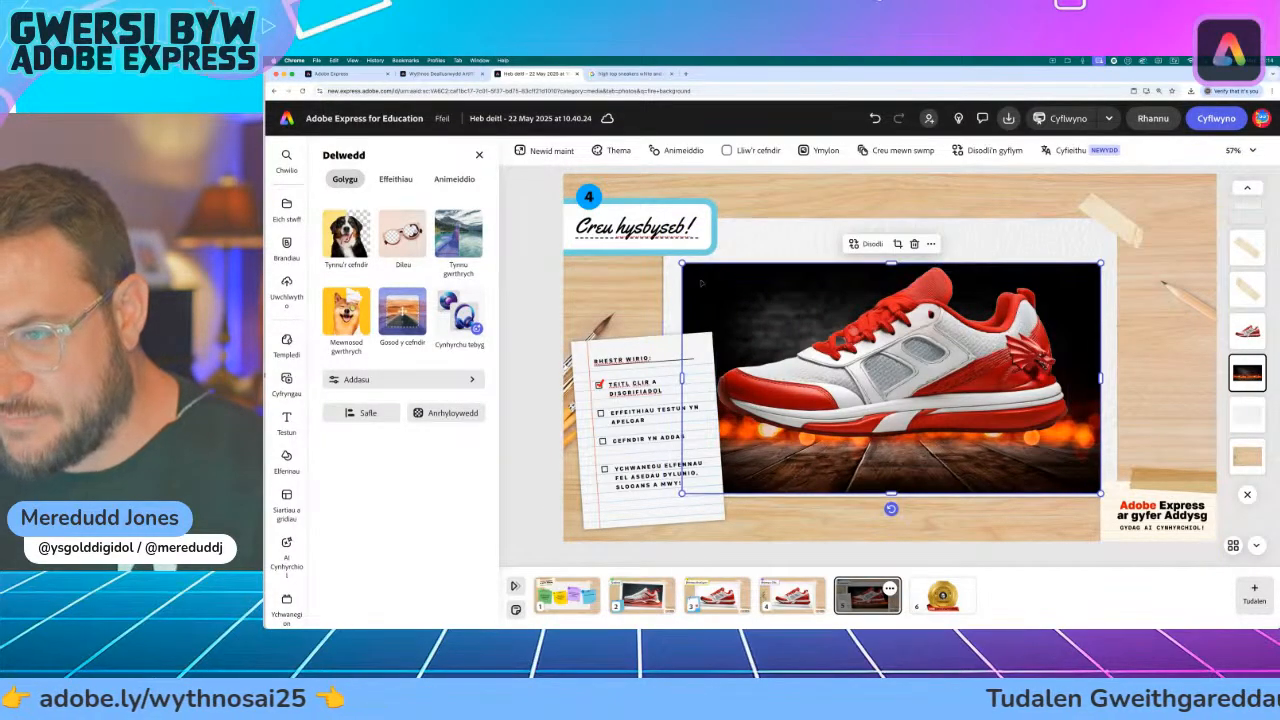
pyautogui.moveTo(700, 280); pyautogui.dragTo(701, 250)
# - Shrink the shoe cutout and position it over the wooden floor of the fire photo
pyautogui.click(1060, 268)
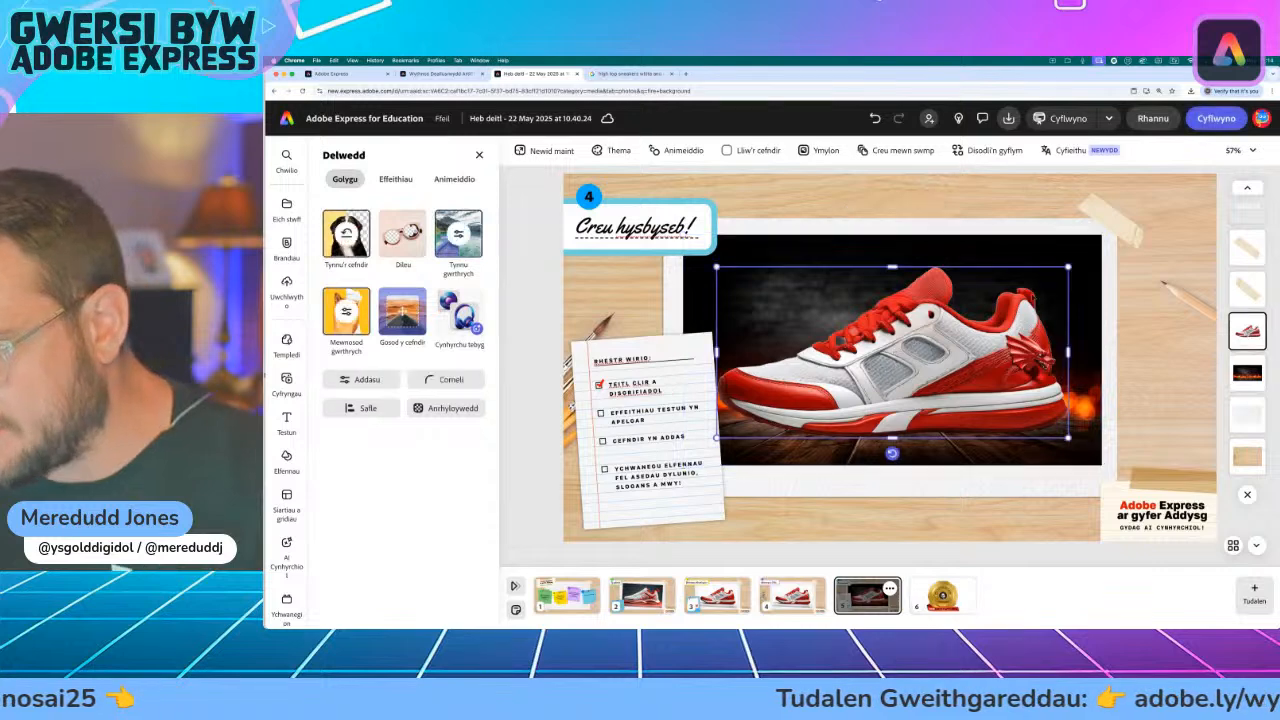
pyautogui.moveTo(1068, 267); pyautogui.dragTo(984, 306)
pyautogui.moveTo(908, 359)
pyautogui.mouseDown()
pyautogui.moveTo(913, 334)
pyautogui.moveTo(928, 352)
pyautogui.mouseUp()
pyautogui.moveTo(1020, 305); pyautogui.dragTo(994, 318)
pyautogui.moveTo(925, 368)
pyautogui.mouseDown()
pyautogui.moveTo(927, 322)
pyautogui.moveTo(934, 376)
pyautogui.mouseUp()
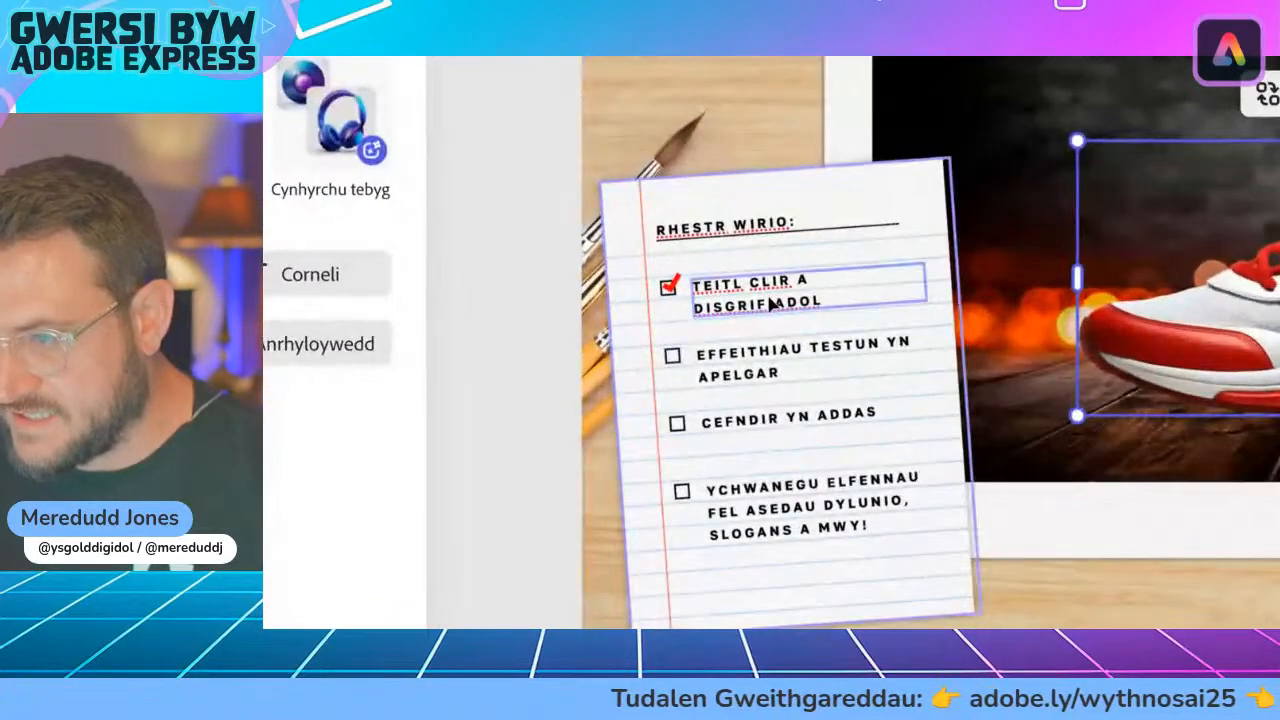
# - Move the red tick on the checklist to the "Cefndir yn addas" box
pyautogui.click(672, 287)
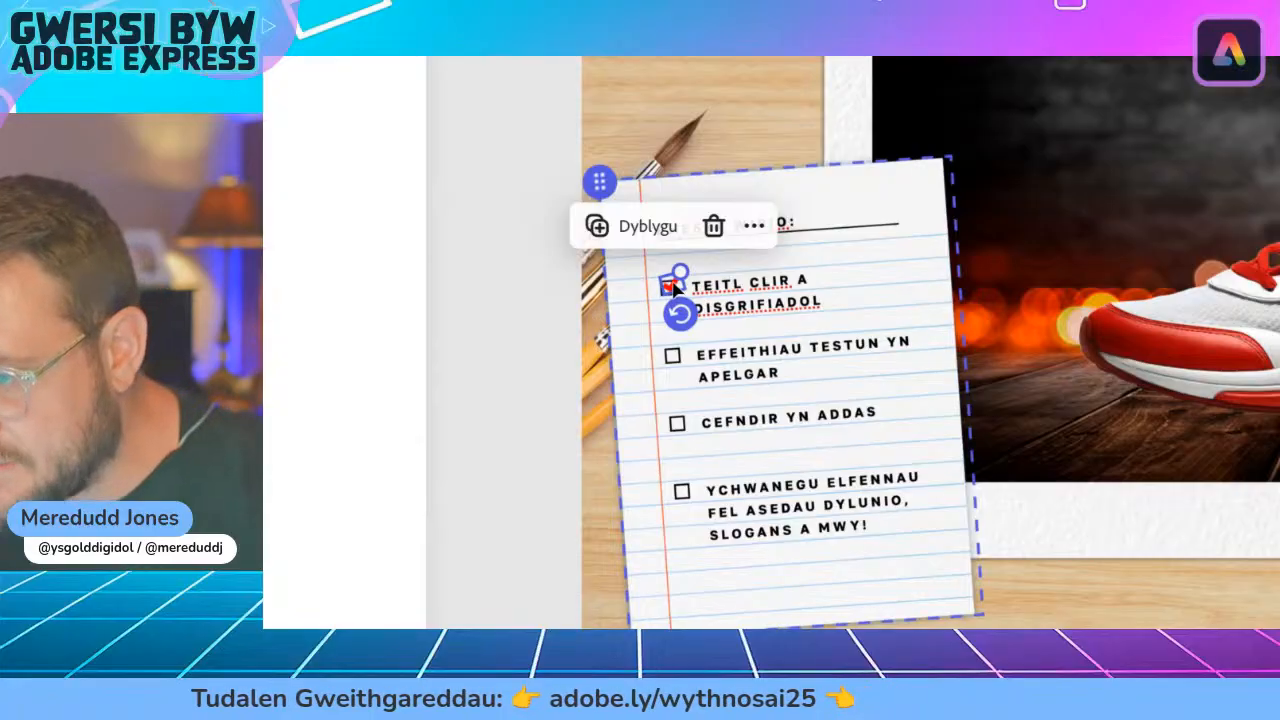
pyautogui.moveTo(674, 287); pyautogui.dragTo(678, 421)
pyautogui.click(496, 411)
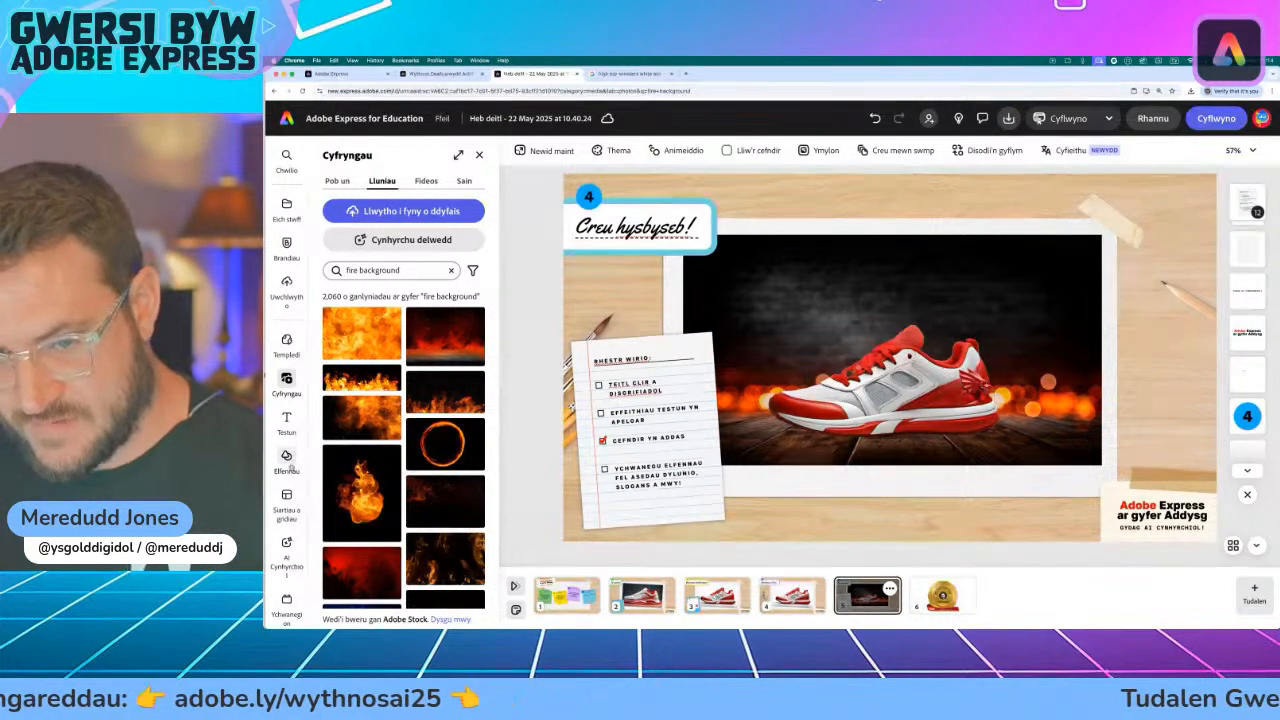
# - Add the title text "Esgidiau'r Ddraig!" to page 5 at size 44, placed above the shoe in the fire photo
pyautogui.click(286, 418)
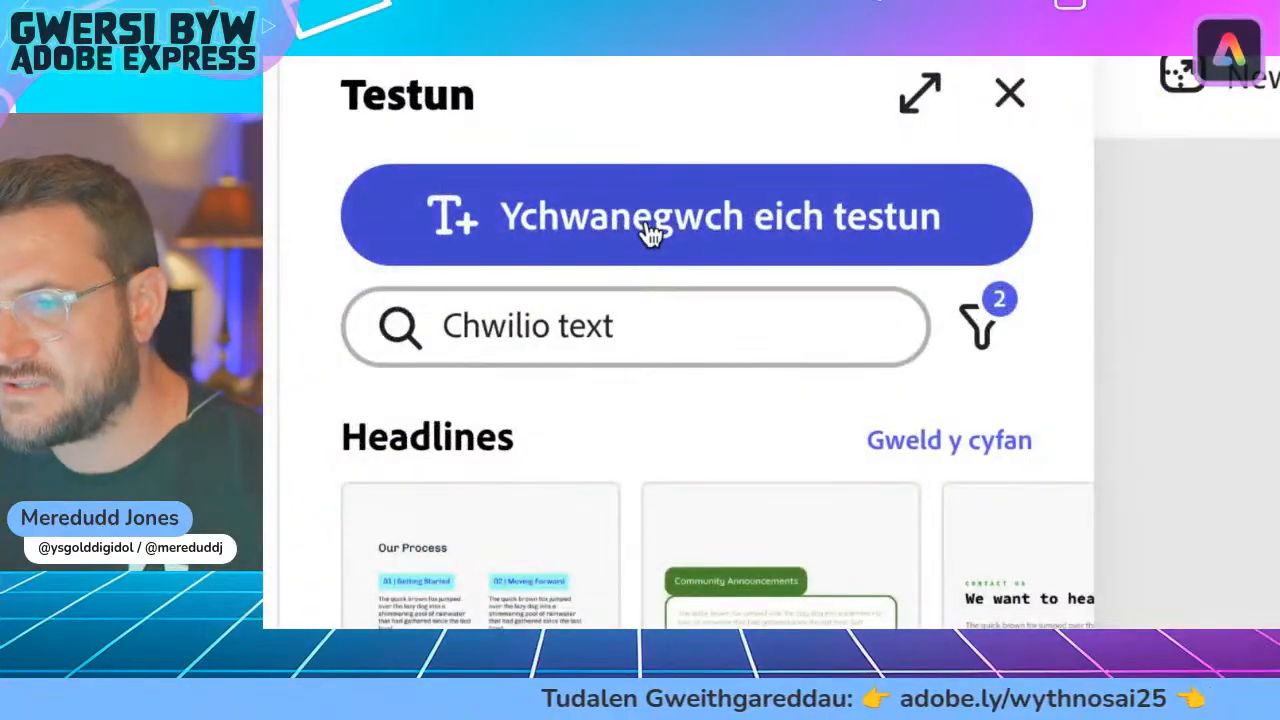
pyautogui.click(400, 187)
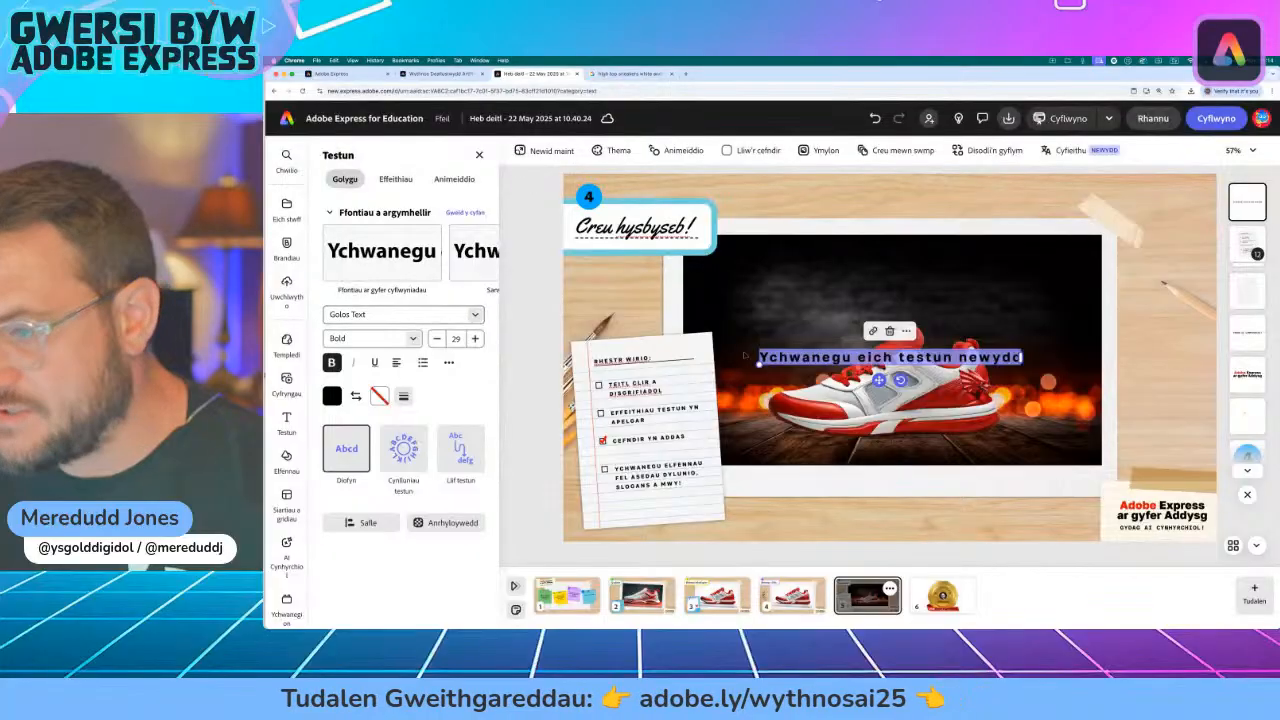
pyautogui.write('Es')
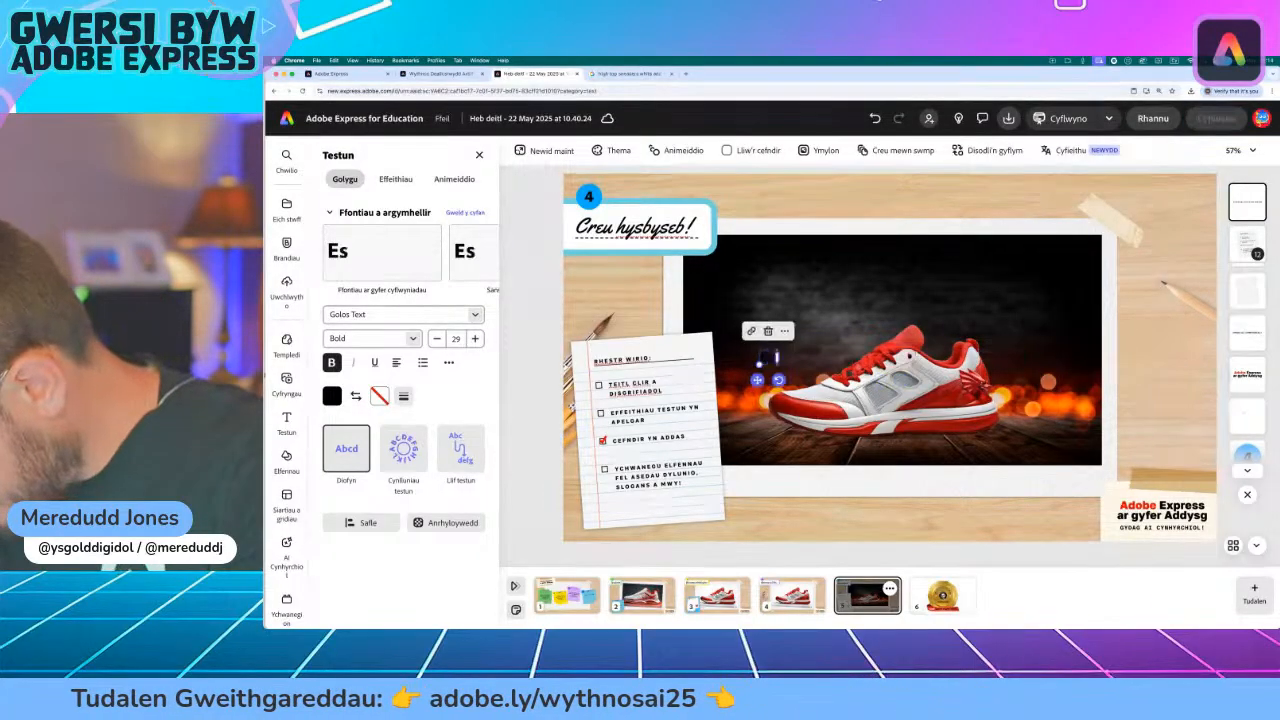
pyautogui.write('gidiau')
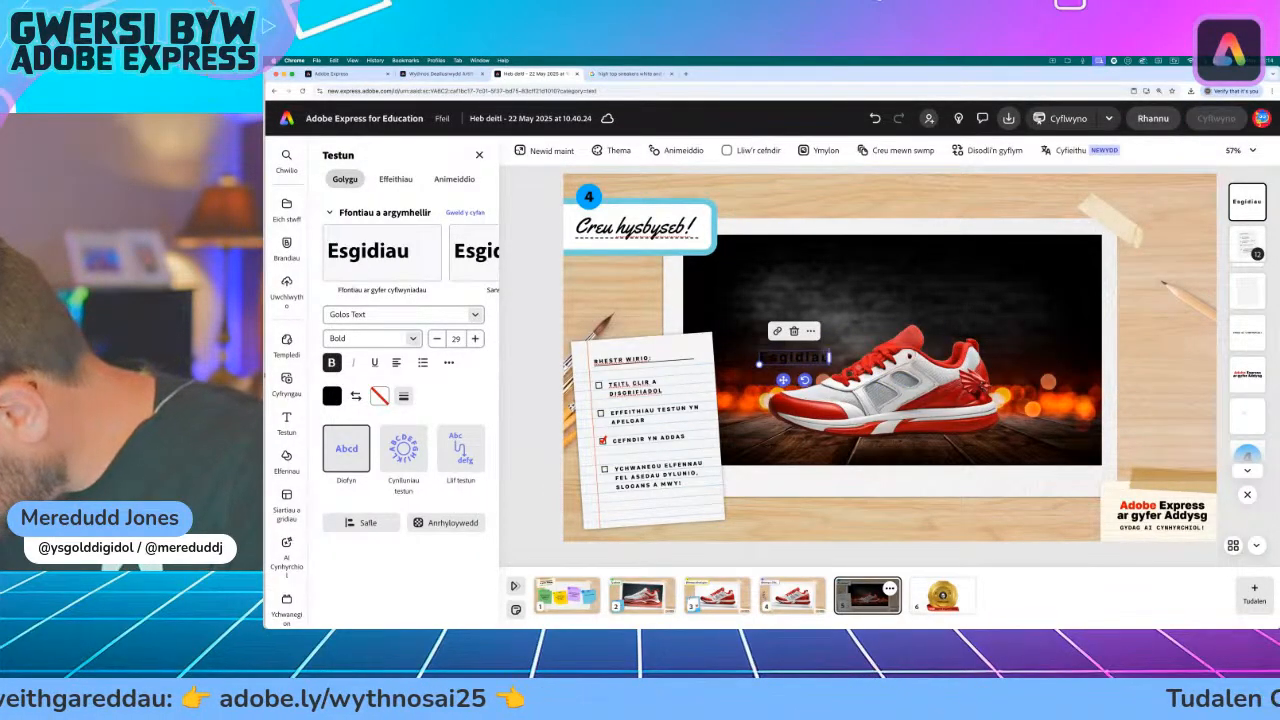
pyautogui.write("'r Ddr")
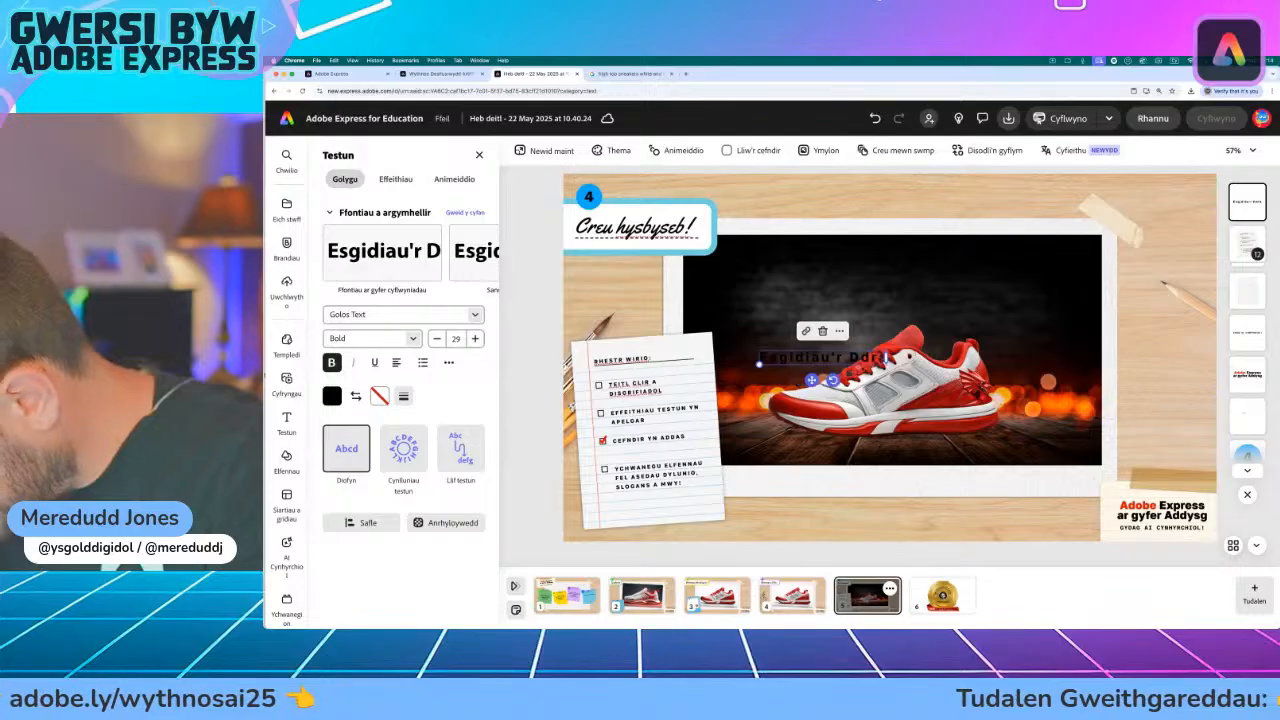
pyautogui.write('aig')
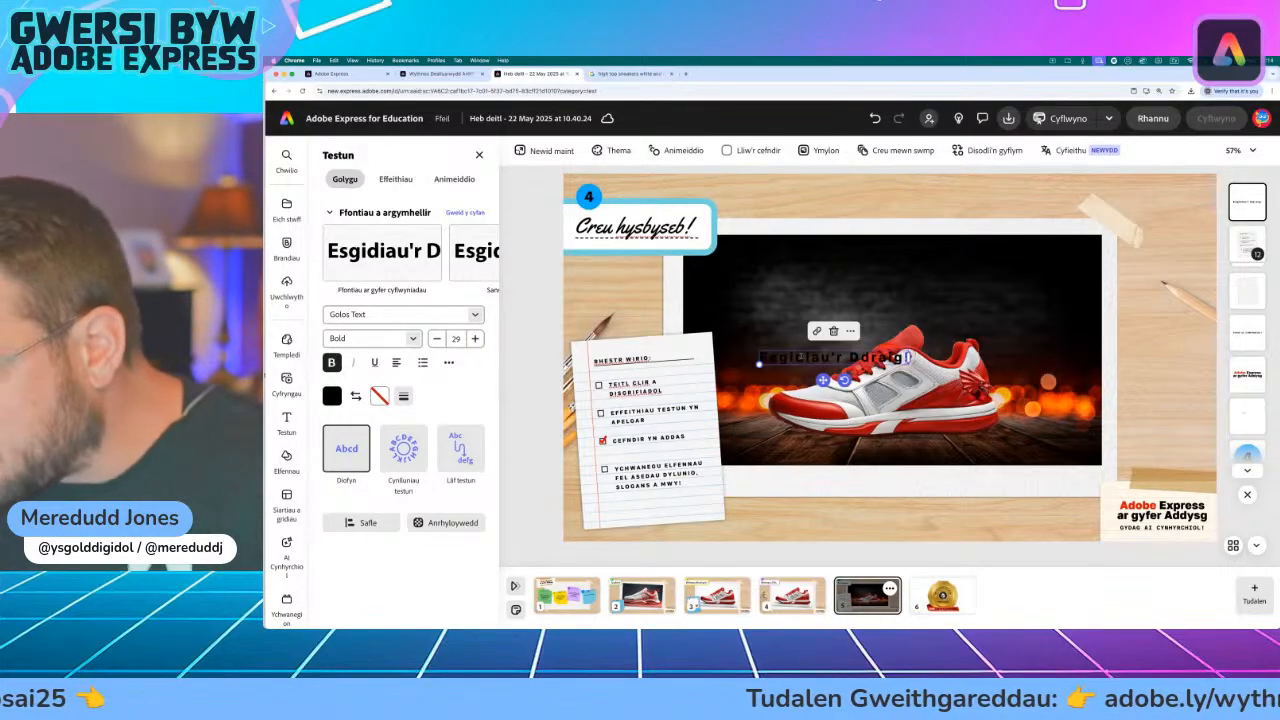
pyautogui.moveTo(761, 366); pyautogui.dragTo(683, 372)
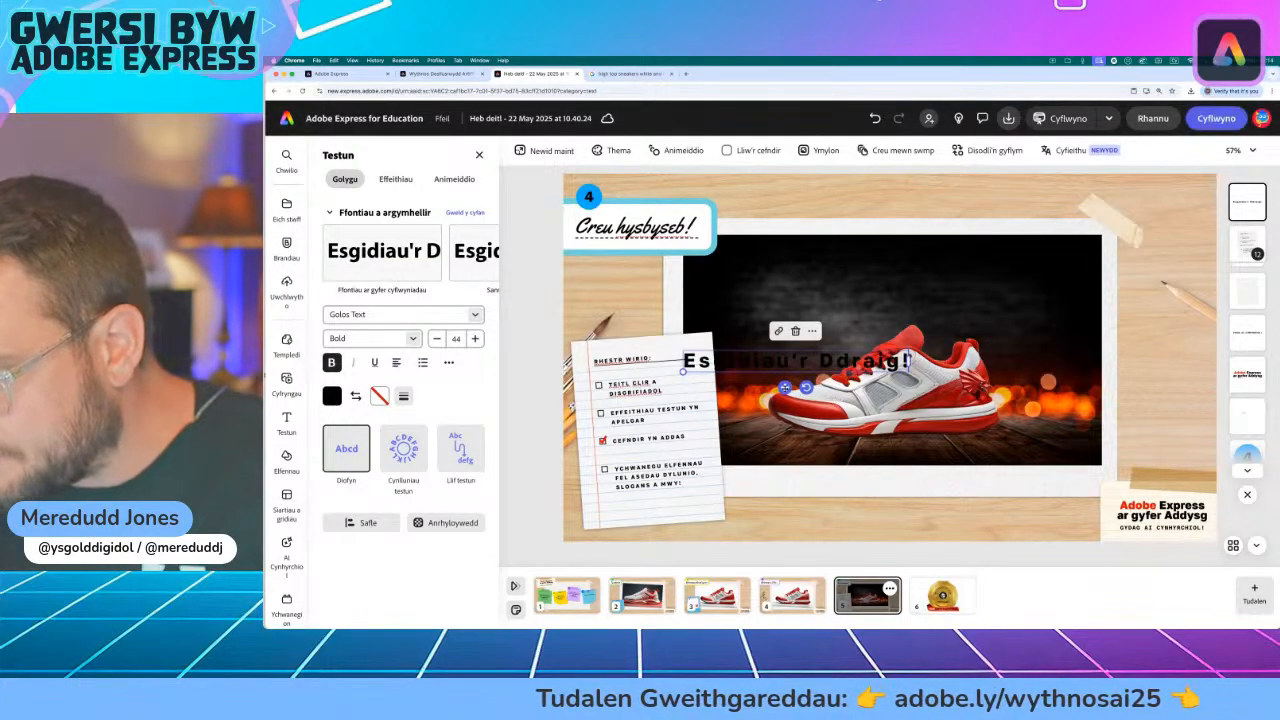
pyautogui.moveTo(785, 387); pyautogui.dragTo(850, 292)
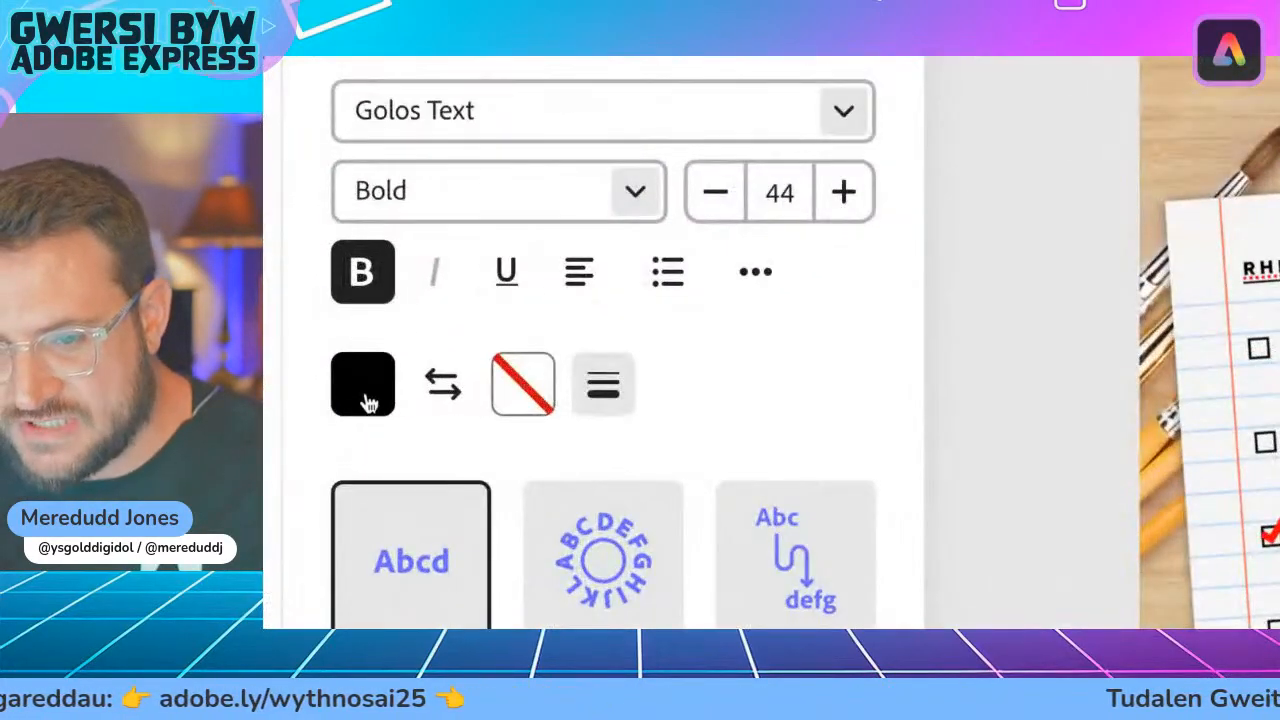
# - Colour the title text orange-red and enlarge it to size 72 across the upper part of the fire photo
pyautogui.click(332, 398)
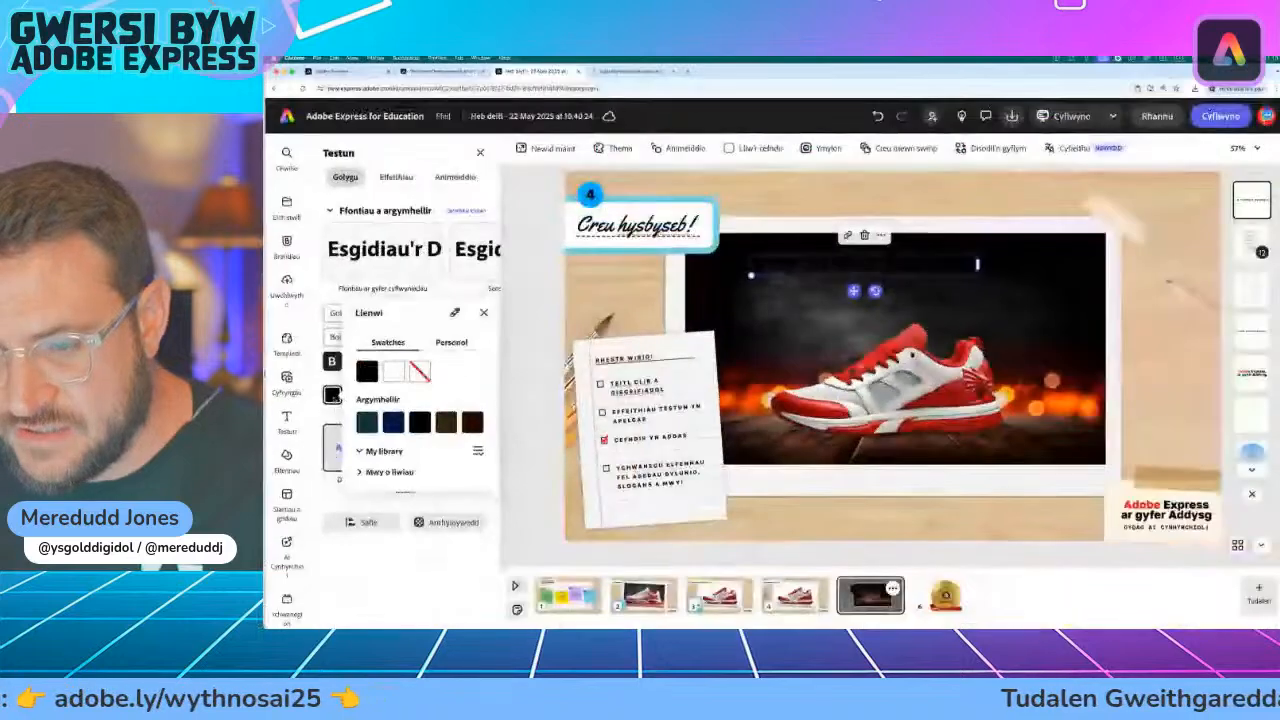
pyautogui.click(359, 488)
pyautogui.scroll(-1, 411, 474)
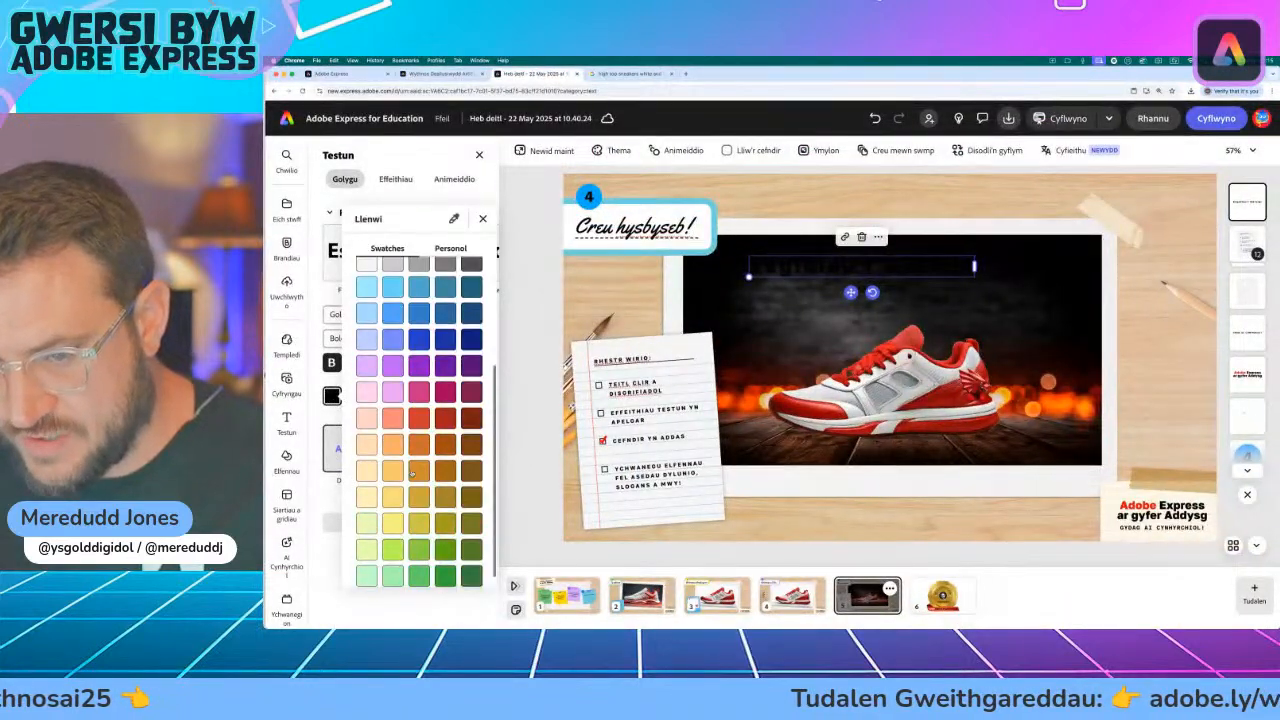
pyautogui.click(419, 419)
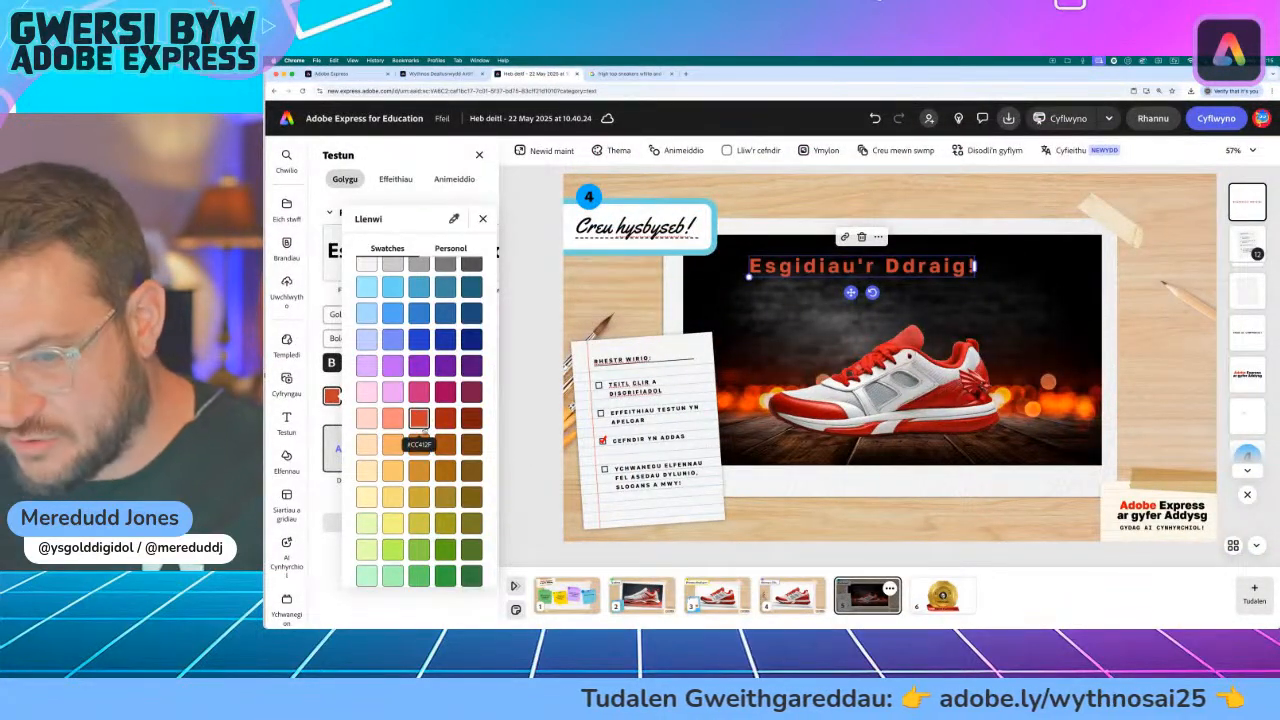
pyautogui.click(482, 219)
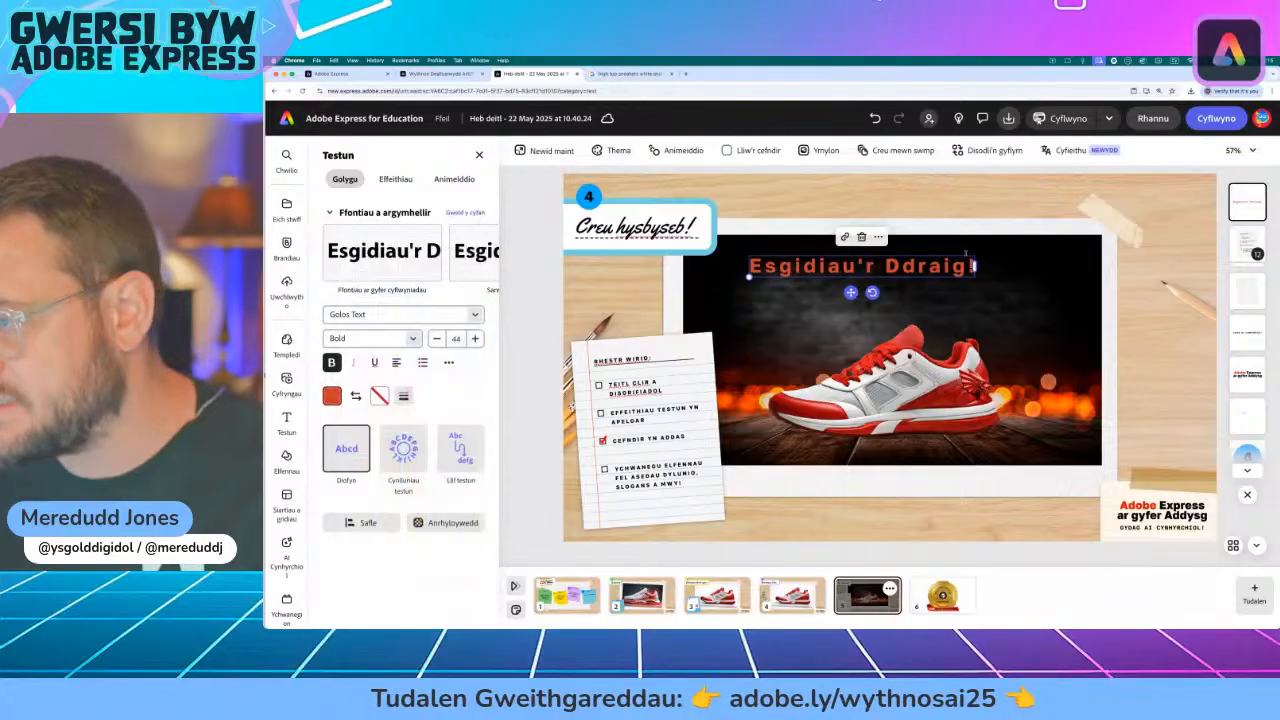
pyautogui.moveTo(850, 292); pyautogui.dragTo(933, 292)
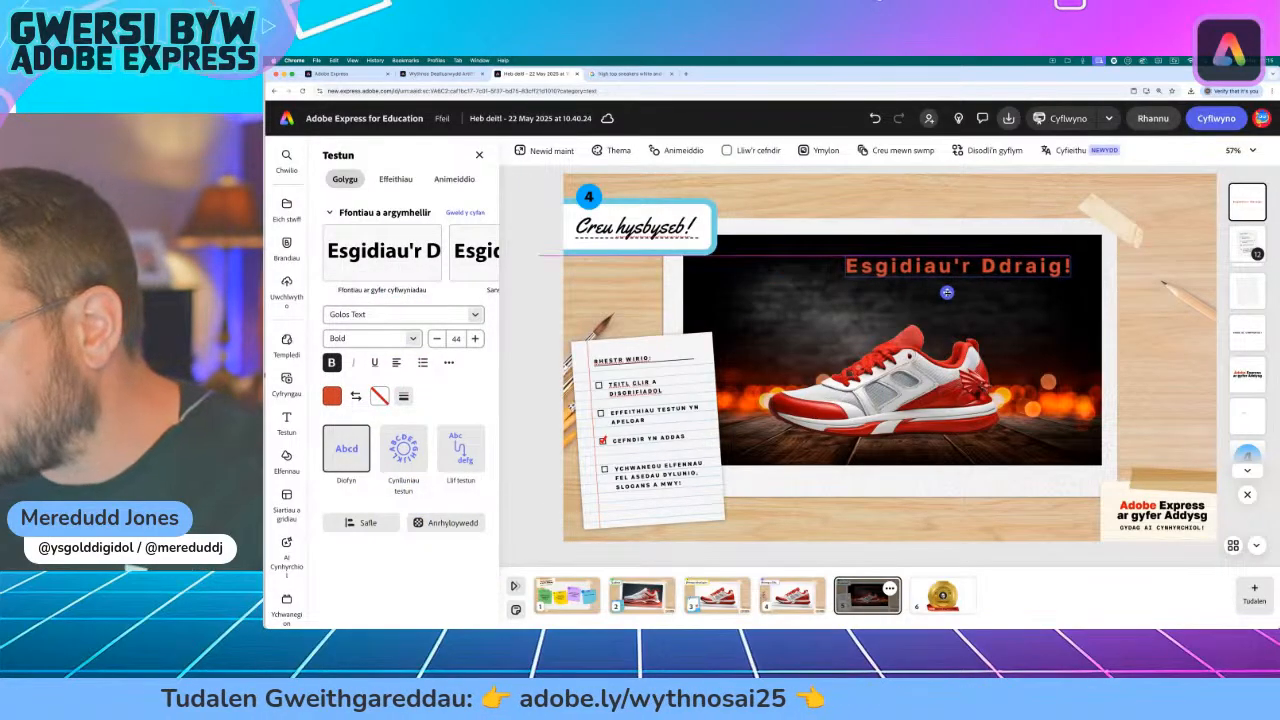
pyautogui.moveTo(831, 279); pyautogui.dragTo(751, 284)
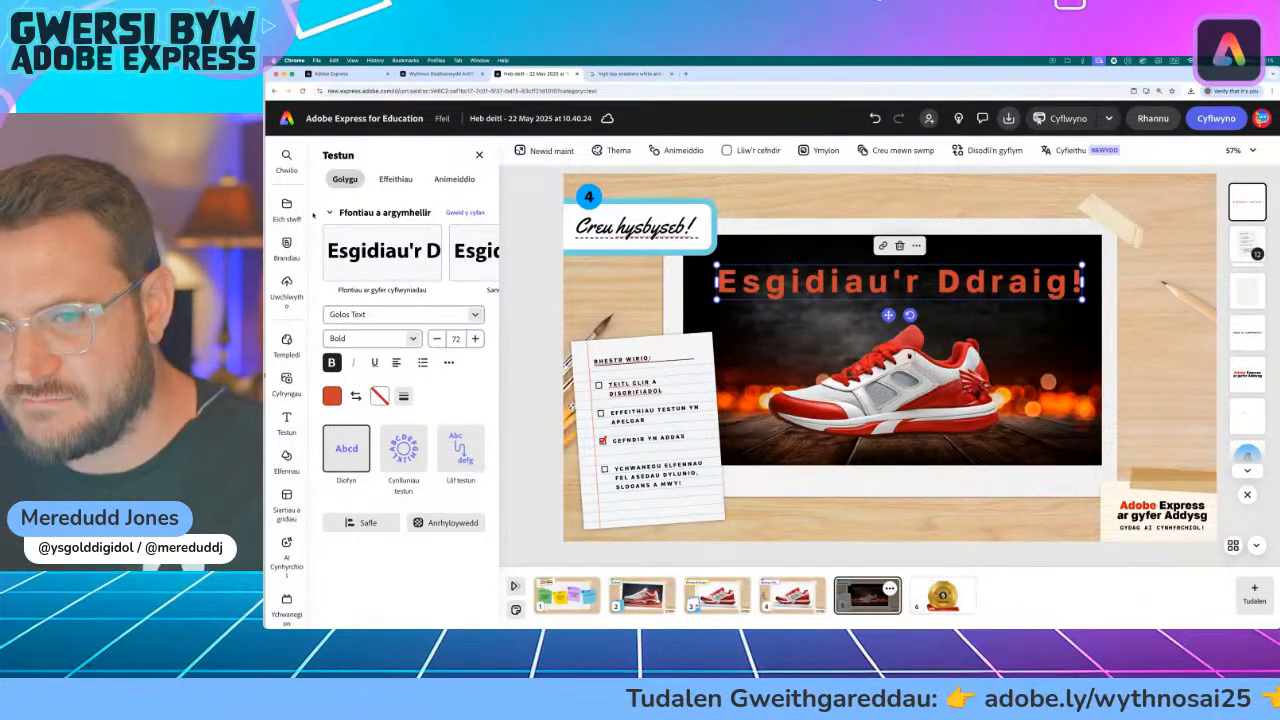
# - Change the title's font to Black And White Picture
pyautogui.hscroll(1, 448, 253)
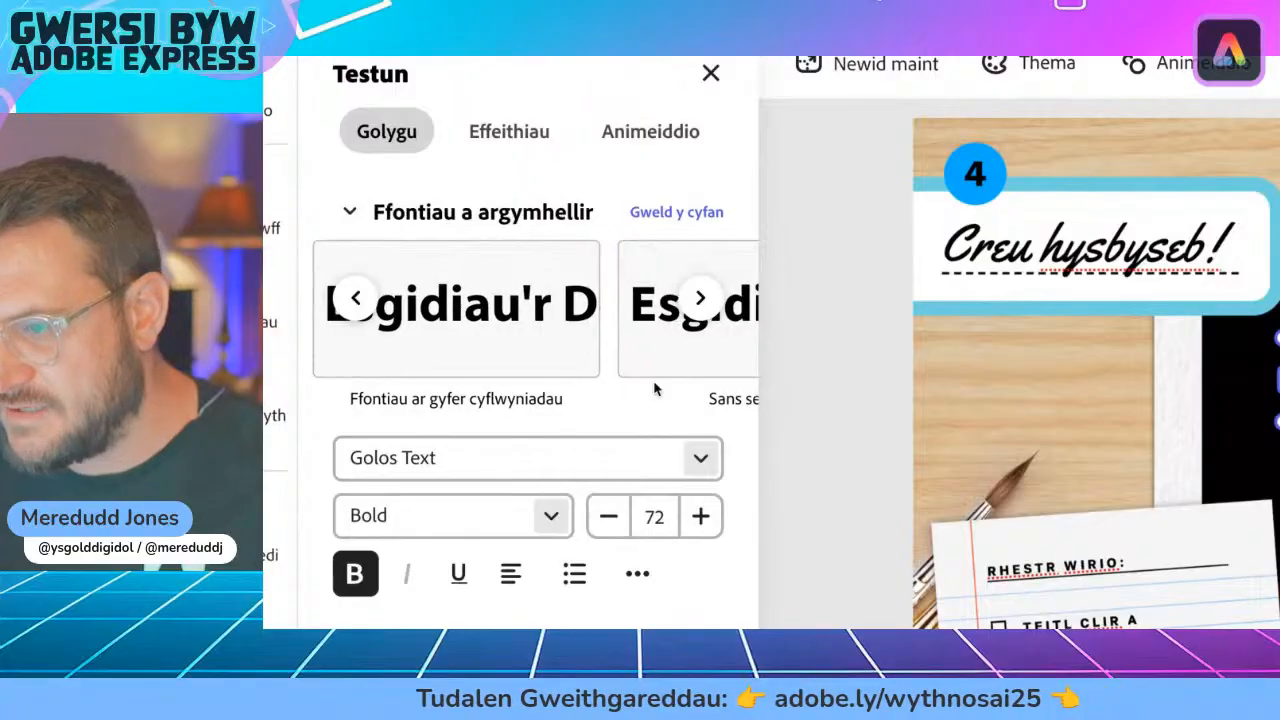
pyautogui.click(700, 458)
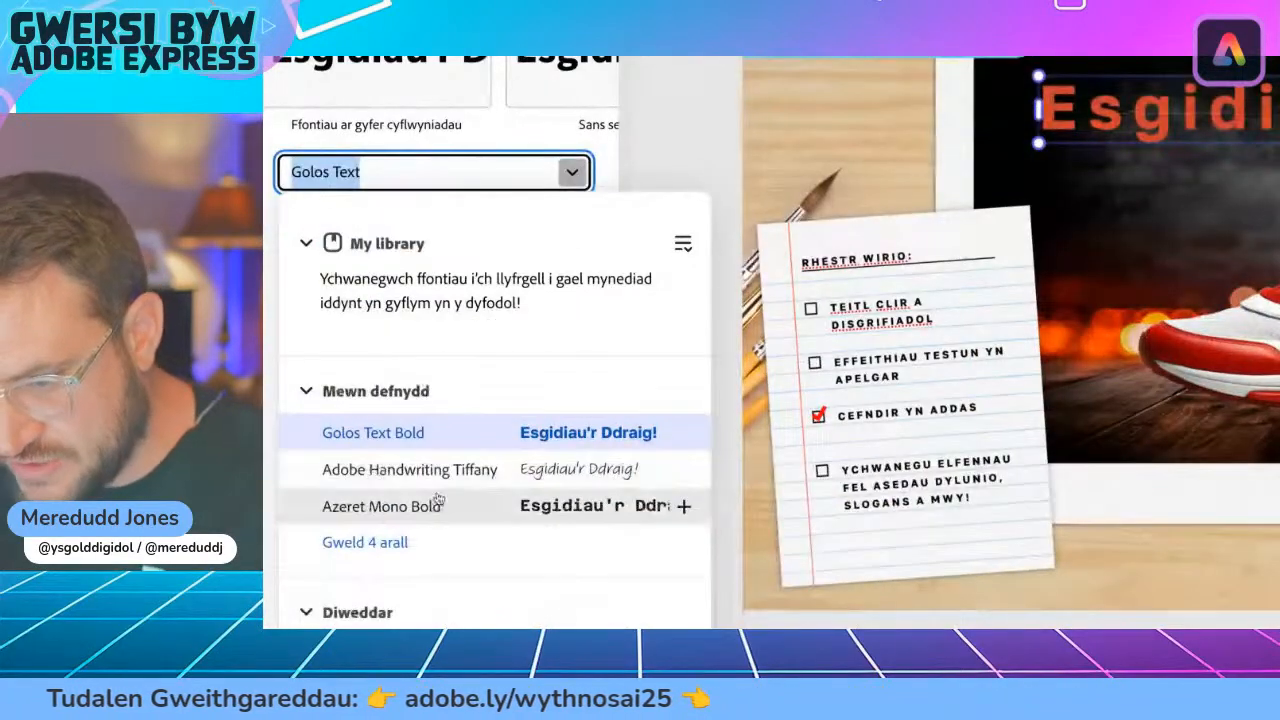
pyautogui.scroll(-4, 403, 478)
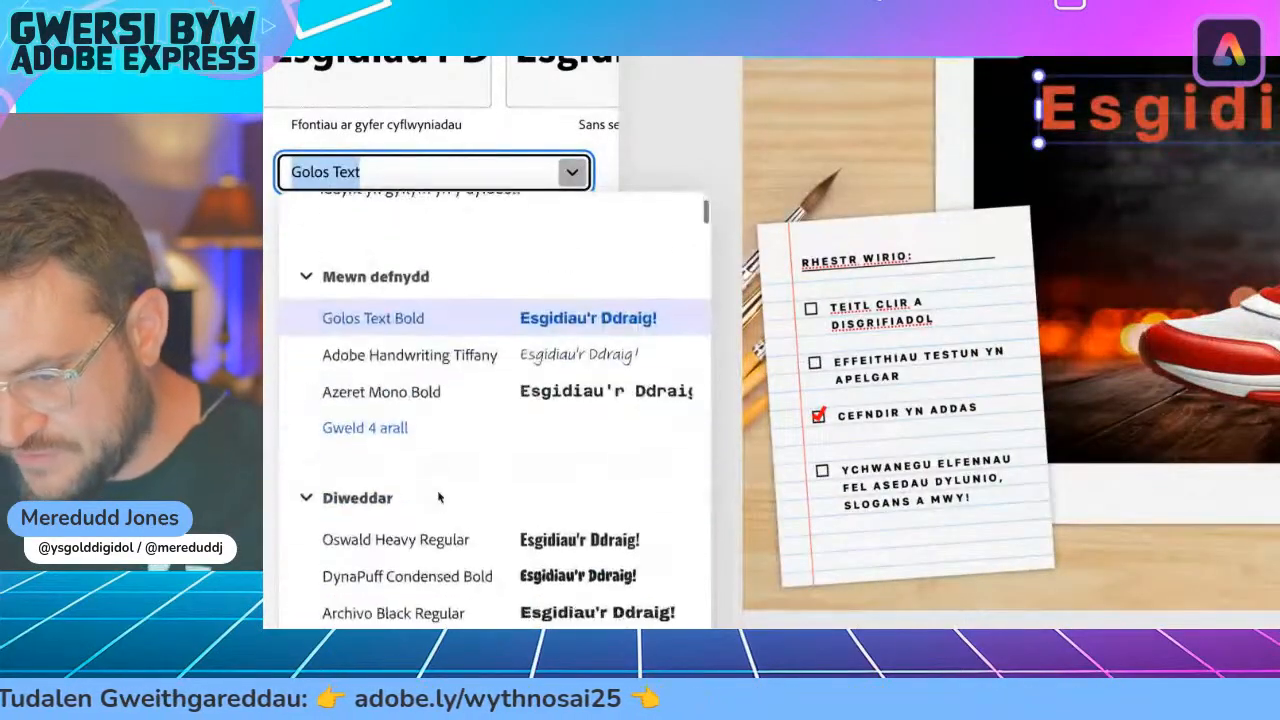
pyautogui.scroll(-10, 440, 497)
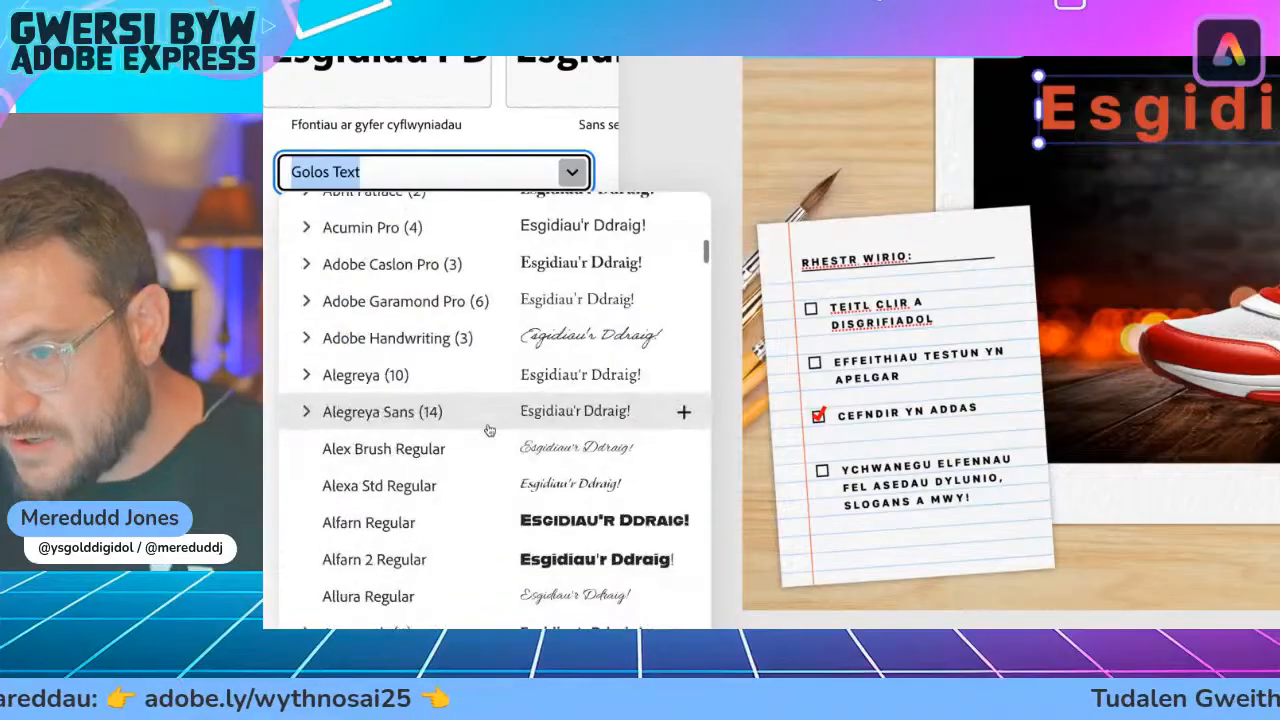
pyautogui.scroll(-5, 502, 449)
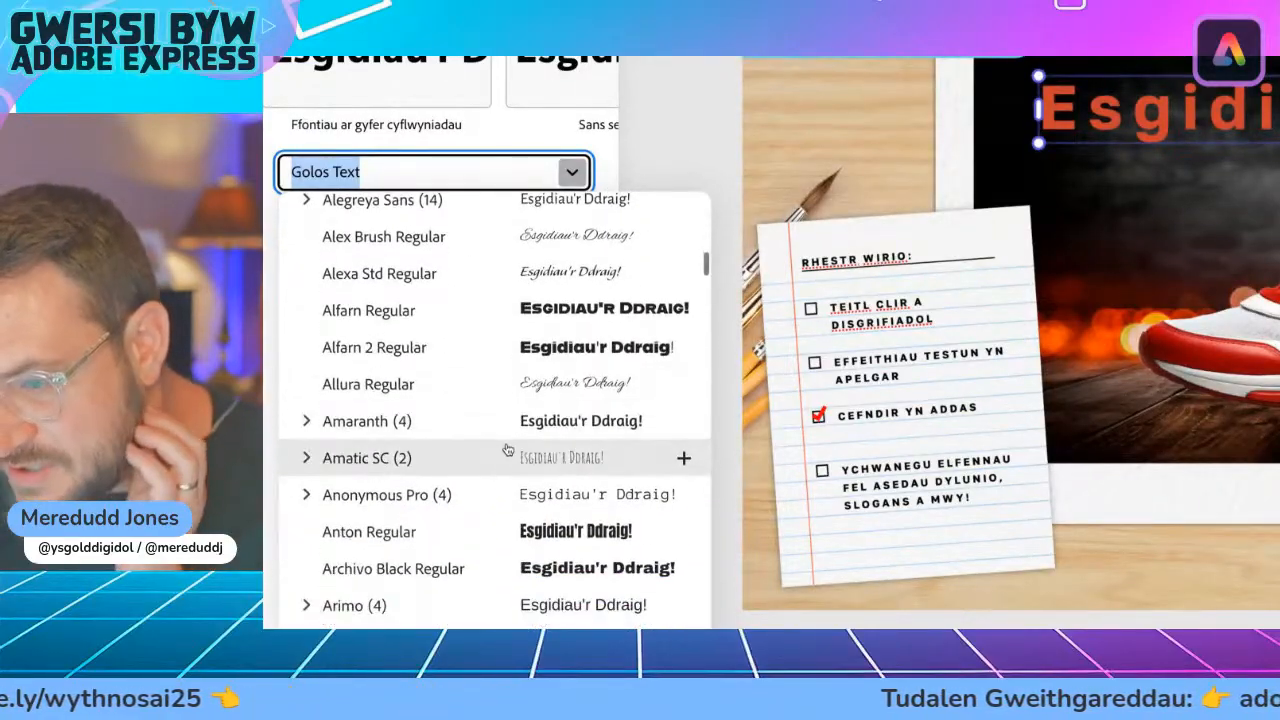
pyautogui.scroll(-5, 507, 450)
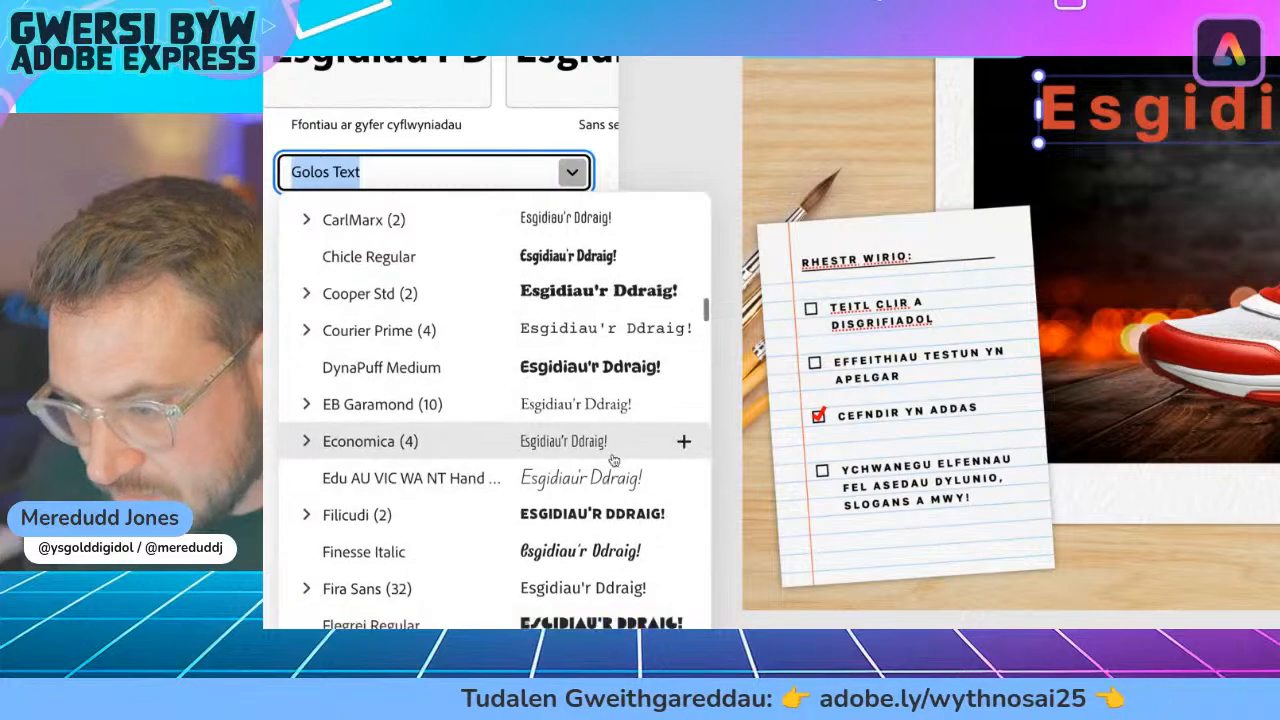
pyautogui.scroll(-5, 613, 458)
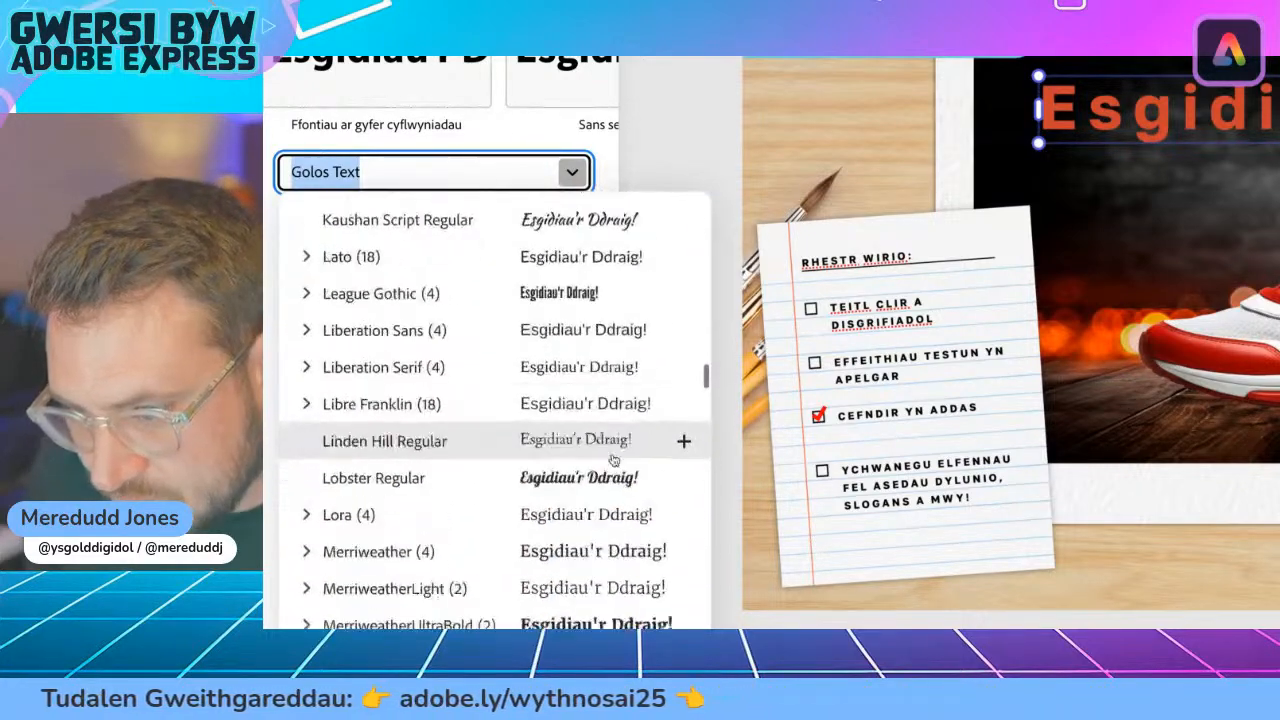
pyautogui.scroll(-1, 613, 458)
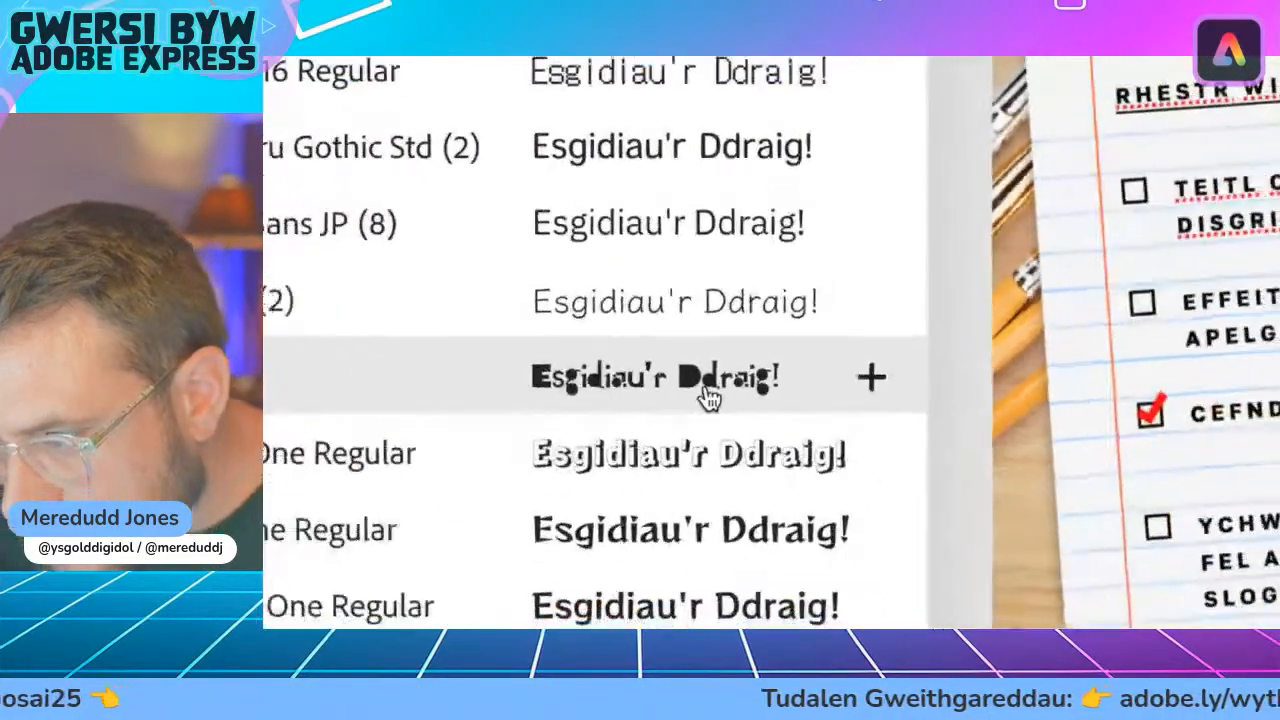
pyautogui.scroll(-5, 708, 397)
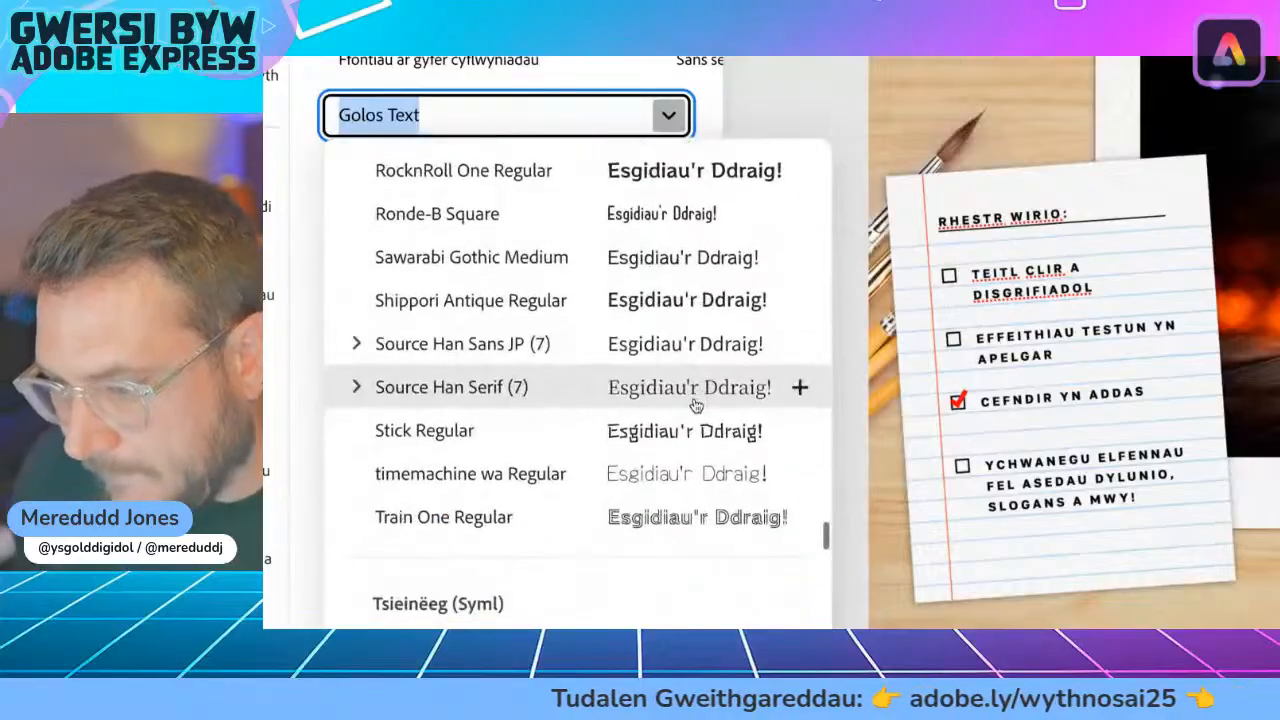
pyautogui.scroll(-5, 696, 404)
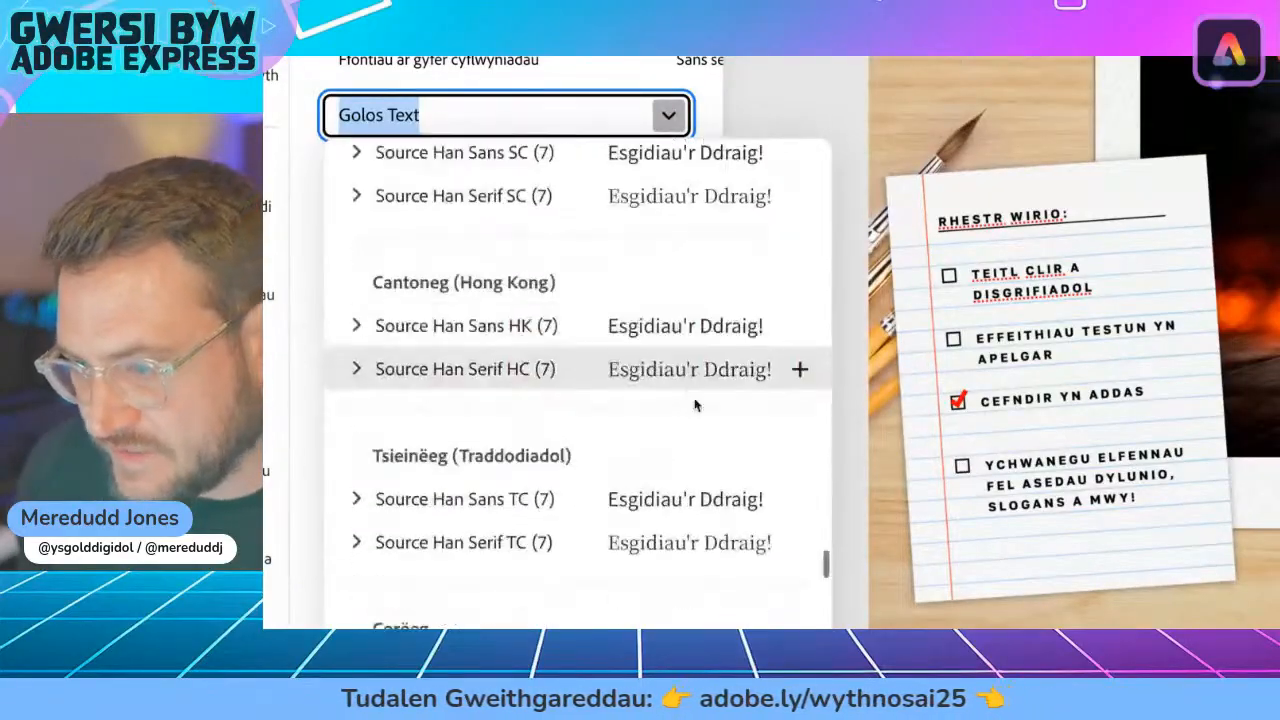
pyautogui.scroll(-3, 696, 404)
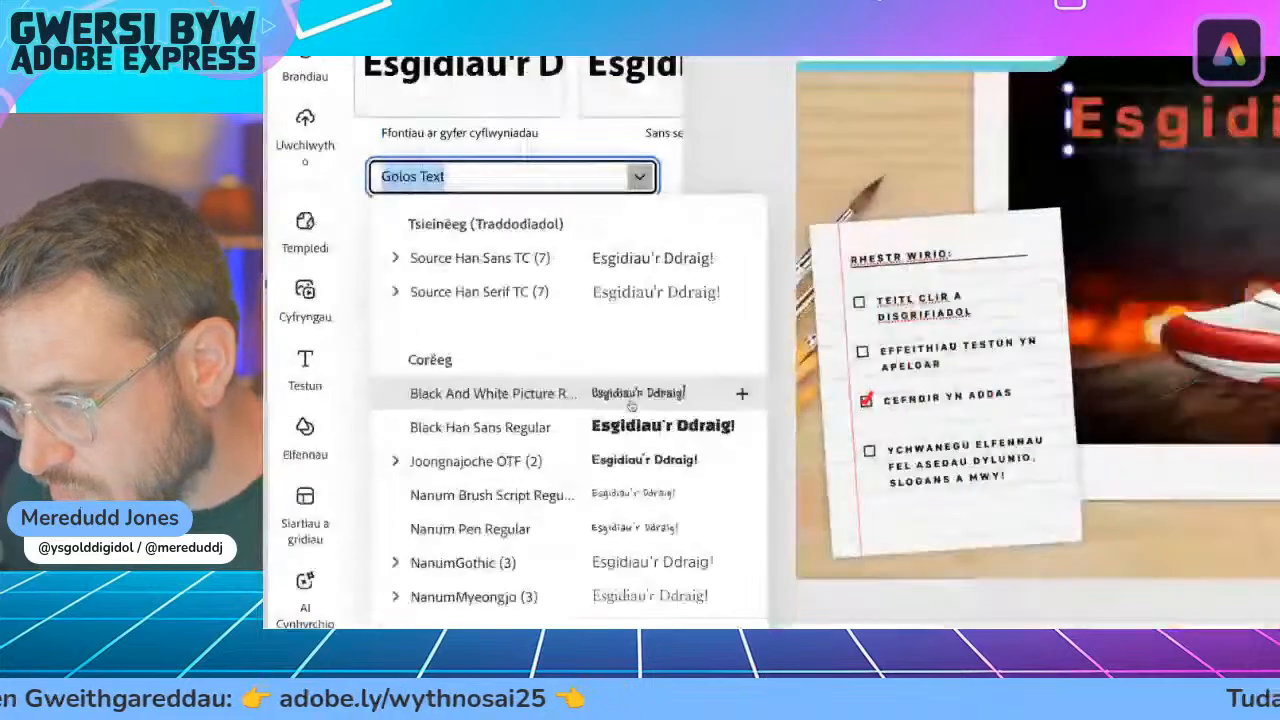
pyautogui.click(638, 398)
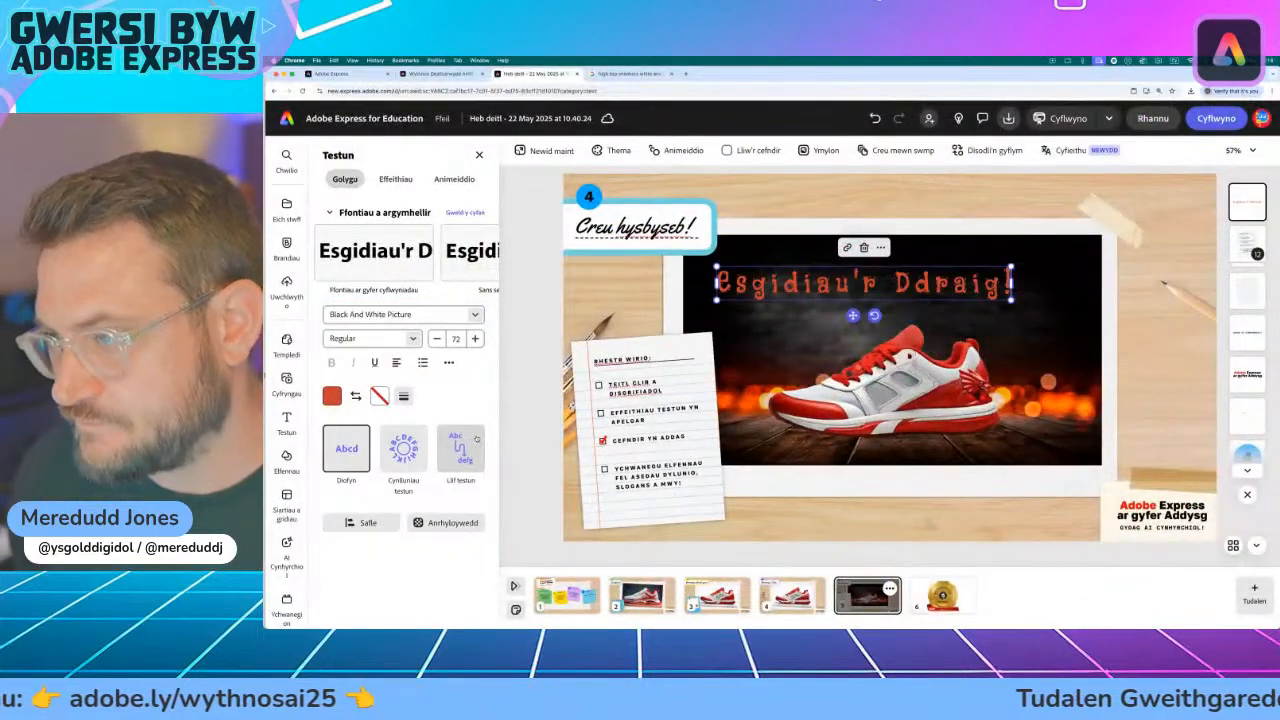
# - Enlarge the title to size 94 and tighten its letter spacing to -3
pyautogui.moveTo(1010, 299); pyautogui.dragTo(1083, 307)
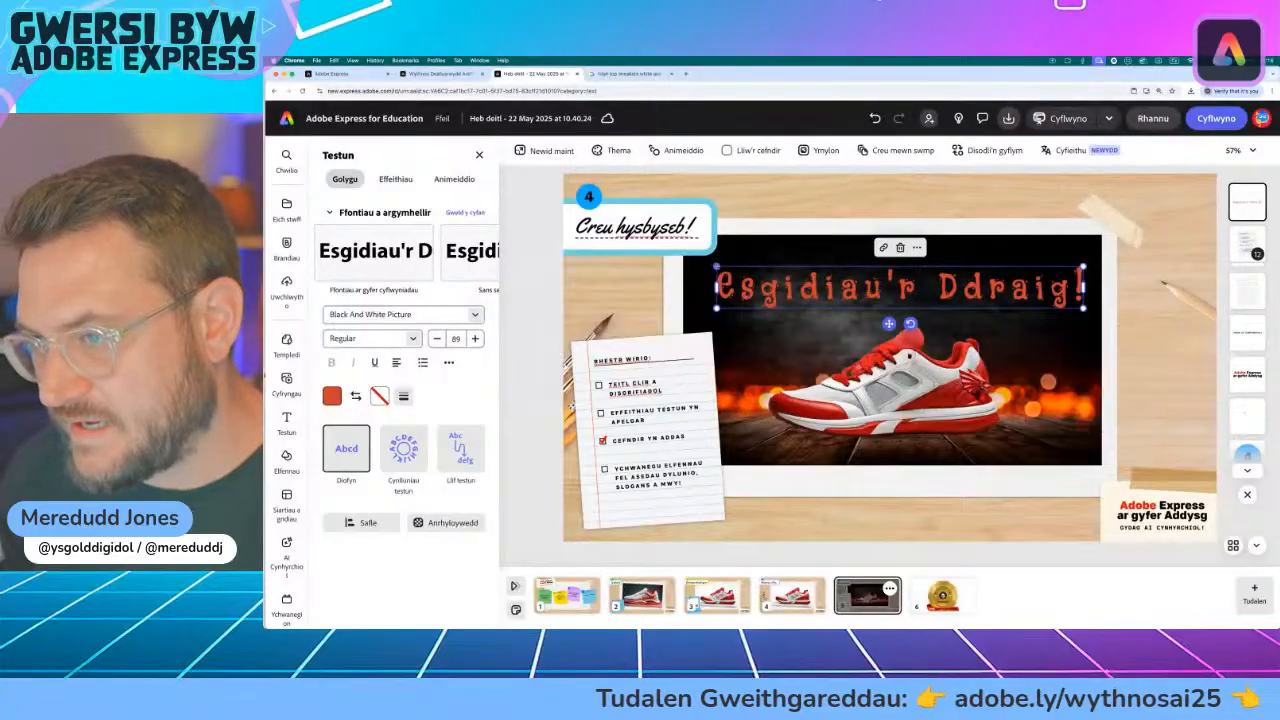
pyautogui.moveTo(716, 307); pyautogui.dragTo(697, 307)
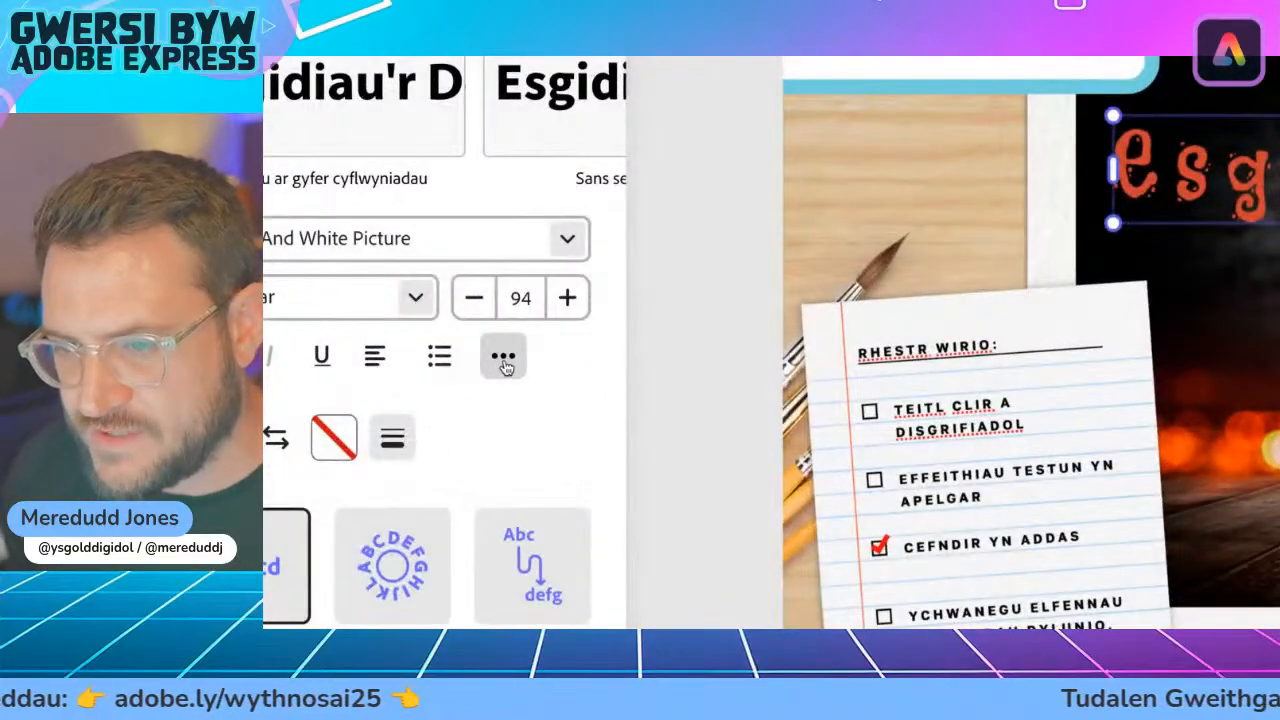
pyautogui.click(504, 360)
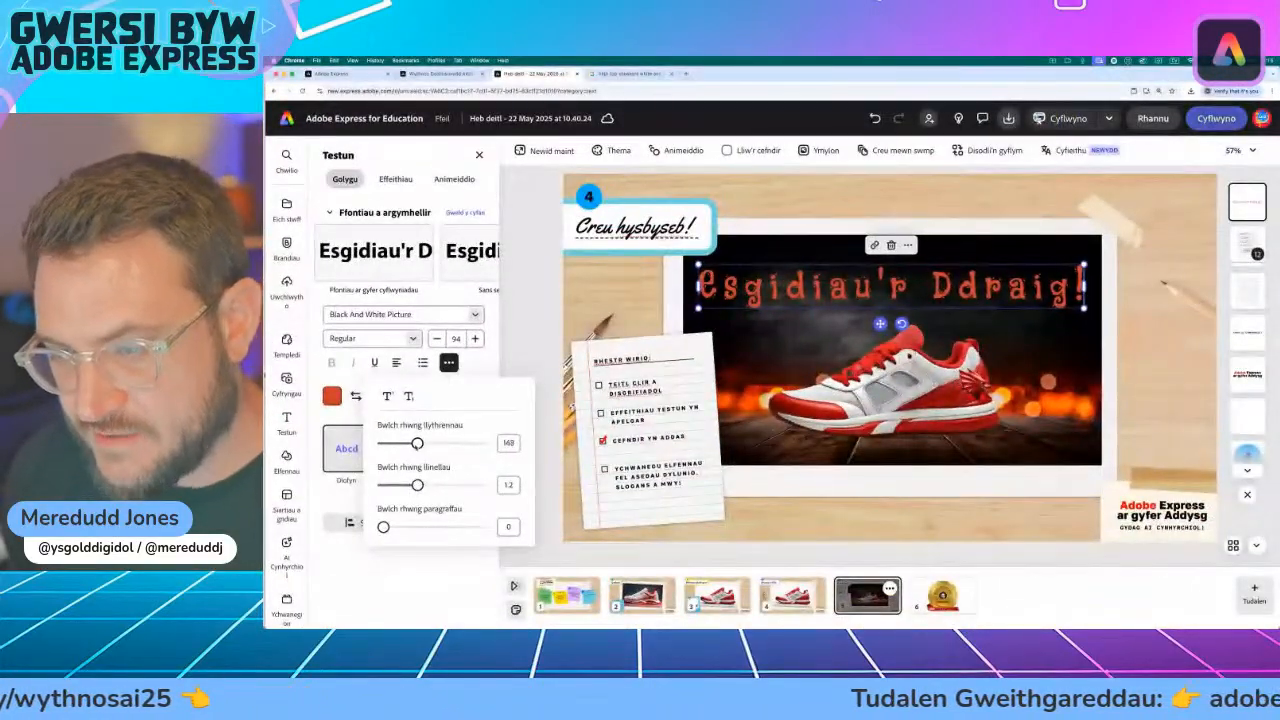
pyautogui.moveTo(416, 446); pyautogui.dragTo(402, 443)
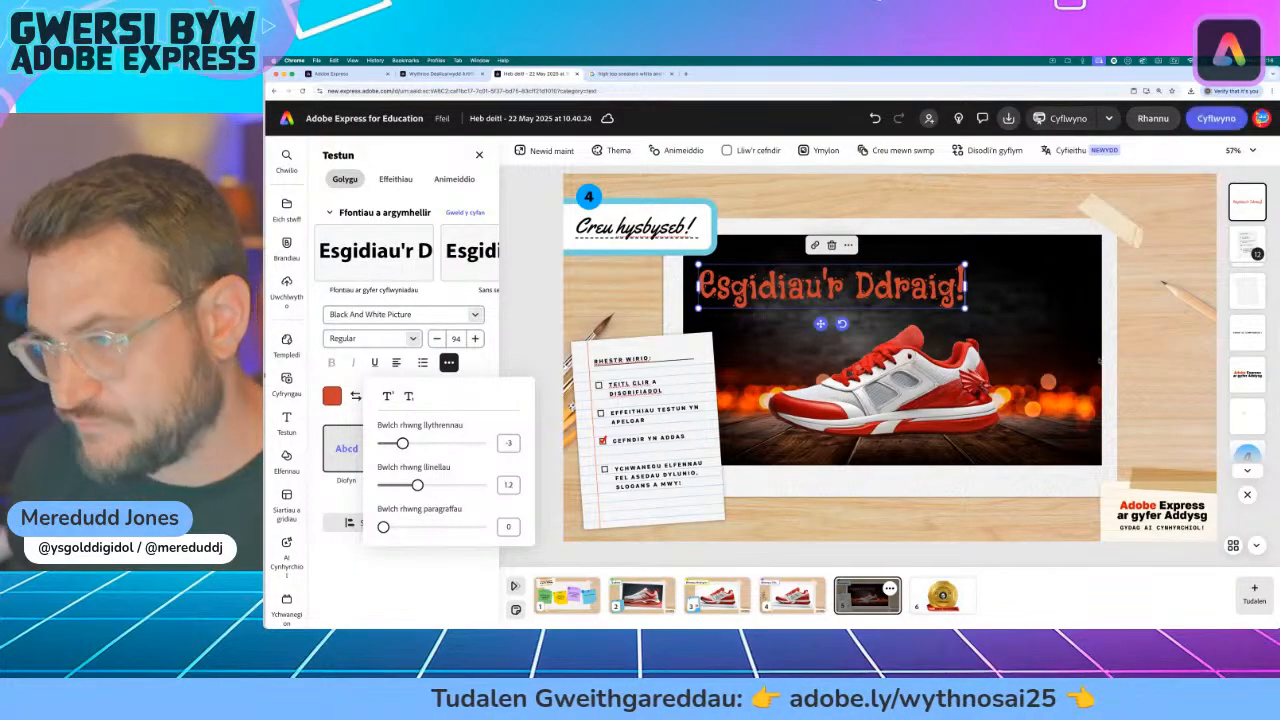
# - Enlarge the title to size 135 and tilt it slightly counterclockwise above the shoe
pyautogui.moveTo(965, 308); pyautogui.dragTo(1084, 328)
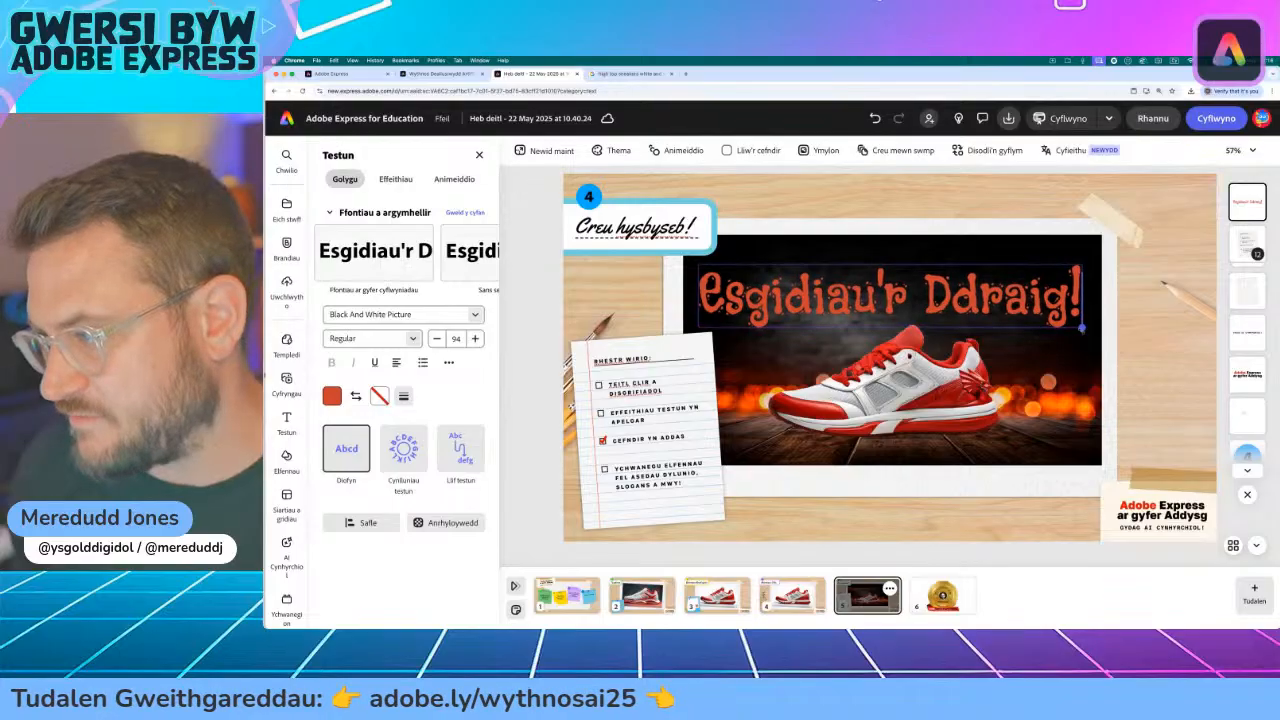
pyautogui.moveTo(878, 343)
pyautogui.mouseDown()
pyautogui.moveTo(908, 339)
pyautogui.moveTo(884, 334)
pyautogui.mouseUp()
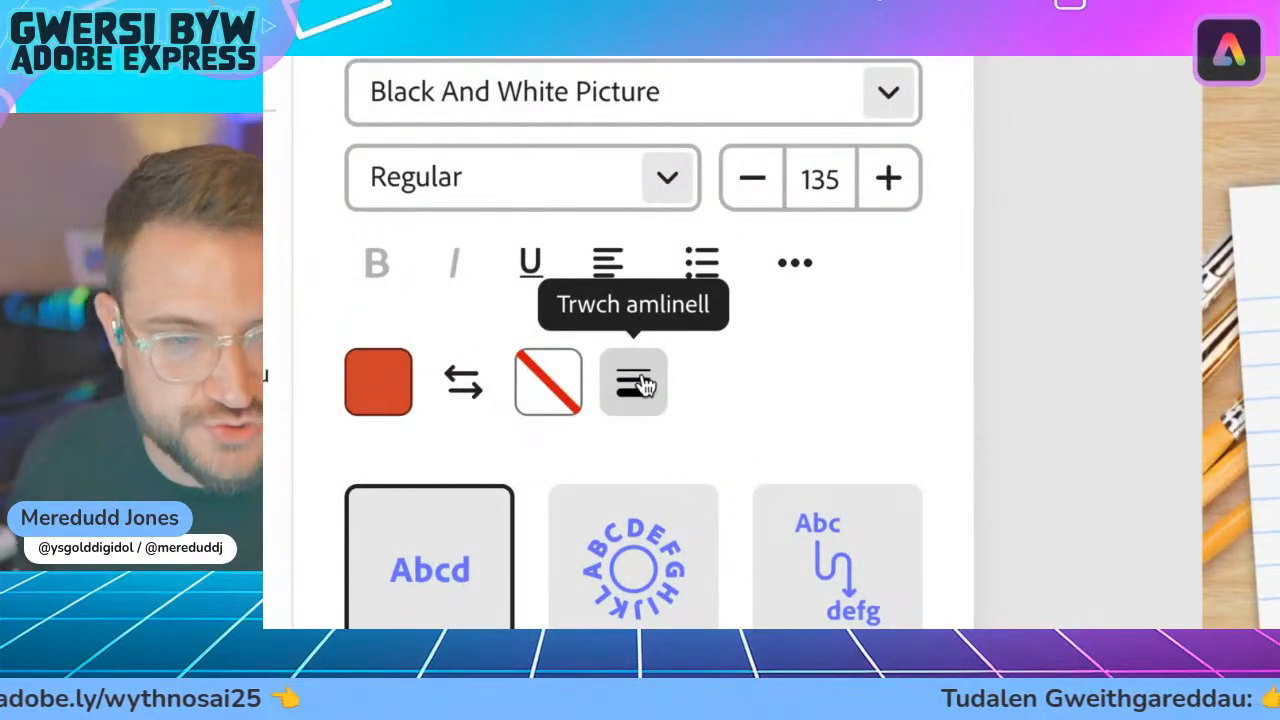
# - Give the title text a dark red outline with a thickness of 100
pyautogui.click(640, 385)
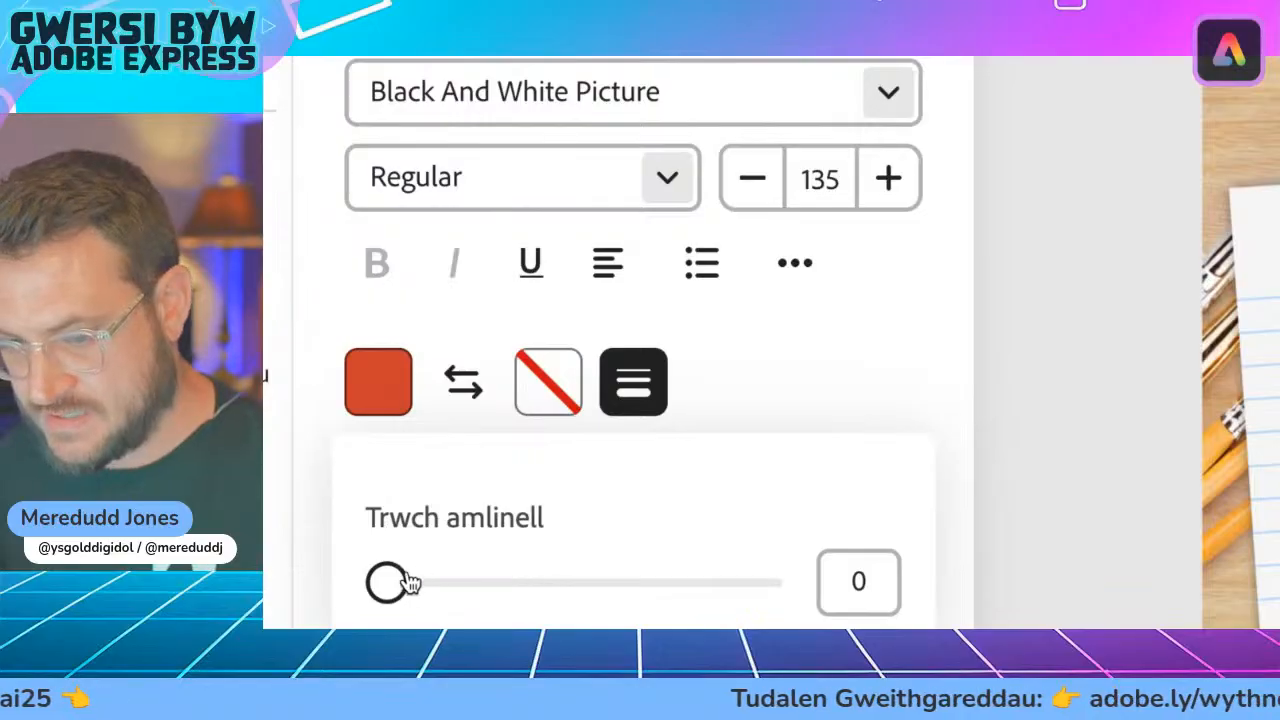
pyautogui.moveTo(408, 583); pyautogui.dragTo(788, 585)
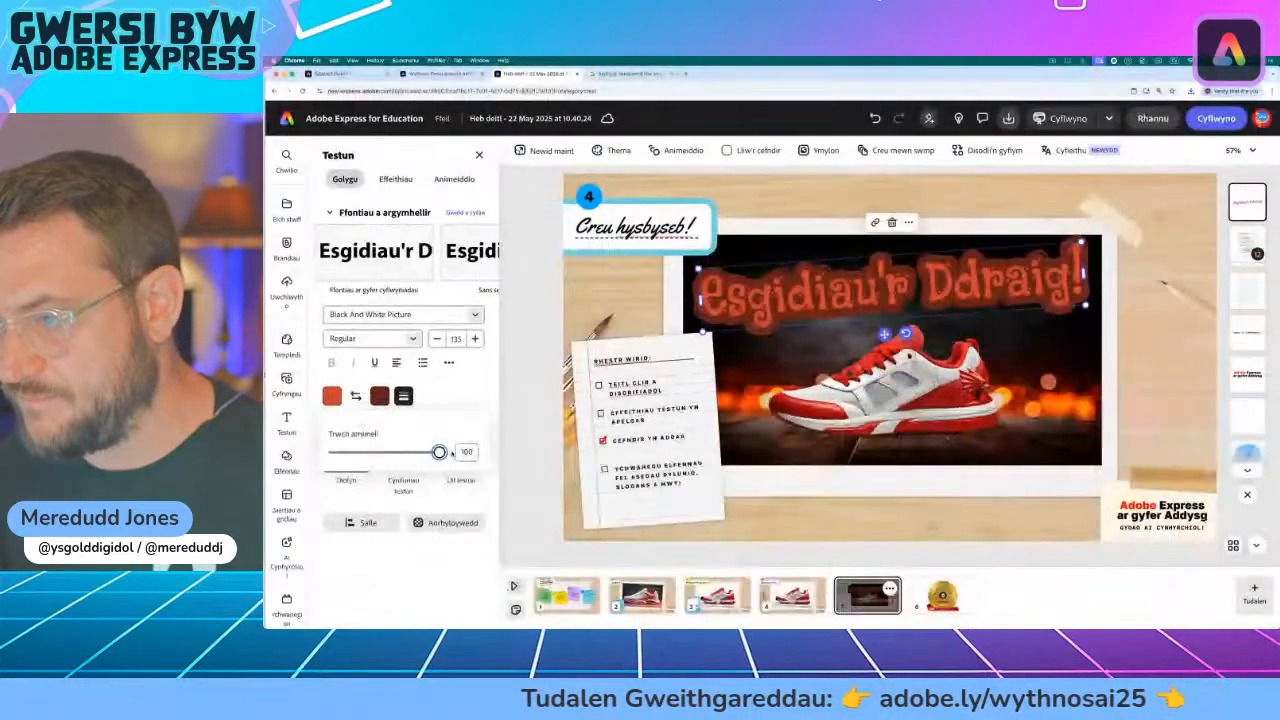
pyautogui.click(447, 407)
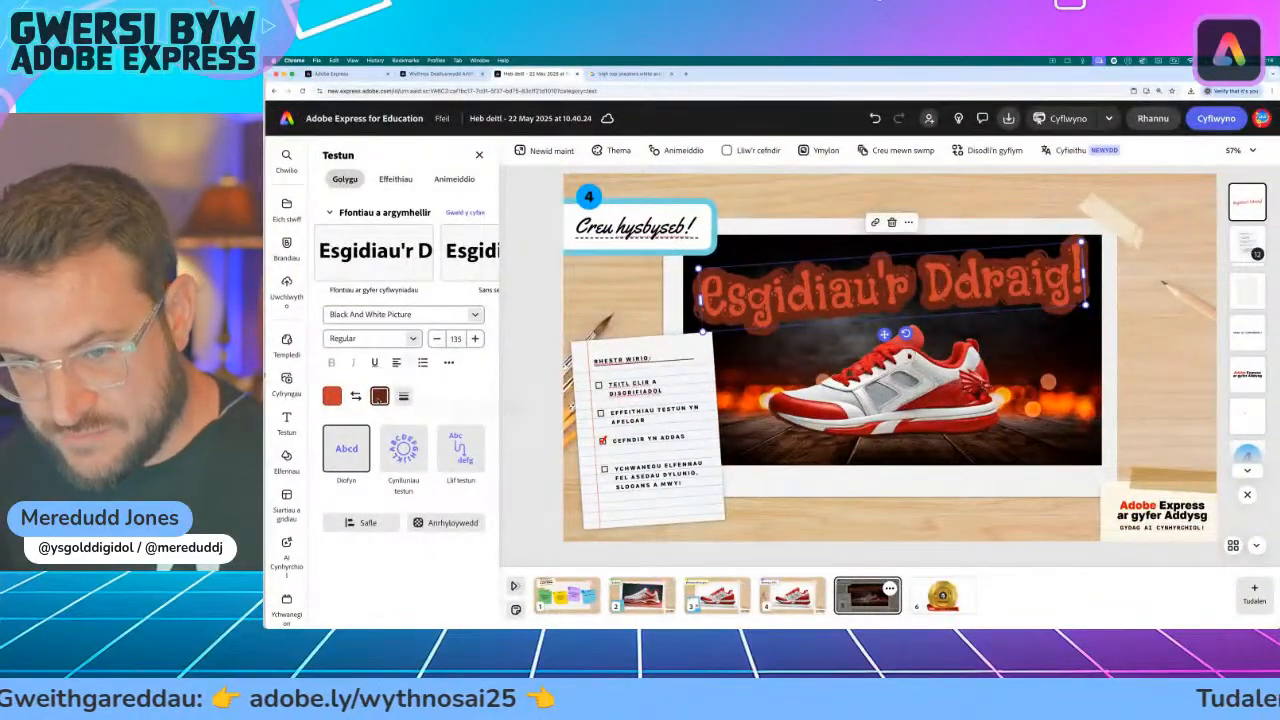
# - Change the outline colour of the "Esgidiau'r Ddraig!" title to a pale cream-orange swatch
pyautogui.click(379, 396)
pyautogui.click(407, 487)
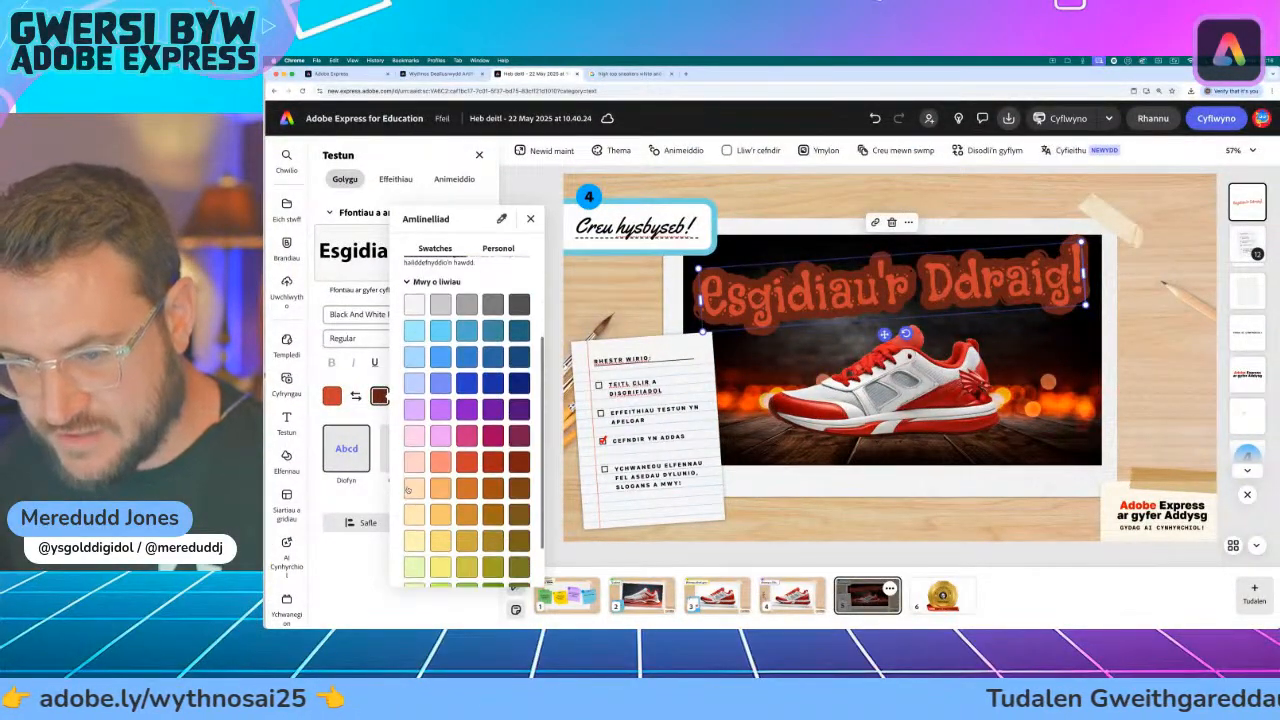
pyautogui.click(441, 488)
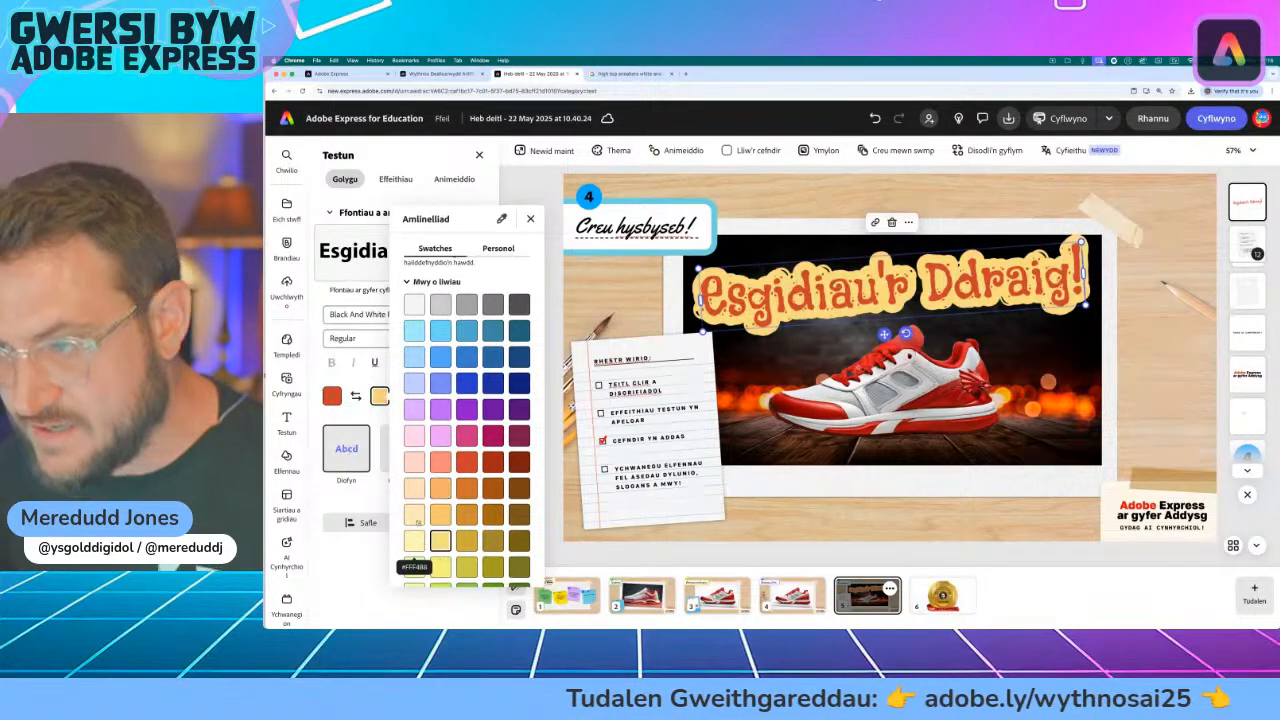
pyautogui.click(415, 515)
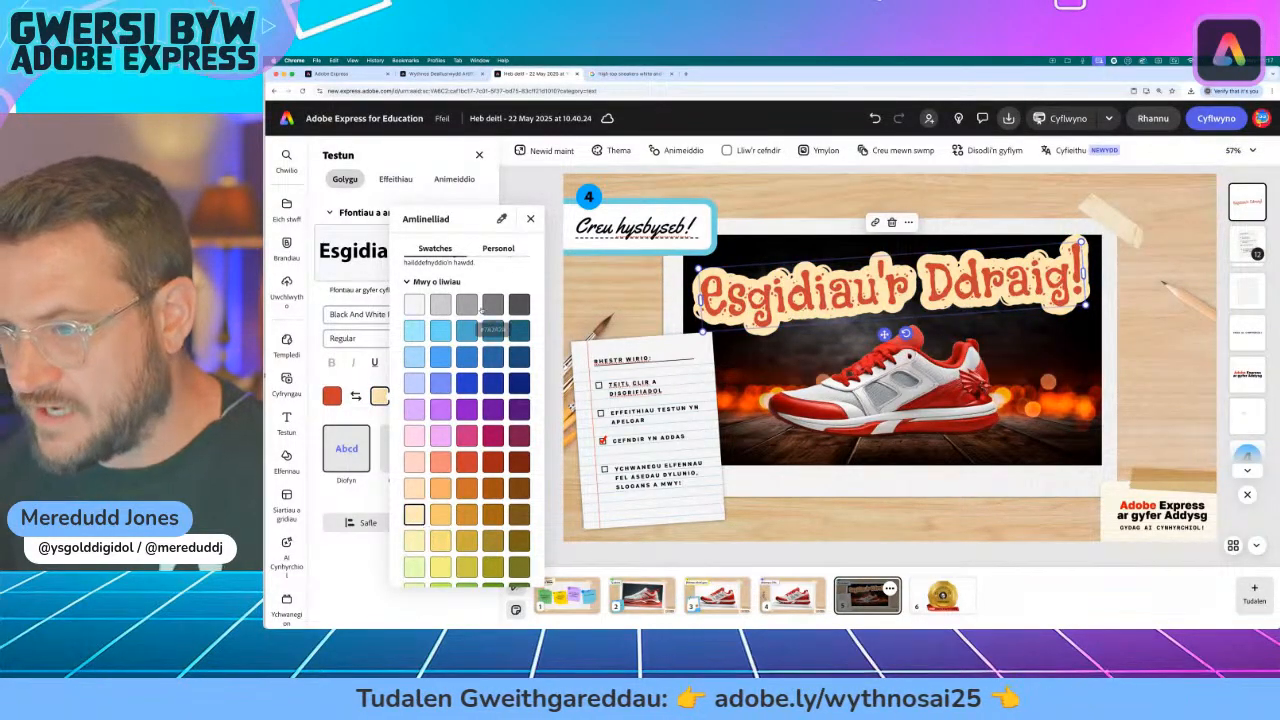
pyautogui.click(530, 219)
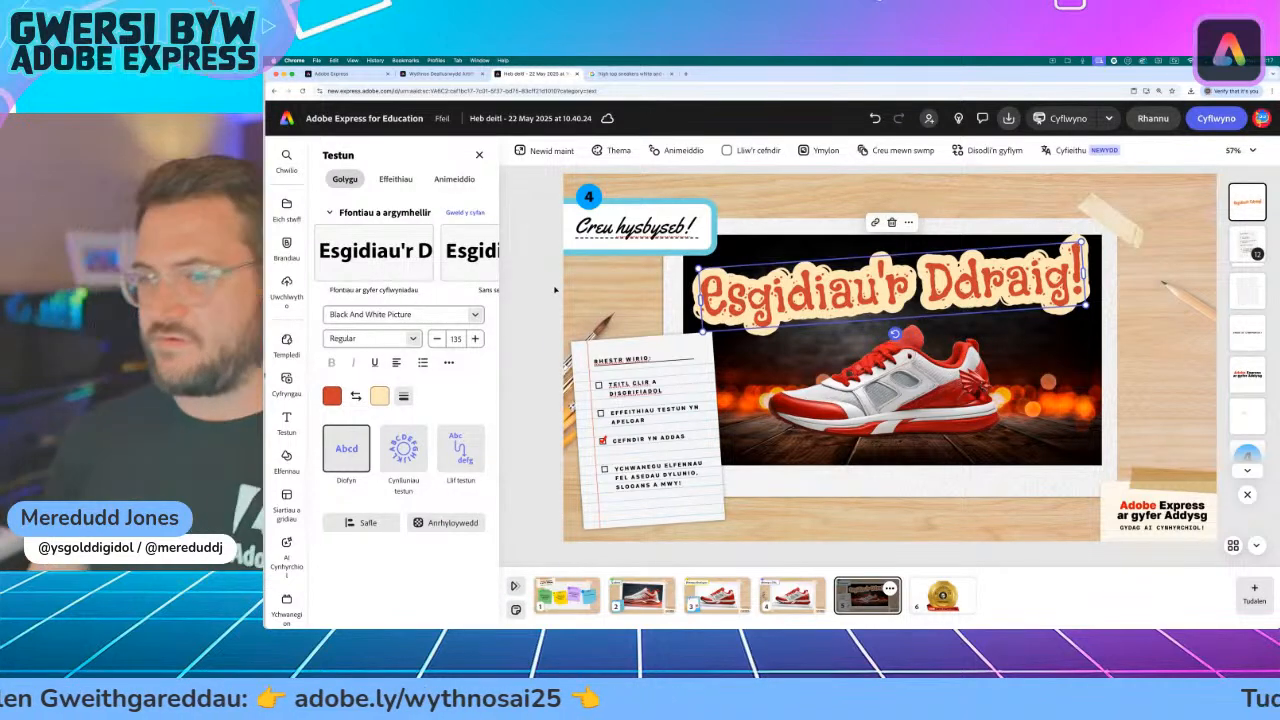
pyautogui.click(562, 305)
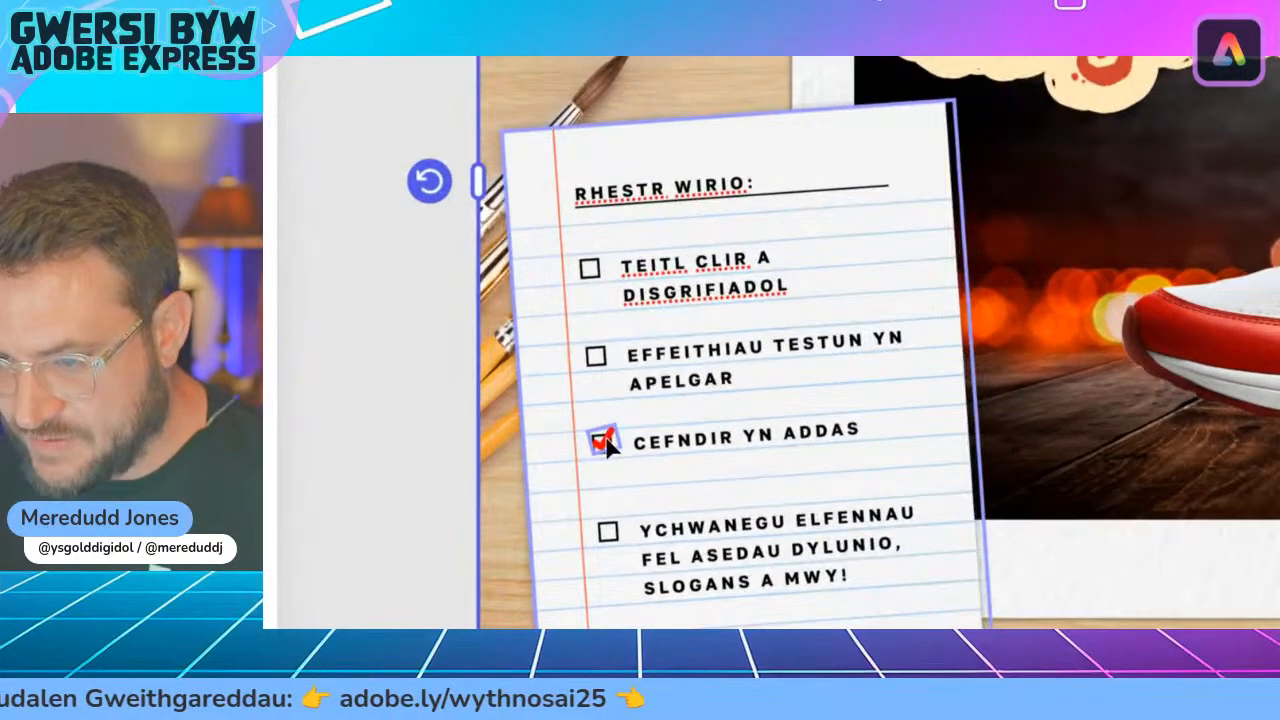
# - Duplicate the red tick on the checklist into the boxes for "Teitl clir a disgrifiadol" and "Effeithiau testun yn apelgar"
pyautogui.click(594, 444)
pyautogui.click(597, 366)
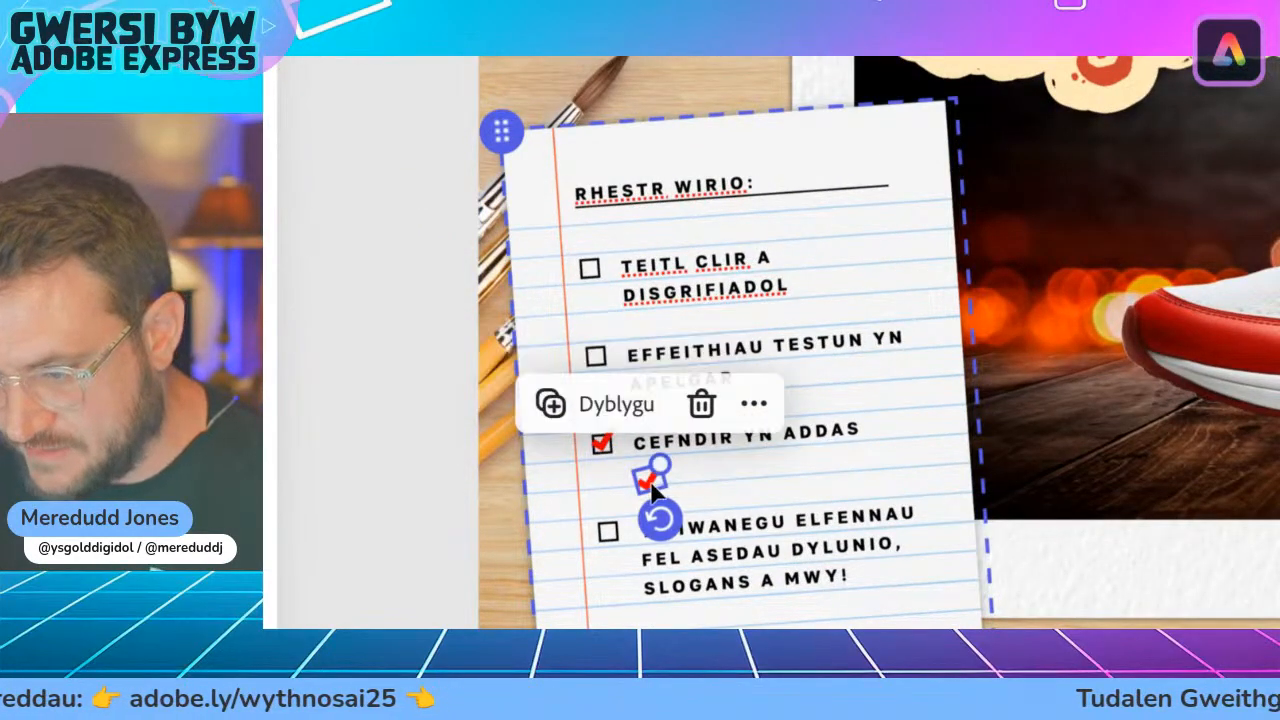
pyautogui.moveTo(653, 485); pyautogui.dragTo(592, 262)
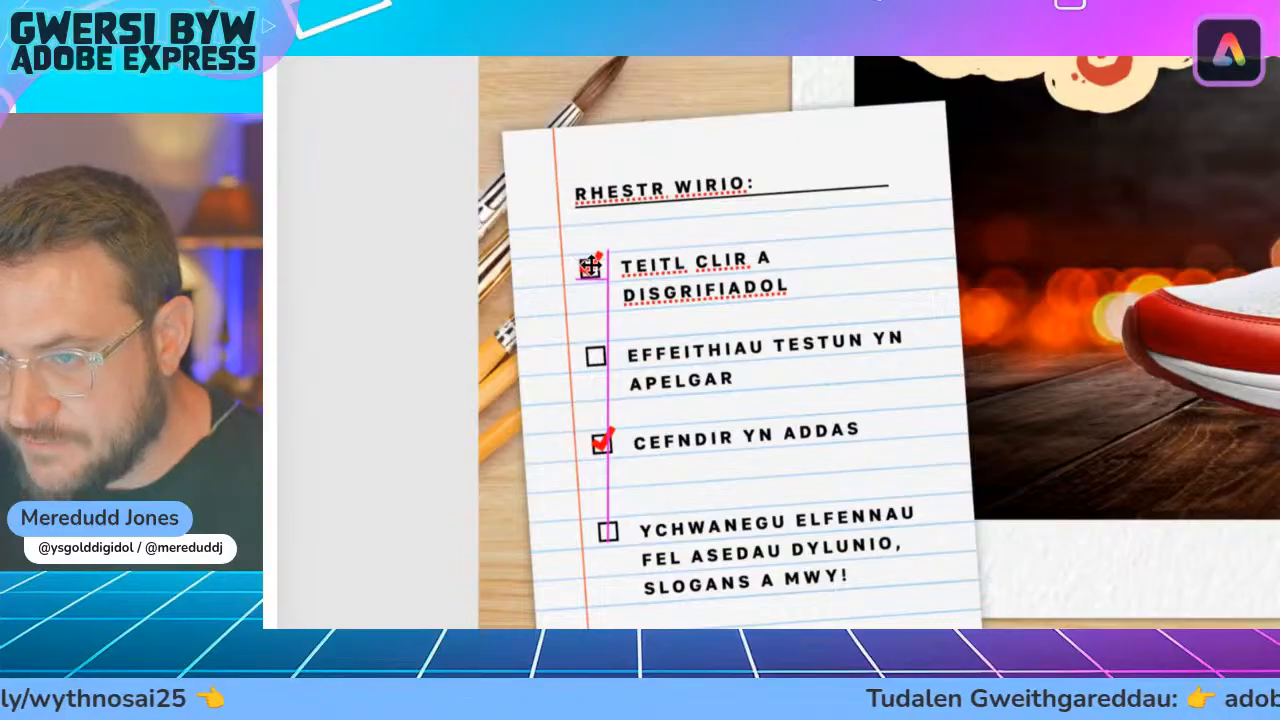
pyautogui.click(560, 208)
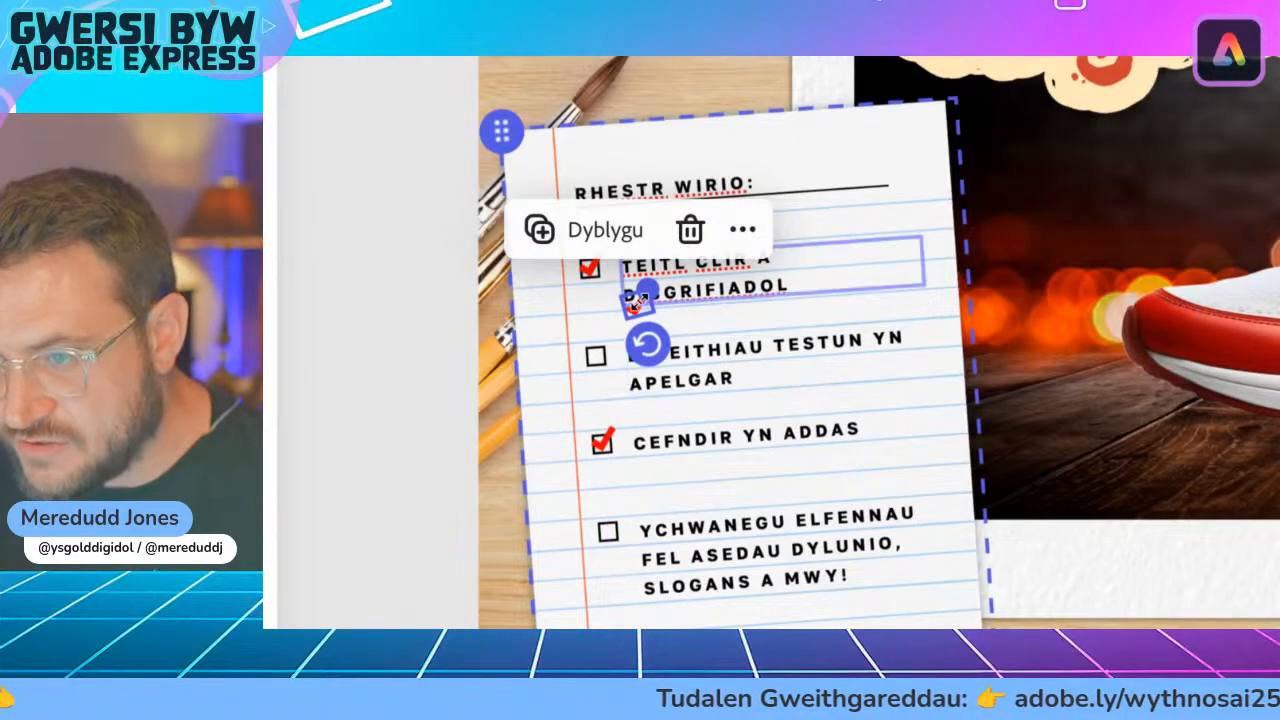
pyautogui.moveTo(636, 300); pyautogui.dragTo(598, 350)
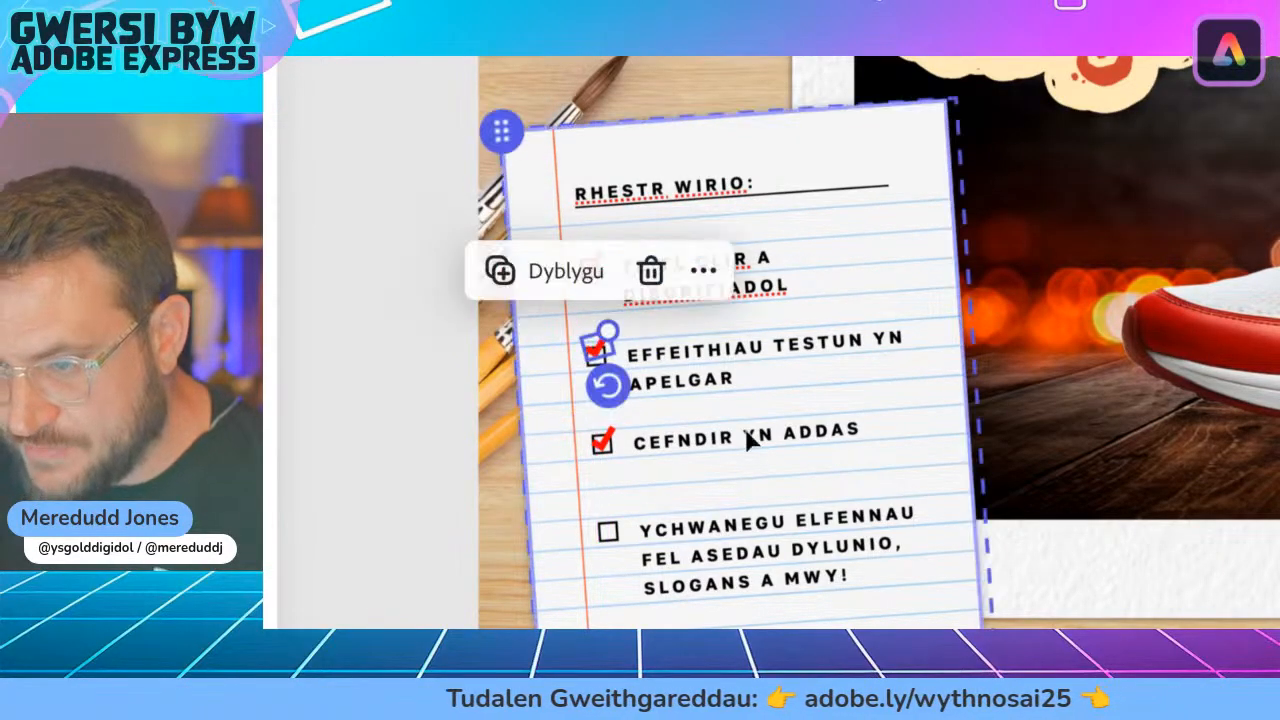
pyautogui.scroll(-2, 752, 441)
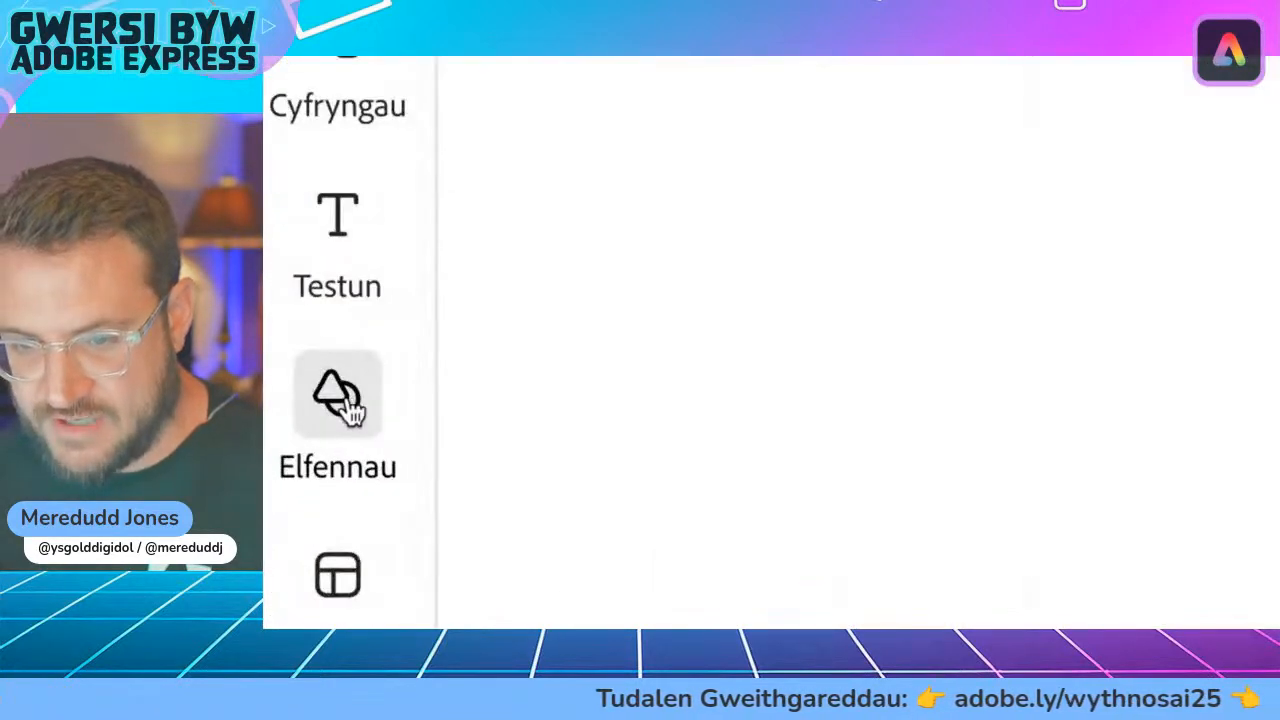
# - Search the design assets among the elements for "smoke"
pyautogui.click(350, 410)
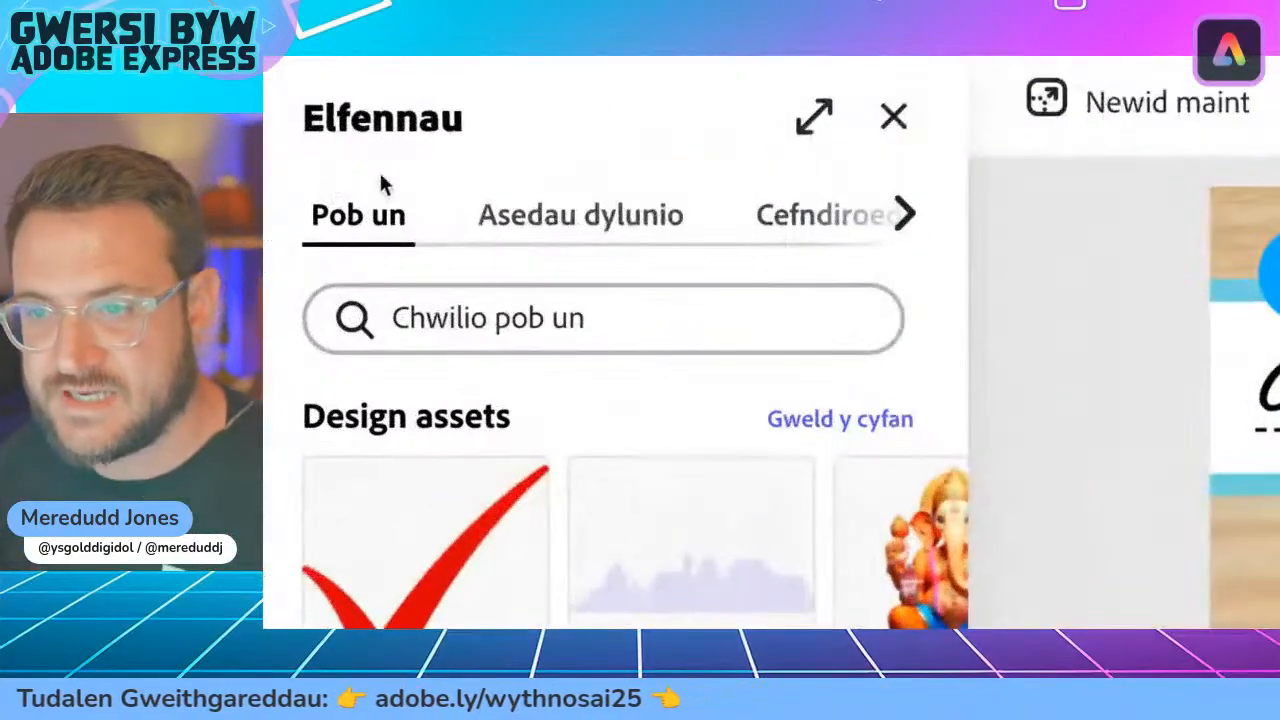
pyautogui.click(394, 182)
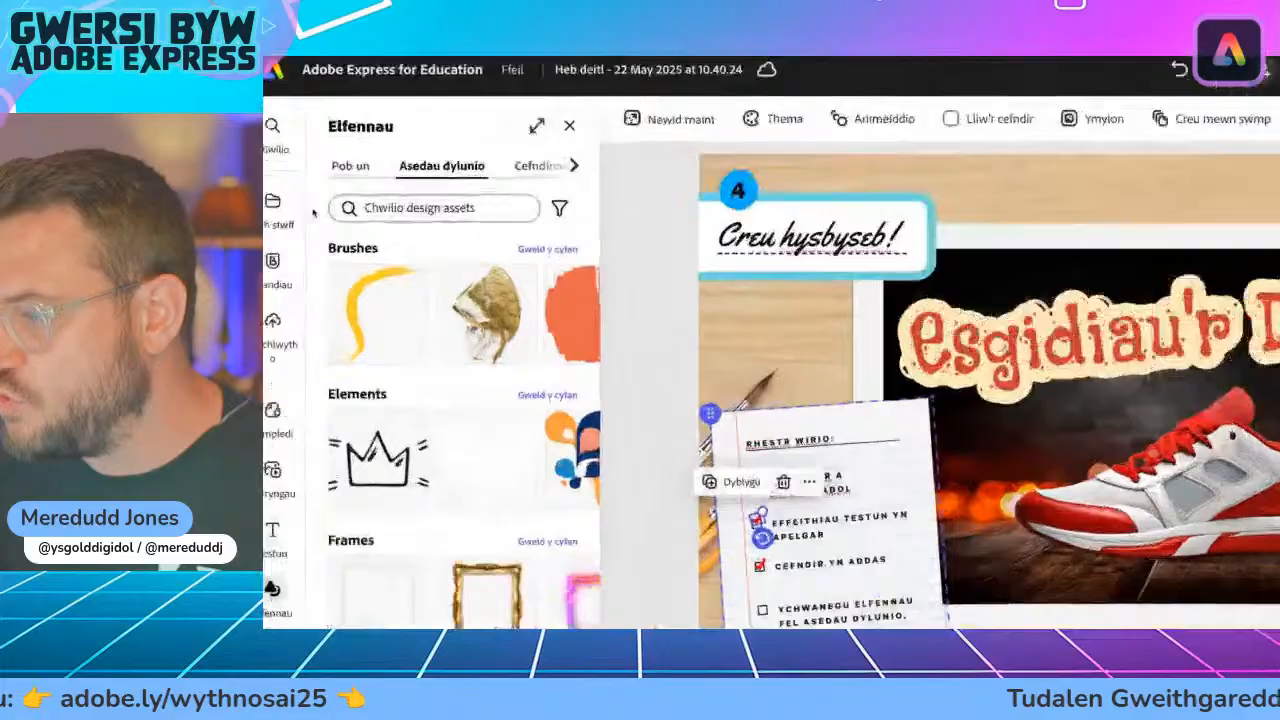
pyautogui.click(394, 208)
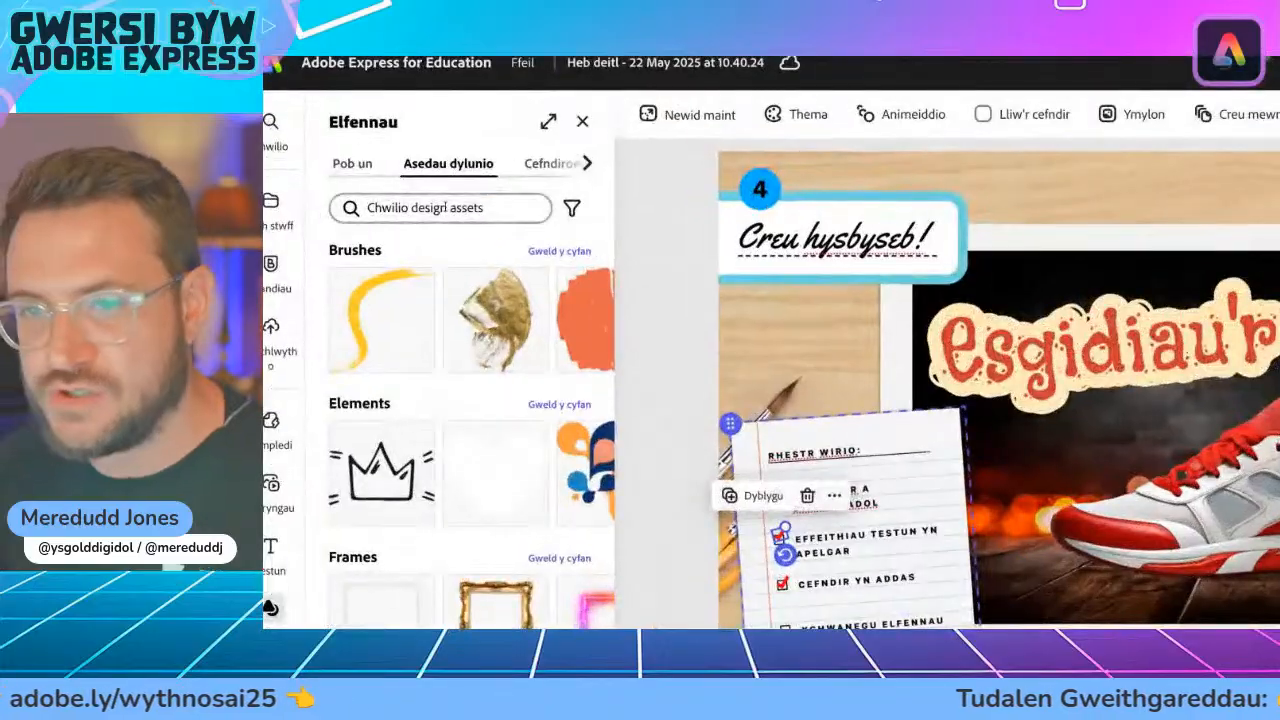
pyautogui.write('smok')
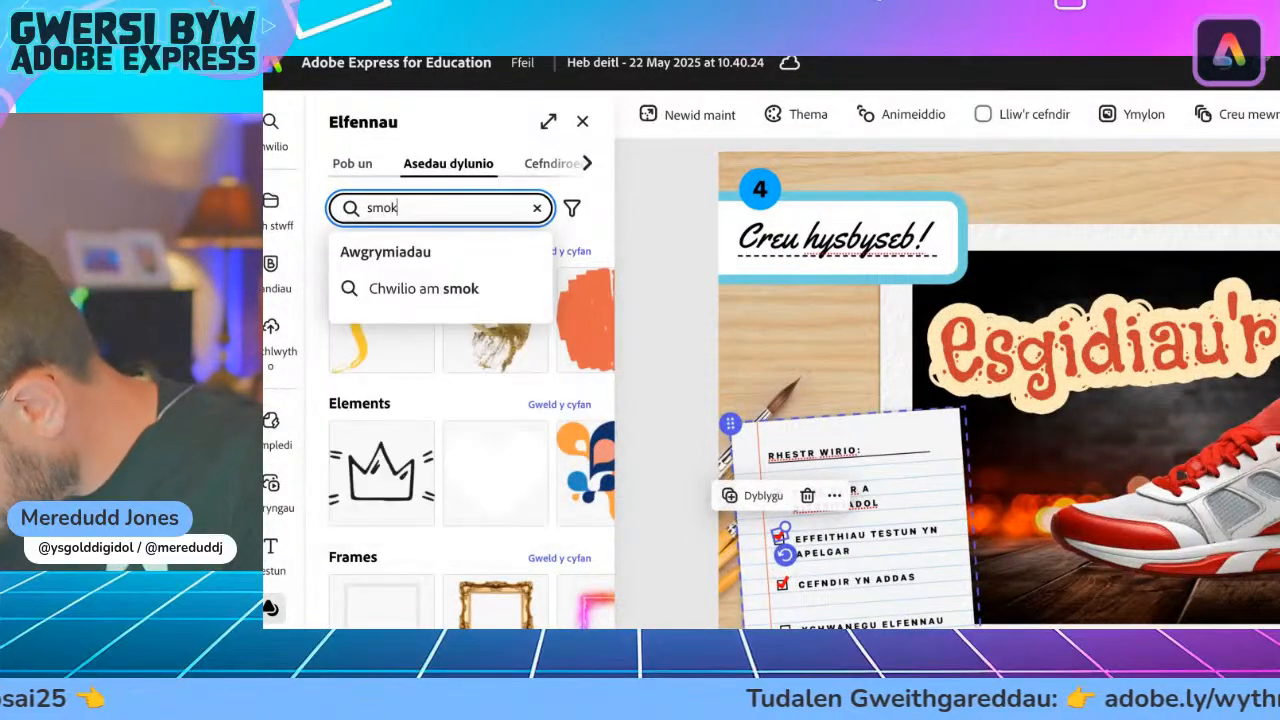
pyautogui.write('e')
pyautogui.press('Return')
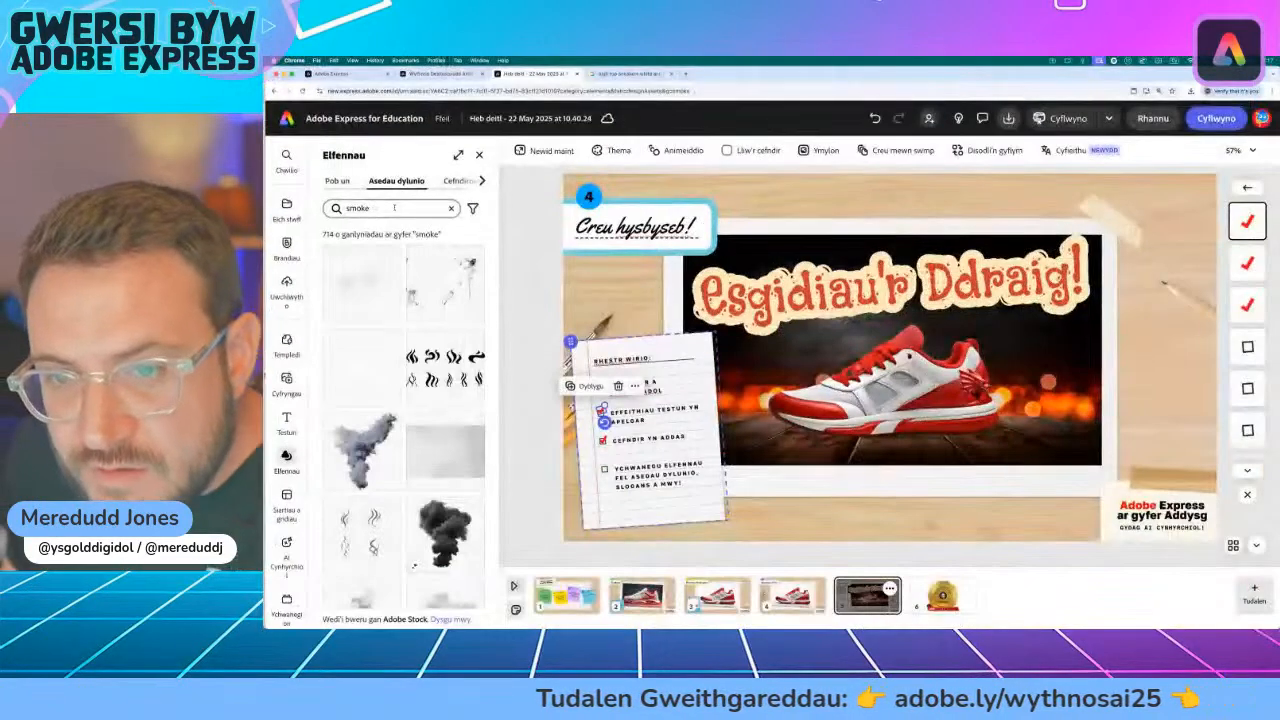
# - Add a white smoke puff at the shoe's toe, rotate it diagonally and enlarge it slightly
pyautogui.scroll(-5, 432, 434)
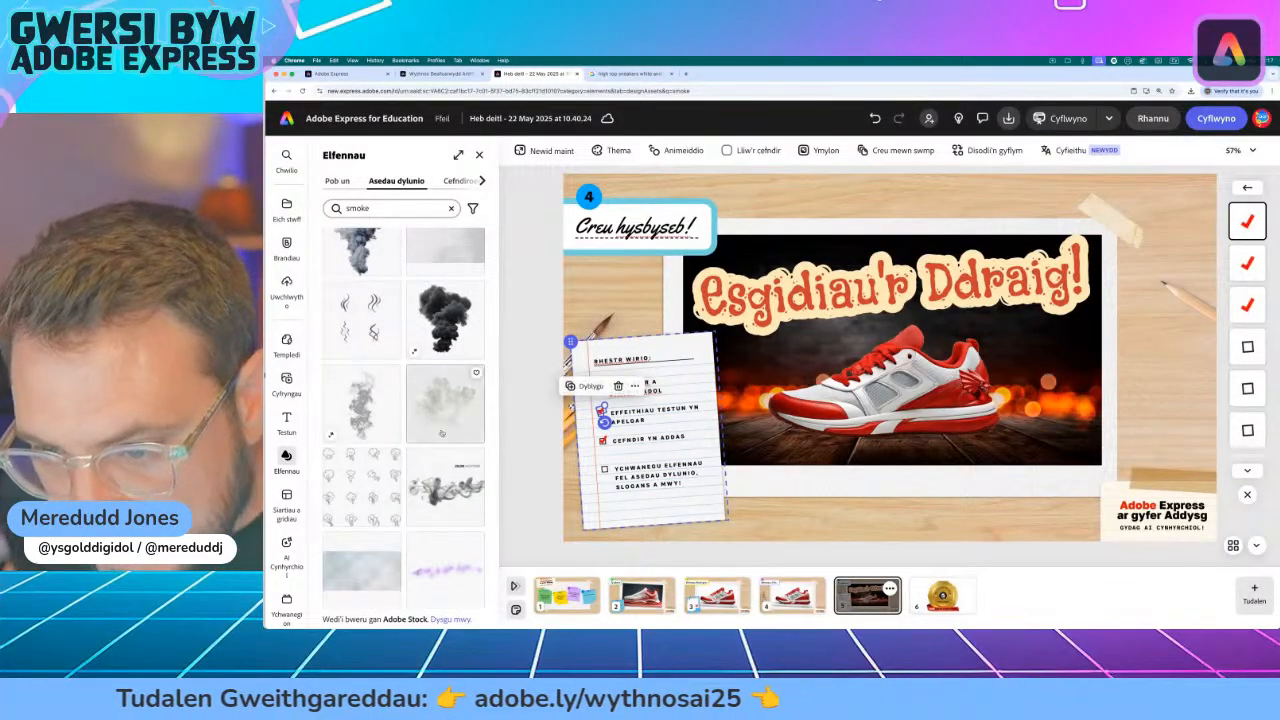
pyautogui.moveTo(437, 409); pyautogui.dragTo(727, 436)
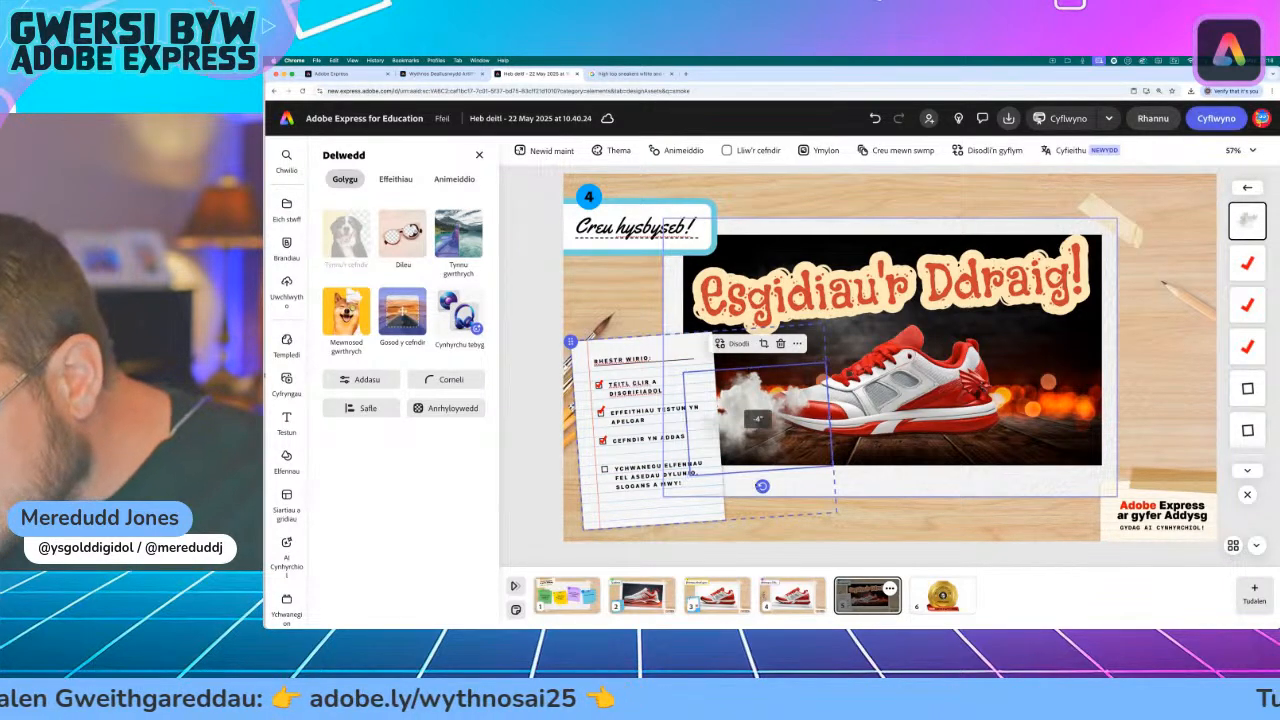
pyautogui.moveTo(762, 486); pyautogui.dragTo(806, 372)
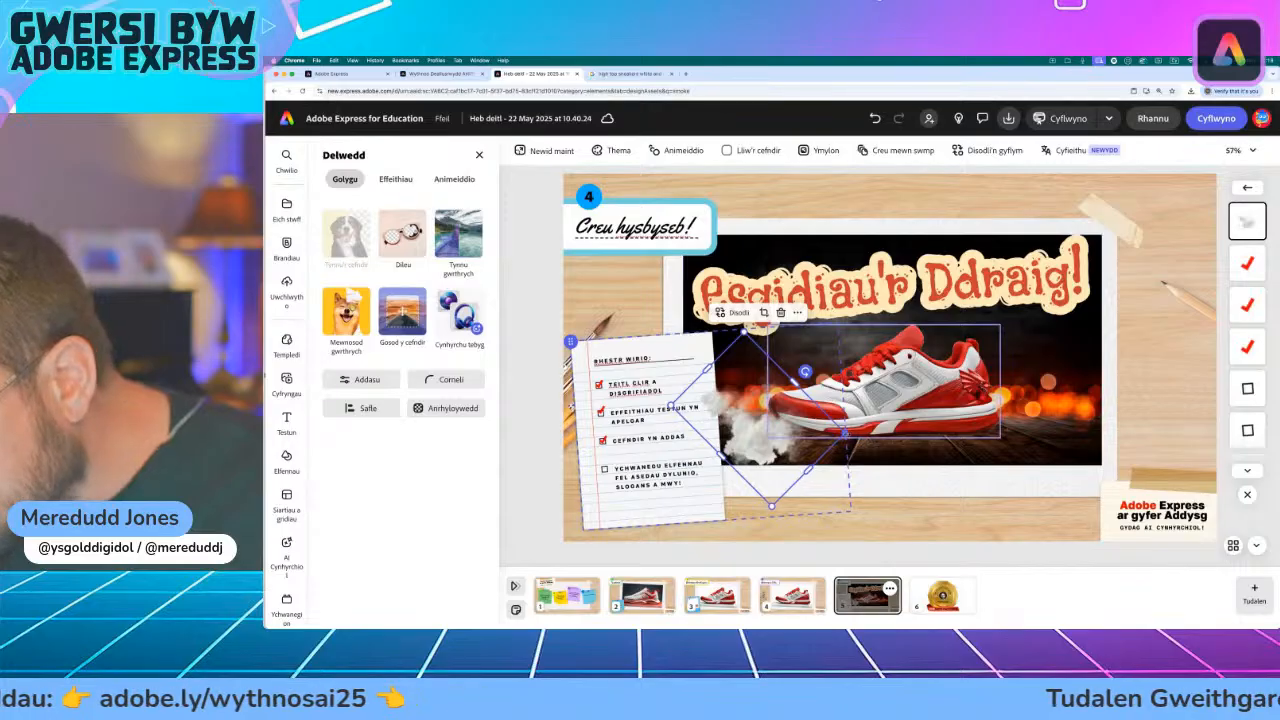
pyautogui.moveTo(845, 433); pyautogui.dragTo(879, 438)
pyautogui.moveTo(783, 440); pyautogui.dragTo(773, 426)
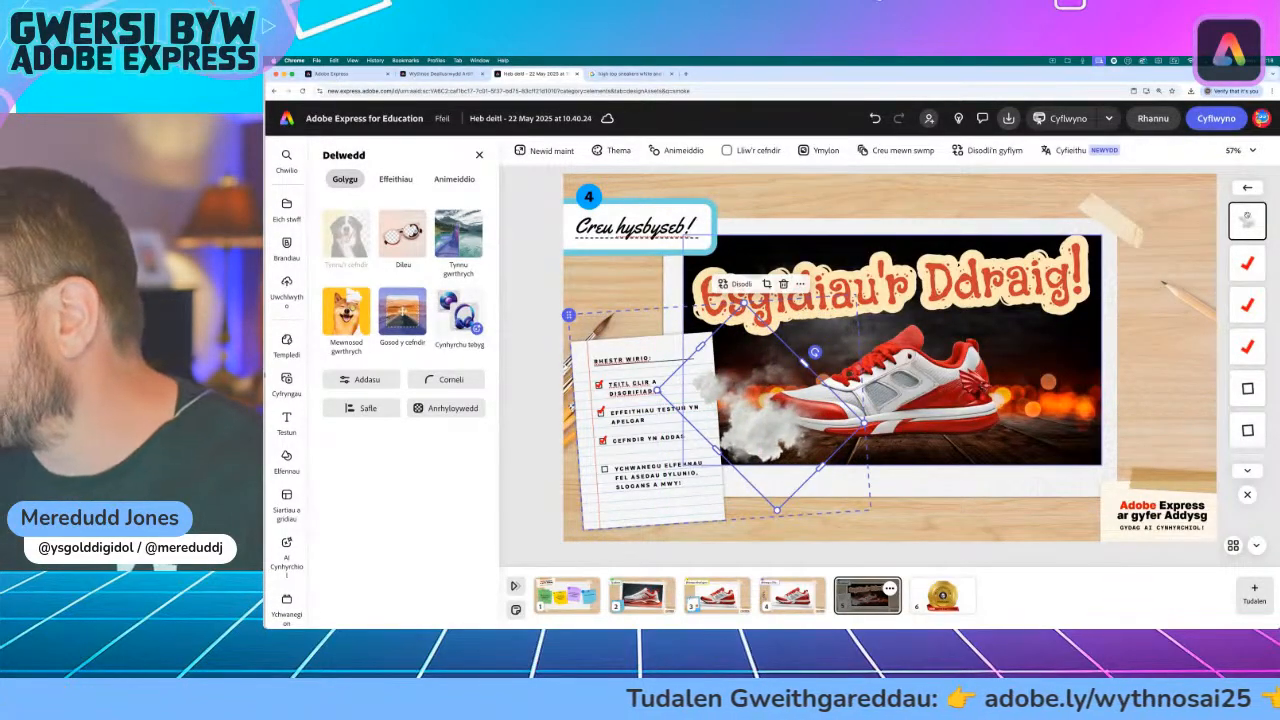
# - Move the smoke puff down the layer order so it sits behind the checklist paper
pyautogui.scroll(-5, 1247, 440)
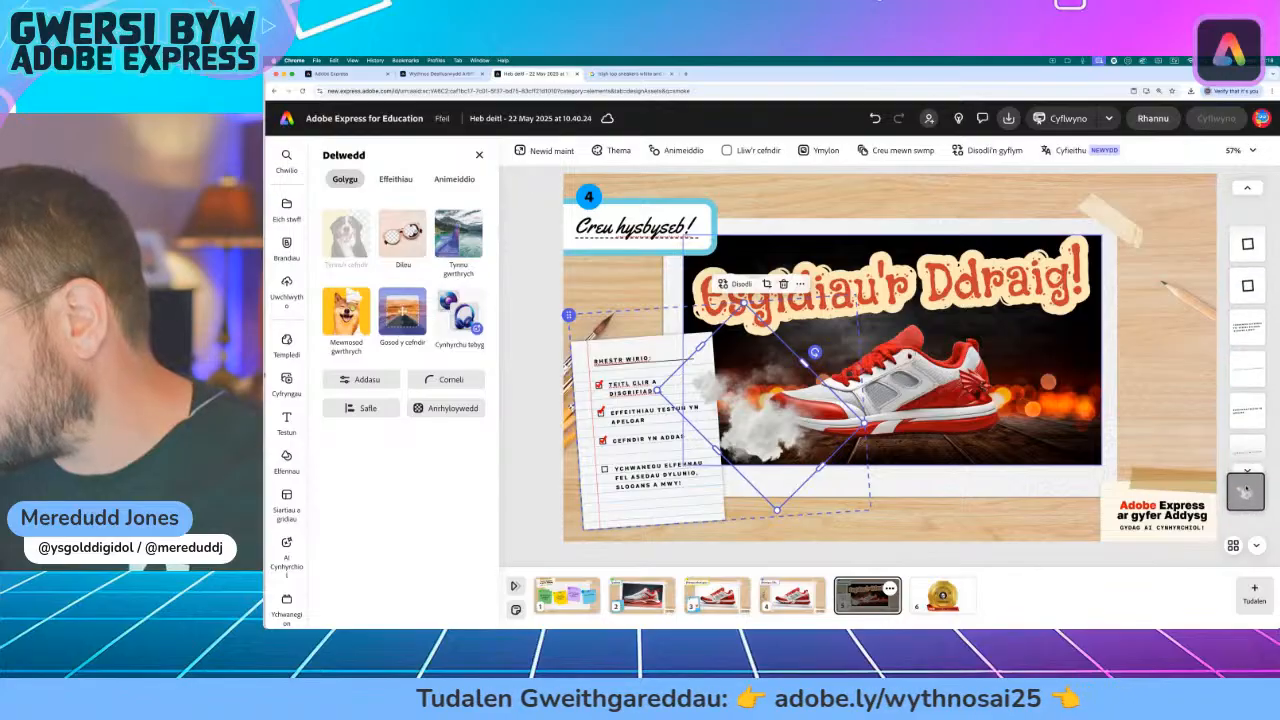
pyautogui.moveTo(1246, 489); pyautogui.dragTo(1252, 447)
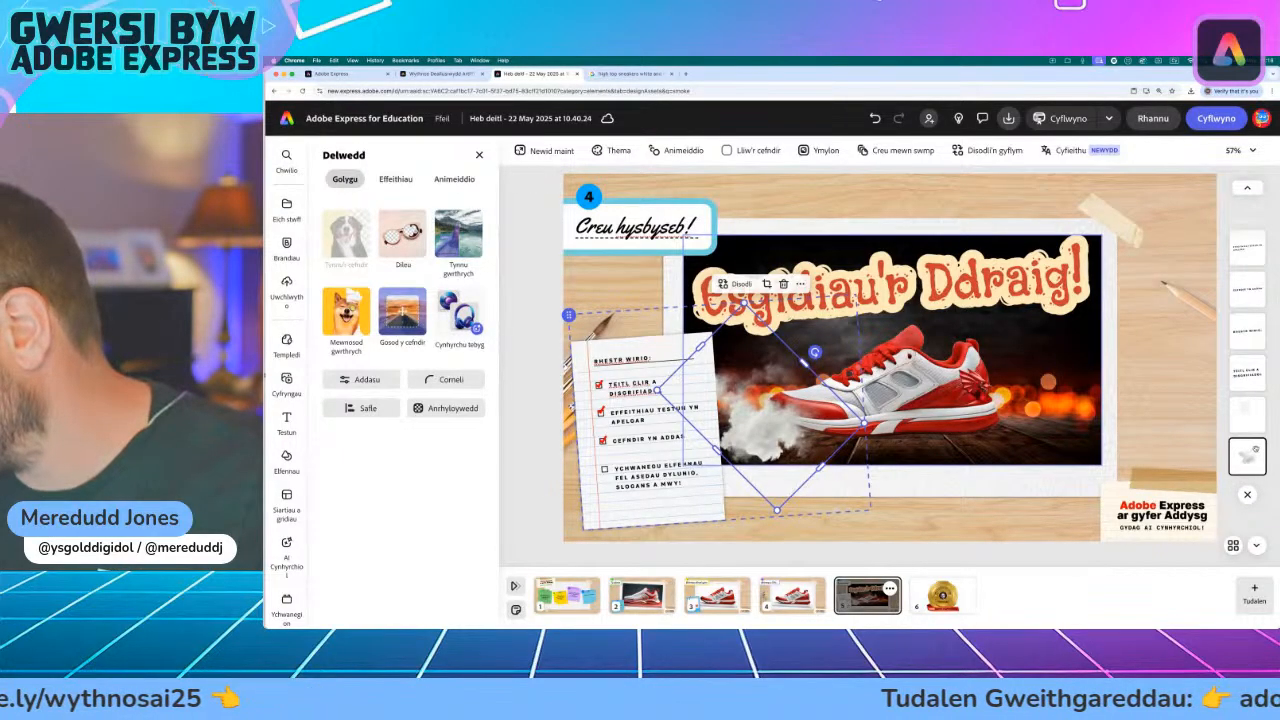
pyautogui.moveTo(1246, 456)
pyautogui.mouseDown()
pyautogui.moveTo(1250, 466)
pyautogui.moveTo(1249, 443)
pyautogui.moveTo(1249, 500)
pyautogui.moveTo(1247, 456)
pyautogui.mouseUp()
pyautogui.click(543, 285)
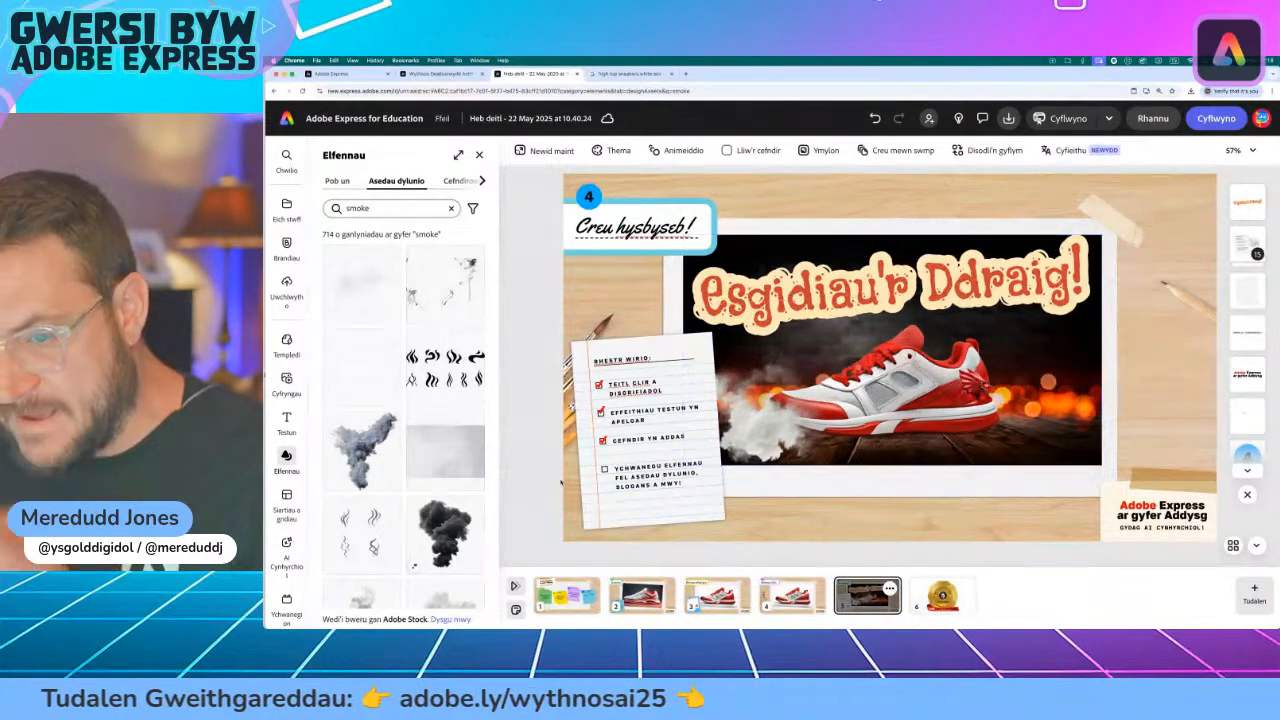
# - Add a faint, wide smoke image, turn it upside down and place it in the advert's lower right corner
pyautogui.scroll(-10, 436, 426)
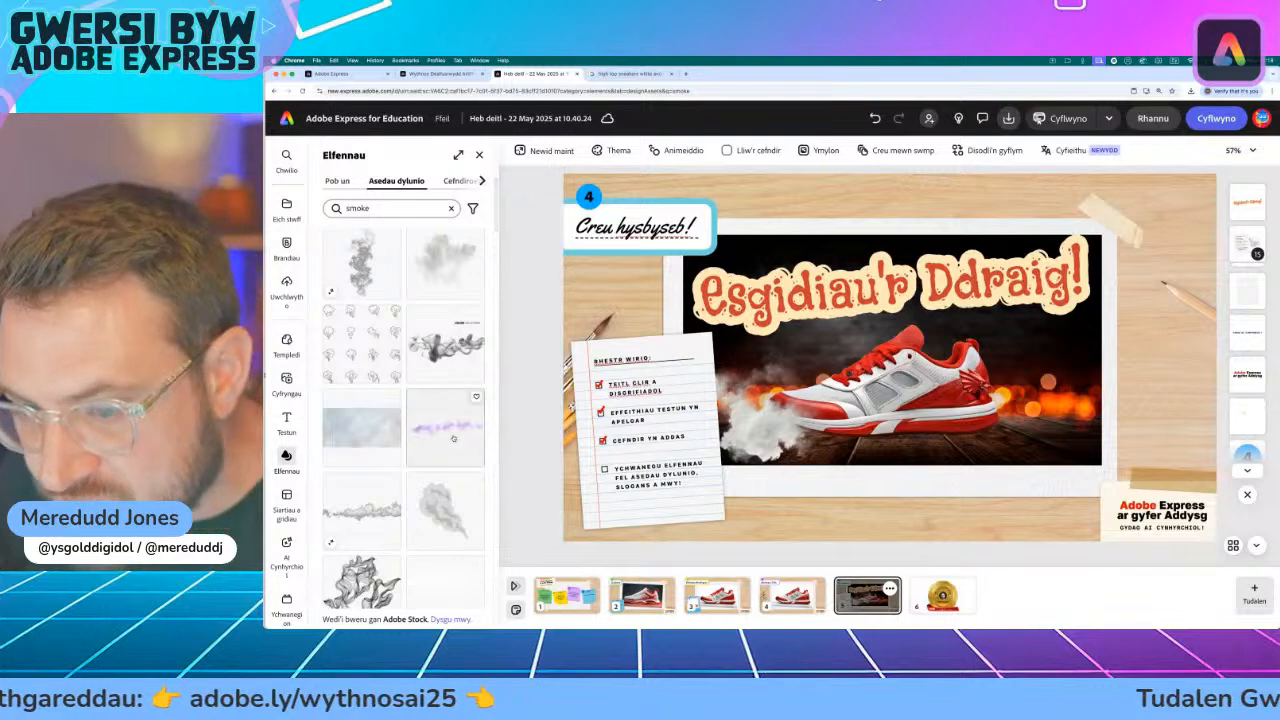
pyautogui.scroll(-5, 436, 426)
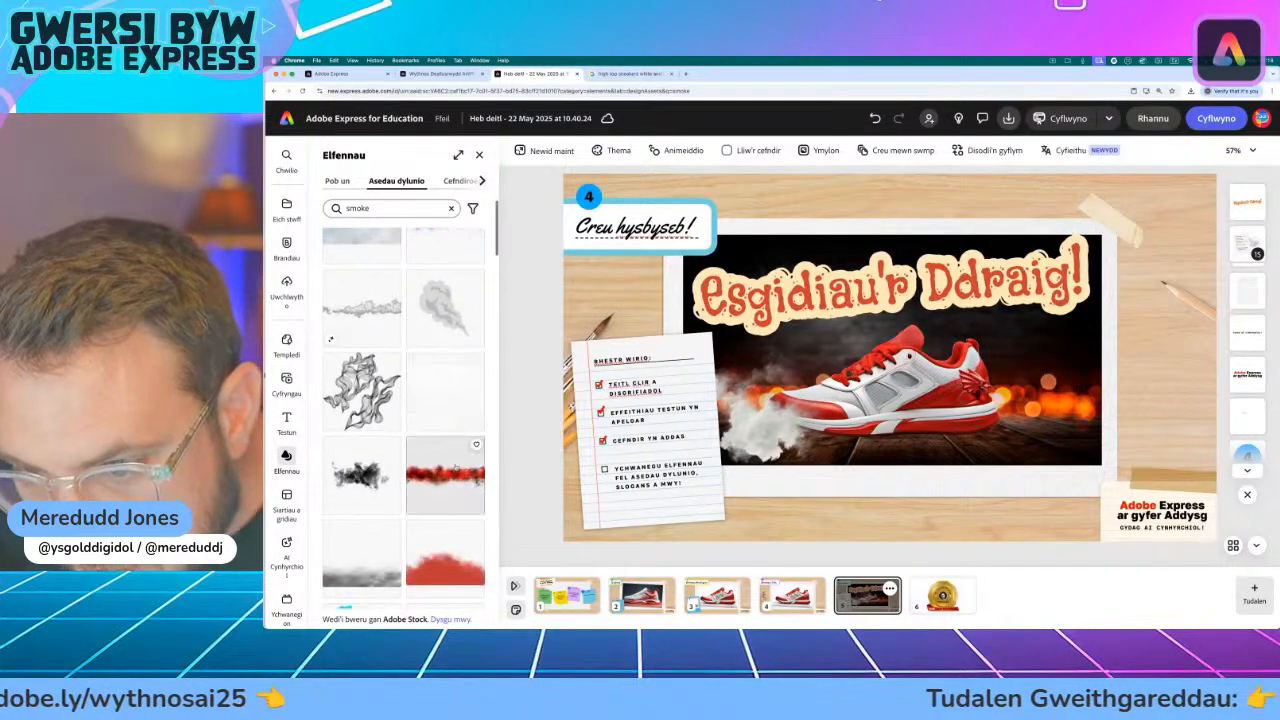
pyautogui.click(445, 390)
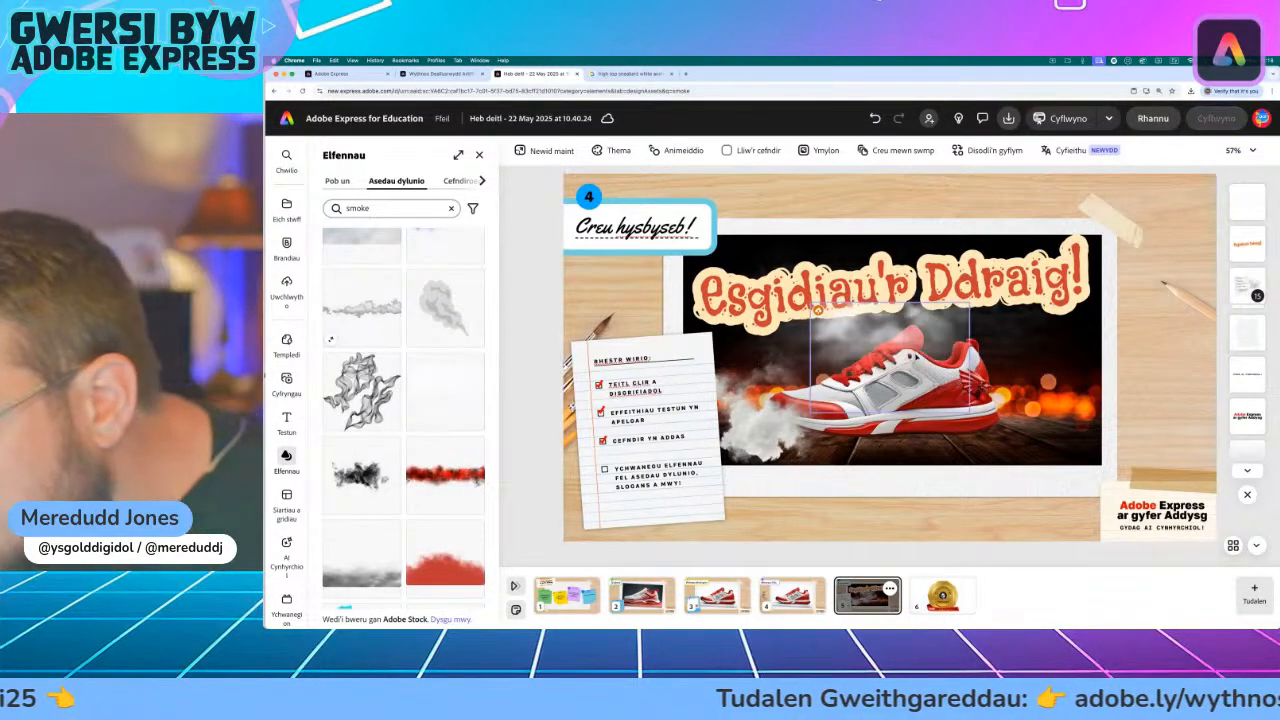
pyautogui.moveTo(897, 320); pyautogui.dragTo(1011, 360)
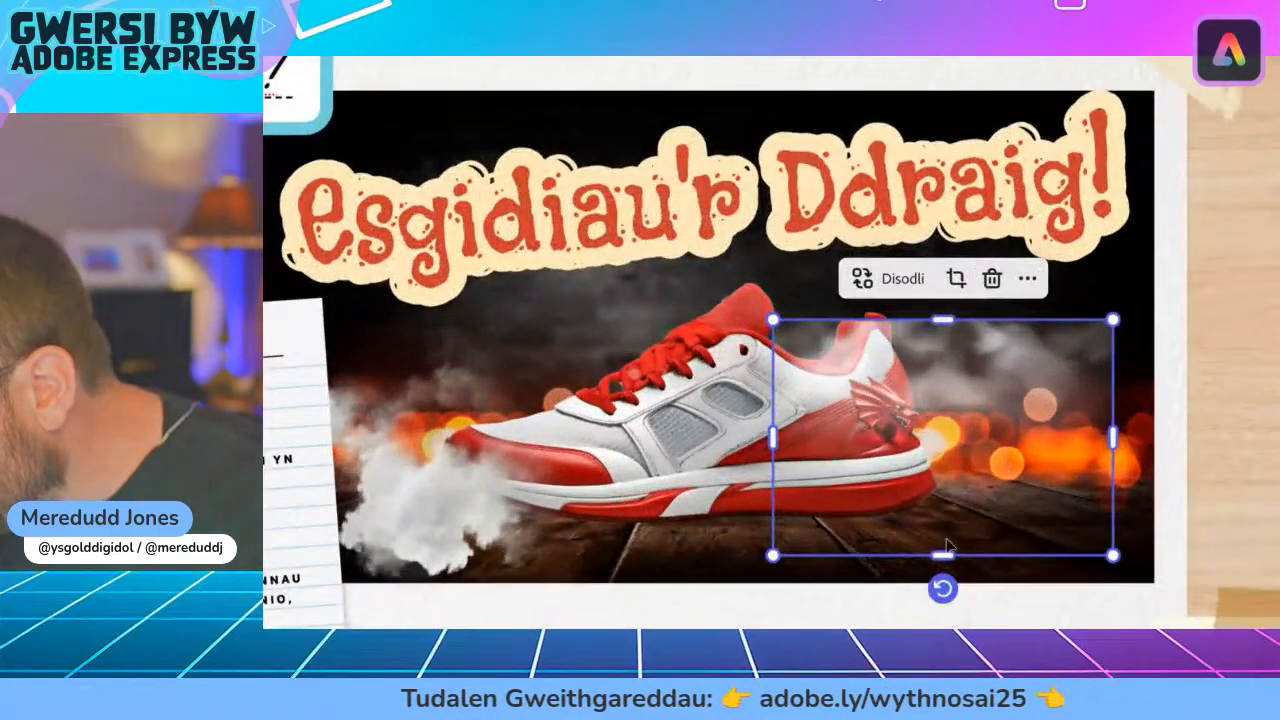
pyautogui.moveTo(943, 589); pyautogui.dragTo(946, 343)
pyautogui.moveTo(1038, 513); pyautogui.dragTo(1074, 531)
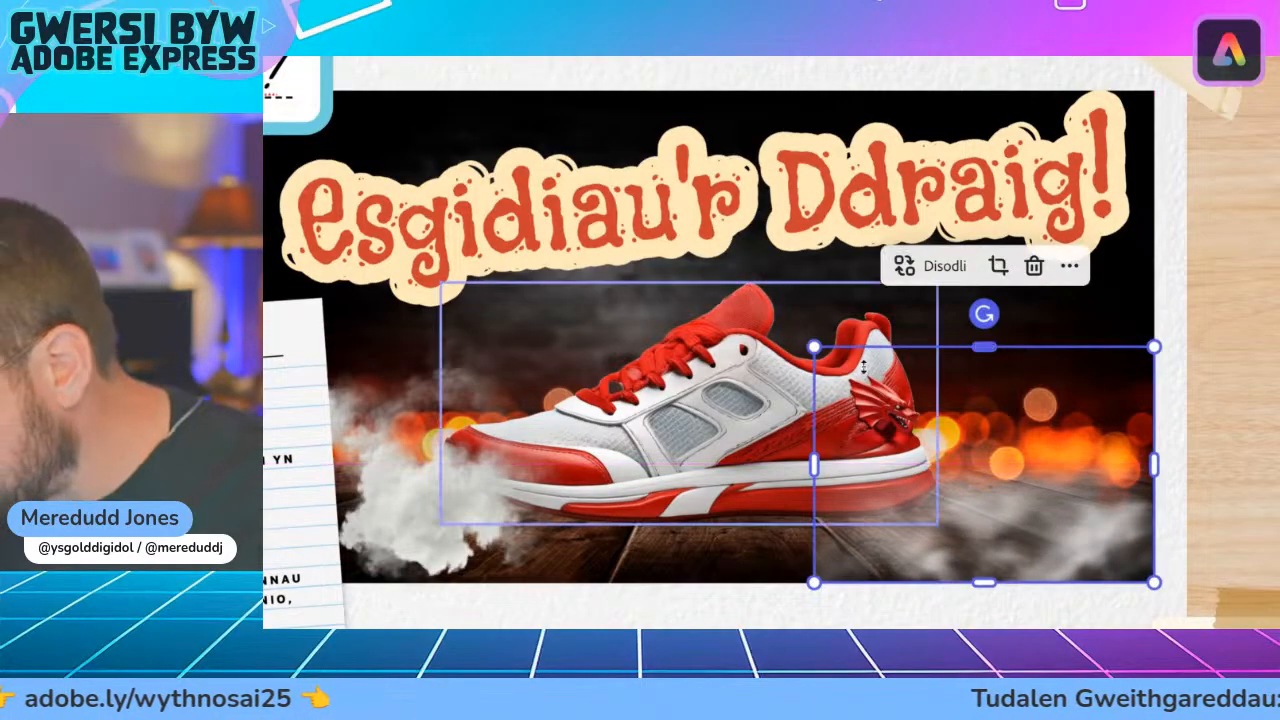
# - Enlarge the faint smoke image from its corner until it reaches the advert's top edge and covers the shoe
pyautogui.moveTo(443, 286); pyautogui.dragTo(445, 91)
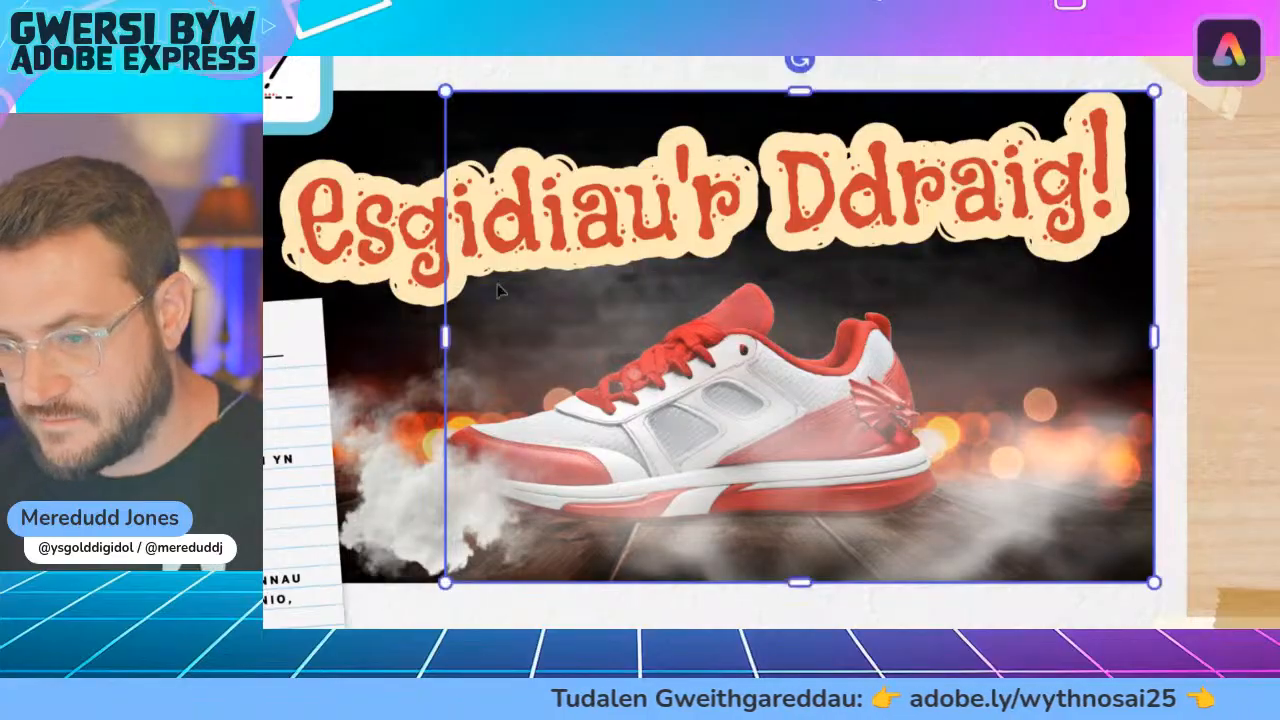
pyautogui.scroll(2, 718, 378)
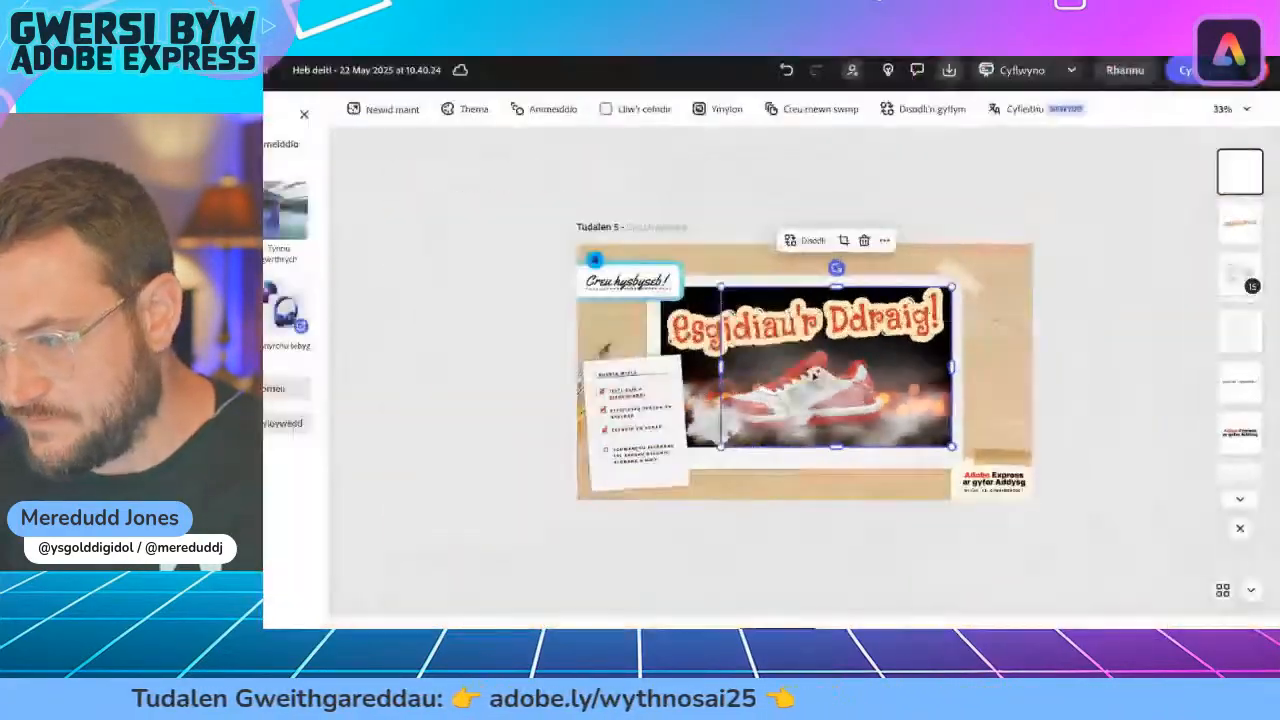
pyautogui.scroll(3, 664, 370)
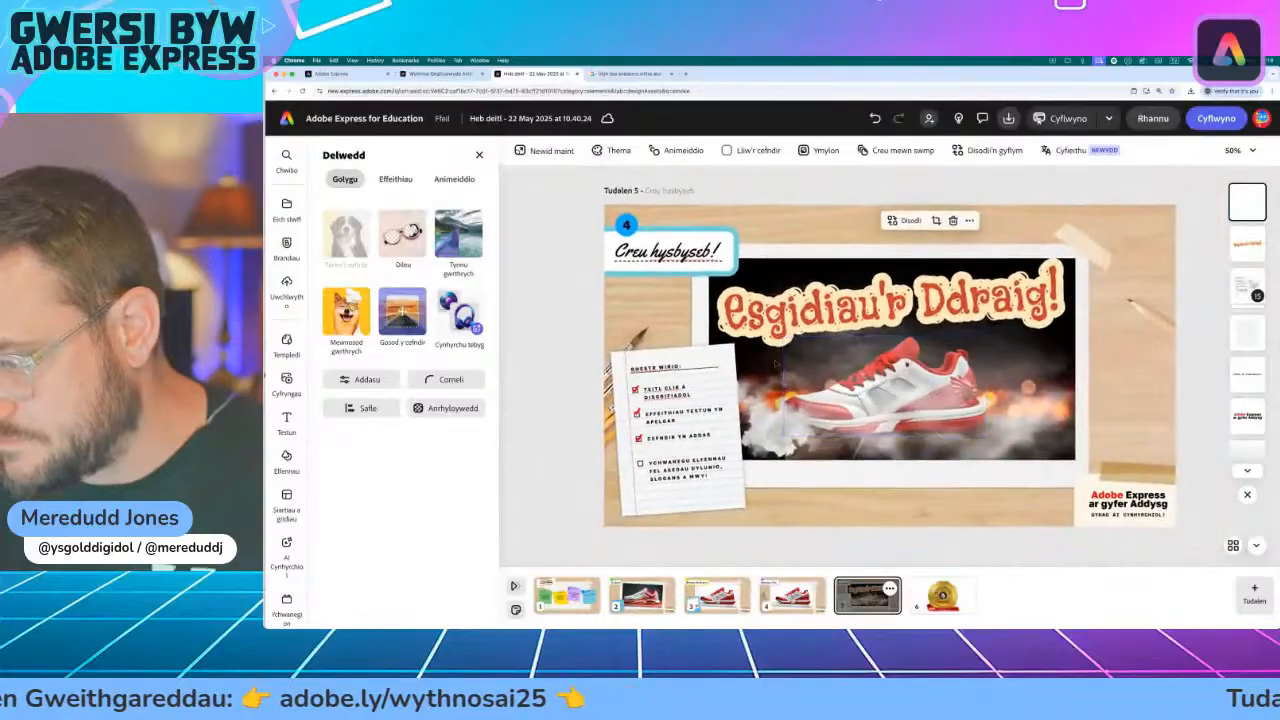
pyautogui.click(573, 314)
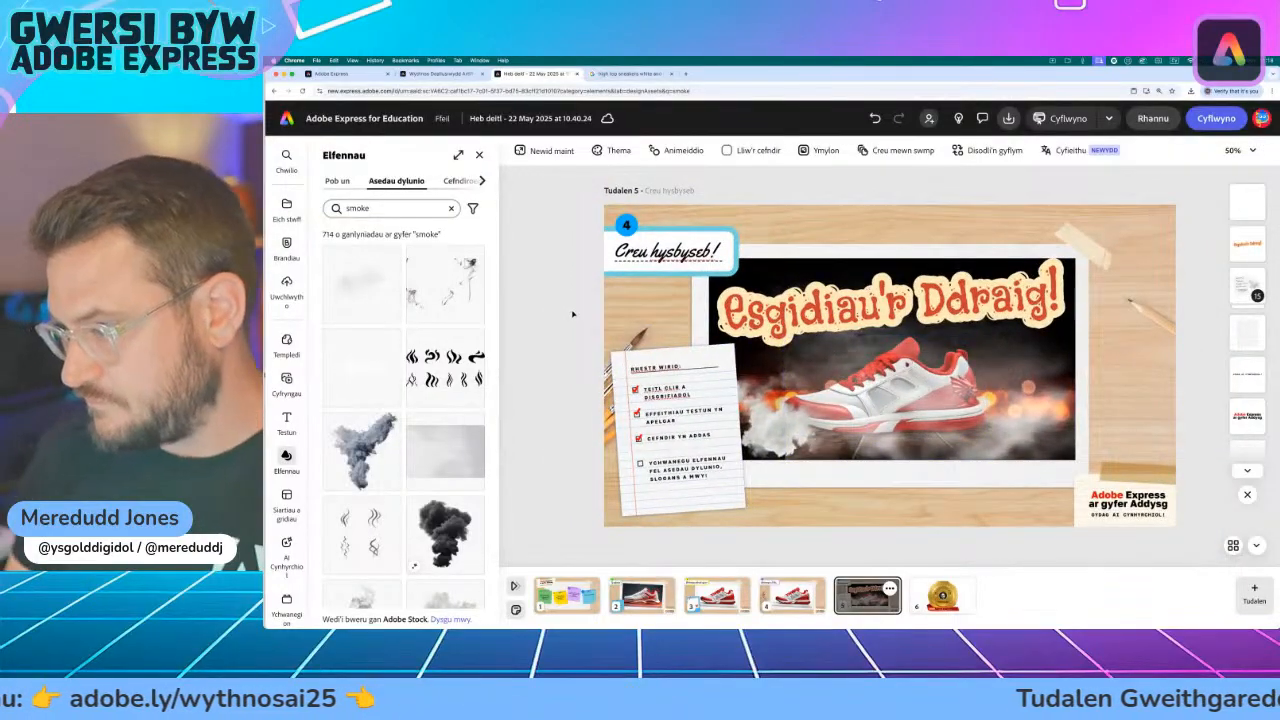
# - Reduce the opacity of the large smoke image over the shoe to about 58%
pyautogui.click(997, 436)
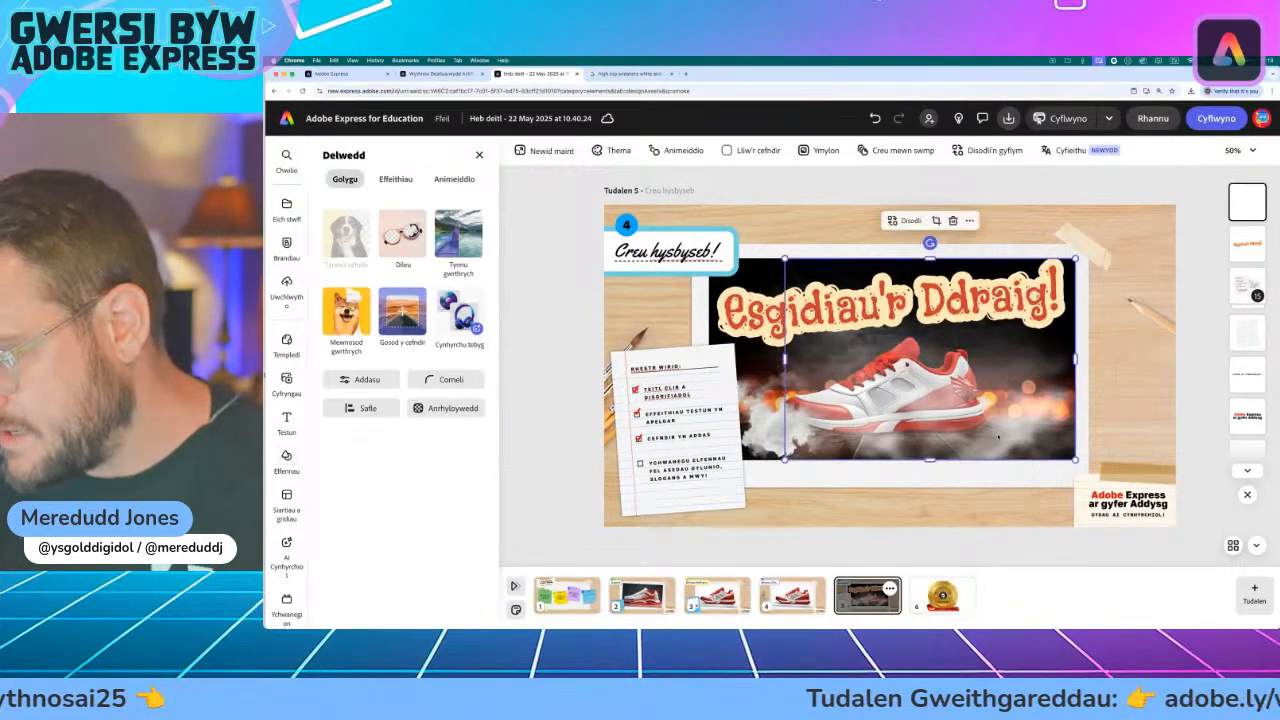
pyautogui.click(419, 410)
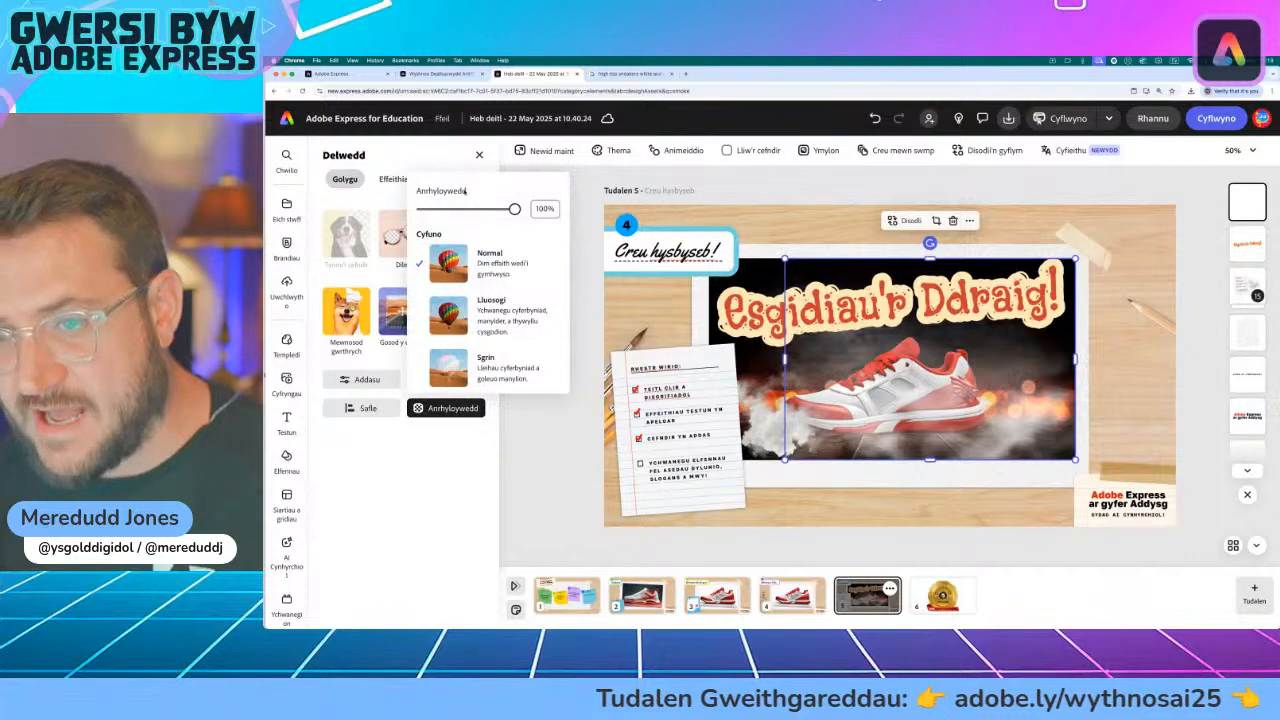
pyautogui.moveTo(514, 208); pyautogui.dragTo(472, 208)
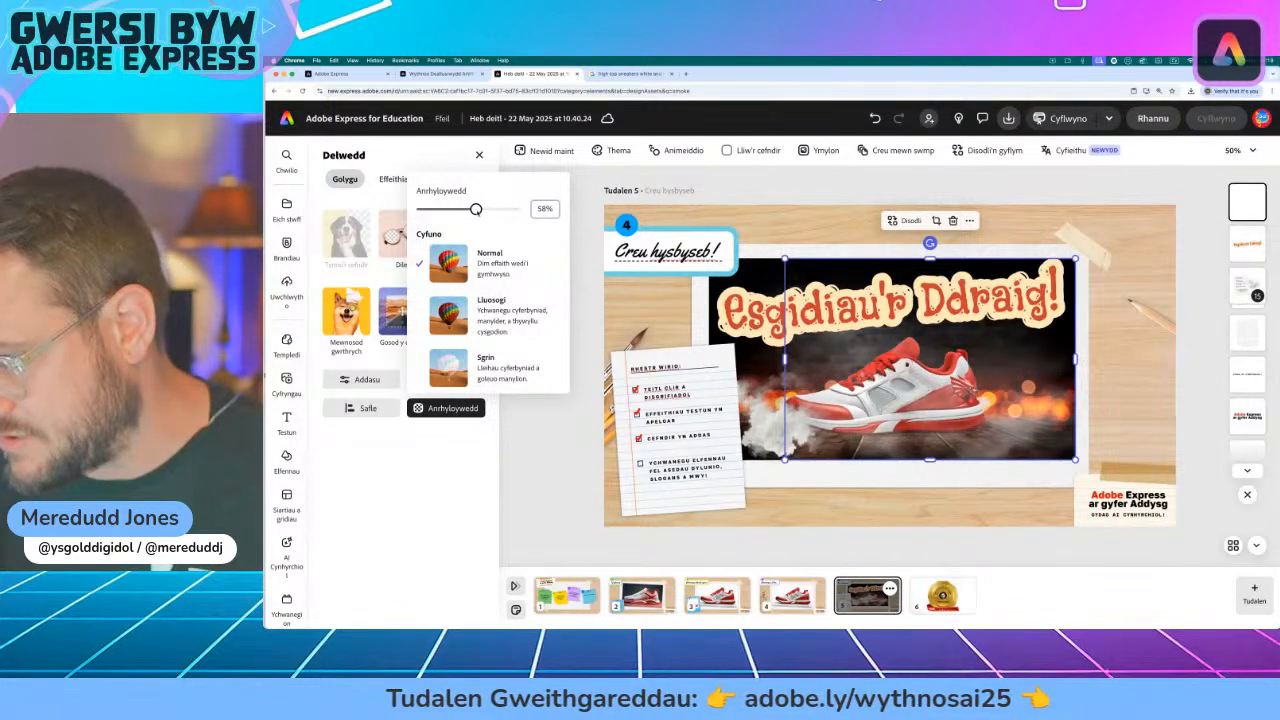
pyautogui.click(453, 401)
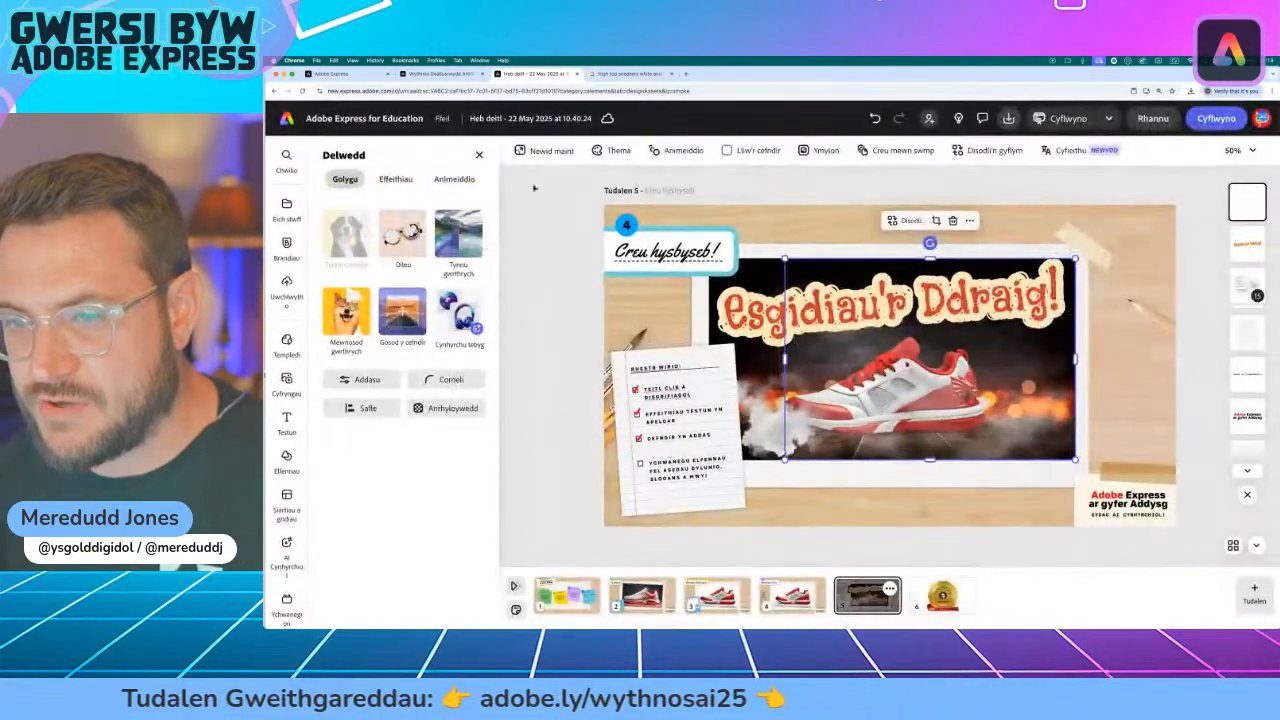
# - Search the design assets for "flame" and browse the flame graphics
pyautogui.click(287, 457)
pyautogui.click(451, 208)
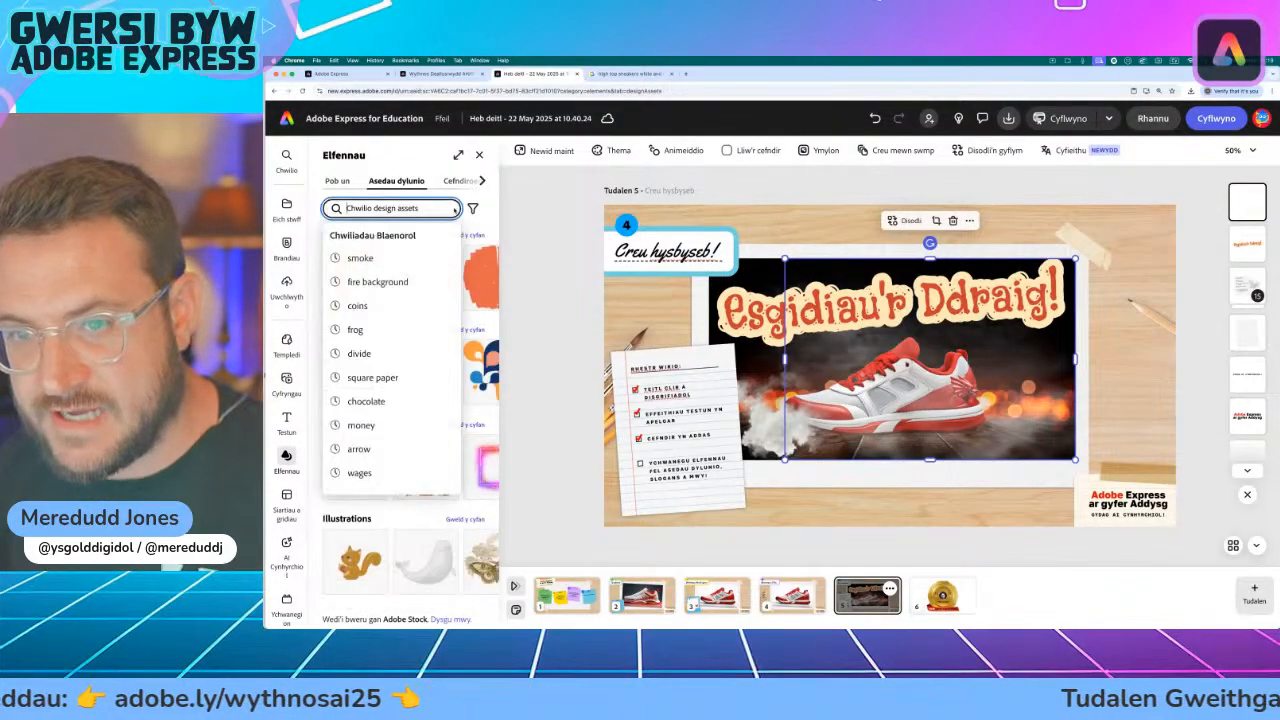
pyautogui.write('flame')
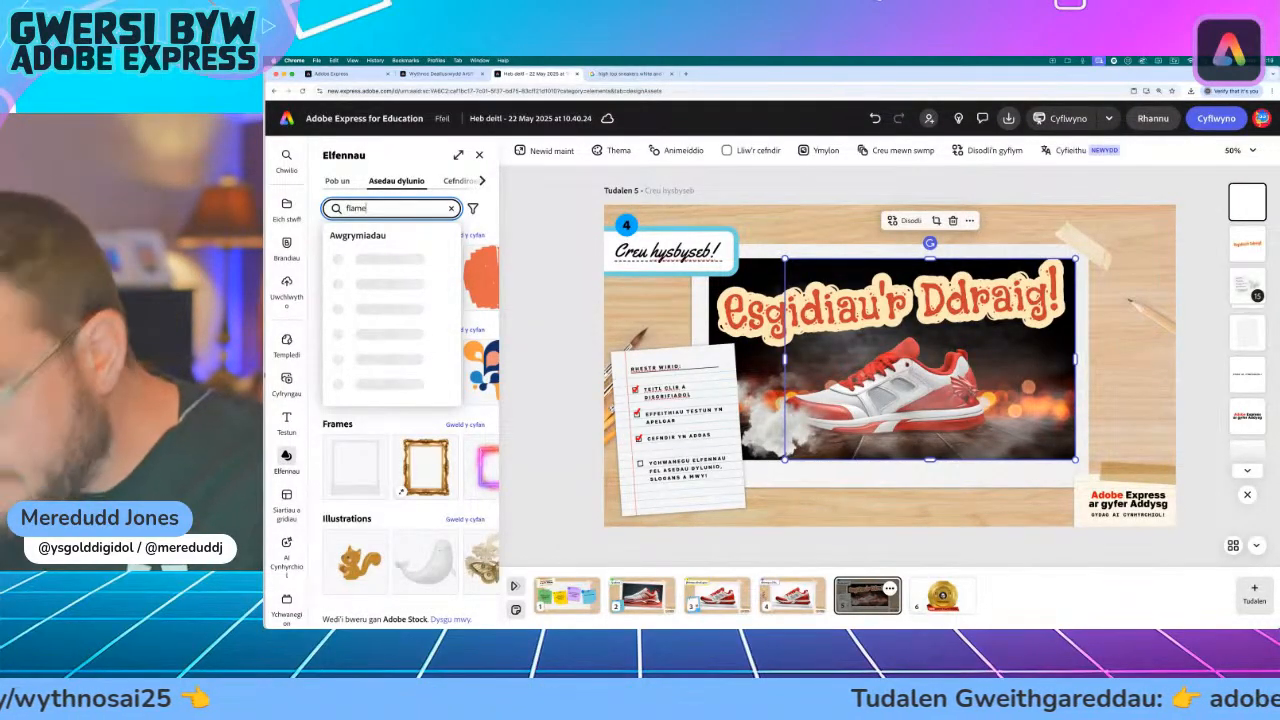
pyautogui.press('Return')
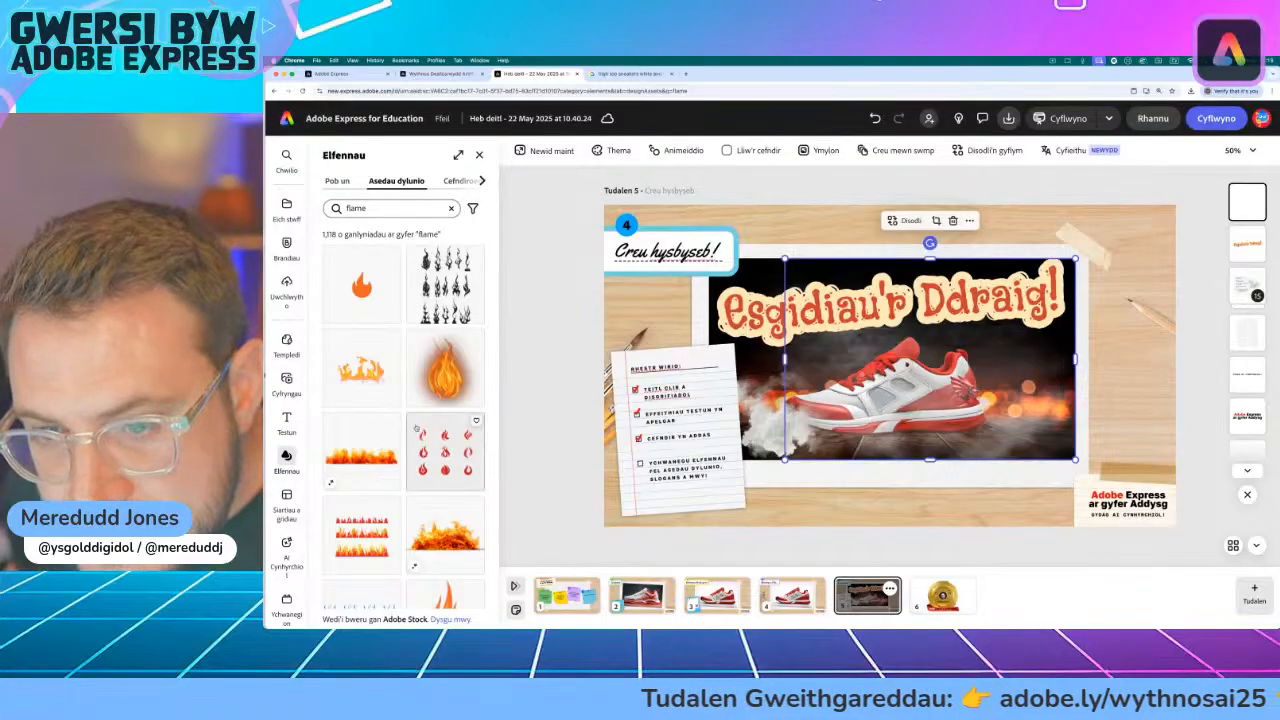
pyautogui.scroll(-5, 415, 428)
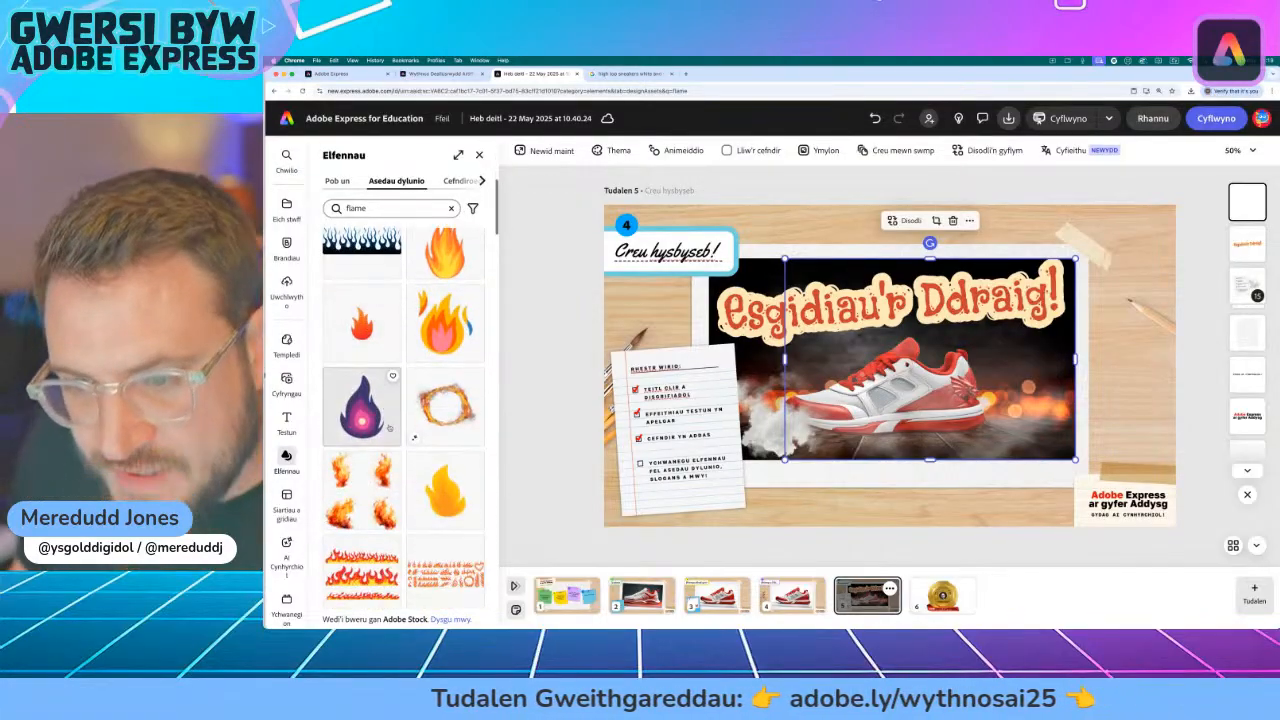
# - Reduce the opacity of the small smoke puff beside the checklist paper to about 64%
pyautogui.click(771, 438)
pyautogui.click(448, 408)
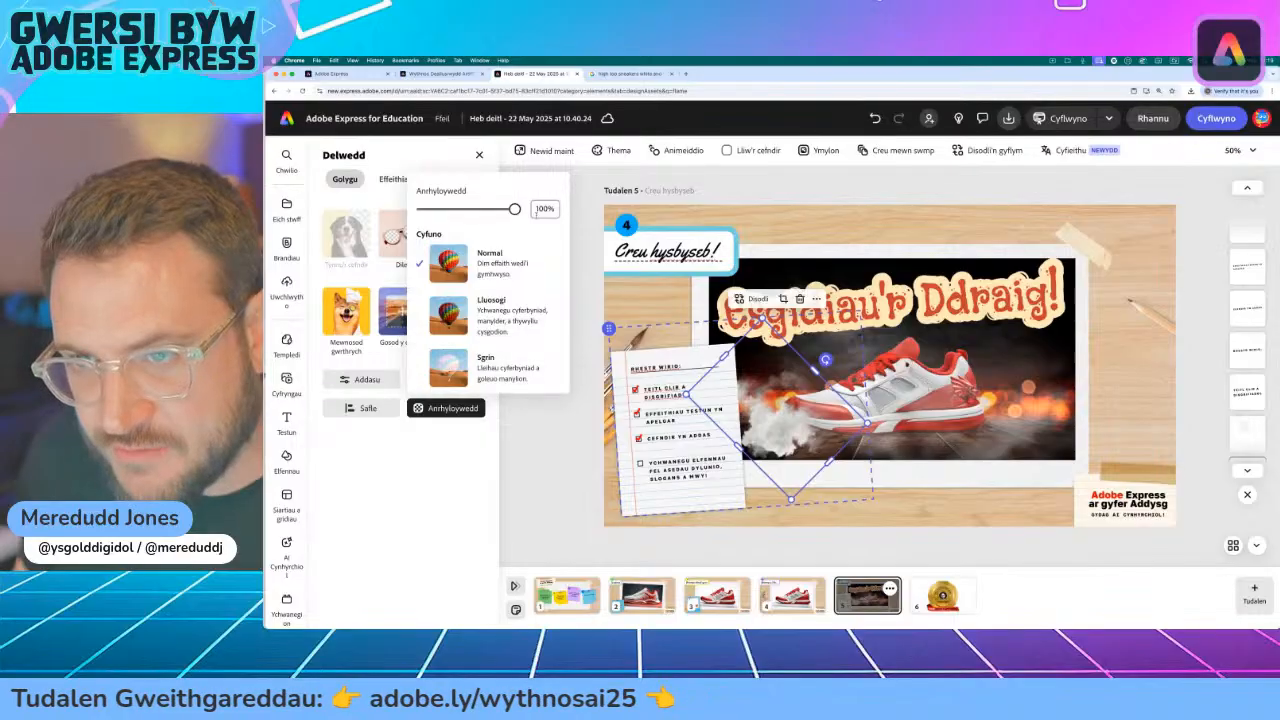
pyautogui.moveTo(514, 208); pyautogui.dragTo(476, 208)
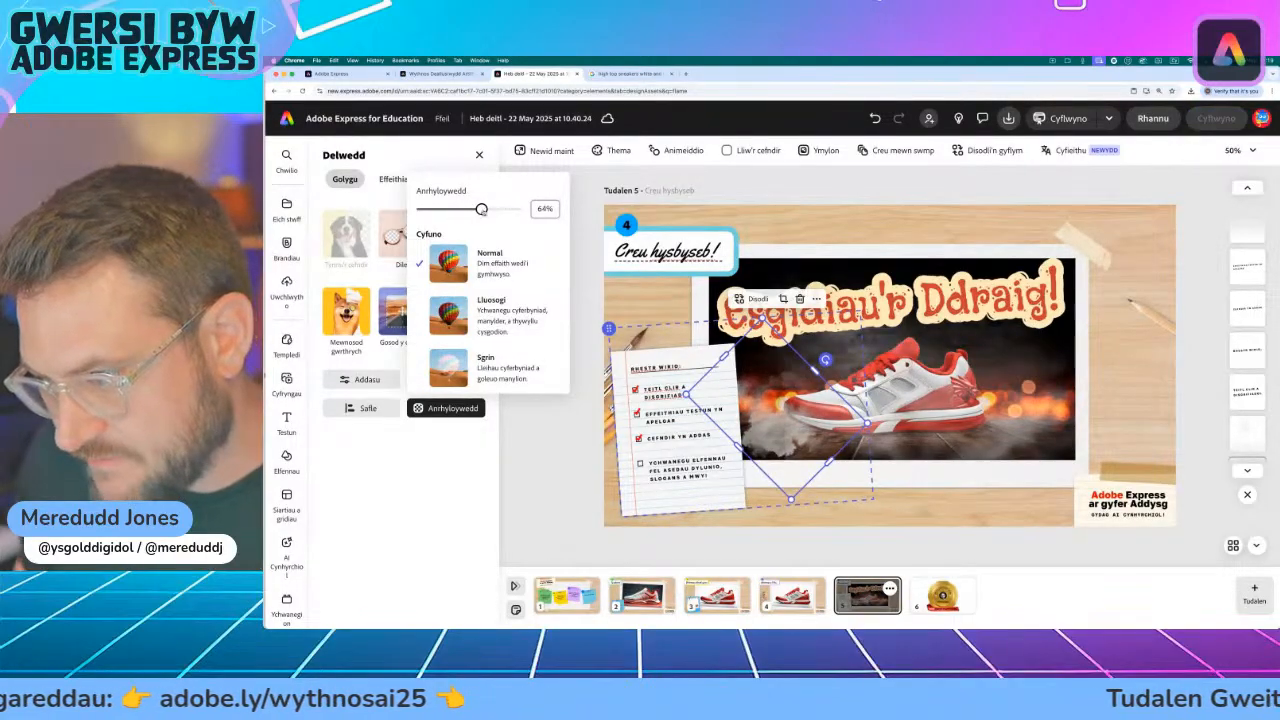
pyautogui.click(463, 547)
pyautogui.press('Escape')
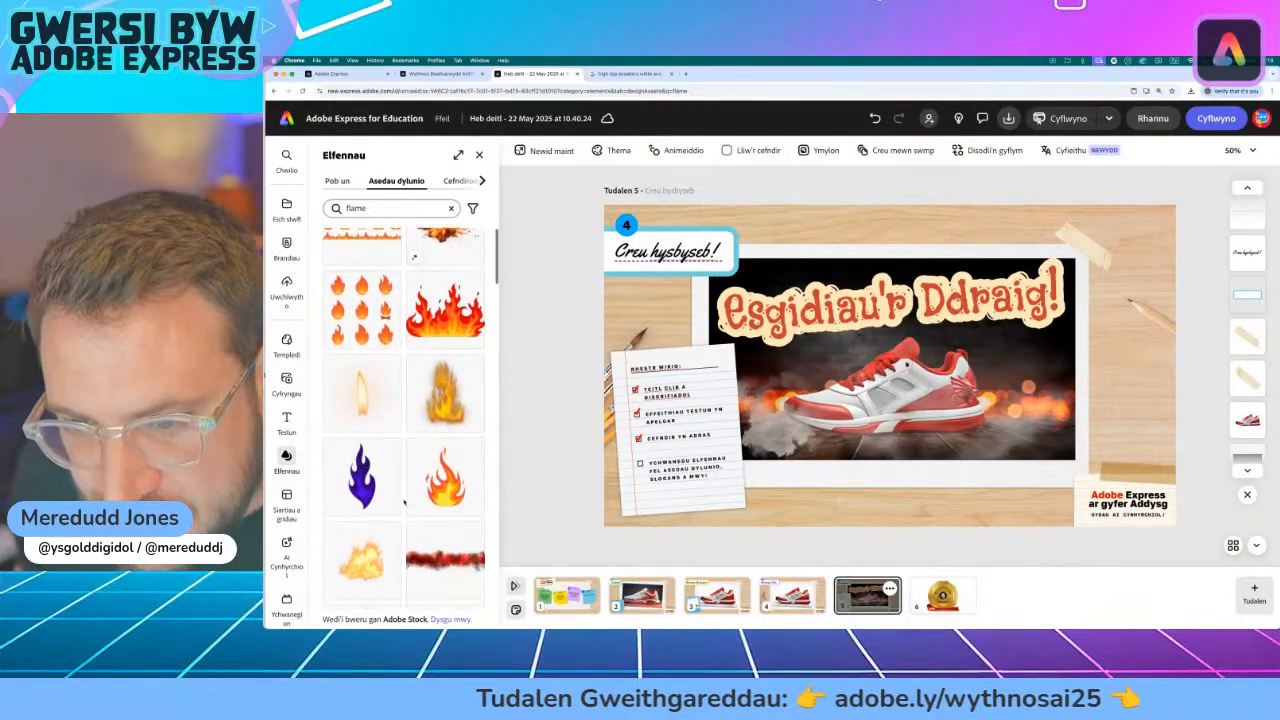
# - Browse further flame graphics, refine the design asset search to "flame photo" and look through its results
pyautogui.scroll(-10, 410, 494)
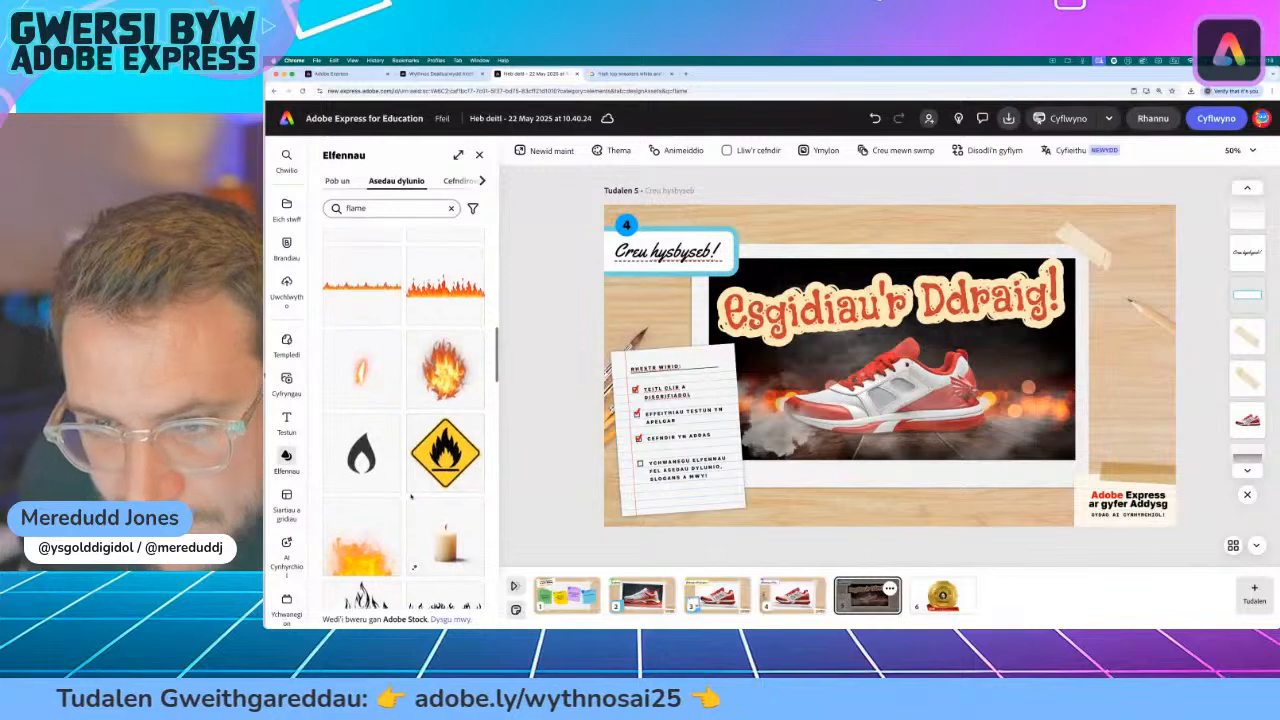
pyautogui.scroll(-2, 410, 496)
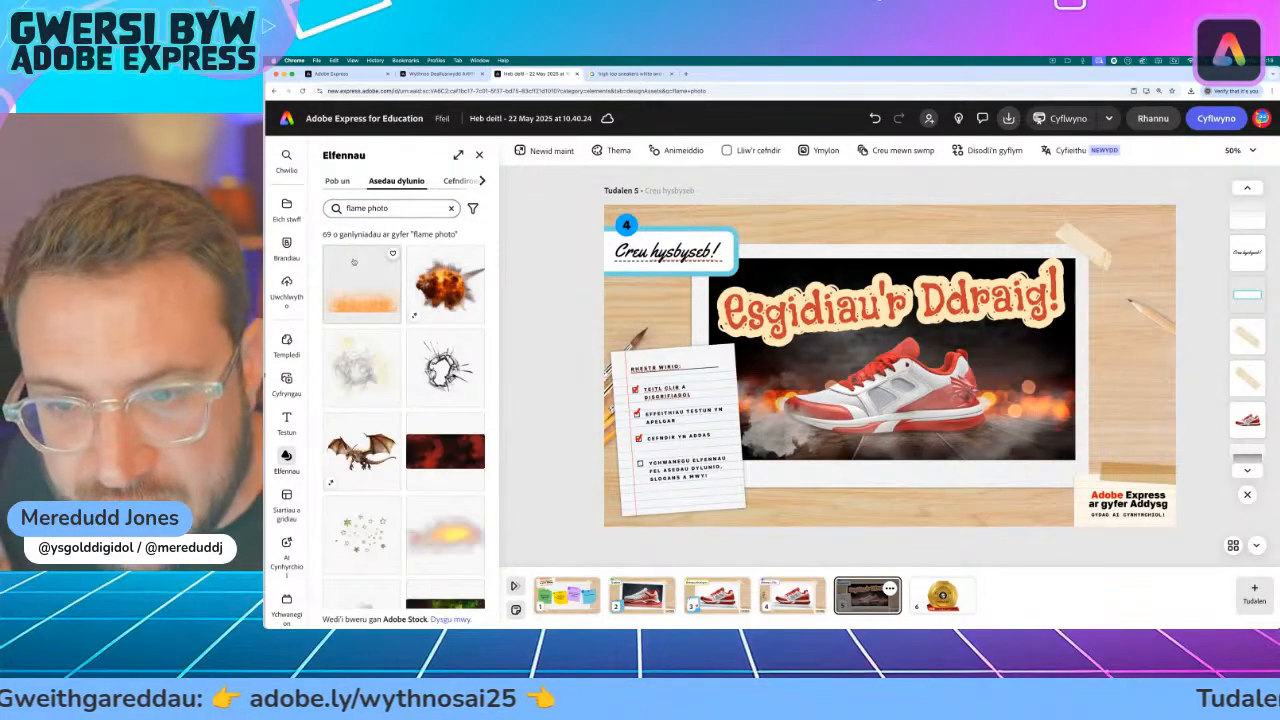
pyautogui.scroll(-10, 370, 339)
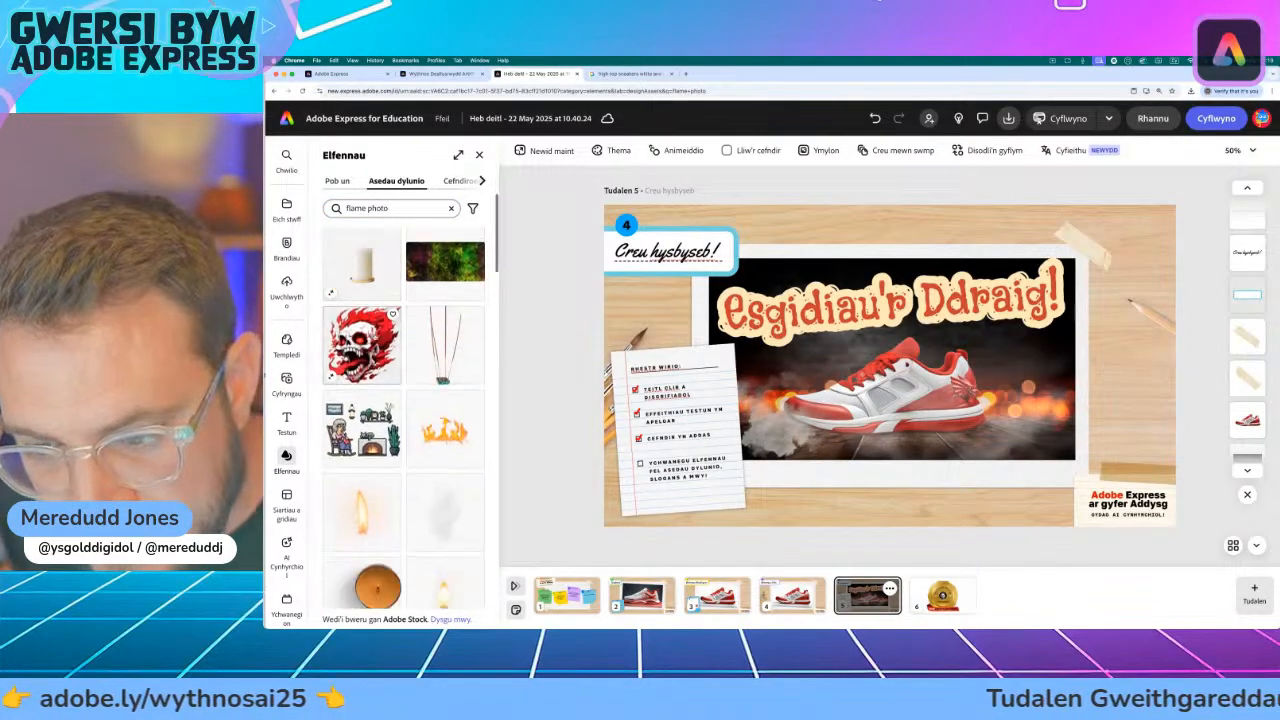
pyautogui.scroll(5, 376, 340)
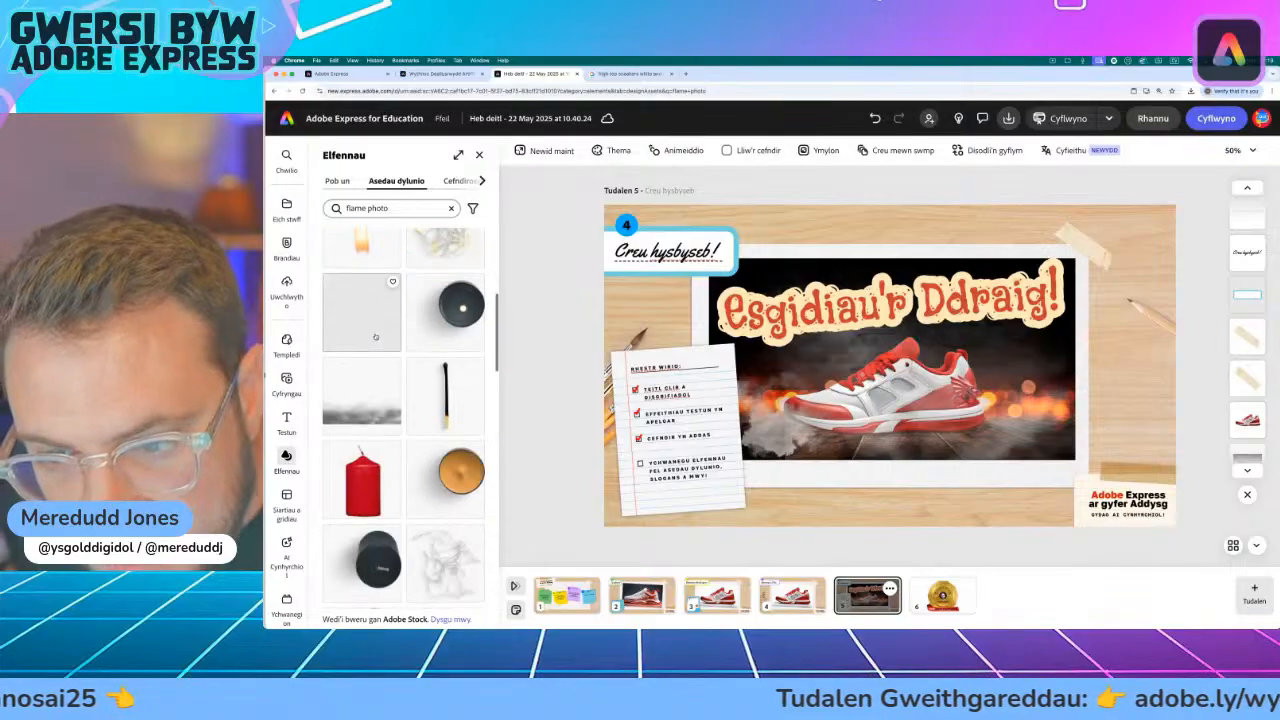
# - Search the design assets for "fire photo" and place the soft orange fire glow over the shoe in the advert
pyautogui.click(346, 208)
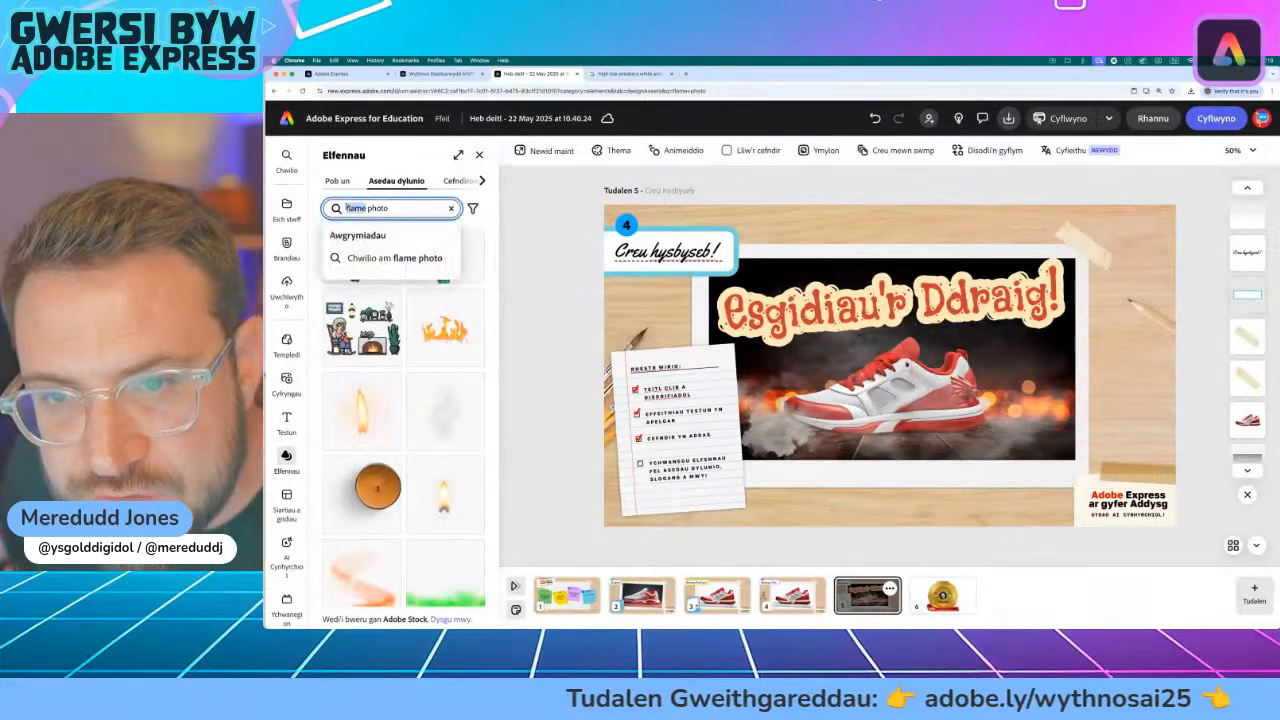
pyautogui.write('fire')
pyautogui.press('Return')
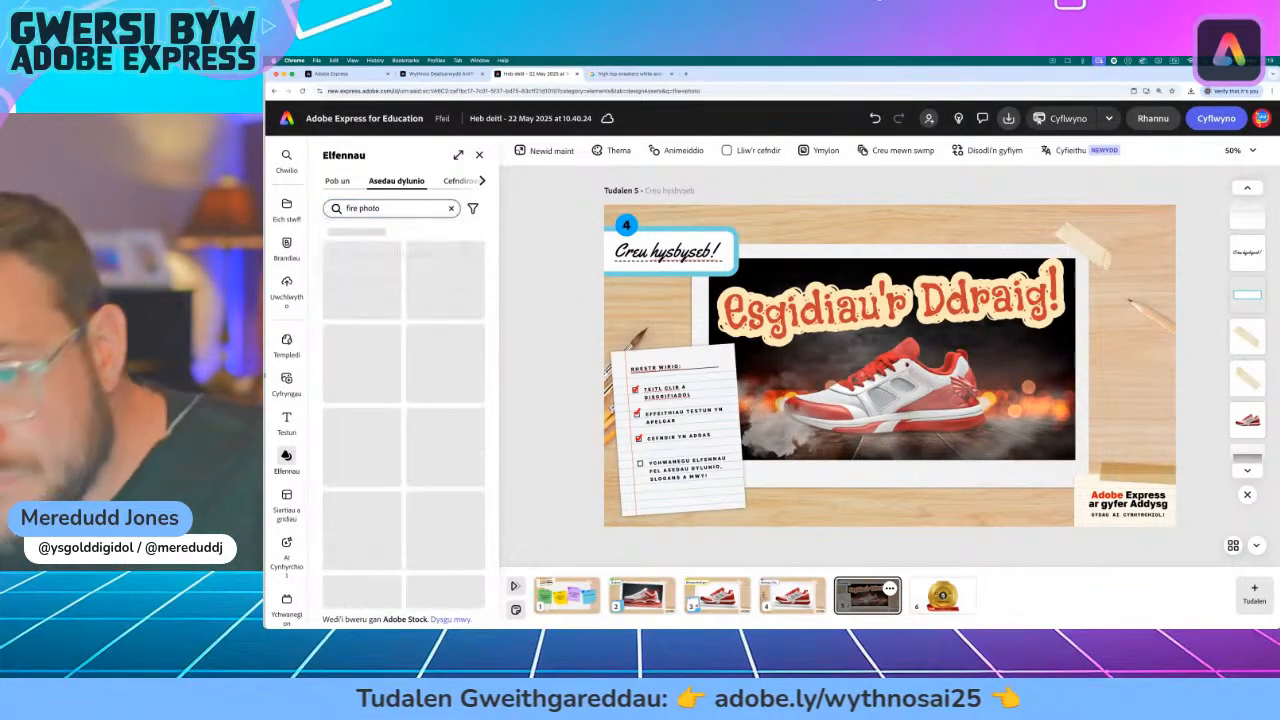
pyautogui.scroll(-8, 404, 300)
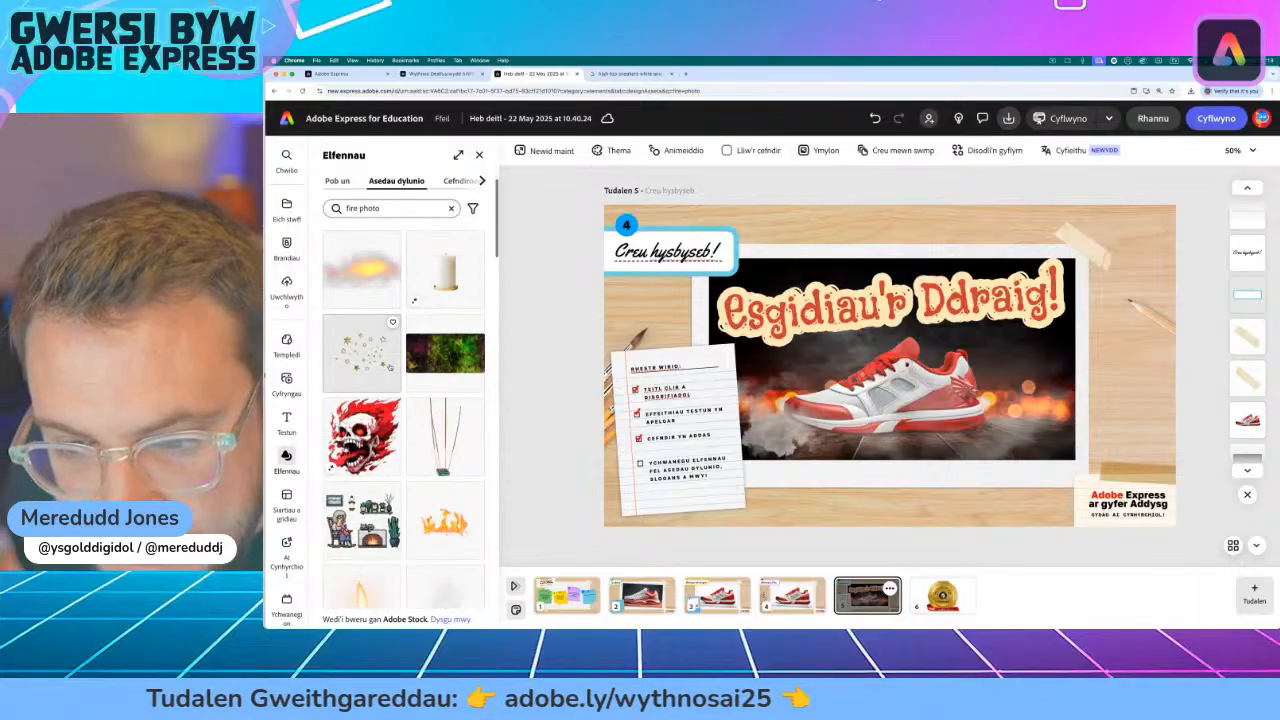
pyautogui.scroll(-5, 419, 452)
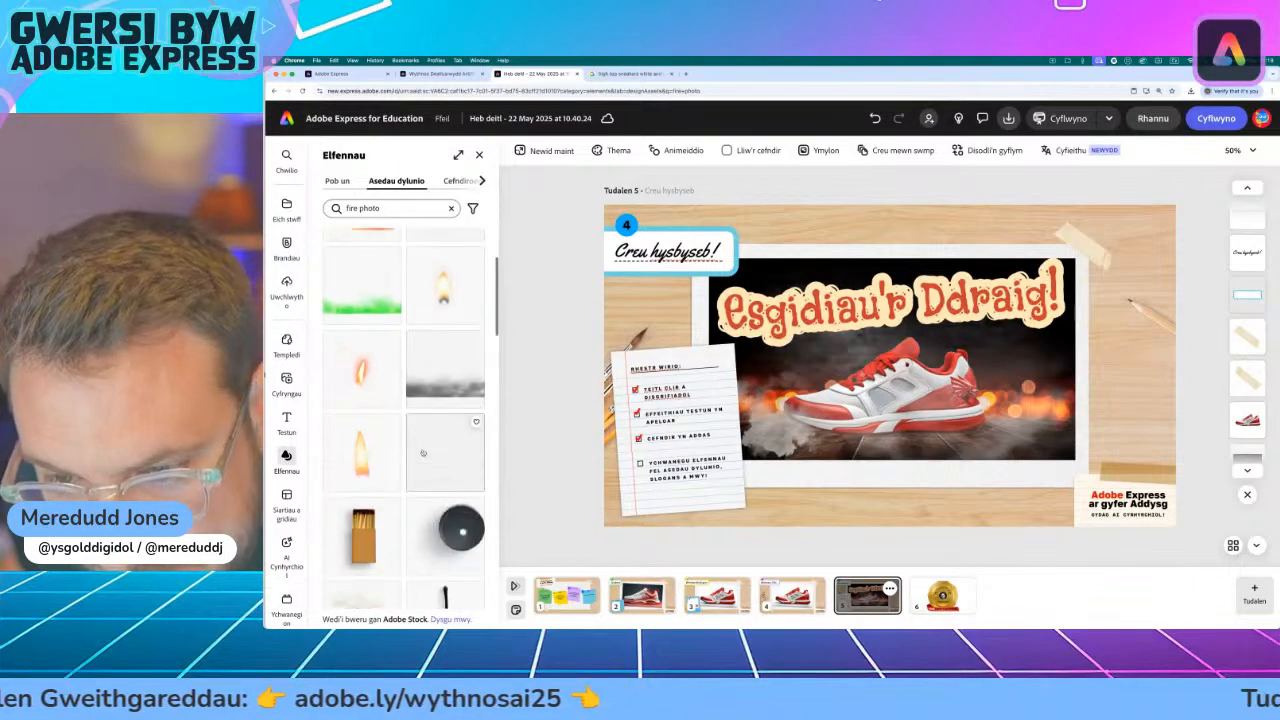
pyautogui.scroll(-3, 423, 453)
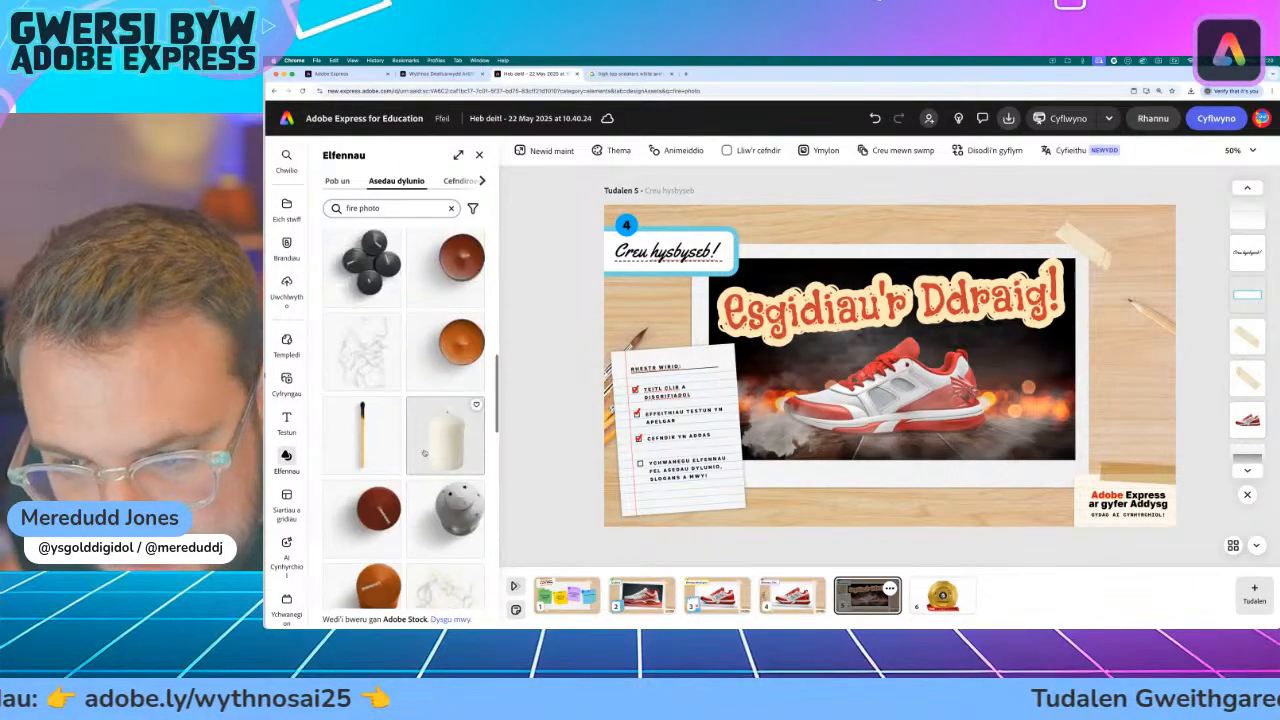
pyautogui.scroll(15, 410, 342)
pyautogui.moveTo(445, 368); pyautogui.dragTo(860, 353)
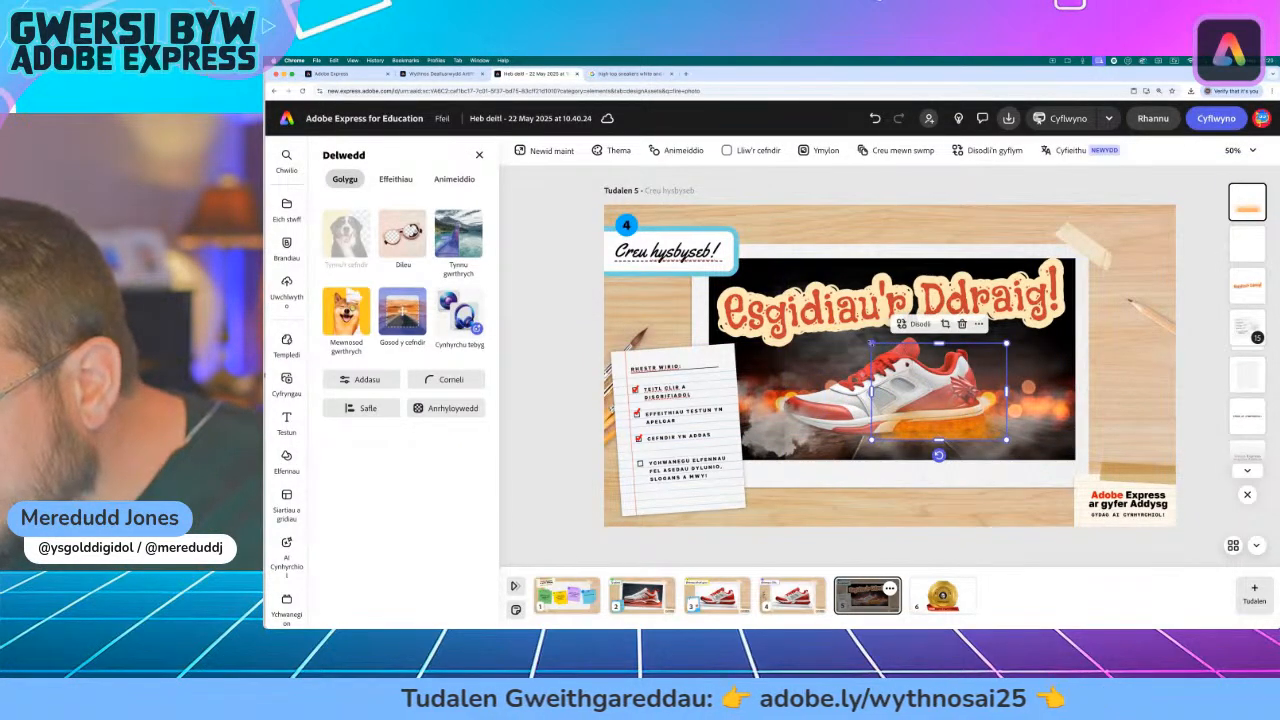
# - Resize the orange fire glow to roughly the shoe's width and position it over the upper part of the shoe
pyautogui.moveTo(871, 343); pyautogui.dragTo(722, 237)
pyautogui.moveTo(876, 407); pyautogui.dragTo(888, 394)
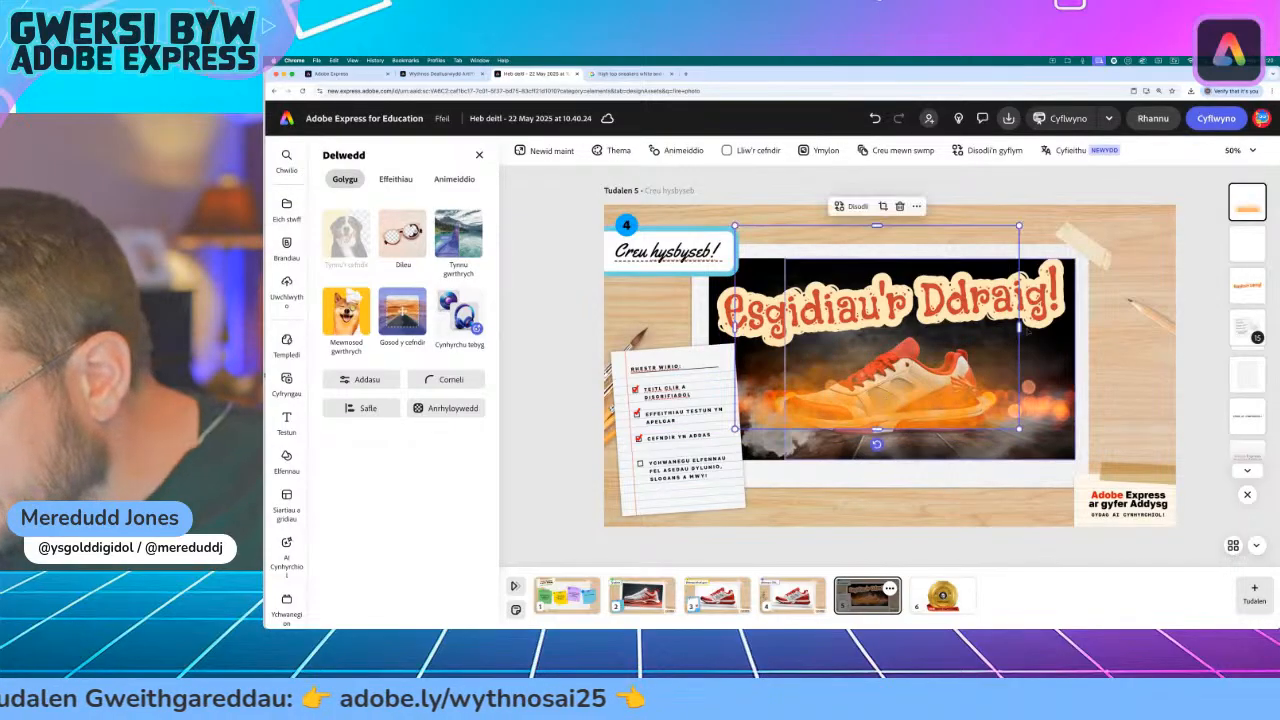
pyautogui.moveTo(1018, 225); pyautogui.dragTo(986, 248)
pyautogui.moveTo(733, 242); pyautogui.dragTo(790, 290)
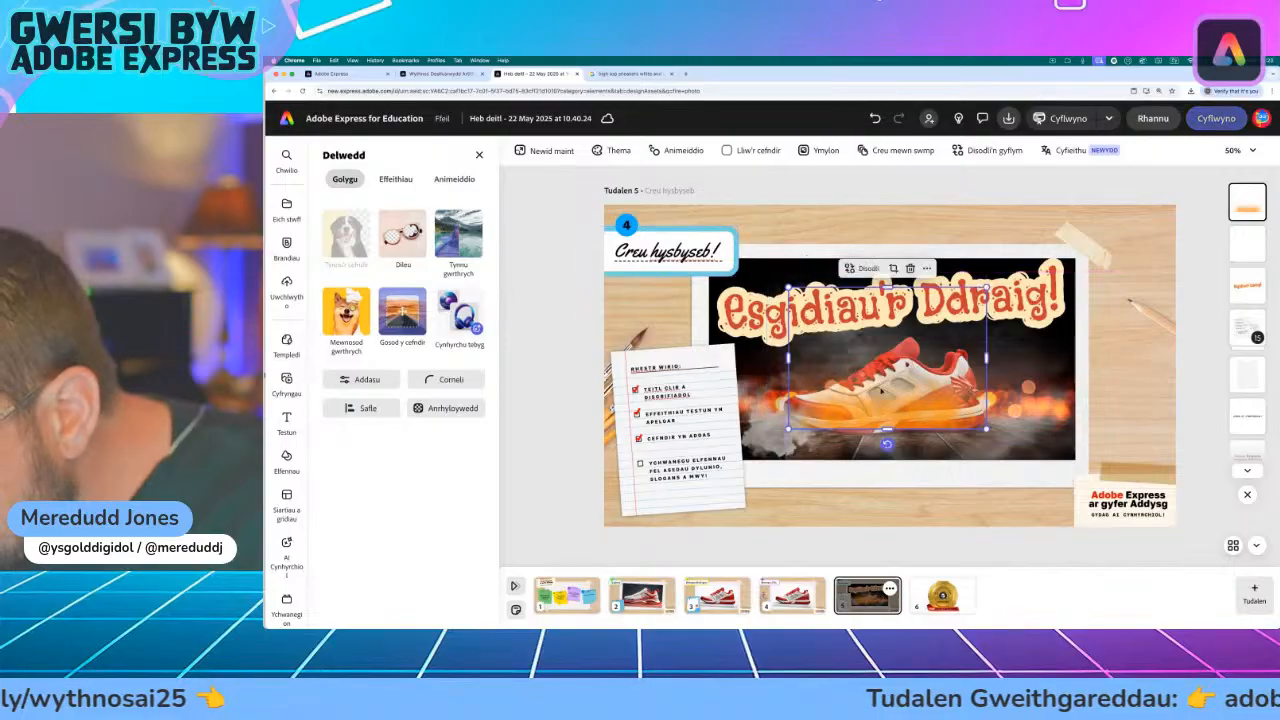
pyautogui.moveTo(885, 400); pyautogui.dragTo(884, 376)
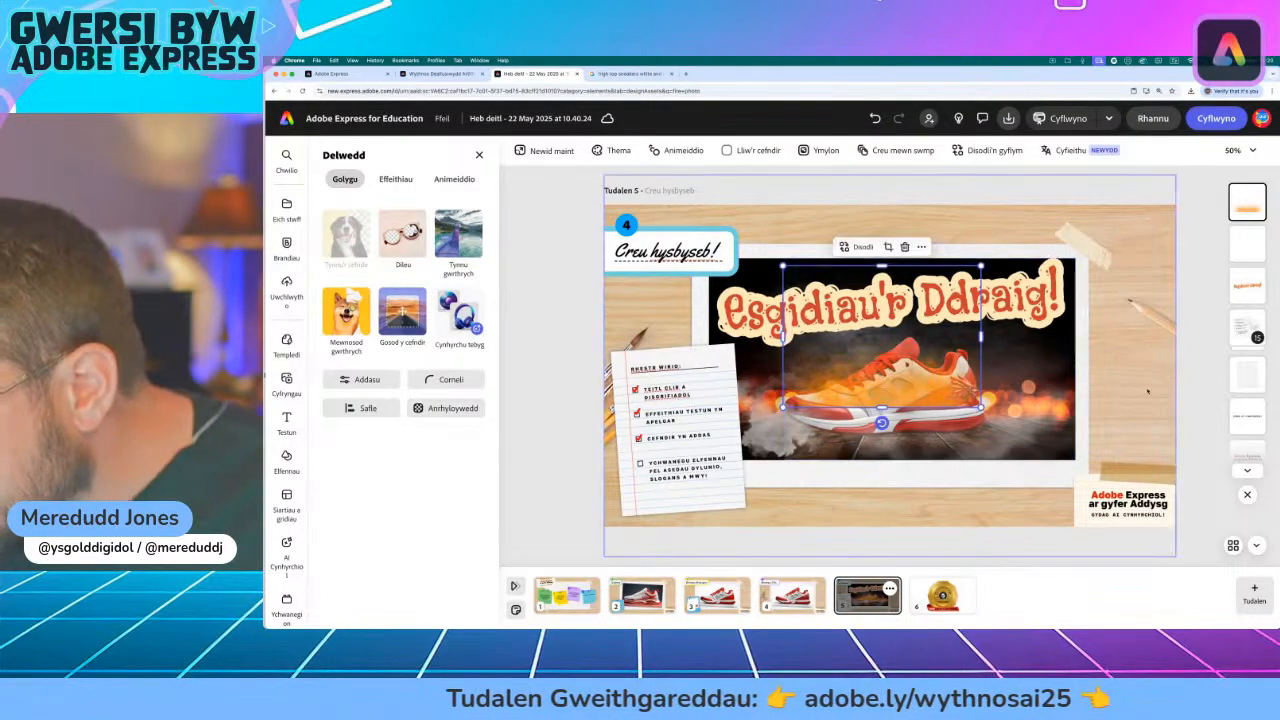
# - Move the orange fire glow down the layer order so it sits behind the shoe and above the fiery background
pyautogui.click(880, 416)
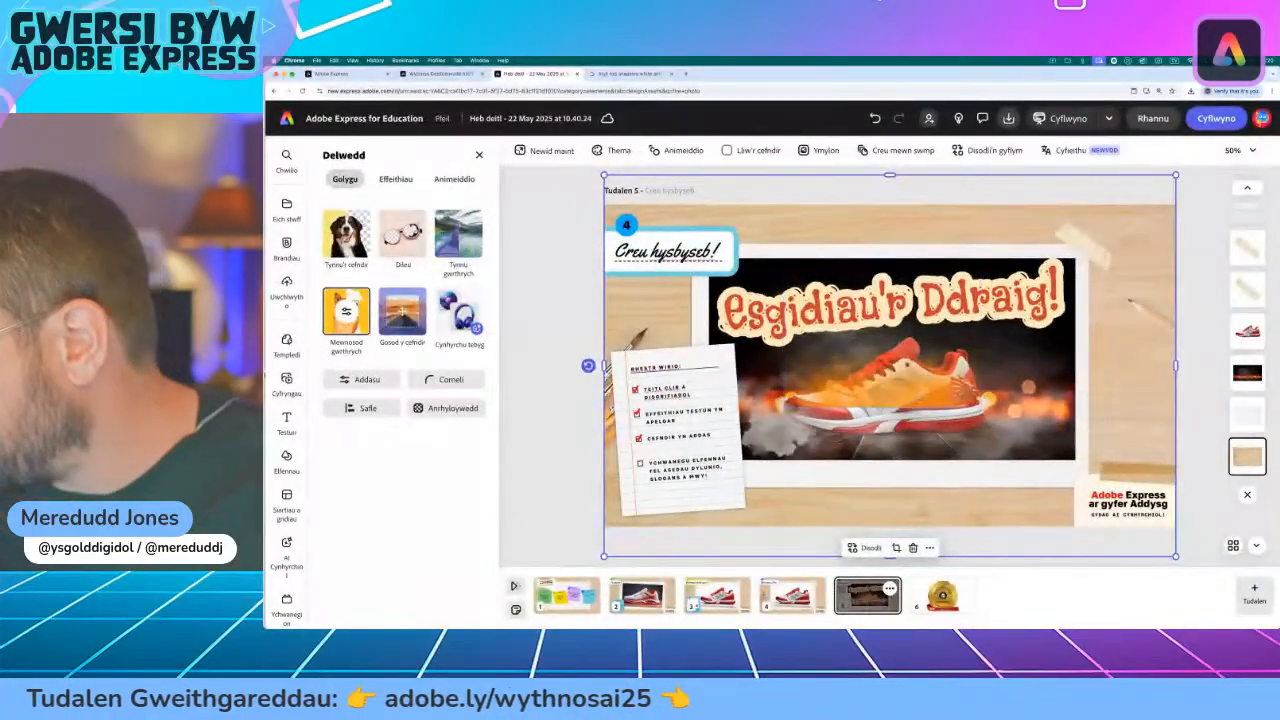
pyautogui.click(977, 407)
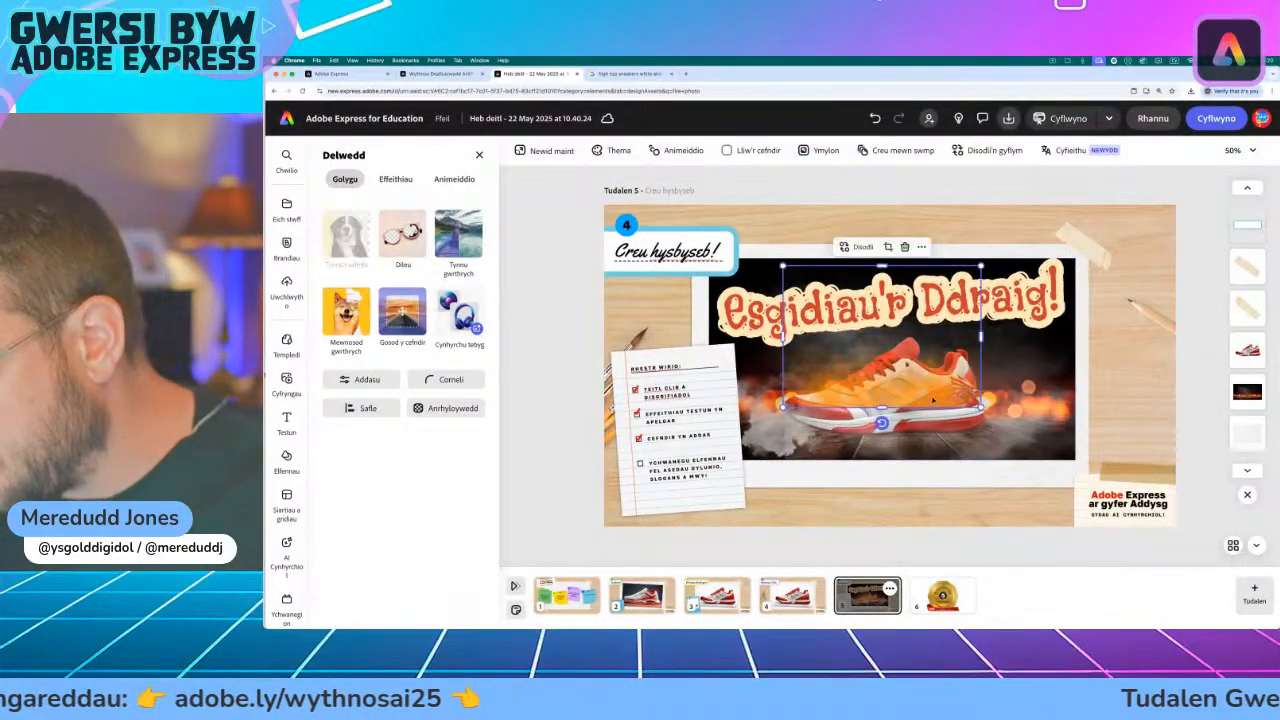
pyautogui.moveTo(1247, 288); pyautogui.dragTo(1224, 319)
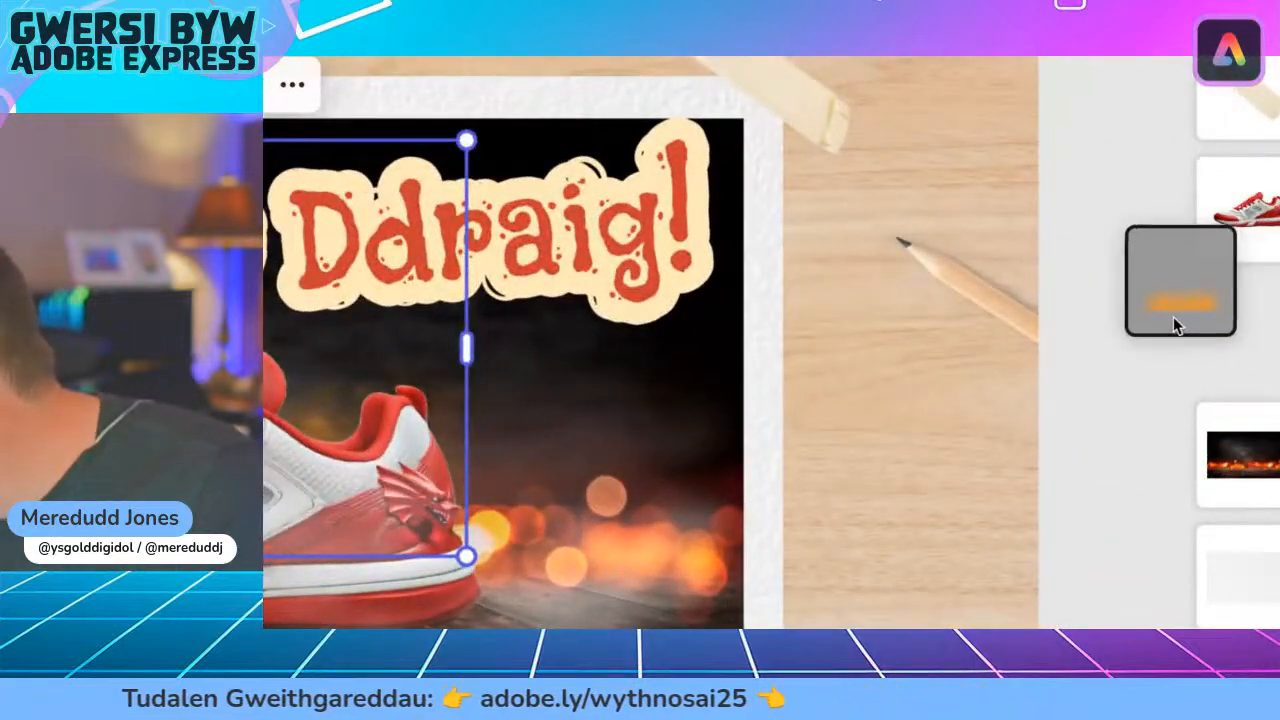
pyautogui.moveTo(1173, 316); pyautogui.dragTo(1194, 320)
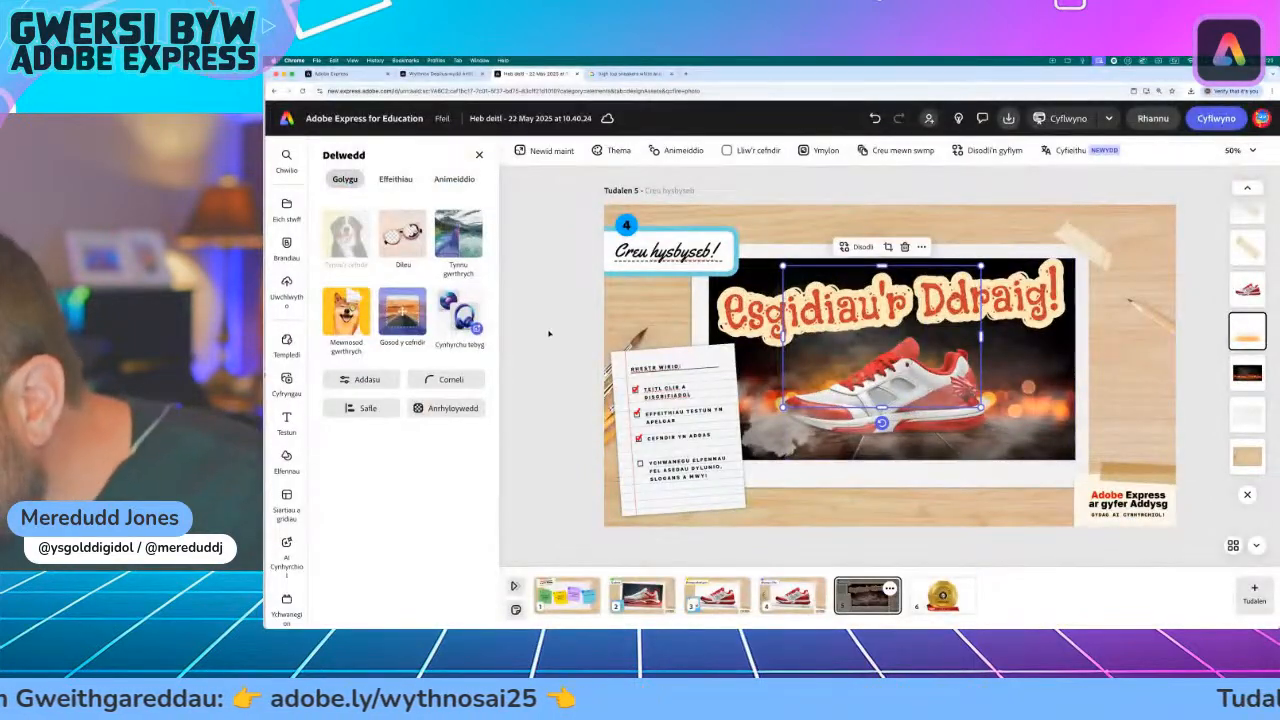
pyautogui.click(549, 334)
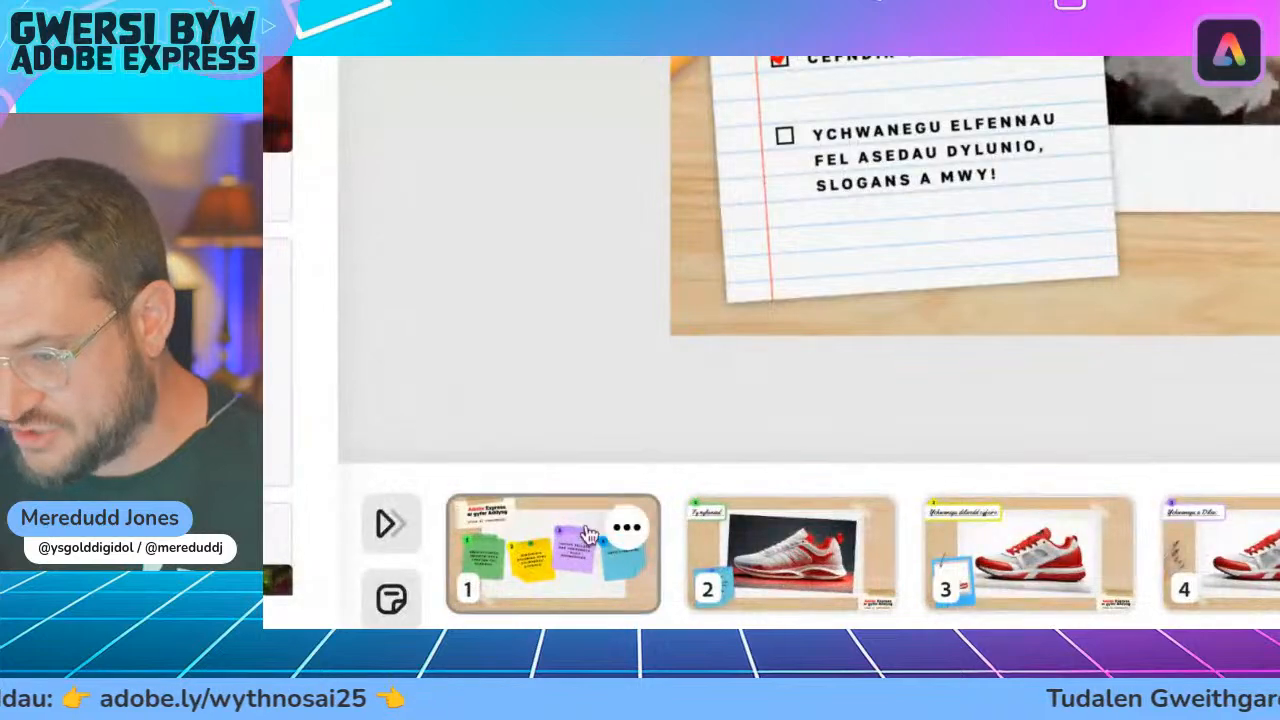
# - Review pages 1 to 4 of the presentation and return to the finished advert on page 5
pyautogui.click(551, 565)
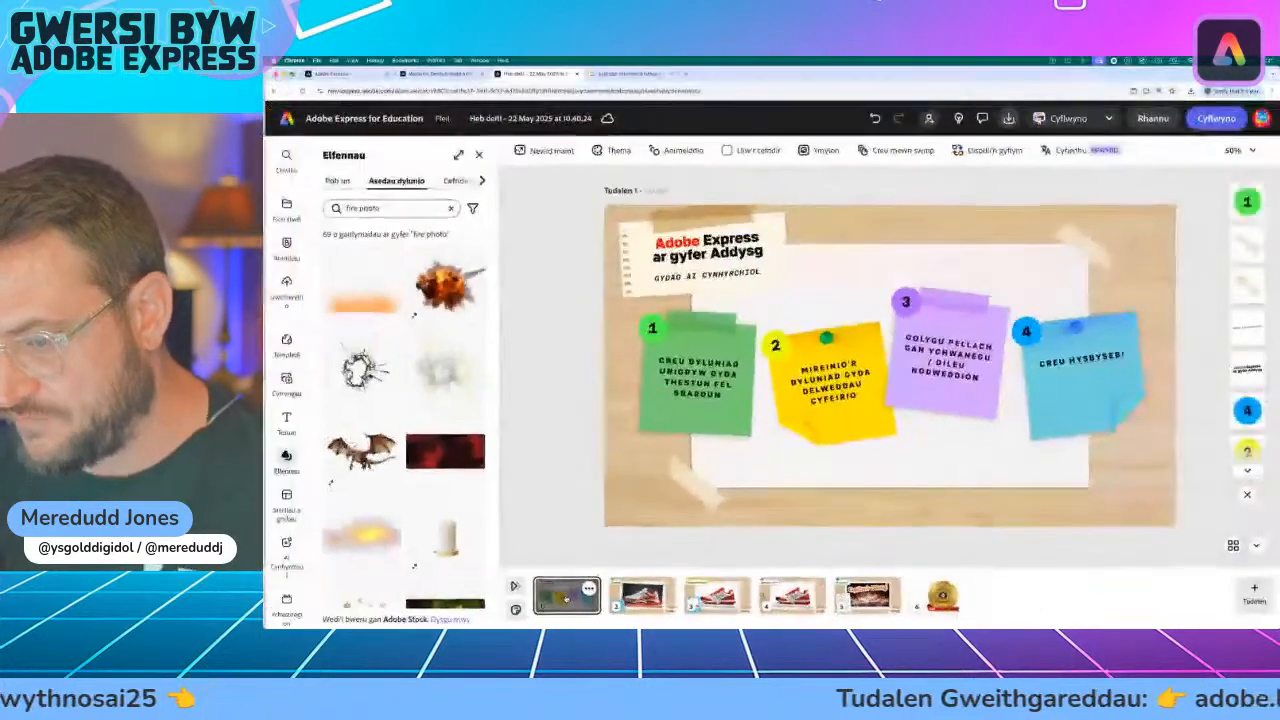
pyautogui.click(790, 553)
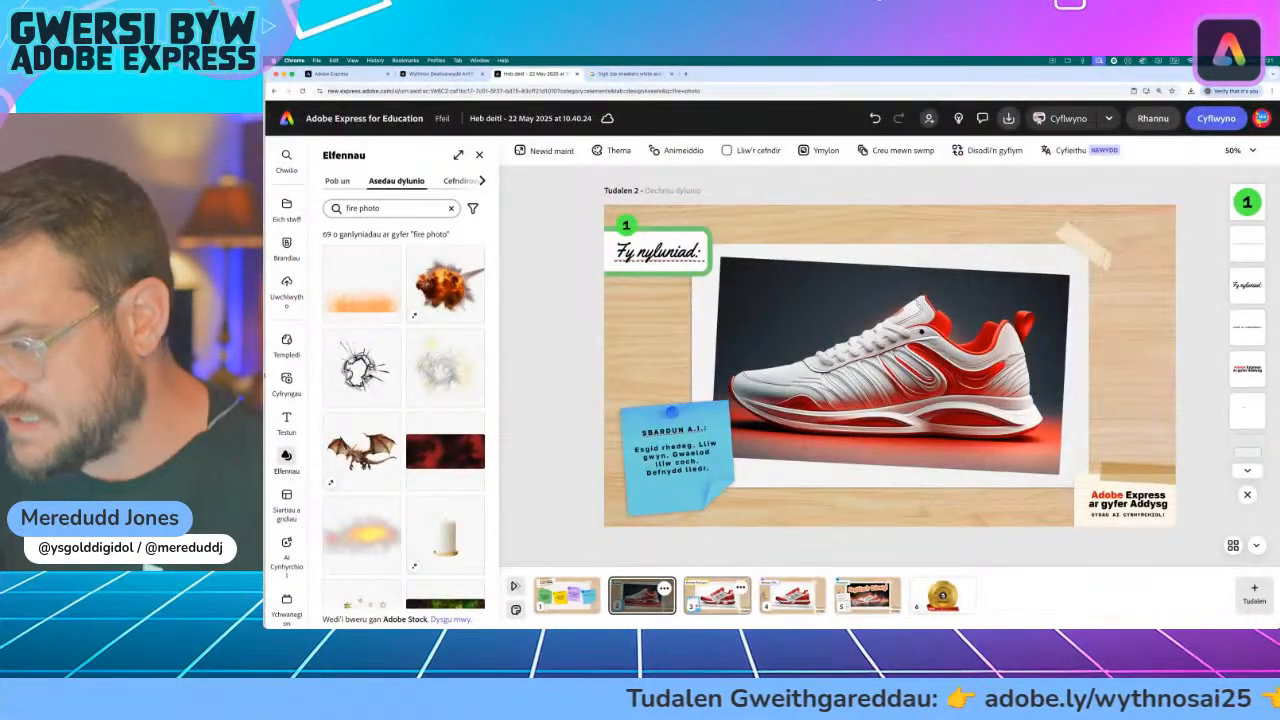
pyautogui.click(717, 595)
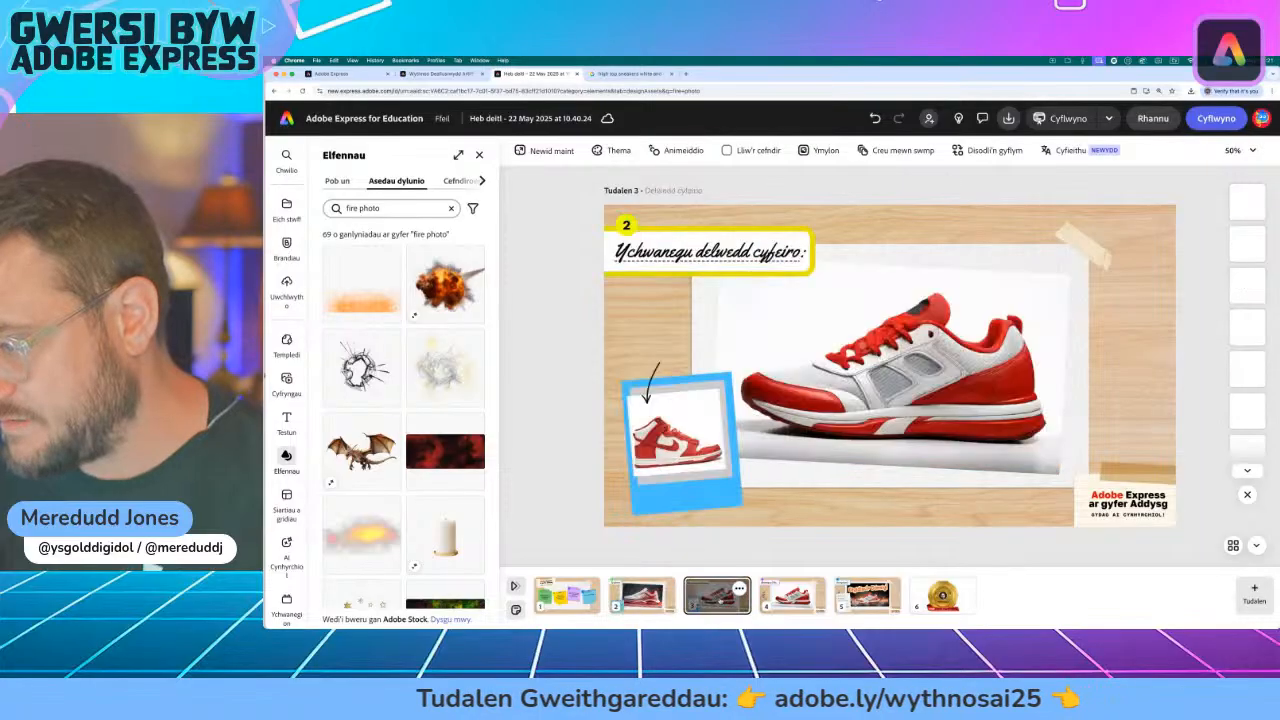
pyautogui.click(788, 598)
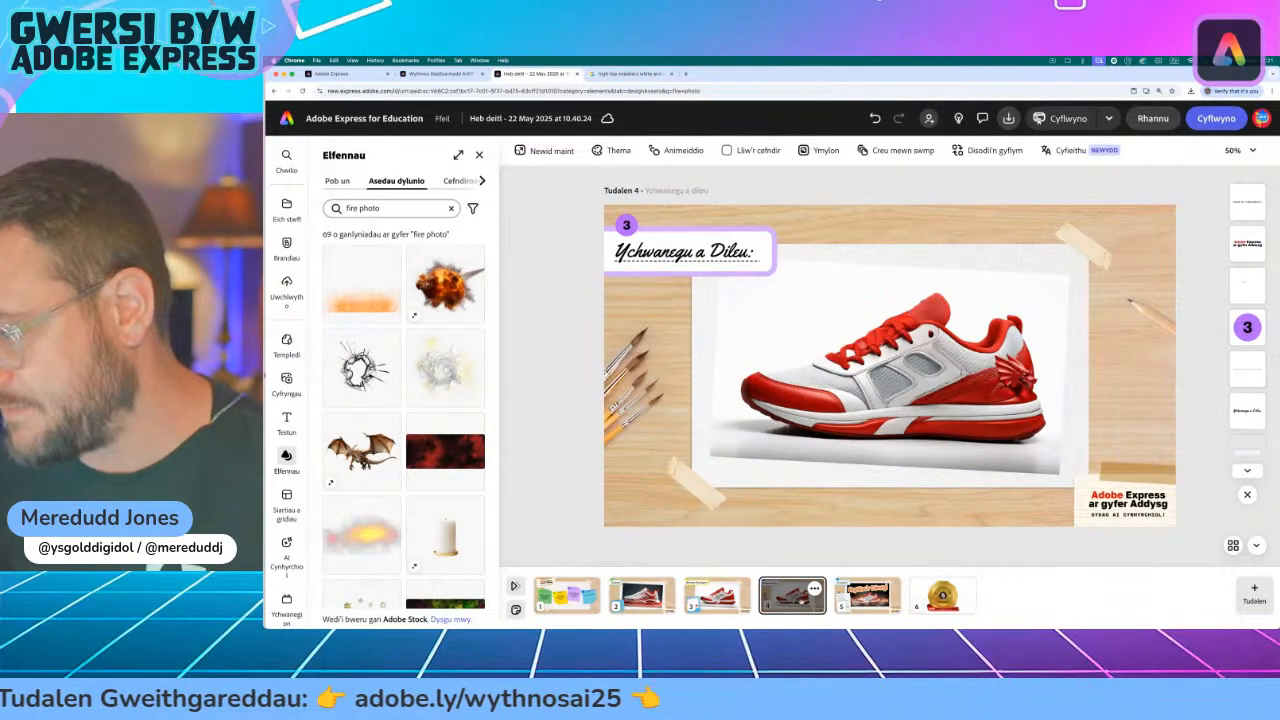
pyautogui.click(864, 597)
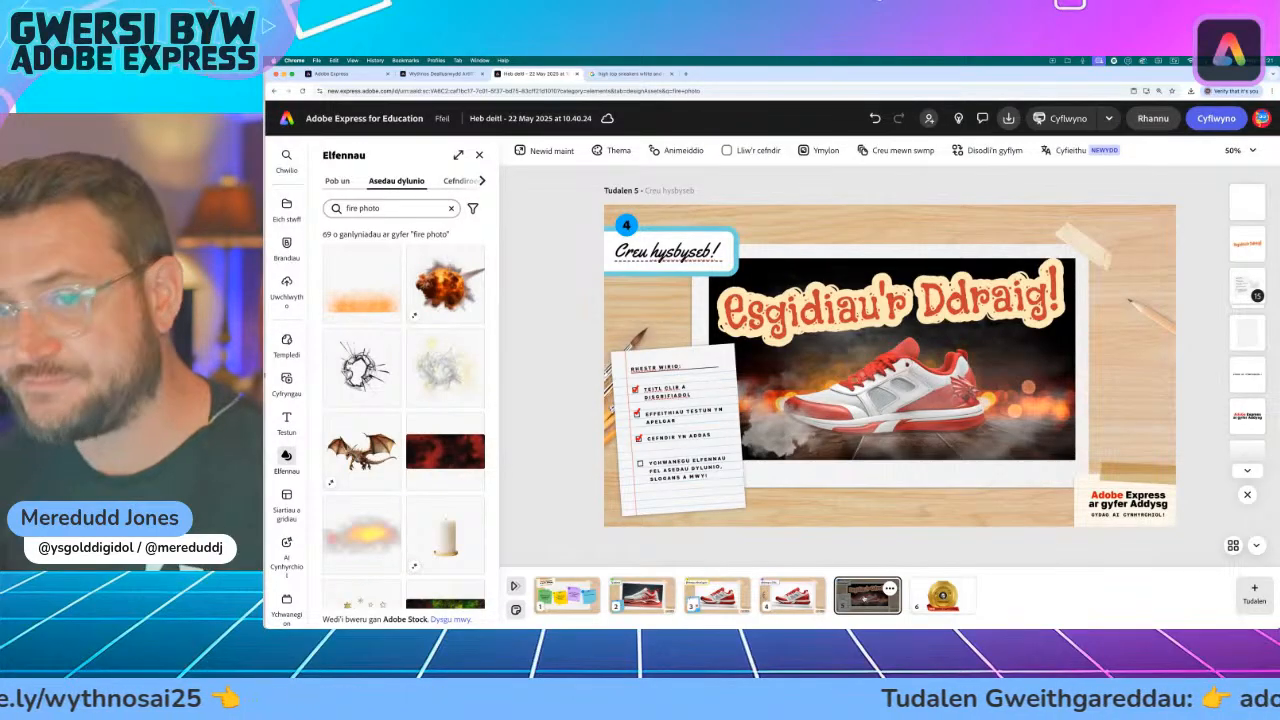
# - Open the gold medal on page 6 and select the name text beneath its portrait
pyautogui.click(940, 598)
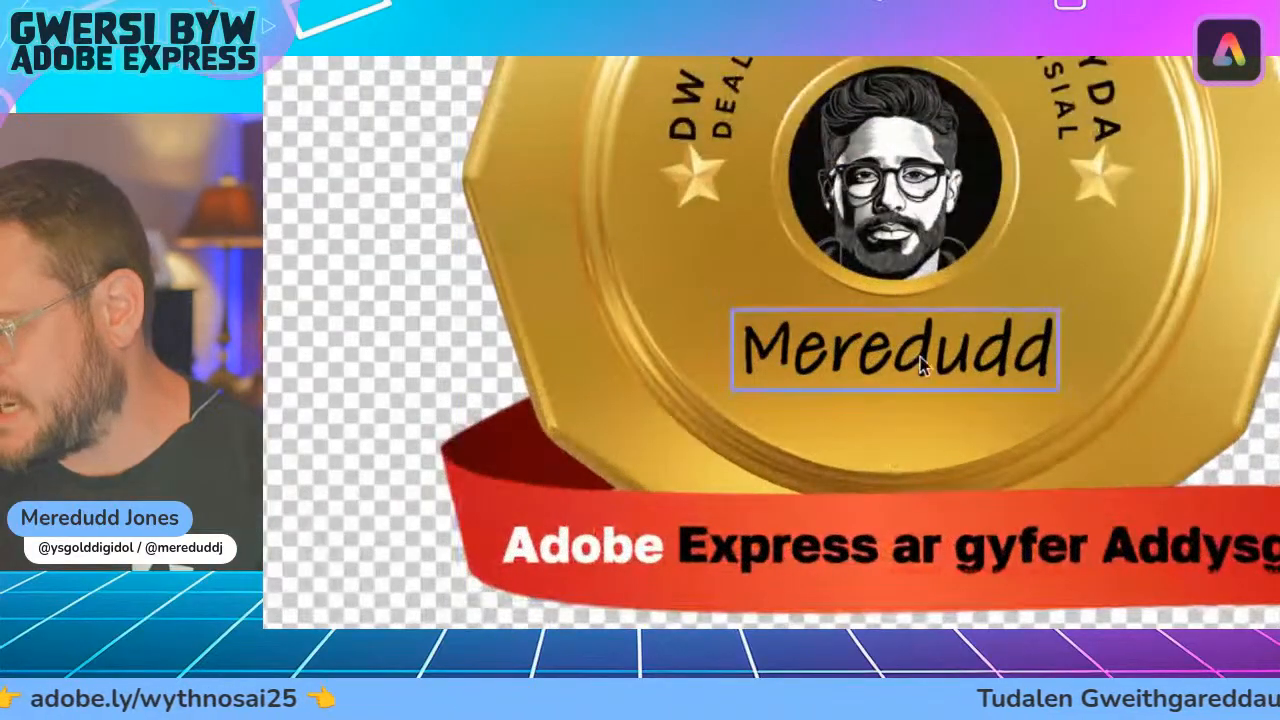
pyautogui.click(921, 362)
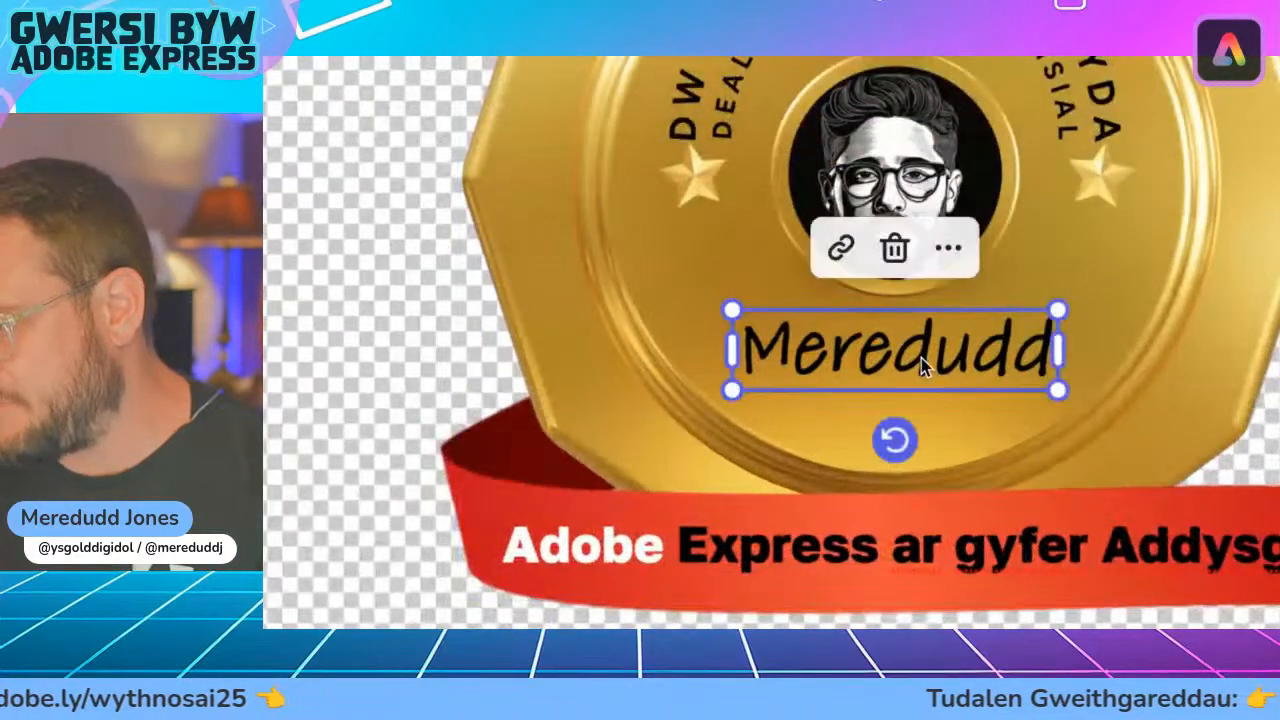
pyautogui.click(921, 360)
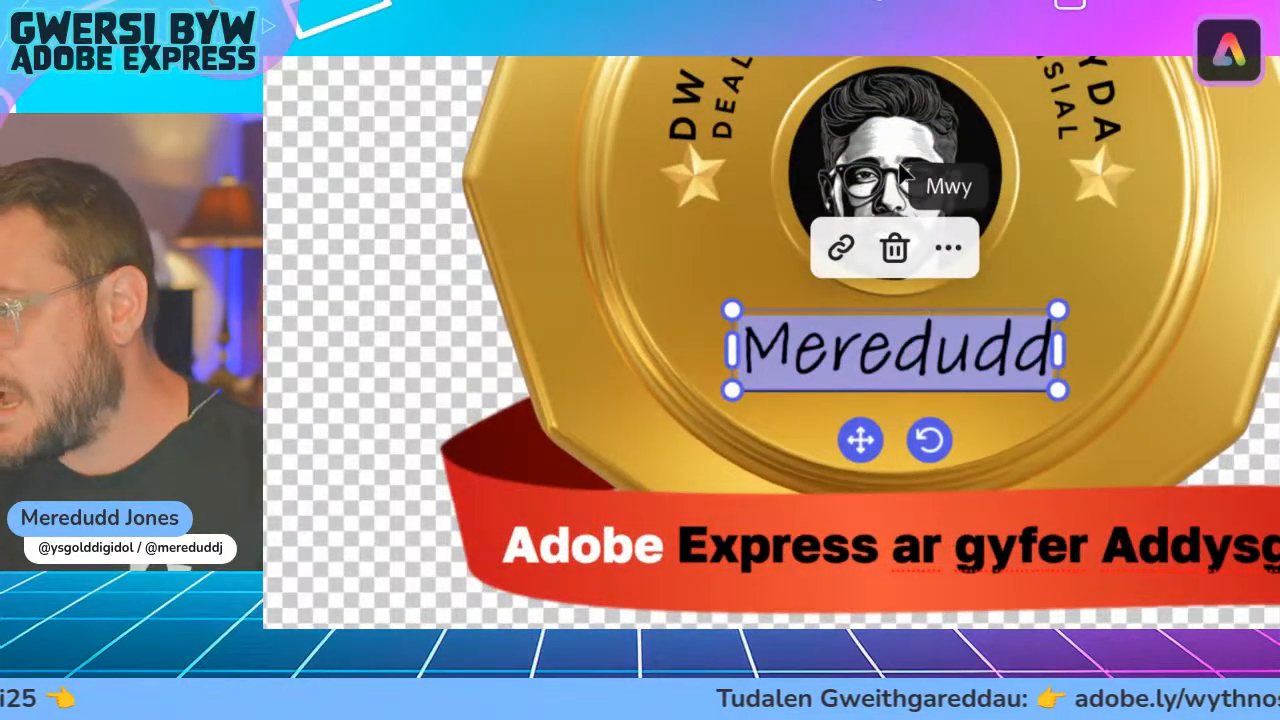
pyautogui.press('Escape')
# - Open the image generation settings of the medal's portrait and highlight the person's description in its prompt
pyautogui.click(905, 200)
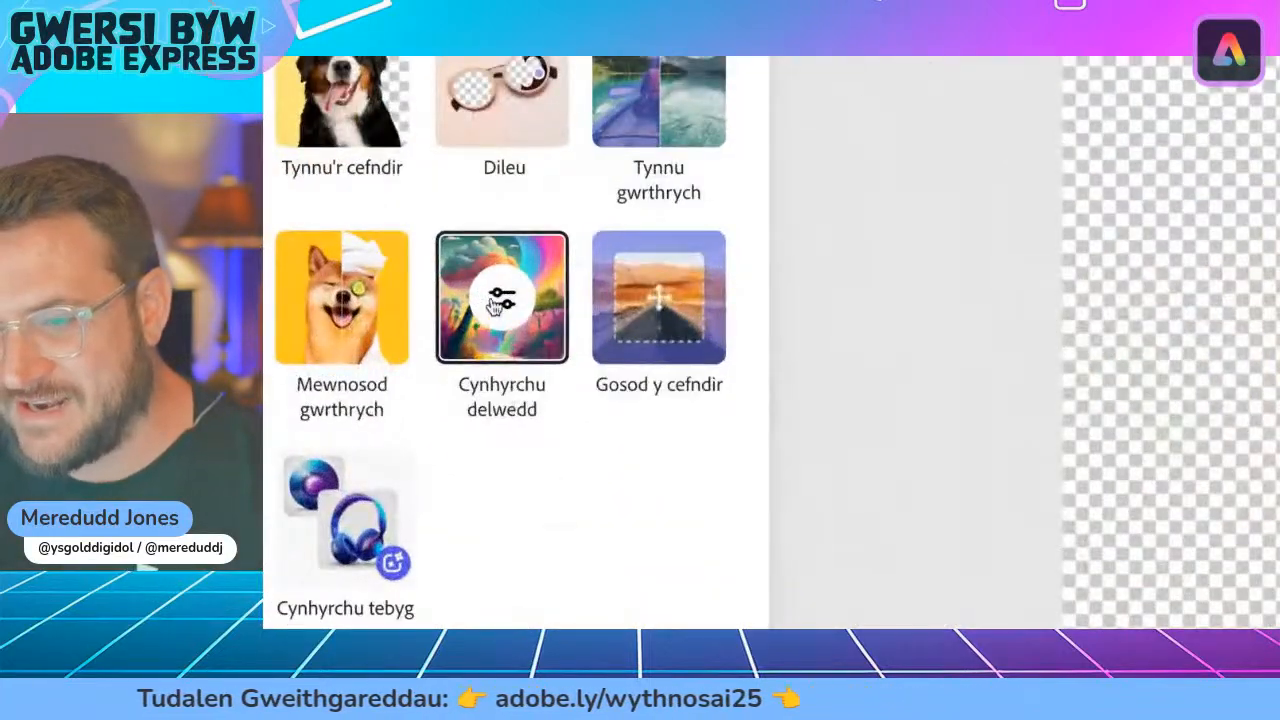
pyautogui.click(403, 311)
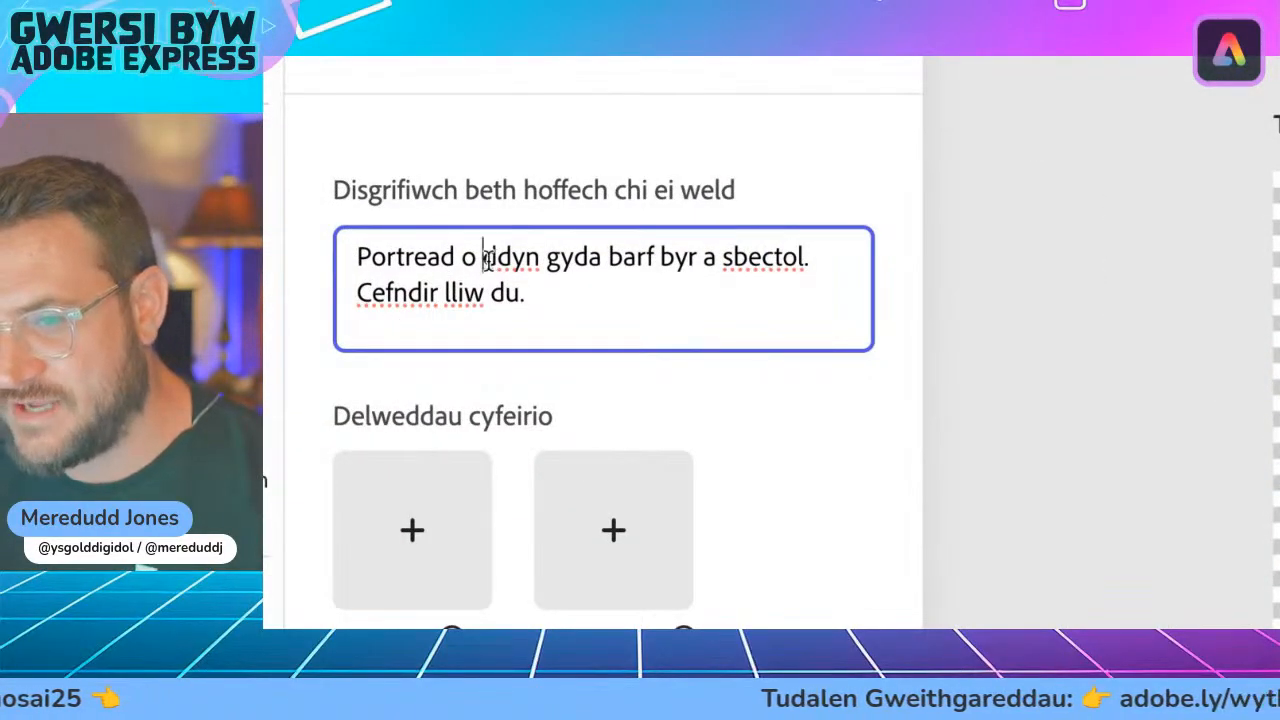
pyautogui.moveTo(485, 257); pyautogui.dragTo(804, 258)
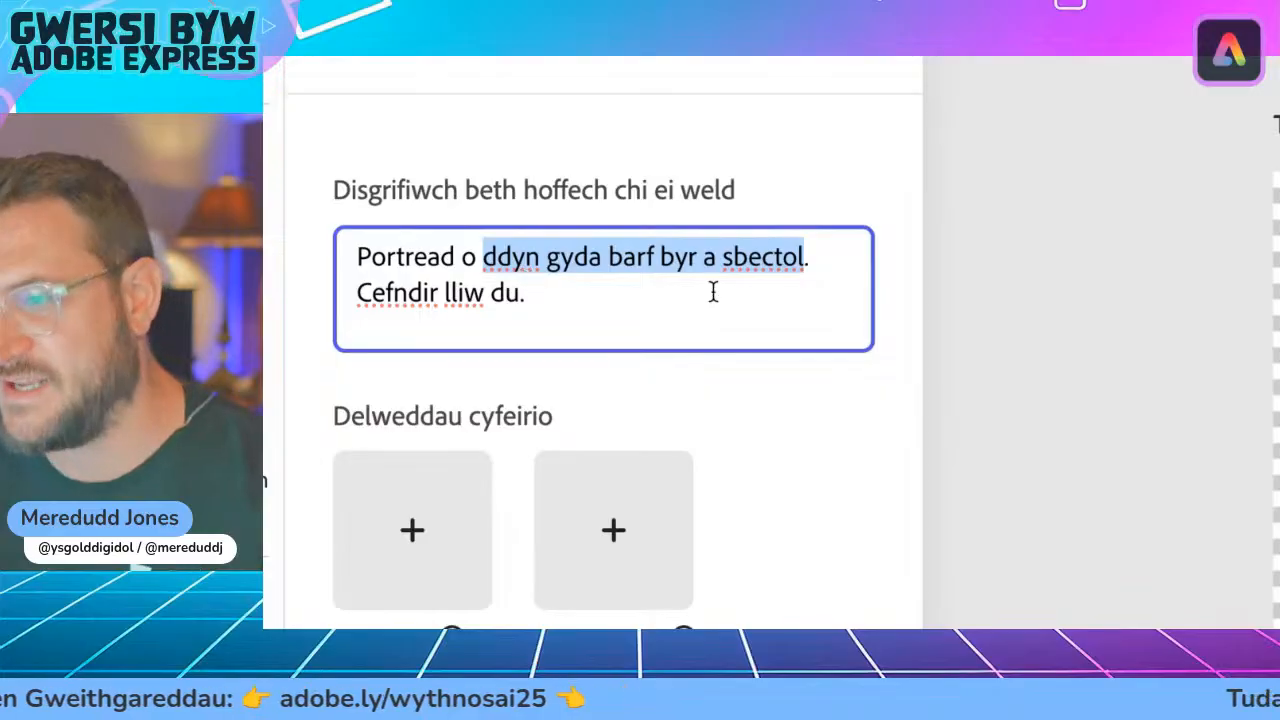
pyautogui.click(609, 257)
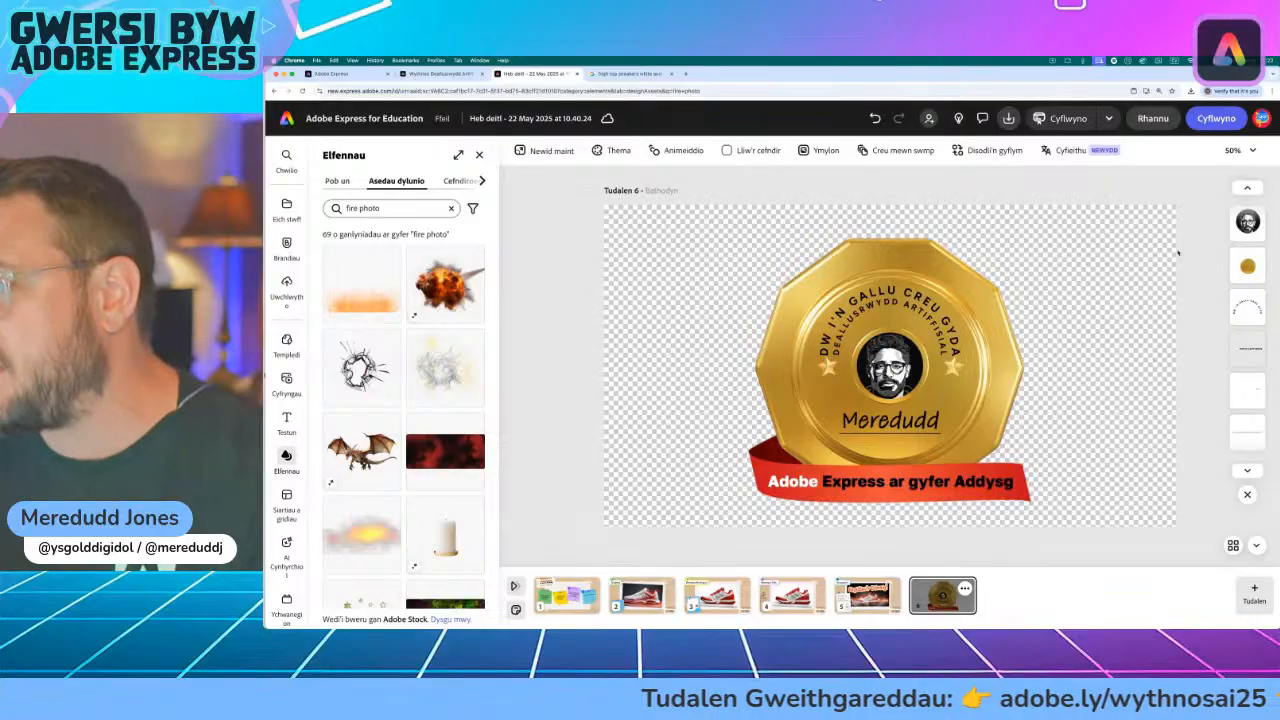
# - Examine the download options for page 6 and the sharing settings of the file
pyautogui.click(1008, 118)
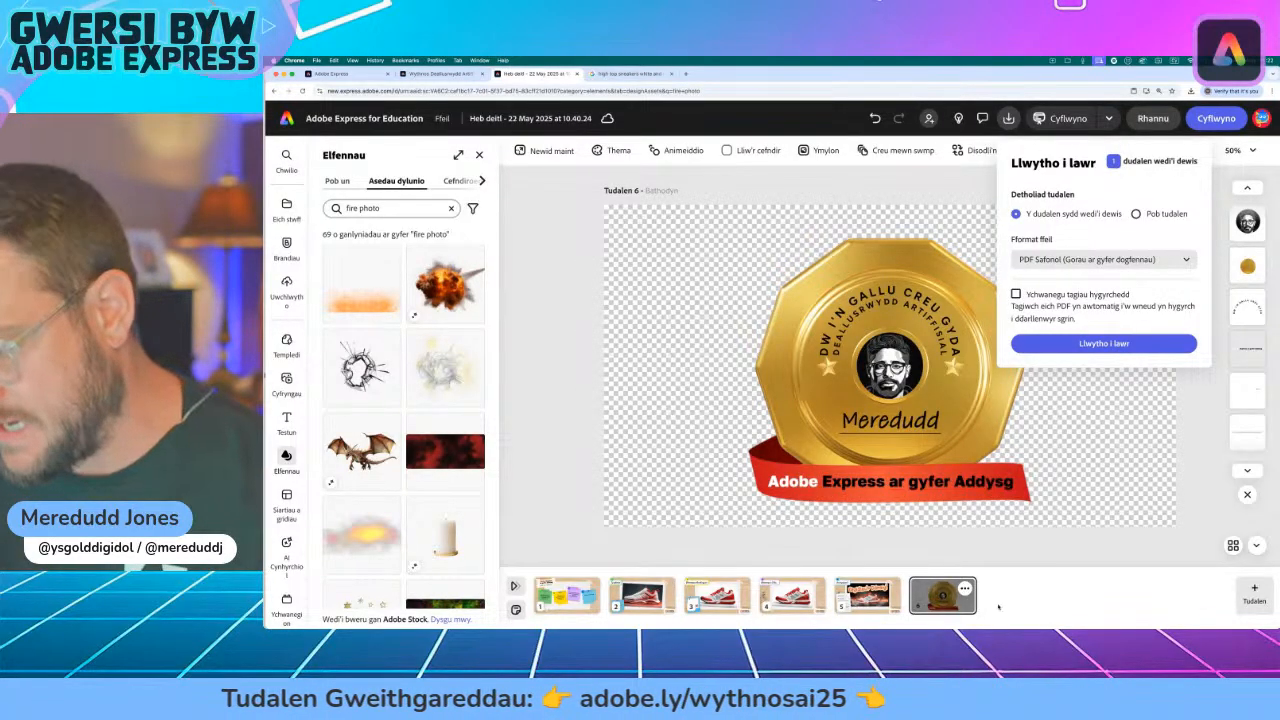
pyautogui.click(865, 178)
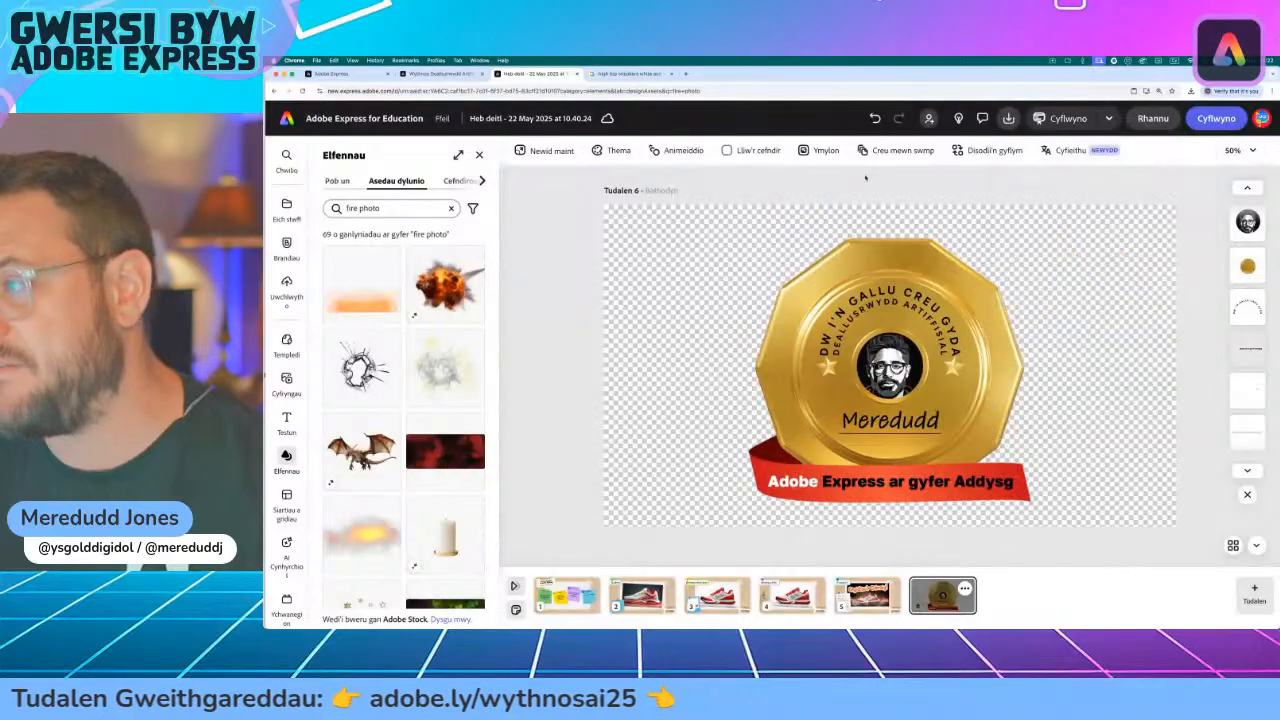
pyautogui.click(1153, 118)
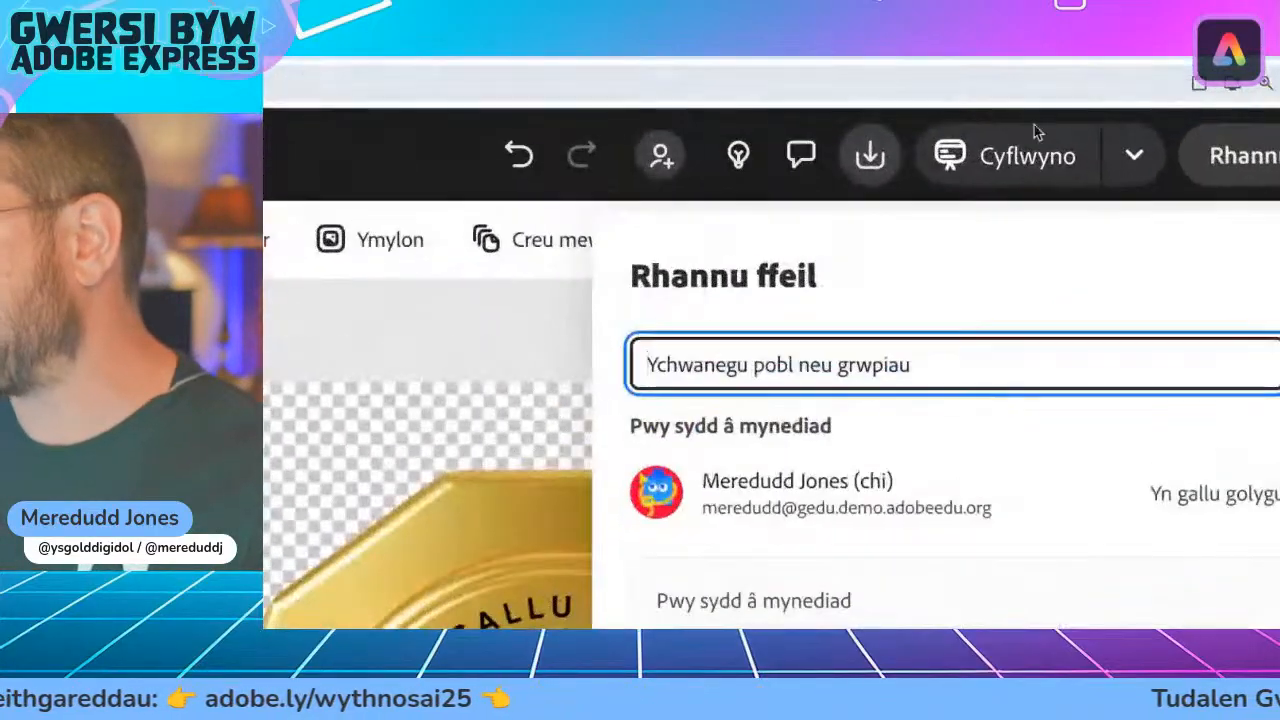
# - Present the design full screen, browse back and forth through its slides, and return to the editor at the medal page
pyautogui.click(1068, 121)
pyautogui.click(1066, 122)
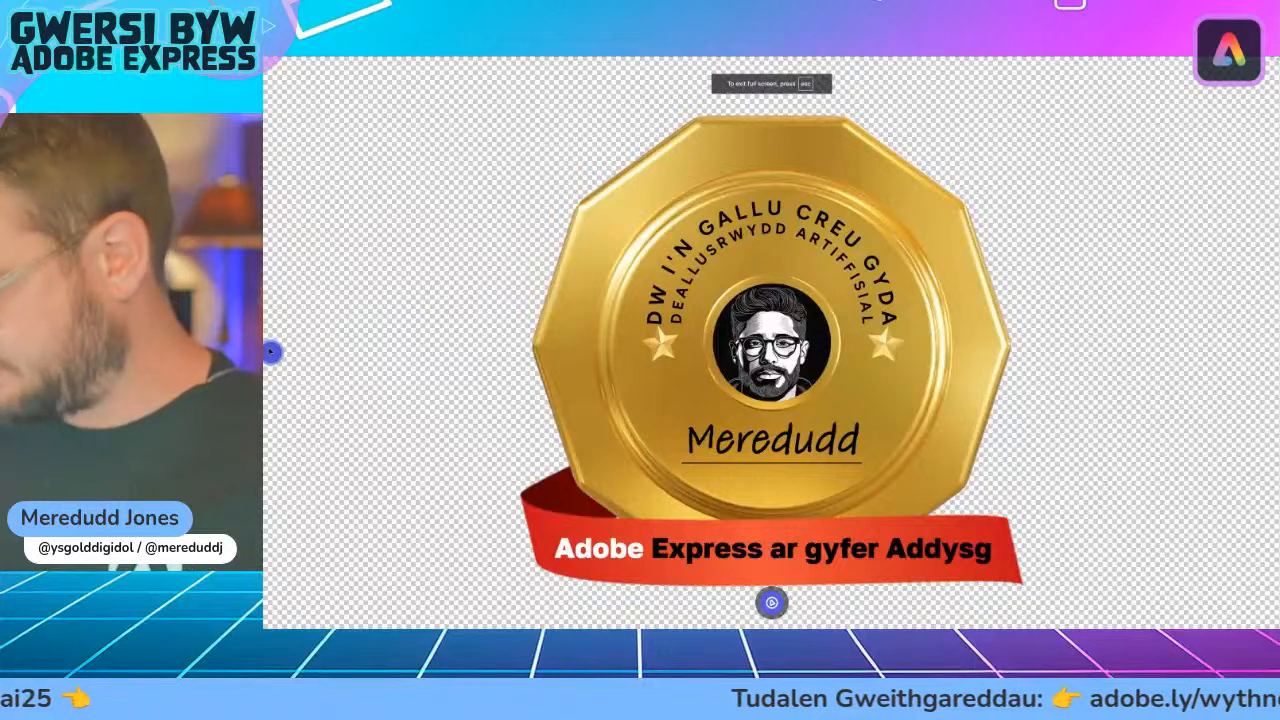
pyautogui.press('Left')
pyautogui.press('Left')
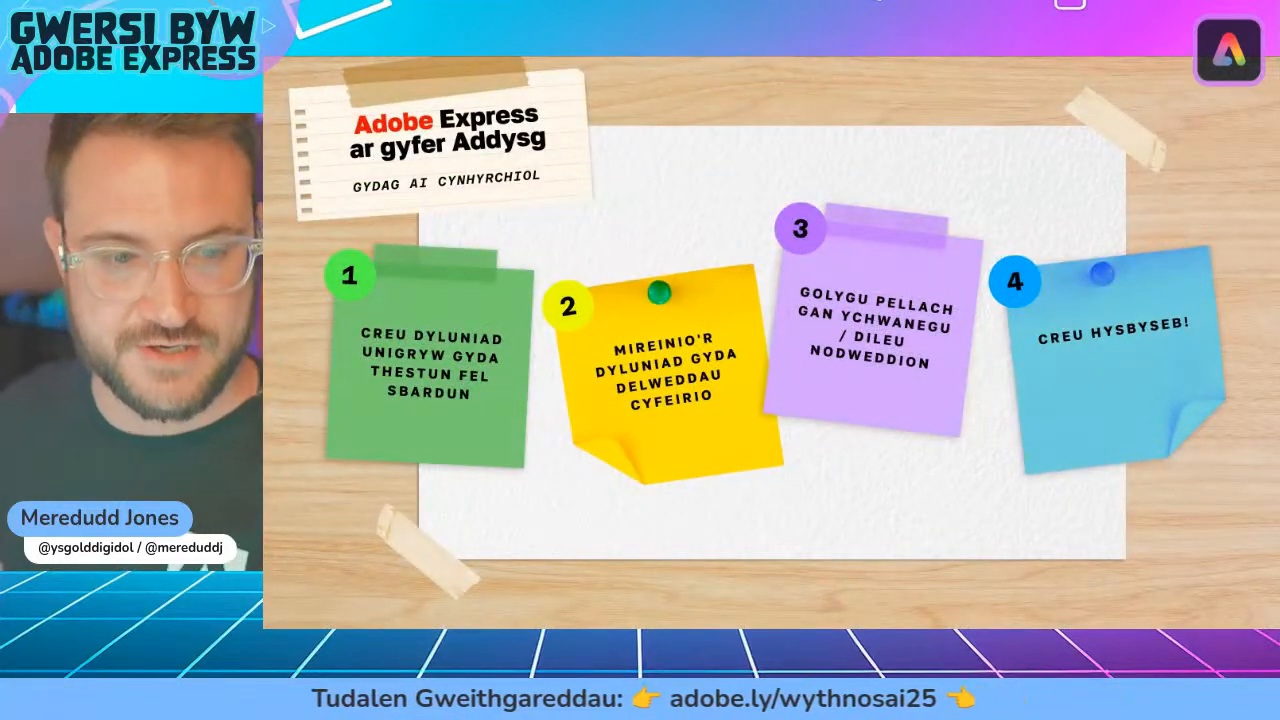
pyautogui.press('Right')
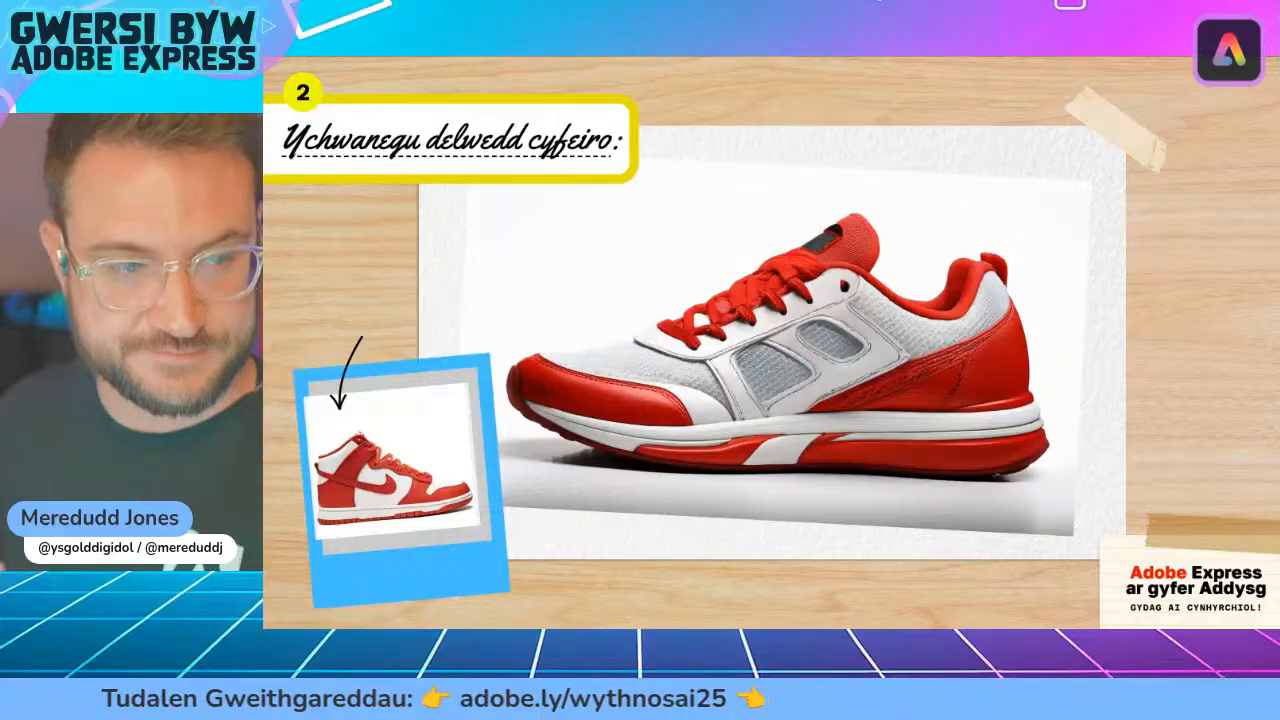
pyautogui.press('Left')
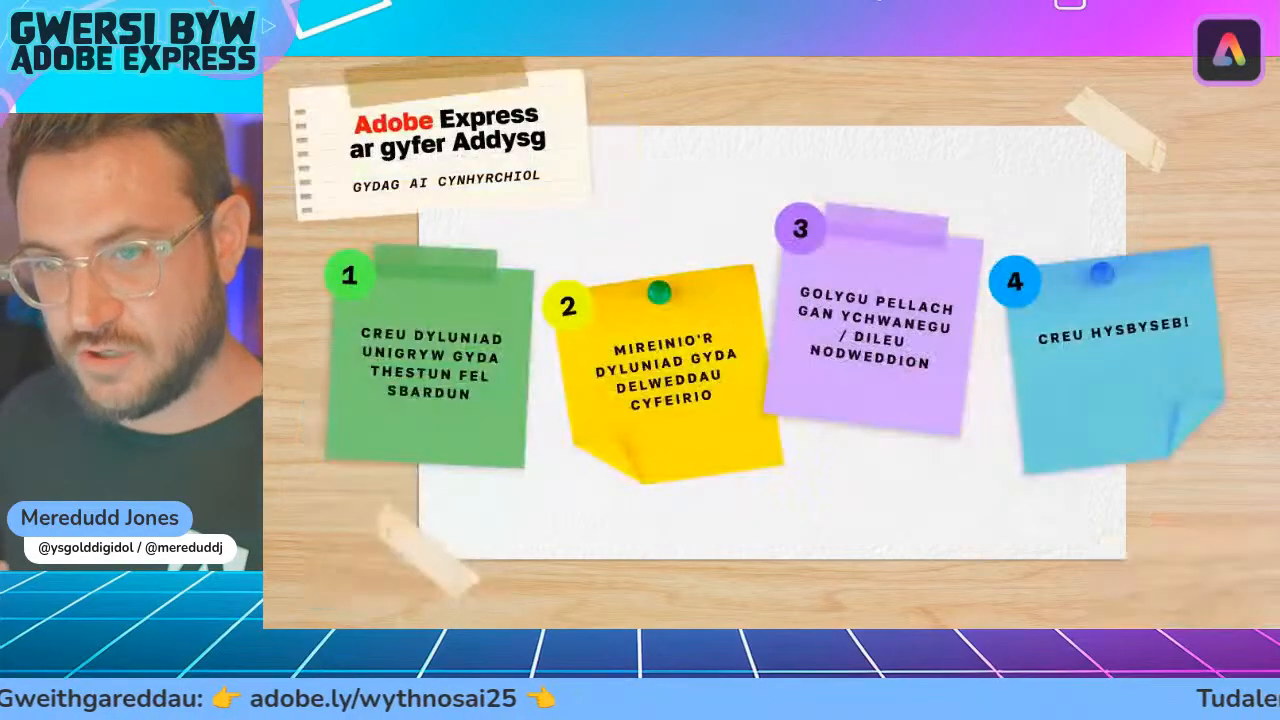
pyautogui.press('Right')
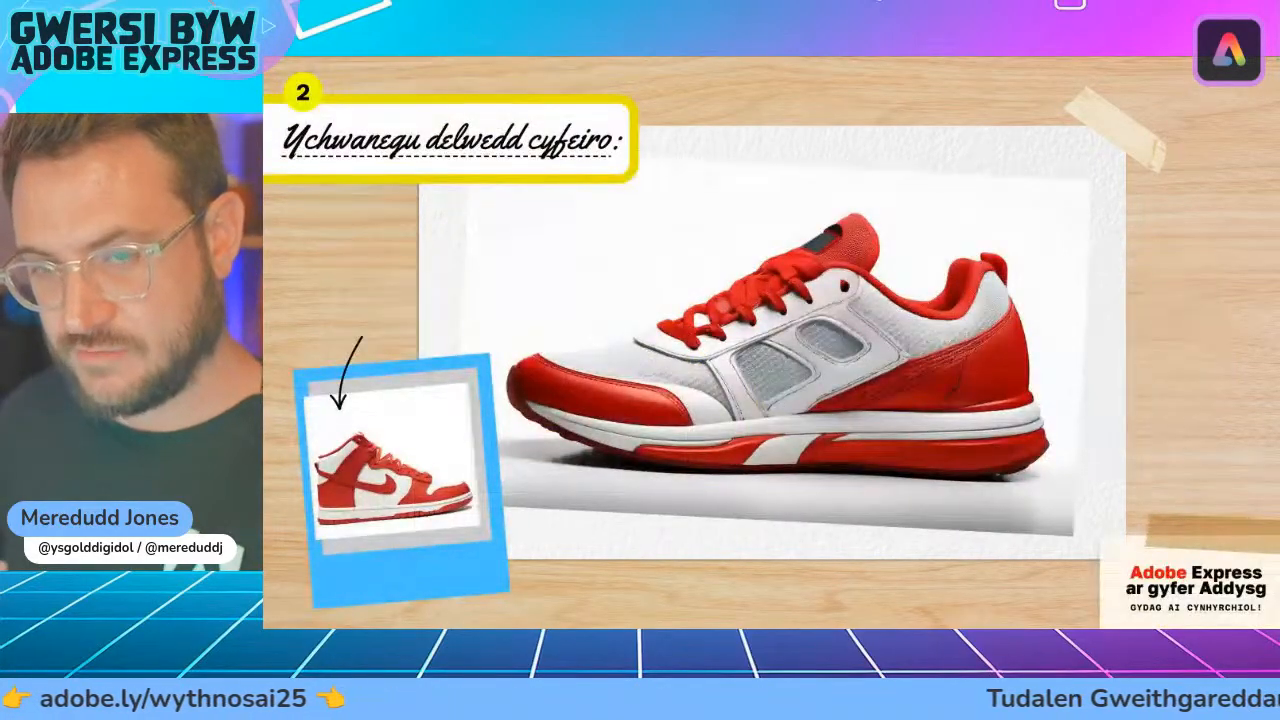
pyautogui.press('Left')
pyautogui.press('Right')
pyautogui.press('Right')
pyautogui.press('Right')
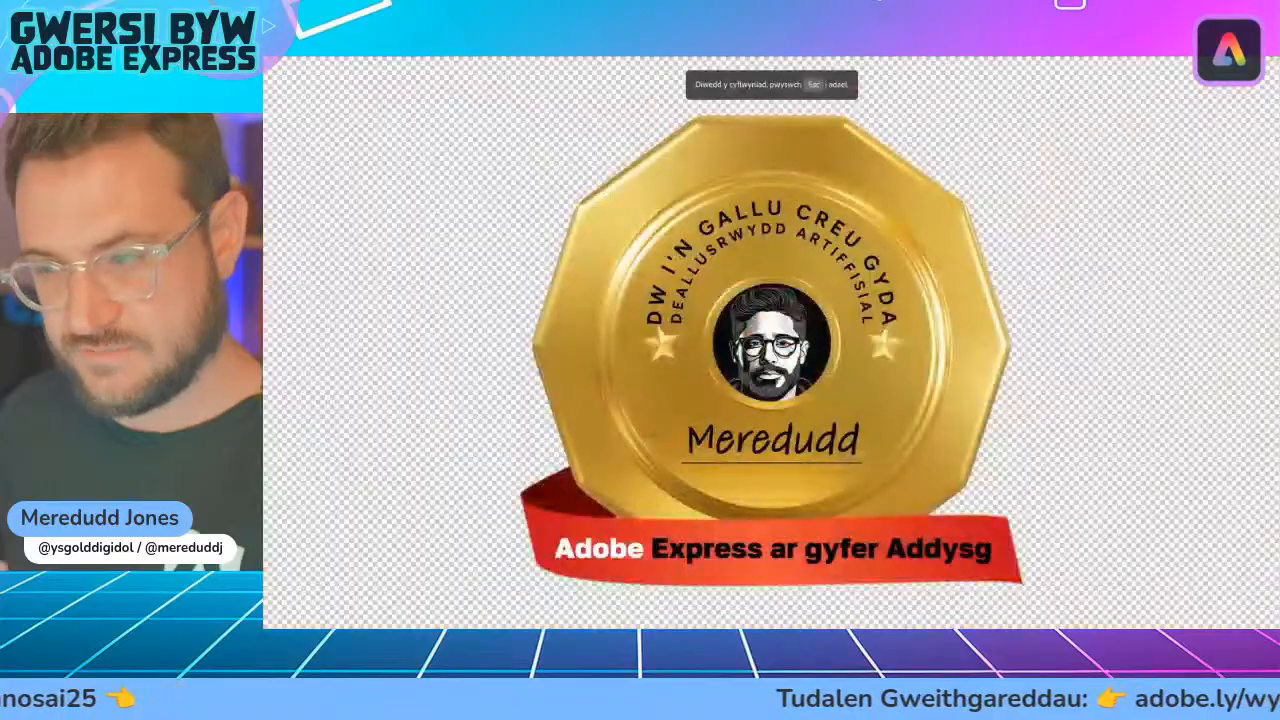
pyautogui.press('Left')
pyautogui.press('Left')
pyautogui.press('Left')
pyautogui.press('Left')
pyautogui.press('Right')
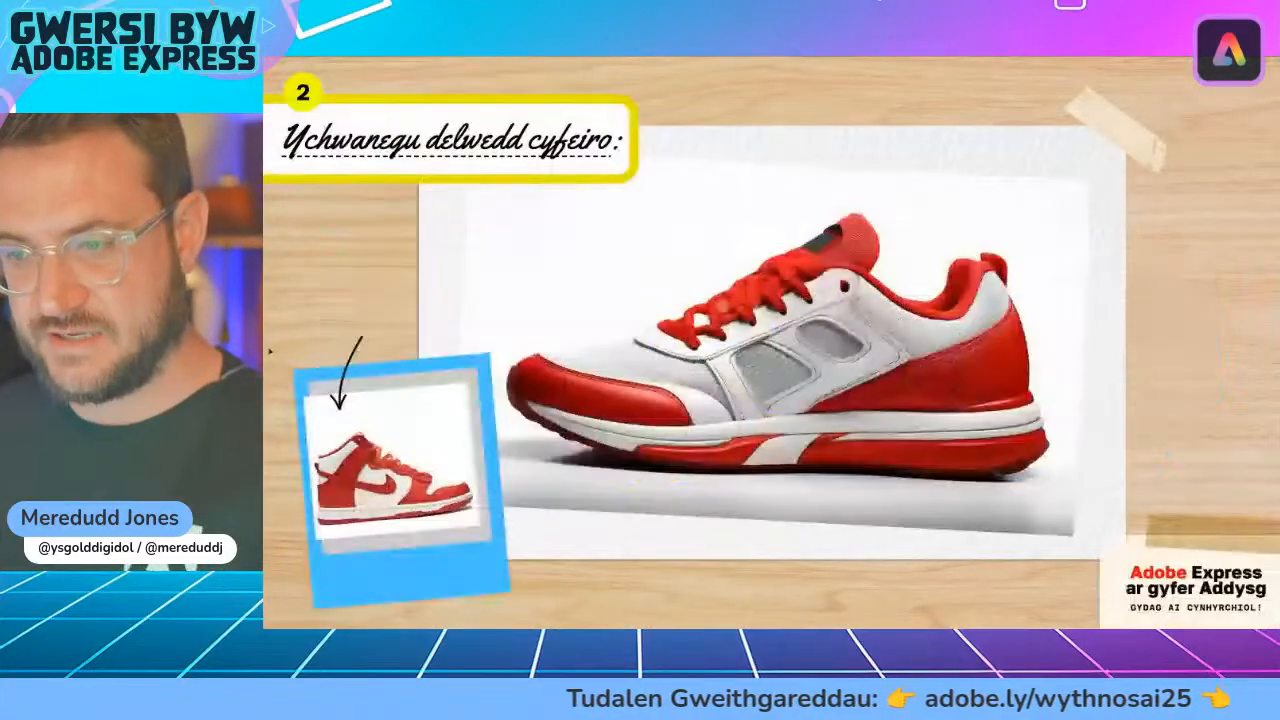
pyautogui.press('Right')
pyautogui.press('Right')
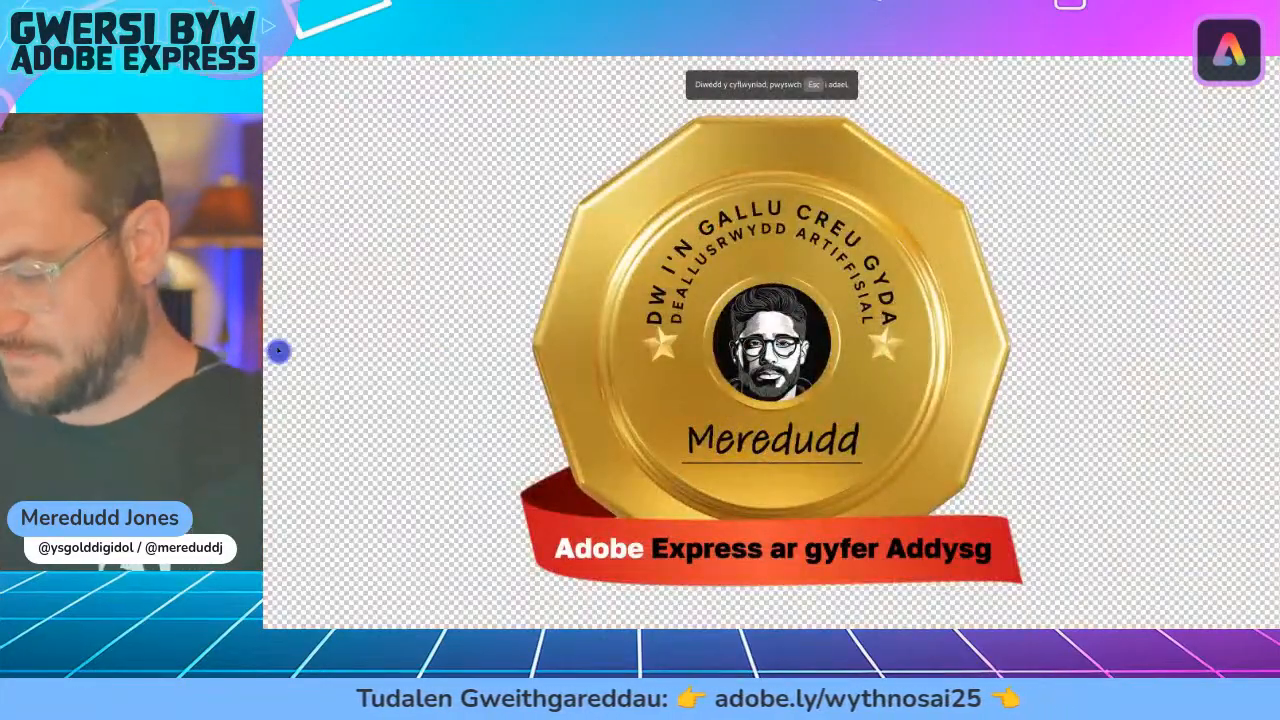
pyautogui.press('Escape')
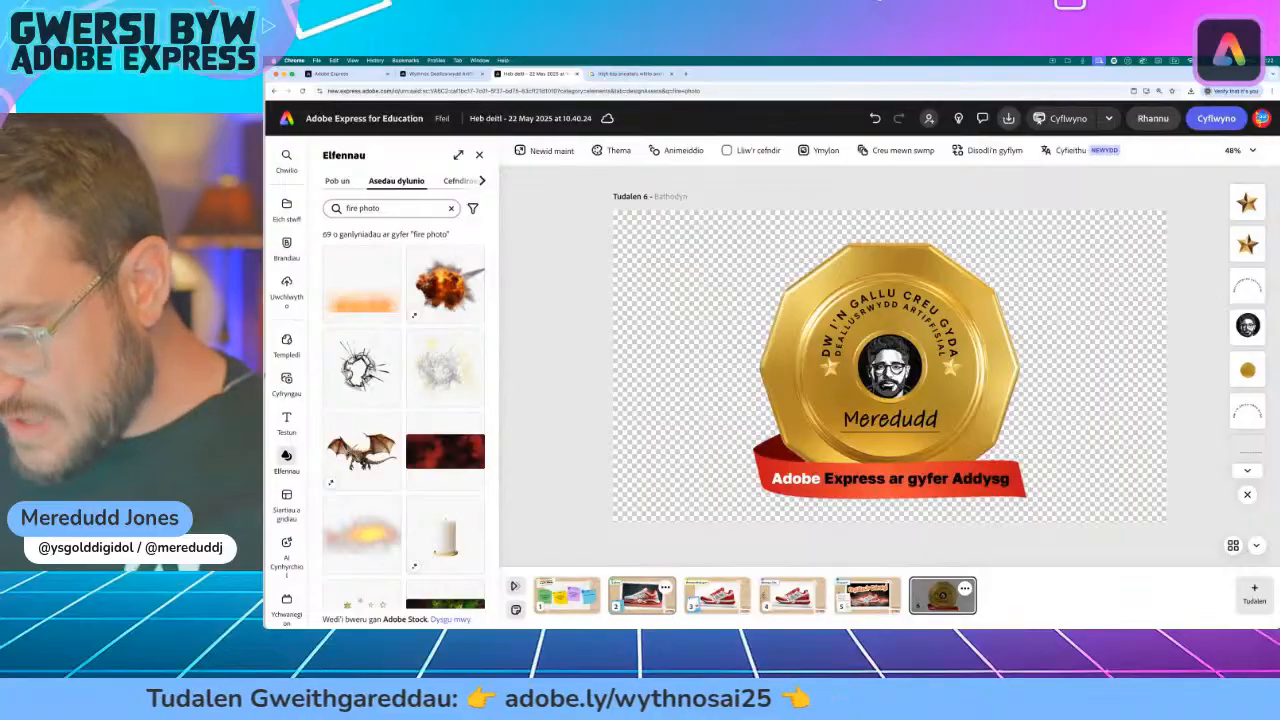
# - Review pages 1 to 4 of the design in the editor
pyautogui.click(566, 595)
pyautogui.click(641, 595)
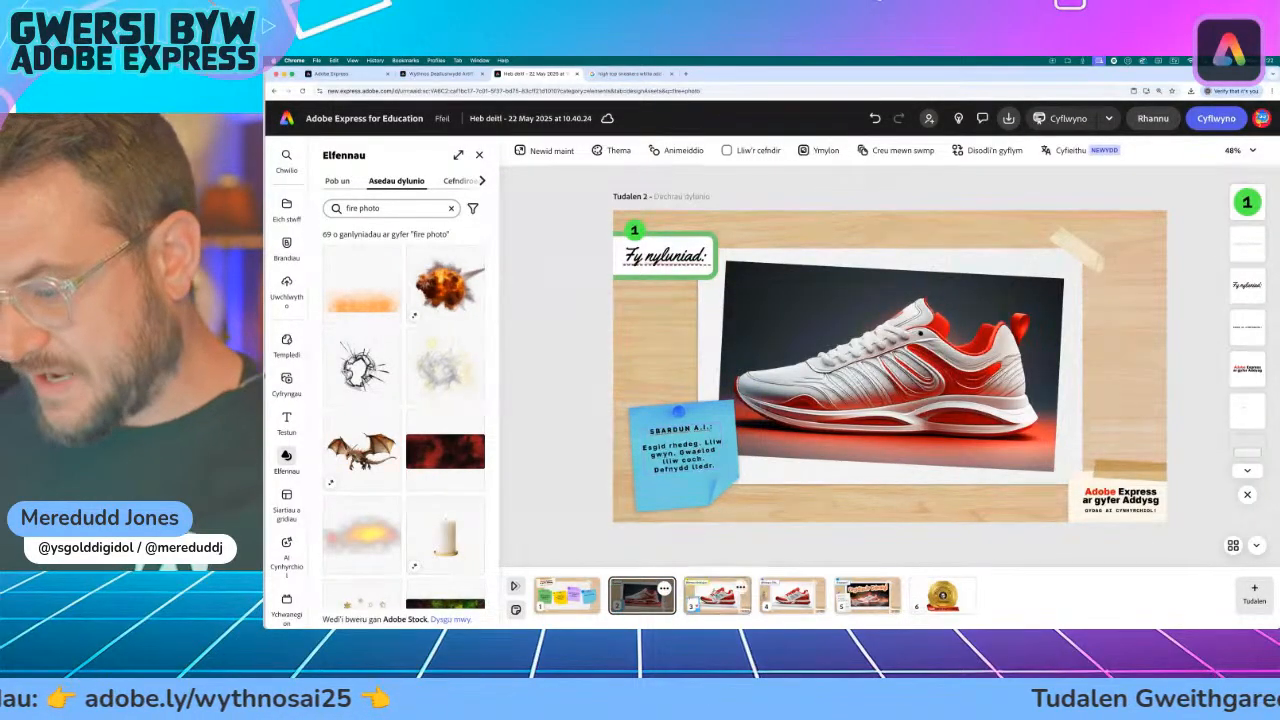
pyautogui.click(716, 595)
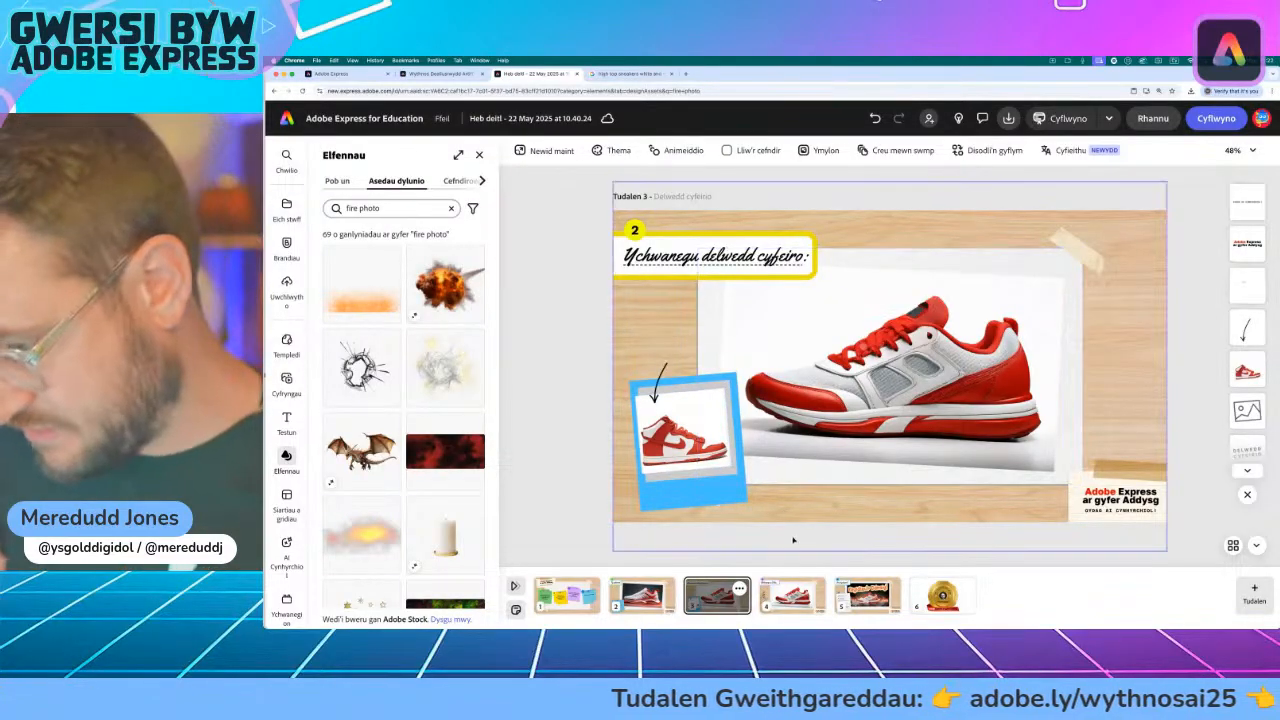
pyautogui.click(792, 595)
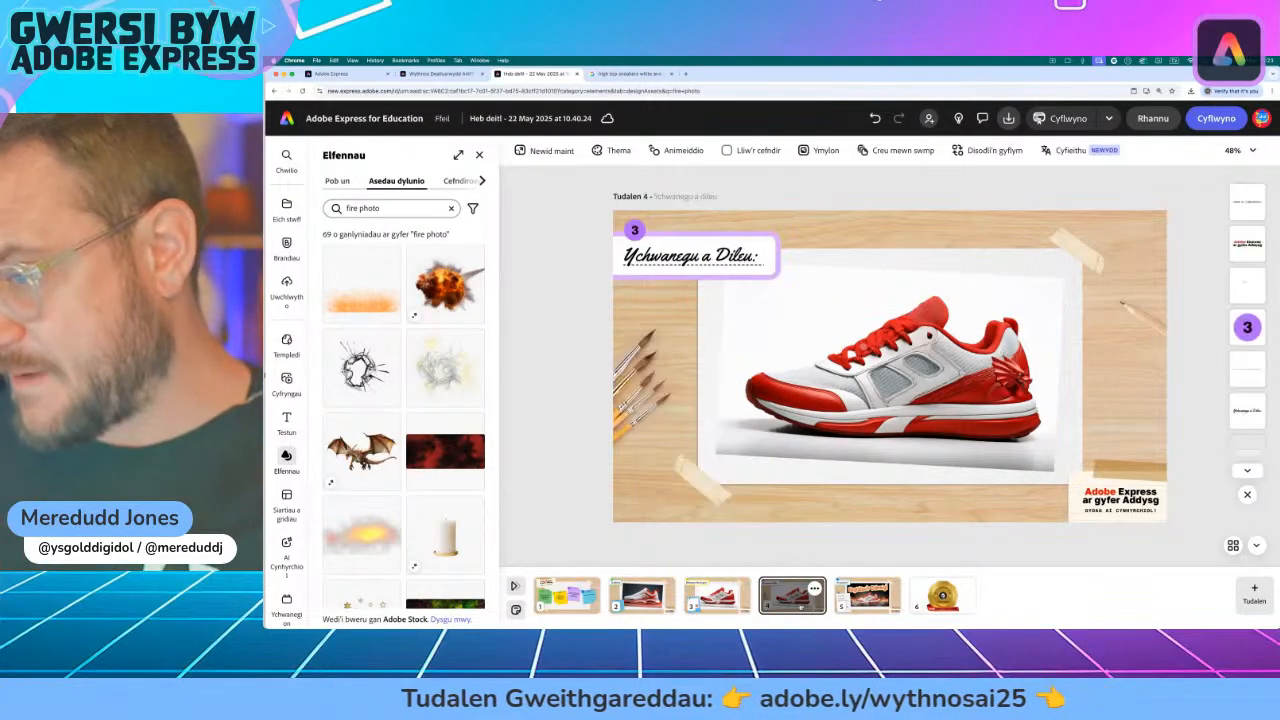
# - Duplicate a red tick in the page 5 checklist and place the copy on the fourth checkbox
pyautogui.click(867, 595)
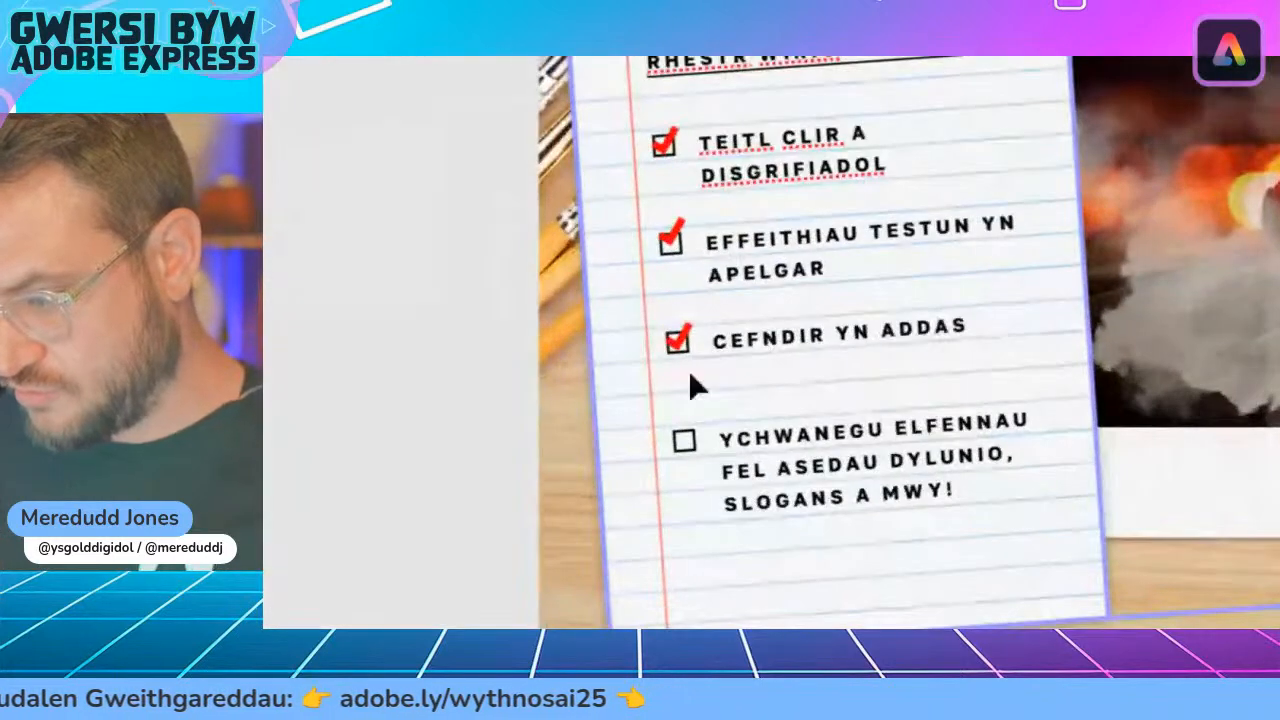
pyautogui.click(680, 342)
pyautogui.click(645, 250)
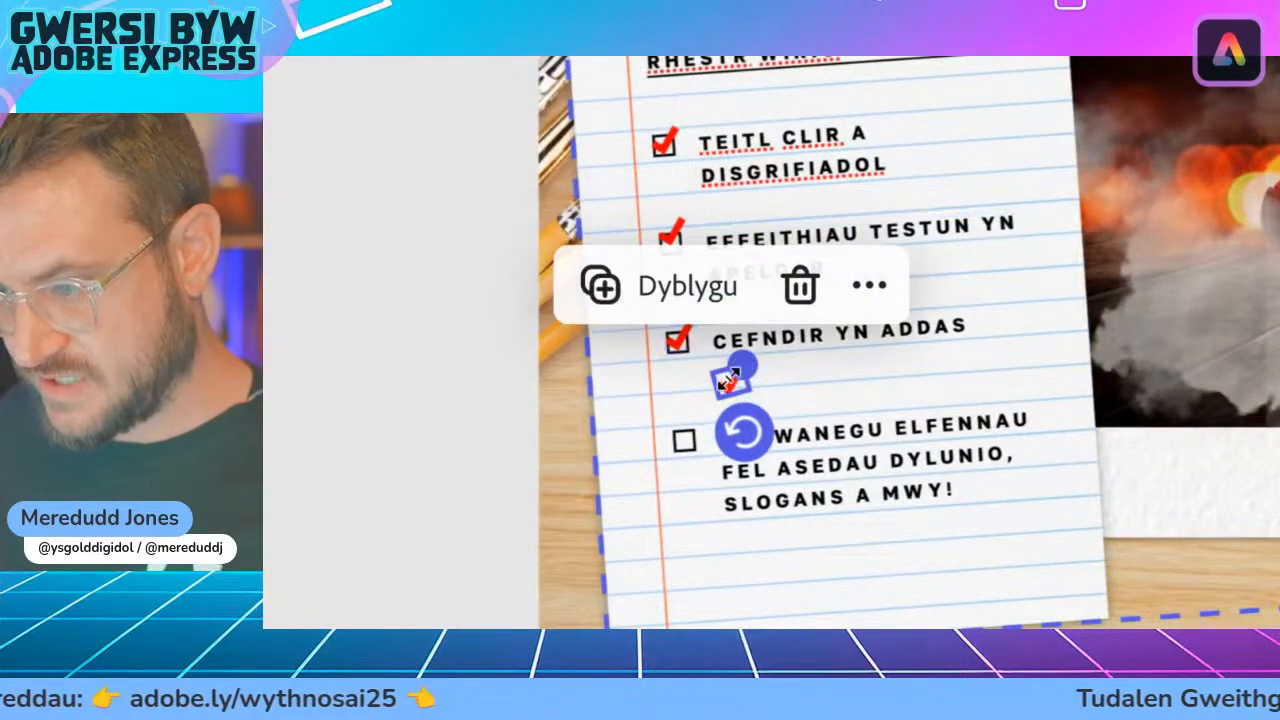
pyautogui.moveTo(737, 398); pyautogui.dragTo(688, 440)
pyautogui.click(866, 538)
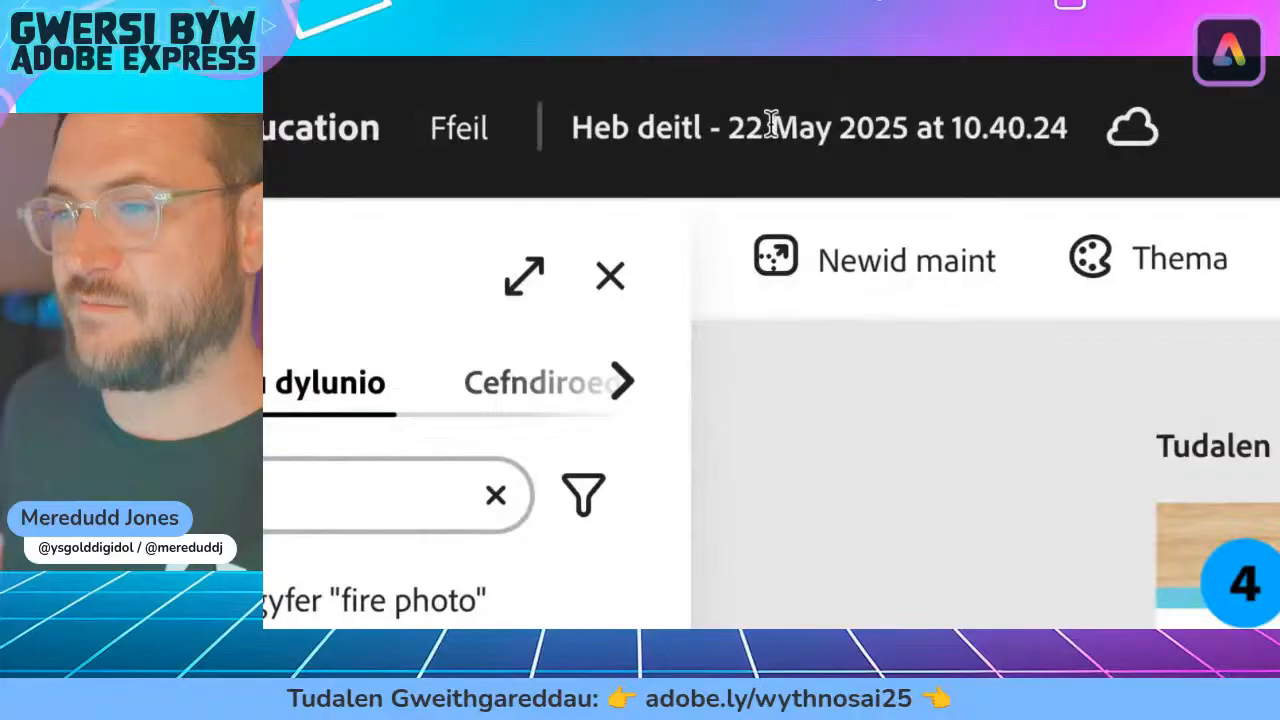
# - Rename the file as "Esgidiau'r Ddraig"
pyautogui.click(517, 118)
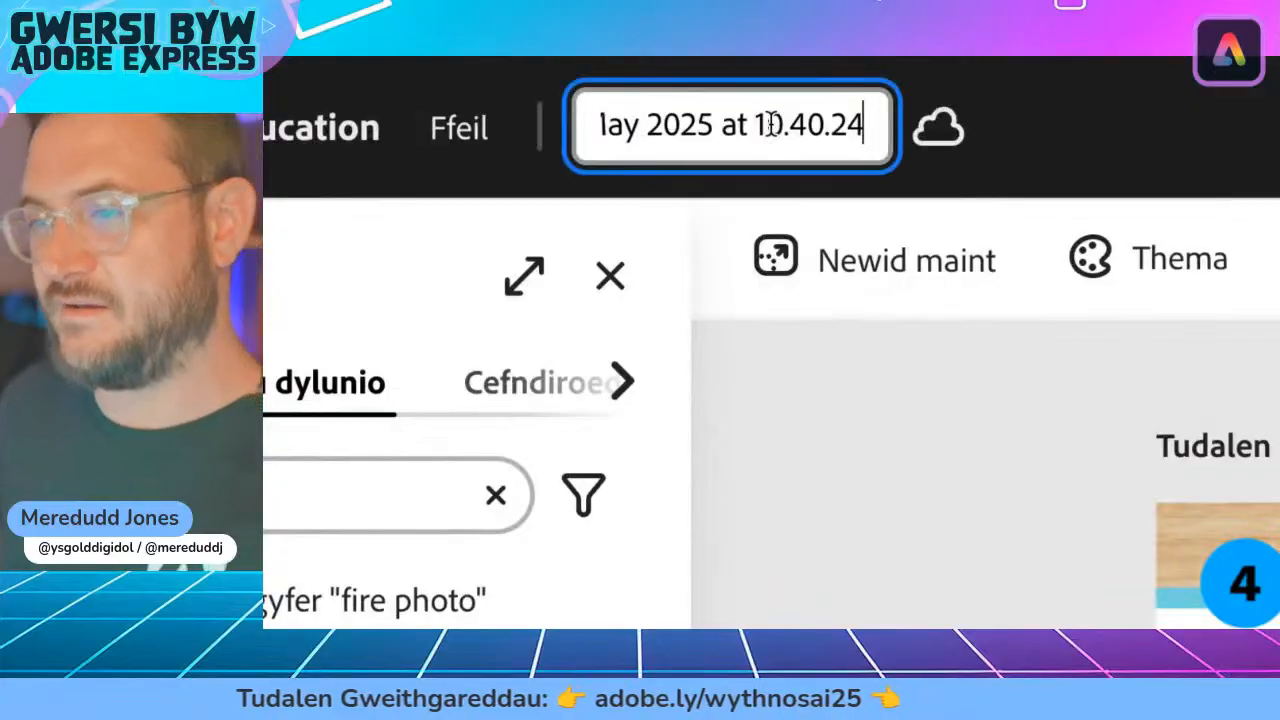
pyautogui.hotkey('ctrl', 'a')
pyautogui.write('Es')
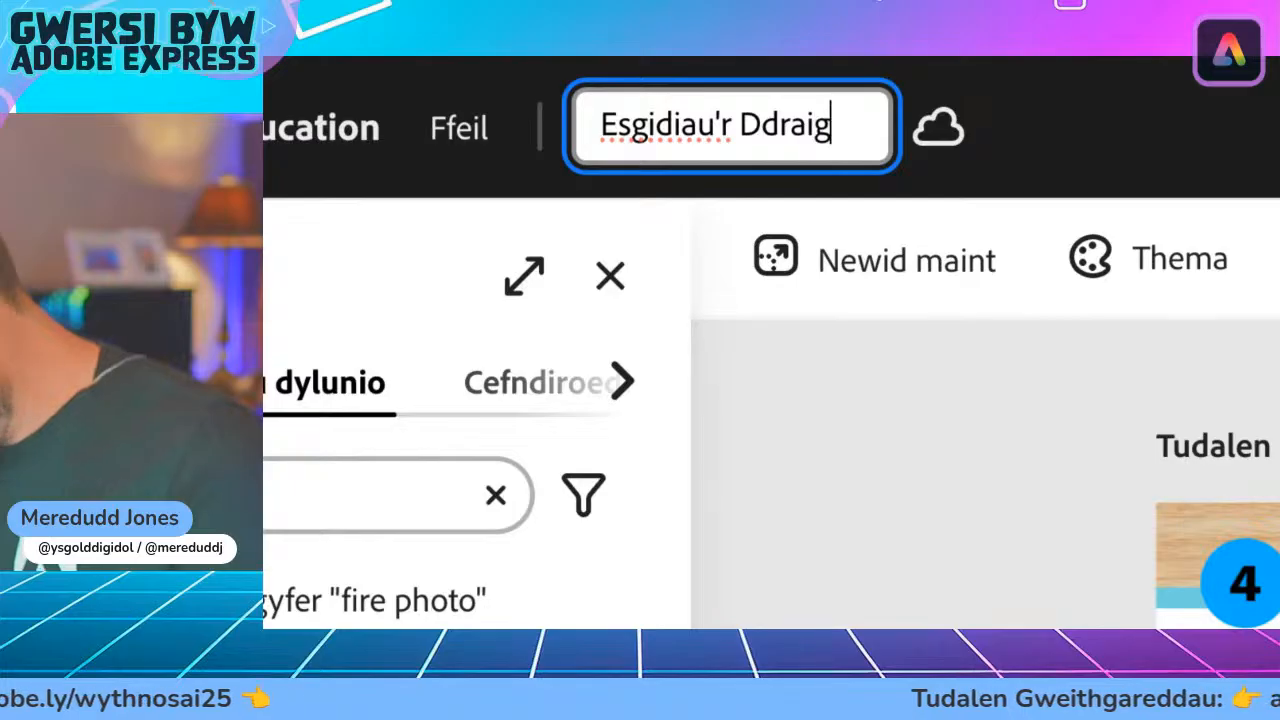
pyautogui.write("gidiau'r Ddraig")
pyautogui.press('Return')
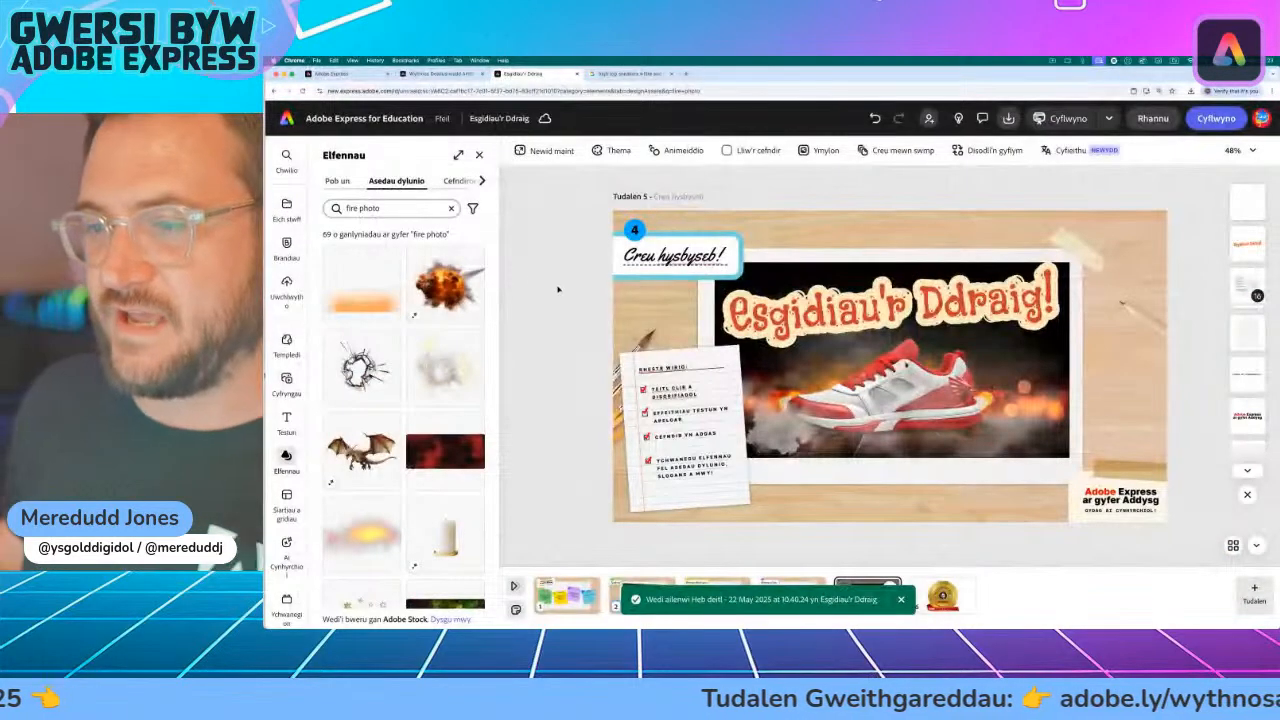
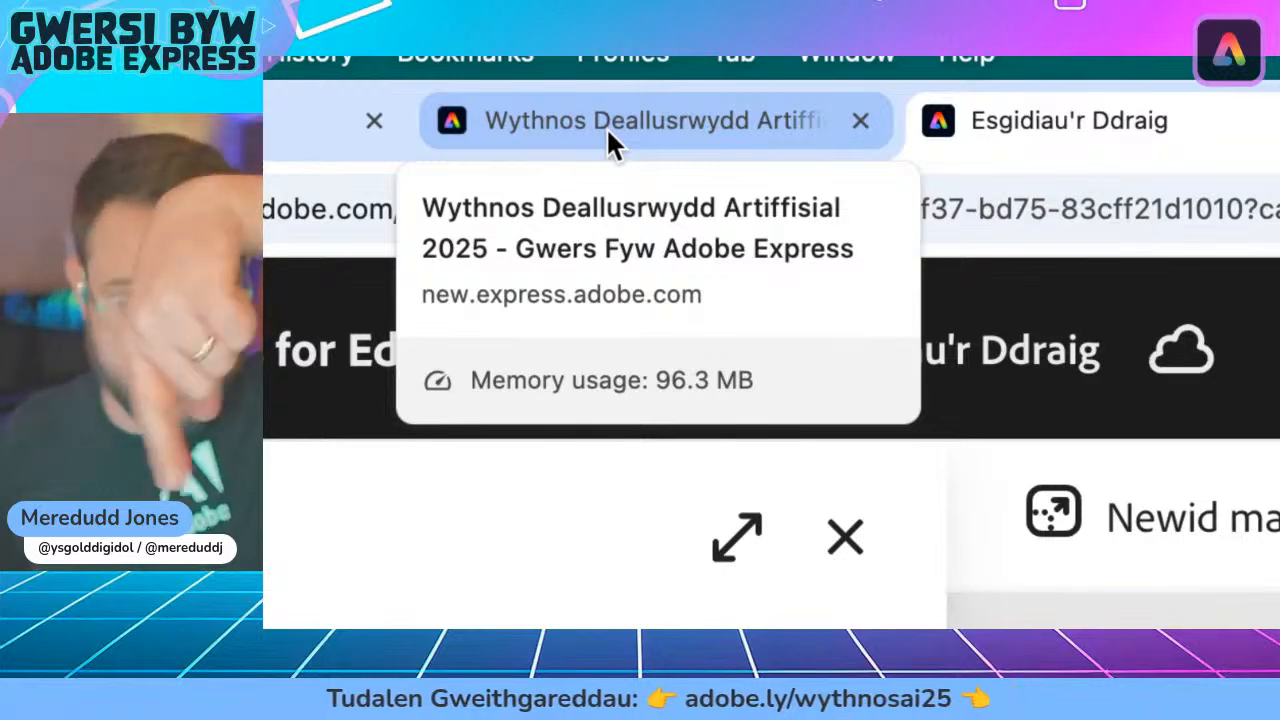
# - Return to the lesson's activity web page, open the "Gweithgaredd 2" self-portrait template and remix it into an editable copy
pyautogui.click(606, 127)
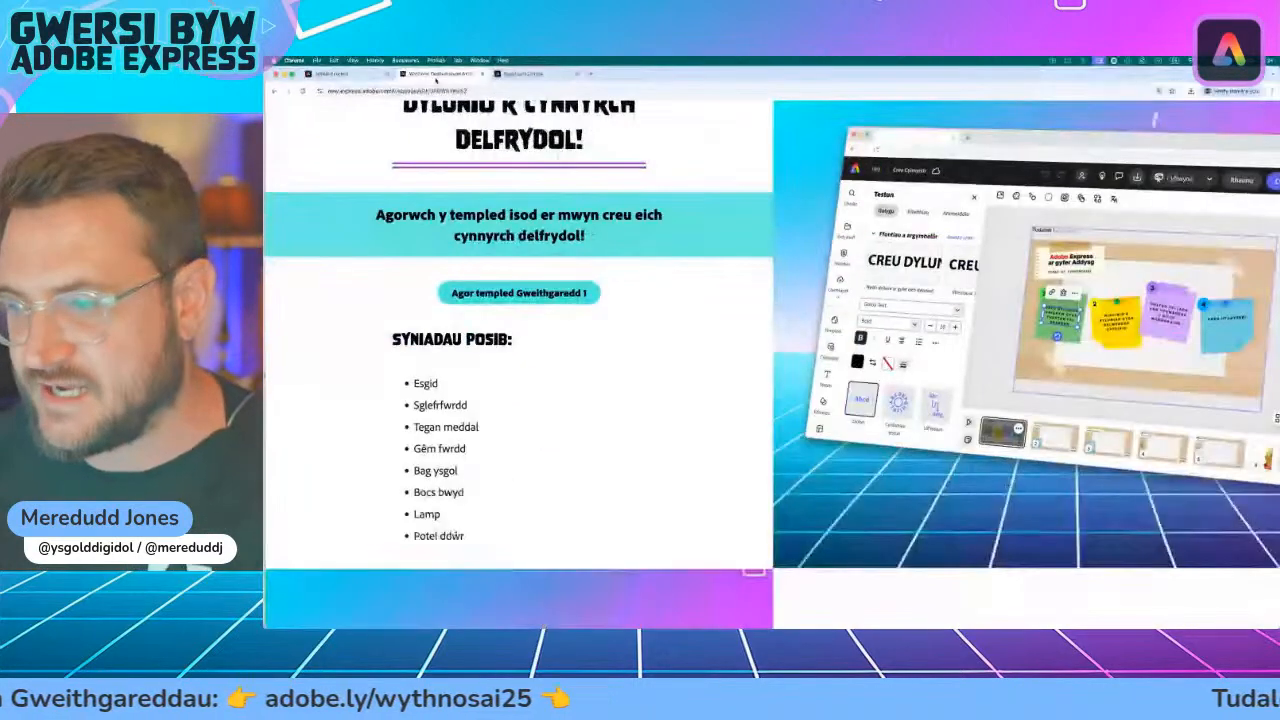
pyautogui.scroll(-3, 717, 340)
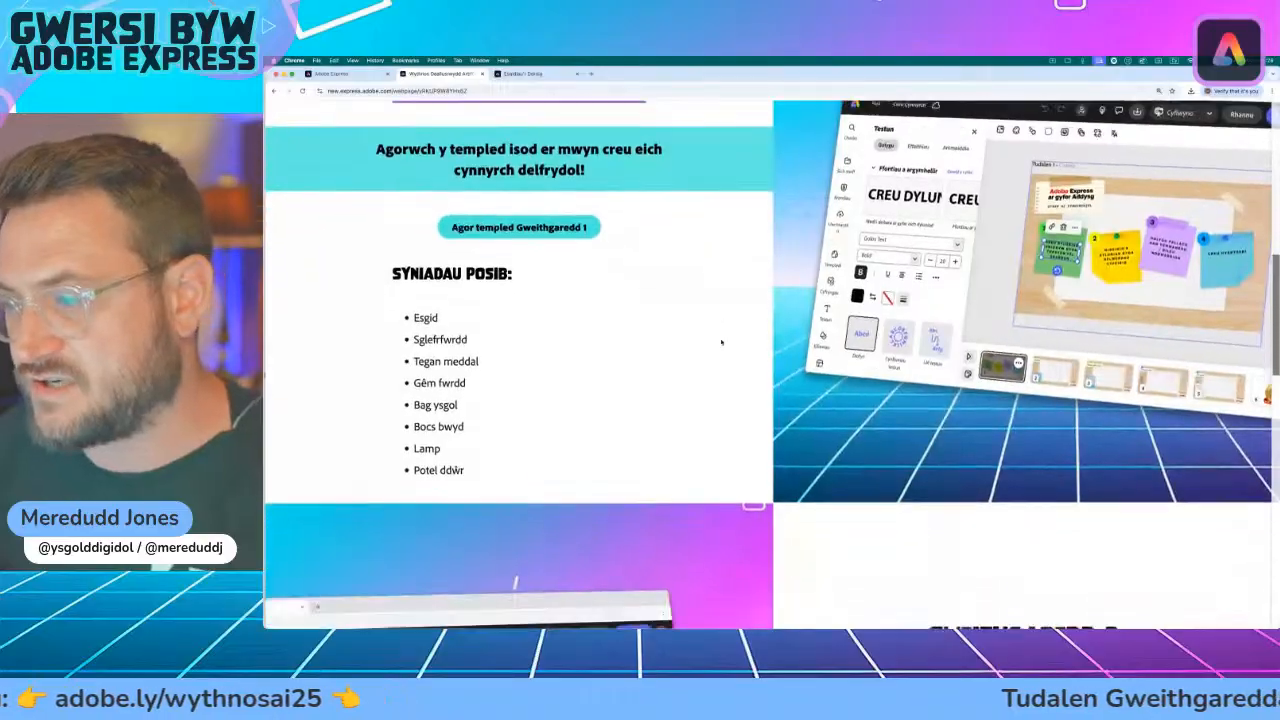
pyautogui.scroll(-3, 721, 342)
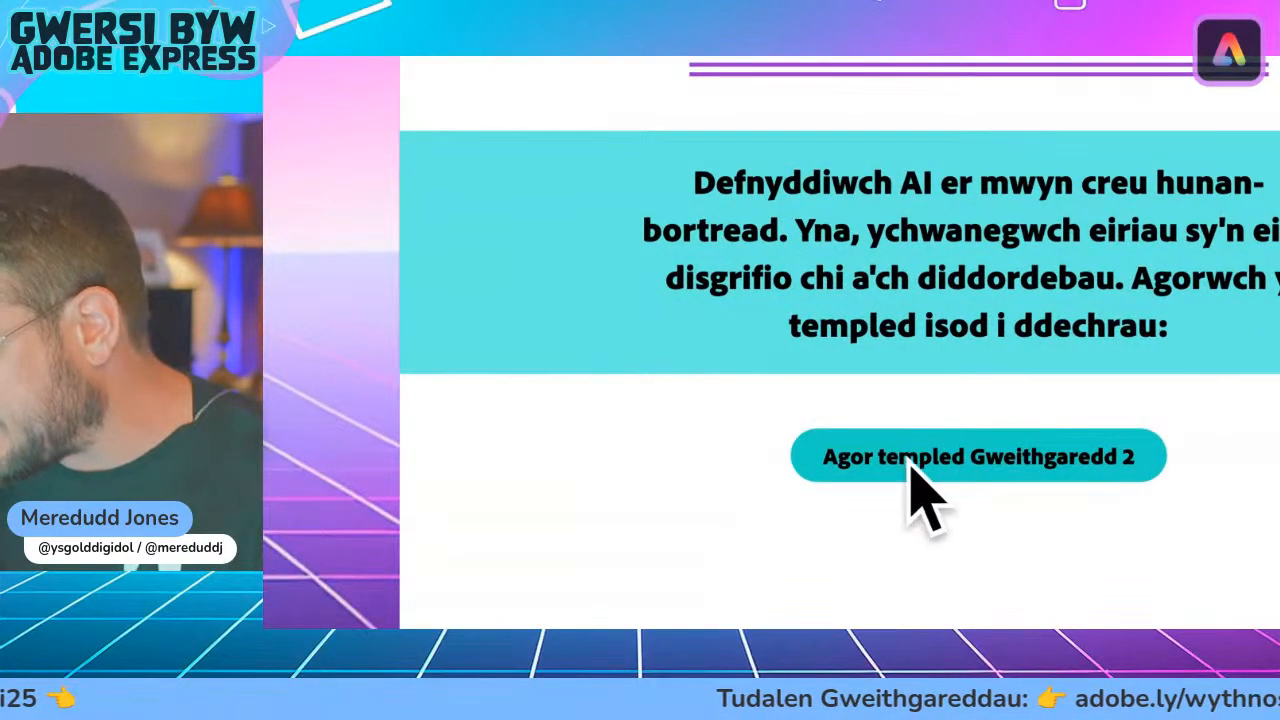
pyautogui.click(992, 458)
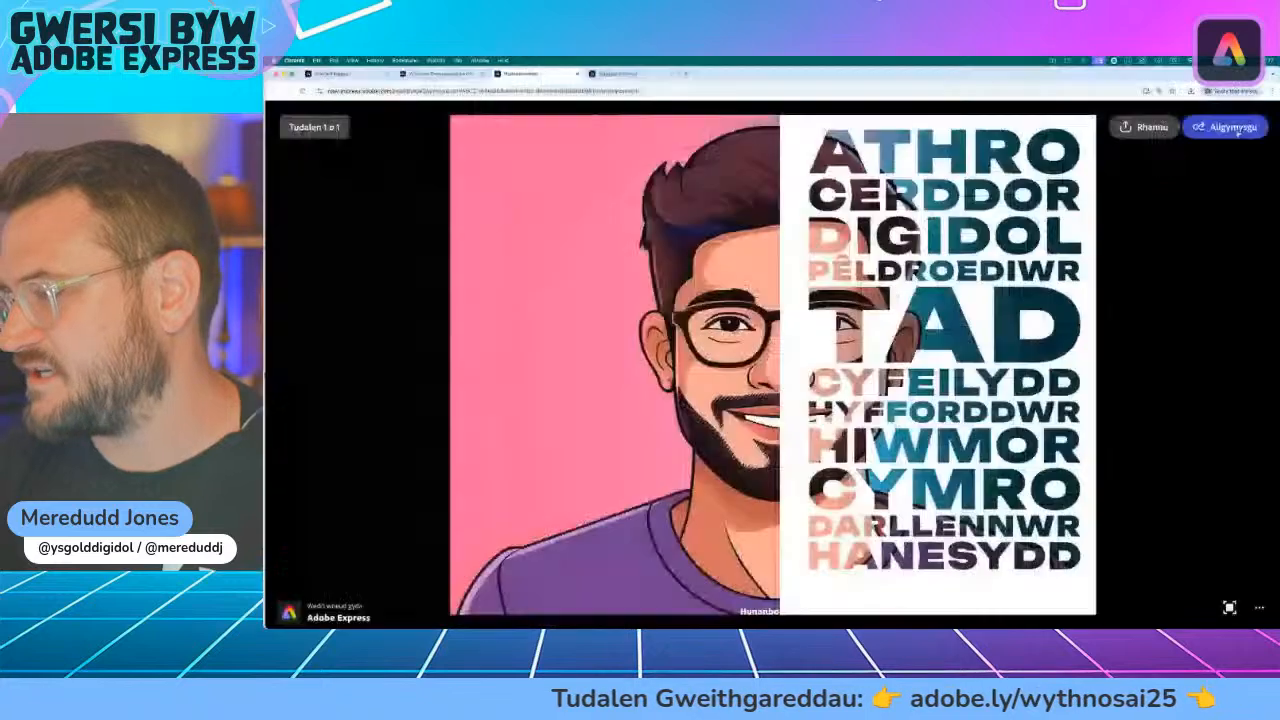
pyautogui.click(1236, 127)
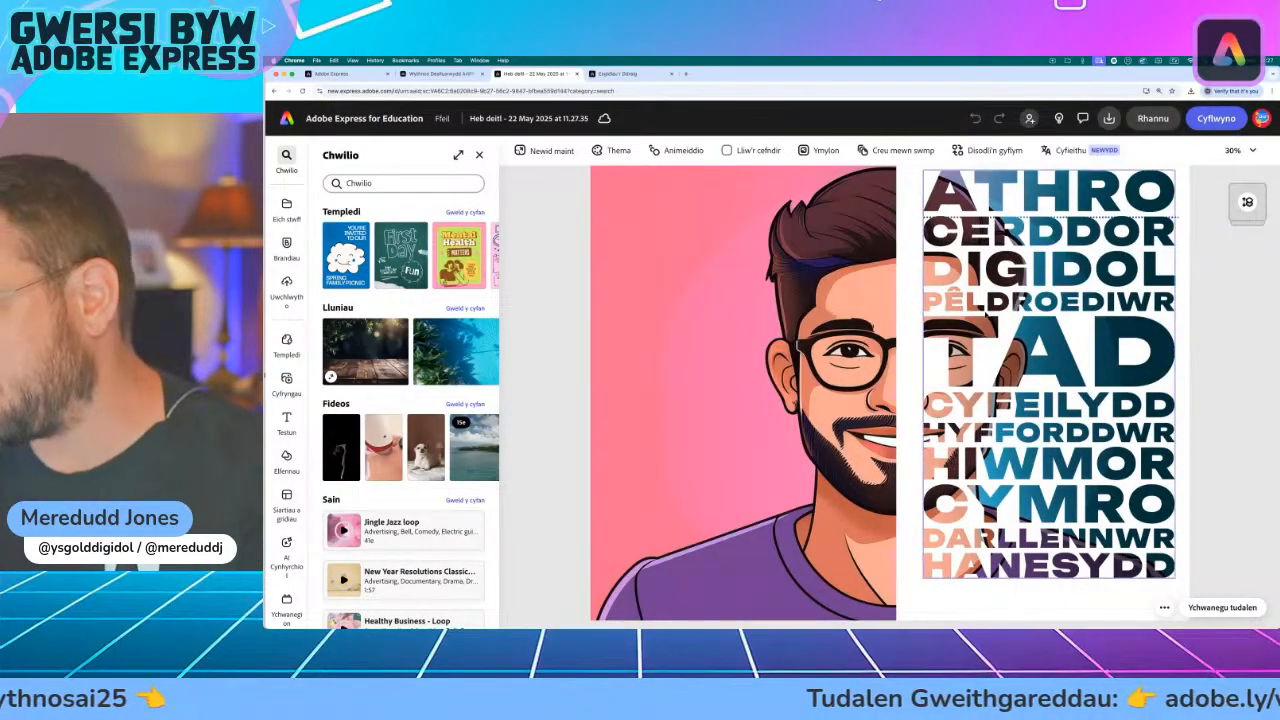
# - Select the cartoon portrait image on the page and open its "Cynhyrchu delwedd" image generation settings
pyautogui.press('super+minus')
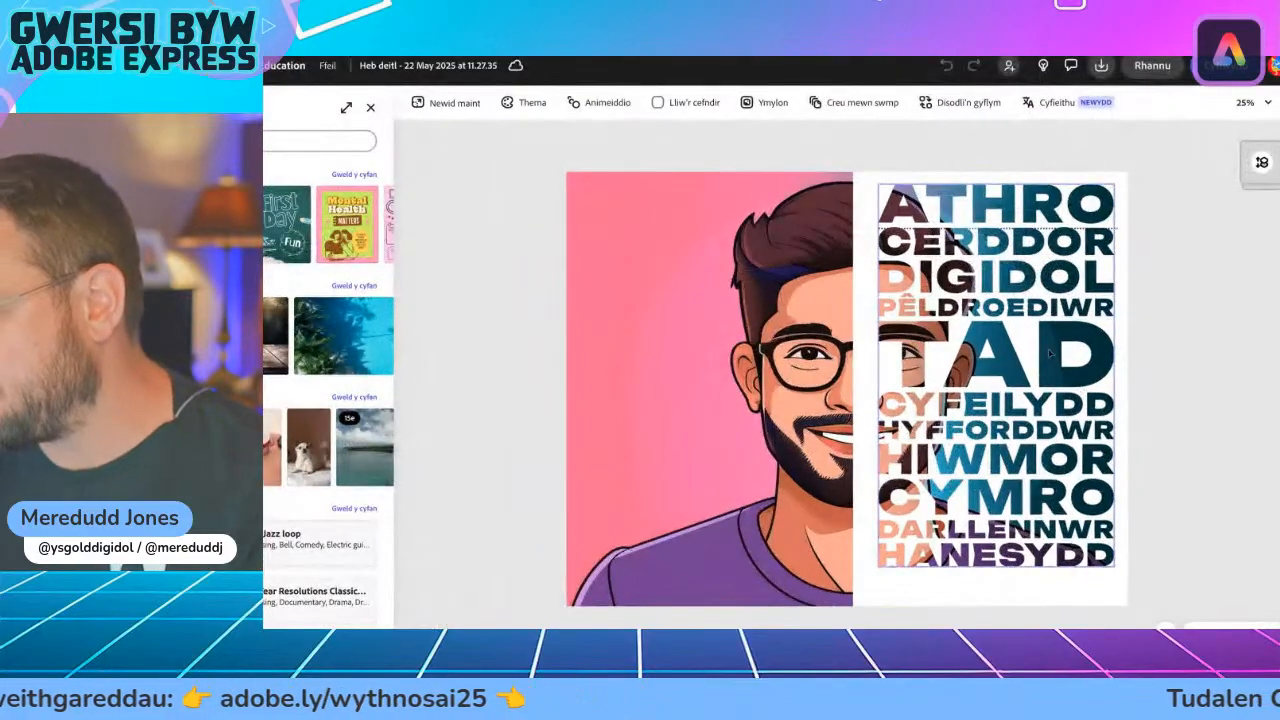
pyautogui.click(1048, 378)
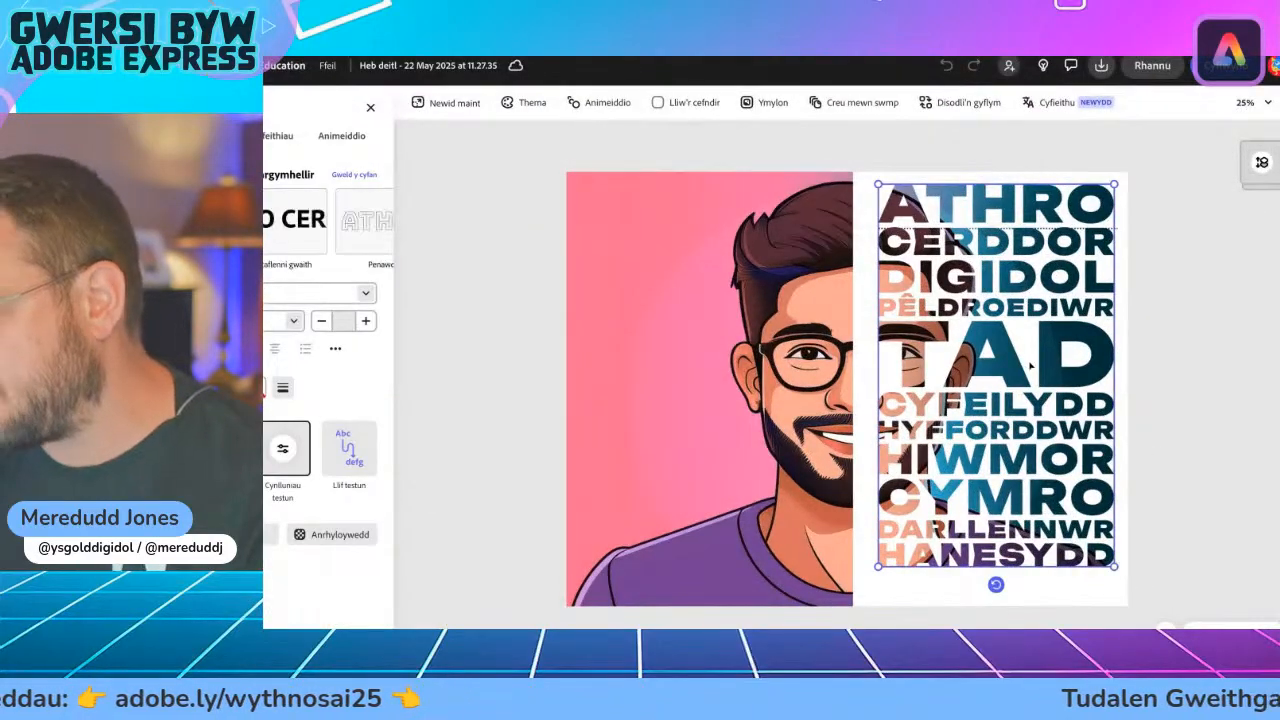
pyautogui.moveTo(1030, 366); pyautogui.dragTo(1025, 375)
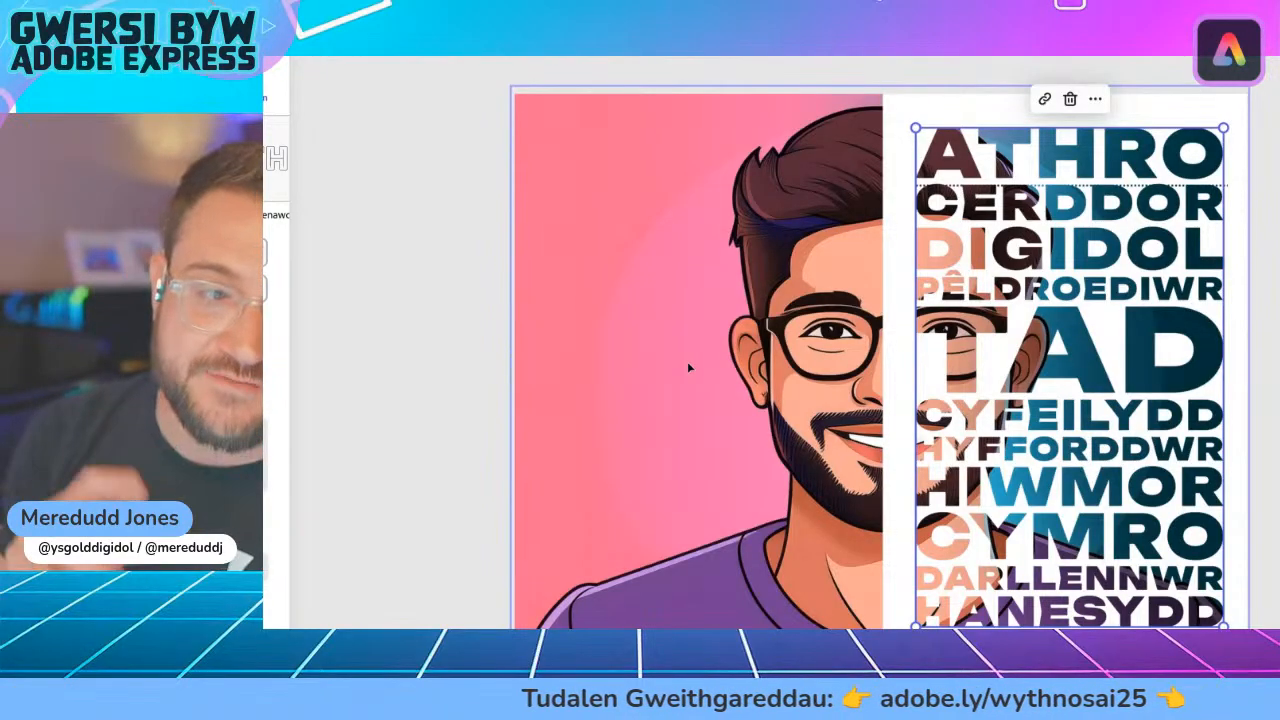
pyautogui.click(688, 366)
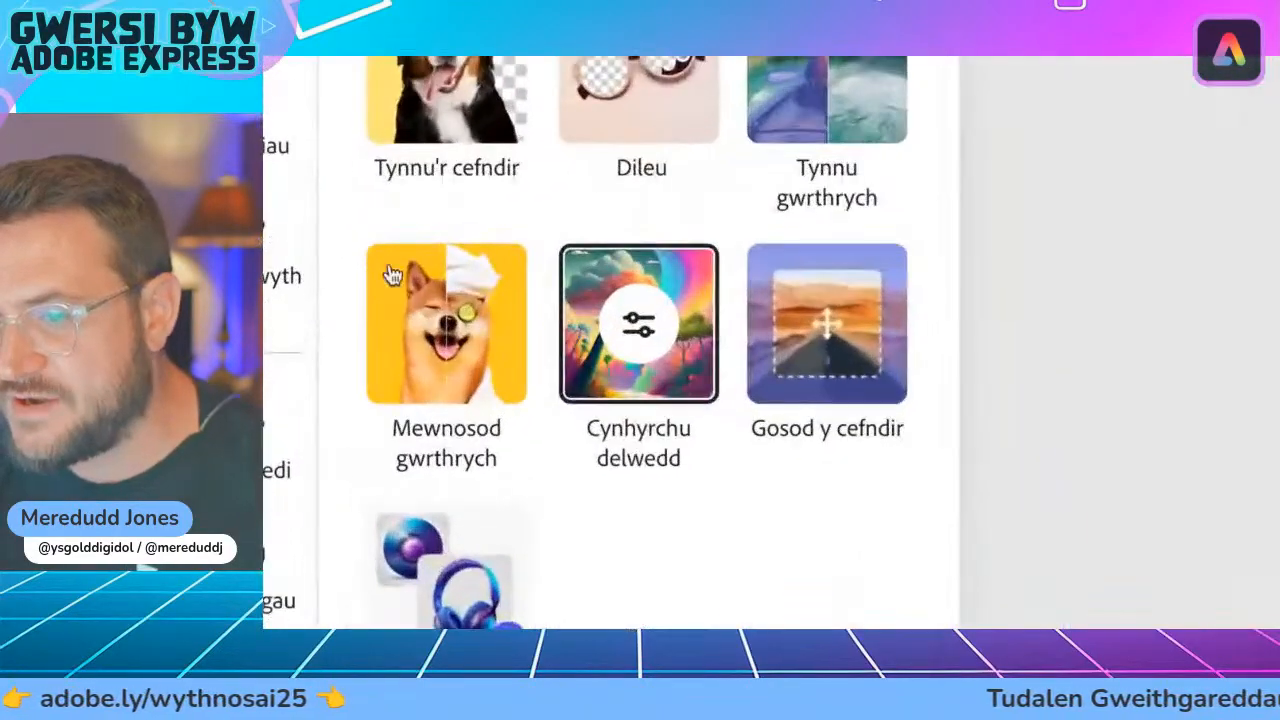
pyautogui.click(652, 350)
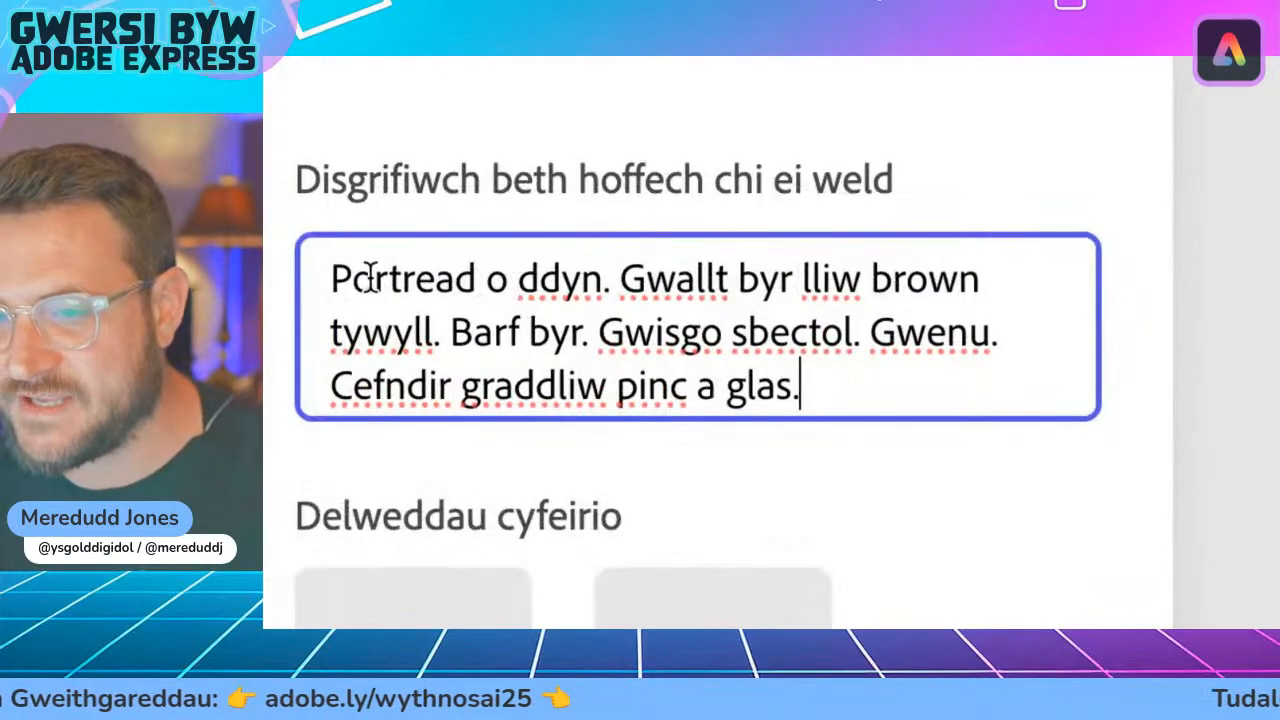
# - Add the age "70 oed" directly after "Portread o ddyn" in the portrait's image prompt
pyautogui.moveTo(331, 278); pyautogui.dragTo(522, 282)
pyautogui.click(578, 282)
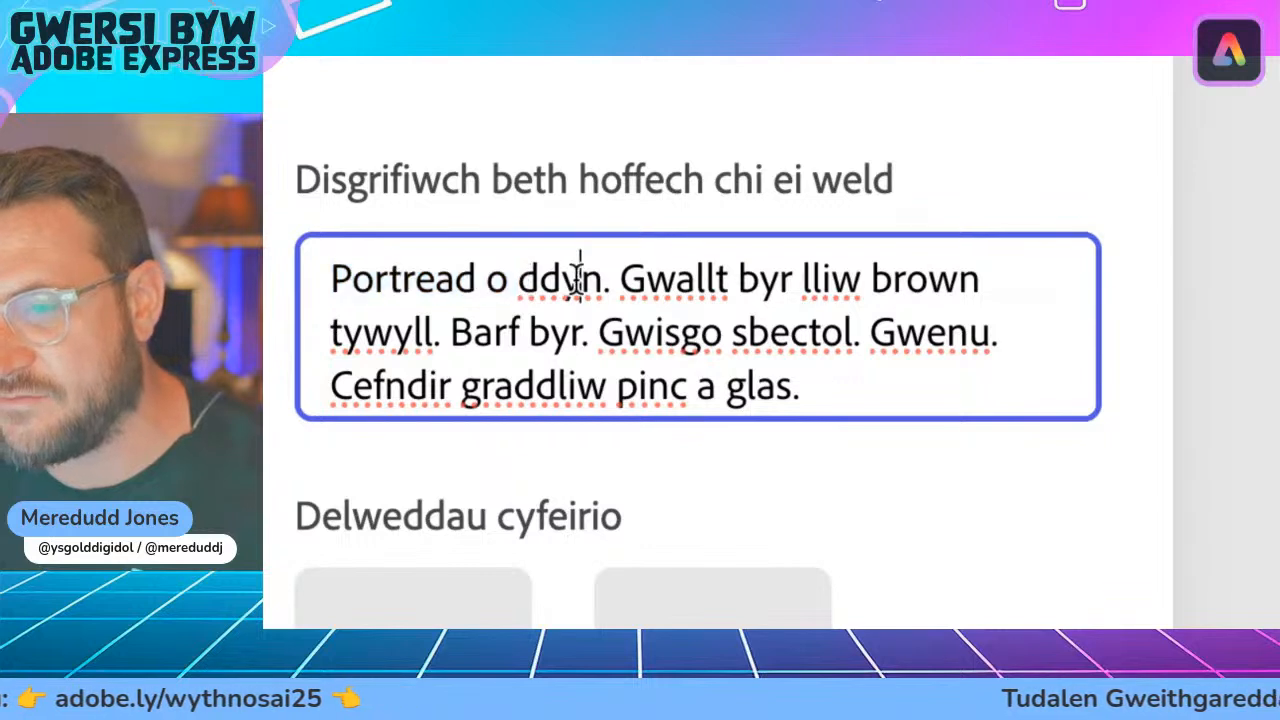
pyautogui.moveTo(577, 283); pyautogui.dragTo(521, 283)
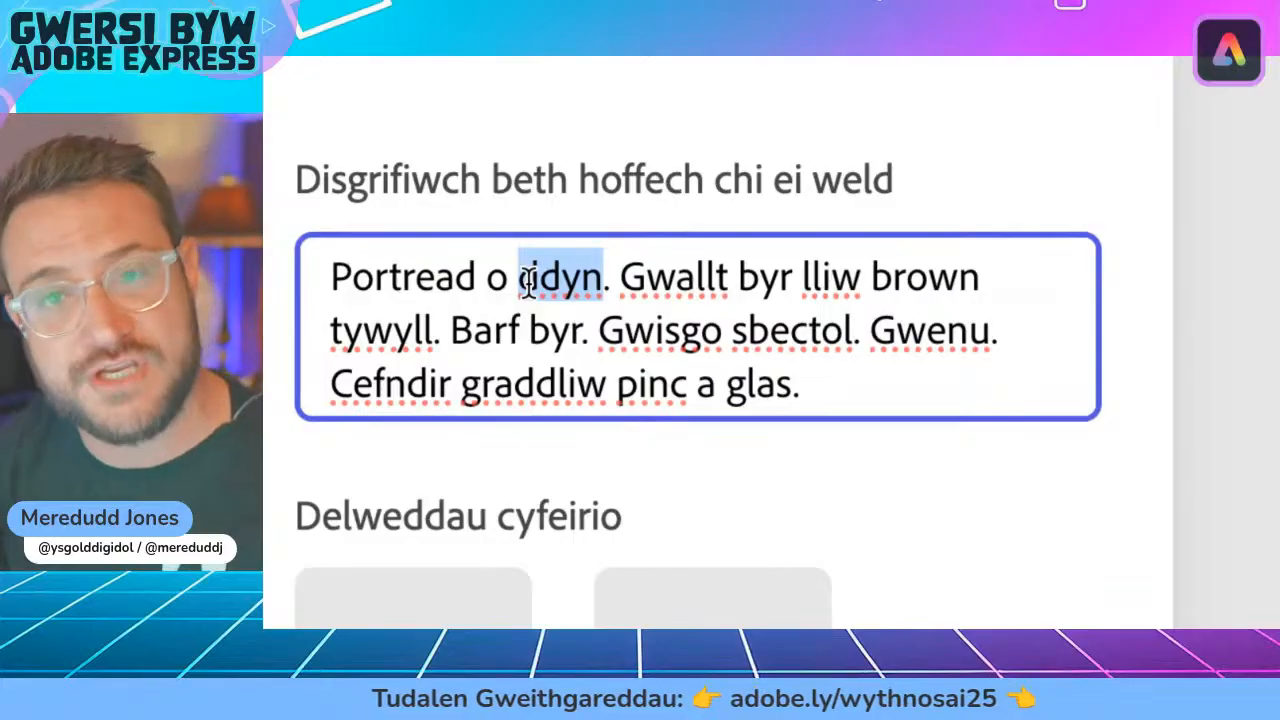
pyautogui.click(555, 278)
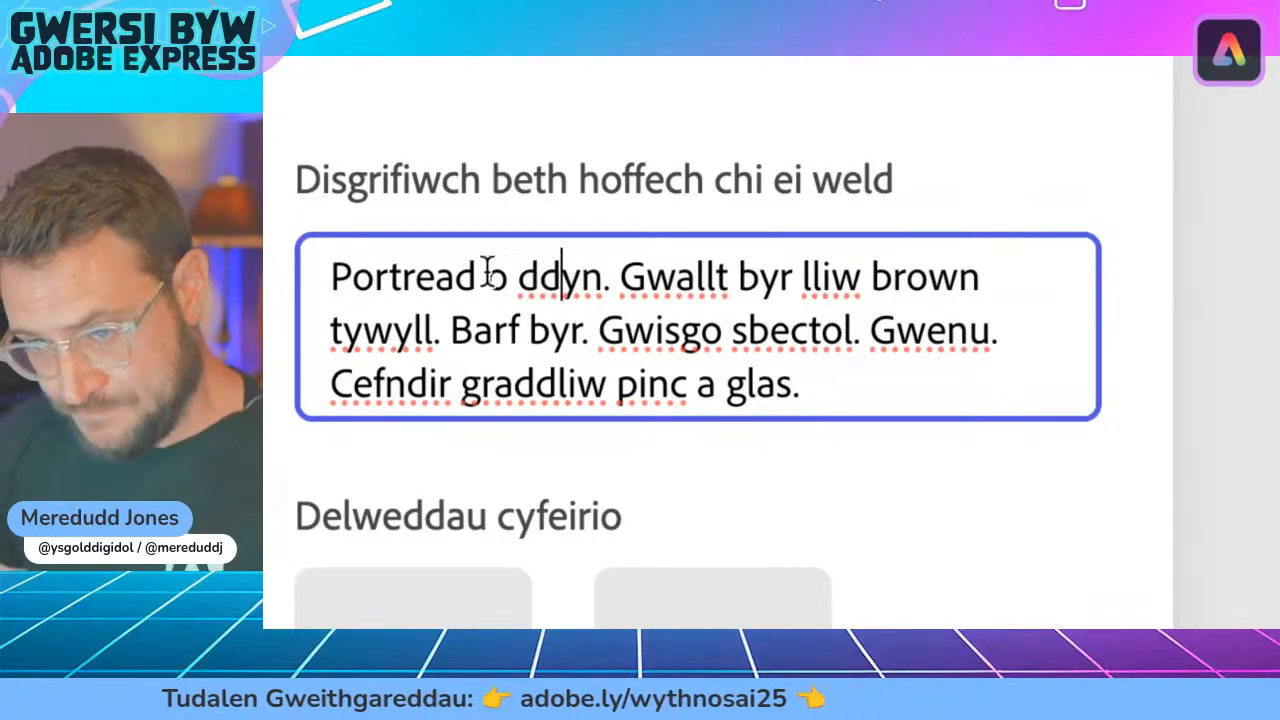
pyautogui.click(604, 298)
pyautogui.write('7')
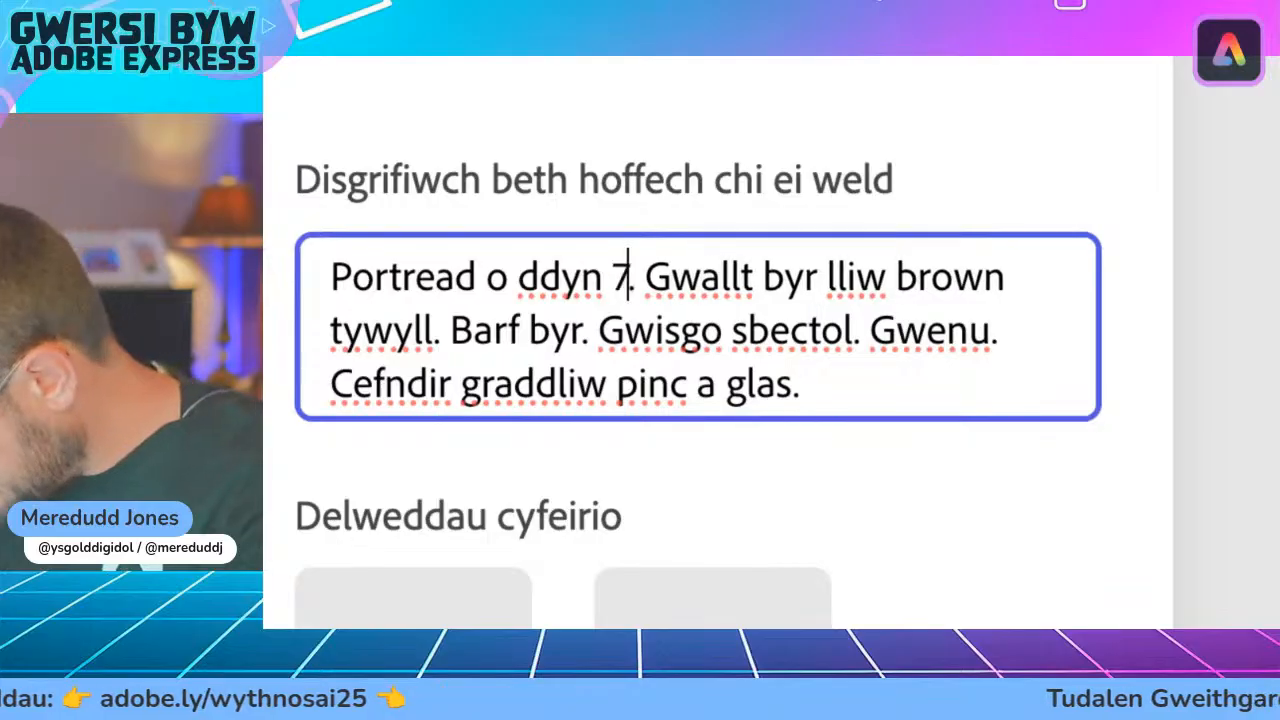
pyautogui.write('0 oed')
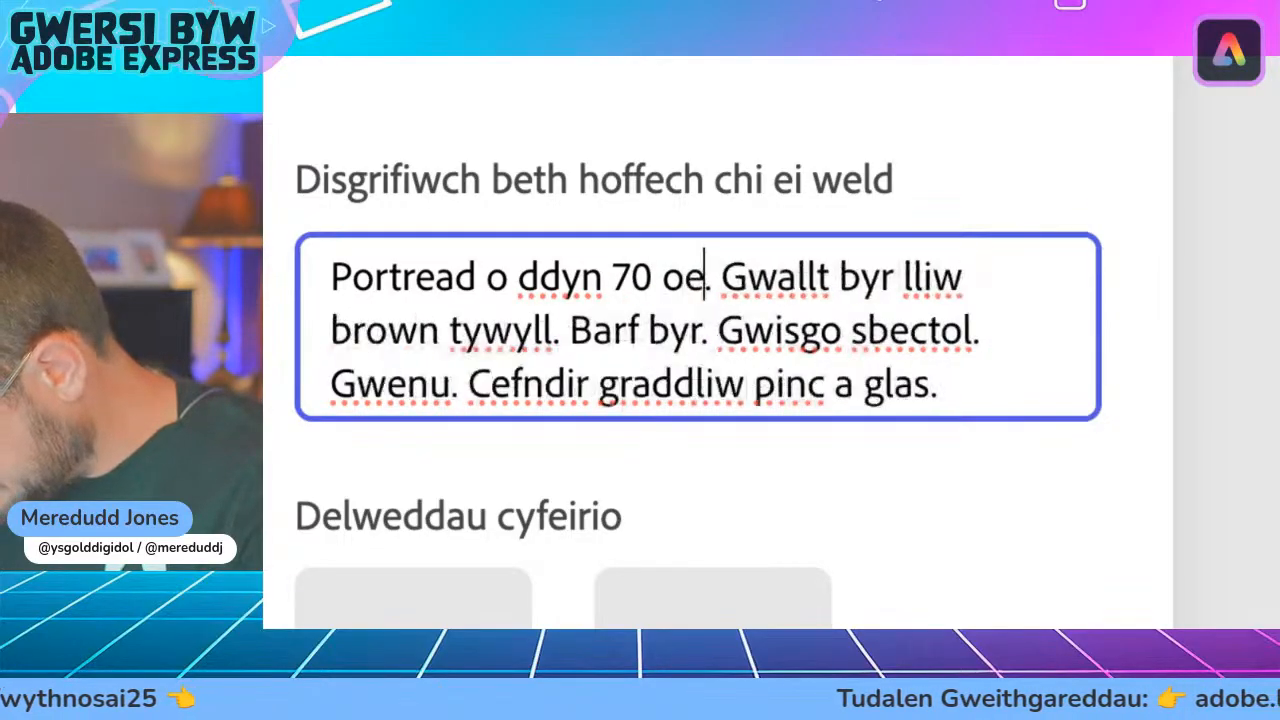
# - Change the hair description in the prompt to "Gwallt hir lliw llwyd"
pyautogui.doubleClick(889, 283)
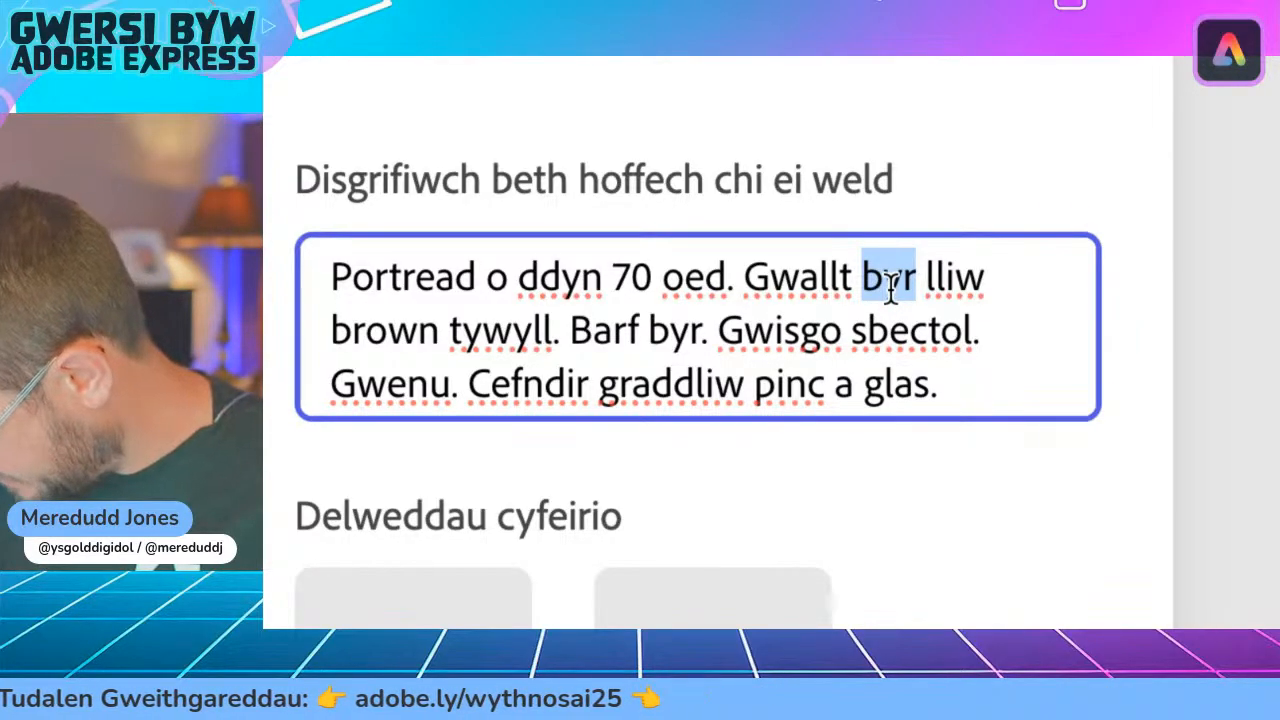
pyautogui.write('hir')
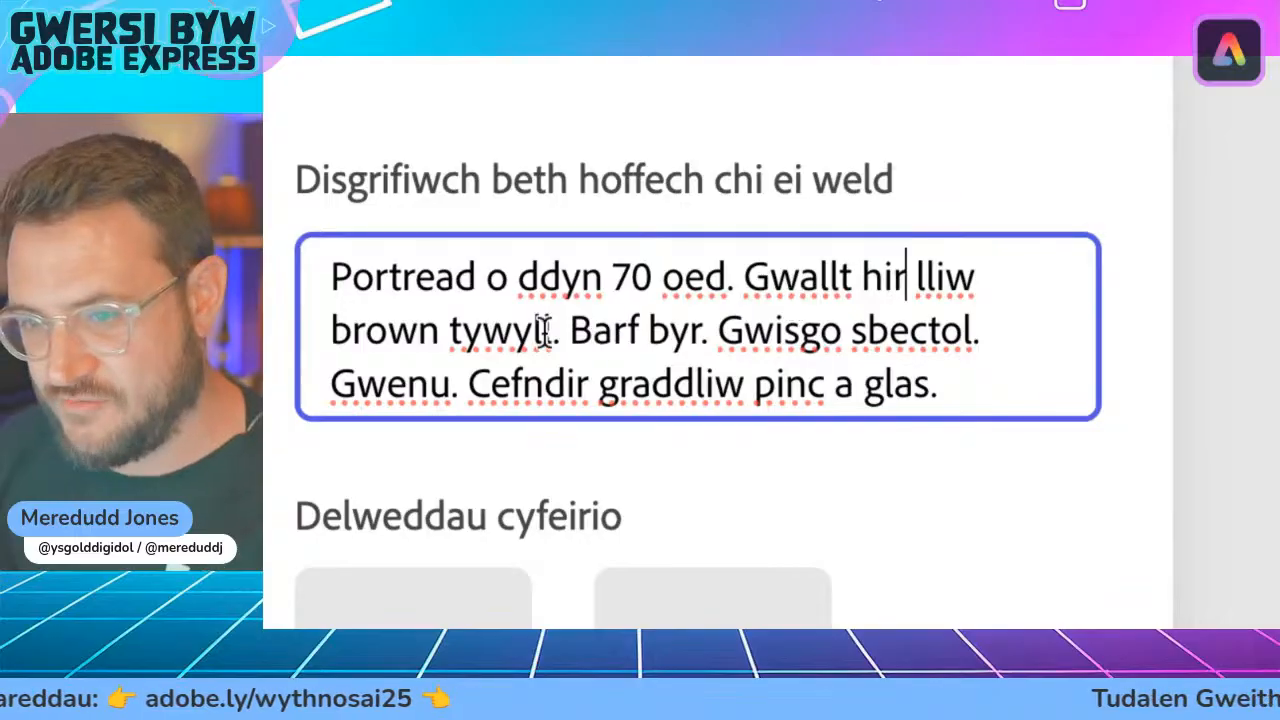
pyautogui.moveTo(553, 333); pyautogui.dragTo(340, 338)
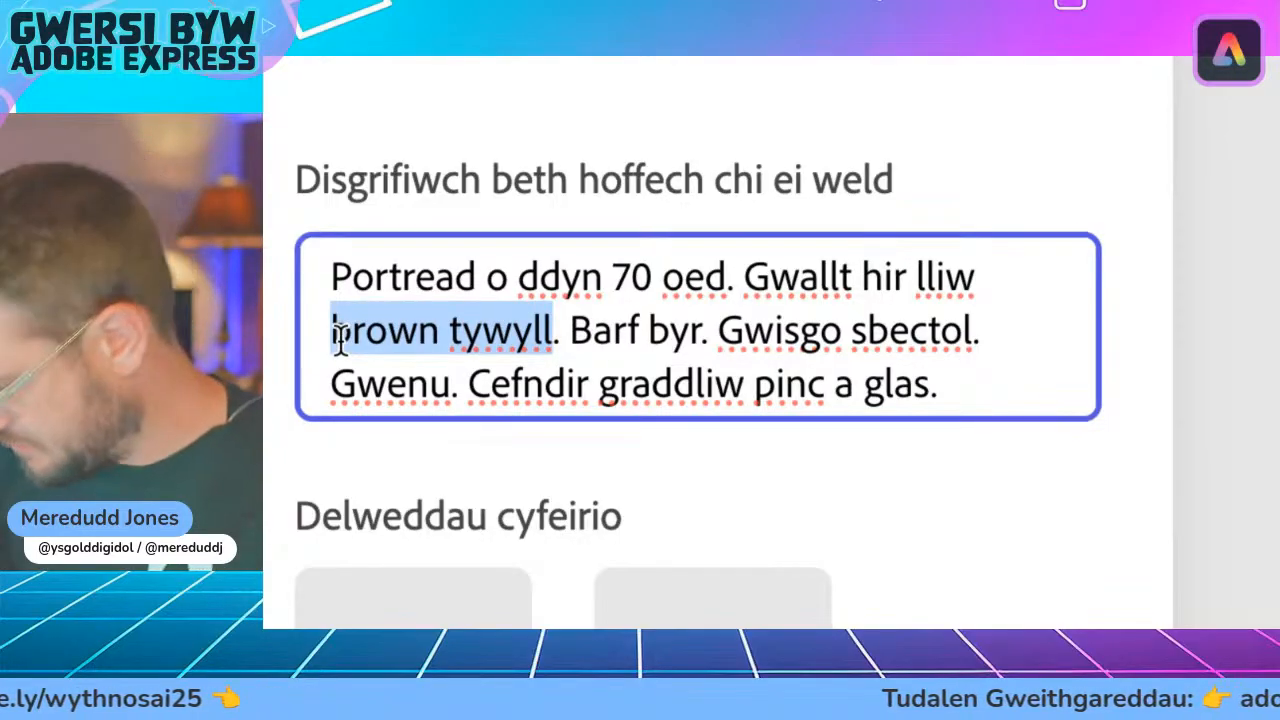
pyautogui.write('llwyd')
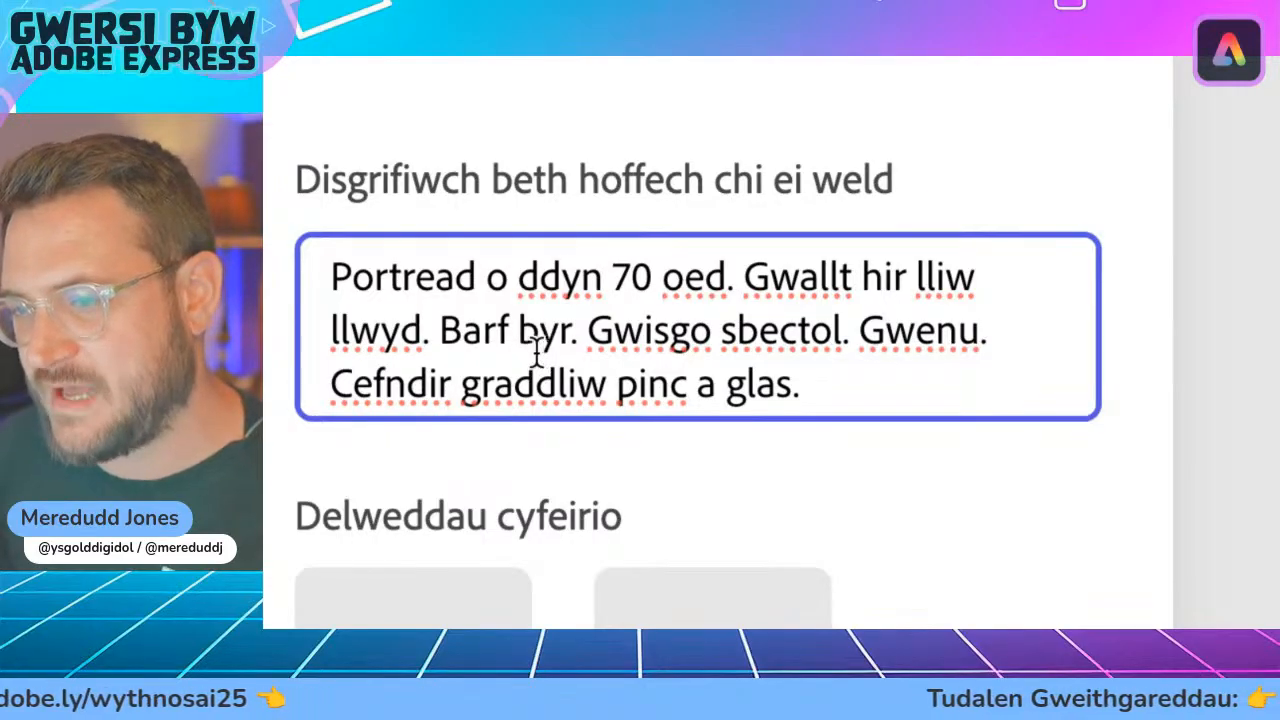
# - Change the beard description to "Barf canolig" and remove the "Gwisgo sbectol" sentence from the prompt
pyautogui.doubleClick(566, 331)
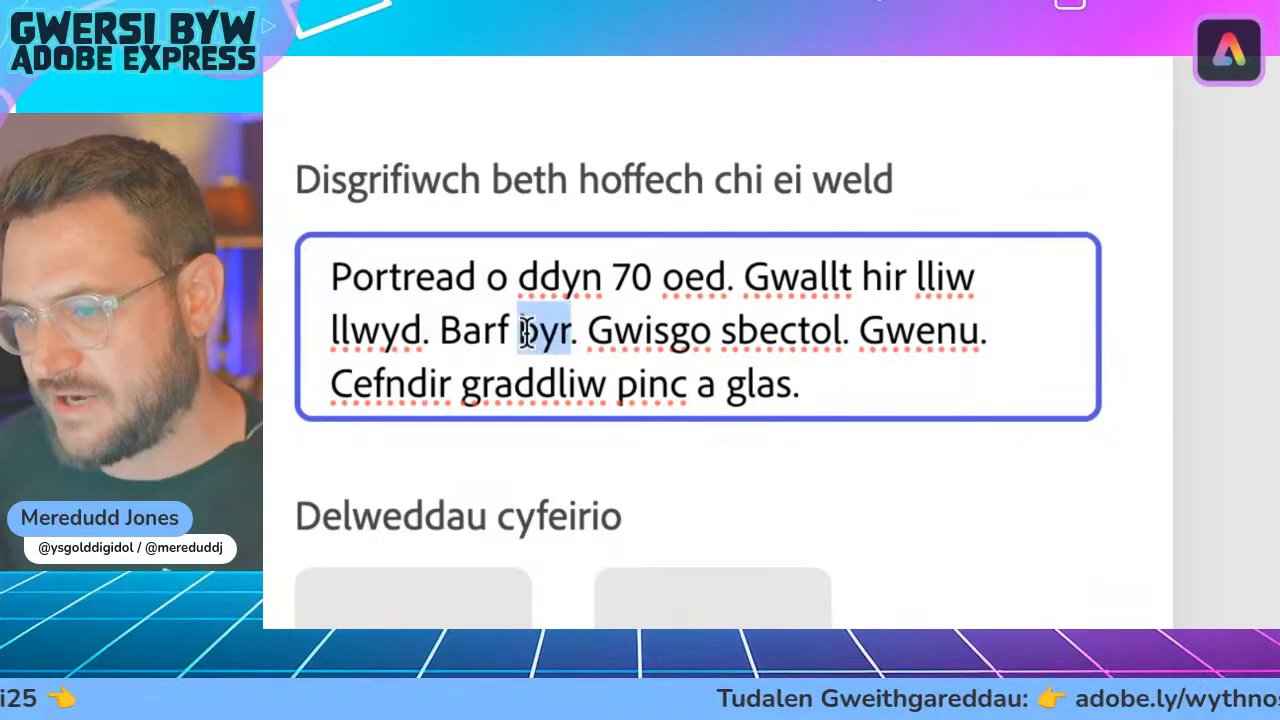
pyautogui.write('canol')
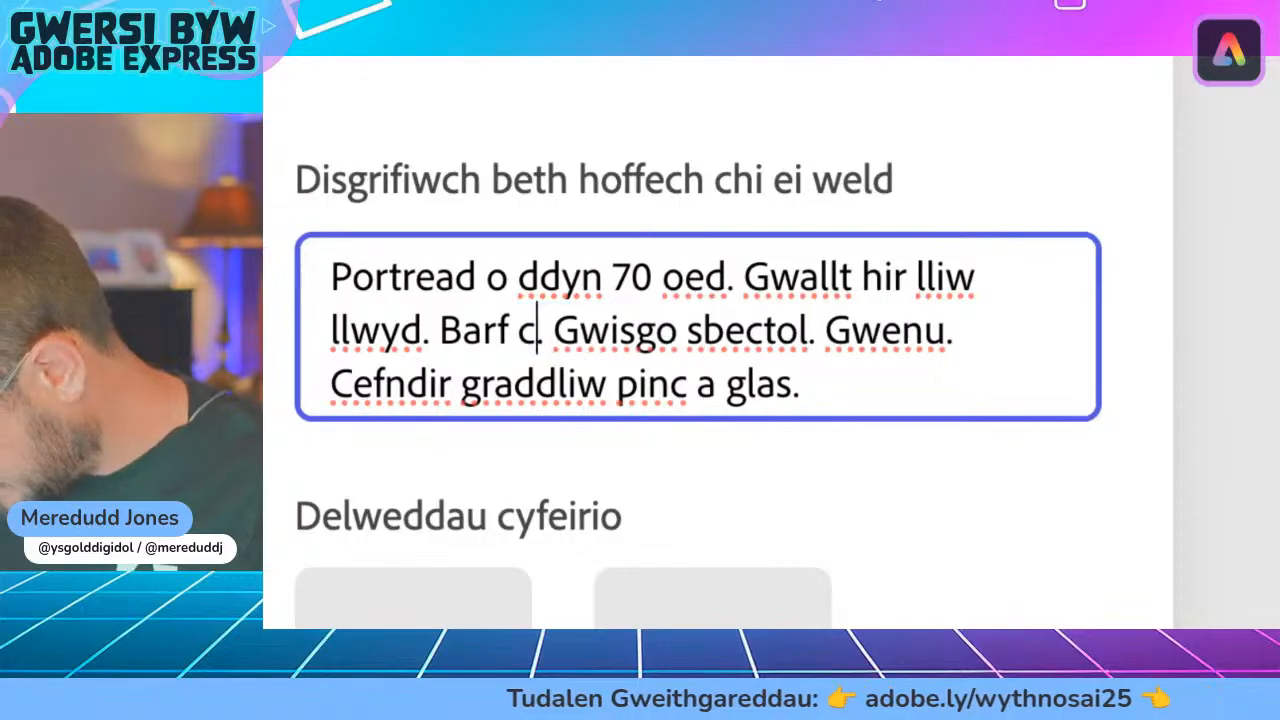
pyautogui.write('ig')
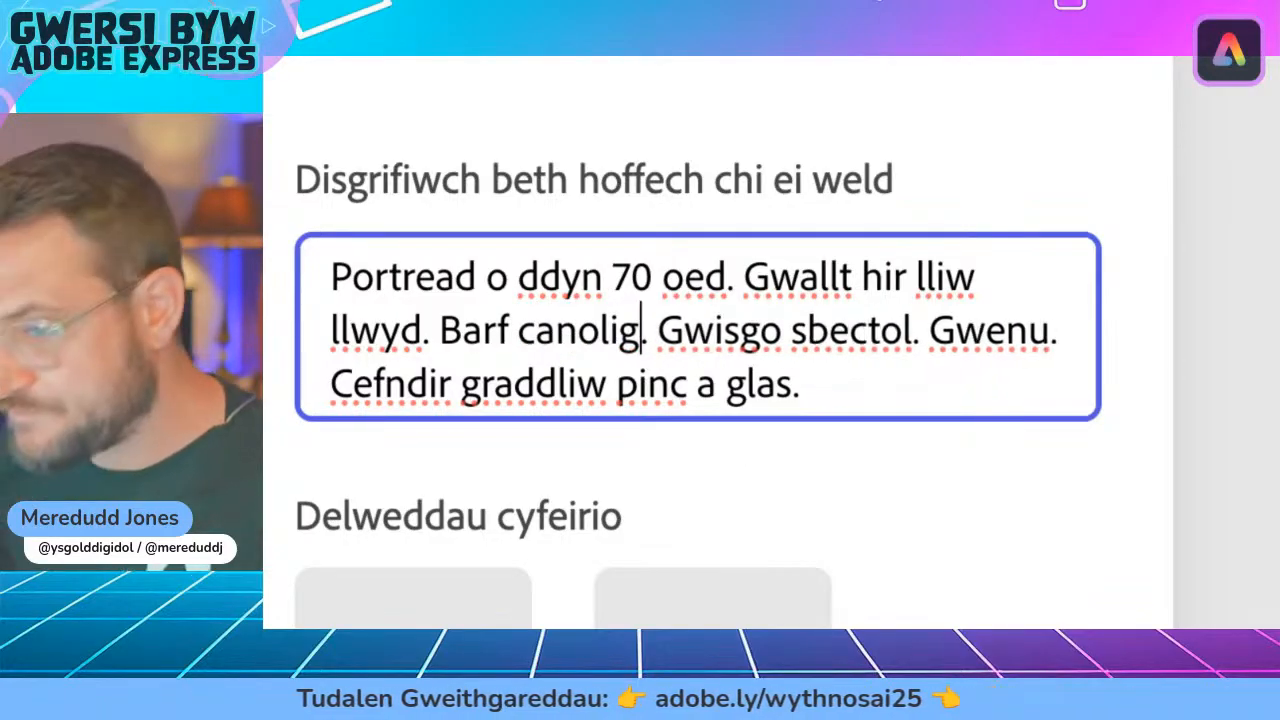
pyautogui.moveTo(912, 333); pyautogui.dragTo(646, 340)
pyautogui.press('BackSpace')
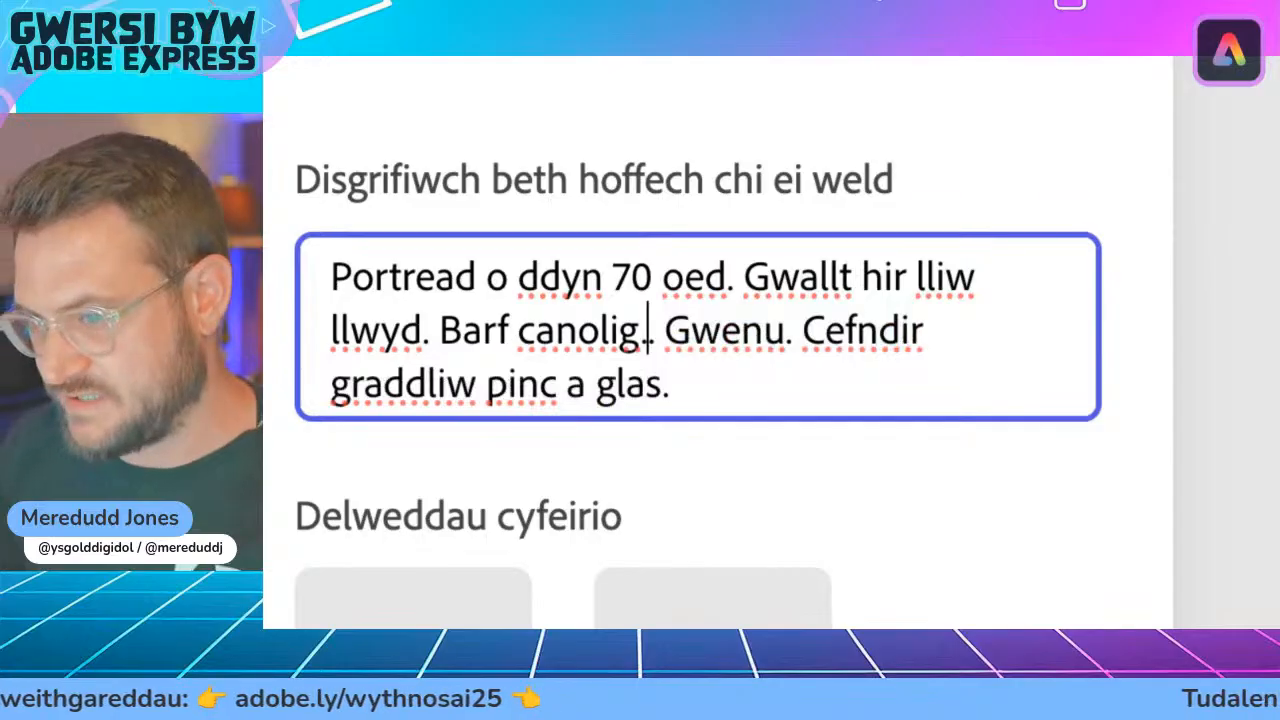
pyautogui.press('BackSpace')
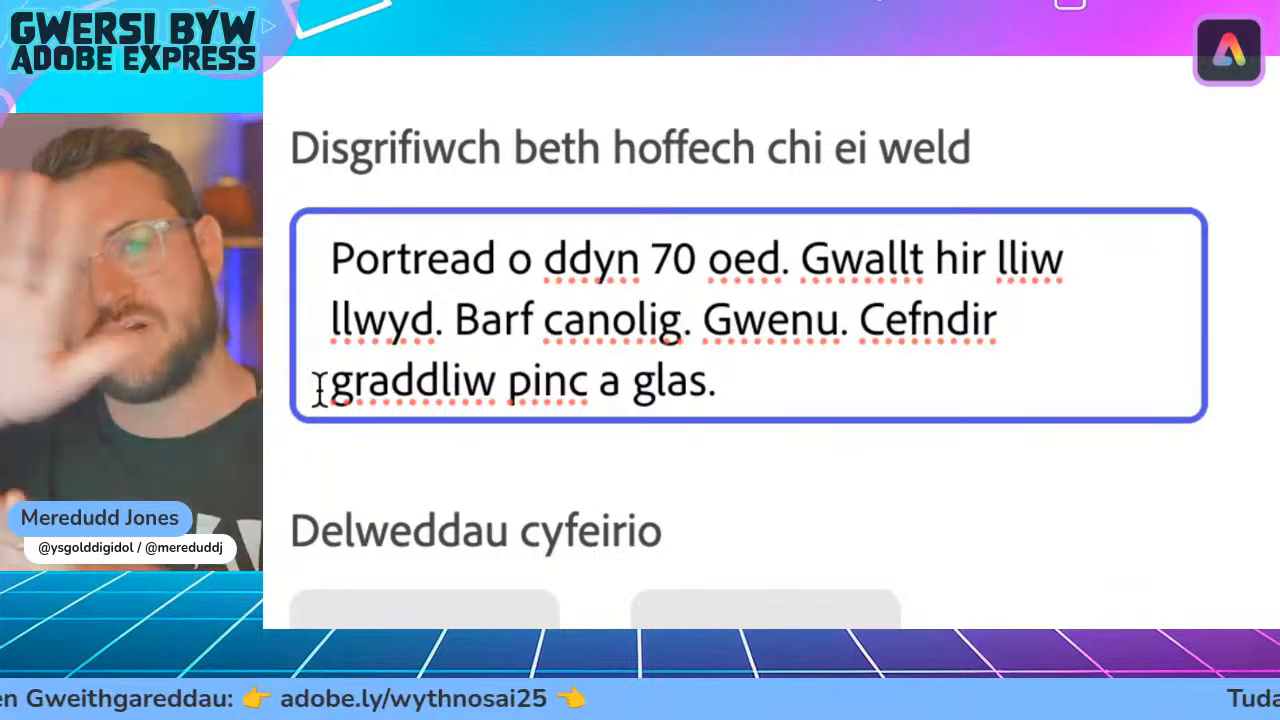
# - Change the background gradient colours in the prompt to "melyn a gwyrdd"
pyautogui.doubleClick(537, 388)
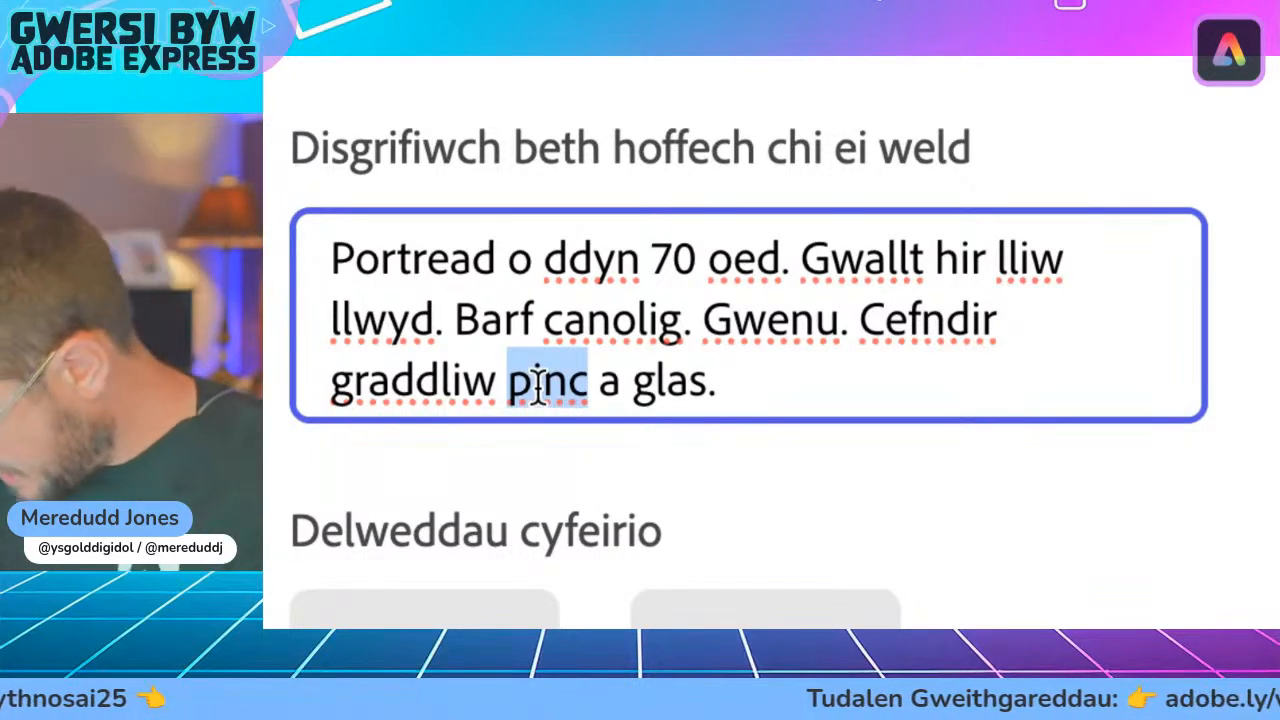
pyautogui.write('melun')
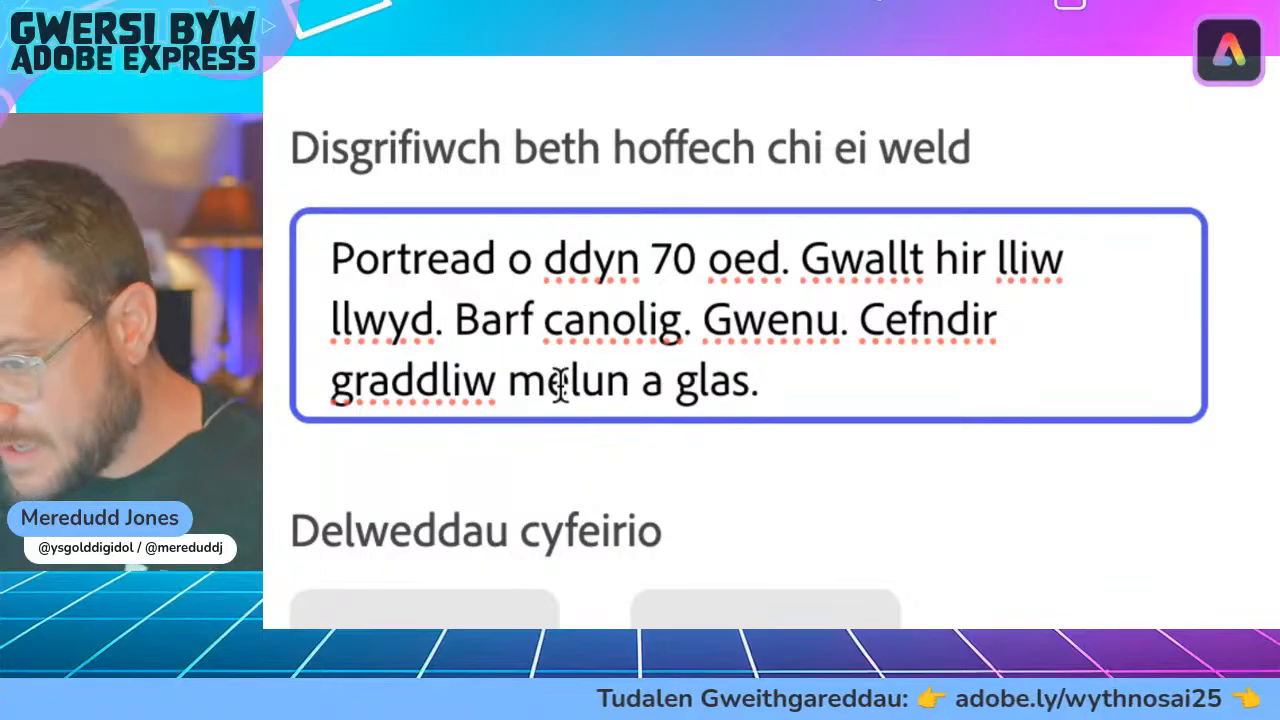
pyautogui.press('BackSpace')
pyautogui.press('BackSpace')
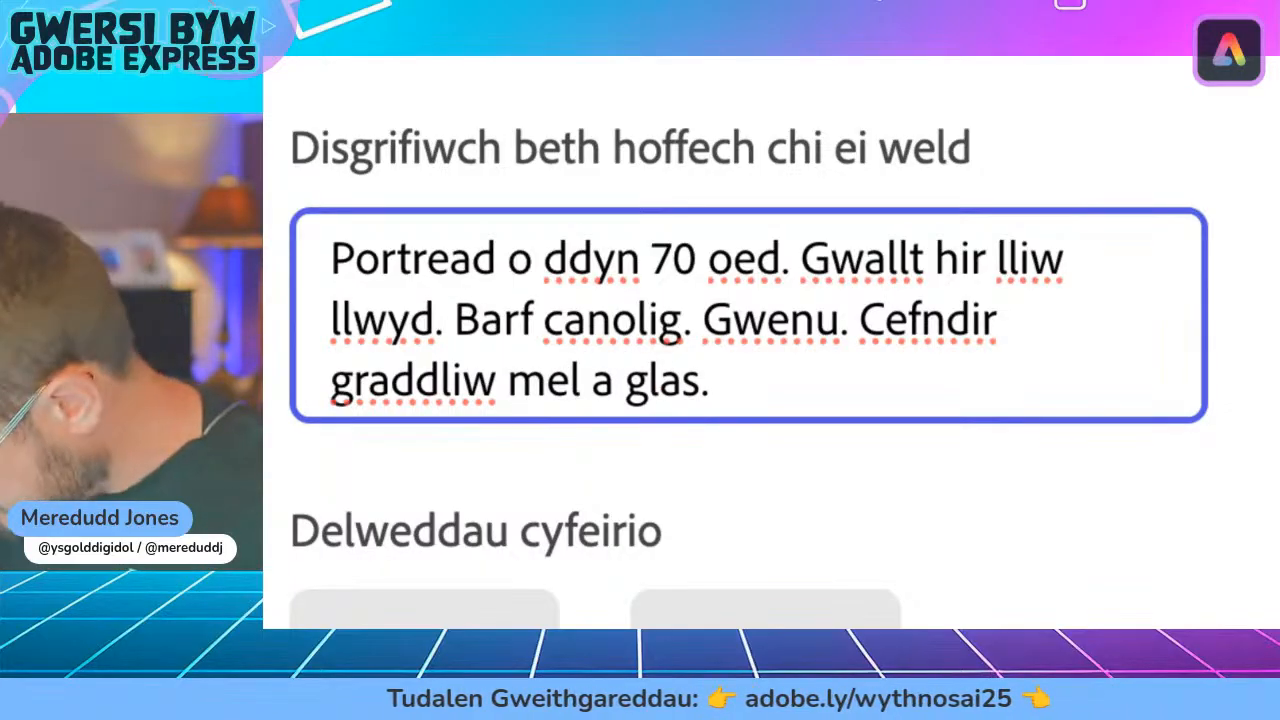
pyautogui.write('yn')
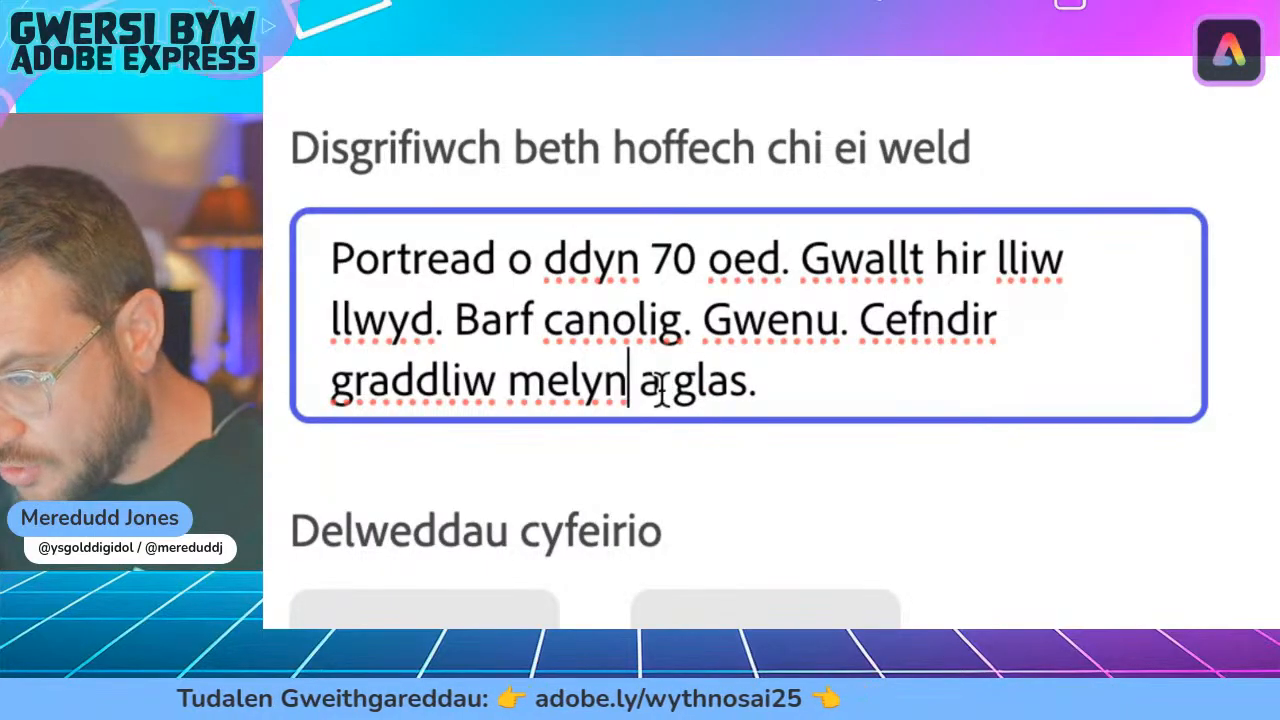
pyautogui.doubleClick(731, 383)
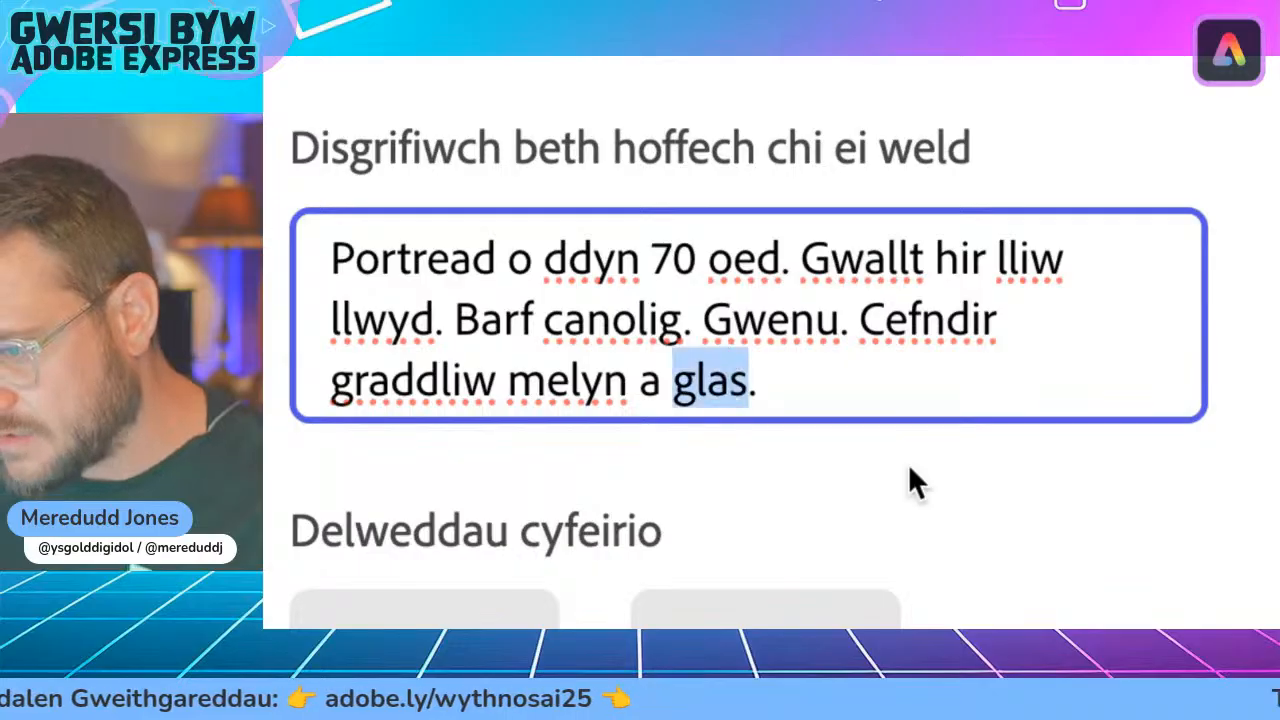
pyautogui.write('gwyrdd')
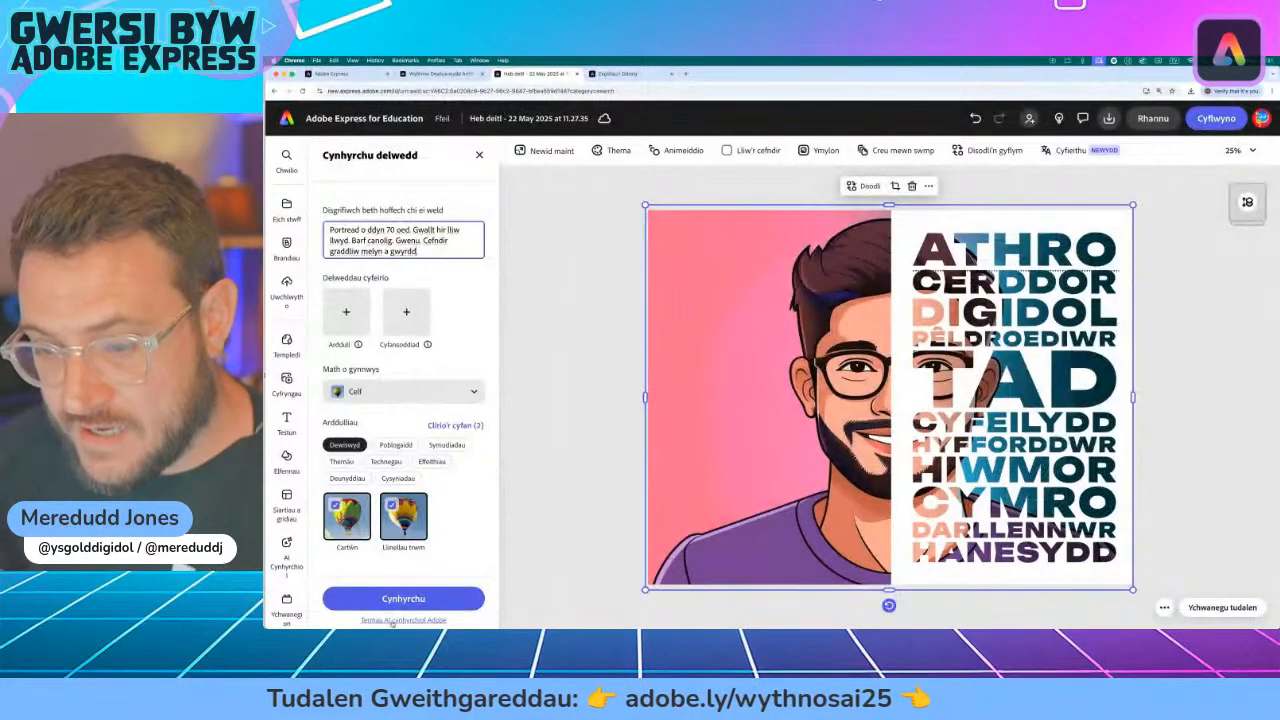
# - Generate portraits from the edited prompt and apply the second result to the design
pyautogui.click(406, 600)
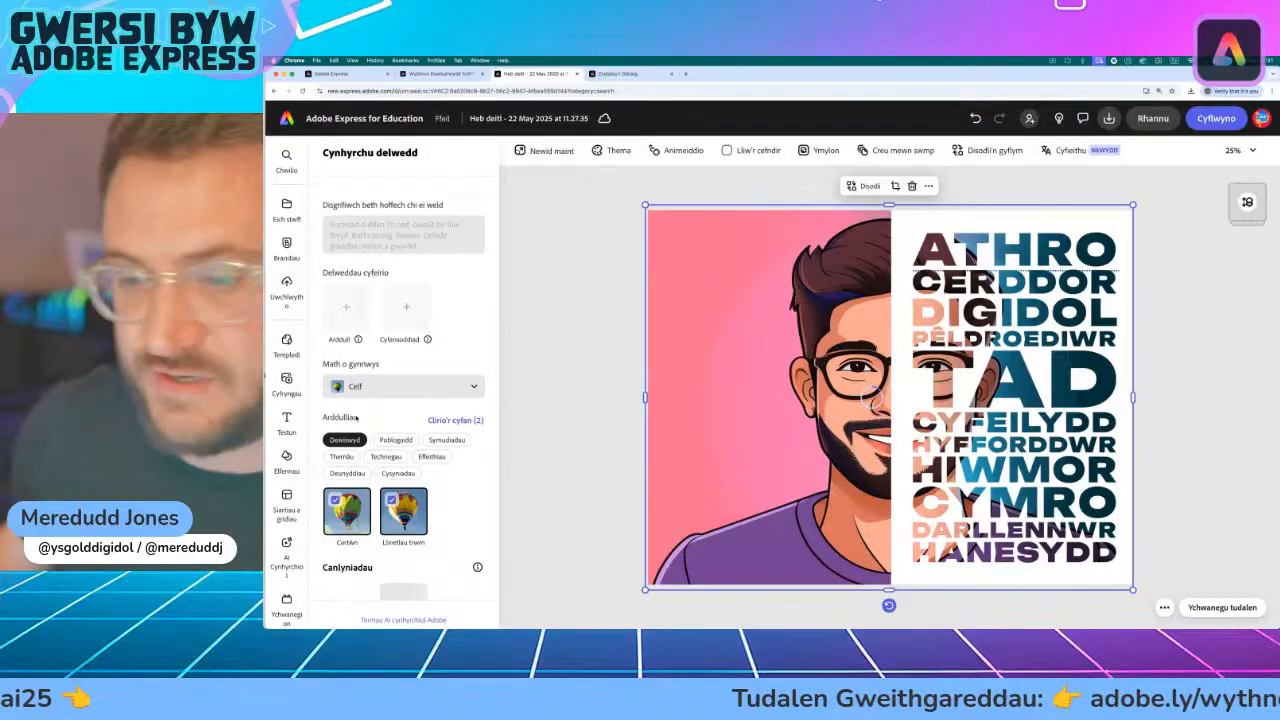
pyautogui.scroll(-2, 356, 418)
pyautogui.scroll(-2, 356, 418)
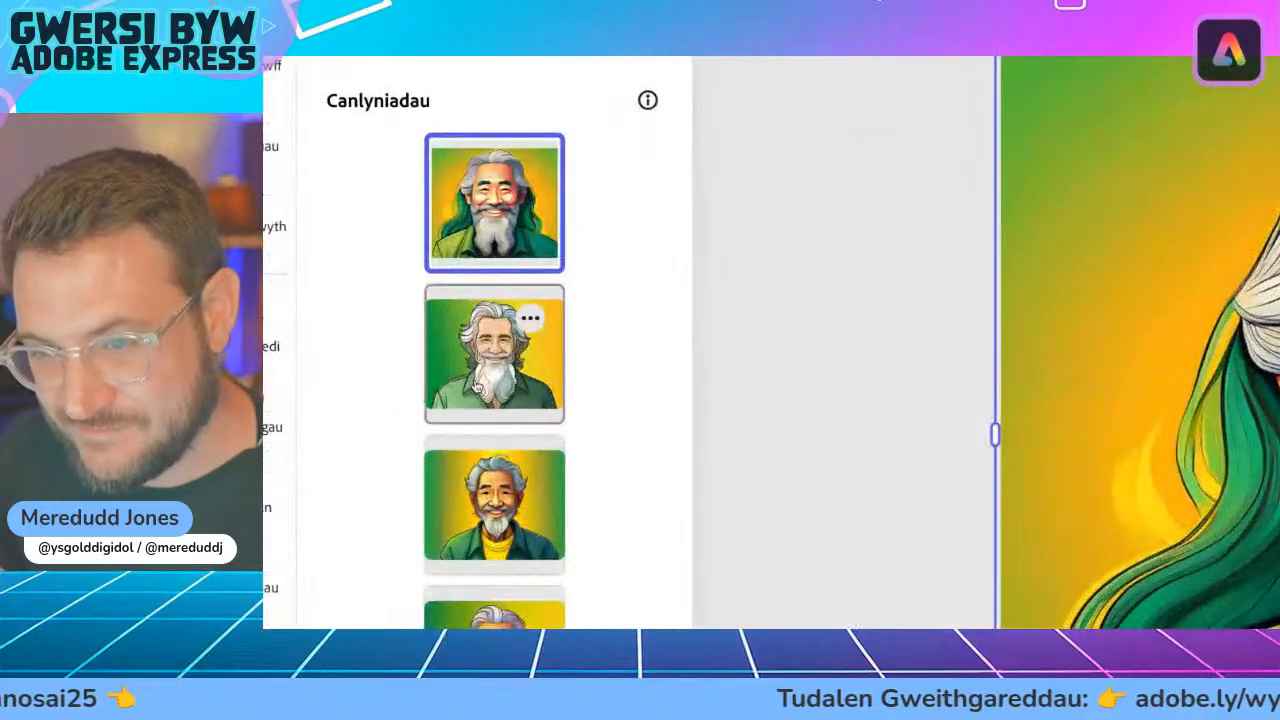
pyautogui.click(403, 358)
pyautogui.scroll(5, 376, 373)
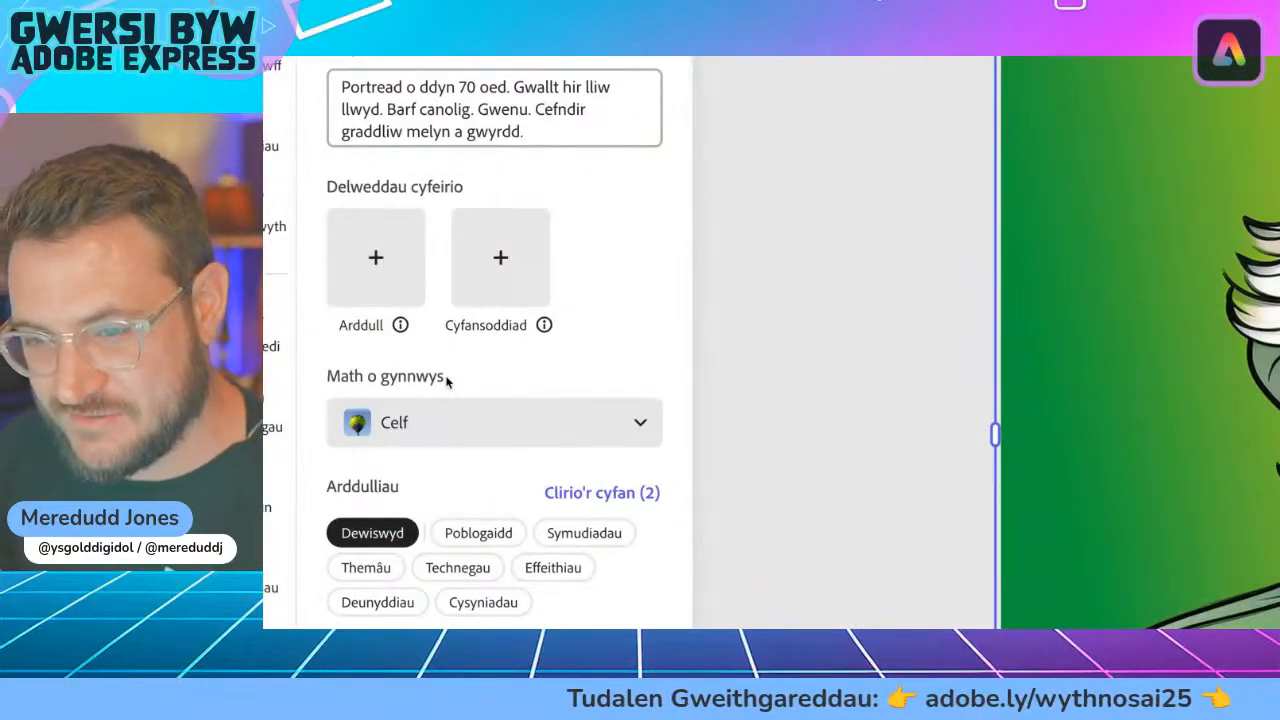
pyautogui.scroll(-5, 447, 380)
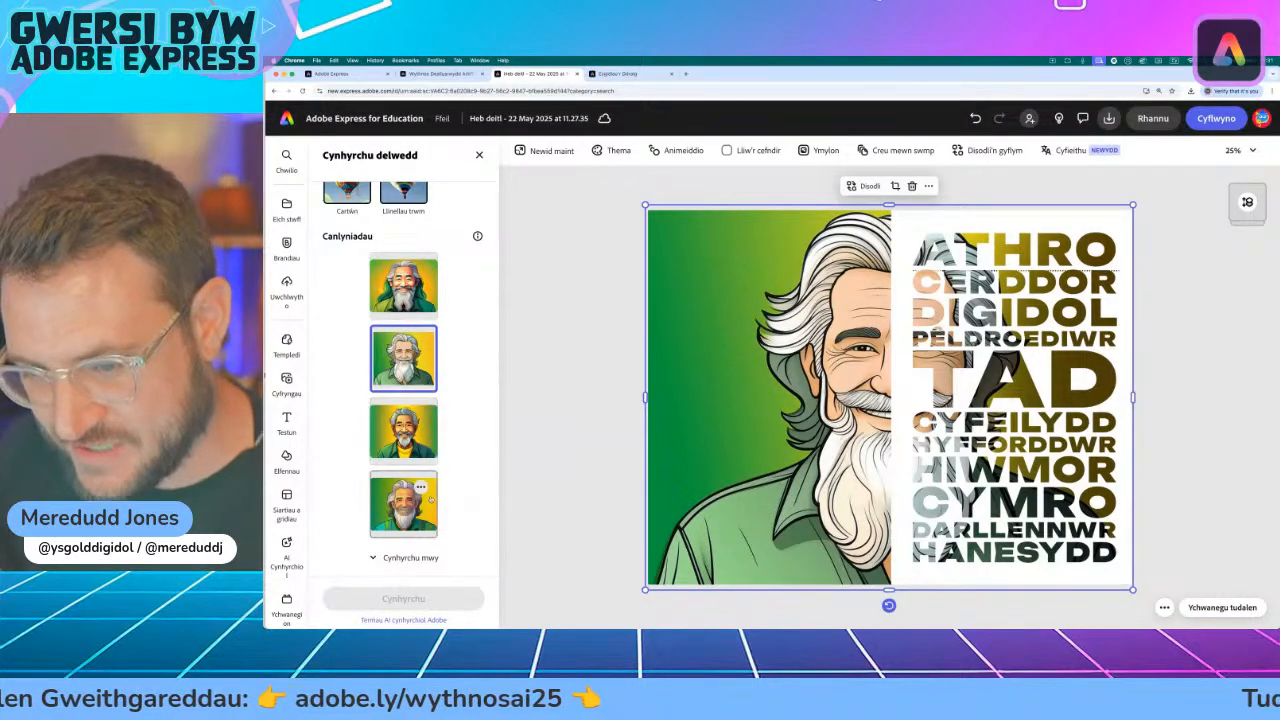
# - Change the beard description in the portrait prompt to "Barf byr"
pyautogui.scroll(5, 368, 380)
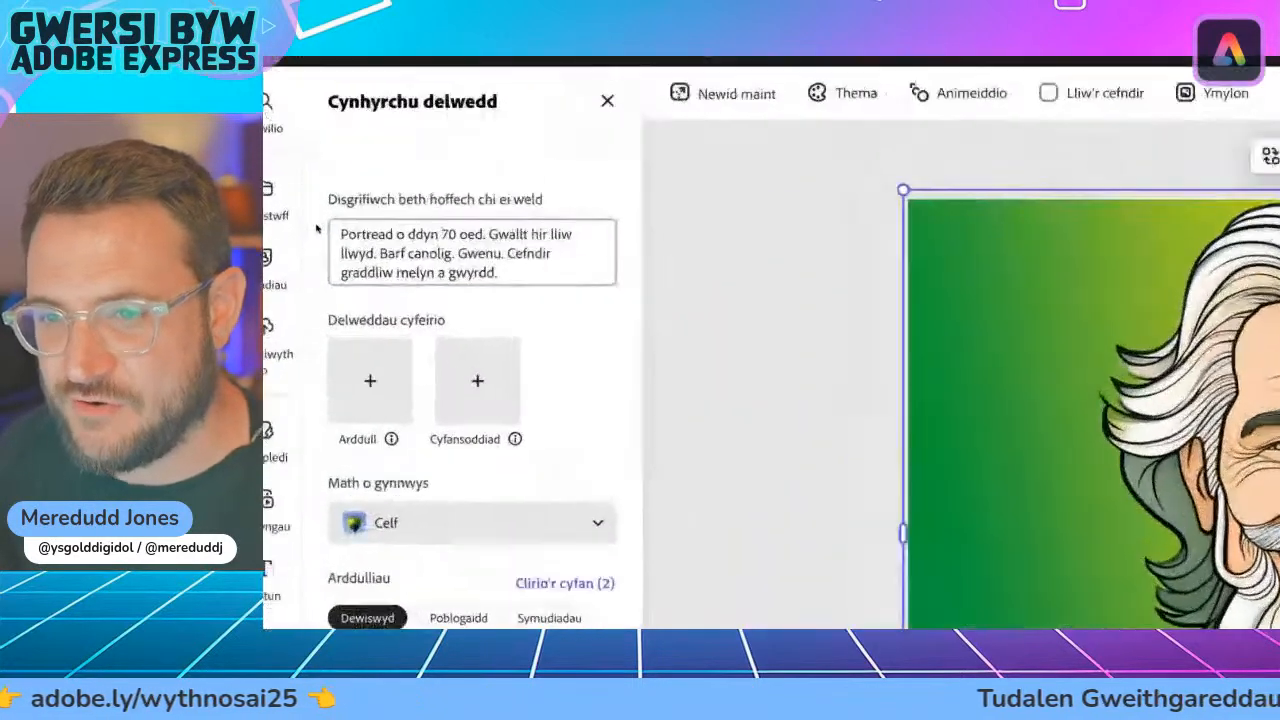
pyautogui.click(408, 272)
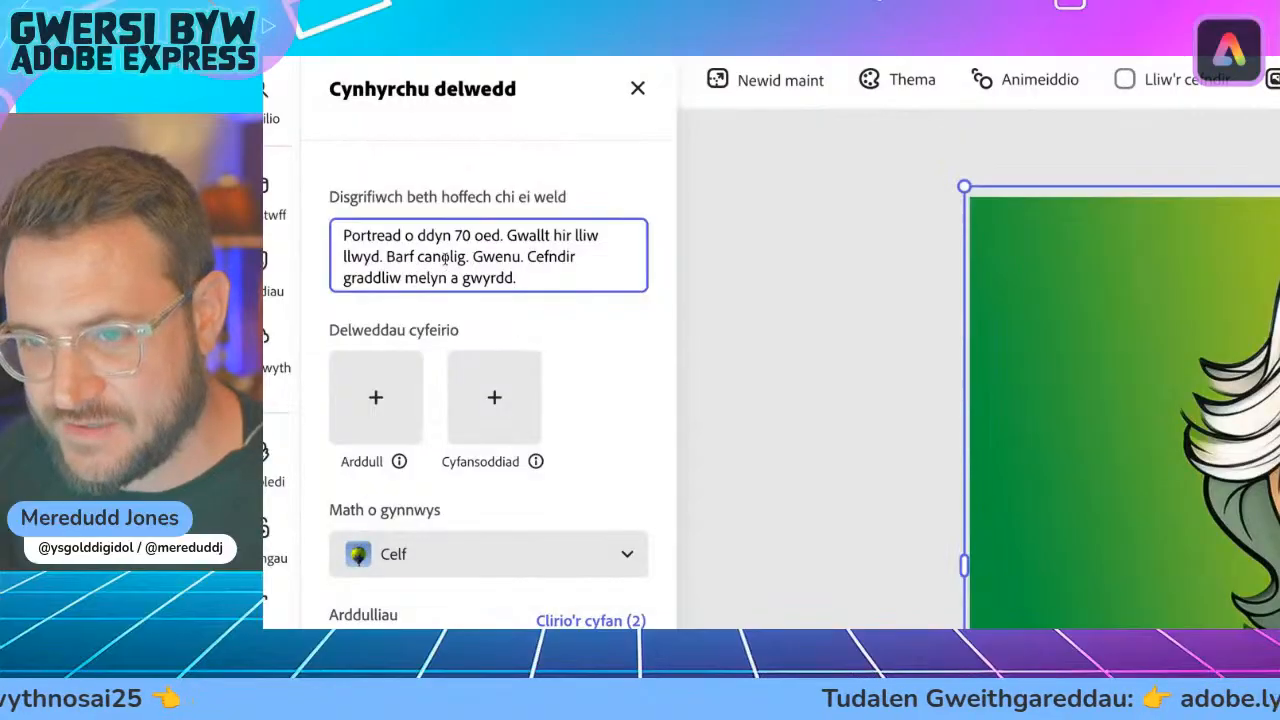
pyautogui.doubleClick(446, 257)
pyautogui.write('byr')
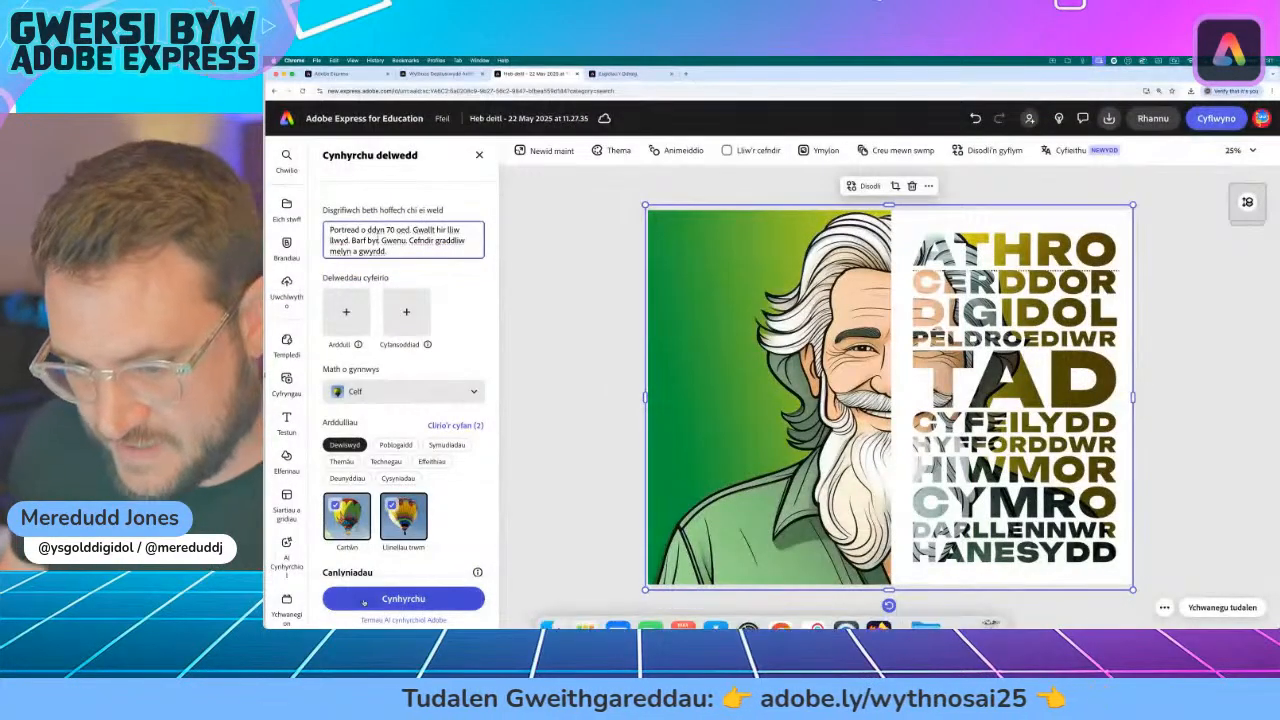
# - Generate a new set of portraits from the revised prompt and apply the fourth result to the design
pyautogui.click(399, 599)
pyautogui.scroll(-5, 488, 494)
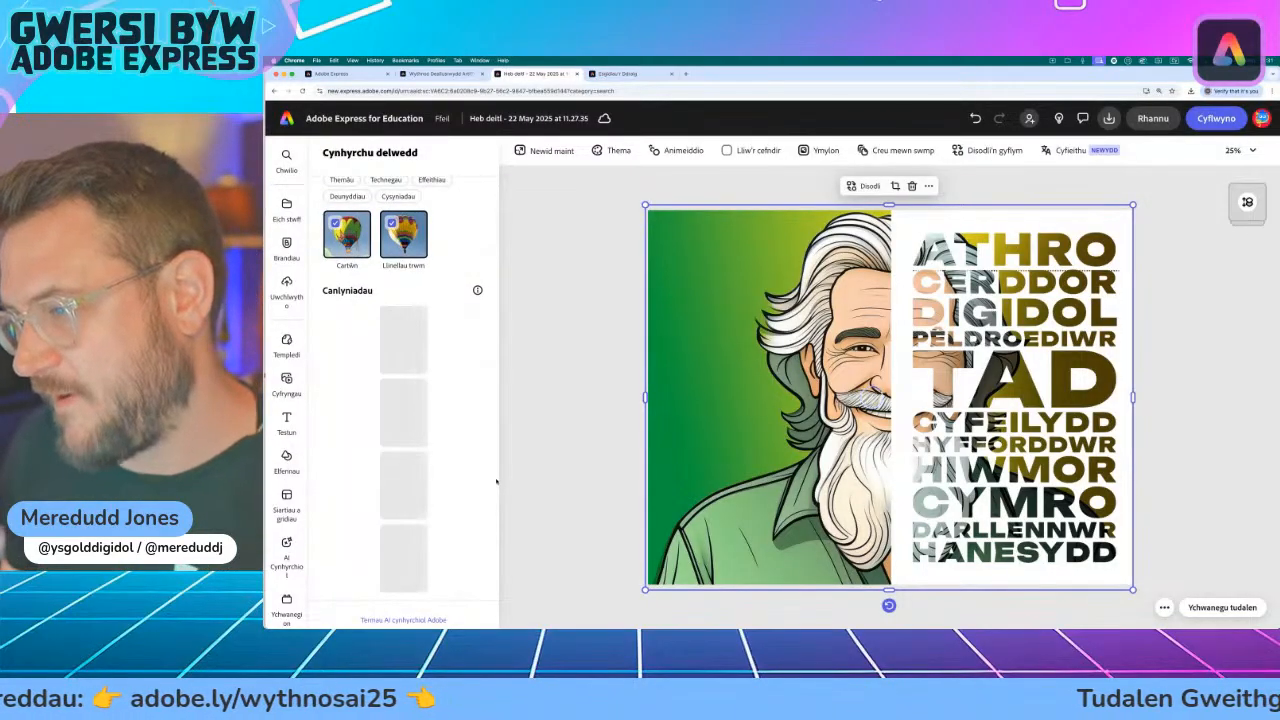
pyautogui.scroll(-1, 348, 392)
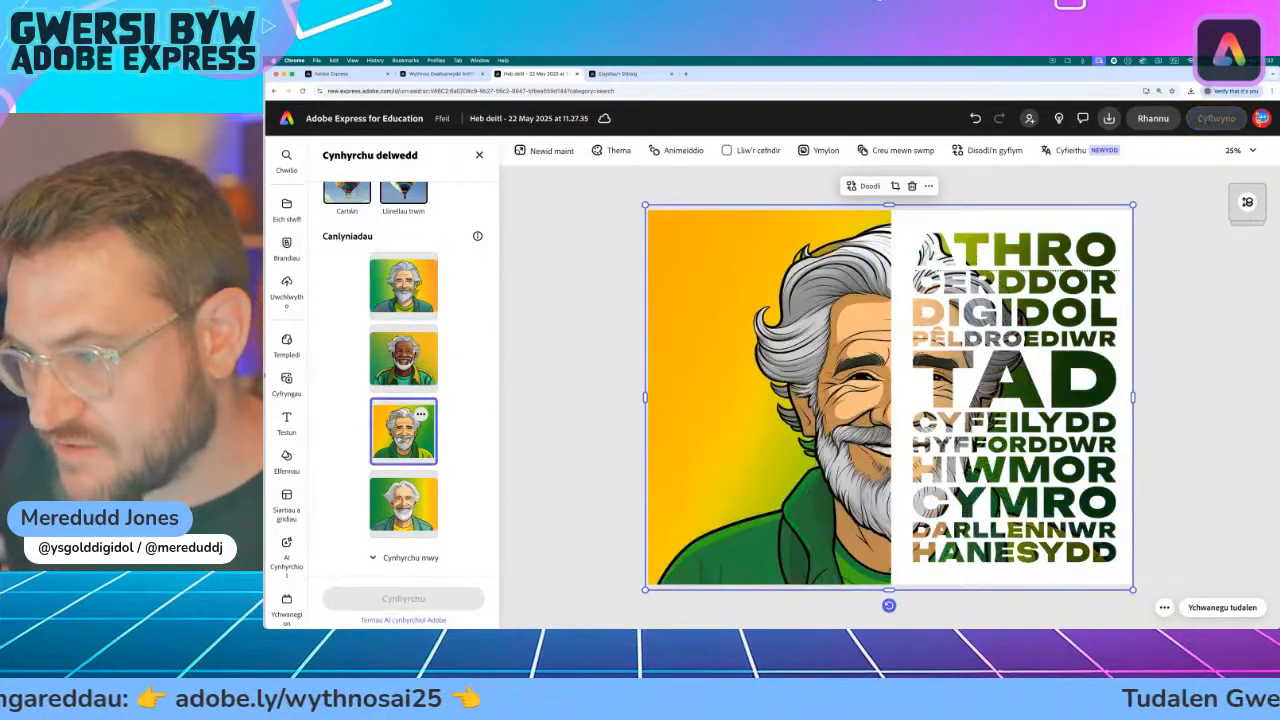
pyautogui.click(410, 510)
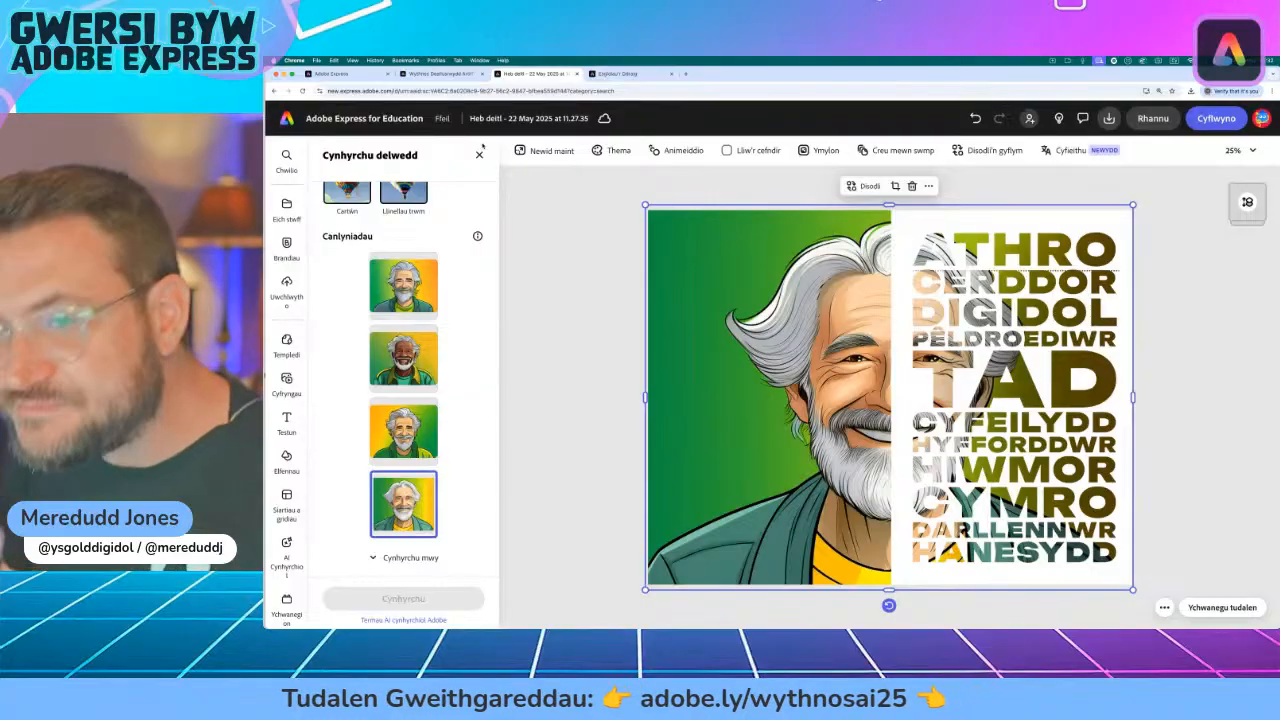
# - Replace all the words in the cut-out text block beside the portrait with TEITHIO and check its text layout options
pyautogui.click(480, 156)
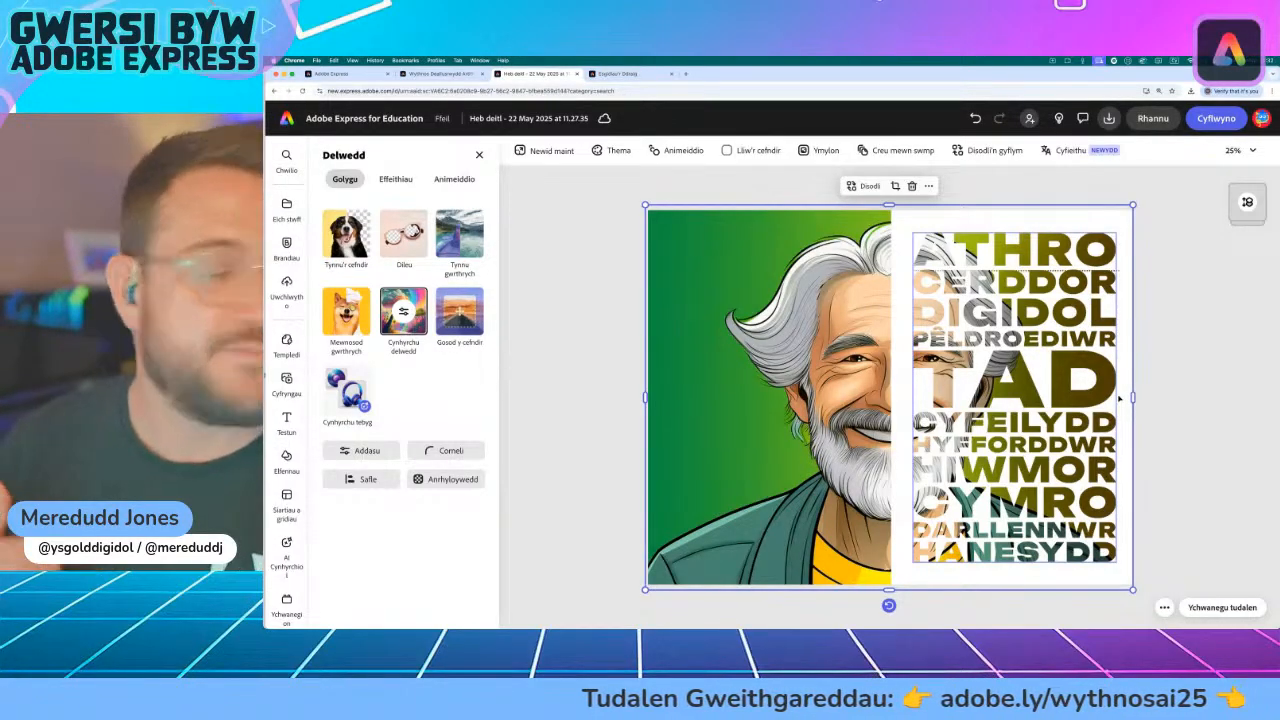
pyautogui.click(1076, 323)
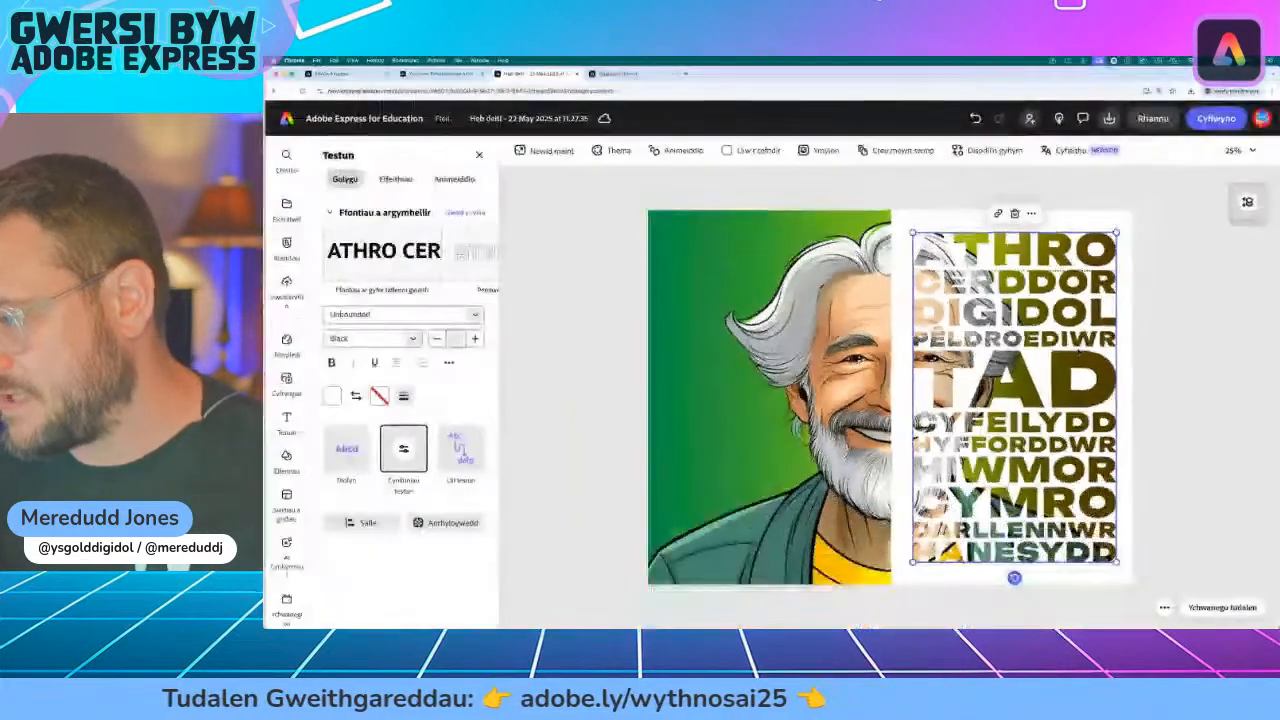
pyautogui.click(1086, 505)
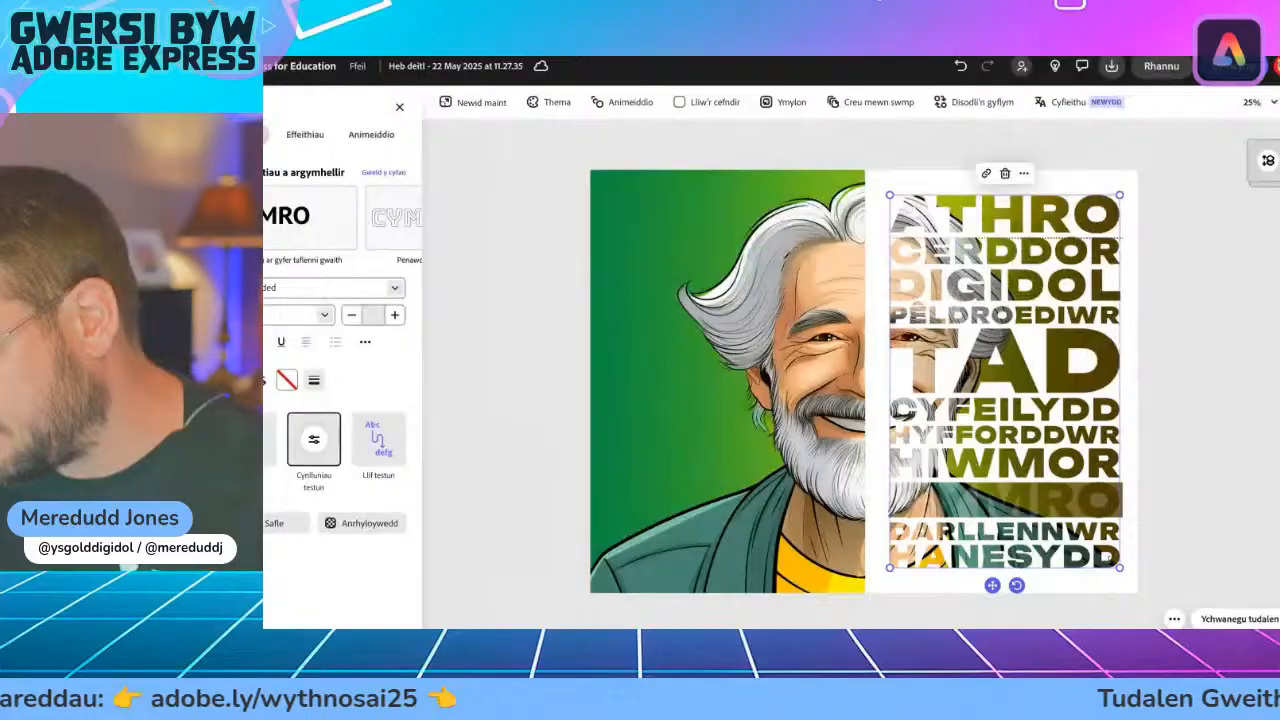
pyautogui.click(1091, 517)
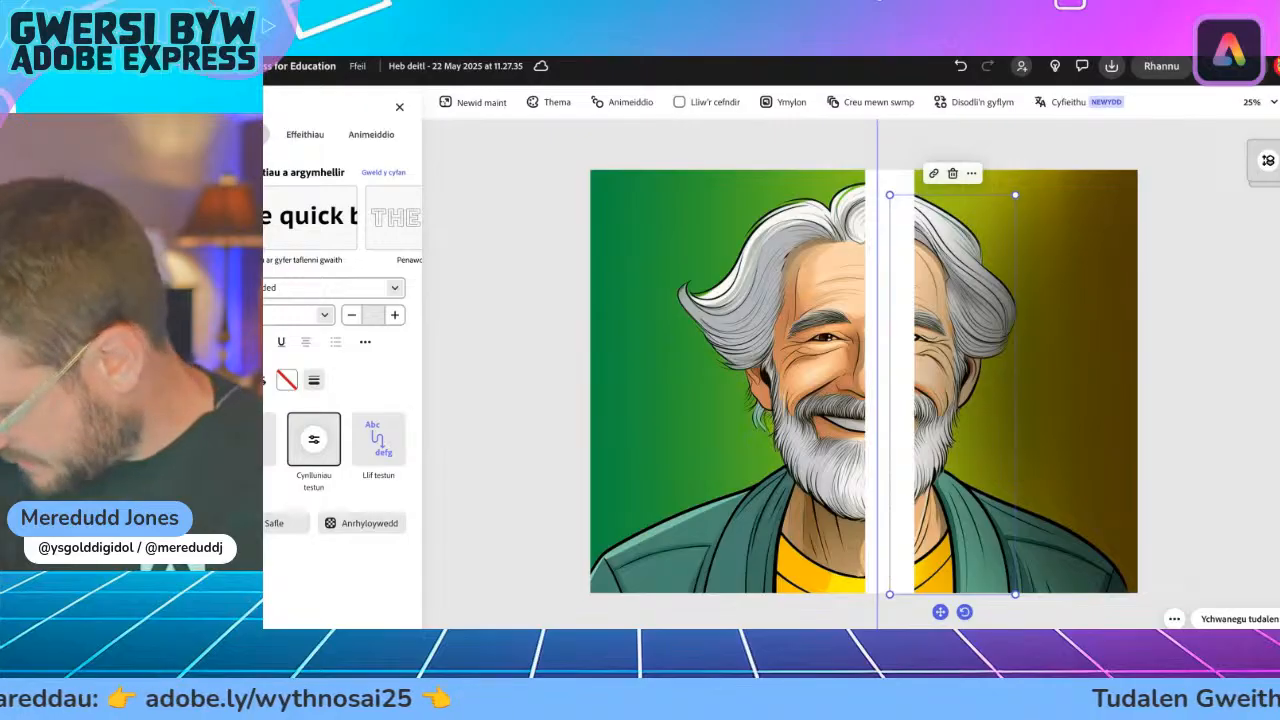
pyautogui.write('TEI')
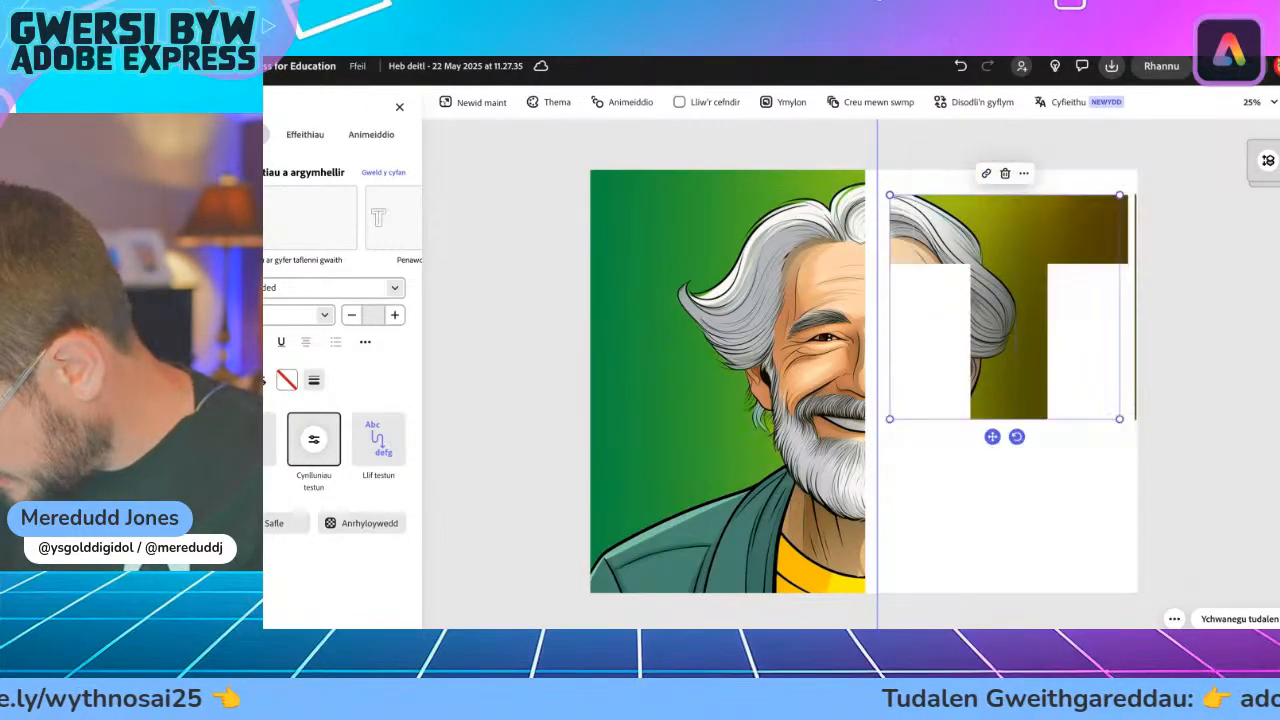
pyautogui.write('THIO')
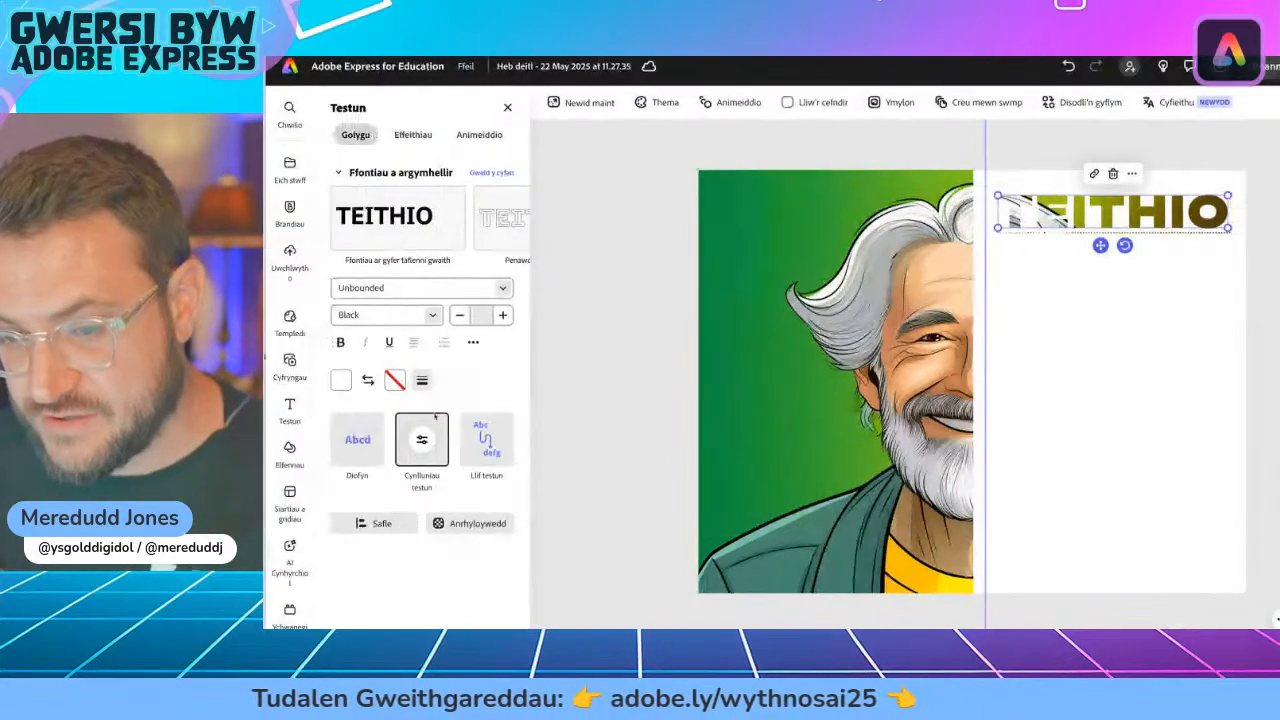
pyautogui.click(313, 440)
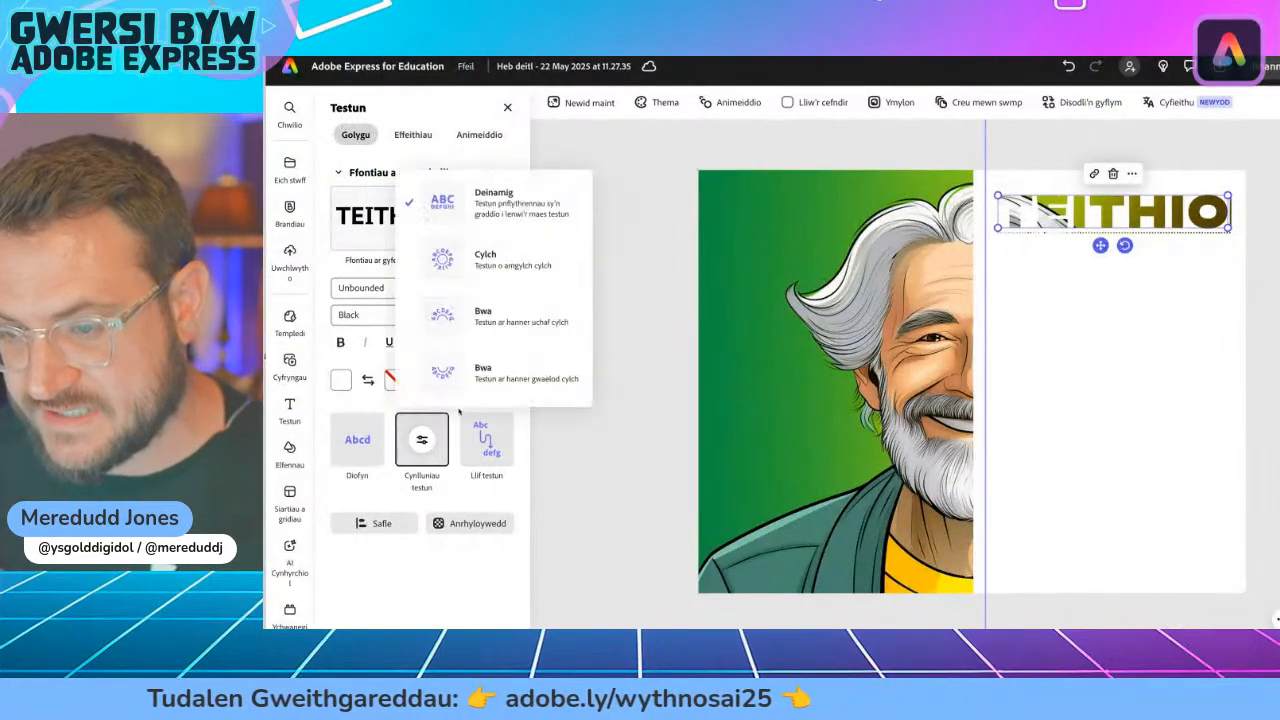
pyautogui.click(636, 256)
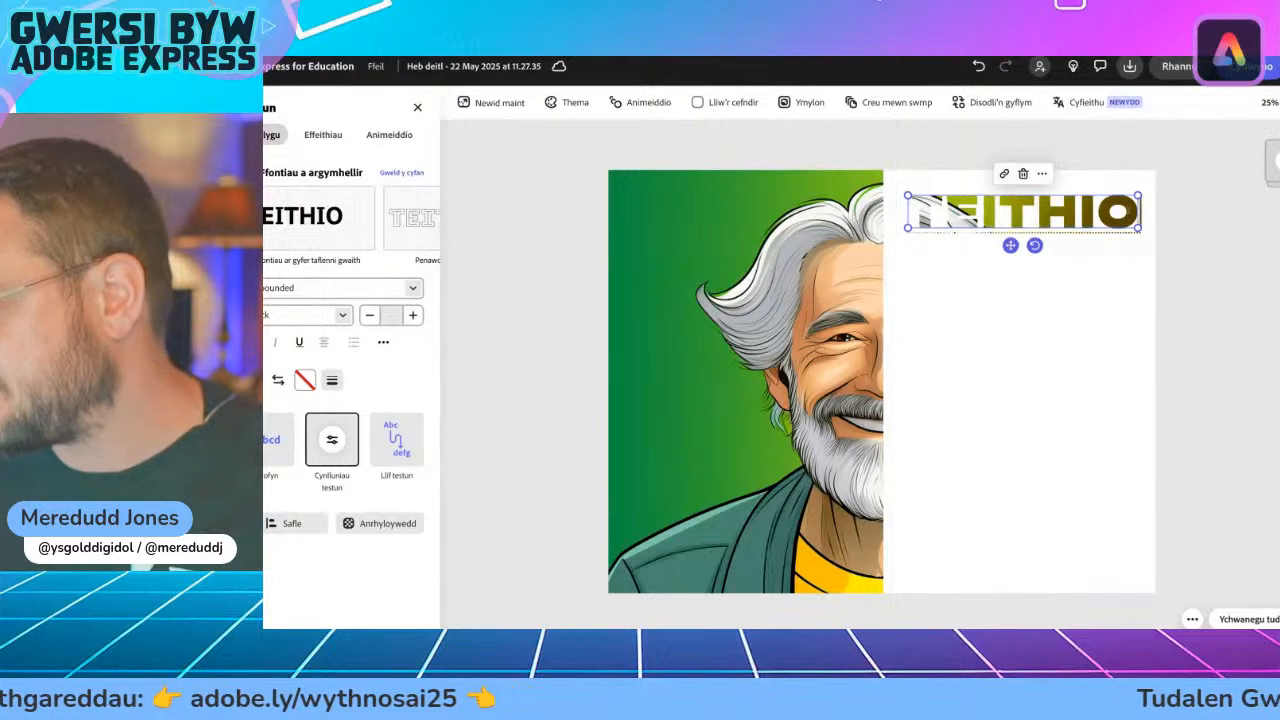
# - Add BAND PRES and CERDDOR on separate lines below TEITHIO and make the text box taller
pyautogui.moveTo(1138, 213); pyautogui.dragTo(1134, 216)
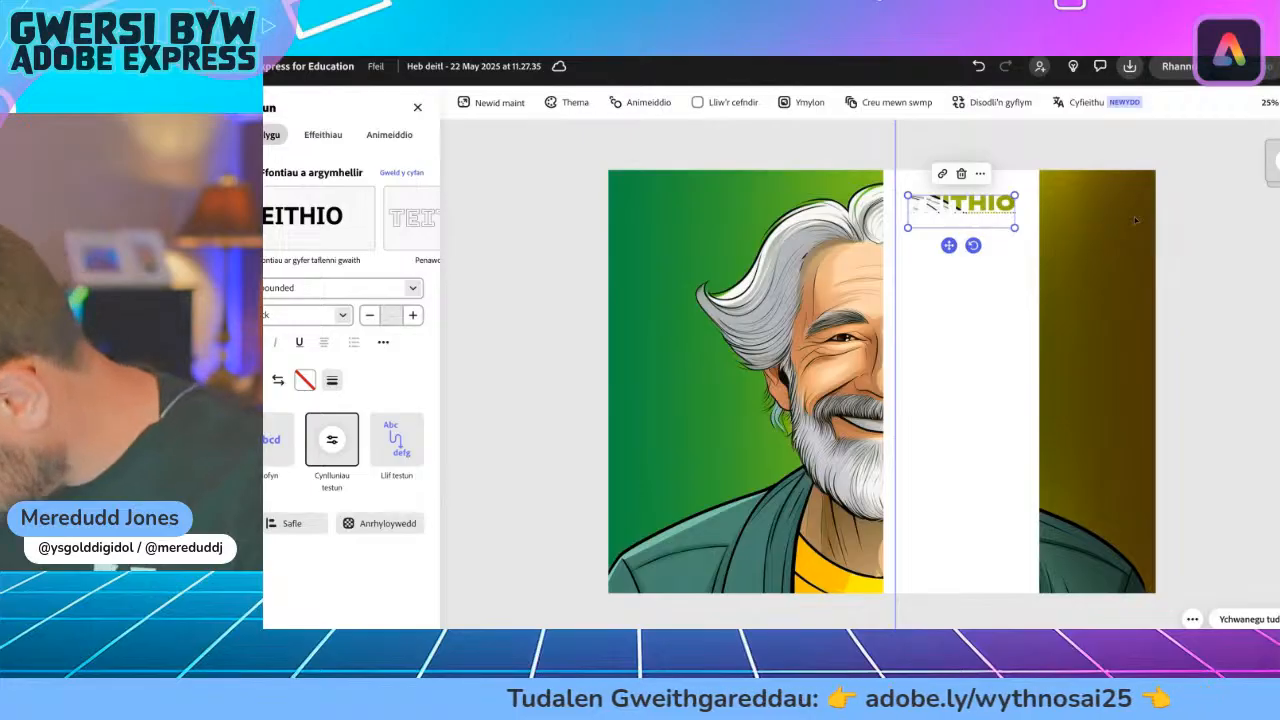
pyautogui.moveTo(1134, 220); pyautogui.dragTo(1104, 220)
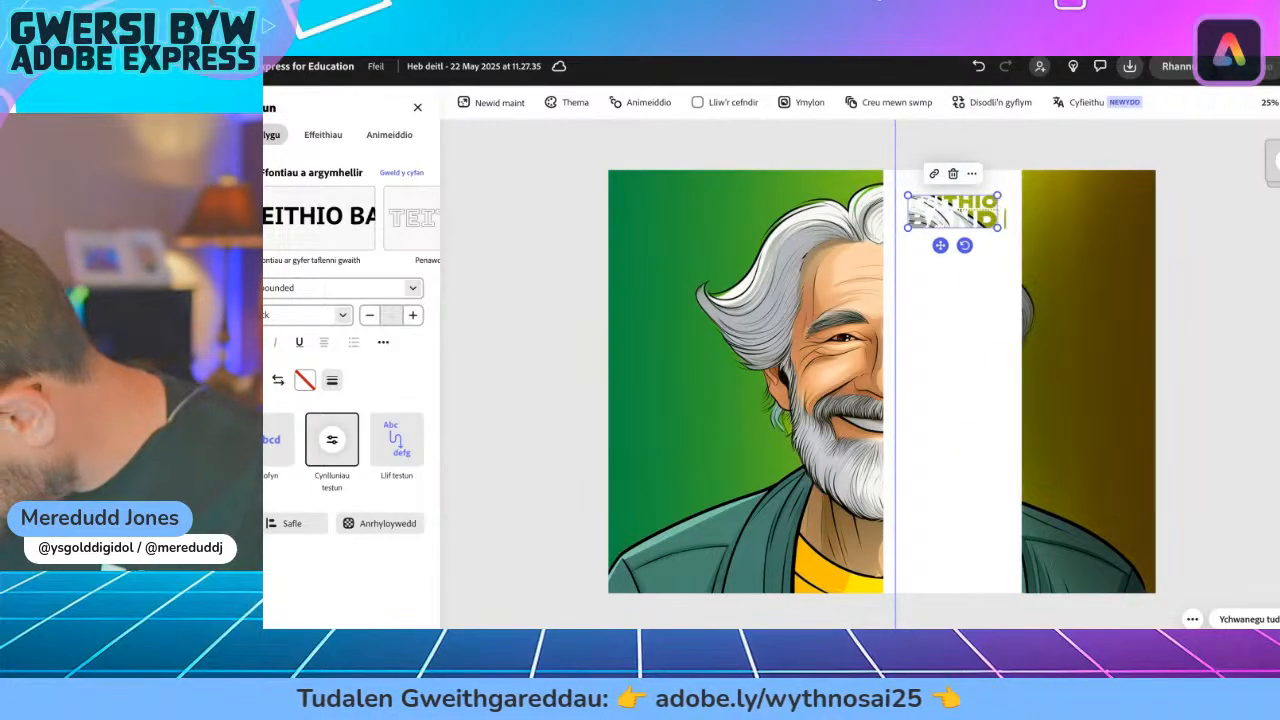
pyautogui.moveTo(985, 212); pyautogui.dragTo(1035, 212)
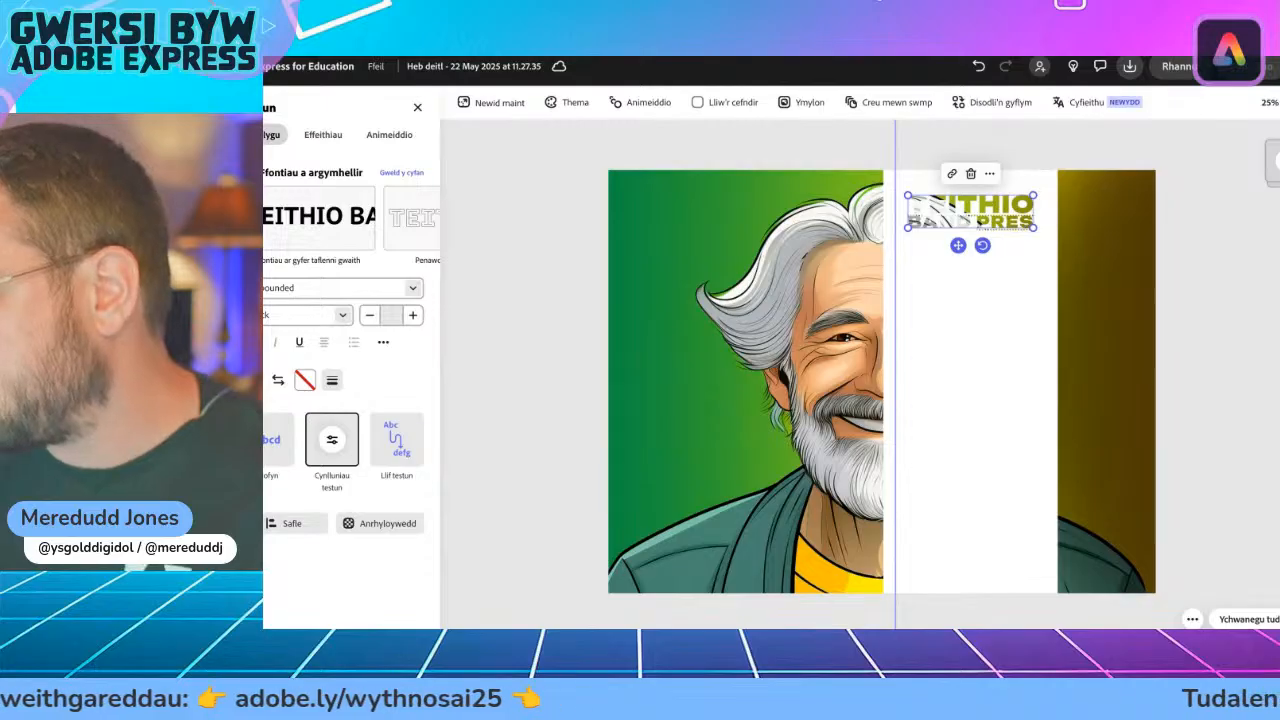
pyautogui.moveTo(1035, 212); pyautogui.dragTo(995, 212)
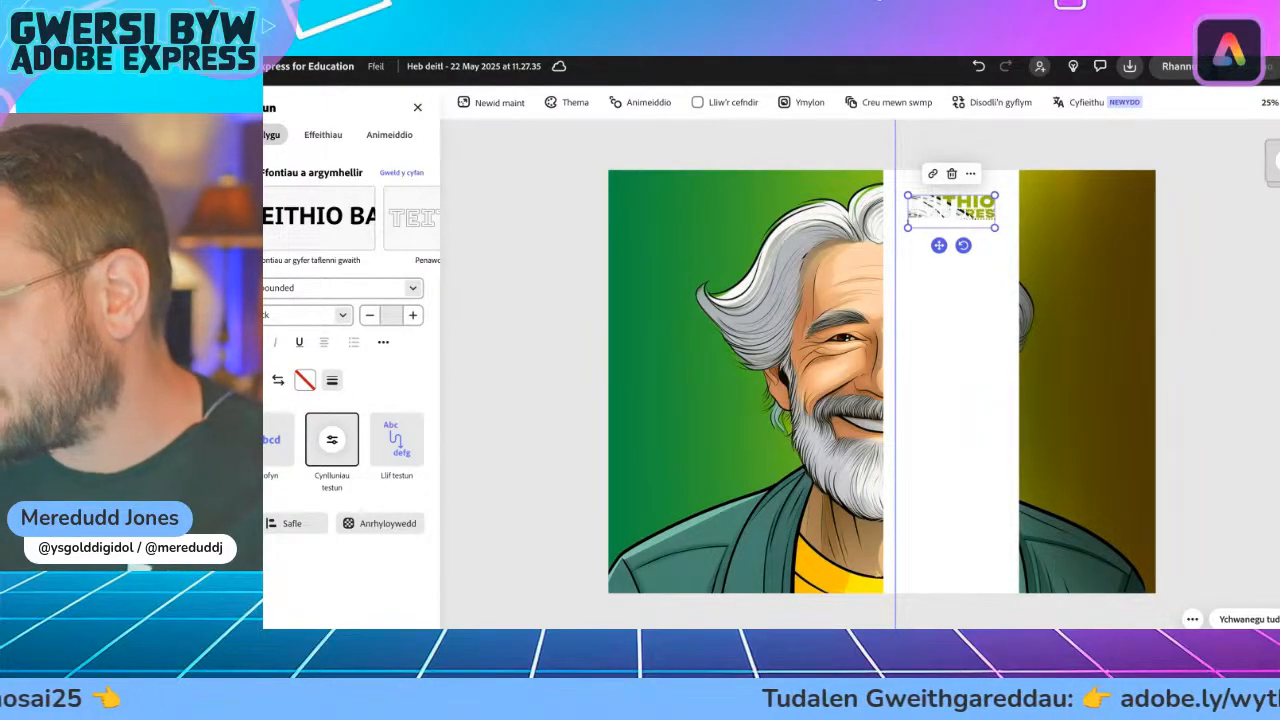
pyautogui.moveTo(995, 212); pyautogui.dragTo(1070, 283)
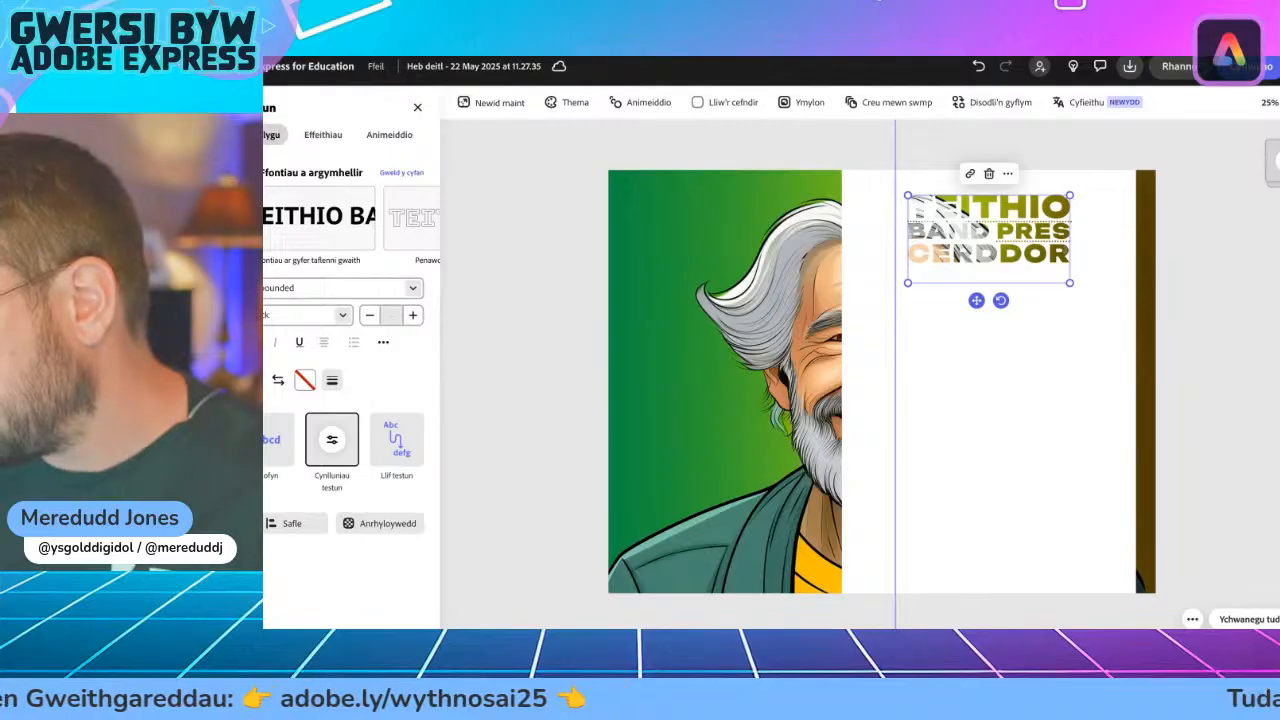
pyautogui.moveTo(1070, 283); pyautogui.dragTo(1068, 258)
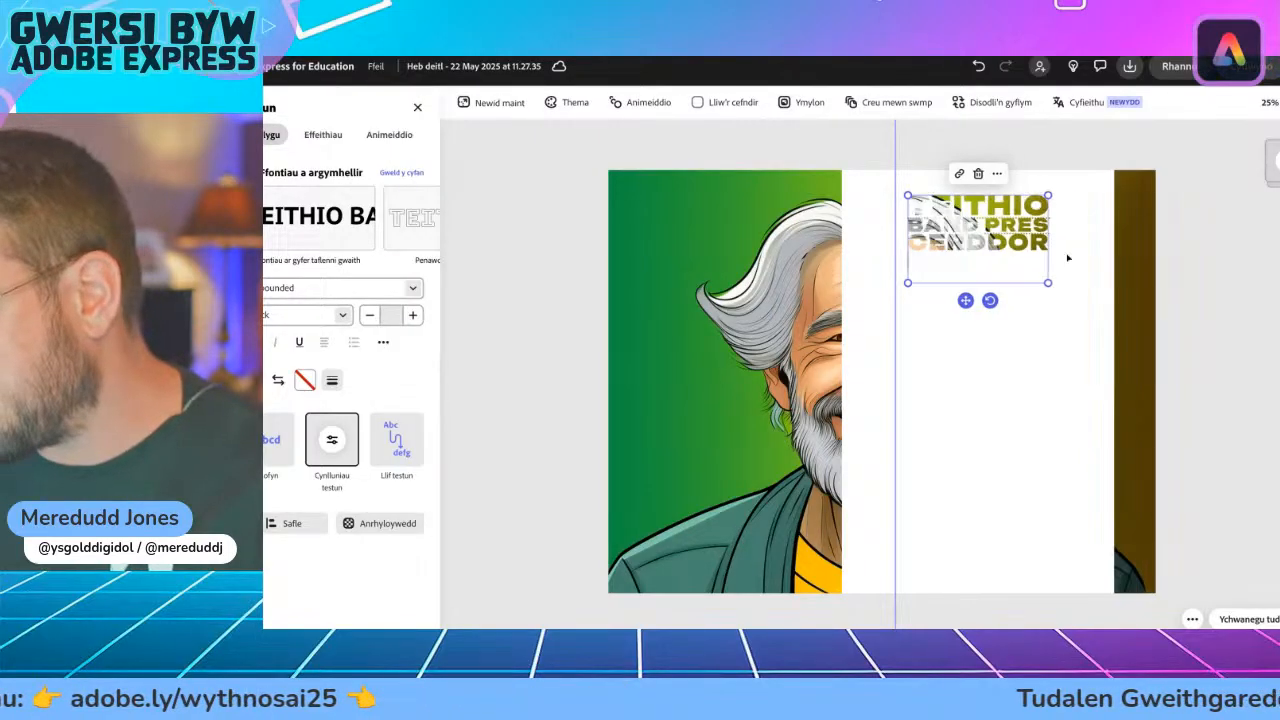
# - Add BEIC MODUR, CASGLWR, DONIOL and CAREDIG as further lines below CERDDOR in the text block
pyautogui.write('BEIC M')
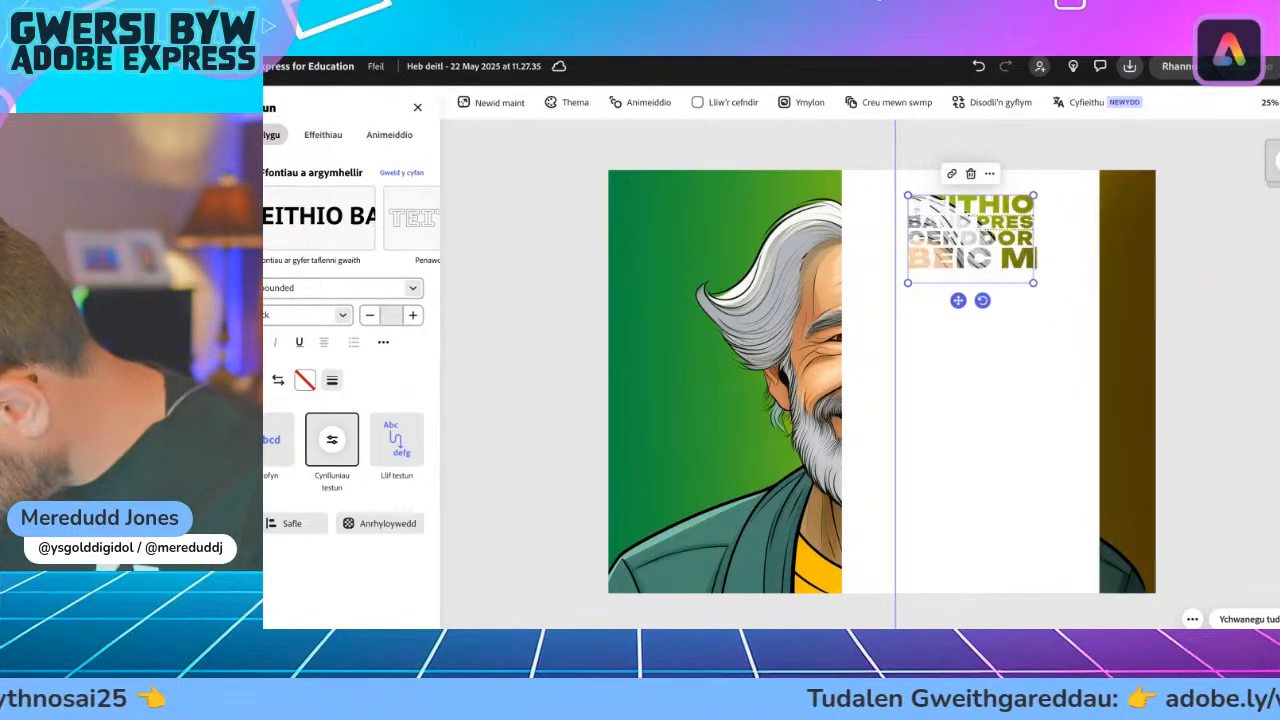
pyautogui.write('ODUR')
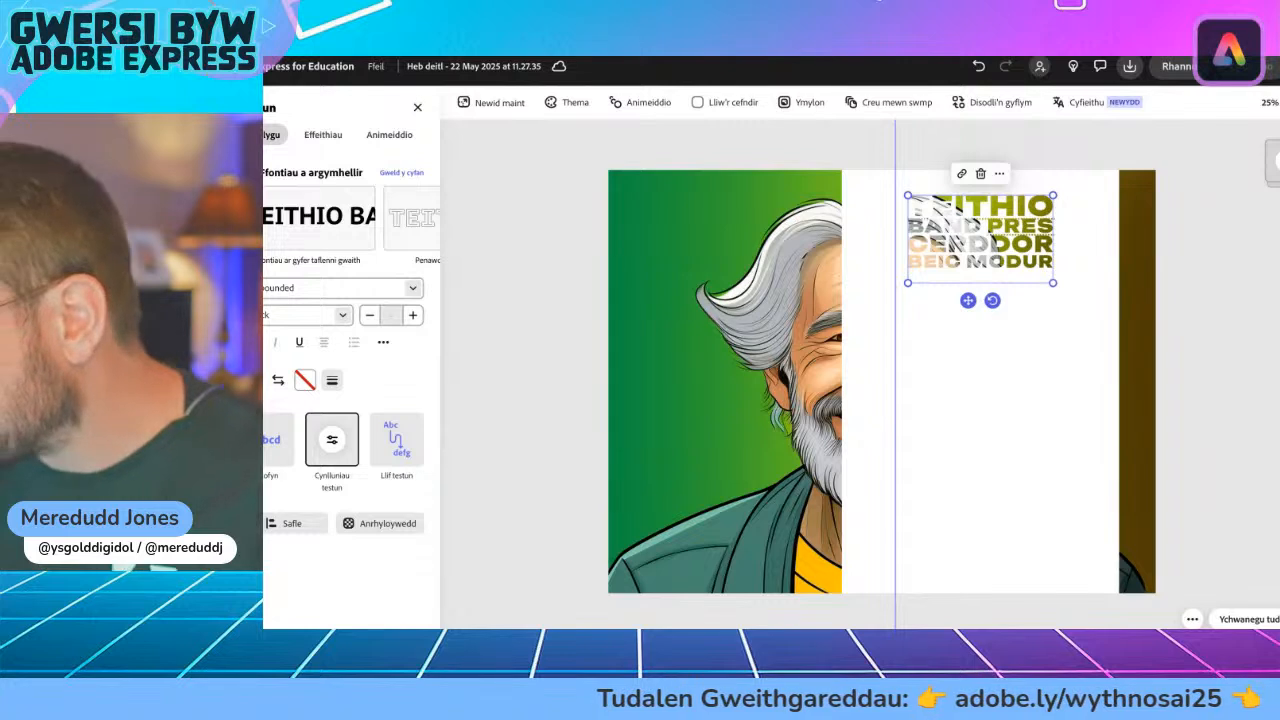
pyautogui.press('Return')
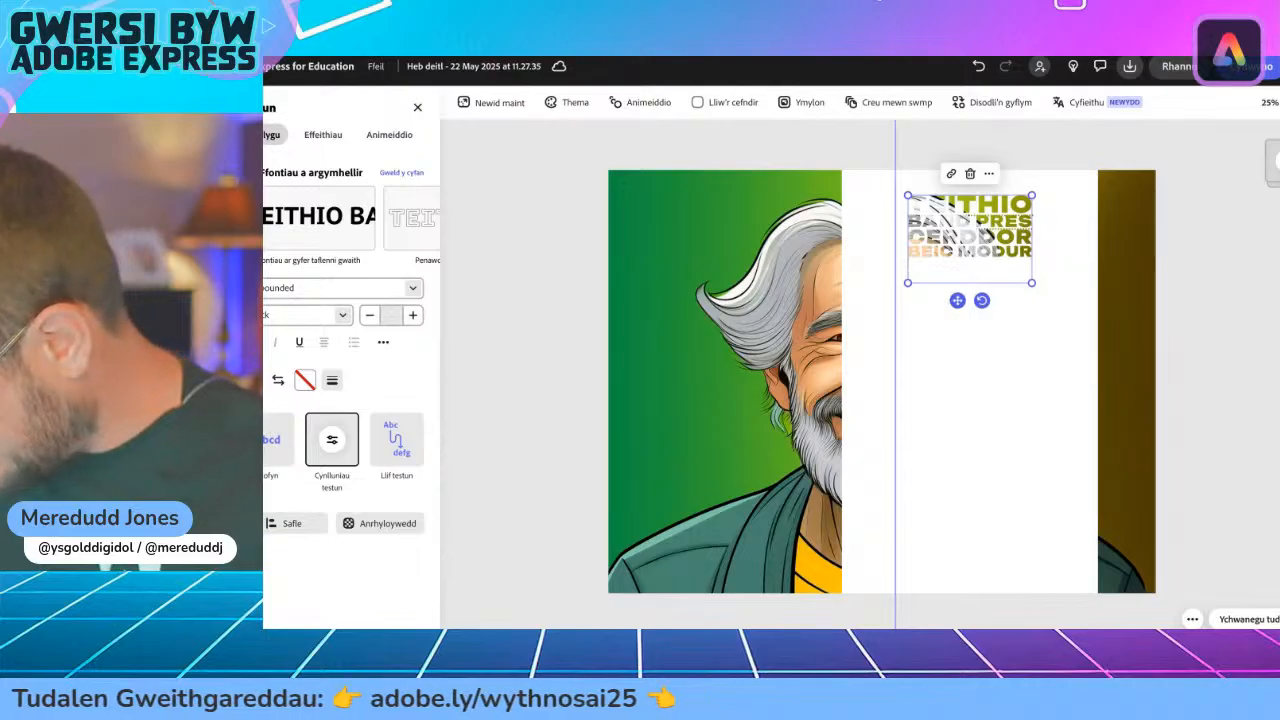
pyautogui.write('CASGL')
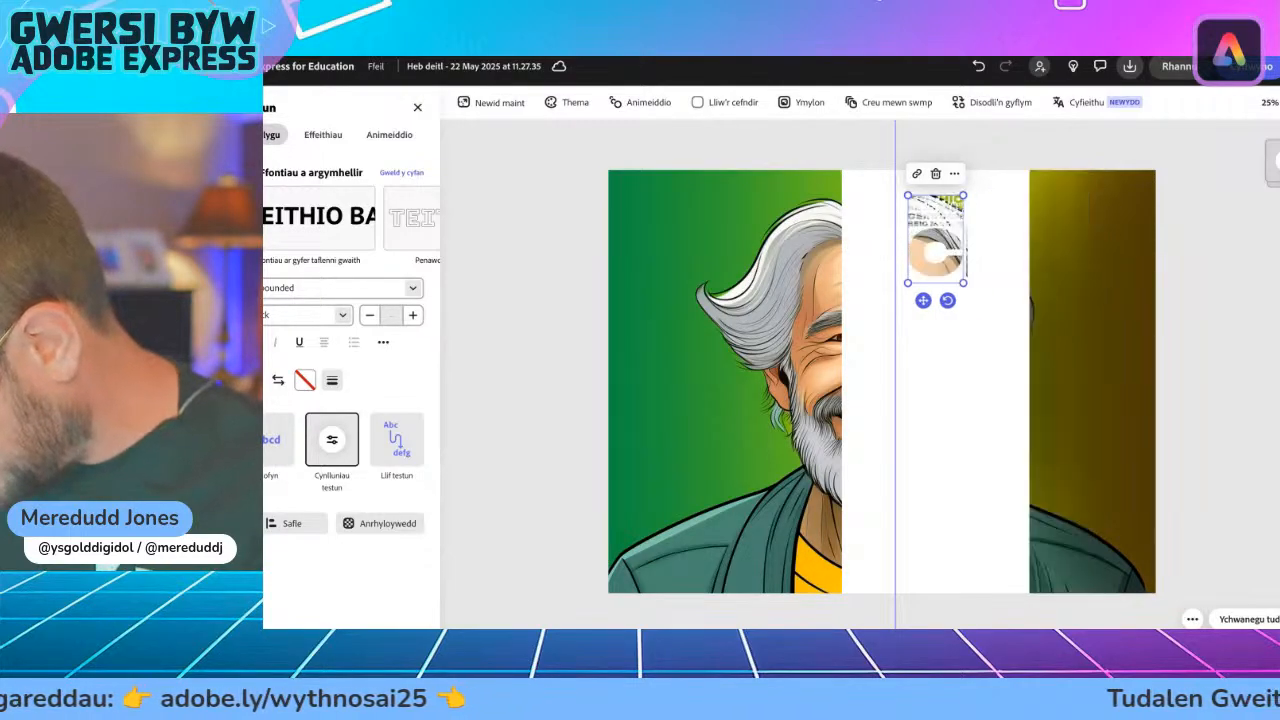
pyautogui.write('WR')
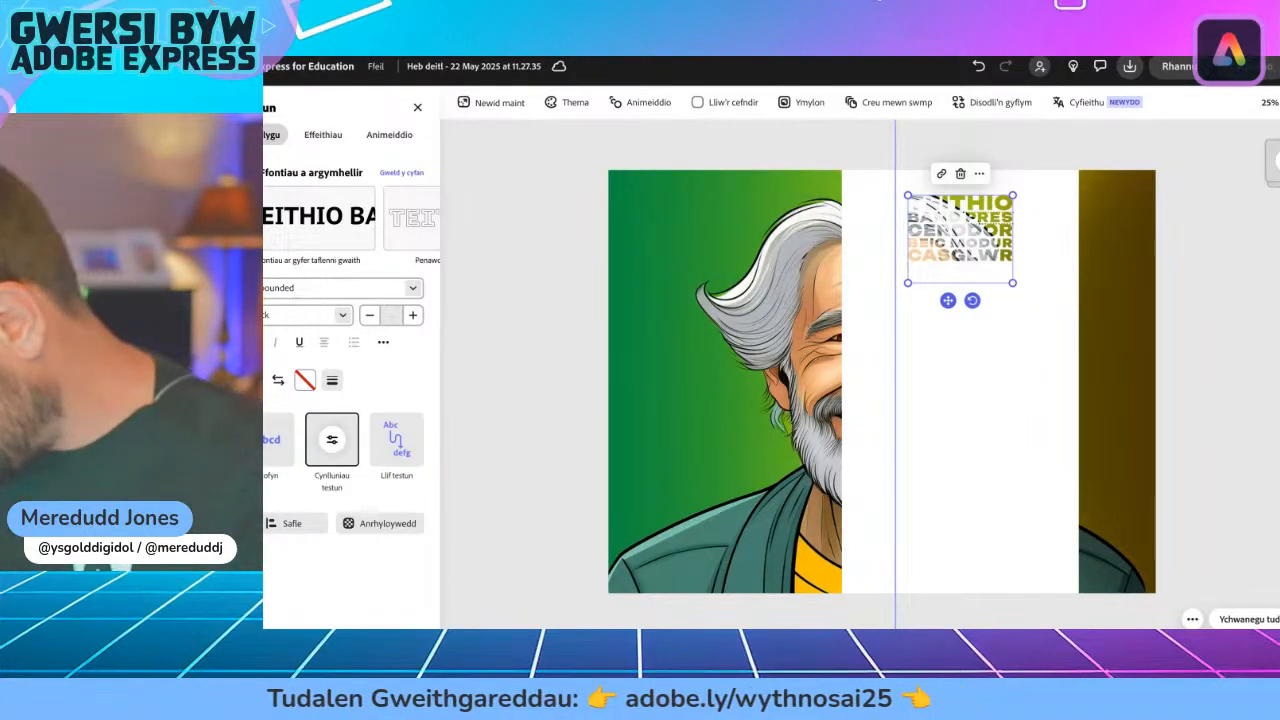
pyautogui.write('DONIOL')
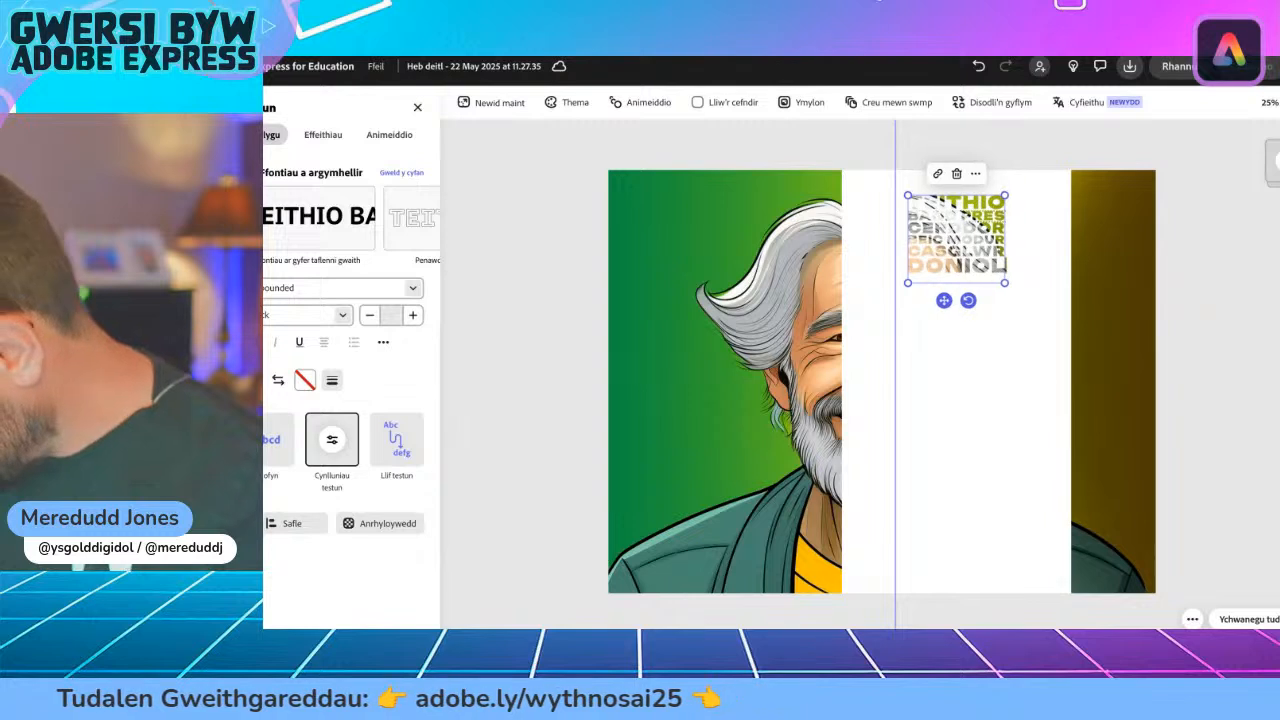
pyautogui.press('Return')
pyautogui.write('CAREDI')
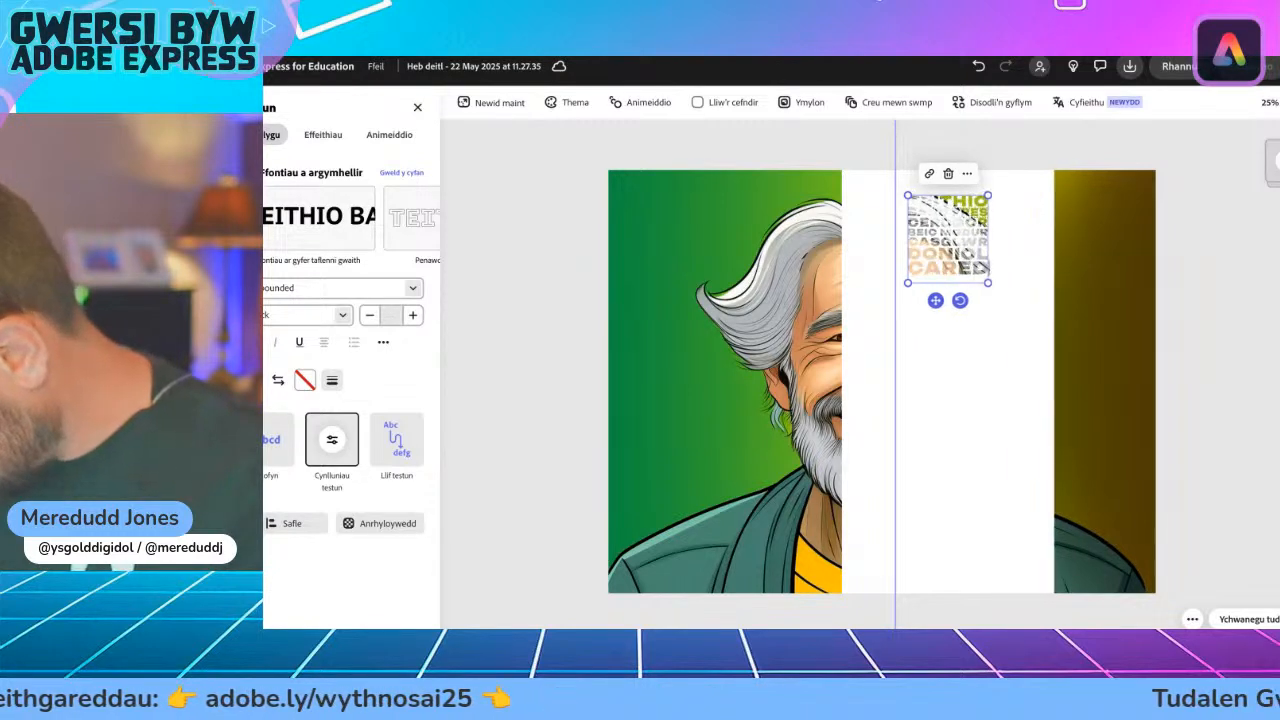
pyautogui.write('G')
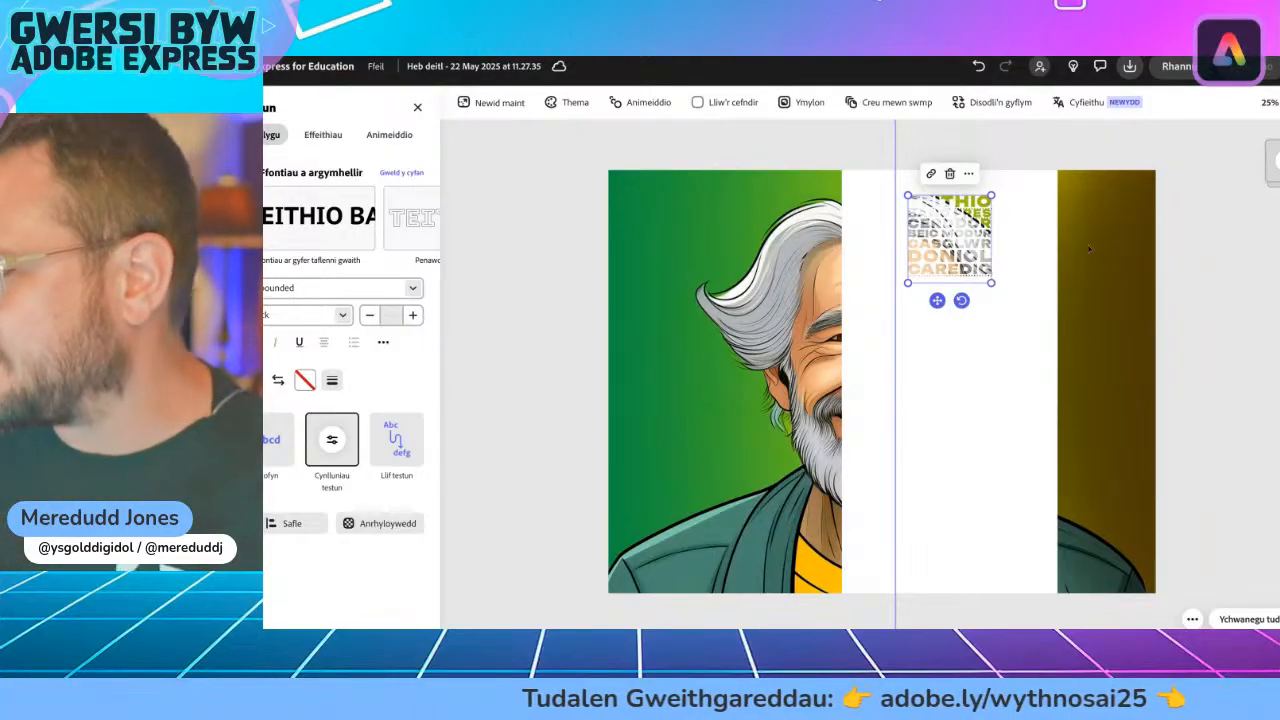
# - Enlarge the text block of descriptive words and reposition it over the portrait's white half
pyautogui.moveTo(992, 283); pyautogui.dragTo(1073, 446)
pyautogui.moveTo(978, 464); pyautogui.dragTo(1029, 496)
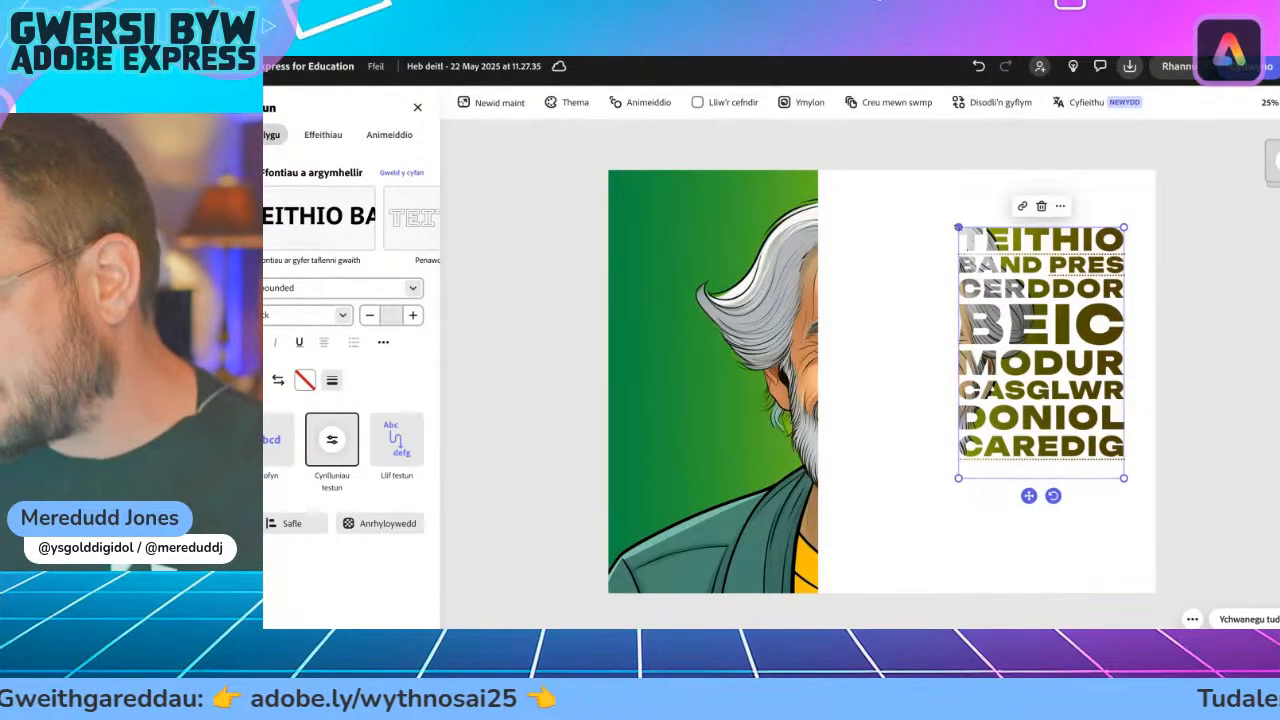
pyautogui.moveTo(958, 227); pyautogui.dragTo(800, 240)
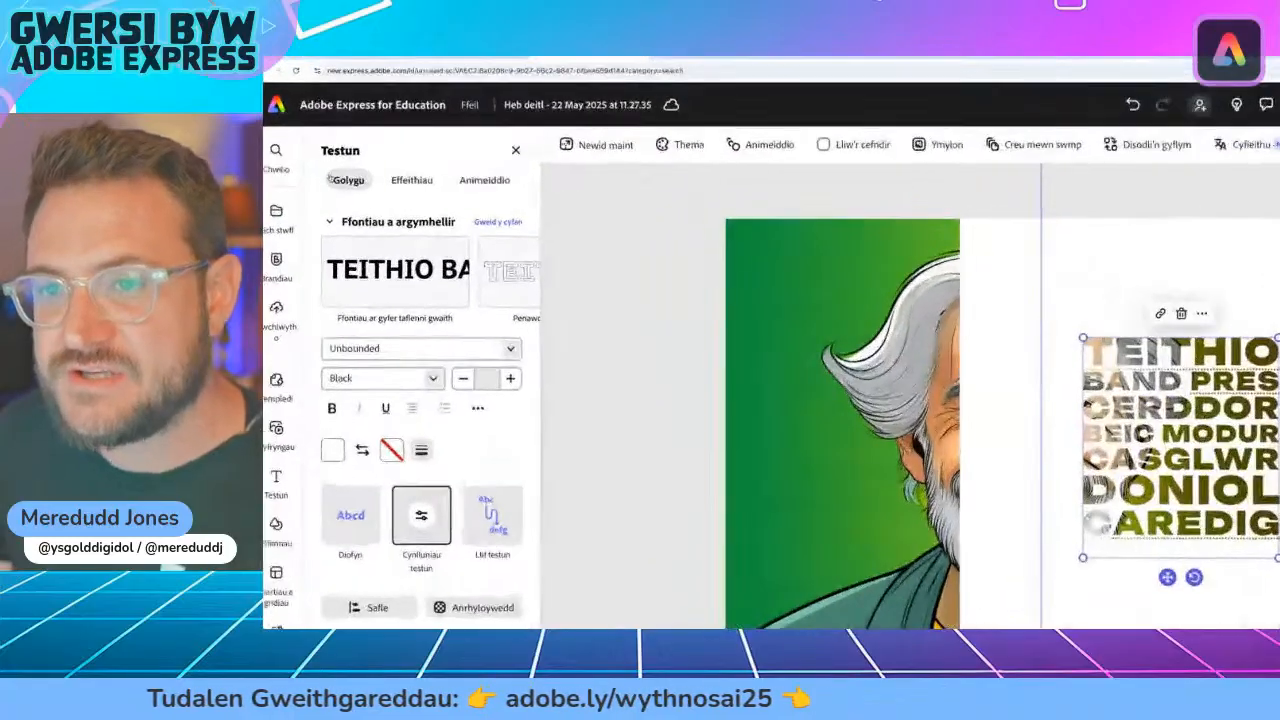
# - Open the settings of the text block's cut-out background shape and reduce the shape size to 42
pyautogui.click(400, 183)
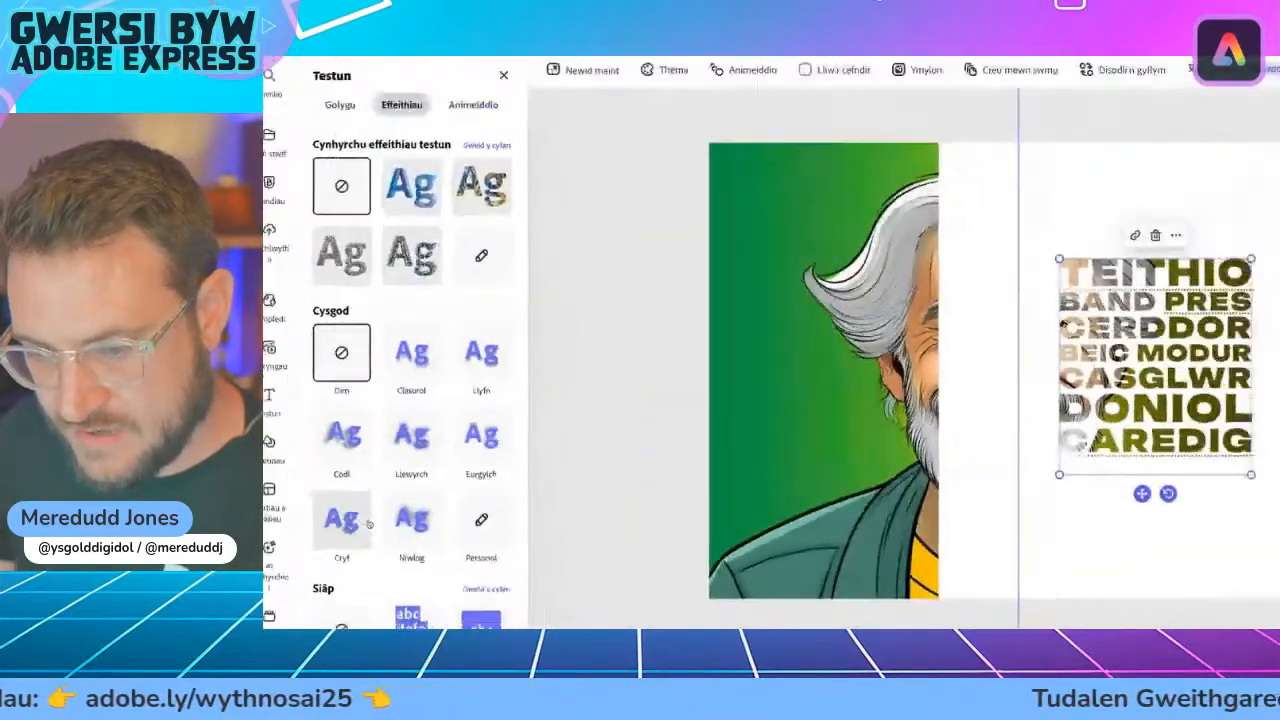
pyautogui.scroll(-2, 376, 500)
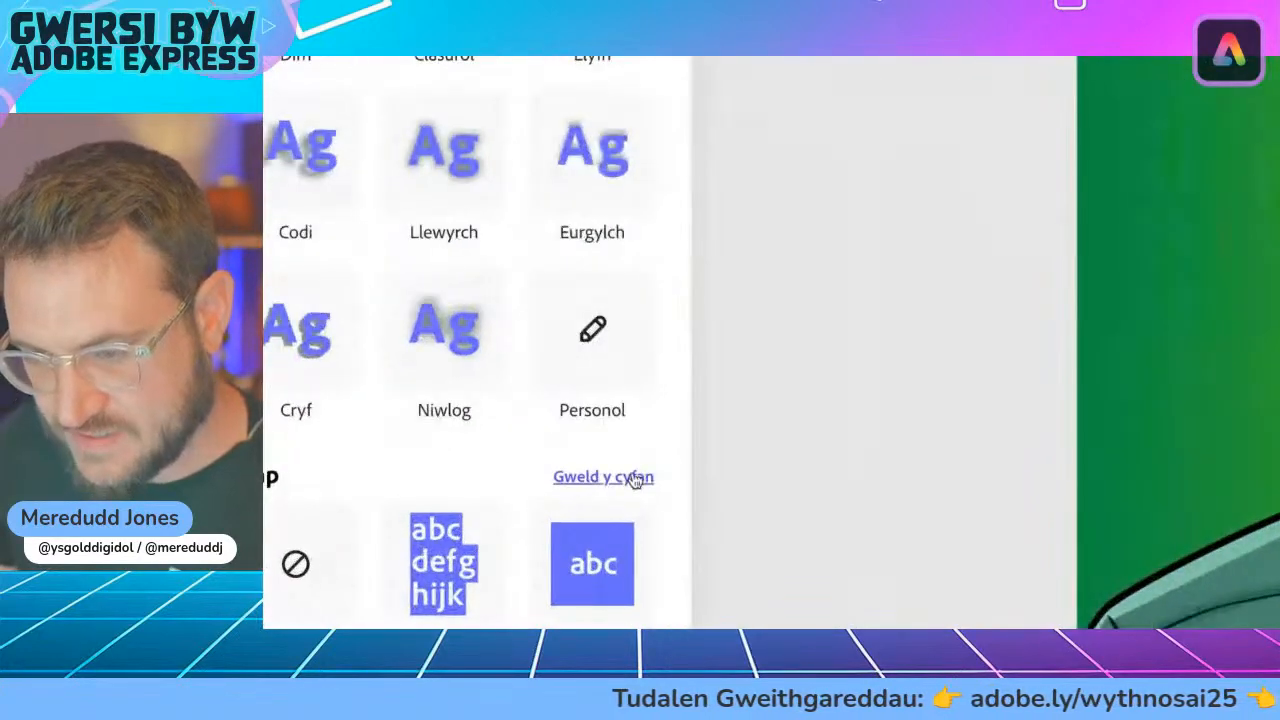
pyautogui.click(634, 478)
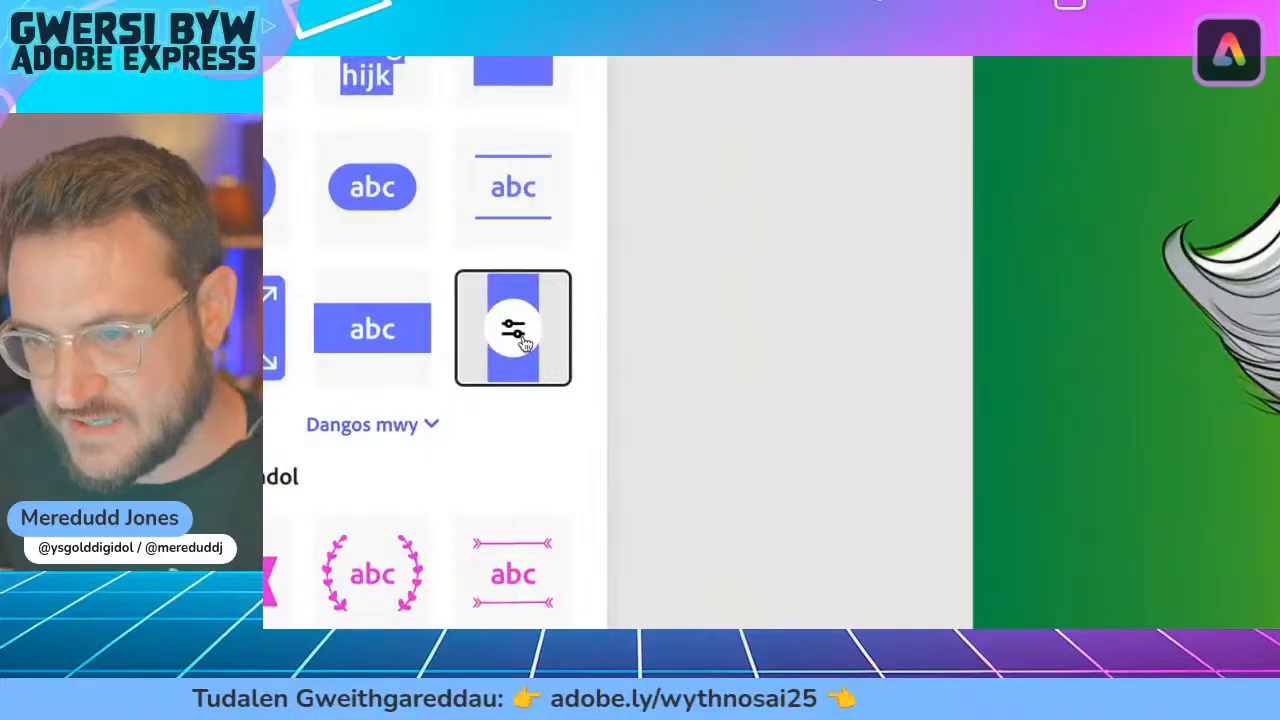
pyautogui.click(514, 333)
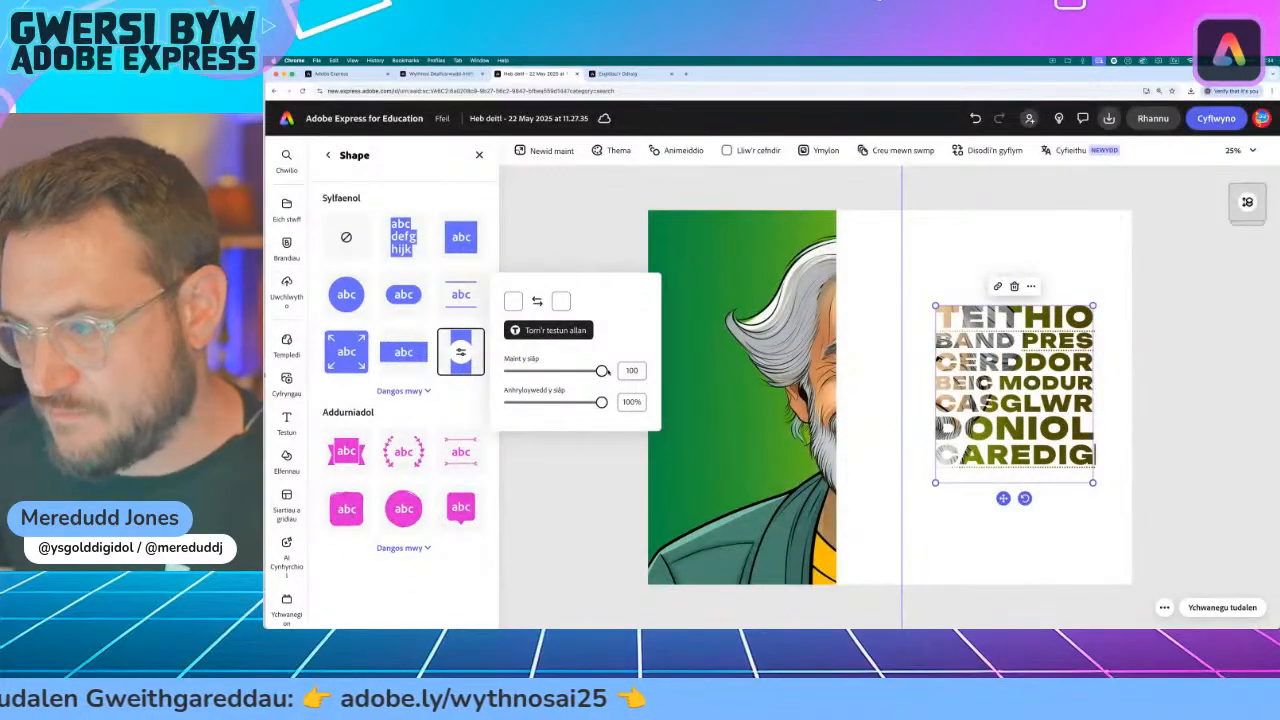
pyautogui.moveTo(601, 370); pyautogui.dragTo(548, 371)
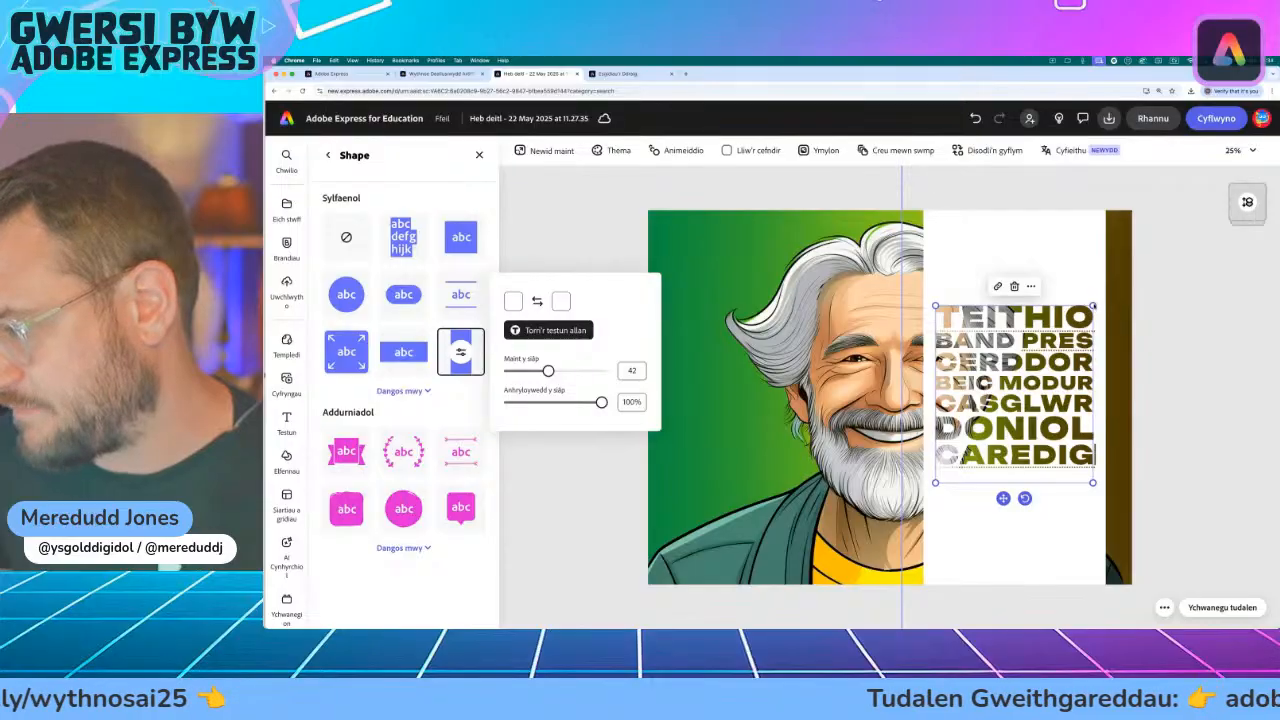
# - Stretch the text block to nearly the full page height and adjust its vertical position beside the face
pyautogui.moveTo(935, 306); pyautogui.dragTo(913, 230)
pyautogui.moveTo(1081, 483); pyautogui.dragTo(1100, 579)
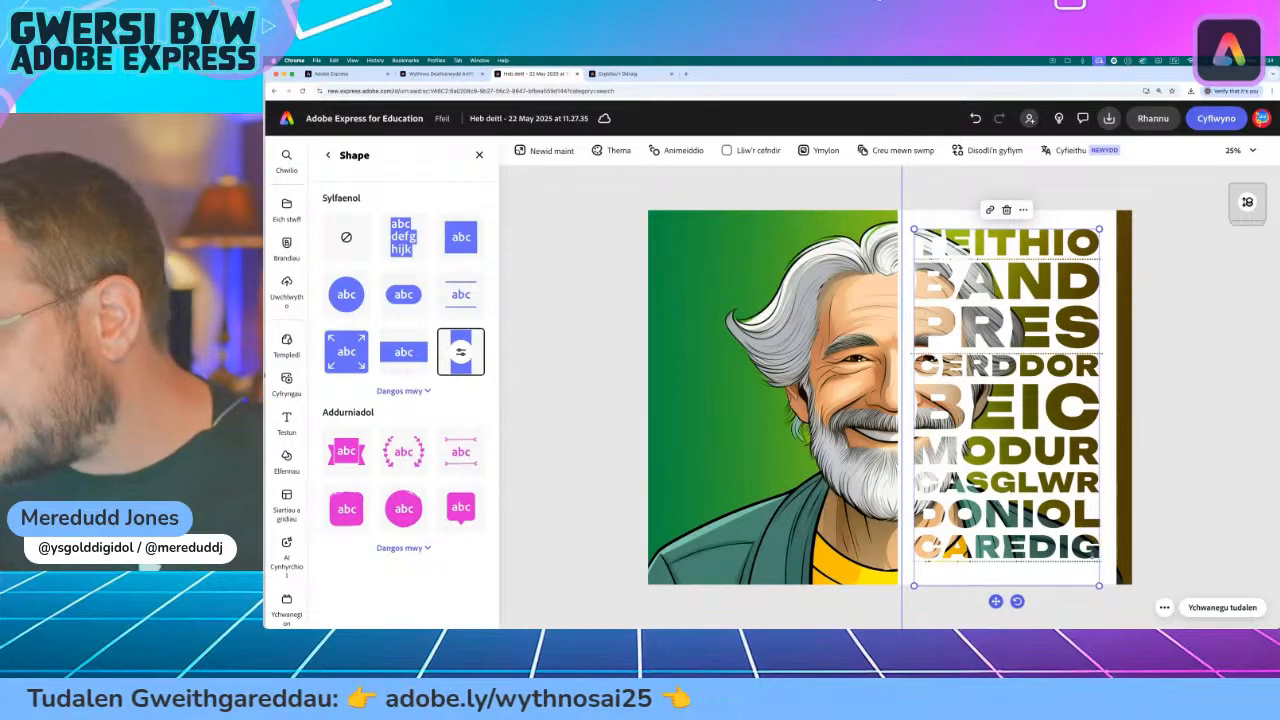
pyautogui.moveTo(995, 601); pyautogui.dragTo(995, 606)
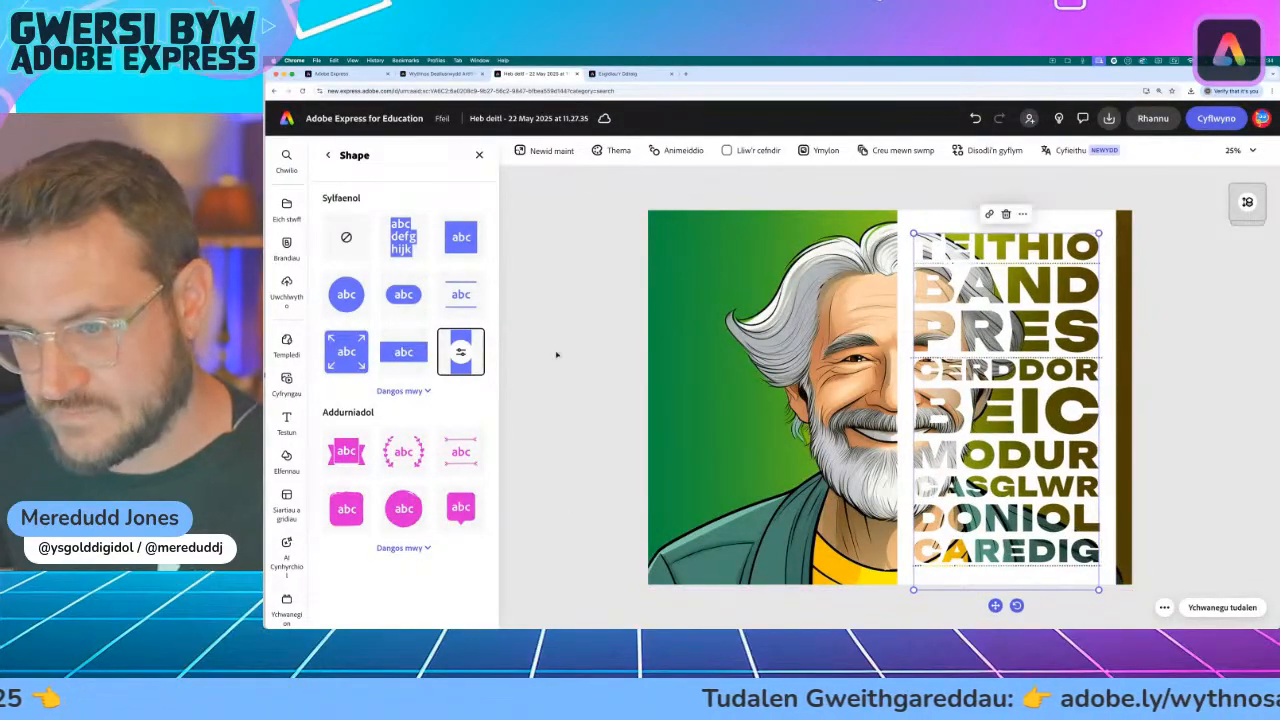
# - Set the background shape size to 59 and shift the text block slightly right so the white panel reaches the page edge
pyautogui.click(461, 354)
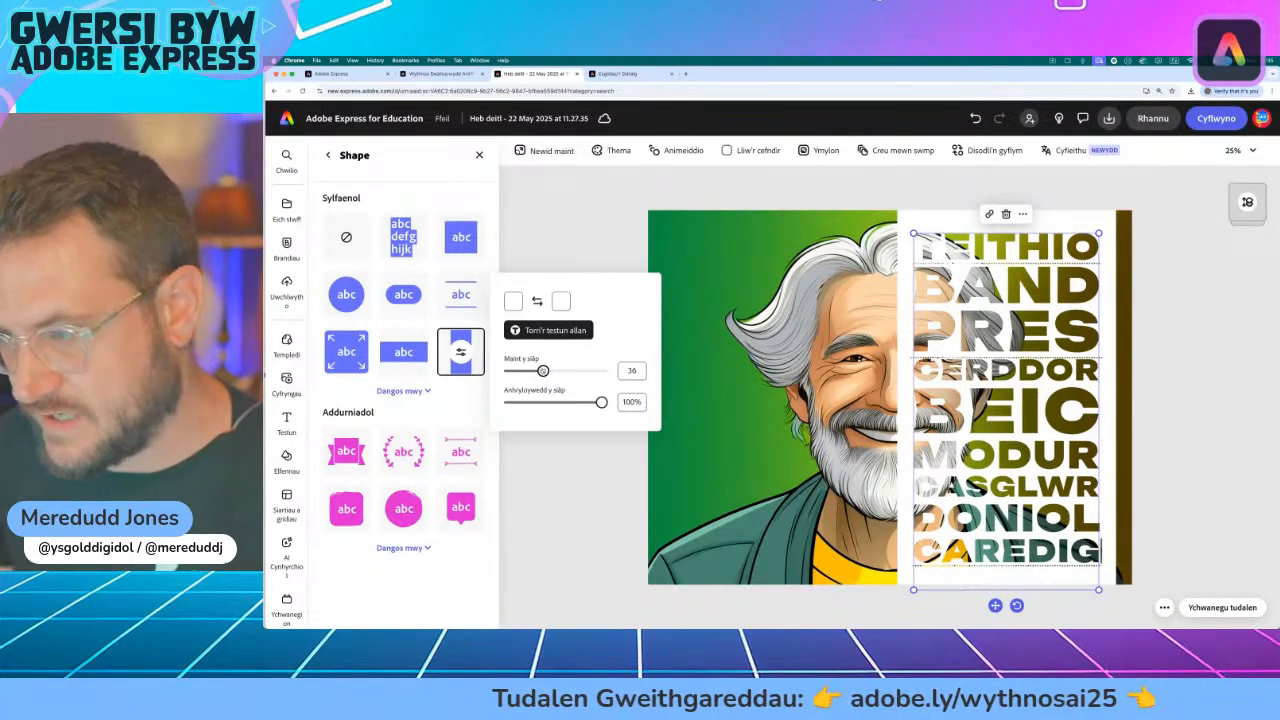
pyautogui.moveTo(543, 371)
pyautogui.mouseDown()
pyautogui.moveTo(575, 371)
pyautogui.moveTo(564, 371)
pyautogui.mouseUp()
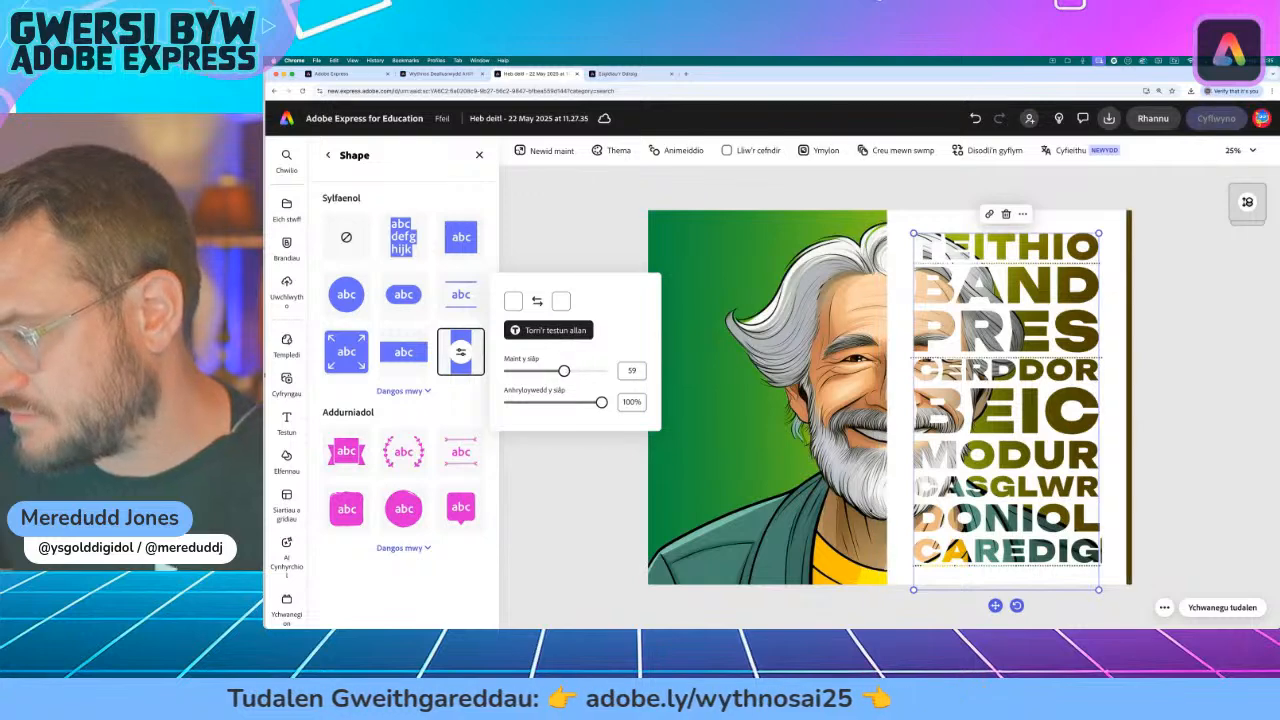
pyautogui.click(1005, 607)
pyautogui.moveTo(995, 605); pyautogui.dragTo(1007, 605)
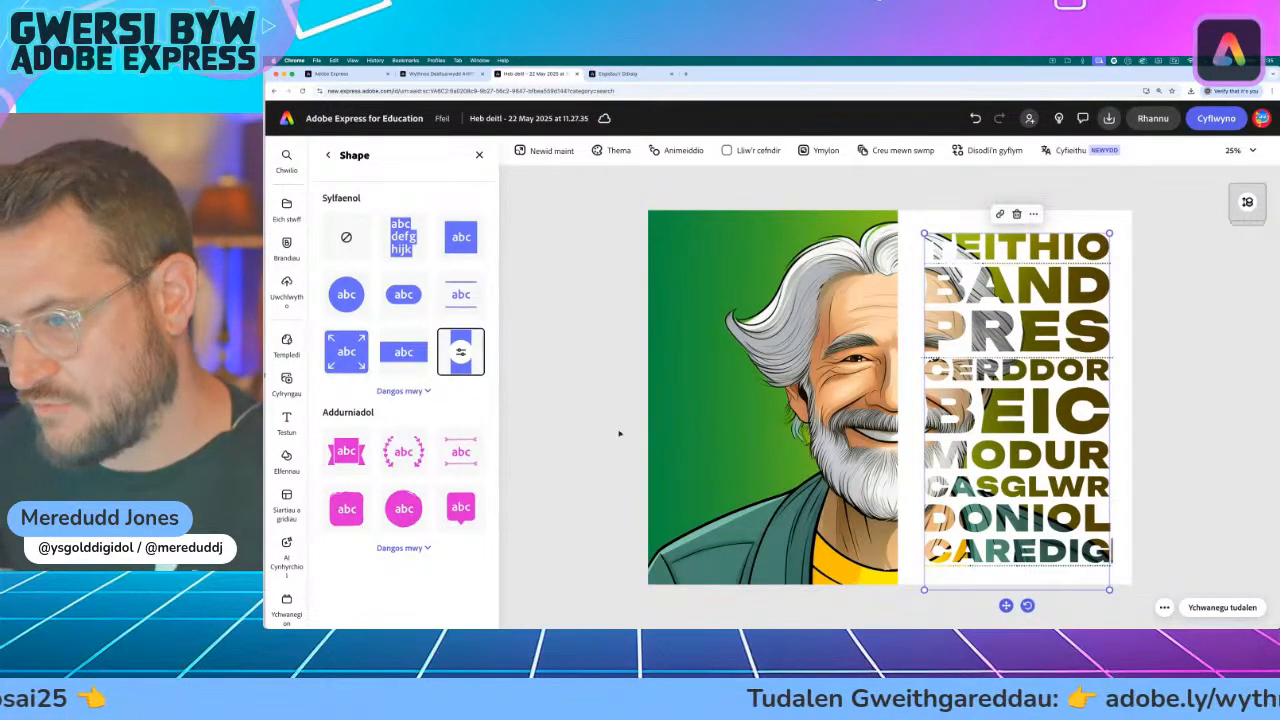
pyautogui.click(622, 434)
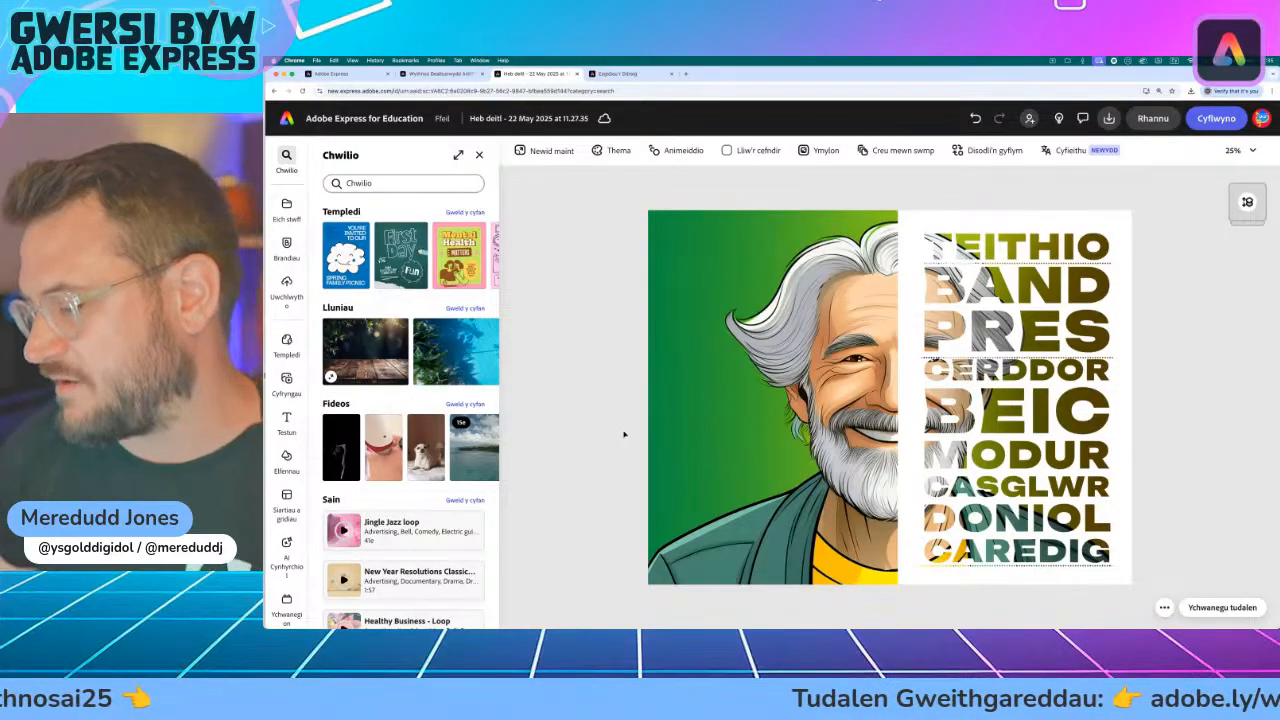
# - Add the word TADCU on a new line below TEITHIO, and widen and reposition the text block over the portrait's white half
pyautogui.click(1110, 324)
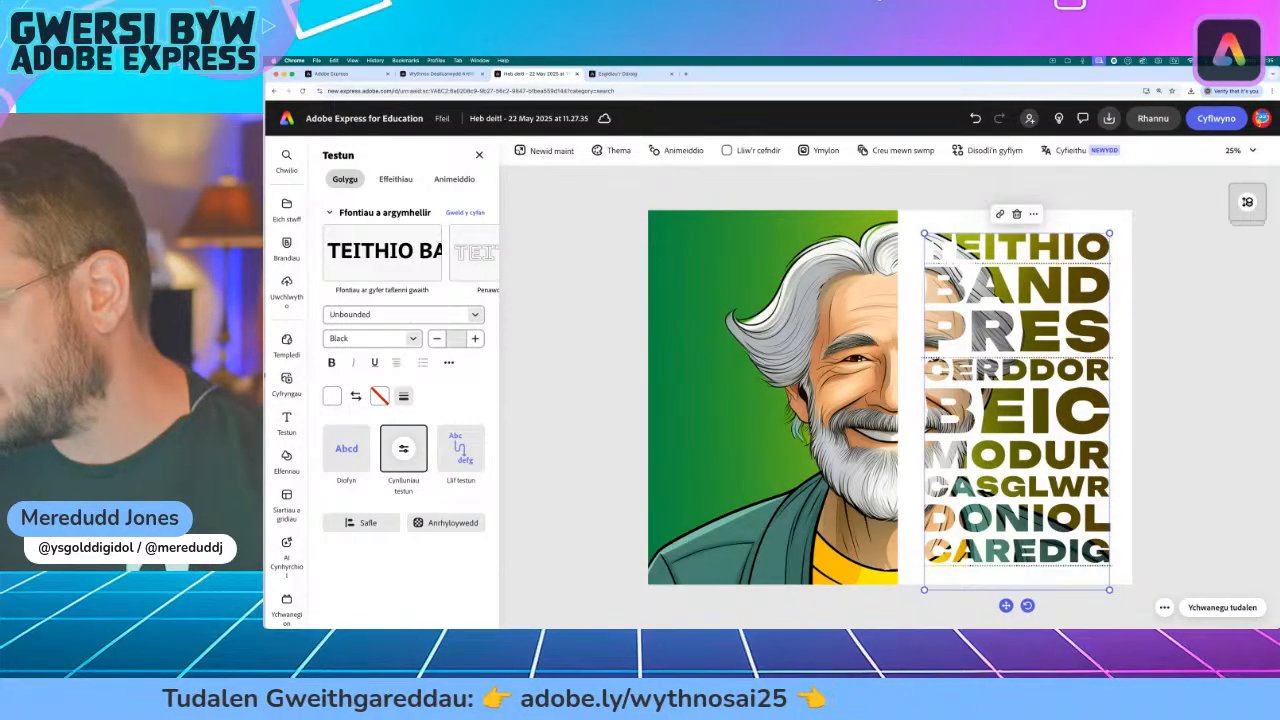
pyautogui.doubleClick(1073, 308)
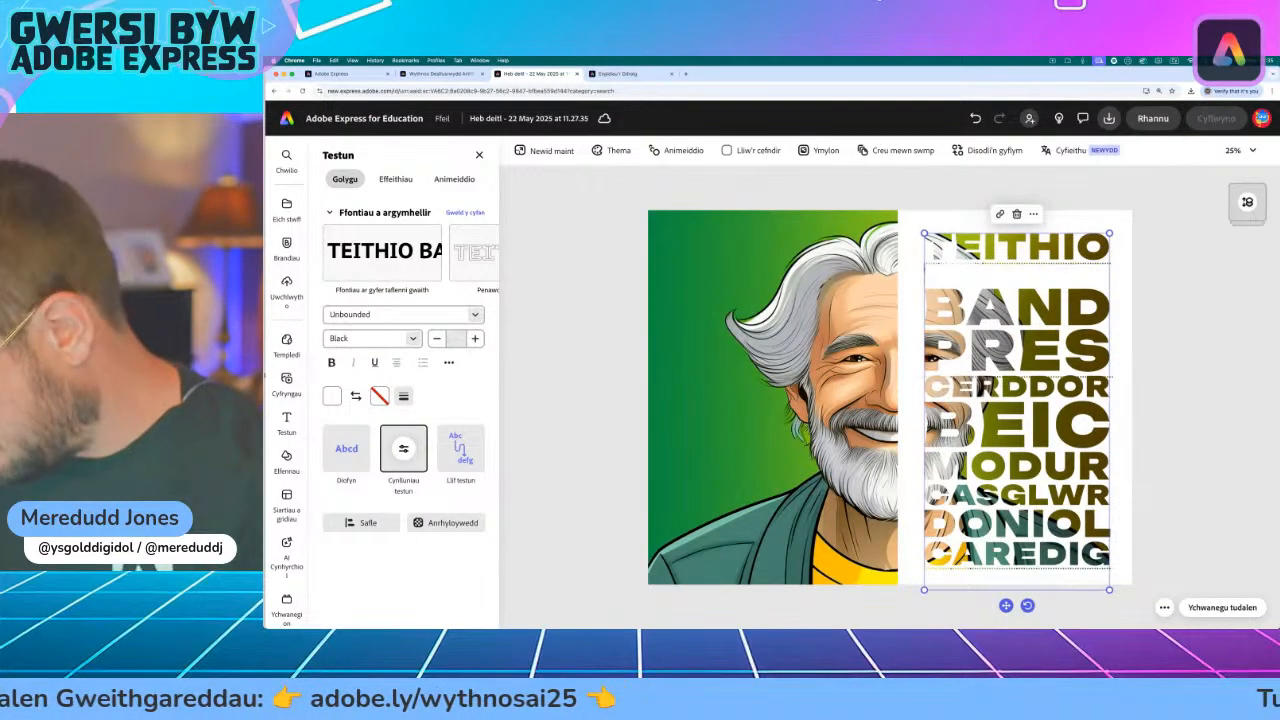
pyautogui.write('TADCU')
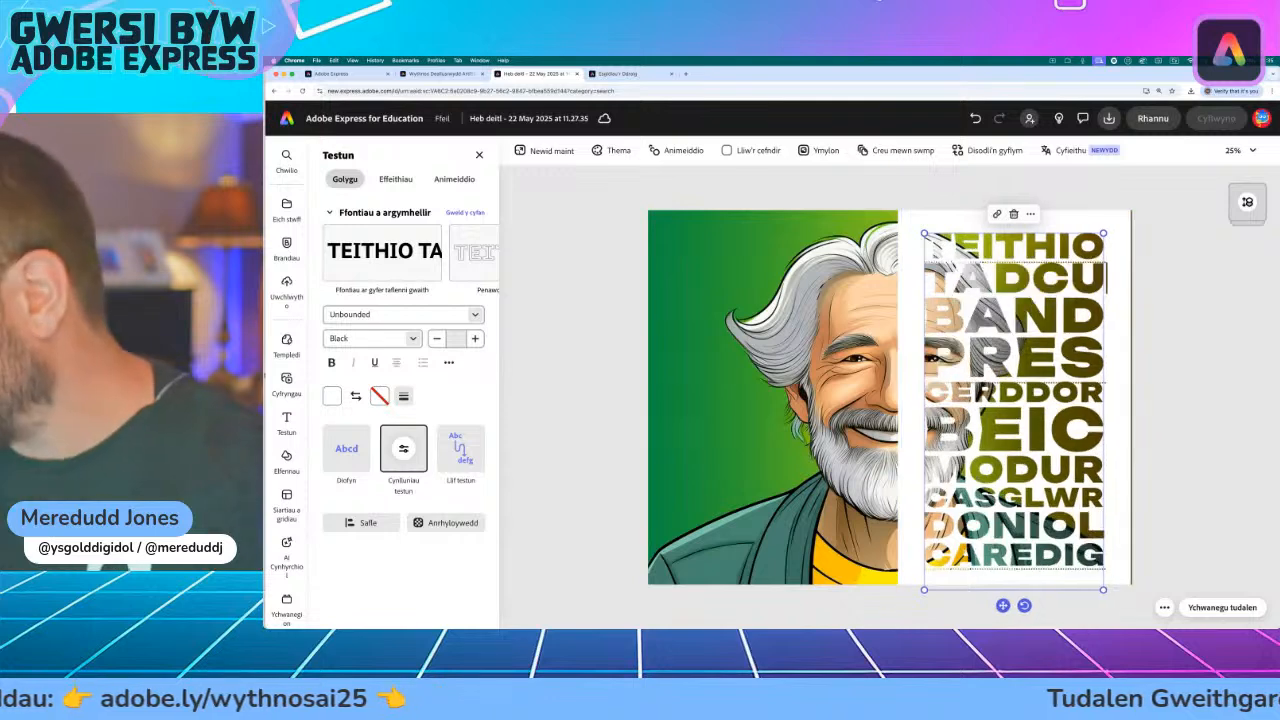
pyautogui.press('Escape')
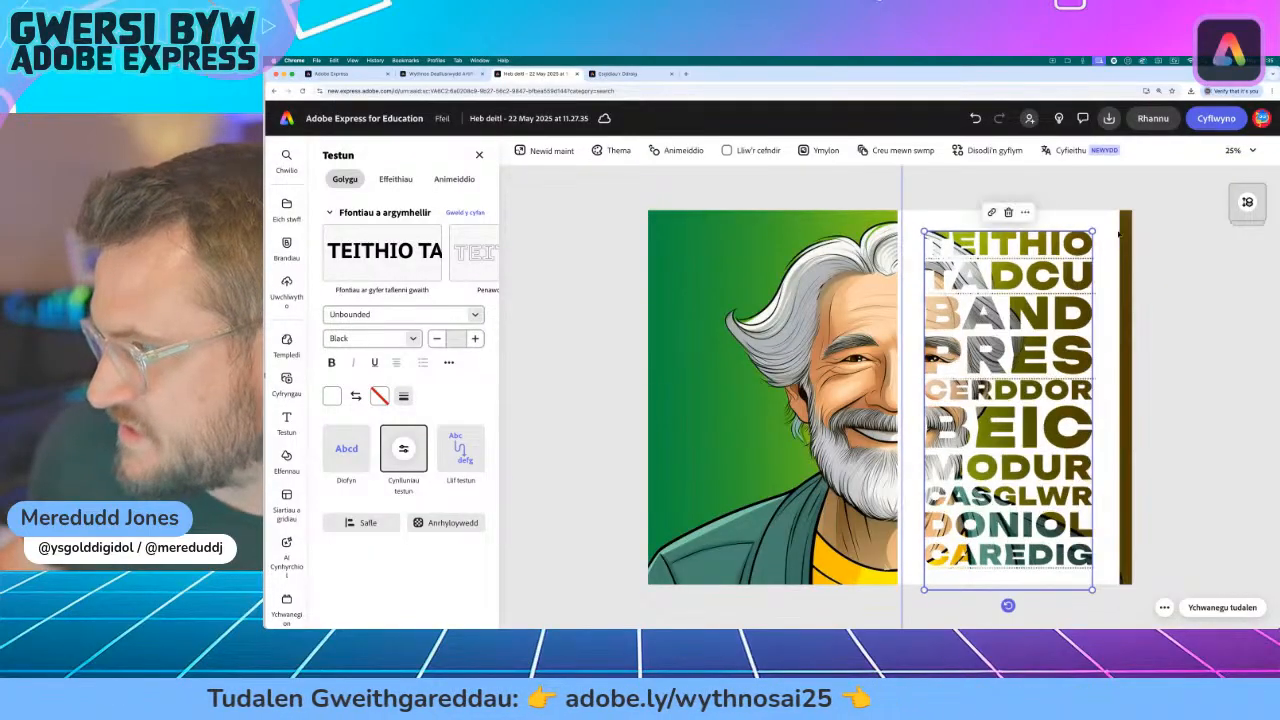
pyautogui.moveTo(1093, 231); pyautogui.dragTo(1127, 235)
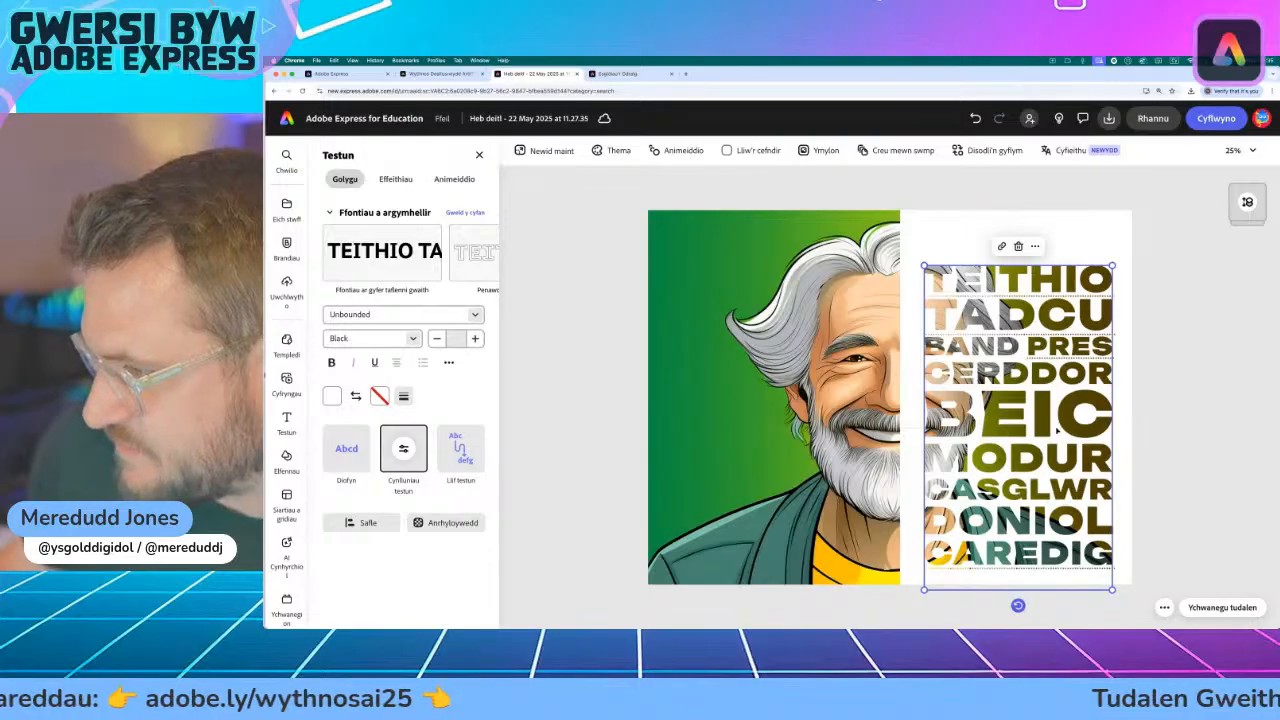
pyautogui.moveTo(1057, 430)
pyautogui.mouseDown()
pyautogui.moveTo(1056, 404)
pyautogui.moveTo(1059, 425)
pyautogui.mouseUp()
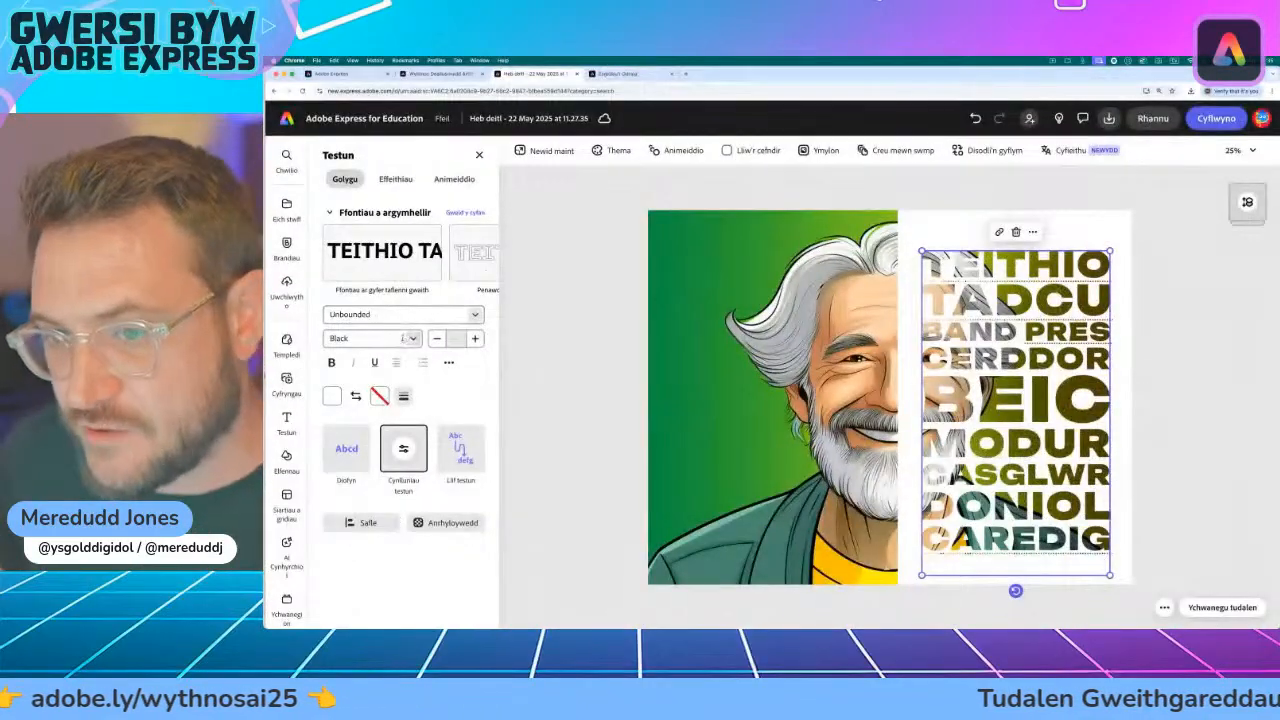
# - Try the recommended PT Sans Caption Bold font on the text block
pyautogui.click(403, 338)
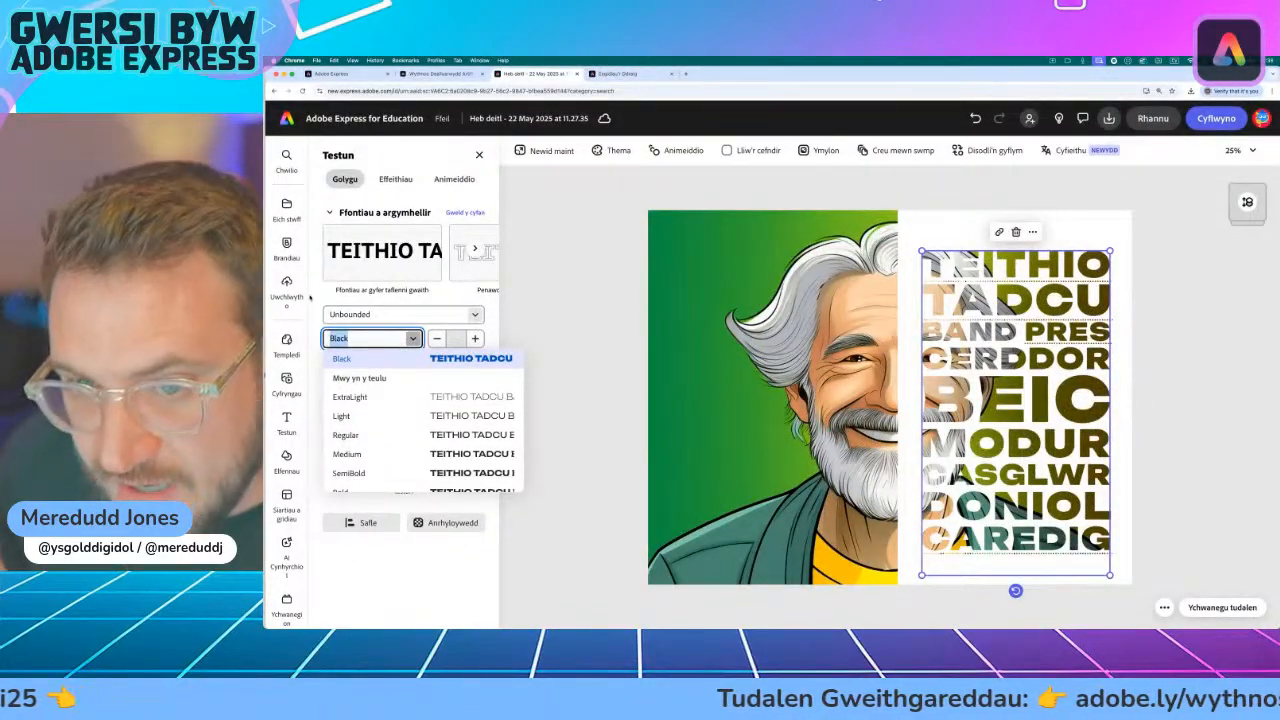
pyautogui.click(320, 237)
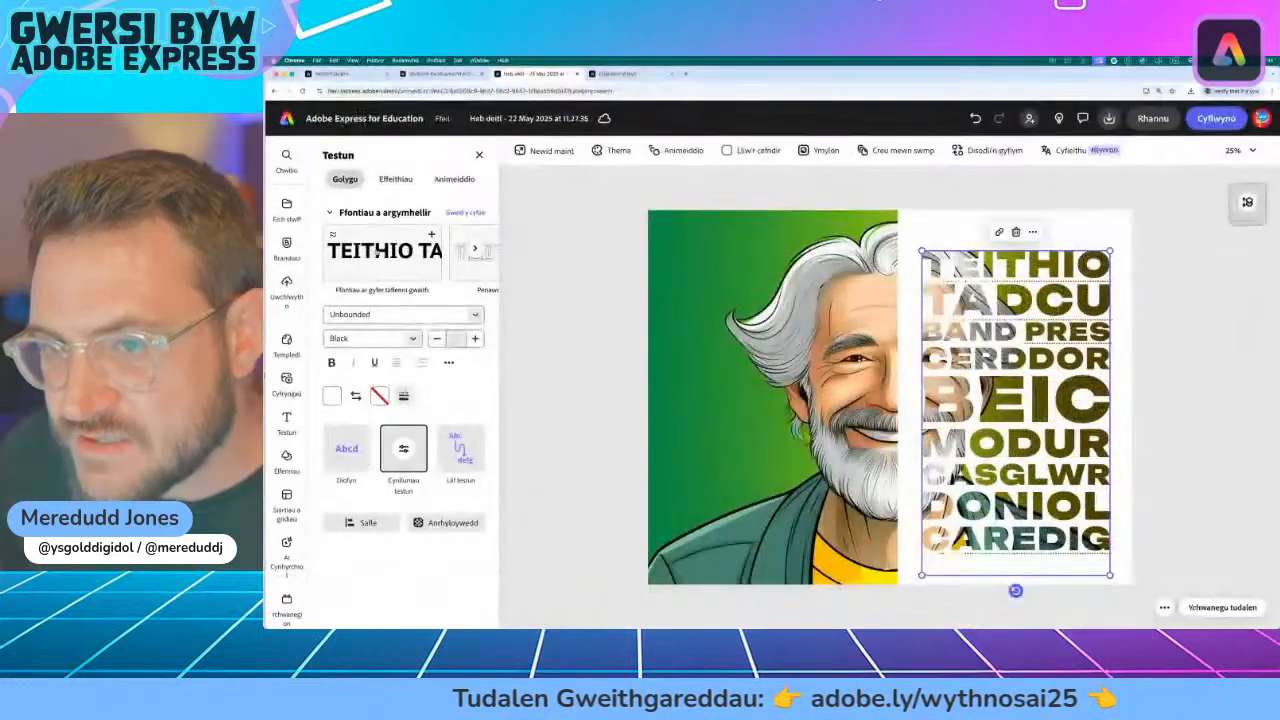
pyautogui.click(377, 251)
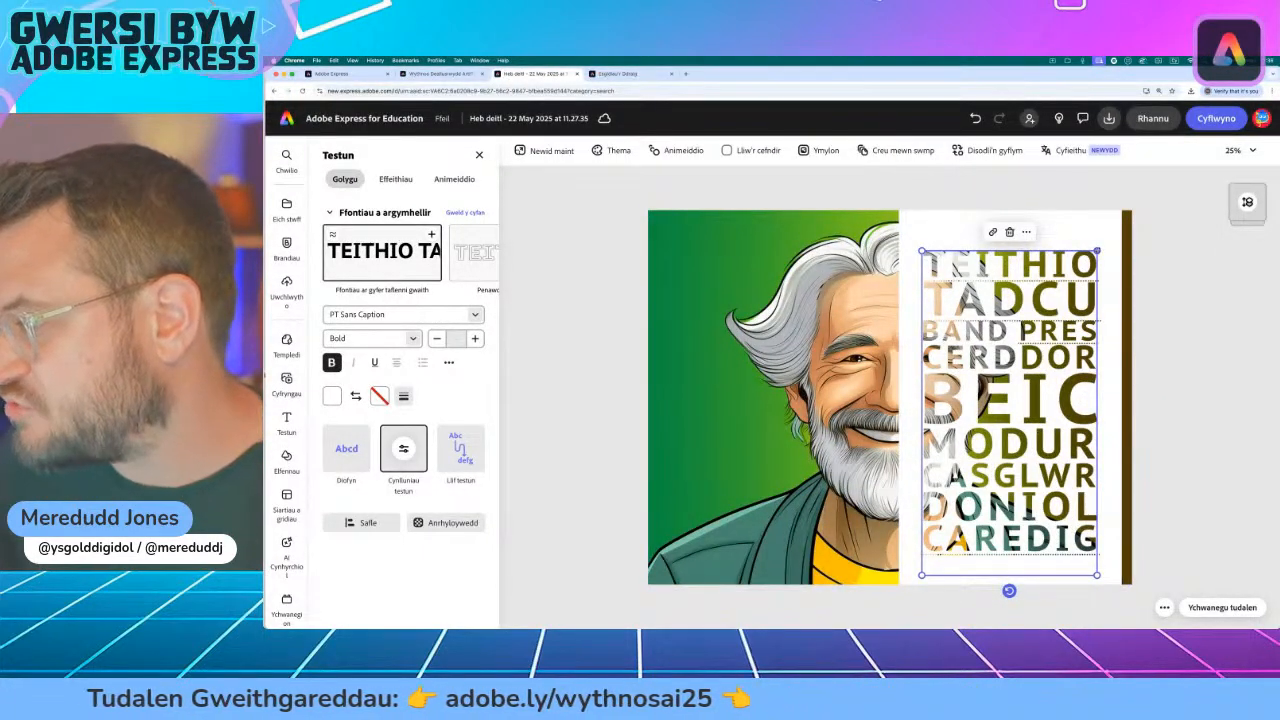
# - Browse the recommended fonts and apply Unbounded SemiBold to the text block
pyautogui.hscroll(5, 470, 255)
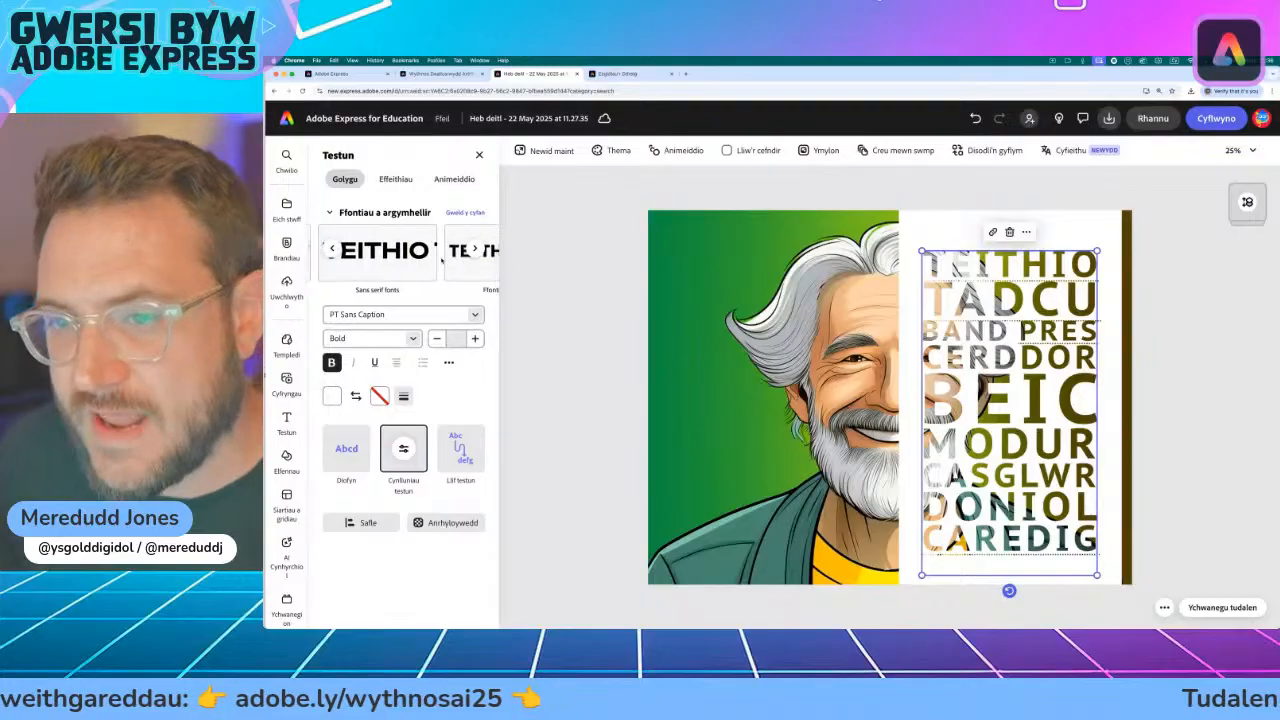
pyautogui.hscroll(5, 455, 268)
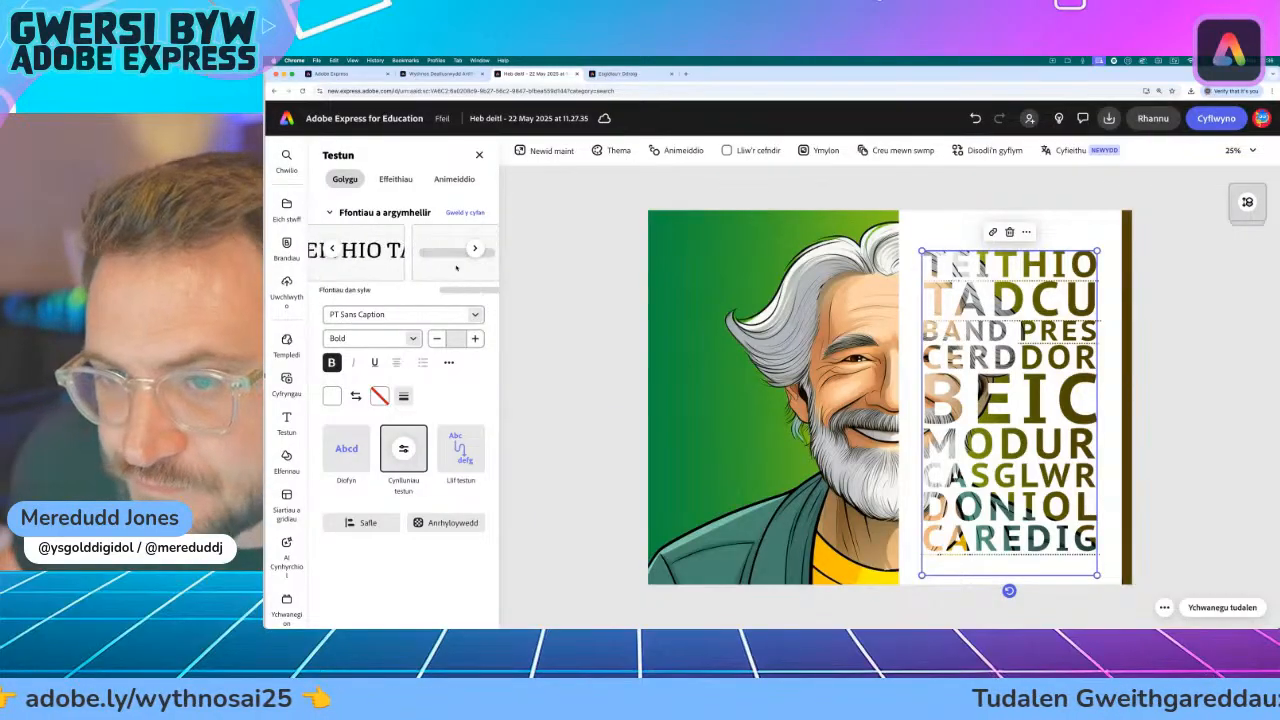
pyautogui.hscroll(2, 455, 268)
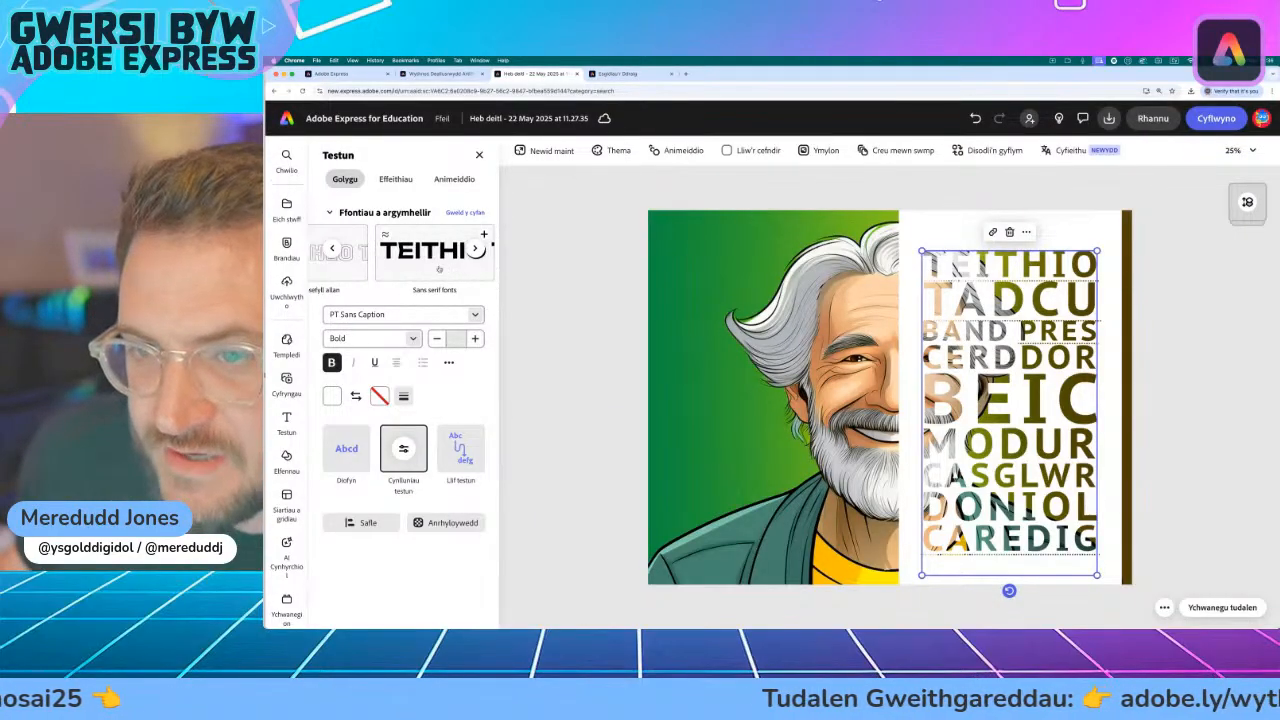
pyautogui.click(418, 256)
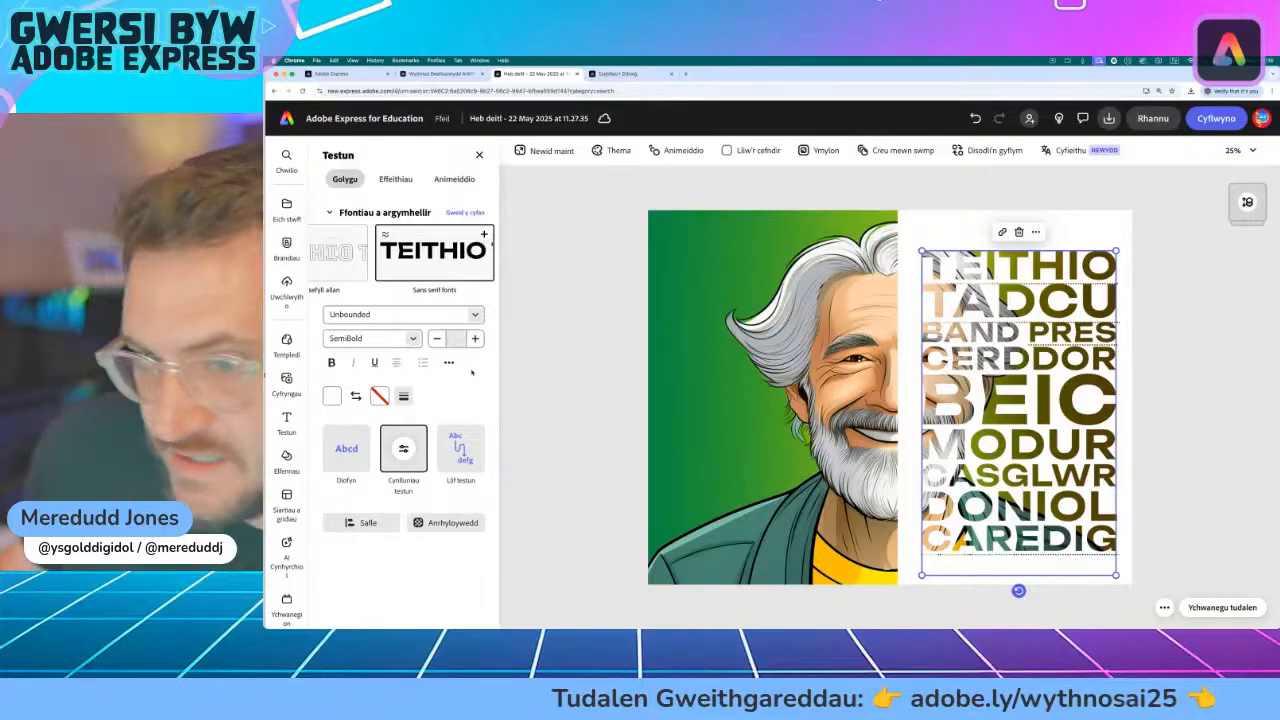
# - Browse the fonts similar to Unbounded SemiBold and apply a heavier upright alternative to the text block
pyautogui.click(385, 235)
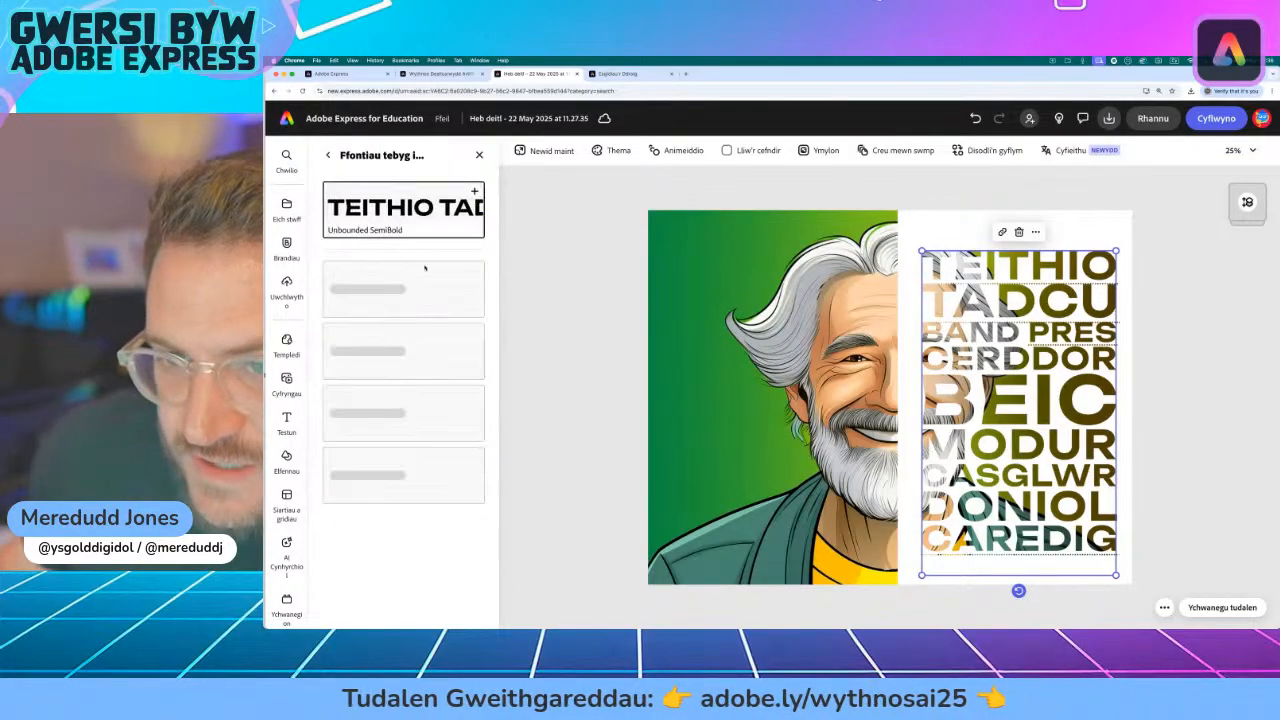
pyautogui.scroll(-2, 448, 293)
pyautogui.scroll(-3, 450, 310)
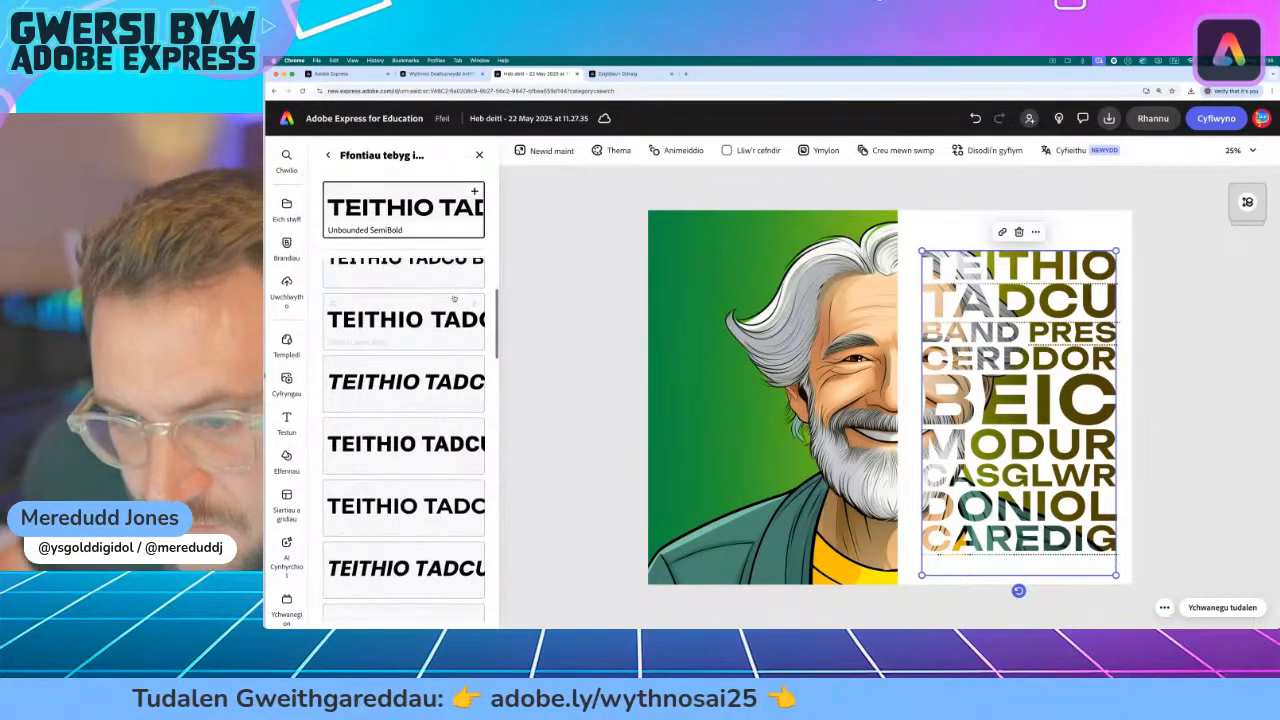
pyautogui.scroll(-5, 440, 360)
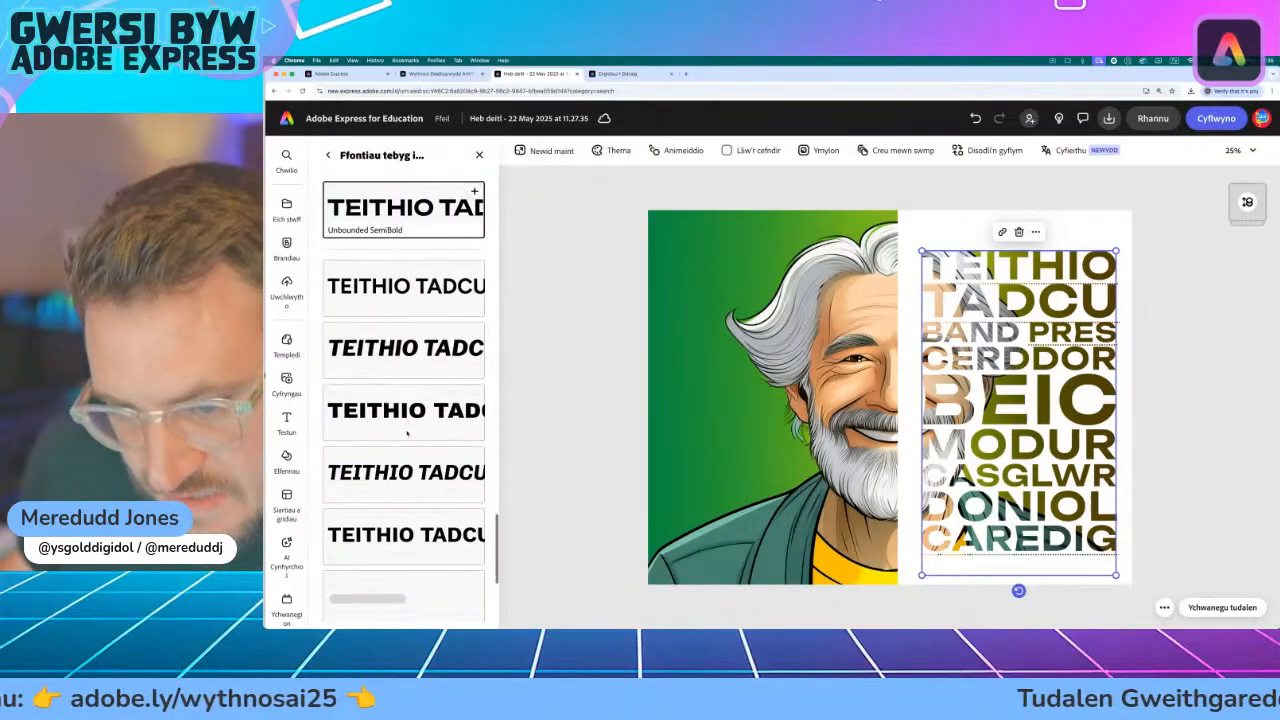
pyautogui.click(405, 415)
pyautogui.scroll(-1, 407, 420)
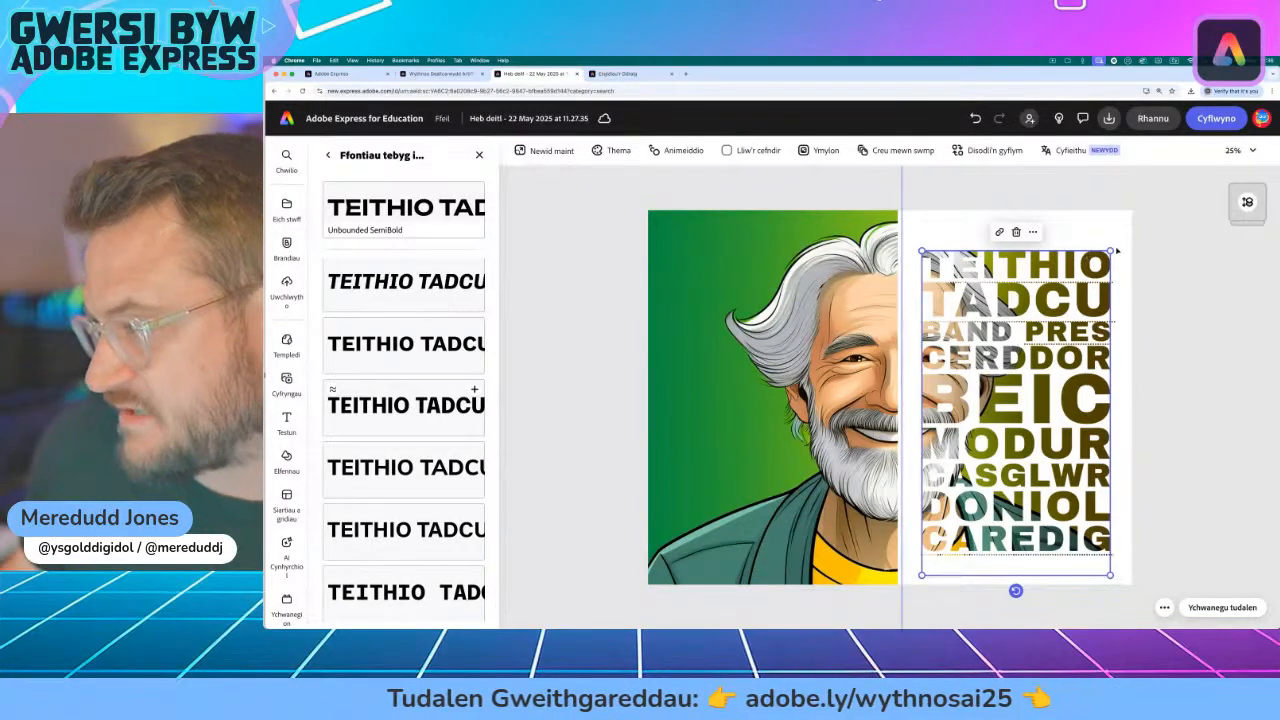
# - Resize the text block to nearly the full page height and position it so its white panel reaches the page's outer edge
pyautogui.moveTo(1117, 252); pyautogui.dragTo(1110, 232)
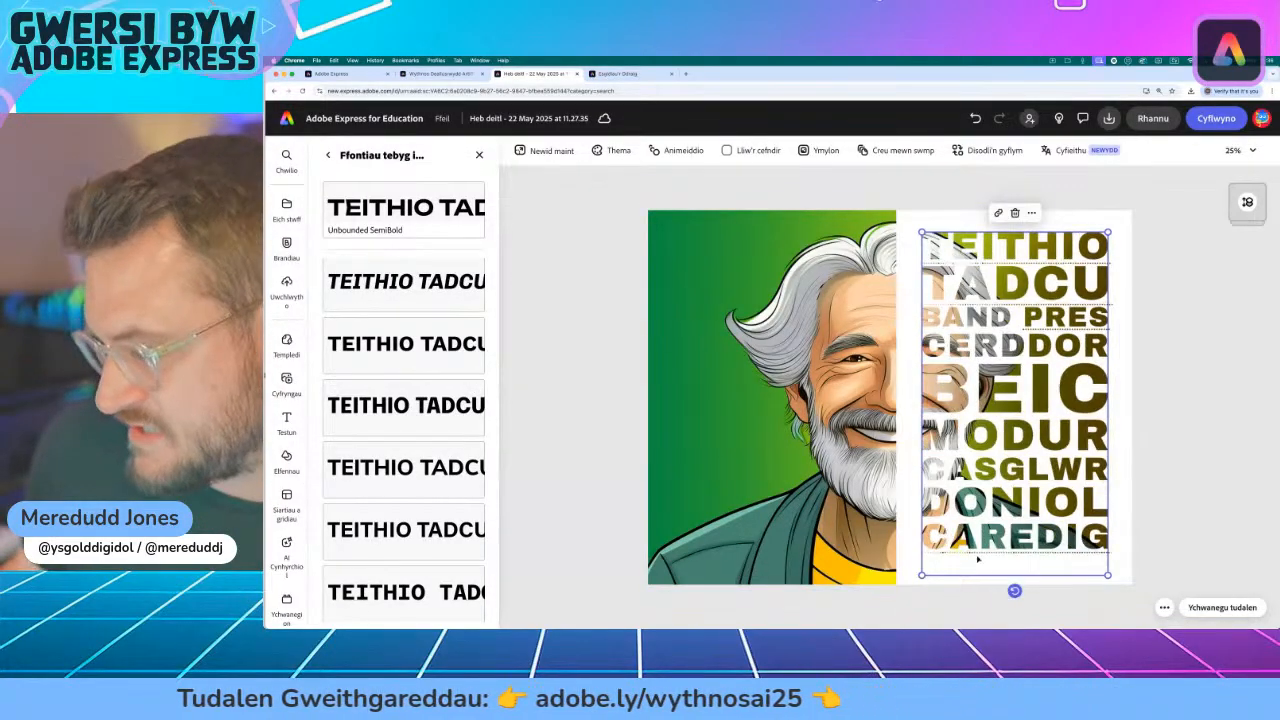
pyautogui.moveTo(928, 580); pyautogui.dragTo(958, 588)
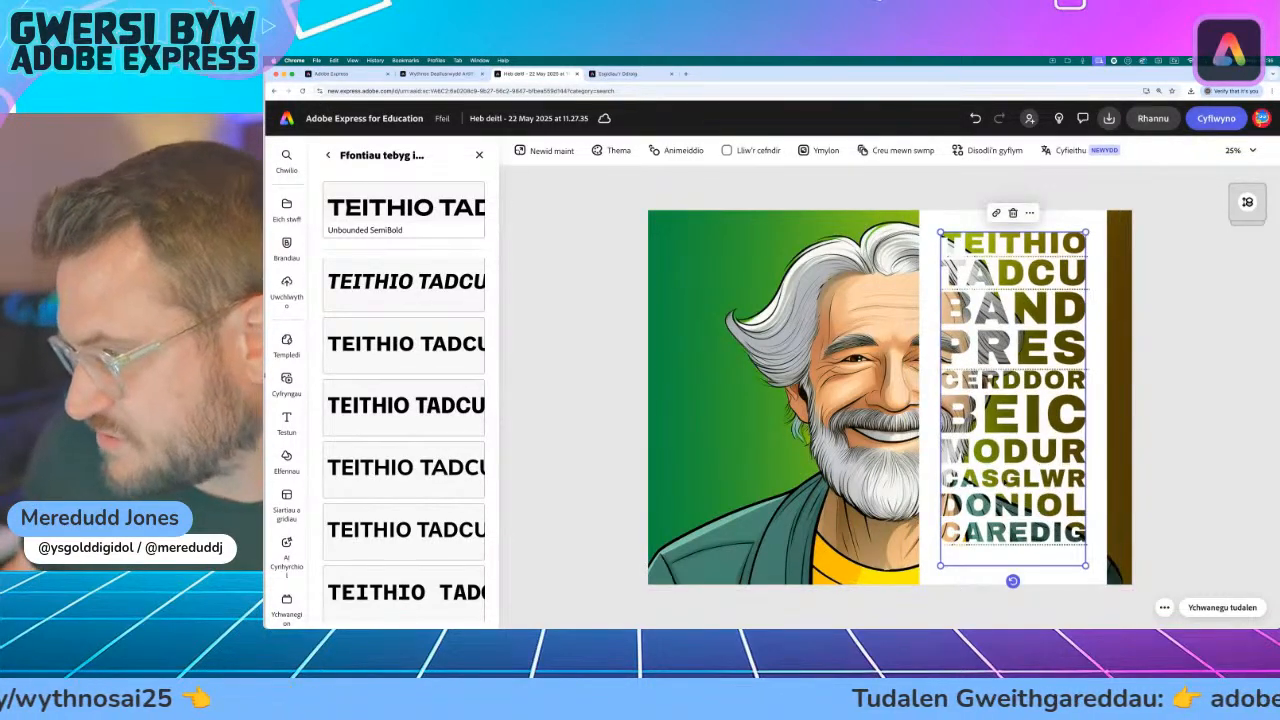
pyautogui.moveTo(1089, 567); pyautogui.dragTo(1120, 563)
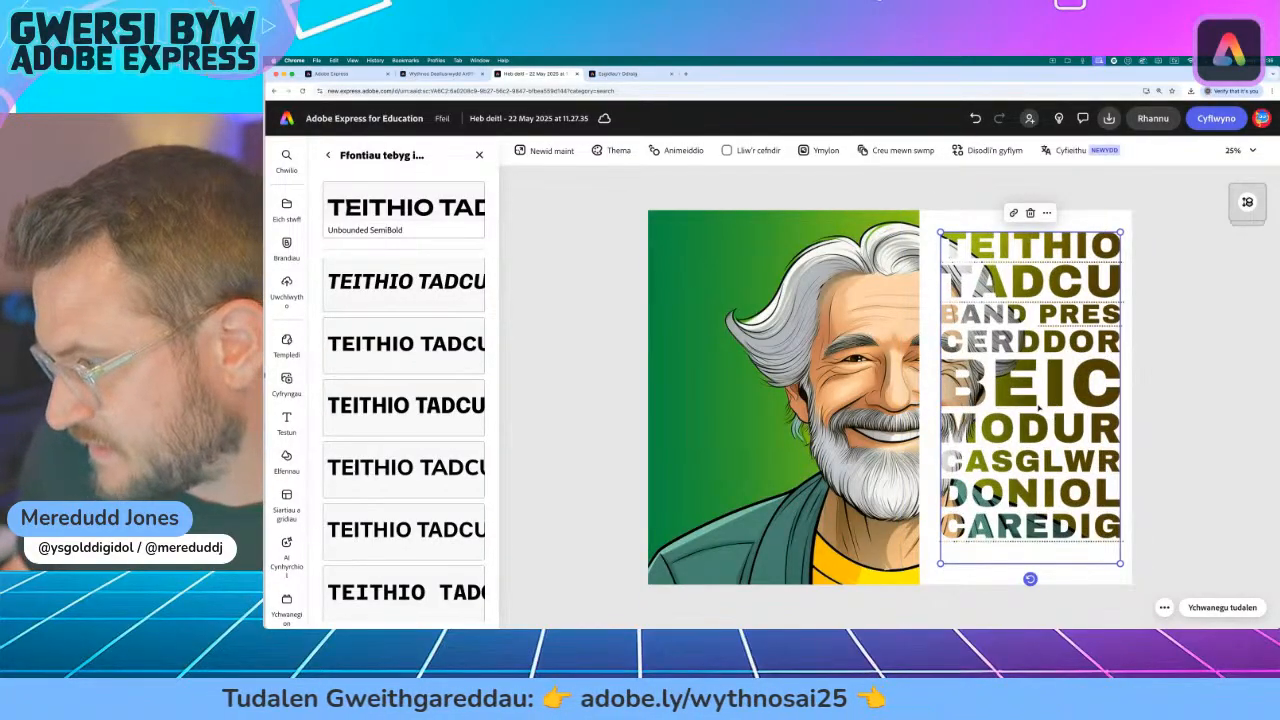
pyautogui.moveTo(1038, 408)
pyautogui.mouseDown()
pyautogui.moveTo(1004, 412)
pyautogui.moveTo(1029, 413)
pyautogui.mouseUp()
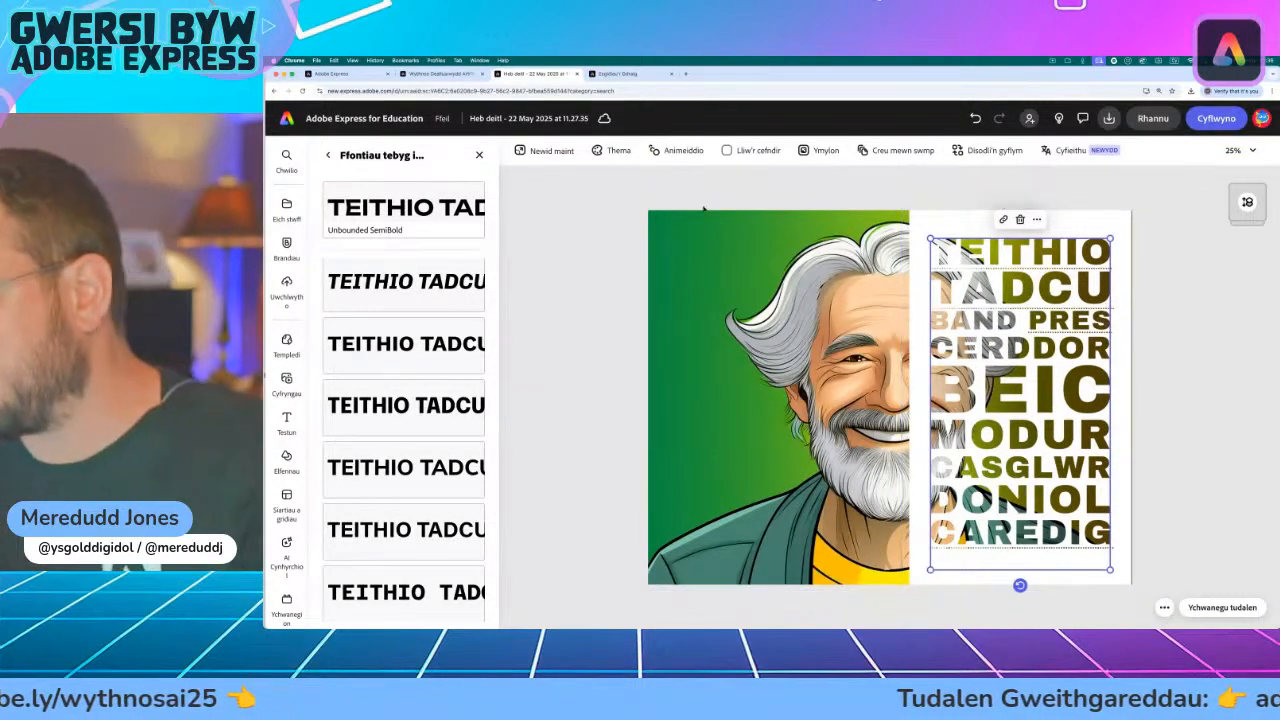
# - Open the text block's background shape effect settings and set the shape size to 65 so it meets the face's centre line
pyautogui.click(326, 155)
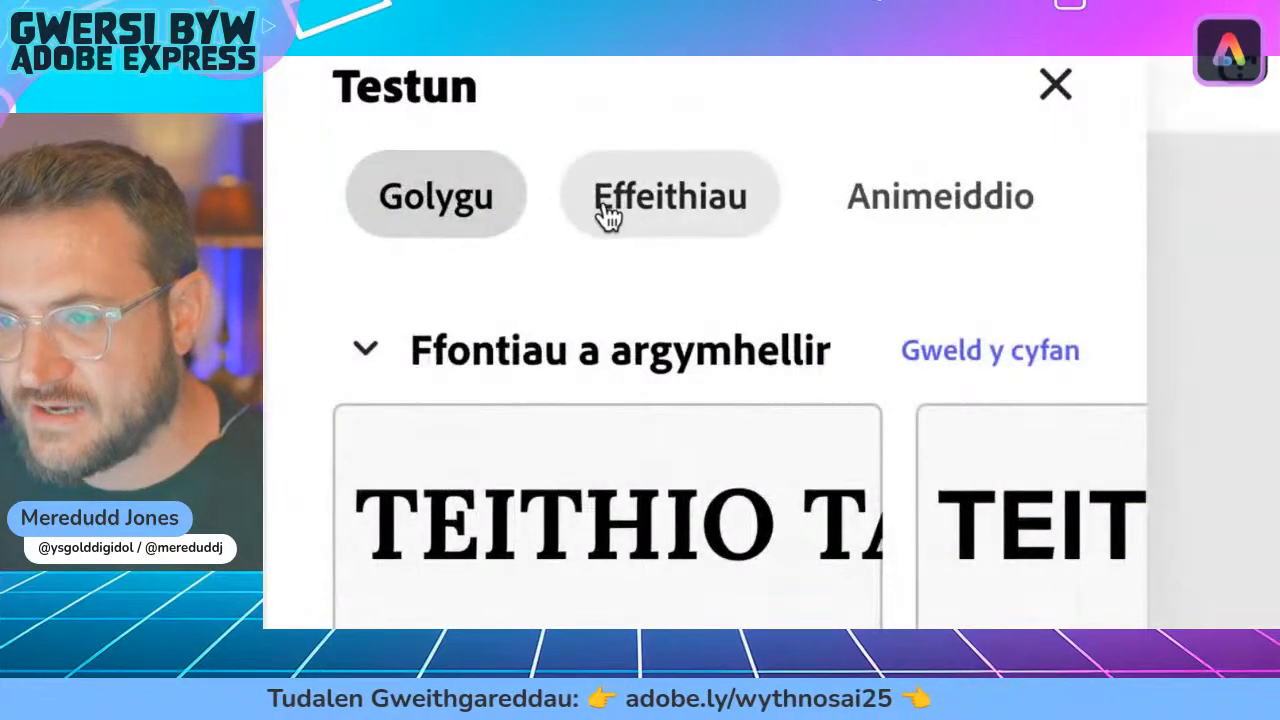
pyautogui.click(395, 179)
pyautogui.scroll(-2, 355, 465)
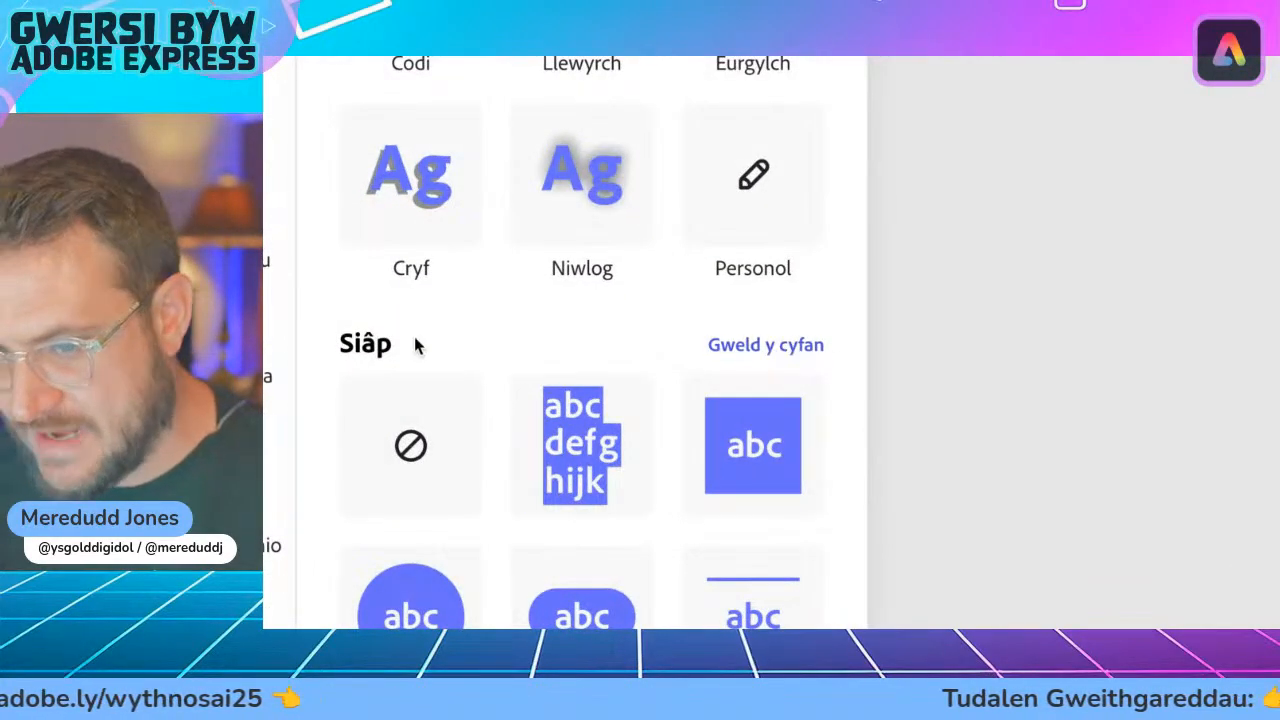
pyautogui.click(787, 358)
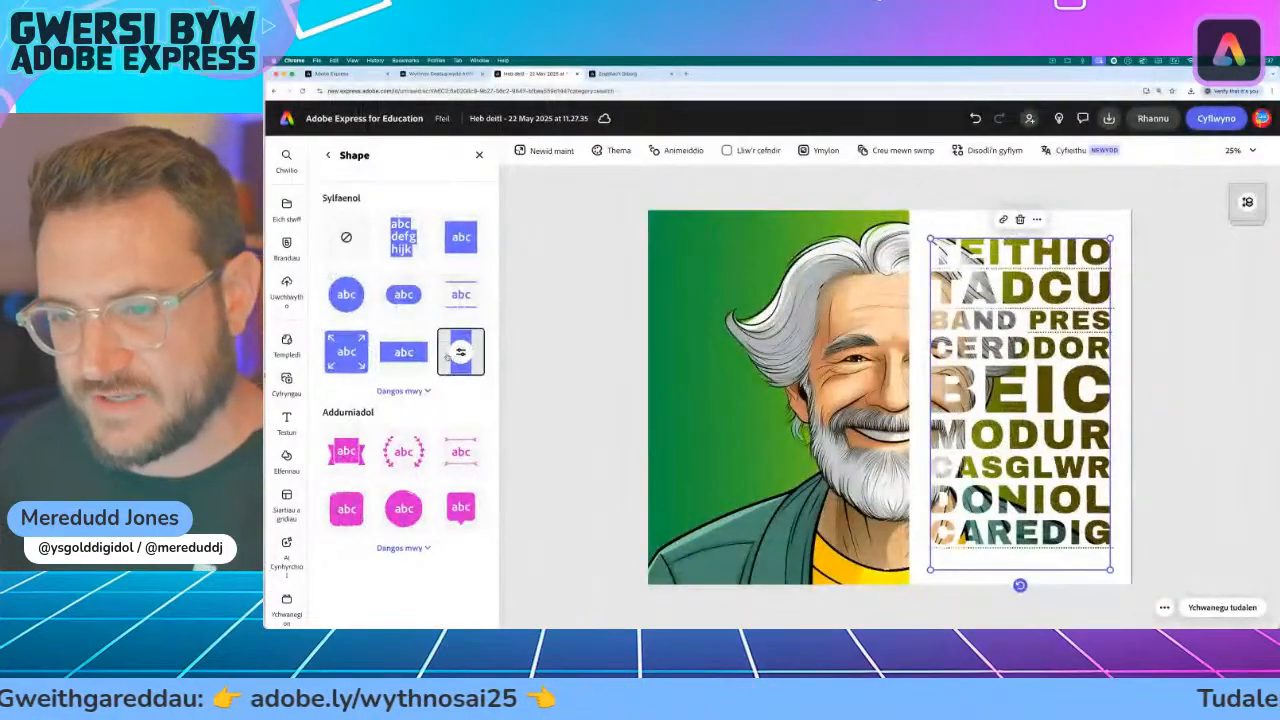
pyautogui.click(470, 345)
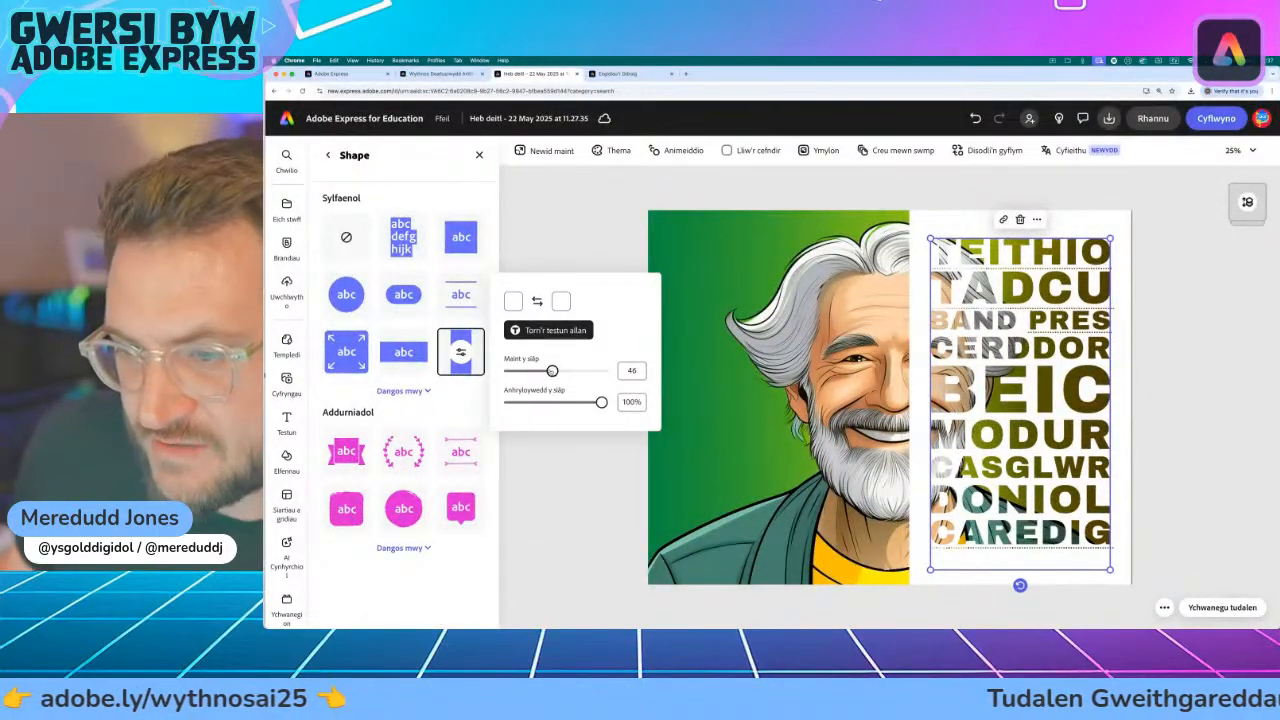
pyautogui.moveTo(552, 371); pyautogui.dragTo(567, 371)
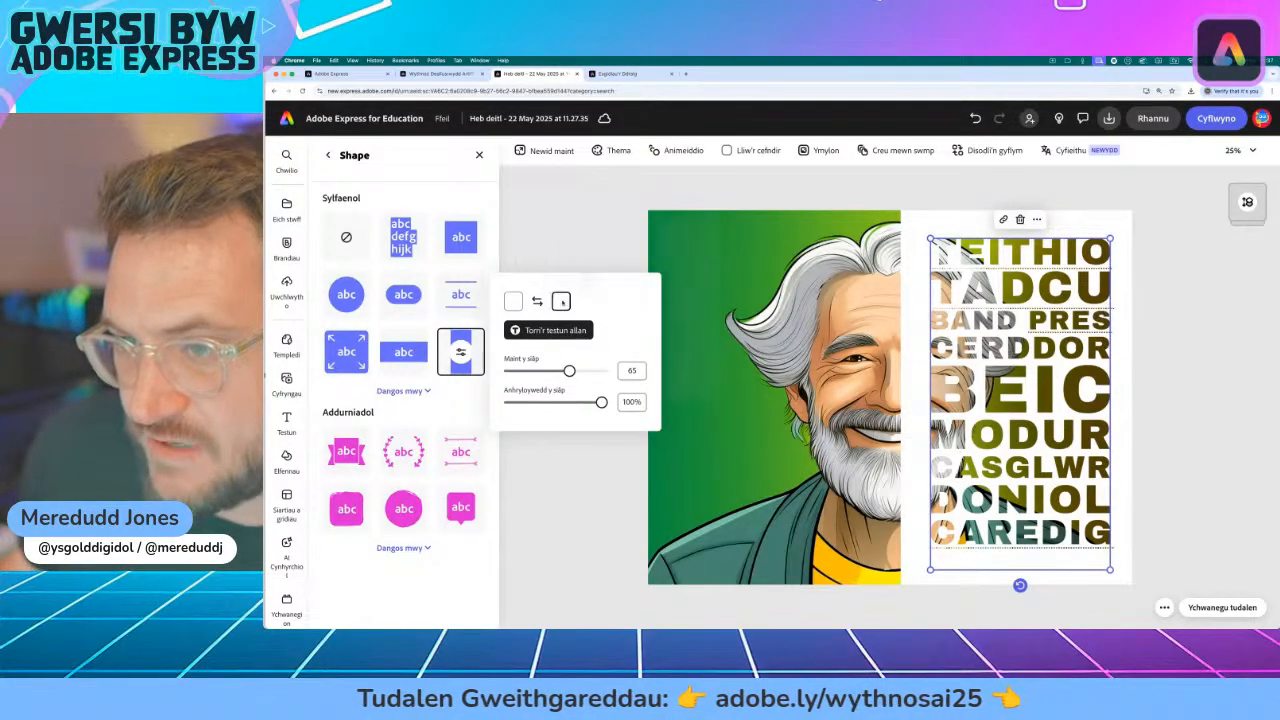
# - Try dark grey, light grey and light blue fills for the text block's background shape
pyautogui.click(561, 301)
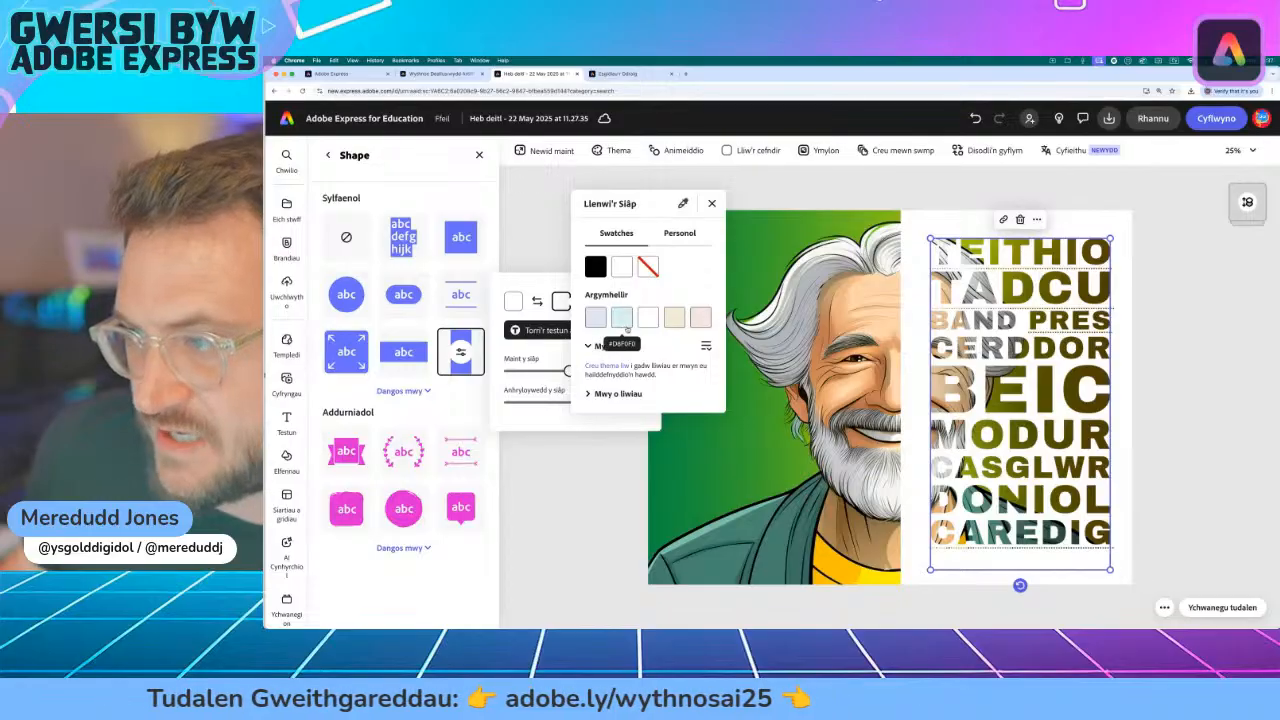
pyautogui.click(589, 394)
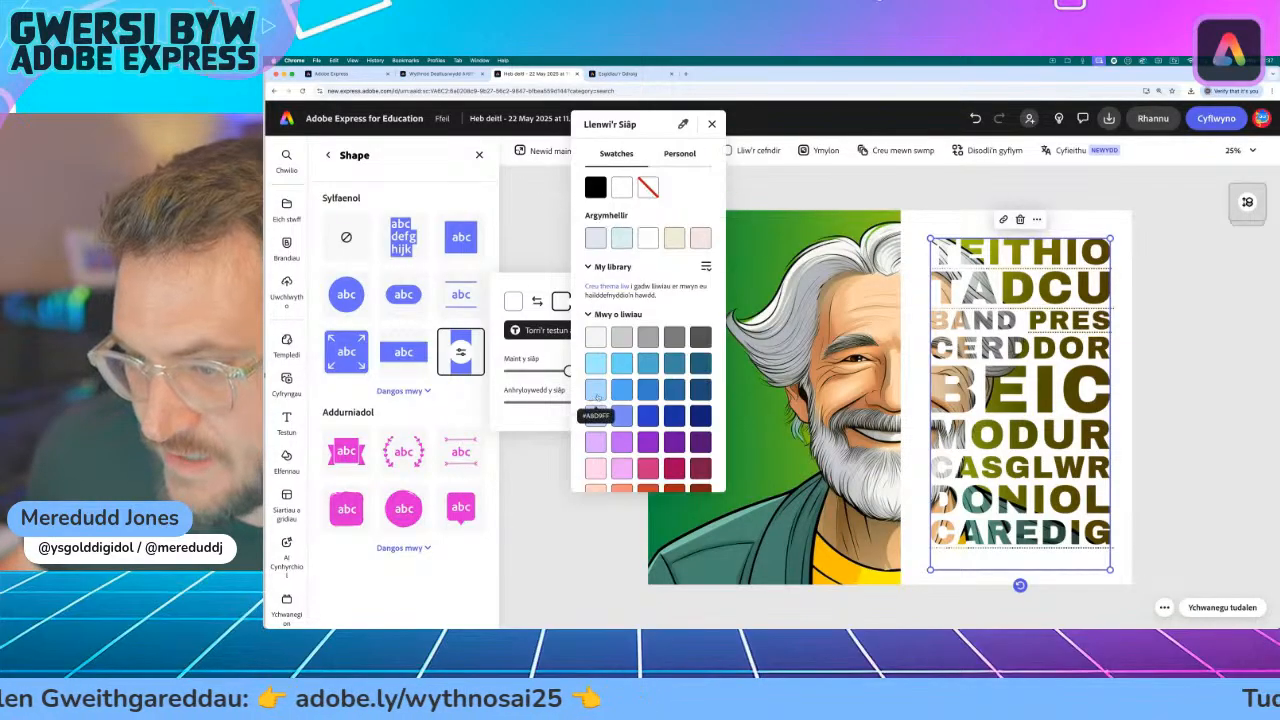
pyautogui.scroll(-2, 612, 399)
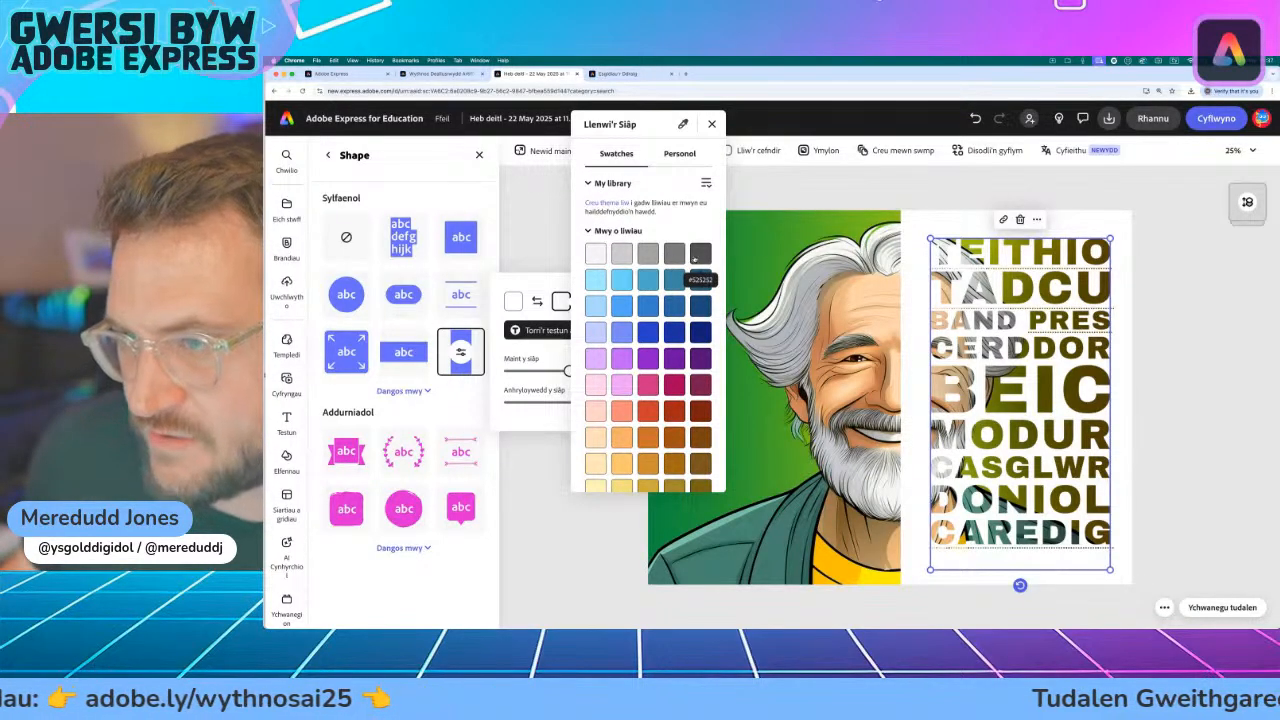
pyautogui.click(695, 259)
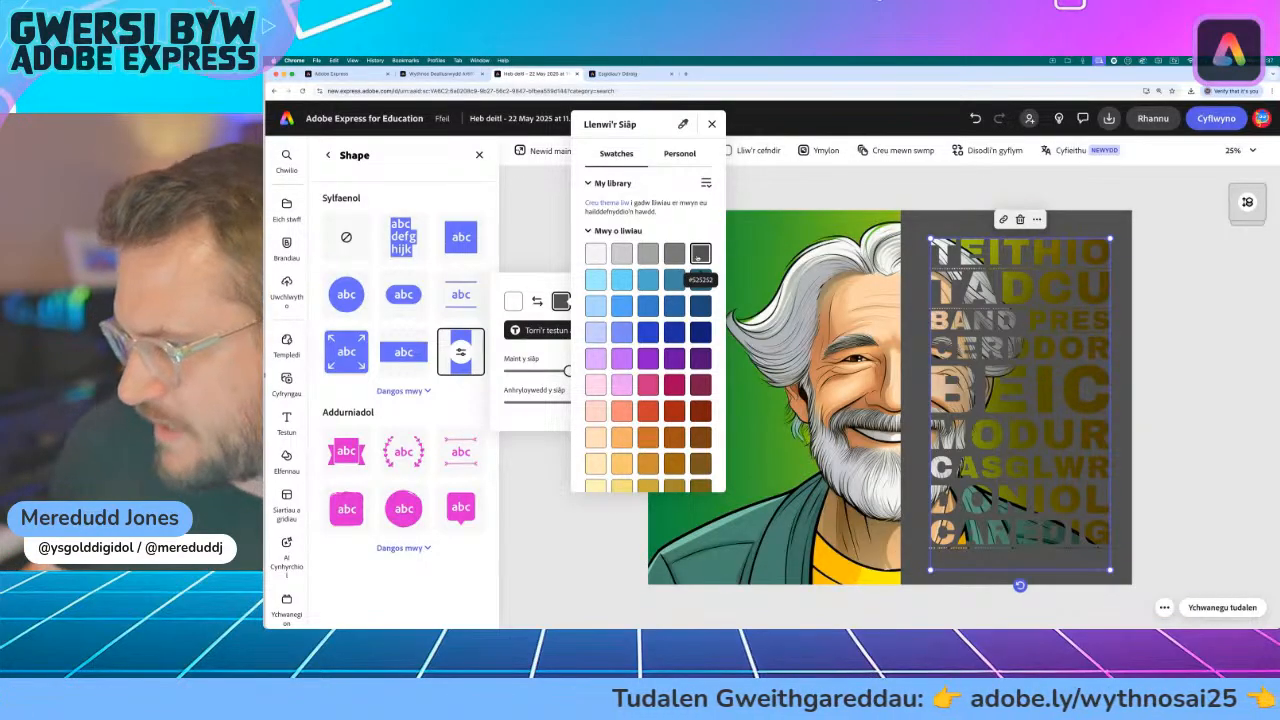
pyautogui.click(621, 254)
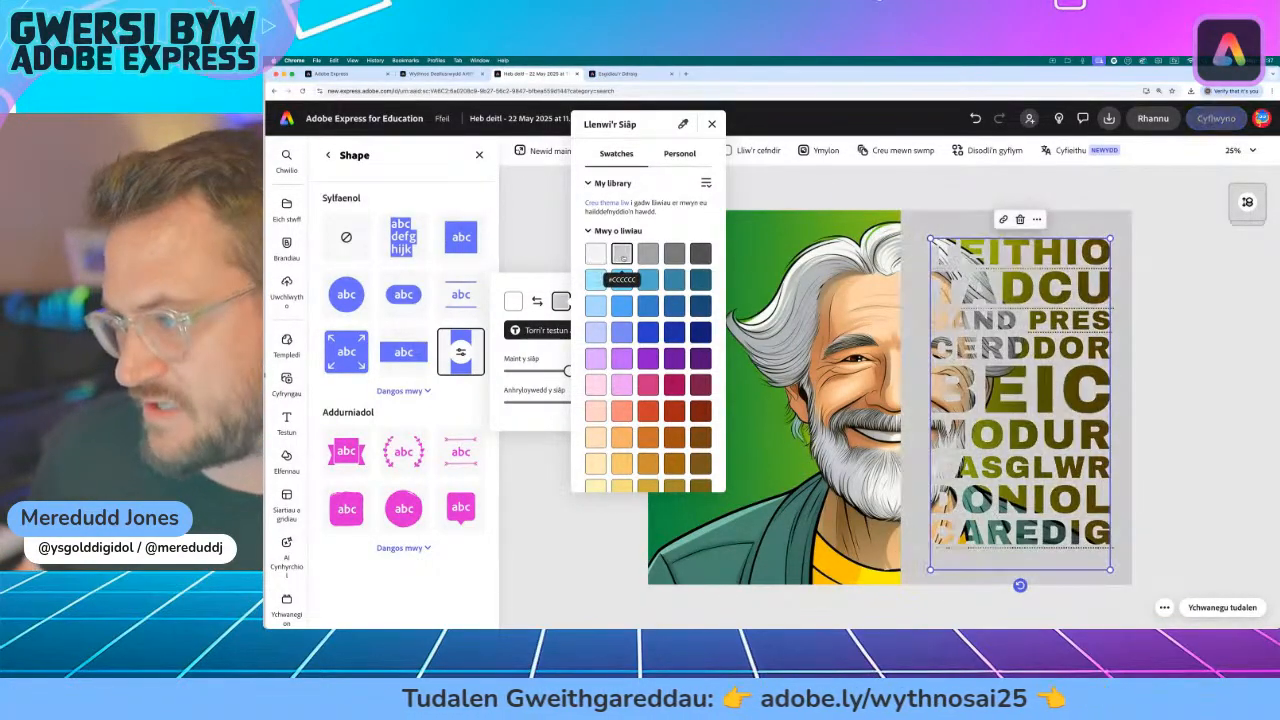
pyautogui.click(595, 305)
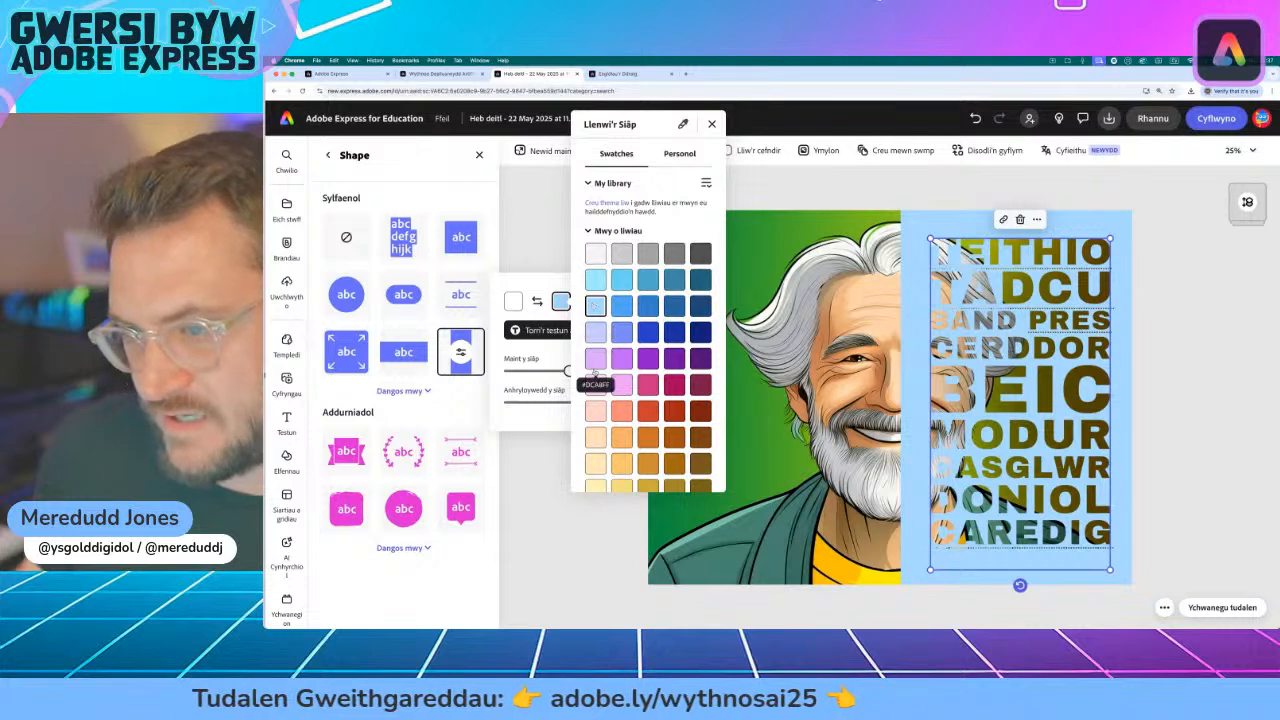
# - Try pale green, pale lime and pale yellow fills for the text block's background shape
pyautogui.scroll(-2, 597, 375)
pyautogui.click(596, 466)
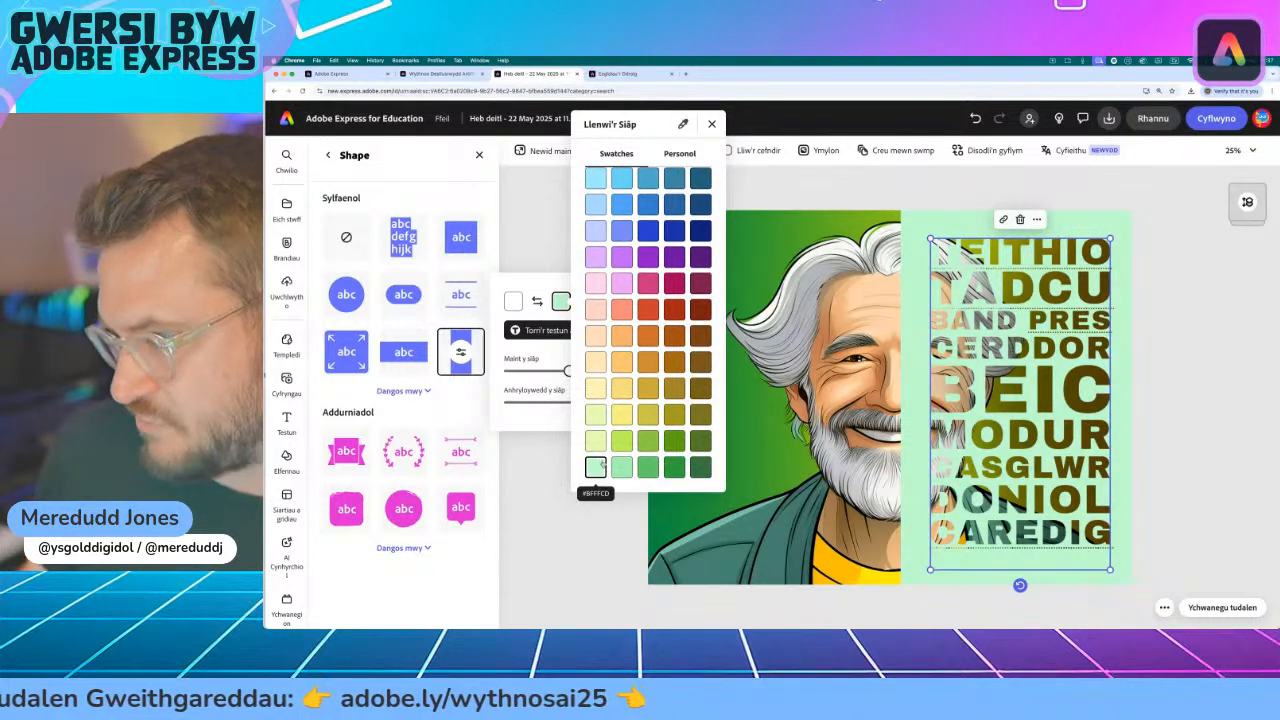
pyautogui.click(596, 440)
pyautogui.click(596, 388)
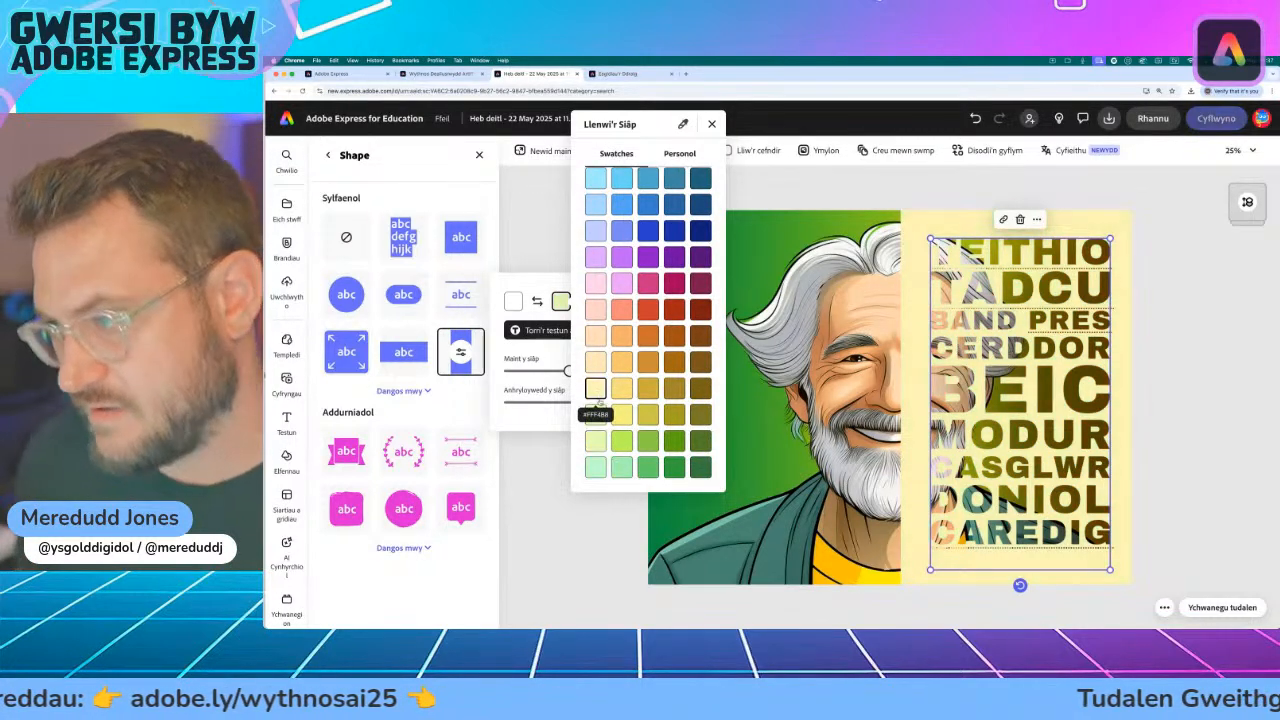
pyautogui.scroll(5, 603, 412)
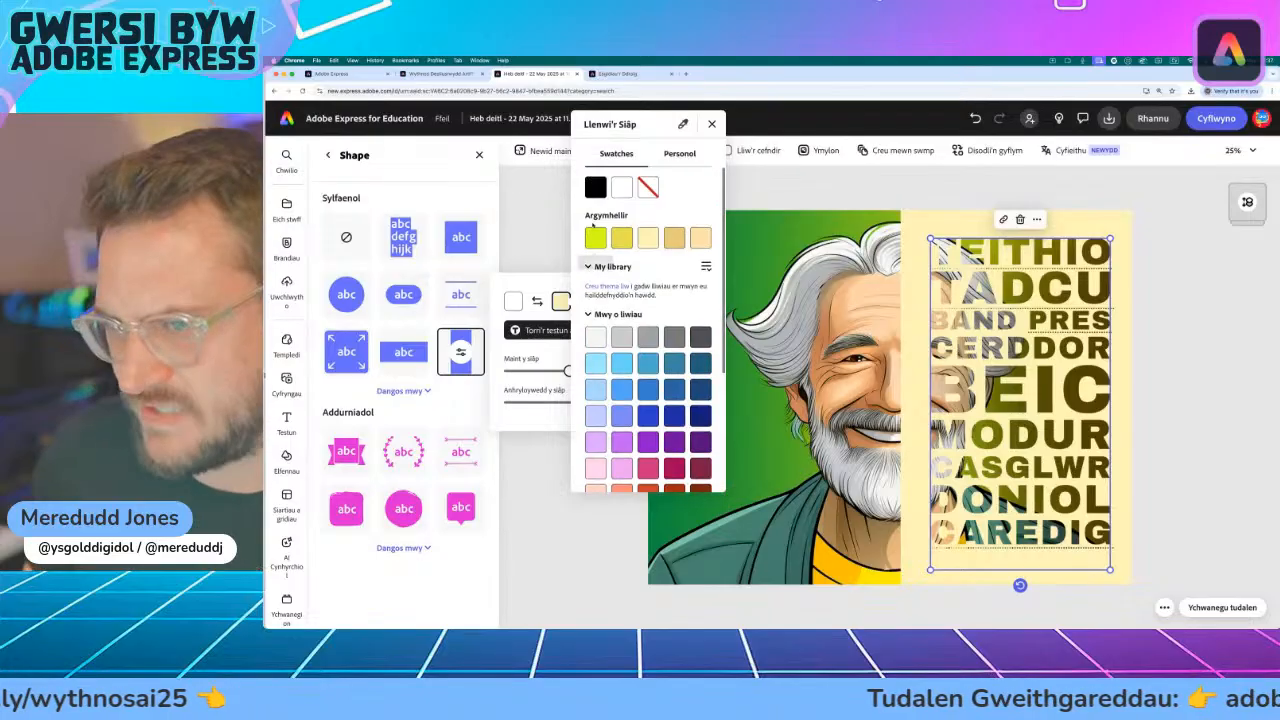
# - Compare white and black fills on the text block's background shape, settle on white, and close the shape settings
pyautogui.click(621, 188)
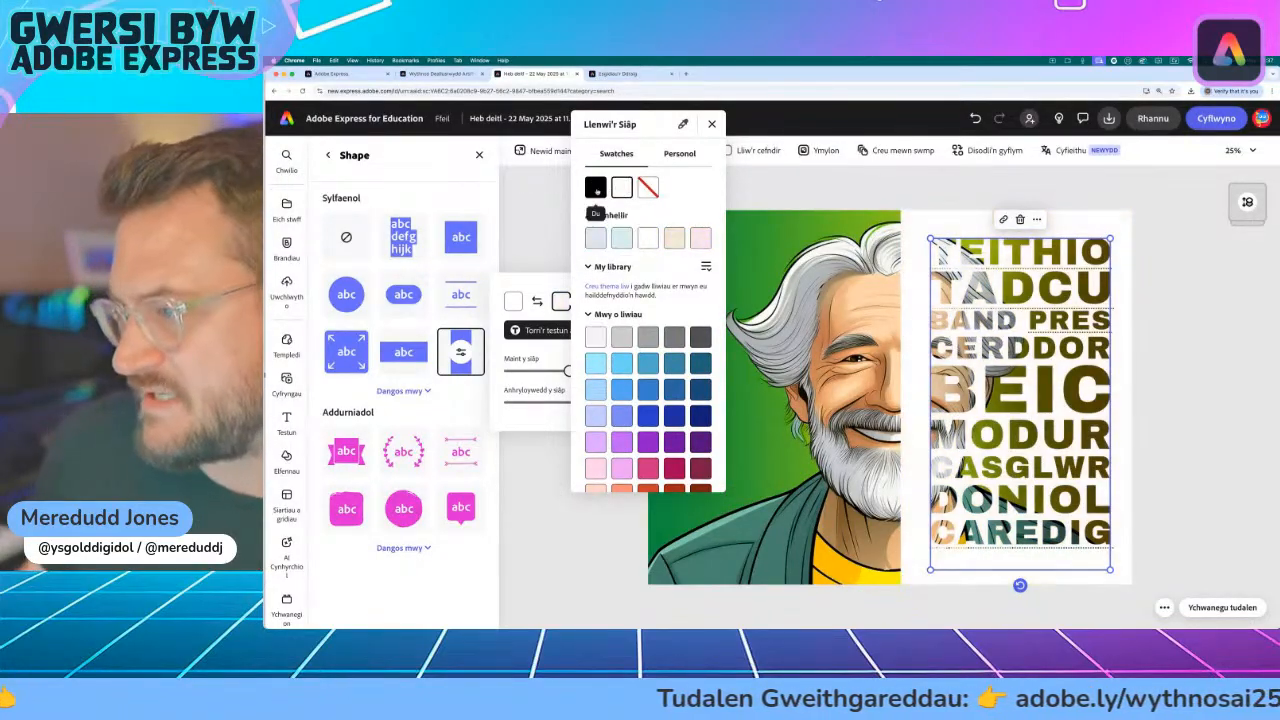
pyautogui.click(596, 188)
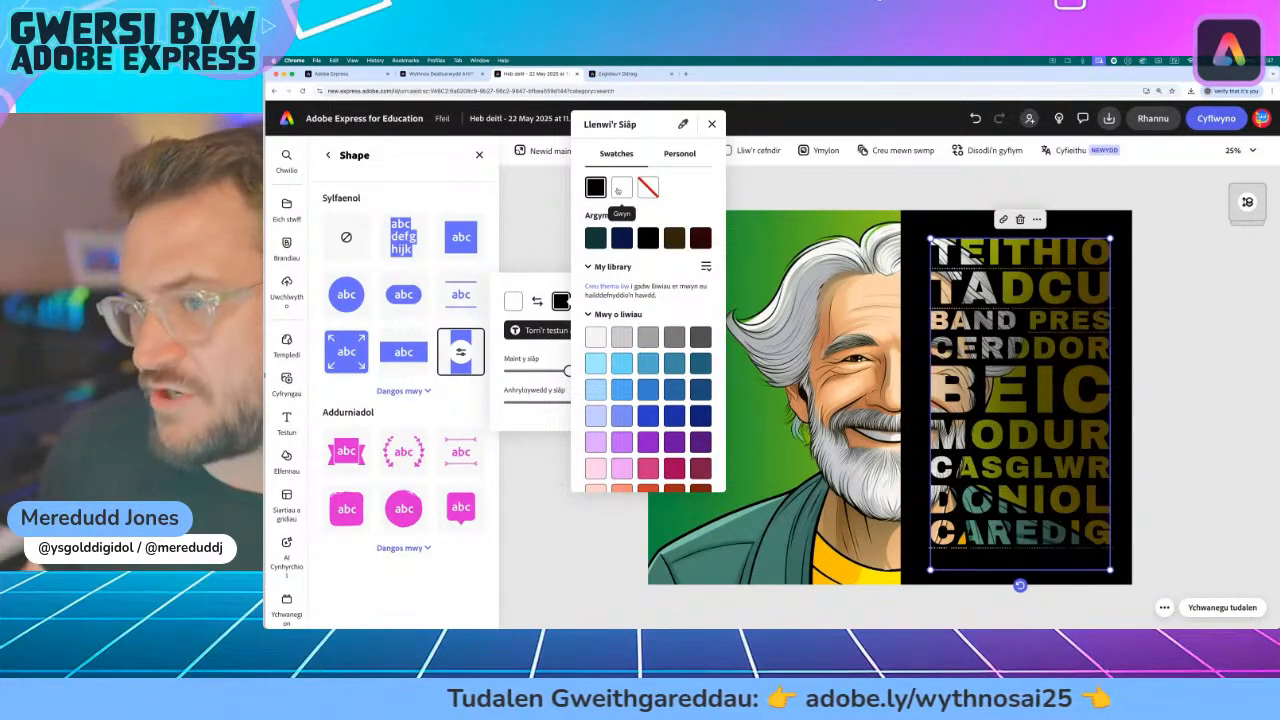
pyautogui.click(619, 189)
pyautogui.click(712, 124)
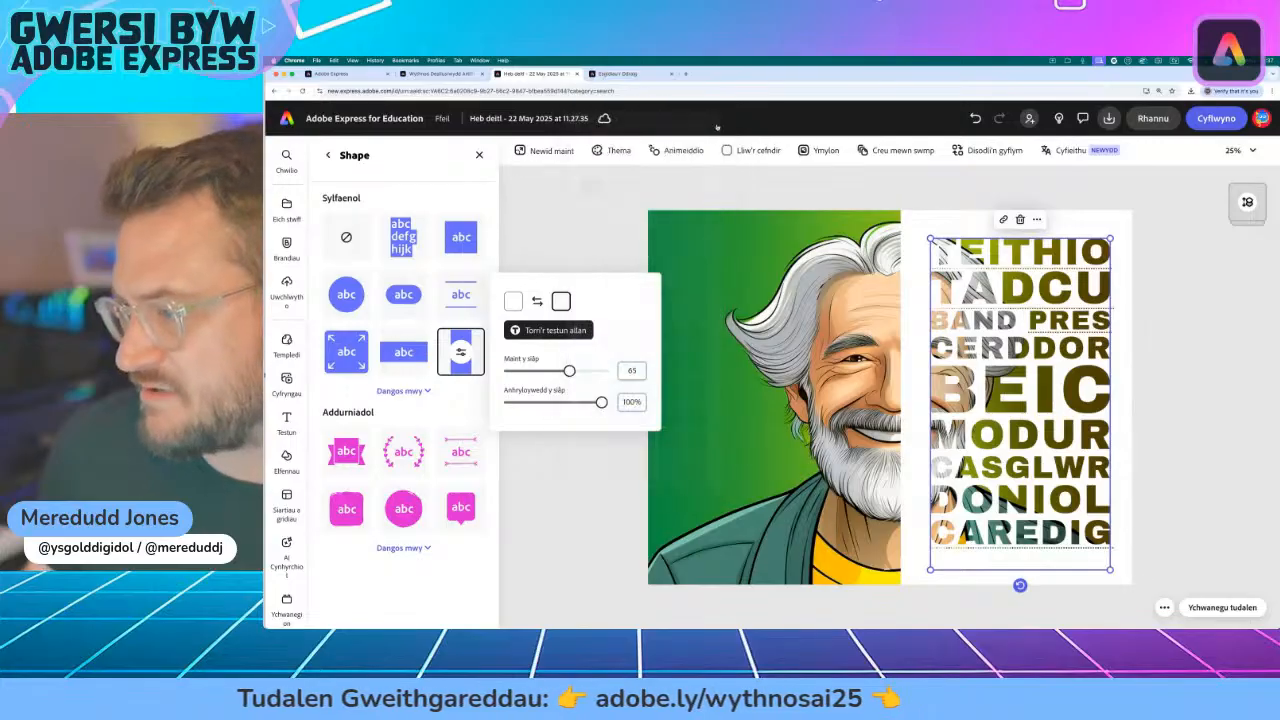
pyautogui.click(584, 238)
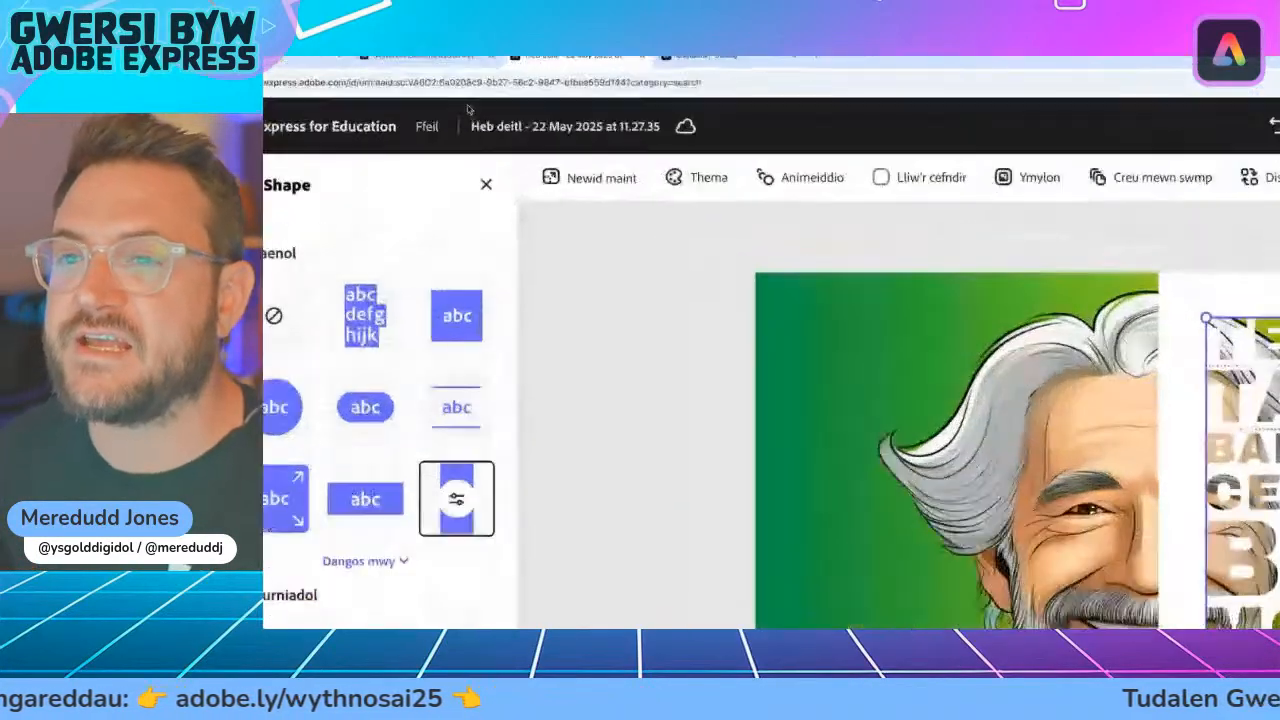
# - Rename the document as "Hunanbortread AI"
pyautogui.click(531, 121)
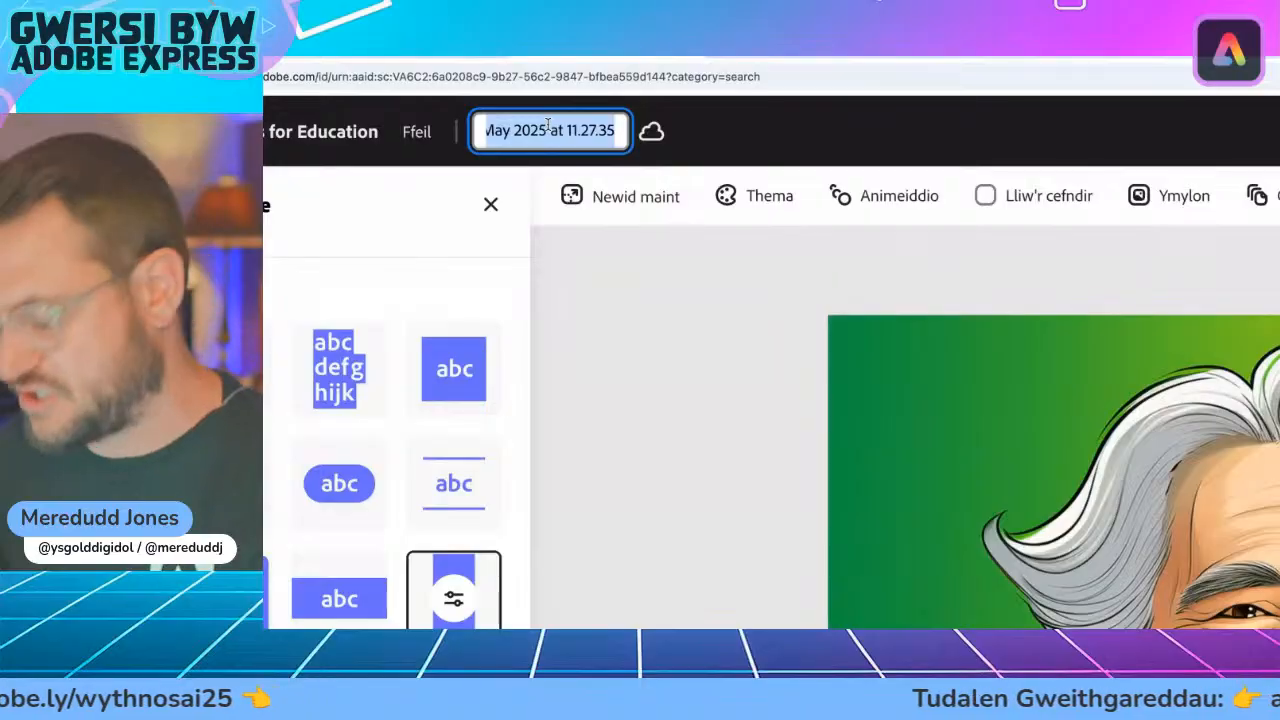
pyautogui.write('Hun')
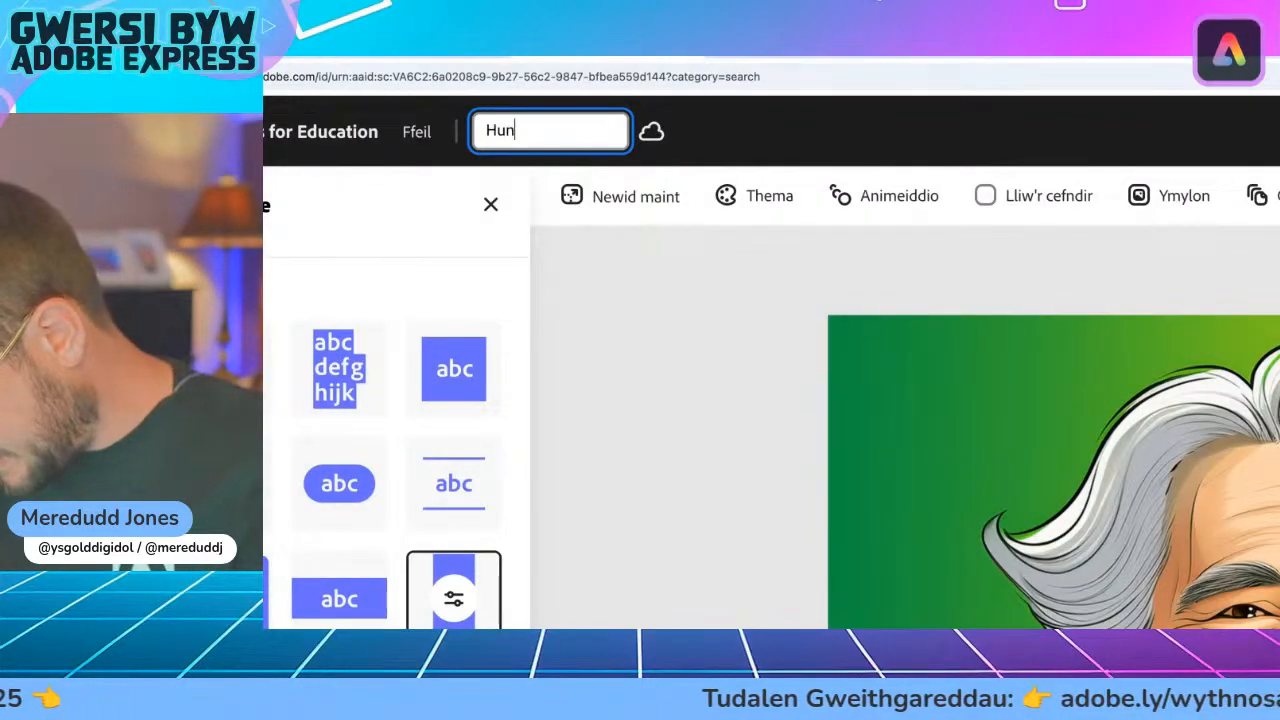
pyautogui.write('anb')
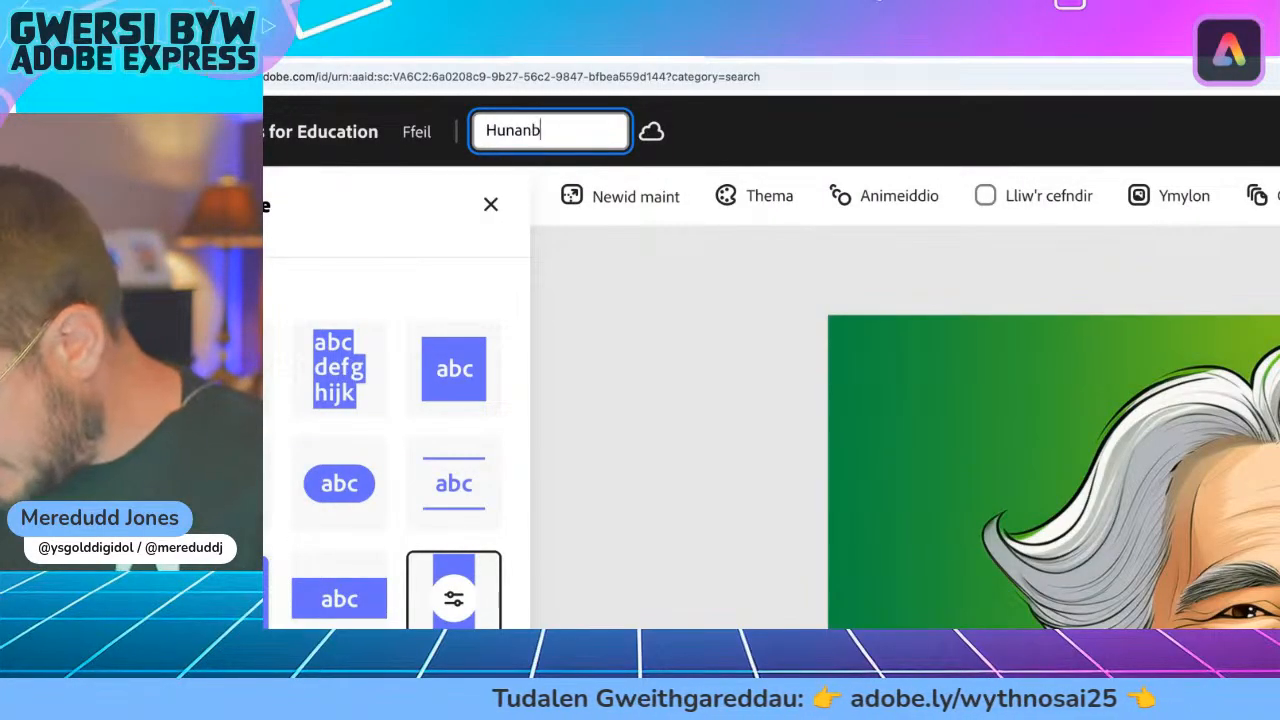
pyautogui.write('ortread AI')
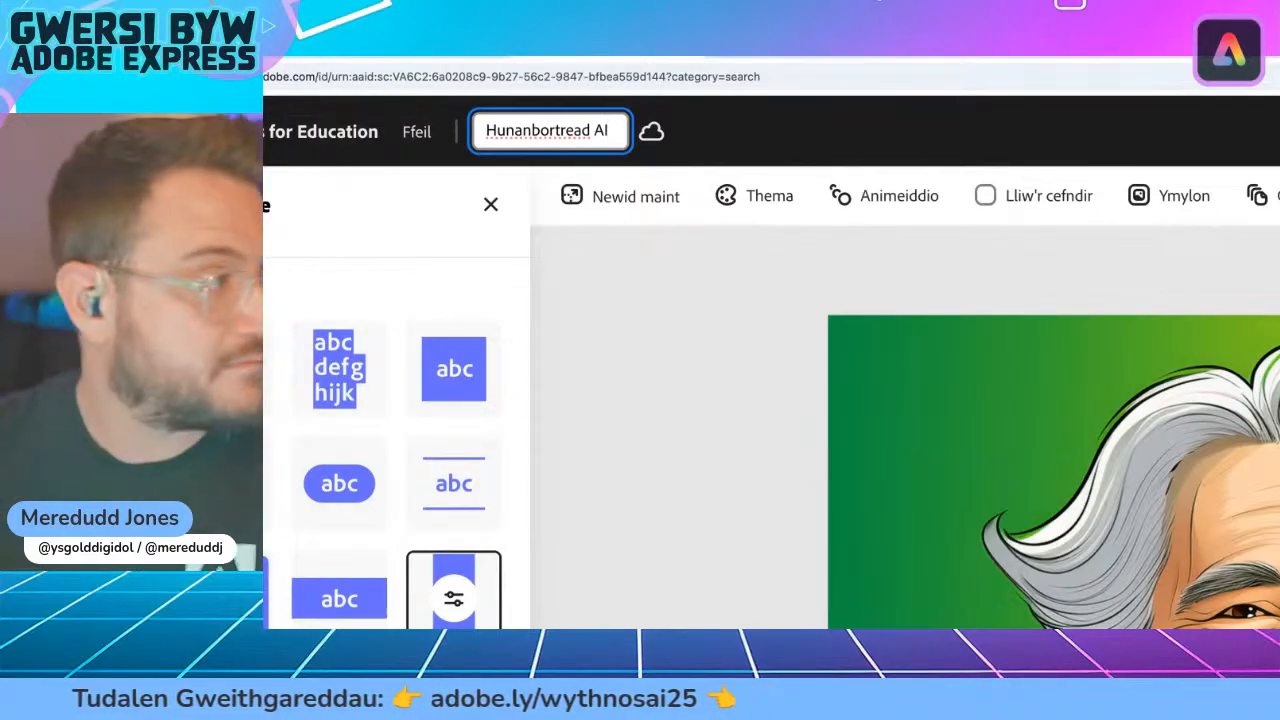
pyautogui.press('Return')
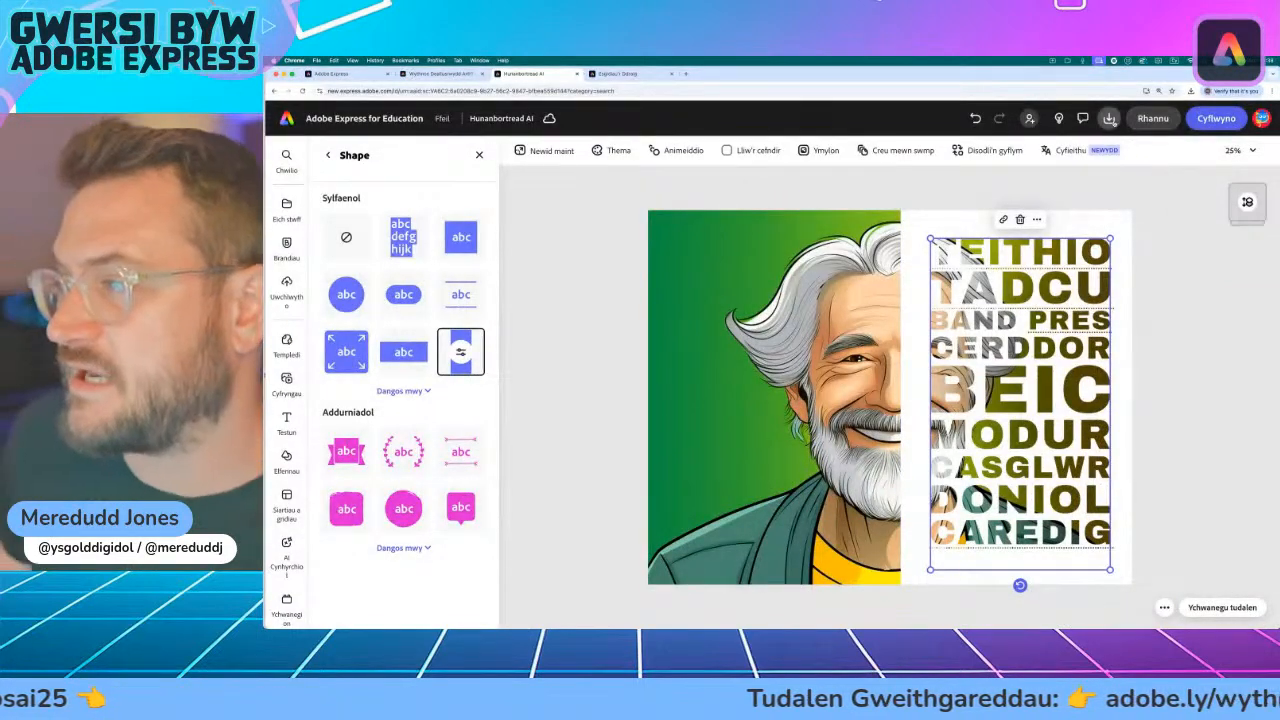
# - Review the available download file formats and the file sharing options, closing both without exporting or sharing
pyautogui.click(1109, 118)
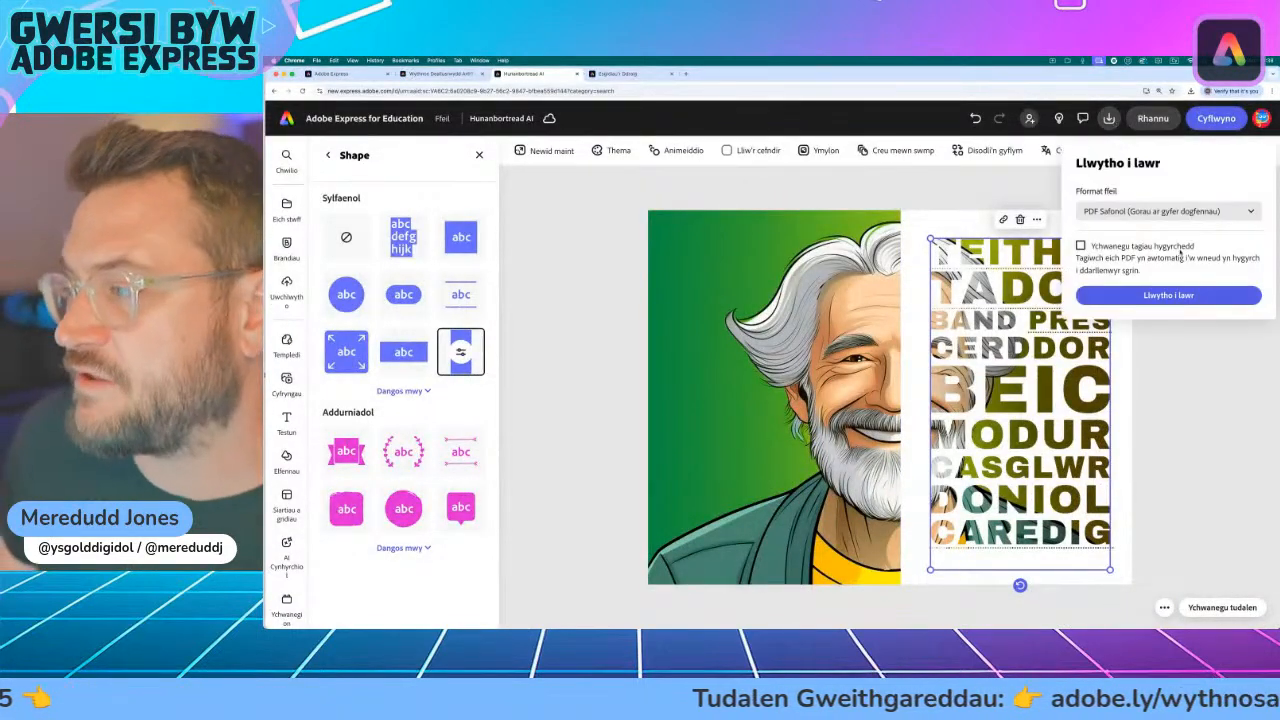
pyautogui.click(1150, 214)
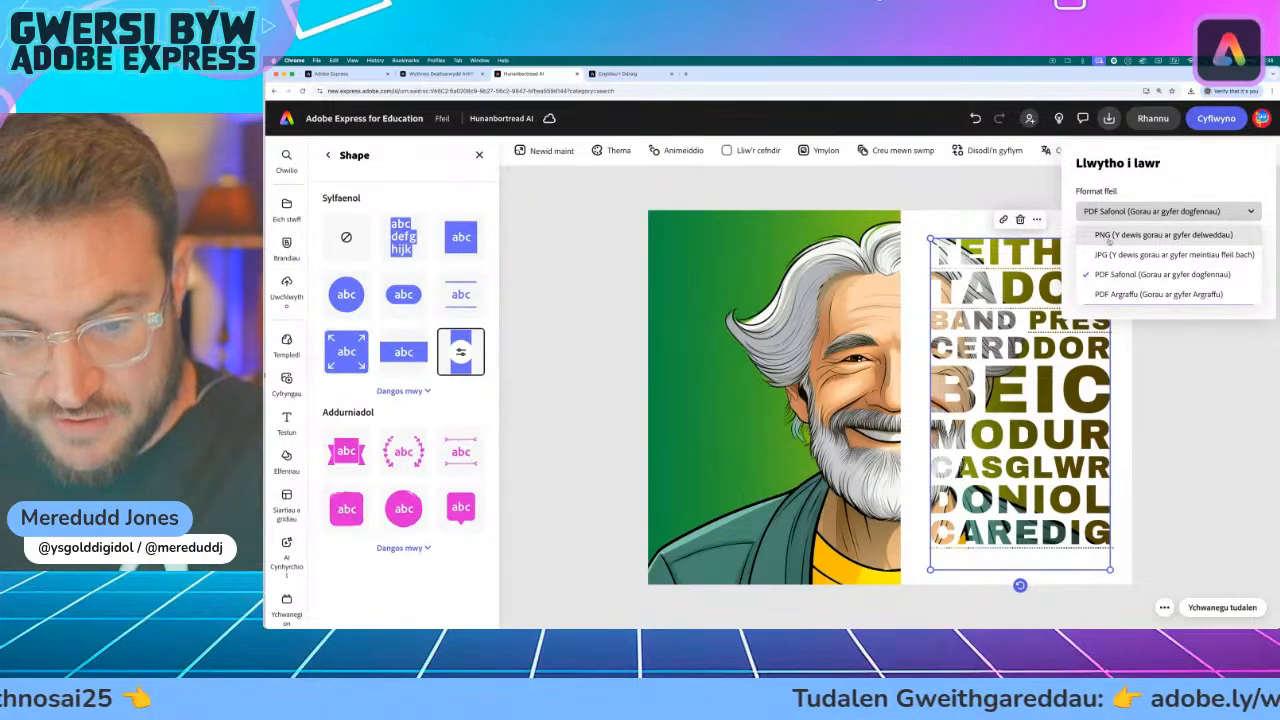
pyautogui.click(1245, 428)
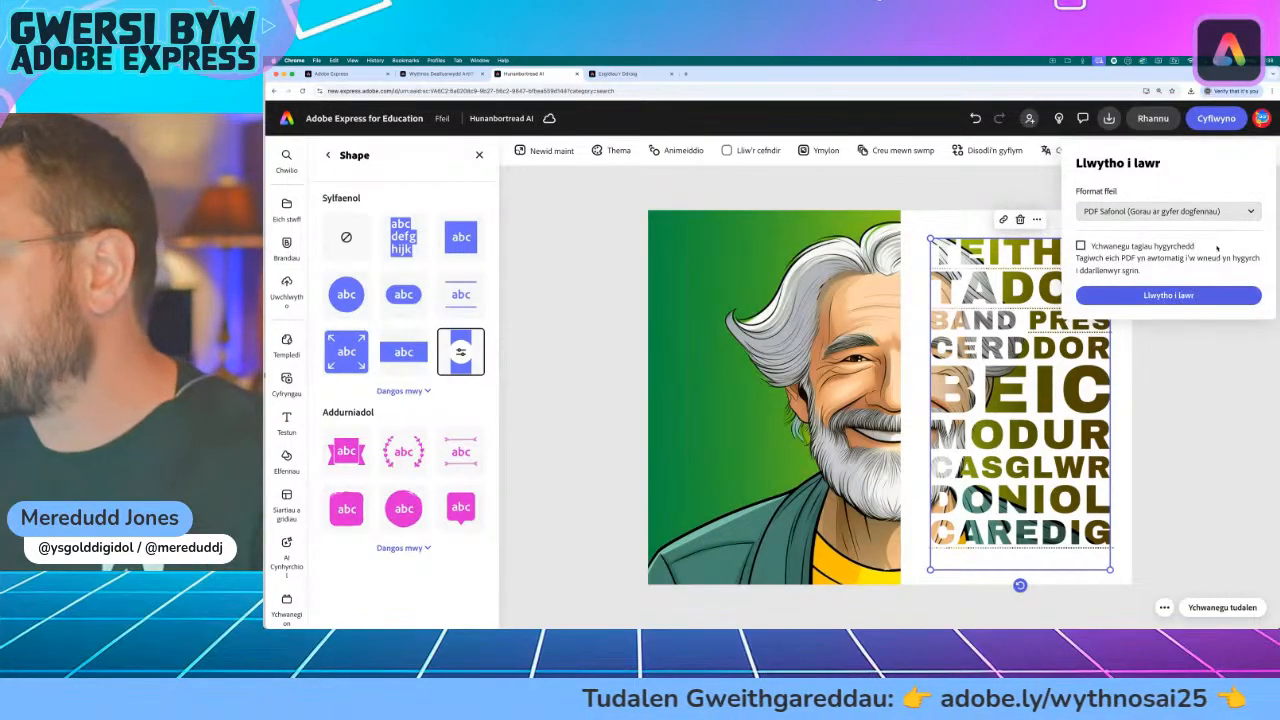
pyautogui.click(1153, 118)
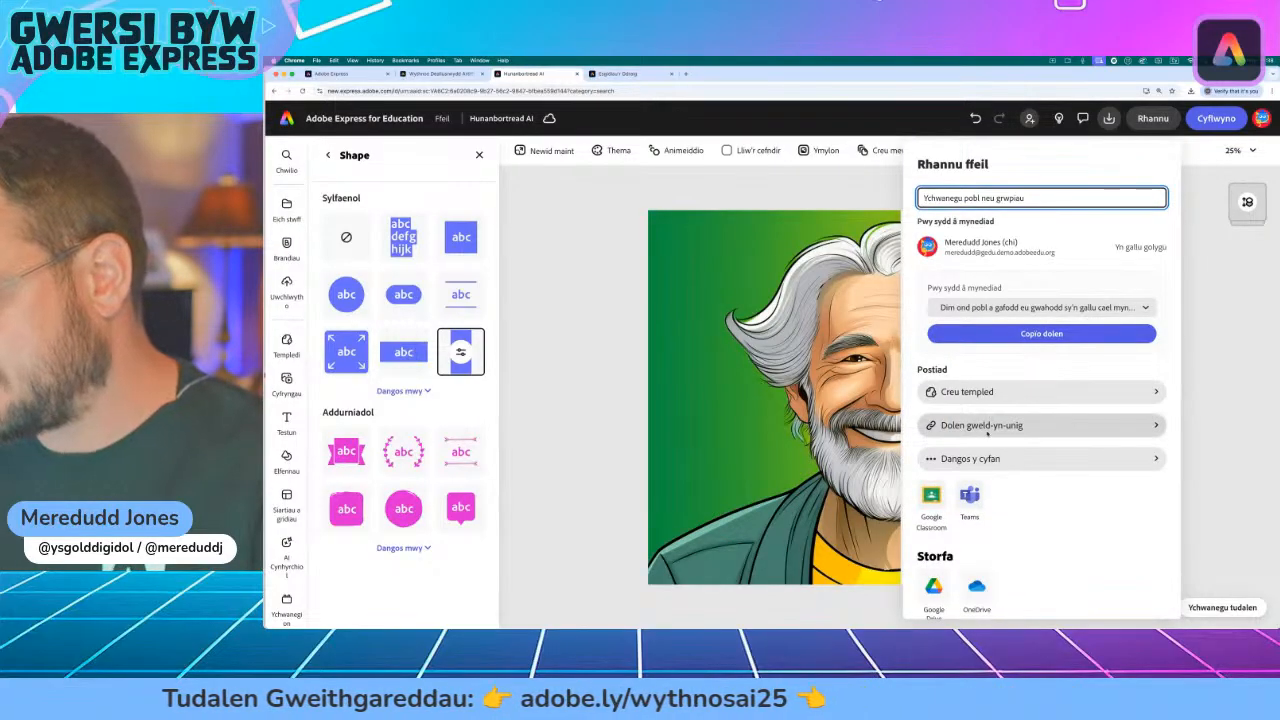
pyautogui.press('Escape')
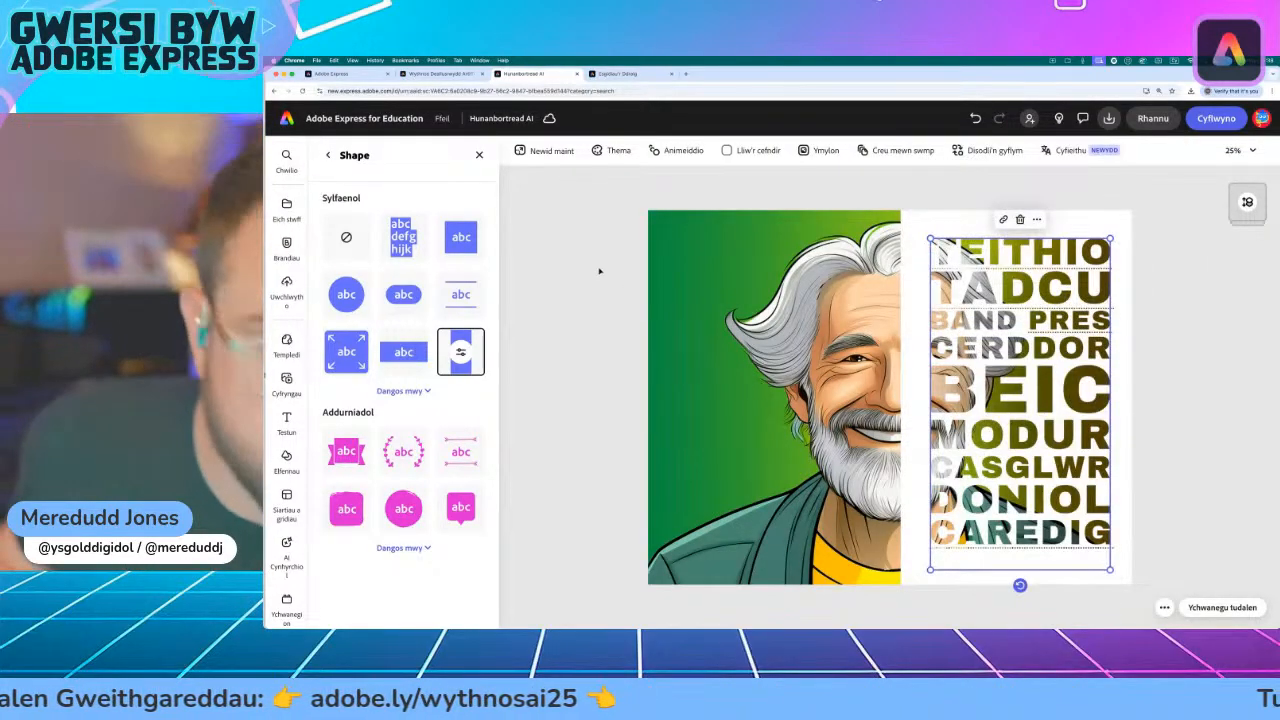